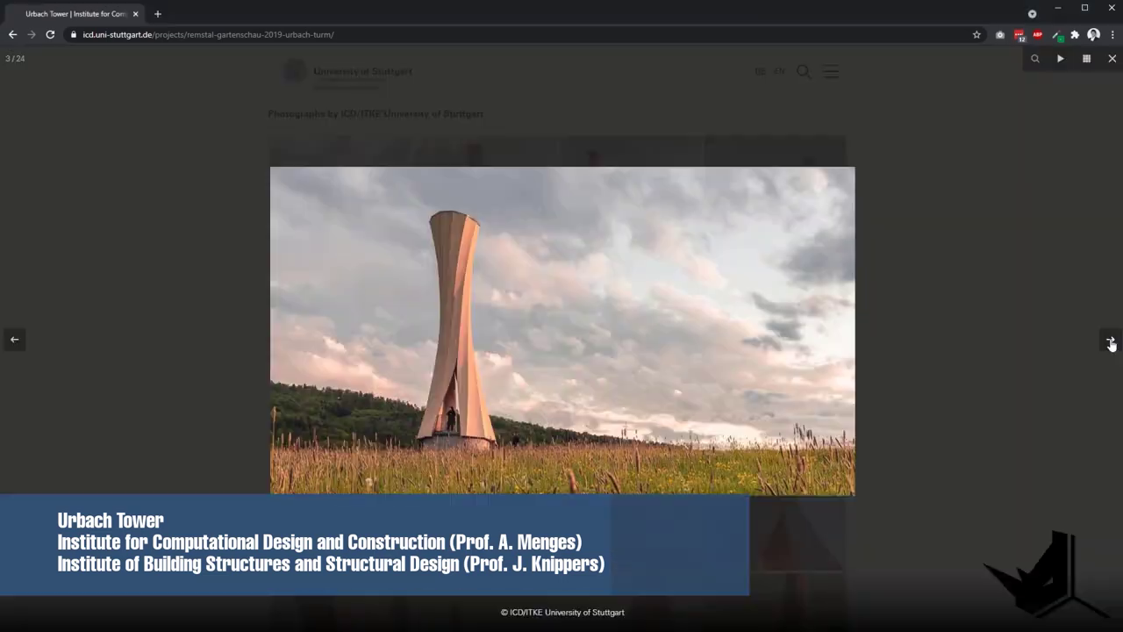
# Browse the enlarged Urbach Tower photographs in the ICD/ITKE University of Stuttgart gallery on the project page, then close the viewer.
pyautogui.click(1111, 341)
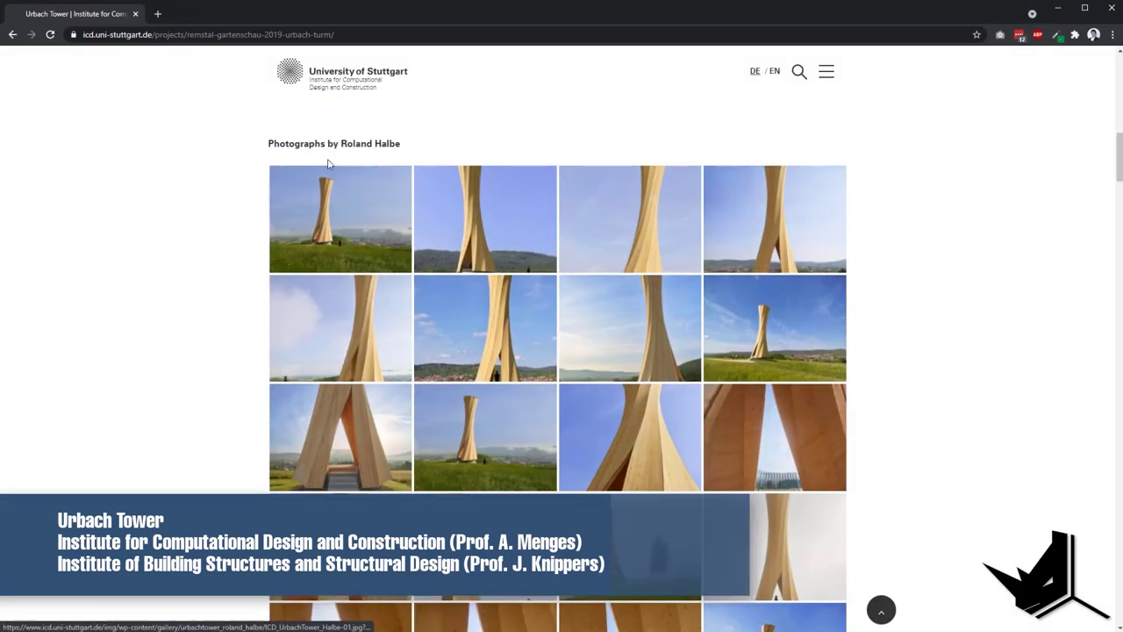
pyautogui.click(499, 425)
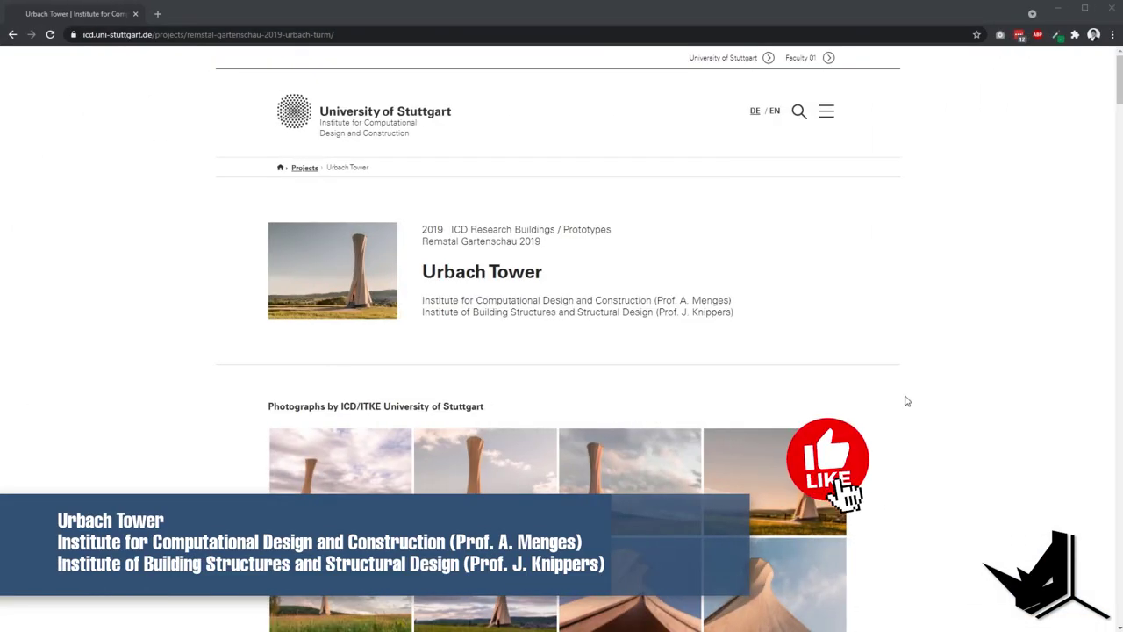
pyautogui.scroll(-1, 923, 395)
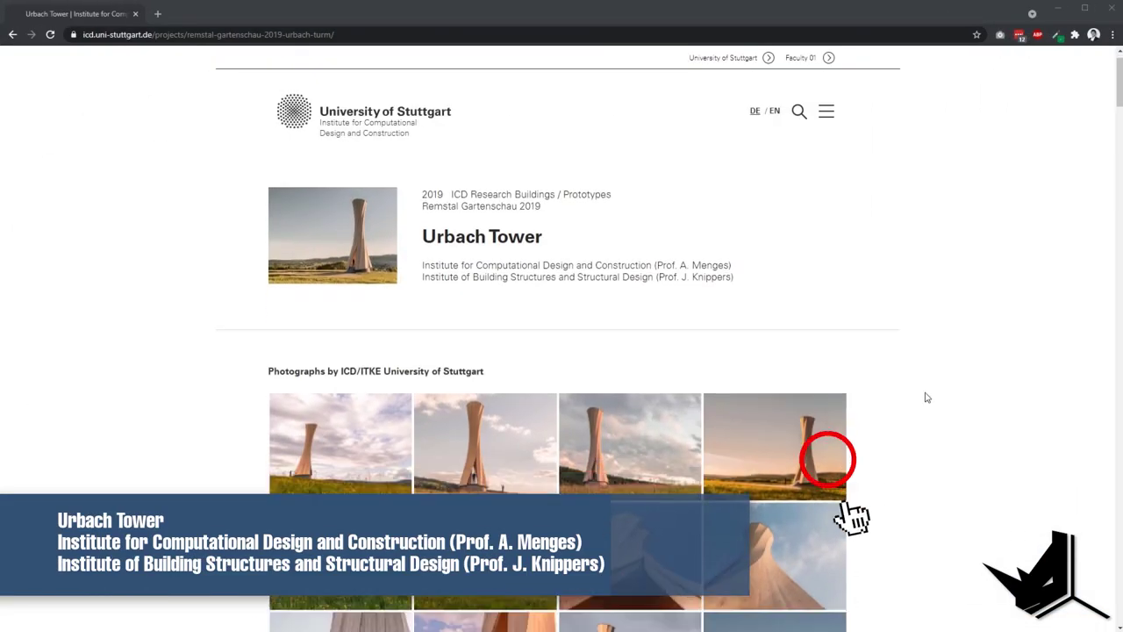
pyautogui.scroll(-2, 928, 391)
pyautogui.scroll(-2, 930, 382)
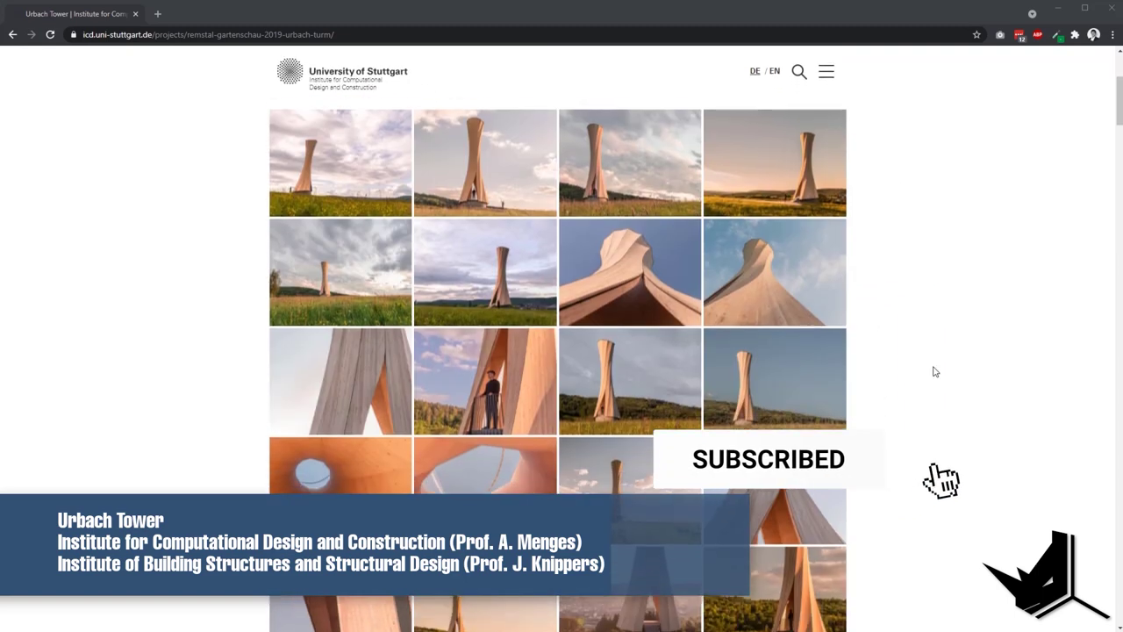
pyautogui.click(1111, 341)
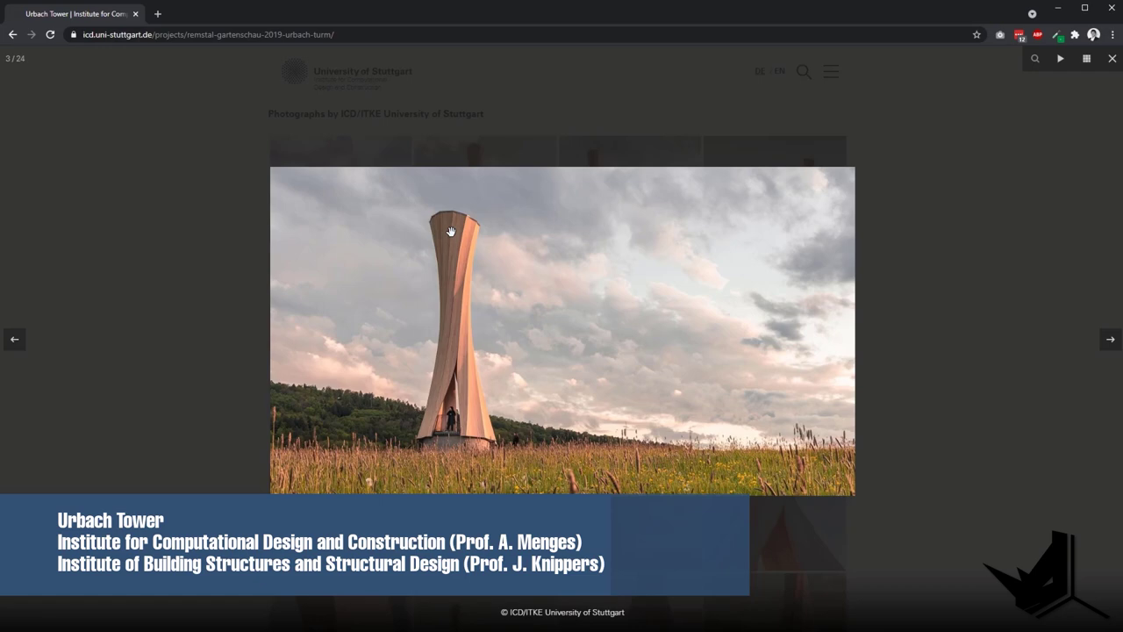
pyautogui.click(1111, 341)
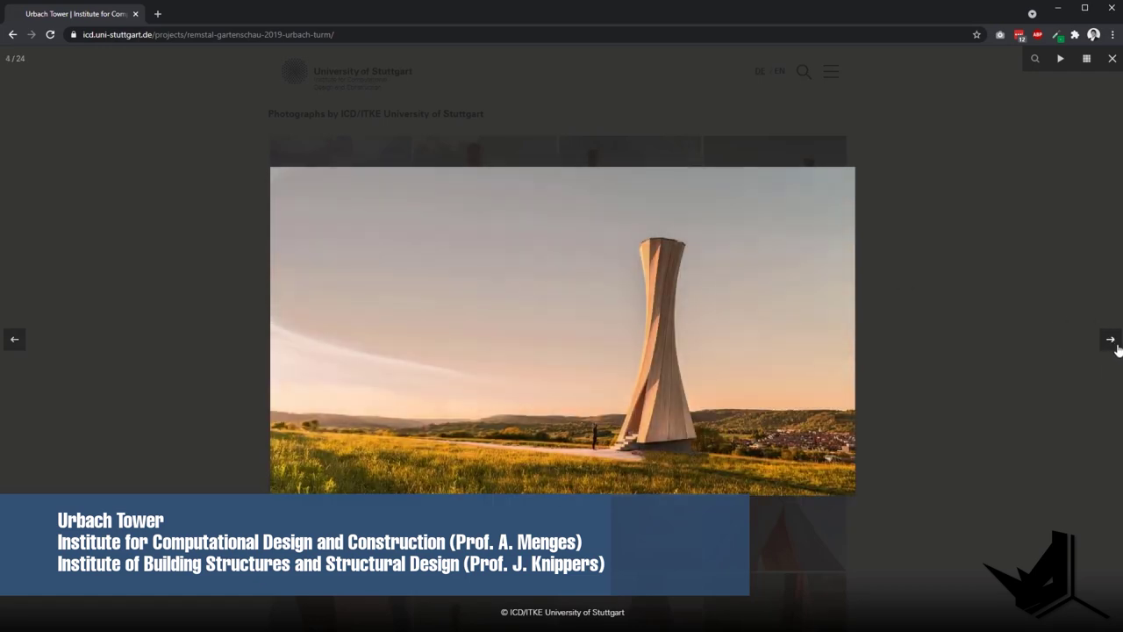
pyautogui.click(1111, 341)
pyautogui.click(1111, 345)
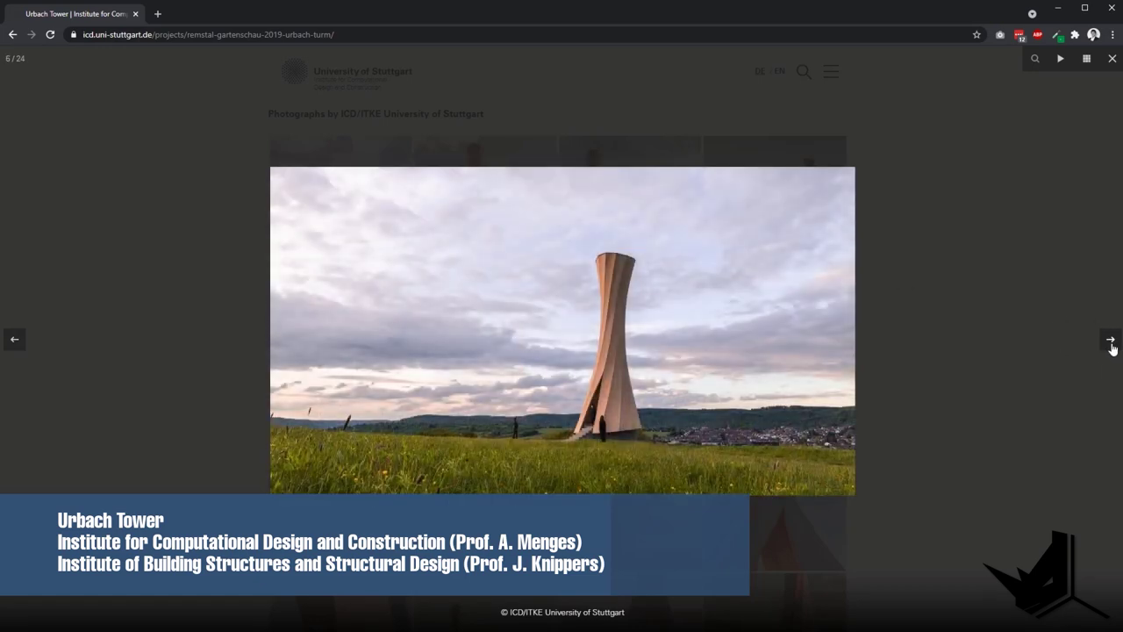
pyautogui.click(1111, 344)
pyautogui.click(1007, 355)
# View enlarged exterior photographs of the twisted timber tower in the second photo gallery, starting with the one showing a group of cyclists.
pyautogui.scroll(-6, 766, 285)
pyautogui.scroll(-2, 746, 283)
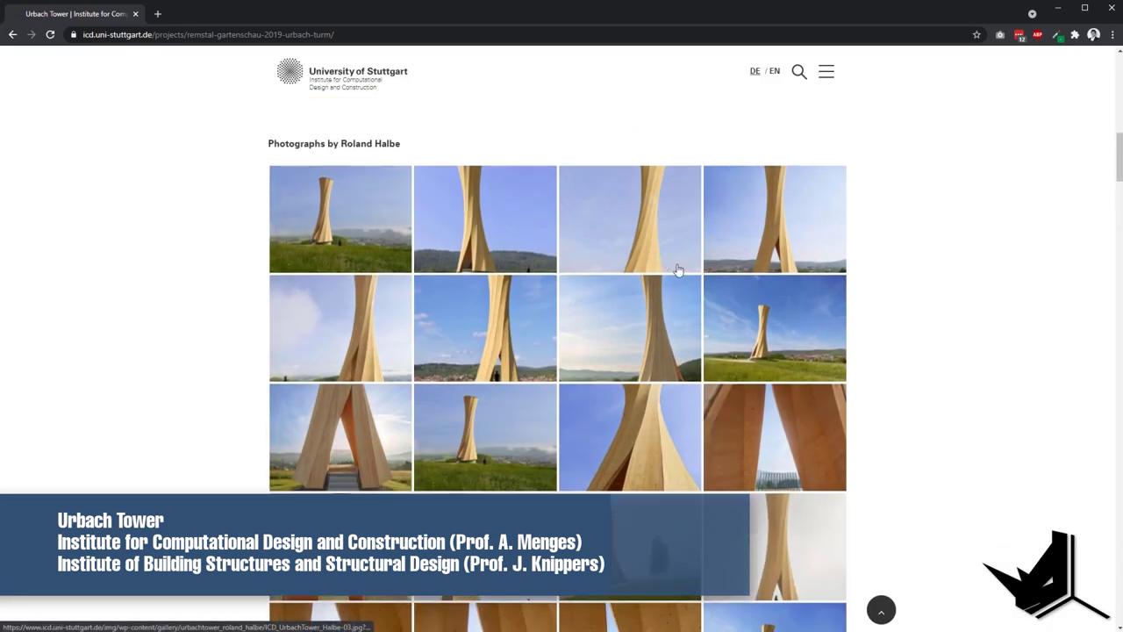
pyautogui.scroll(-2, 785, 326)
pyautogui.scroll(-1, 719, 346)
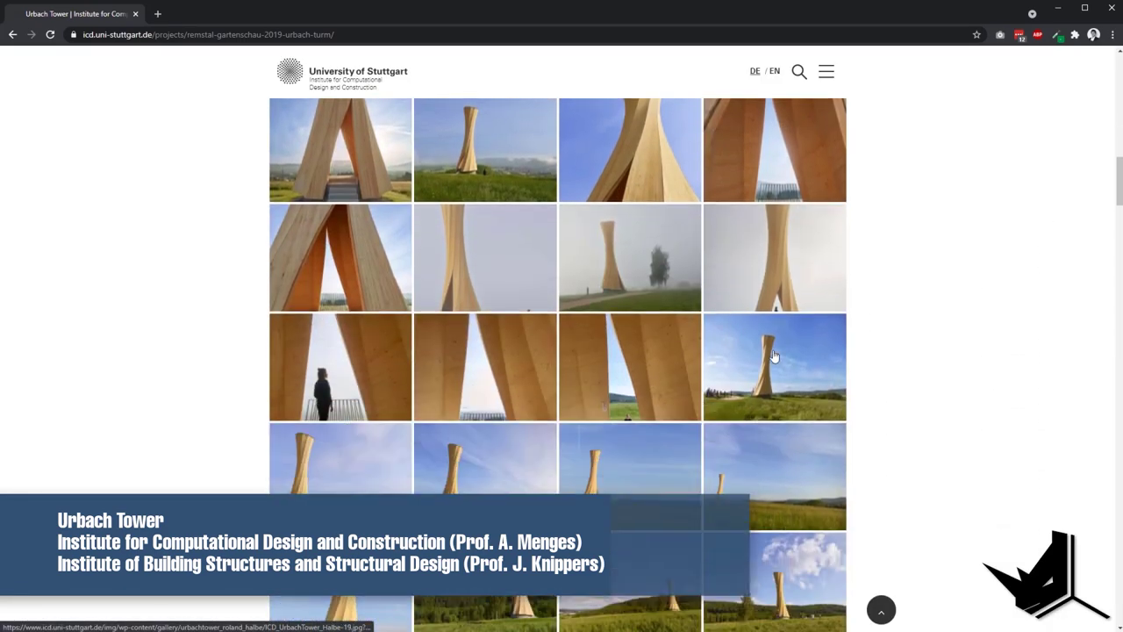
pyautogui.click(780, 371)
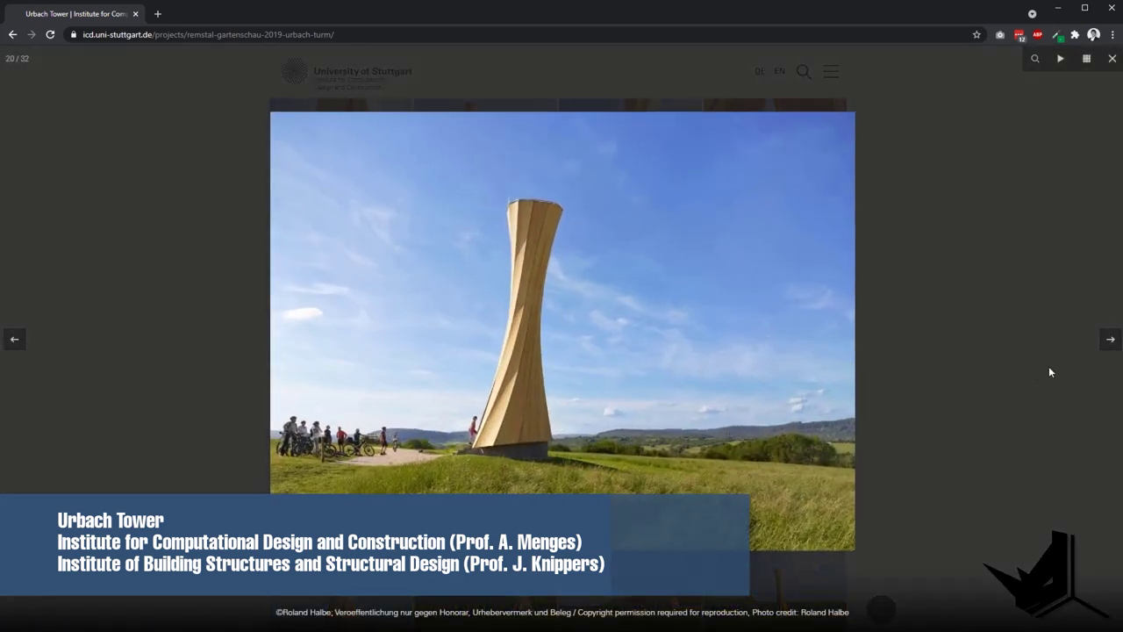
pyautogui.click(1109, 341)
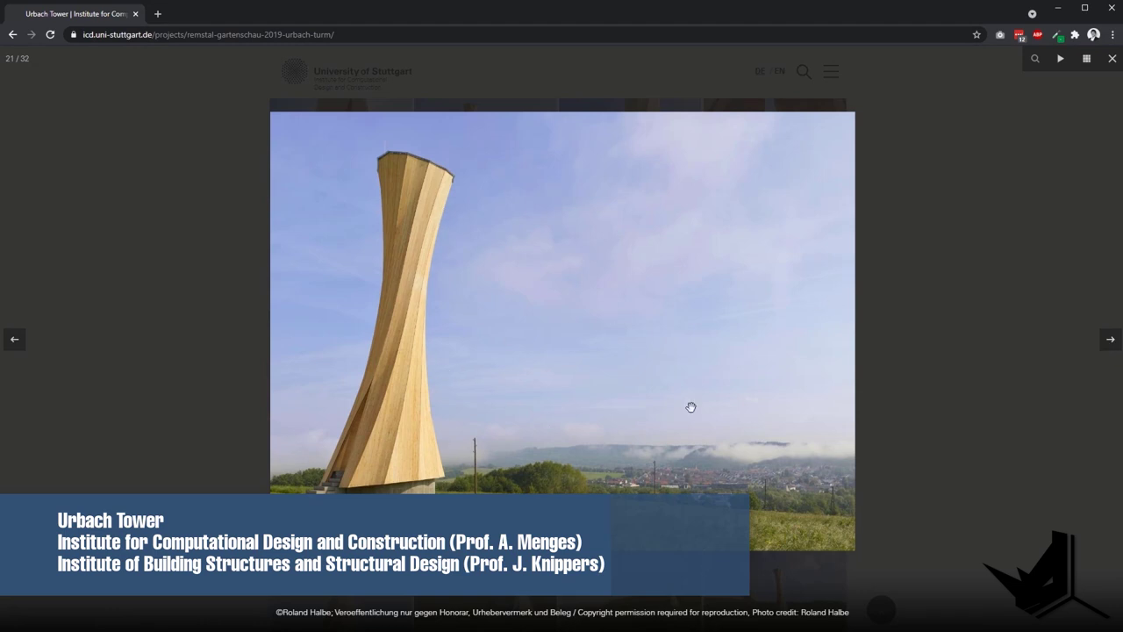
pyautogui.click(1111, 340)
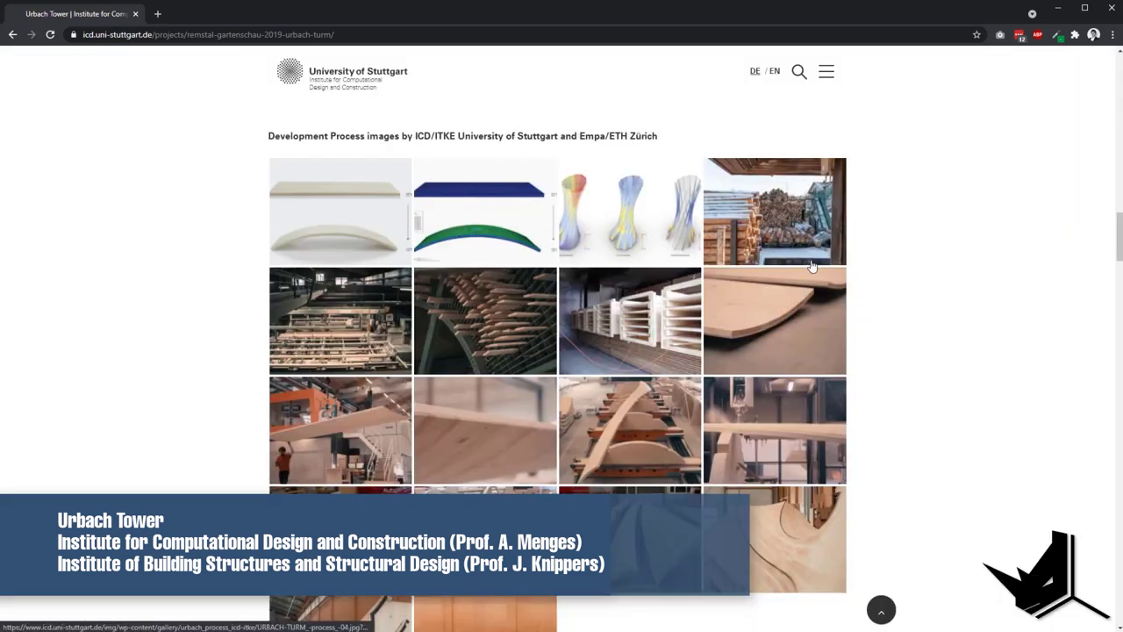
# Examine the development process images of the curved timber panels, starting with the panel on the curved supports, and close the viewer.
pyautogui.click(619, 421)
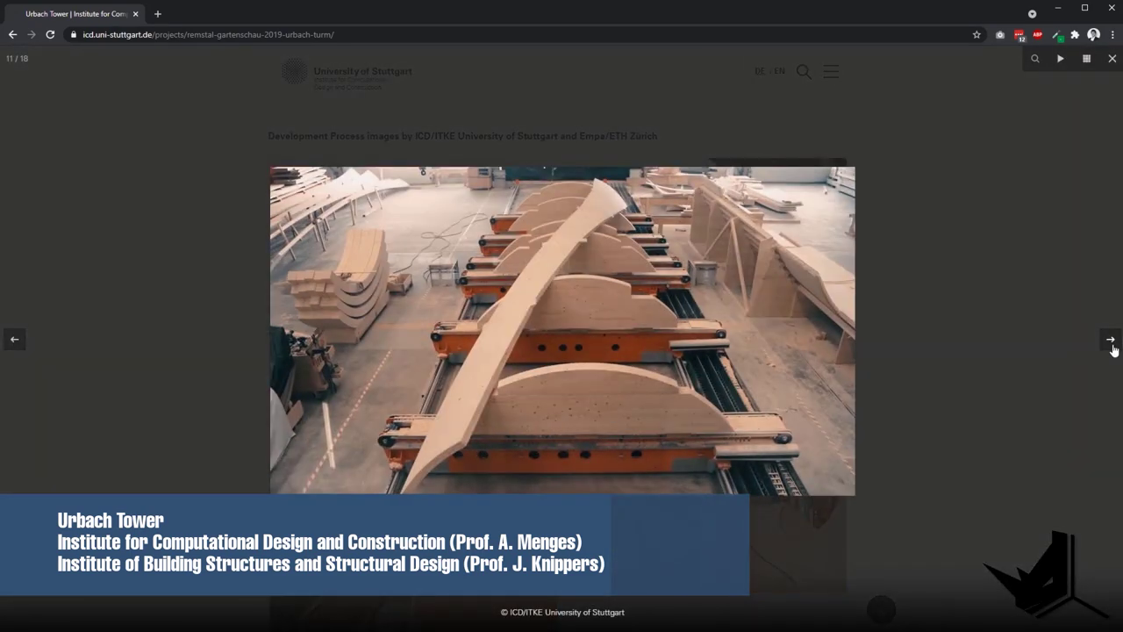
pyautogui.click(1111, 343)
pyautogui.click(1112, 344)
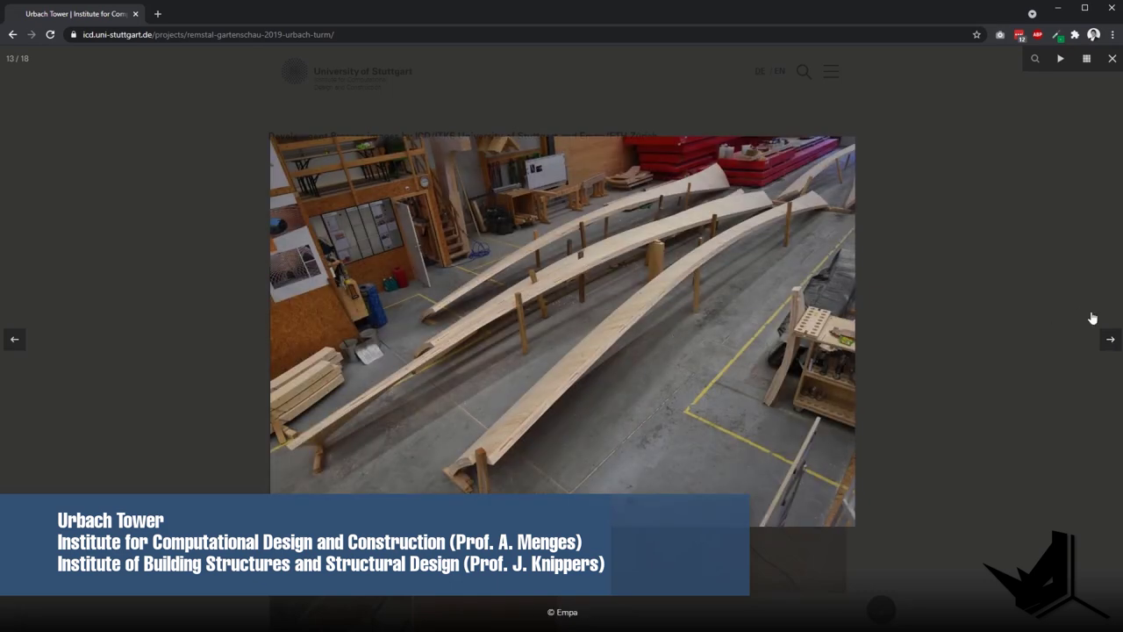
pyautogui.click(1112, 343)
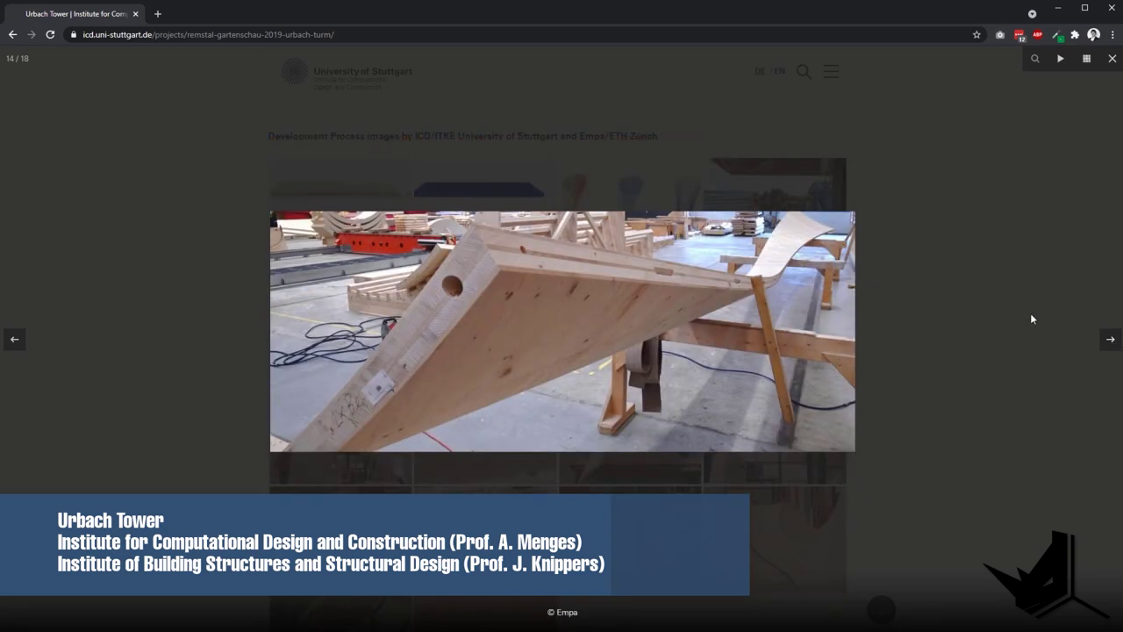
pyautogui.click(1110, 343)
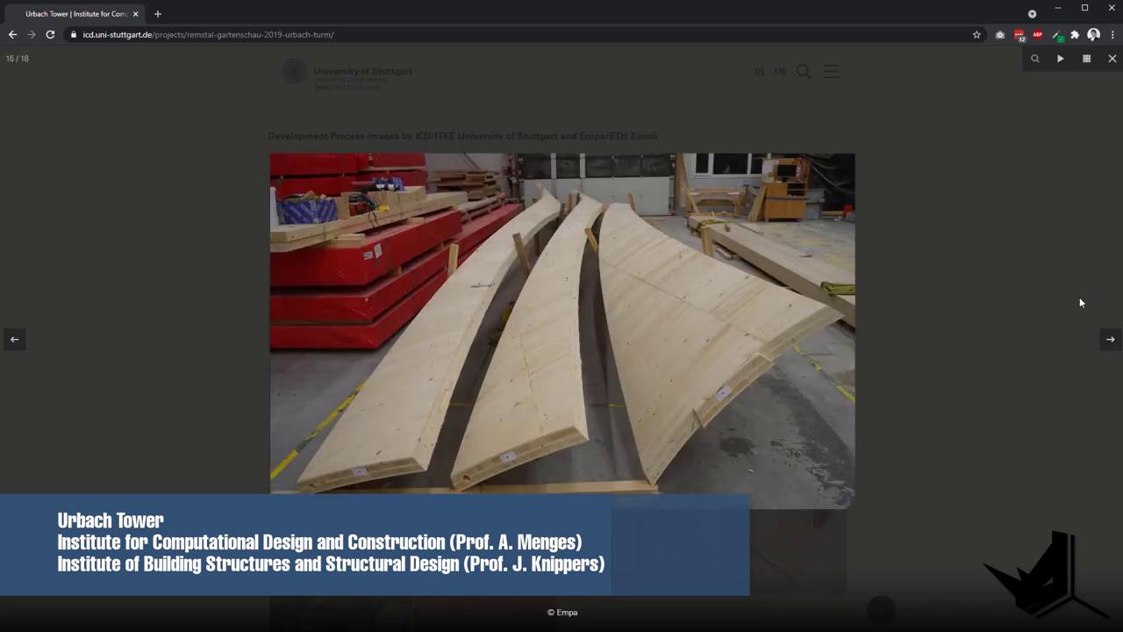
pyautogui.click(1111, 343)
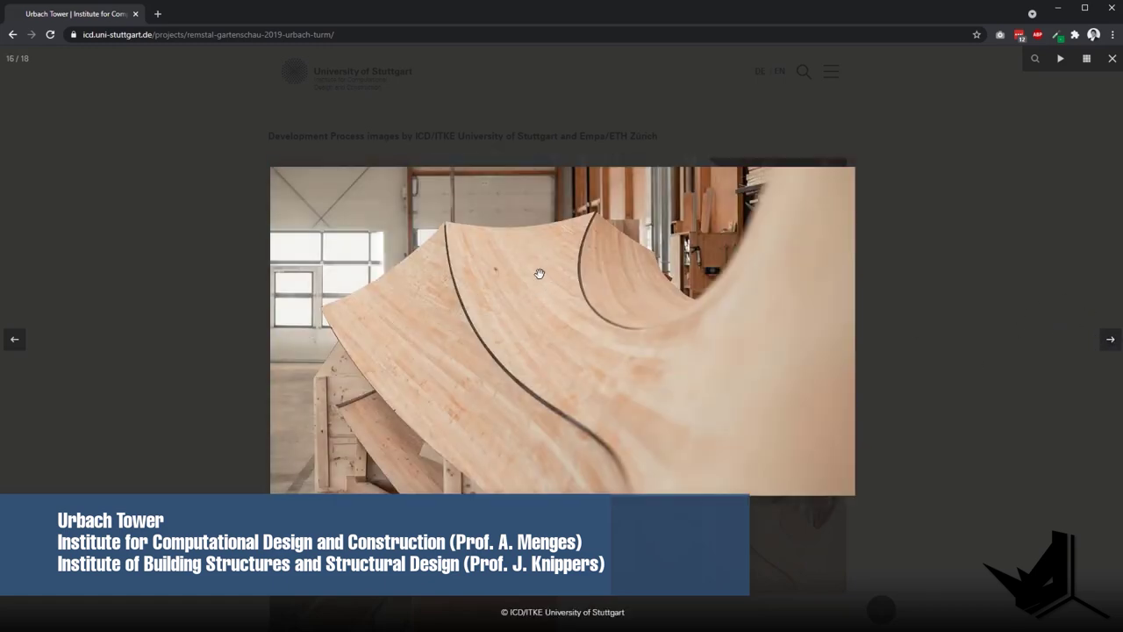
pyautogui.click(1110, 341)
pyautogui.click(954, 436)
# View the transport and assembly images of the tower being erected with cranes, and look over the project videos below.
pyautogui.scroll(-9, 687, 366)
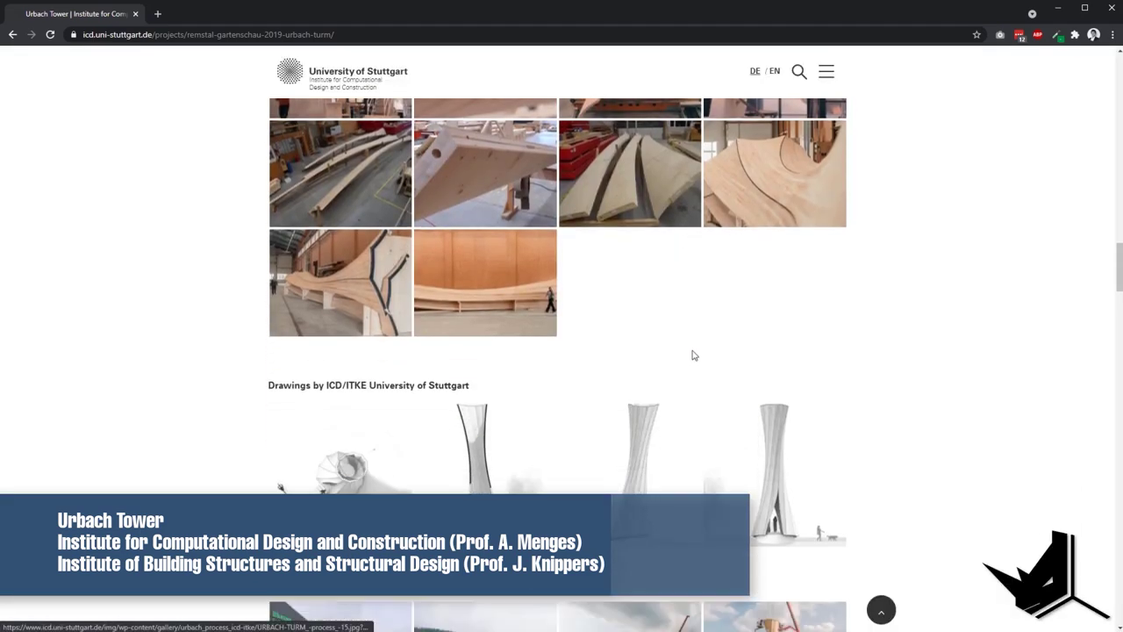
pyautogui.scroll(-1, 739, 270)
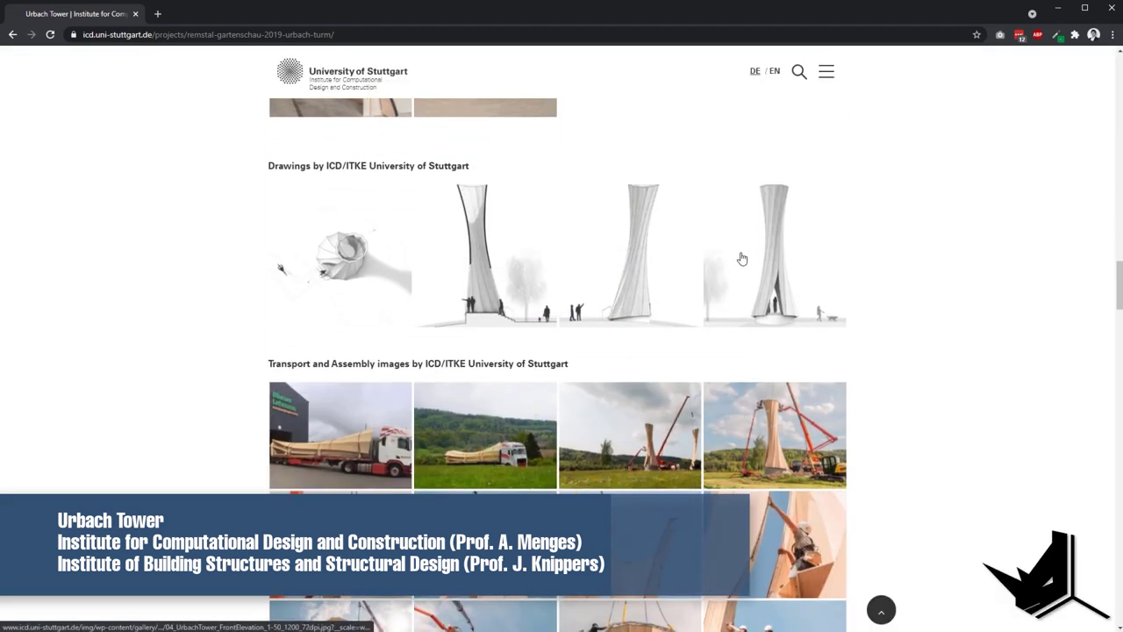
pyautogui.scroll(-4, 741, 259)
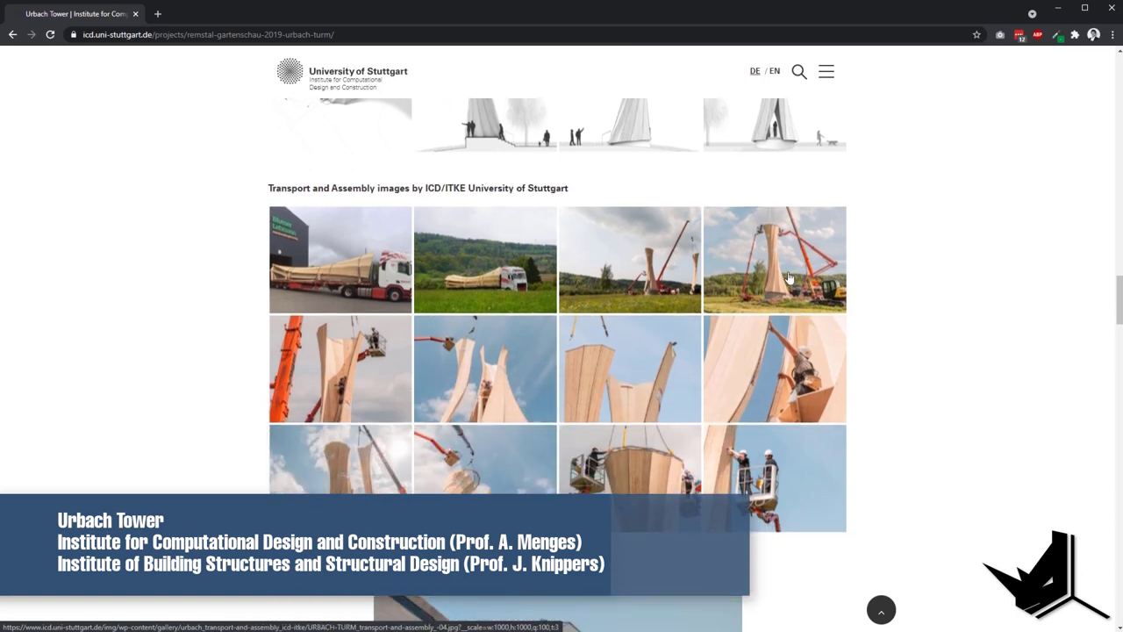
pyautogui.click(782, 273)
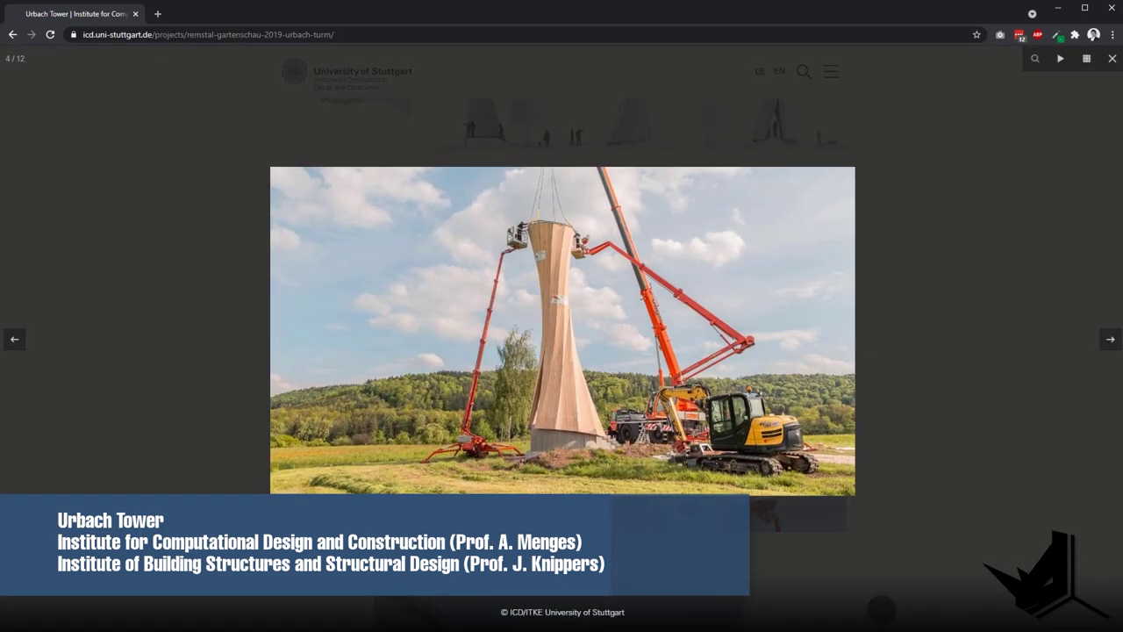
pyautogui.click(1108, 348)
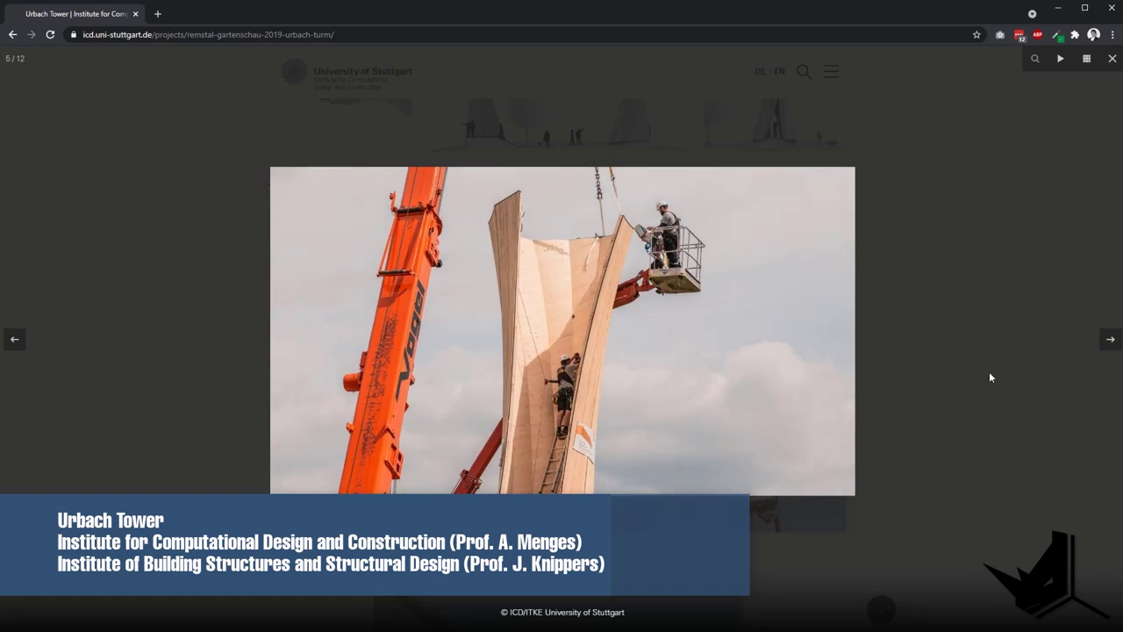
pyautogui.click(988, 375)
pyautogui.scroll(-2, 729, 340)
pyautogui.scroll(-8, 741, 323)
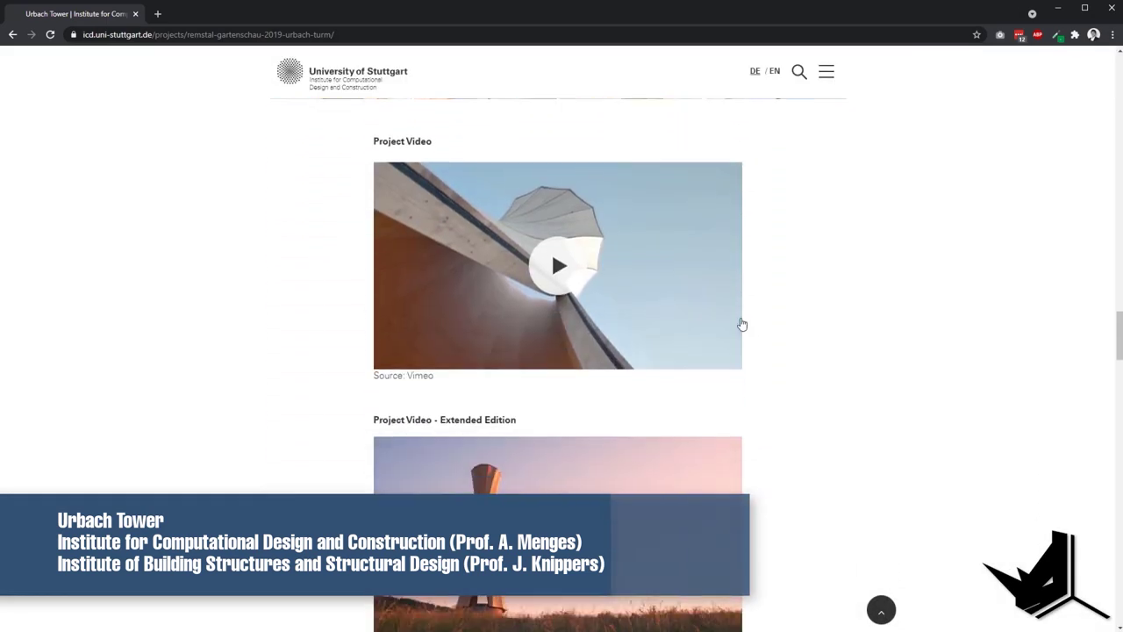
# Return to the drawings by ICD/ITKE and view the tower's section and side elevation enlarged.
pyautogui.scroll(9, 741, 323)
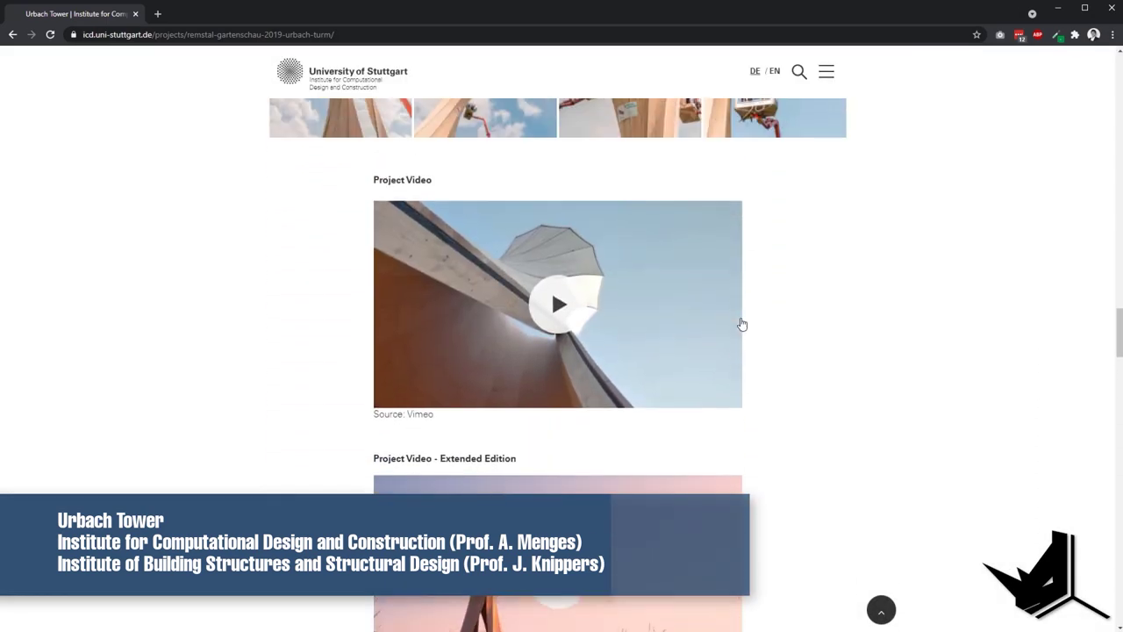
pyautogui.scroll(3, 741, 325)
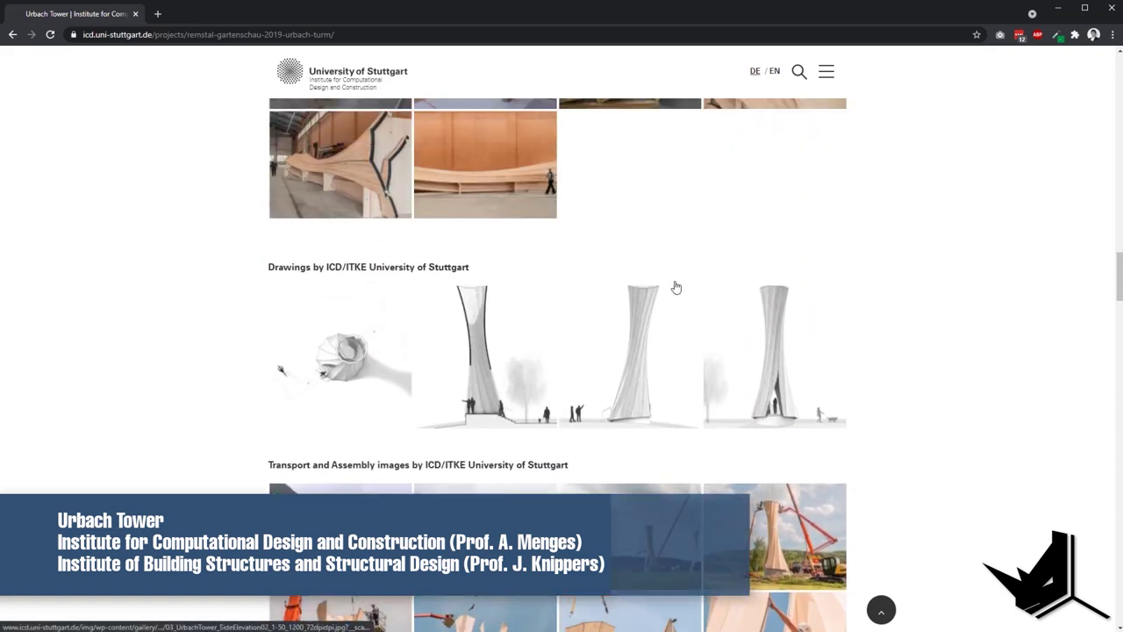
pyautogui.click(485, 359)
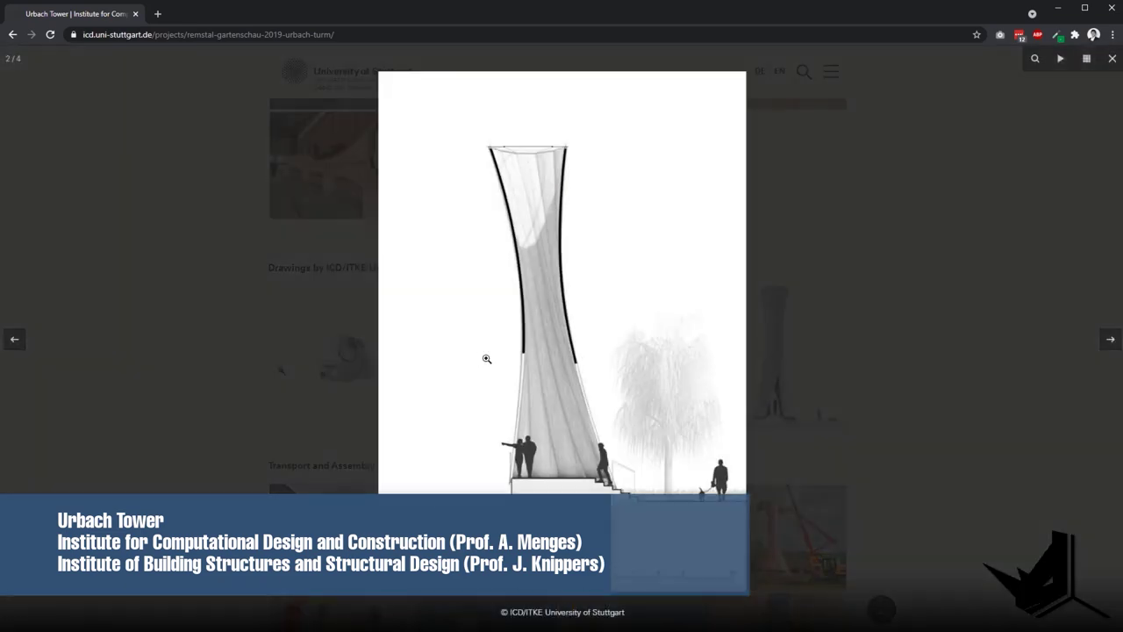
pyautogui.click(1110, 342)
pyautogui.click(949, 320)
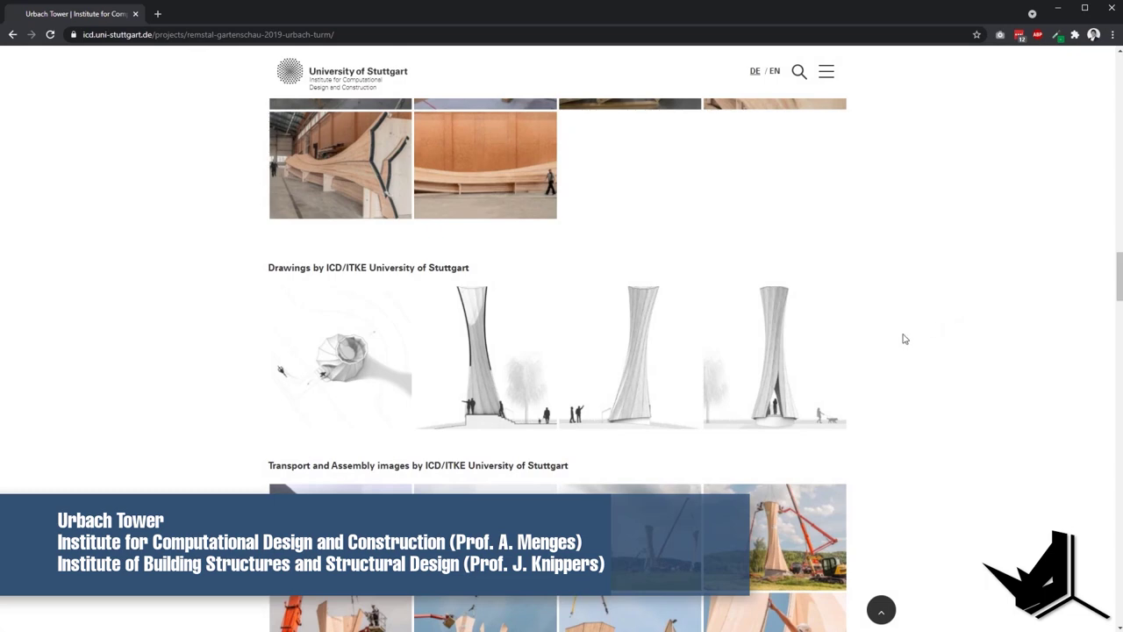
pyautogui.scroll(1, 800, 383)
pyautogui.scroll(2, 820, 468)
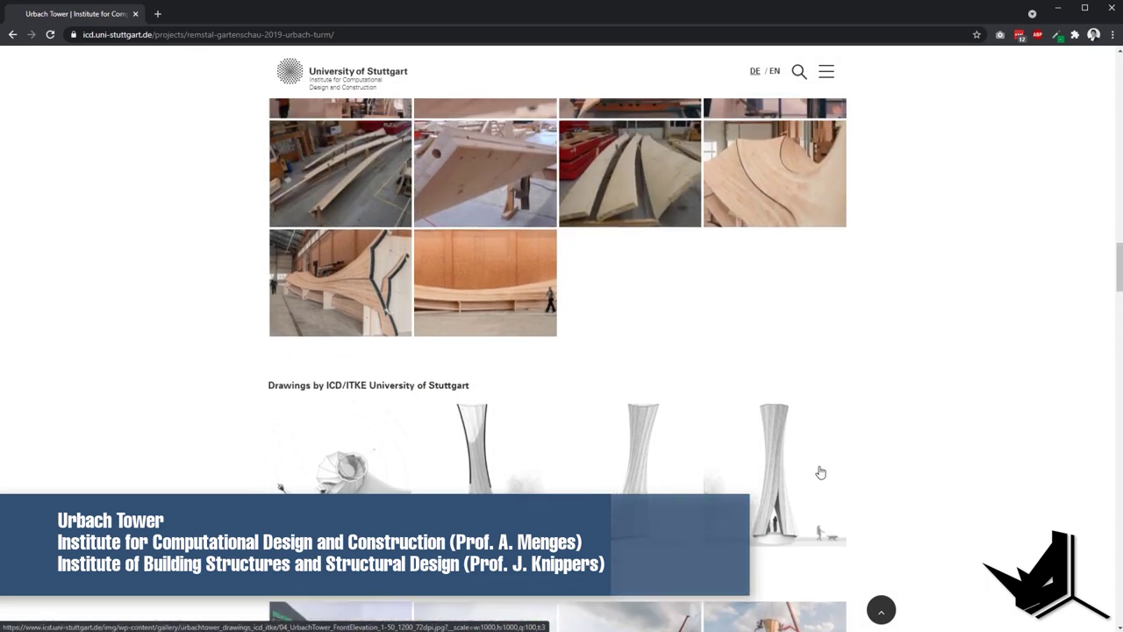
# Examine the enlarged site plan drawing of the tower's polygonal outline, and look over the transport and assembly images again.
pyautogui.scroll(-10, 818, 460)
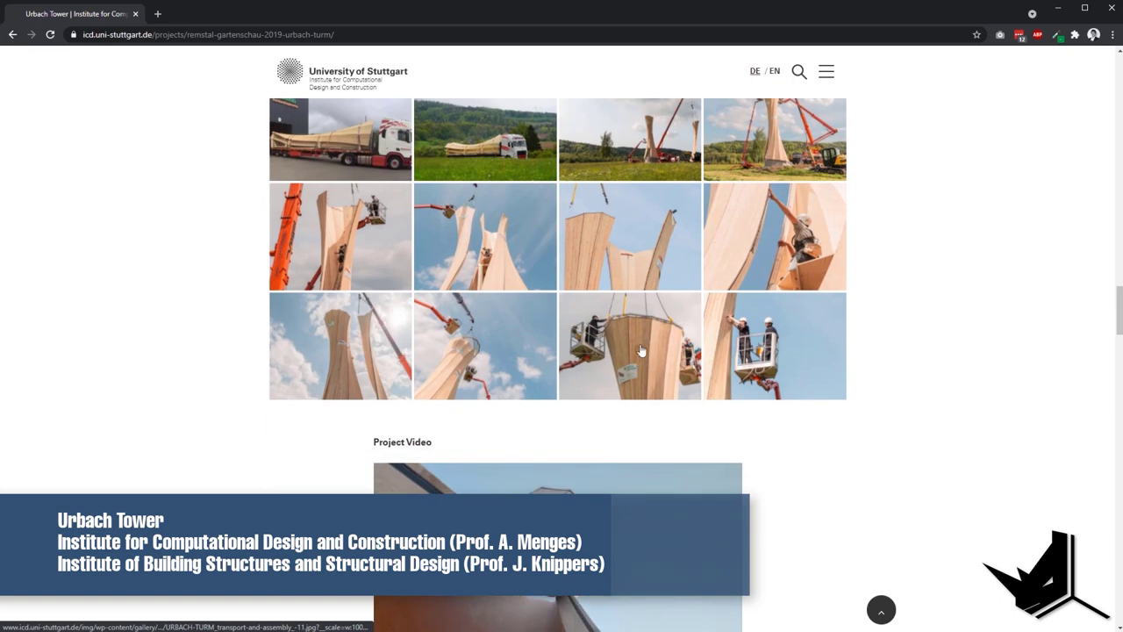
pyautogui.scroll(5, 634, 319)
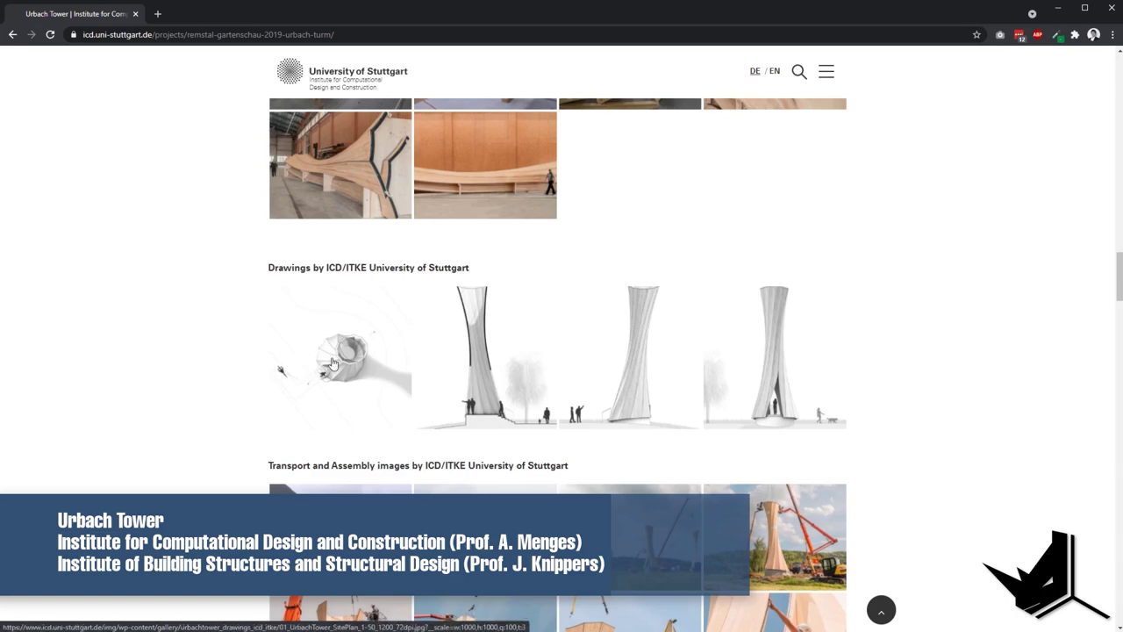
pyautogui.click(335, 346)
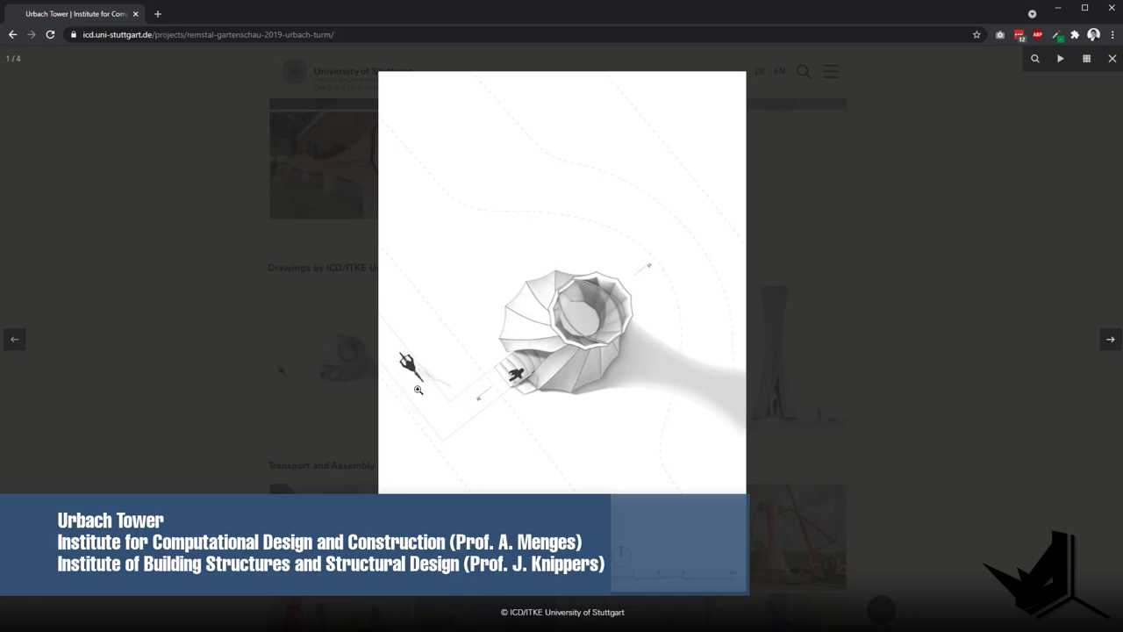
pyautogui.click(194, 368)
pyautogui.scroll(-3, 593, 375)
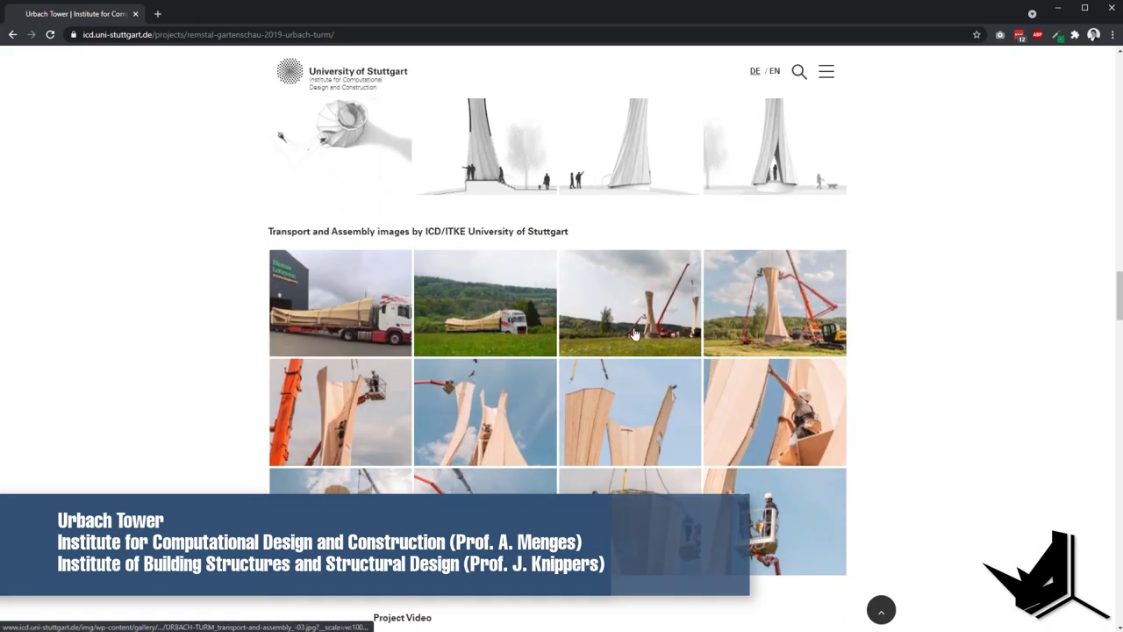
pyautogui.scroll(-3, 627, 338)
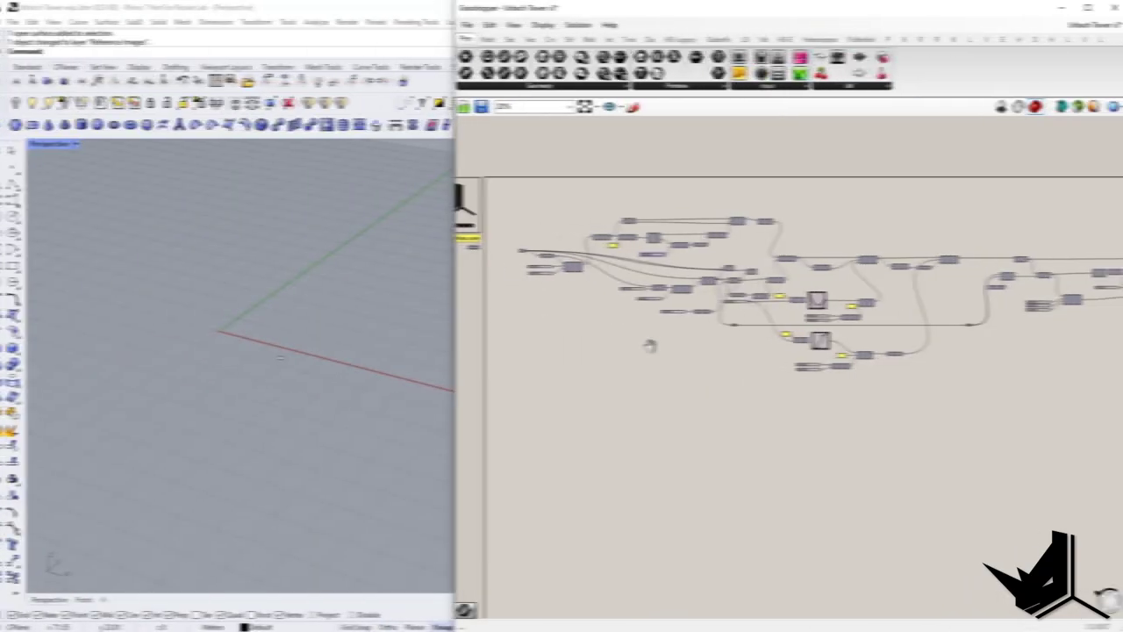
# Switch to Rhino and Grasshopper and examine the start of the Urbach Tower definition around the Point, XY Plane and Polygon components.
pyautogui.scroll(-2, 646, 343)
pyautogui.scroll(3, 654, 303)
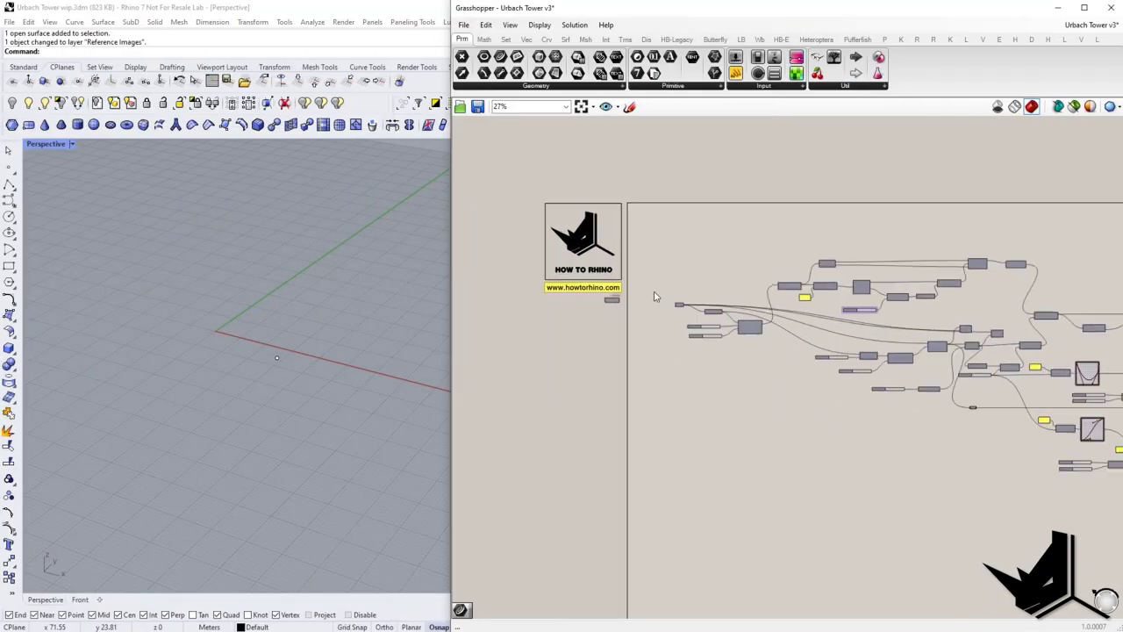
pyautogui.keyDown('shift'); pyautogui.moveTo(325, 404); pyautogui.dragTo(300, 440, button='right'); pyautogui.keyUp('shift')
pyautogui.scroll(5, 241, 431)
pyautogui.scroll(5, 667, 329)
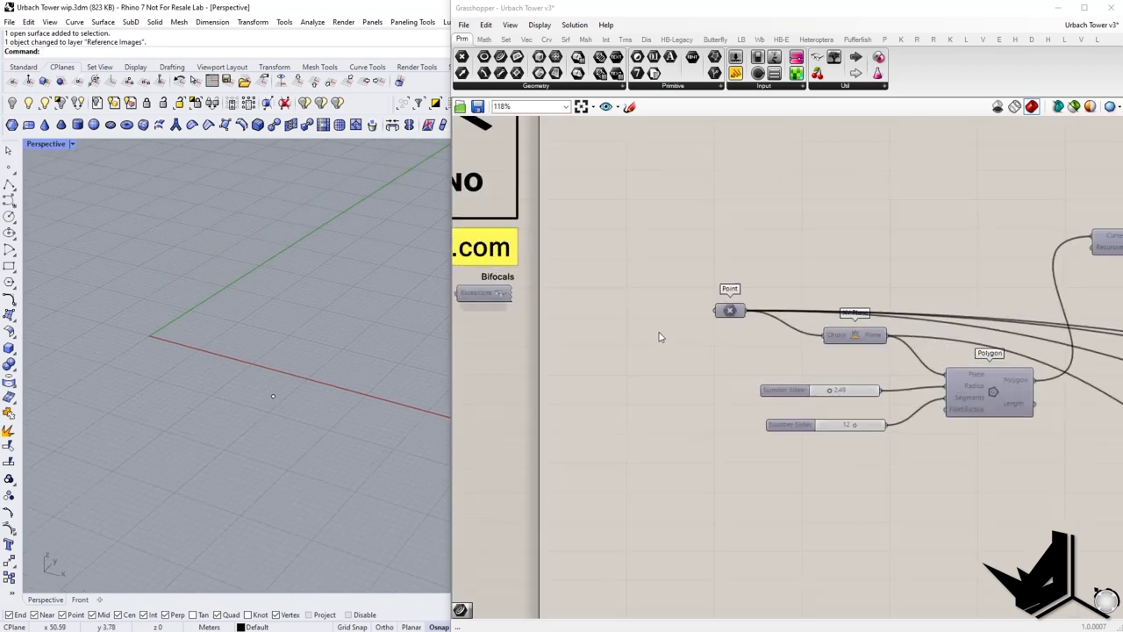
# Turn on the preview of the Point component at the start of the definition.
pyautogui.rightClick(751, 304)
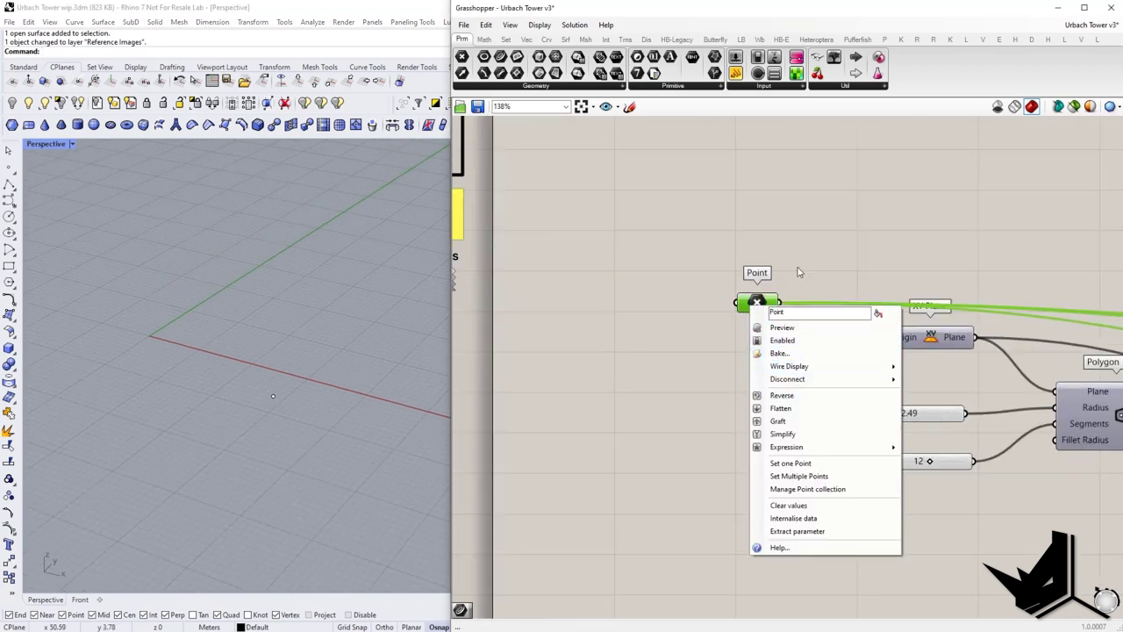
pyautogui.click(798, 268)
pyautogui.rightClick(754, 308)
pyautogui.click(782, 355)
# Turn on the preview of the Polygon component and view its outline up close in the Perspective viewport.
pyautogui.moveTo(877, 369); pyautogui.dragTo(665, 373, button='right')
pyautogui.click(907, 415)
pyautogui.rightClick(907, 415)
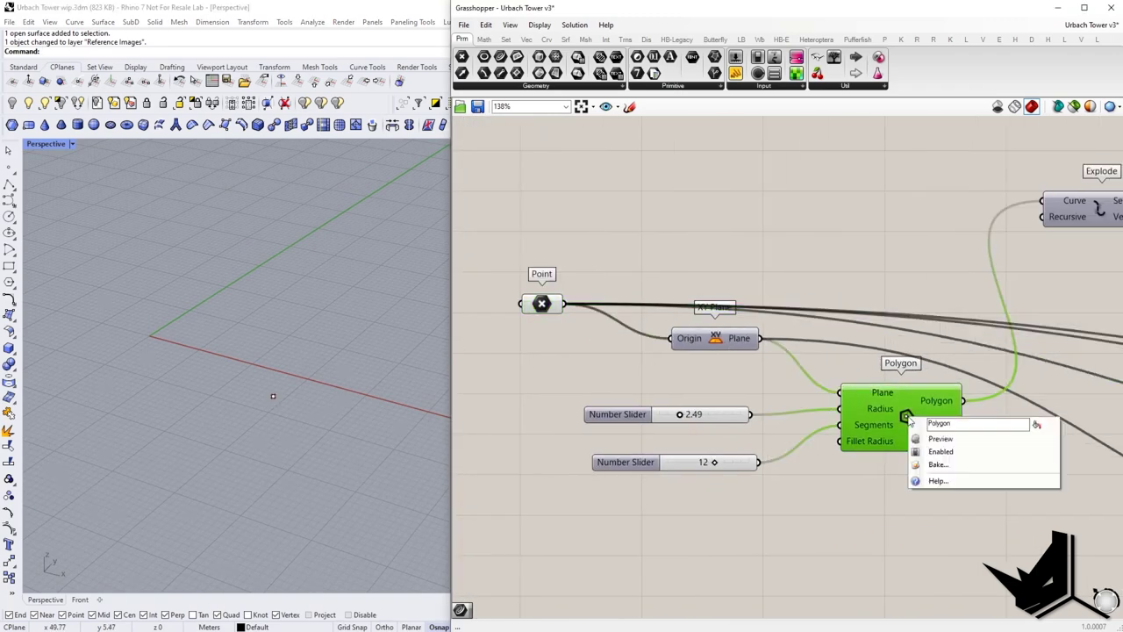
pyautogui.click(945, 439)
pyautogui.scroll(5, 272, 419)
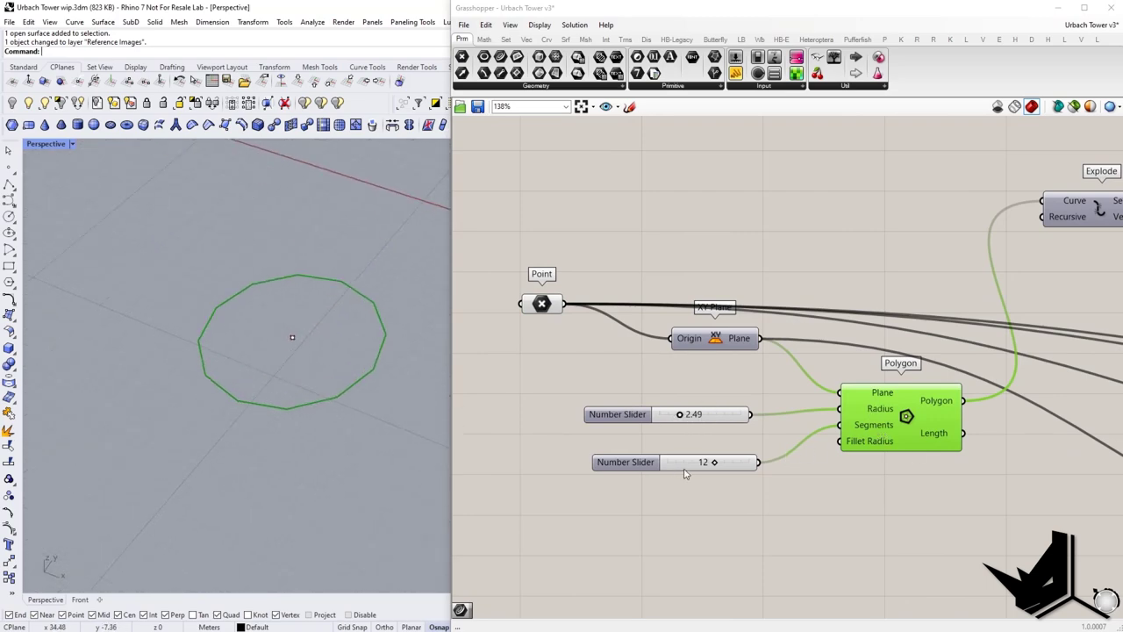
pyautogui.moveTo(278, 396)
pyautogui.mouseDown(button='right')
pyautogui.moveTo(259, 429)
pyautogui.moveTo(282, 414)
pyautogui.mouseUp(button='right')
pyautogui.scroll(3, 265, 387)
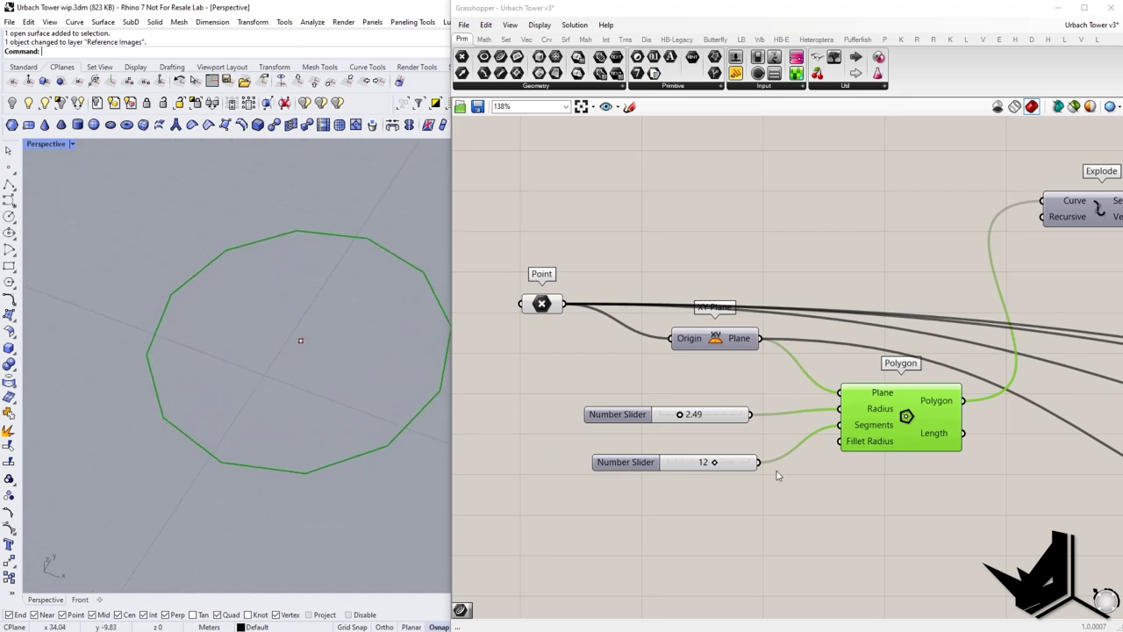
# Mark several edges of the polygon in red on a temporary screen capture of the viewport, and discard the capture.
pyautogui.keyDown('shift'); pyautogui.moveTo(192, 363); pyautogui.dragTo(138, 347, button='right'); pyautogui.keyUp('shift')
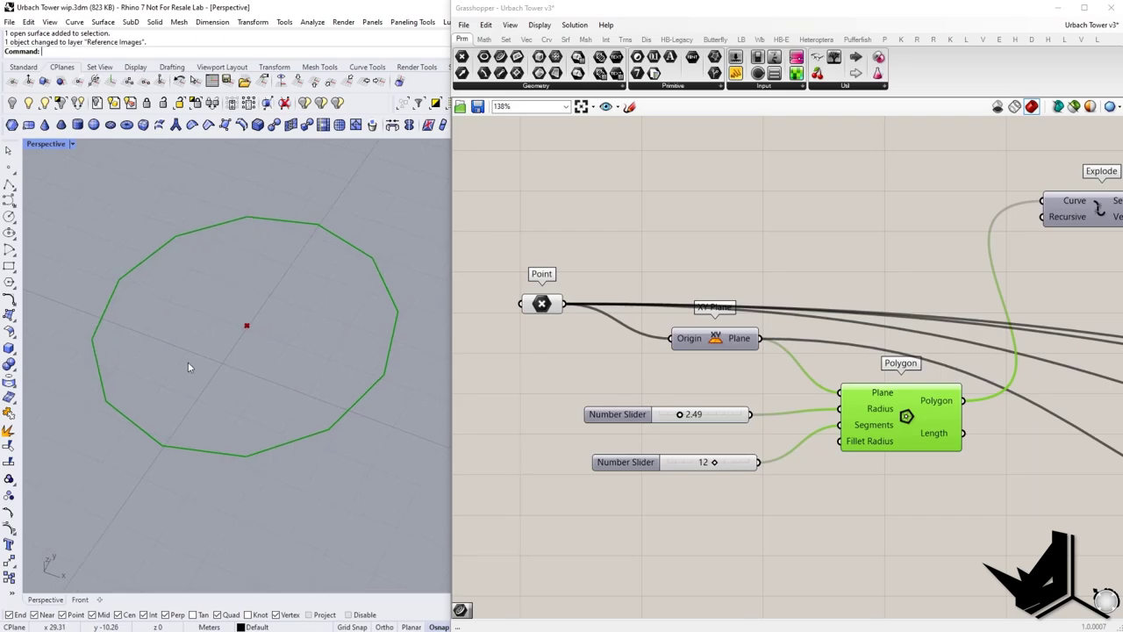
pyautogui.press('Print')
pyautogui.moveTo(44, 188); pyautogui.dragTo(527, 532)
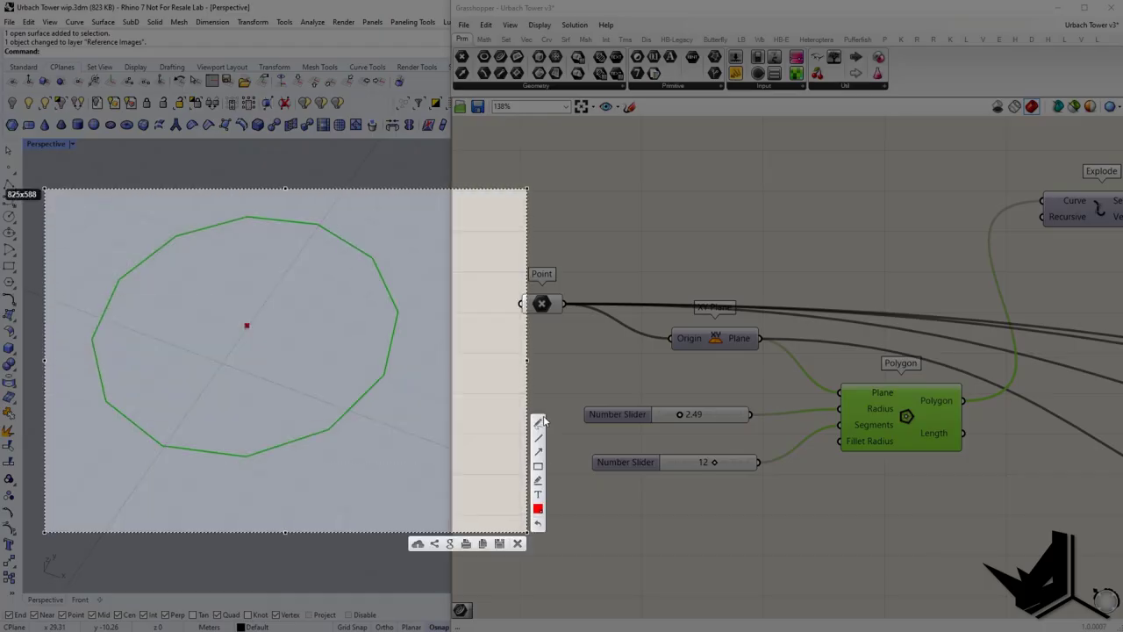
pyautogui.moveTo(90, 337); pyautogui.dragTo(96, 351)
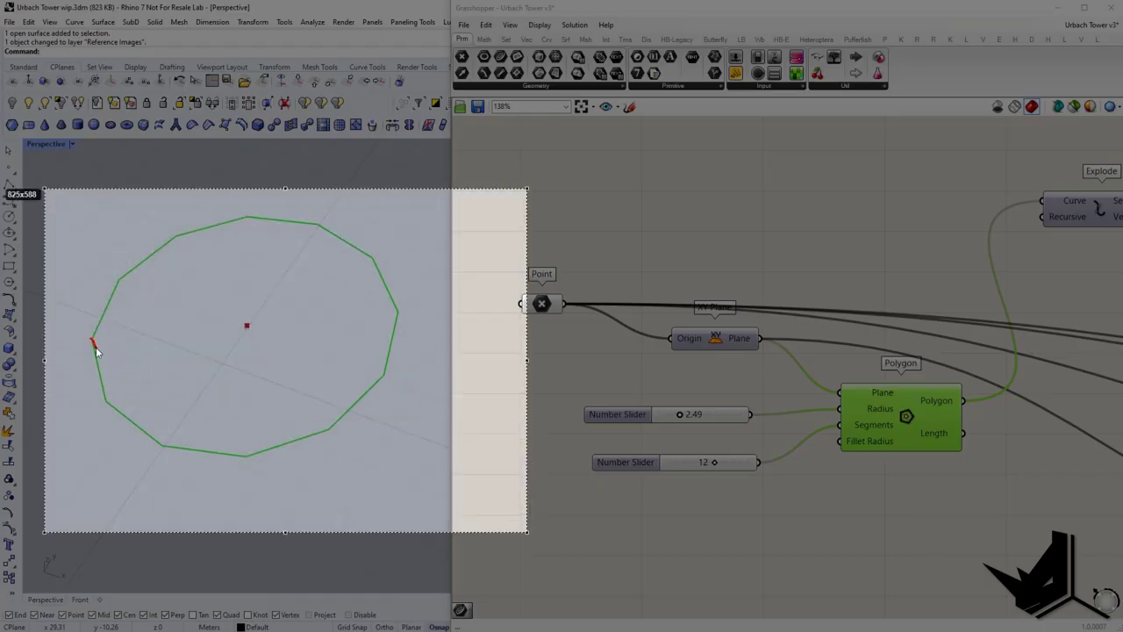
pyautogui.moveTo(103, 398); pyautogui.dragTo(111, 400)
pyautogui.moveTo(149, 428); pyautogui.dragTo(159, 442)
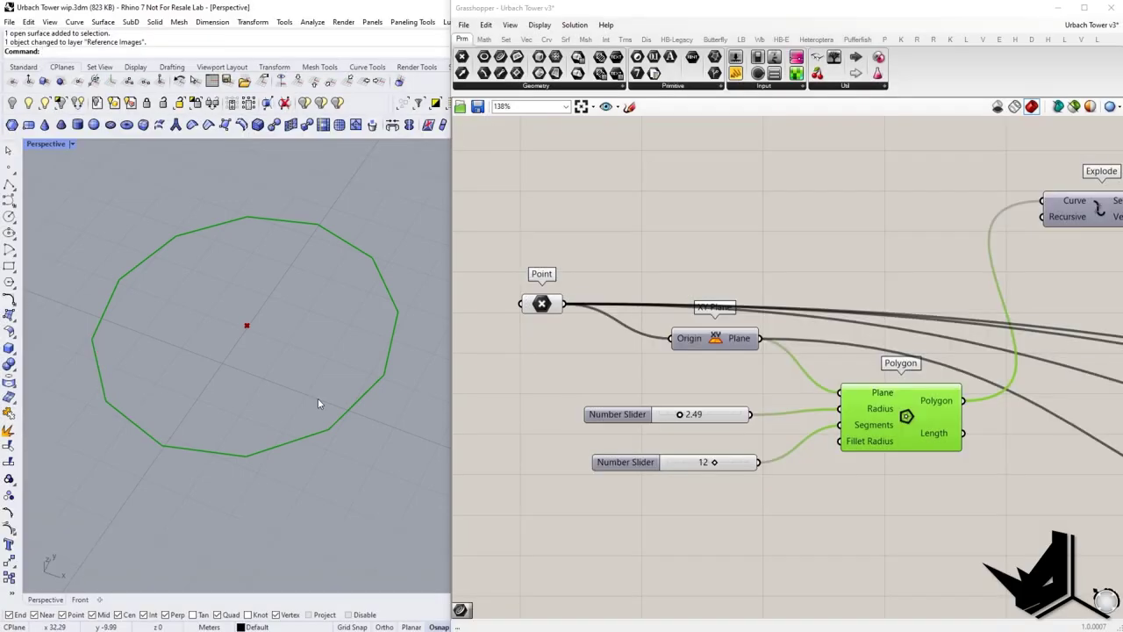
# Turn on the preview of the Explode component that splits the polygon into segments.
pyautogui.scroll(-11, 318, 400)
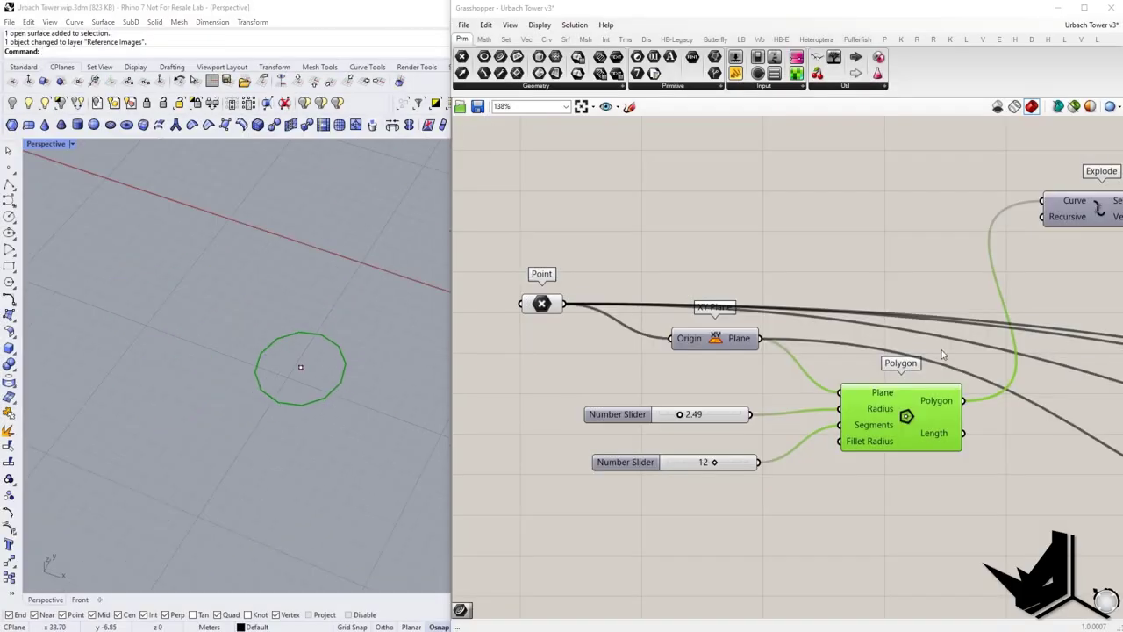
pyautogui.moveTo(1018, 346); pyautogui.dragTo(702, 409, button='right')
pyautogui.scroll(-2, 802, 405)
pyautogui.moveTo(836, 367); pyautogui.dragTo(743, 395, button='right')
pyautogui.moveTo(670, 389); pyautogui.dragTo(735, 388, button='right')
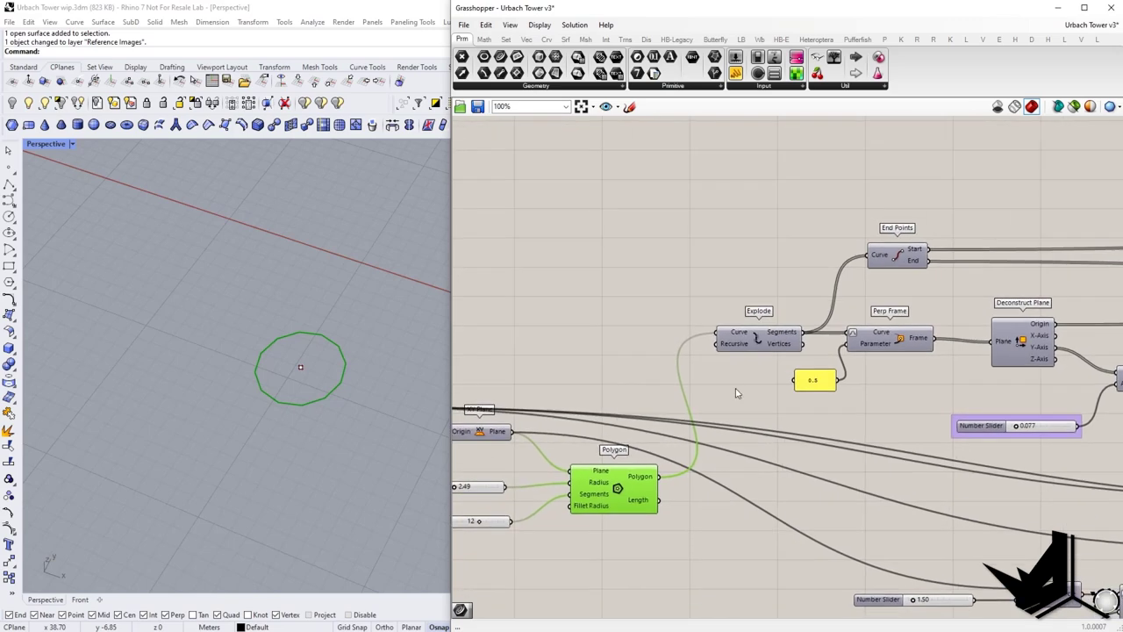
pyautogui.scroll(3, 604, 482)
pyautogui.moveTo(731, 267); pyautogui.dragTo(598, 326, button='right')
pyautogui.scroll(-2, 815, 329)
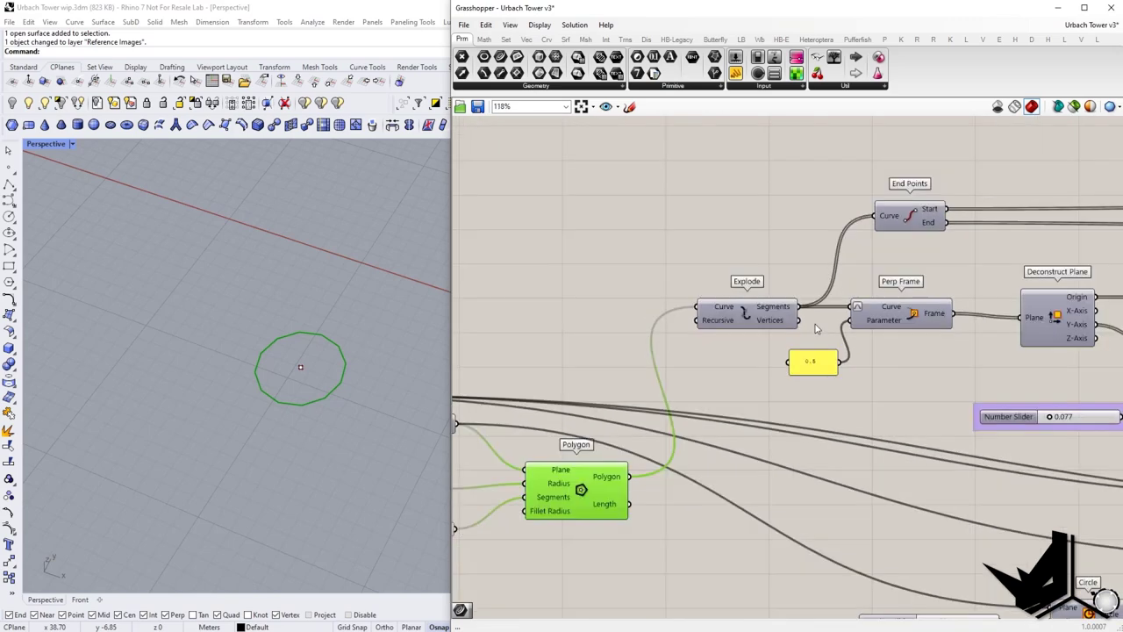
pyautogui.moveTo(815, 328); pyautogui.dragTo(684, 346, button='right')
pyautogui.scroll(2, 600, 327)
pyautogui.click(626, 328)
pyautogui.rightClick(626, 329)
pyautogui.click(650, 350)
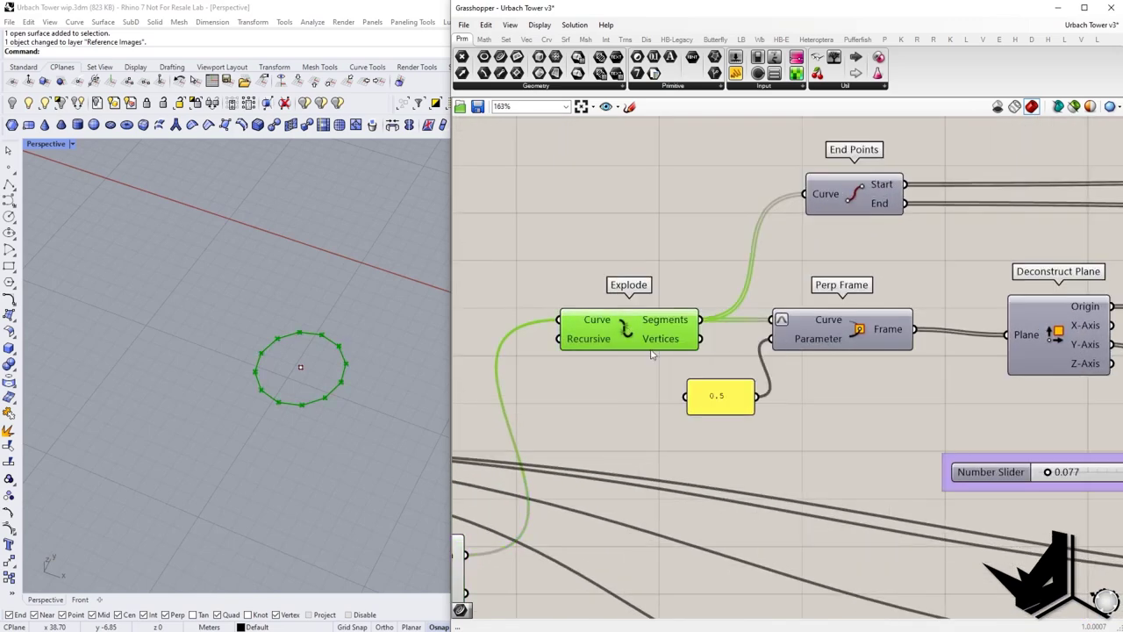
# Highlight the Explode component's segments and vertices in the viewport by deselecting and reselecting the component.
pyautogui.click(666, 240)
pyautogui.moveTo(626, 328); pyautogui.dragTo(518, 342, button='right')
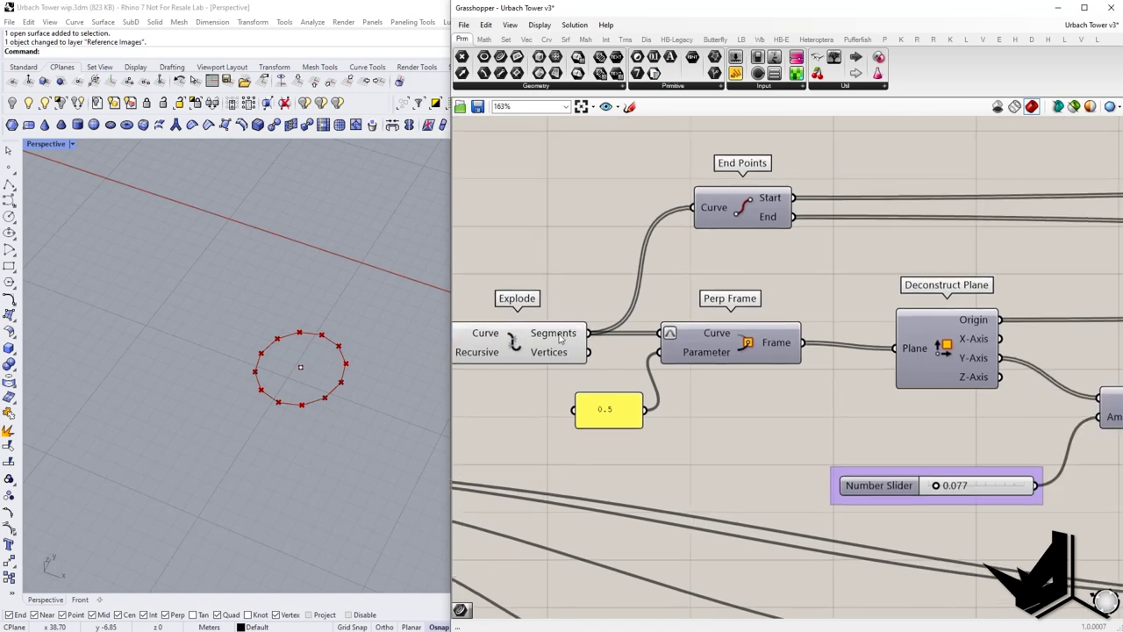
pyautogui.click(551, 340)
pyautogui.click(606, 224)
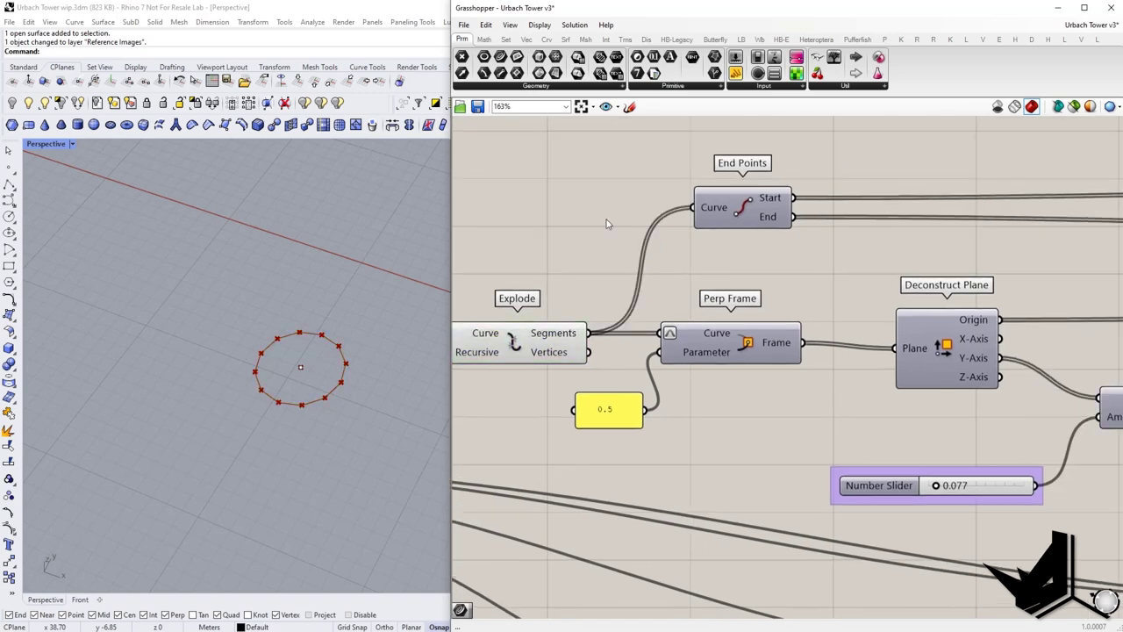
pyautogui.click(550, 345)
# Turn on the preview of the Perp Frame component fed by the exploded segments.
pyautogui.moveTo(636, 351); pyautogui.dragTo(583, 385, button='right')
pyautogui.moveTo(704, 409); pyautogui.dragTo(759, 400, button='right')
pyautogui.scroll(1, 723, 375)
pyautogui.rightClick(760, 374)
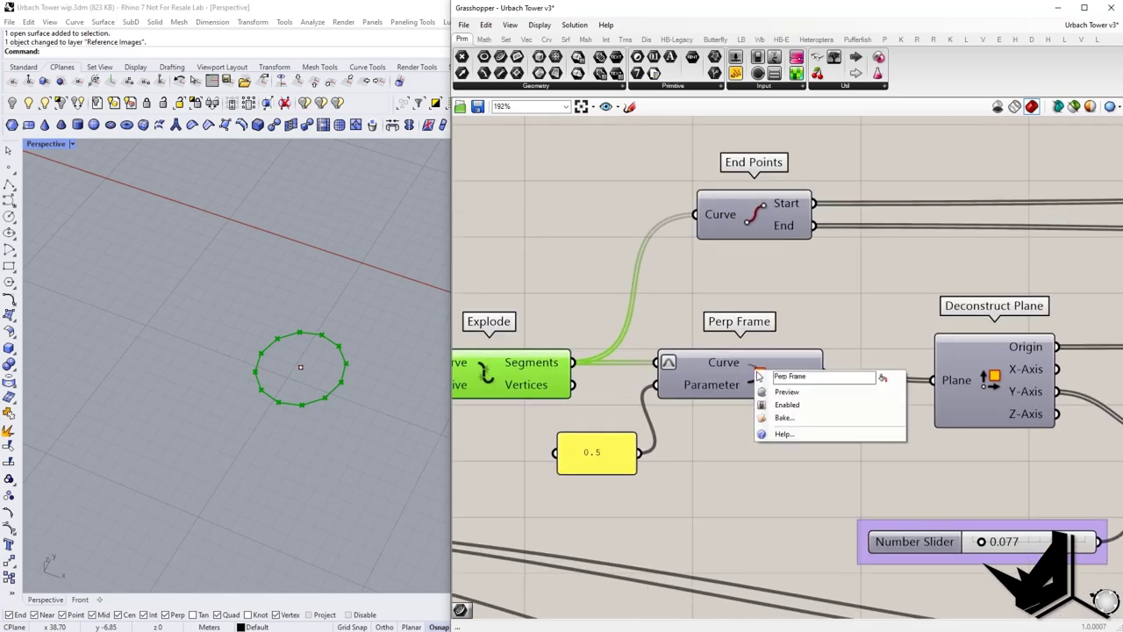
pyautogui.click(790, 393)
# Examine the perpendicular frames along the polygon's segments in the Perspective viewport from near and far.
pyautogui.keyDown('shift'); pyautogui.moveTo(347, 426); pyautogui.dragTo(271, 500, button='right'); pyautogui.keyUp('shift')
pyautogui.scroll(10, 369, 382)
pyautogui.scroll(-12, 339, 420)
pyautogui.scroll(6, 272, 500)
pyautogui.keyDown('shift'); pyautogui.moveTo(350, 460); pyautogui.dragTo(365, 451, button='right'); pyautogui.keyUp('shift')
pyautogui.scroll(5, 366, 451)
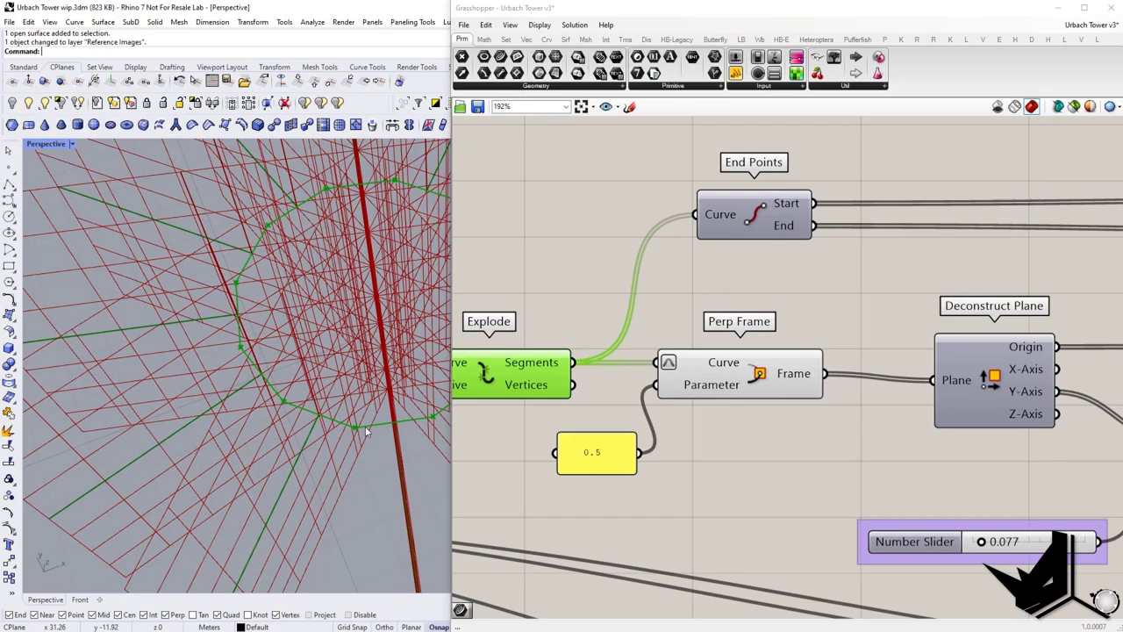
pyautogui.scroll(-5, 412, 428)
pyautogui.moveTo(412, 428); pyautogui.dragTo(333, 435, button='right')
# Turn off the preview of the Perp Frame component.
pyautogui.moveTo(787, 414); pyautogui.dragTo(710, 465, button='right')
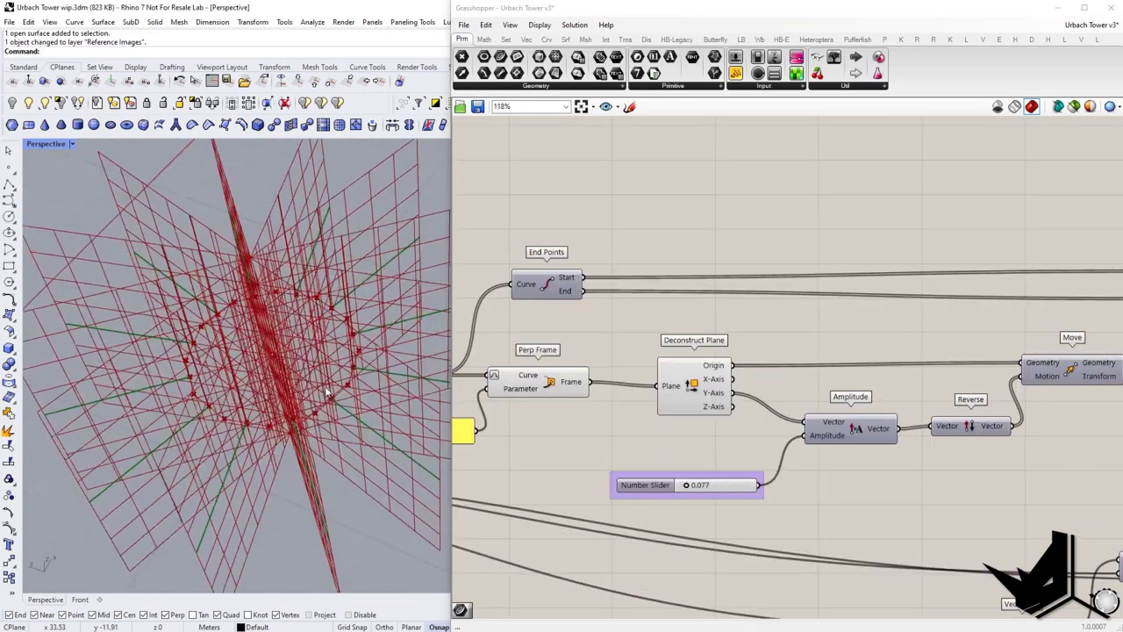
pyautogui.scroll(-3, 325, 388)
pyautogui.scroll(2, 559, 395)
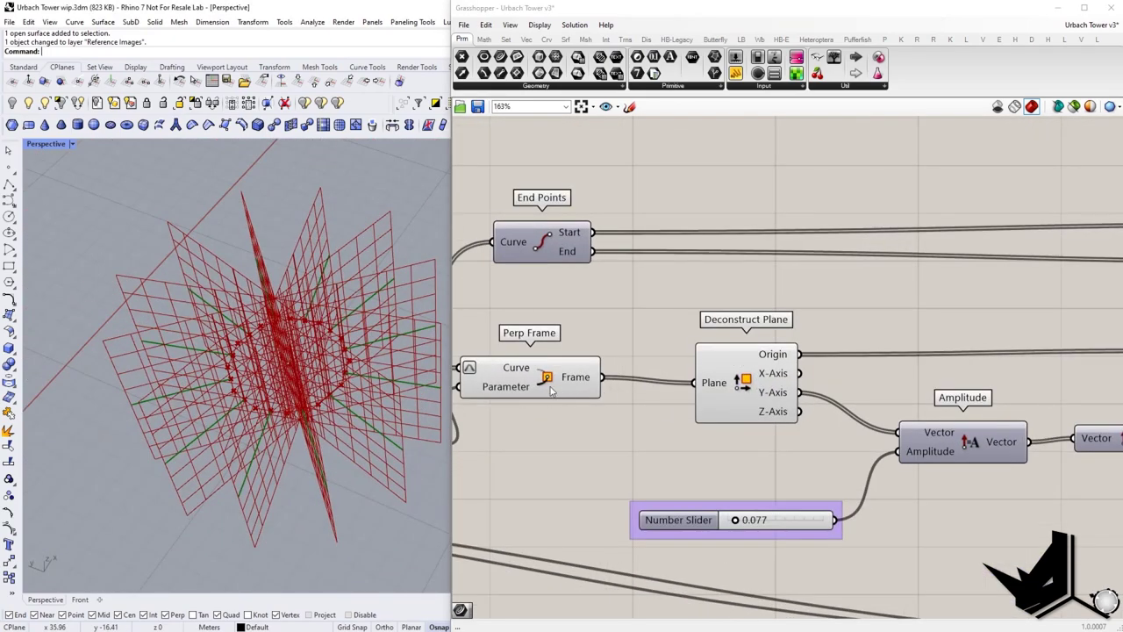
pyautogui.click(538, 378)
pyautogui.rightClick(537, 378)
pyautogui.click(572, 399)
# Select the Deconstruct Plane component and examine its origin points on the polygon's edges.
pyautogui.click(763, 373)
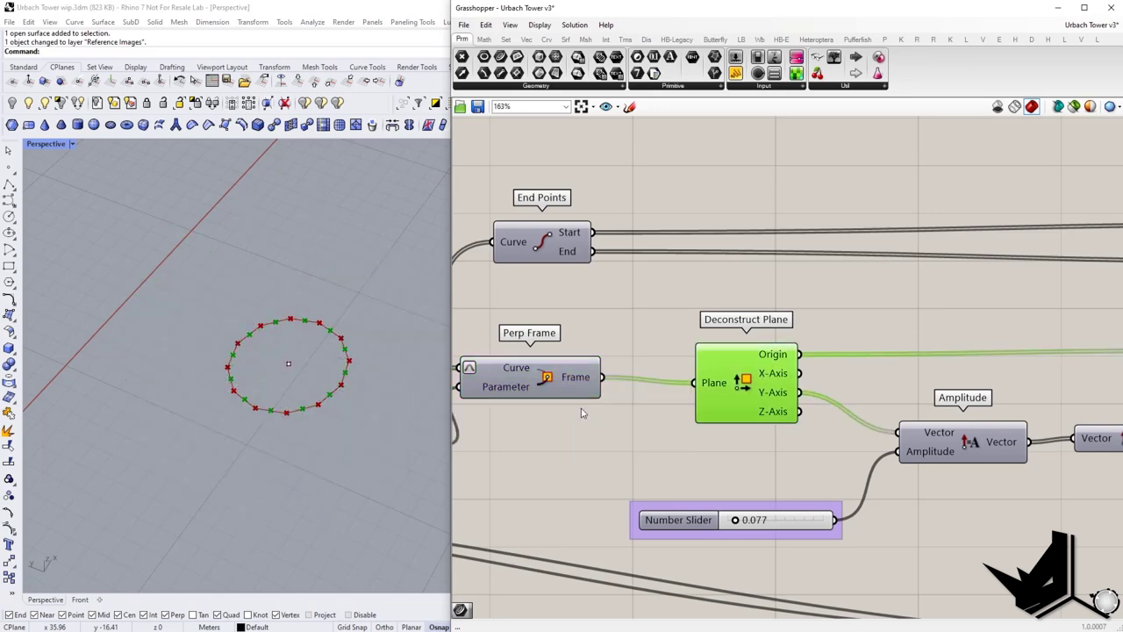
pyautogui.scroll(5, 298, 449)
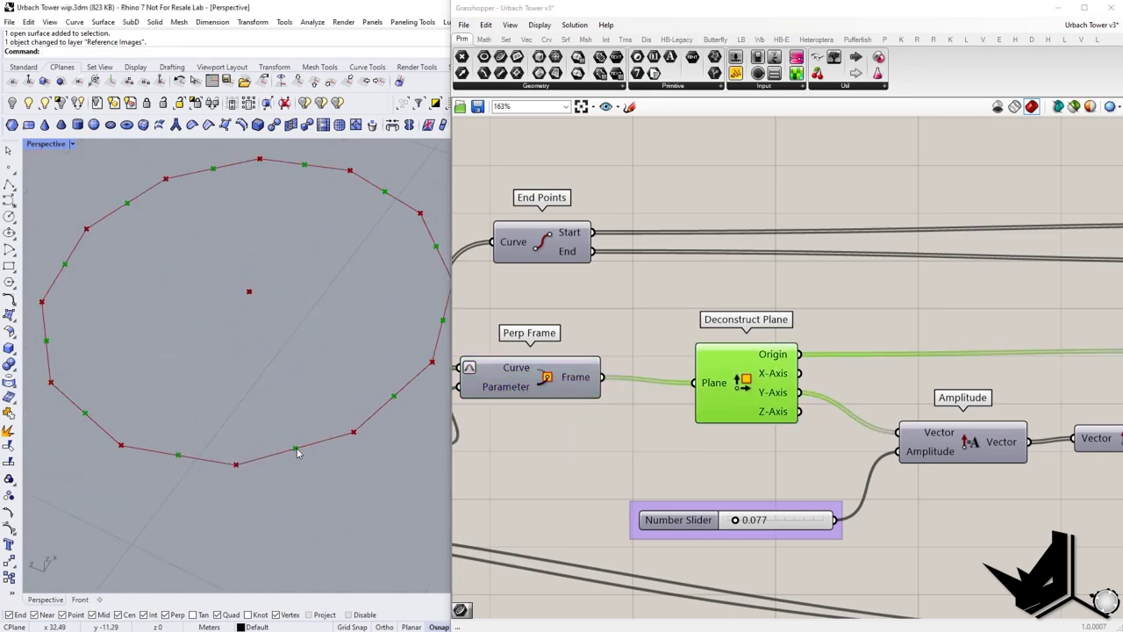
pyautogui.scroll(-4, 296, 448)
# Turn on the preview of the Move component that shifts the plane origins by the reversed vector.
pyautogui.scroll(-4, 561, 393)
pyautogui.moveTo(660, 369); pyautogui.dragTo(725, 367, button='right')
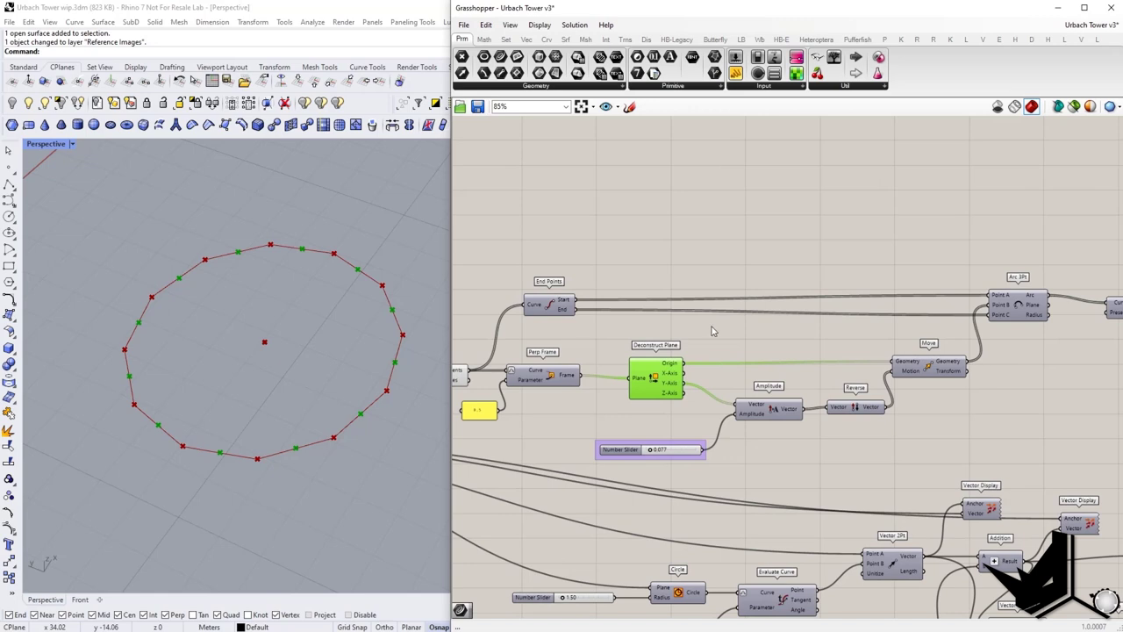
pyautogui.moveTo(711, 328); pyautogui.dragTo(732, 331, button='right')
pyautogui.scroll(1, 961, 370)
pyautogui.click(949, 372)
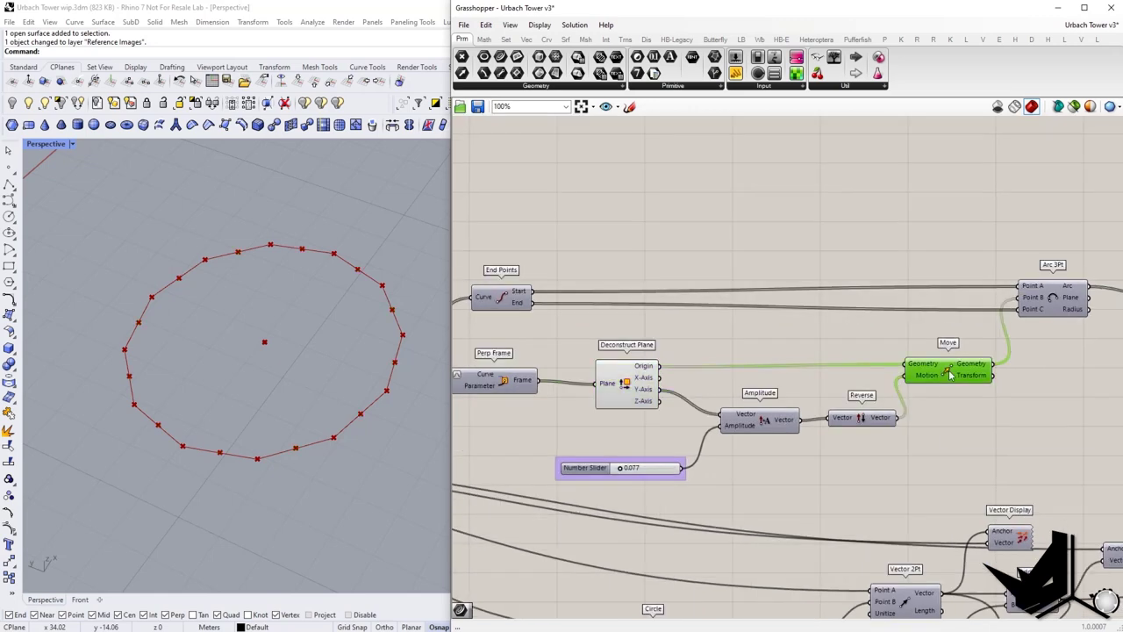
pyautogui.rightClick(948, 371)
pyautogui.click(971, 391)
# Sketch a red arc from one polygon corner through the moved midpoint to the next corner on a temporary screen capture, and discard it.
pyautogui.scroll(4, 307, 459)
pyautogui.keyDown('shift'); pyautogui.moveTo(301, 447); pyautogui.dragTo(261, 445, button='right'); pyautogui.keyUp('shift')
pyautogui.press('Print')
pyautogui.moveTo(121, 313); pyautogui.dragTo(428, 519)
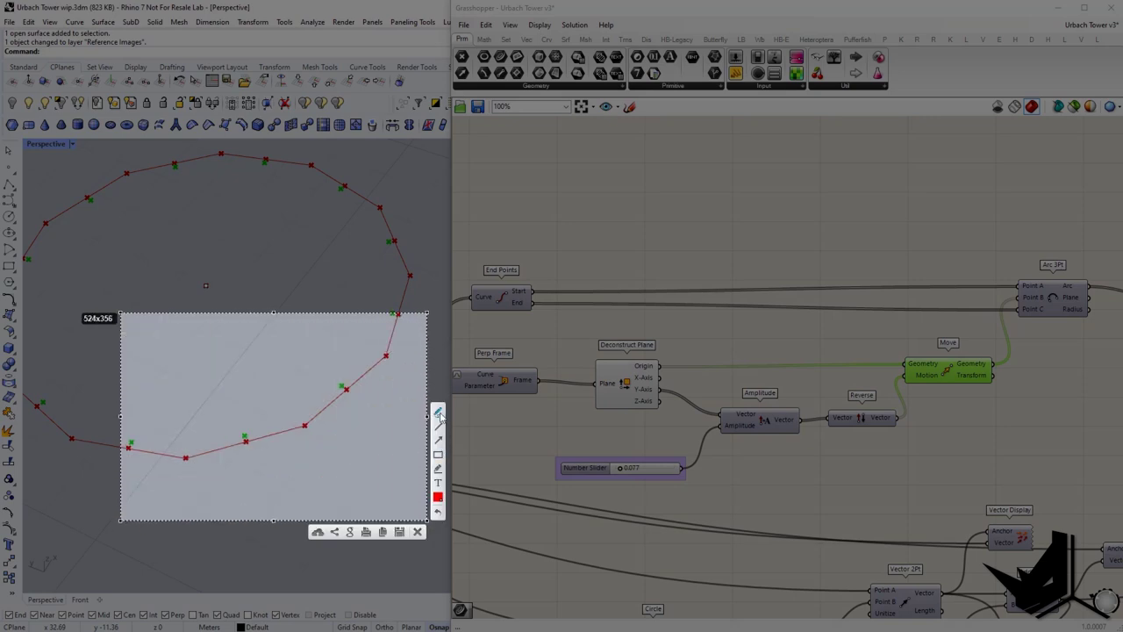
pyautogui.moveTo(244, 441)
pyautogui.mouseDown()
pyautogui.moveTo(237, 421)
pyautogui.moveTo(245, 425)
pyautogui.mouseUp()
pyautogui.moveTo(186, 457); pyautogui.dragTo(226, 436)
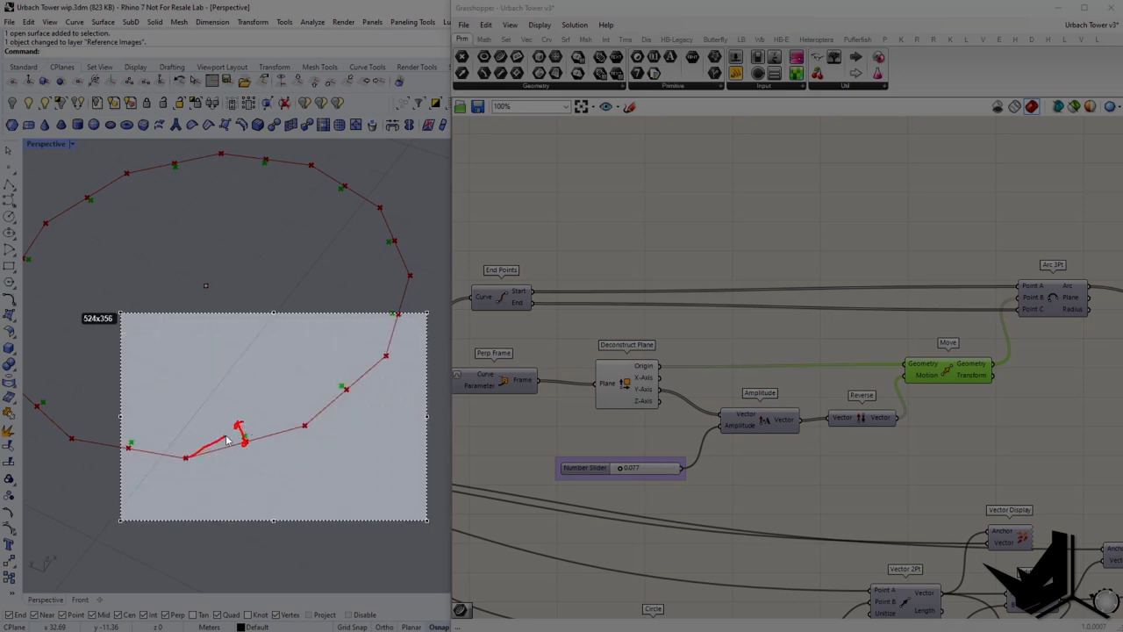
pyautogui.moveTo(303, 430); pyautogui.dragTo(304, 429)
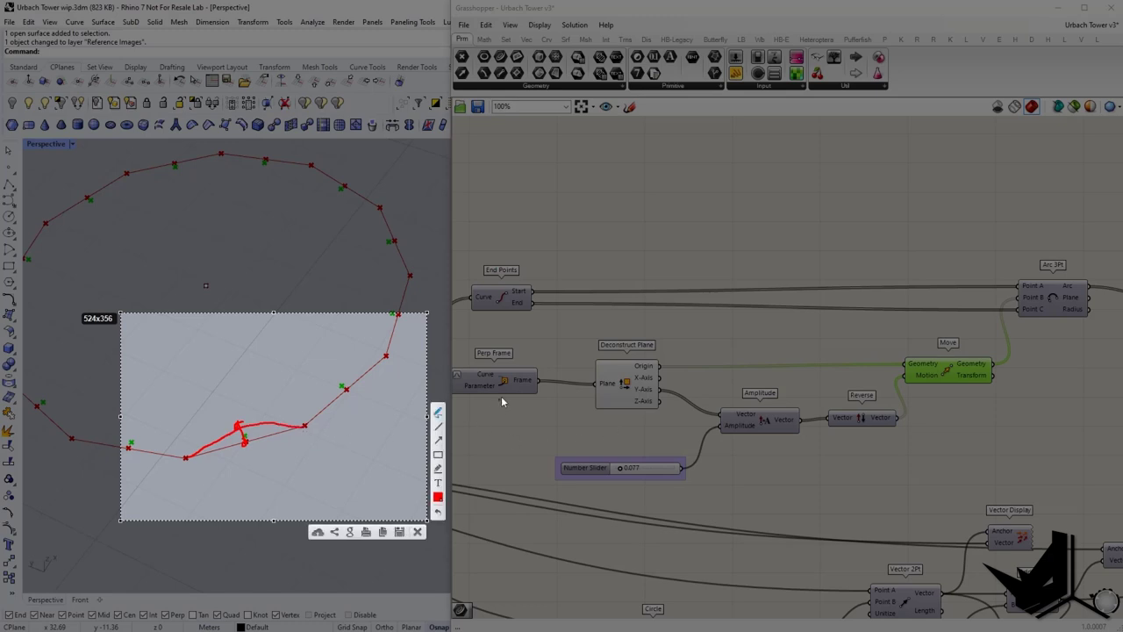
pyautogui.moveTo(606, 235)
pyautogui.mouseDown()
pyautogui.moveTo(868, 499)
pyautogui.moveTo(632, 210)
pyautogui.mouseUp()
pyautogui.press('Escape')
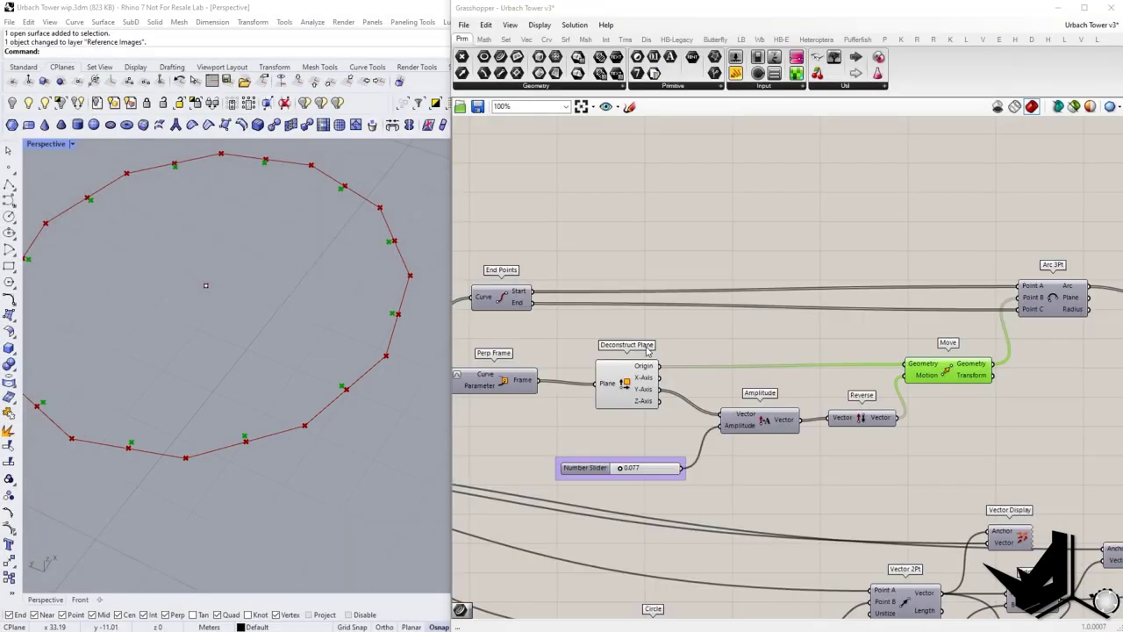
# Turn on the preview of the End Points component connected to the exploded segments.
pyautogui.moveTo(717, 378)
pyautogui.mouseDown(button='right')
pyautogui.moveTo(739, 390)
pyautogui.moveTo(721, 396)
pyautogui.mouseUp(button='right')
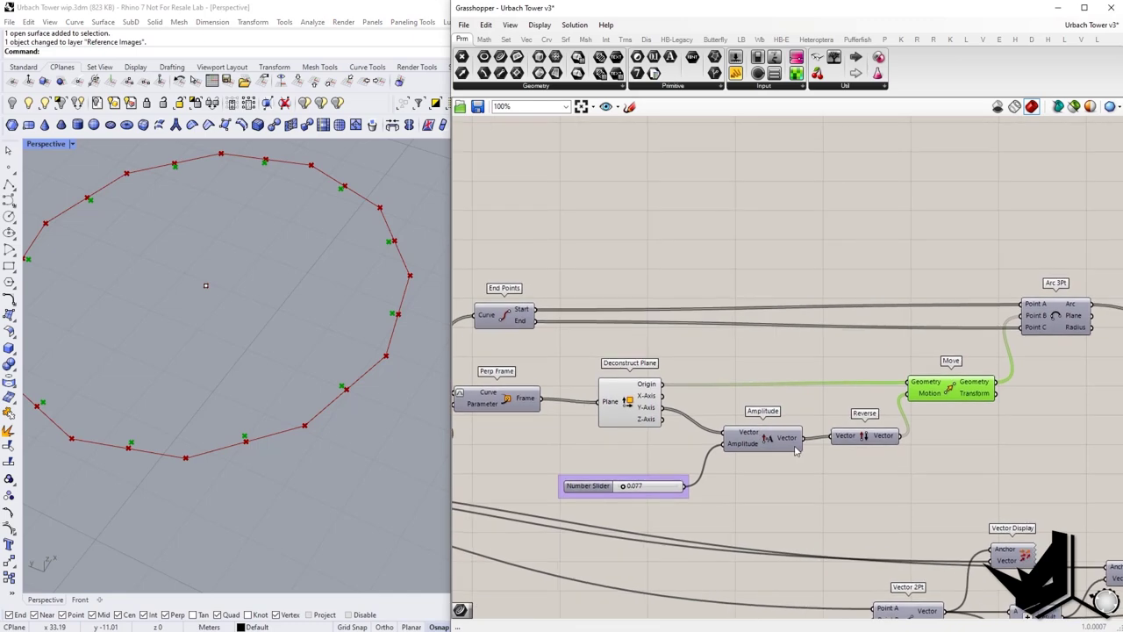
pyautogui.moveTo(969, 407); pyautogui.dragTo(993, 415, button='right')
pyautogui.moveTo(743, 407); pyautogui.dragTo(856, 404, button='right')
pyautogui.moveTo(935, 411); pyautogui.dragTo(870, 425, button='right')
pyautogui.moveTo(582, 361); pyautogui.dragTo(624, 369, button='right')
pyautogui.click(628, 347)
pyautogui.rightClick(623, 341)
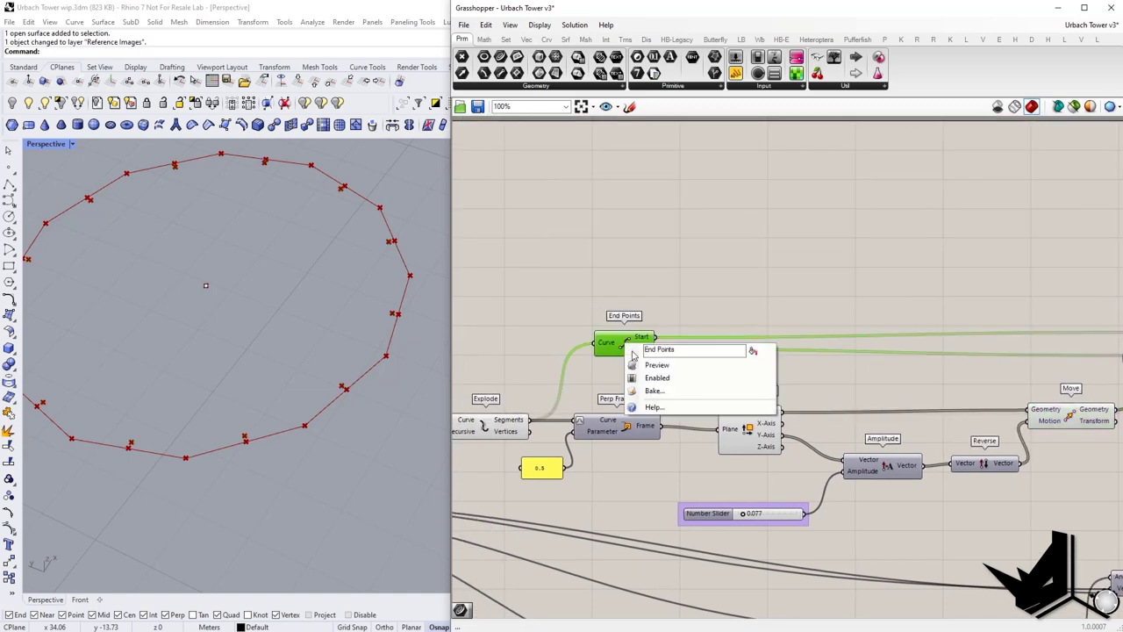
pyautogui.click(648, 364)
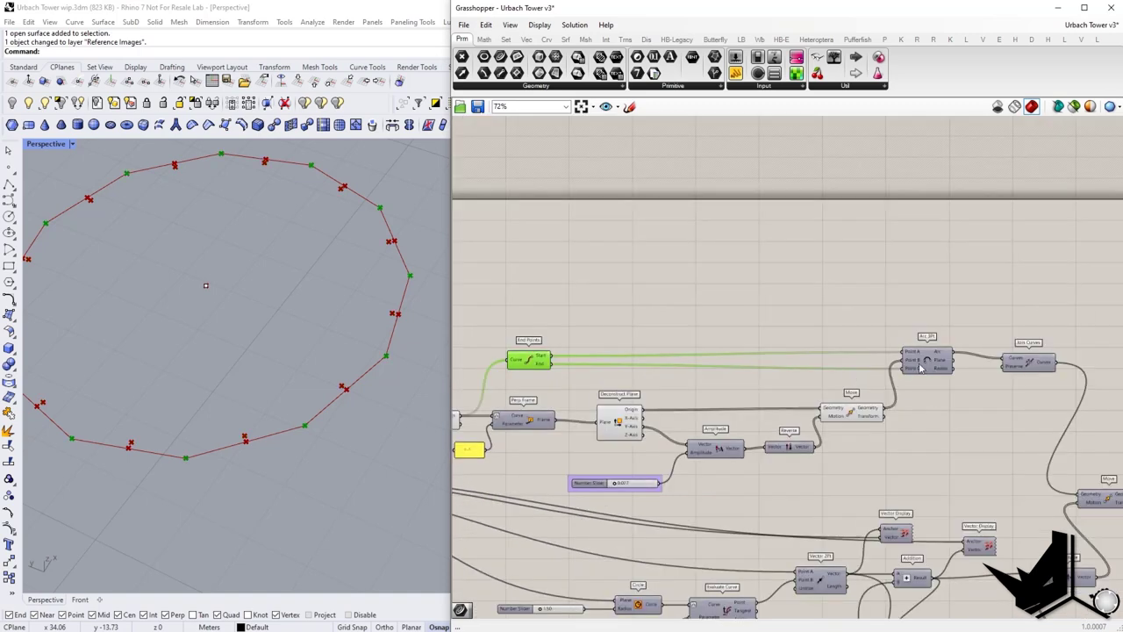
# Turn on the preview of the Arc 3Pt component and view the arcs up close against the polygon's edges.
pyautogui.scroll(2, 925, 357)
pyautogui.moveTo(929, 360); pyautogui.dragTo(948, 358, button='right')
pyautogui.moveTo(948, 359); pyautogui.dragTo(956, 358)
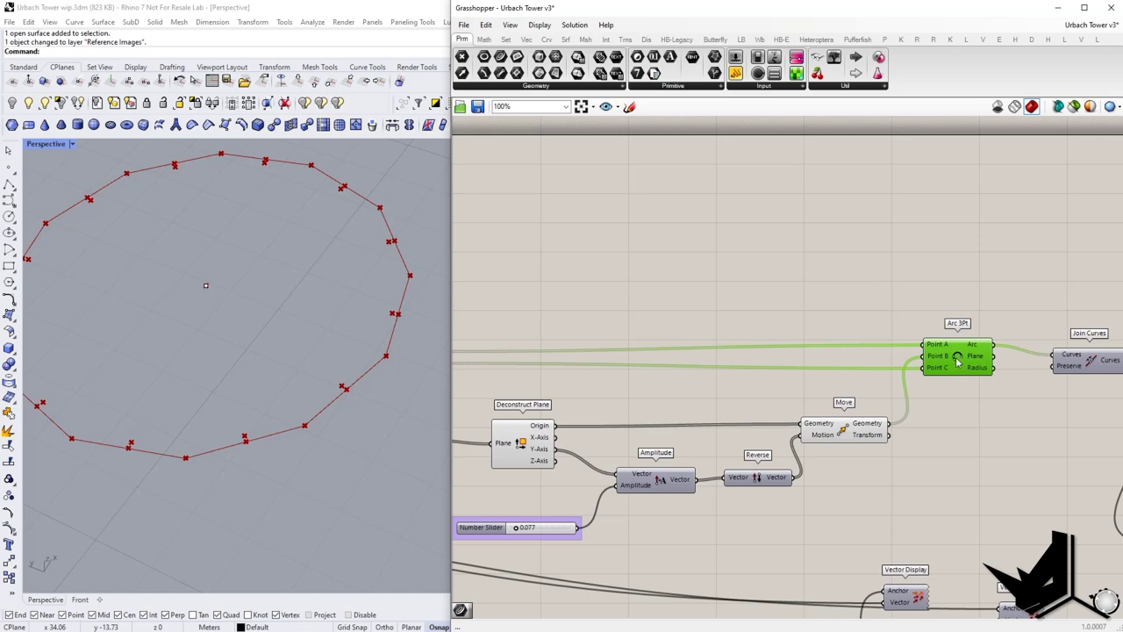
pyautogui.rightClick(957, 361)
pyautogui.click(987, 380)
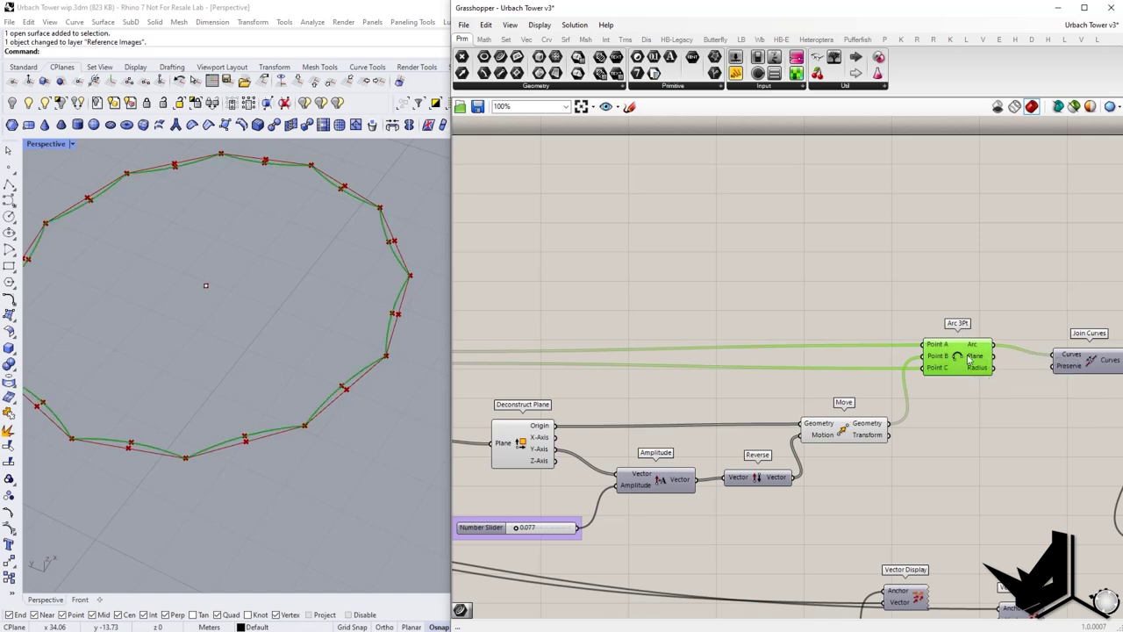
pyautogui.moveTo(782, 288); pyautogui.dragTo(828, 285, button='right')
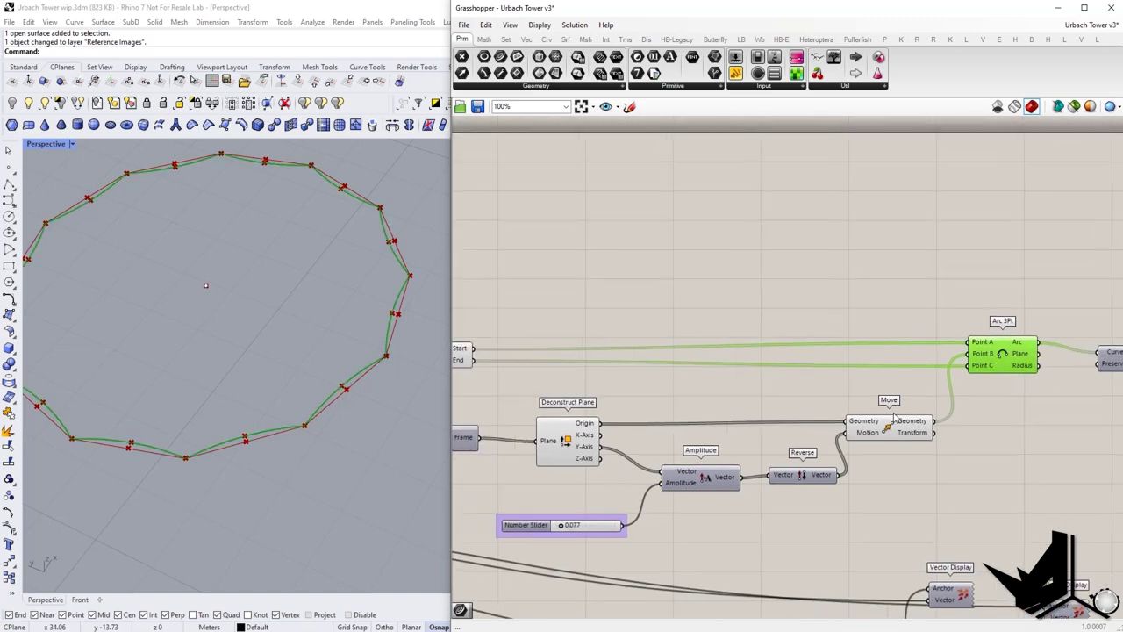
pyautogui.scroll(3, 268, 455)
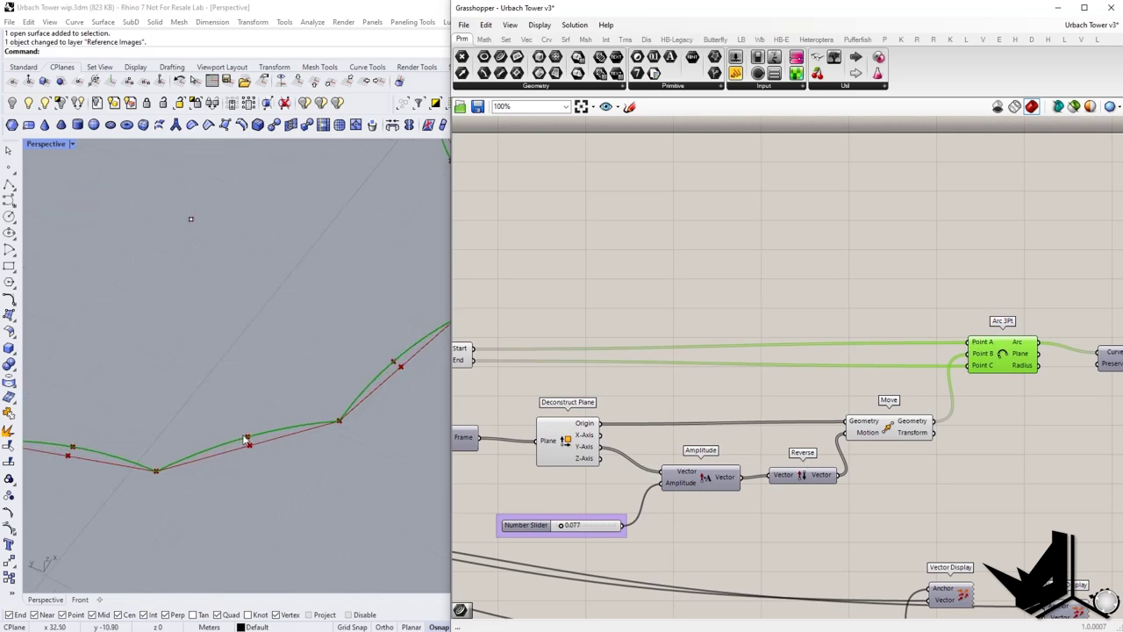
# Set the number slider feeding the Amplitude component to 0.094 and check the whole ring of arcs.
pyautogui.moveTo(667, 394); pyautogui.dragTo(776, 388, button='right')
pyautogui.scroll(-3, 777, 390)
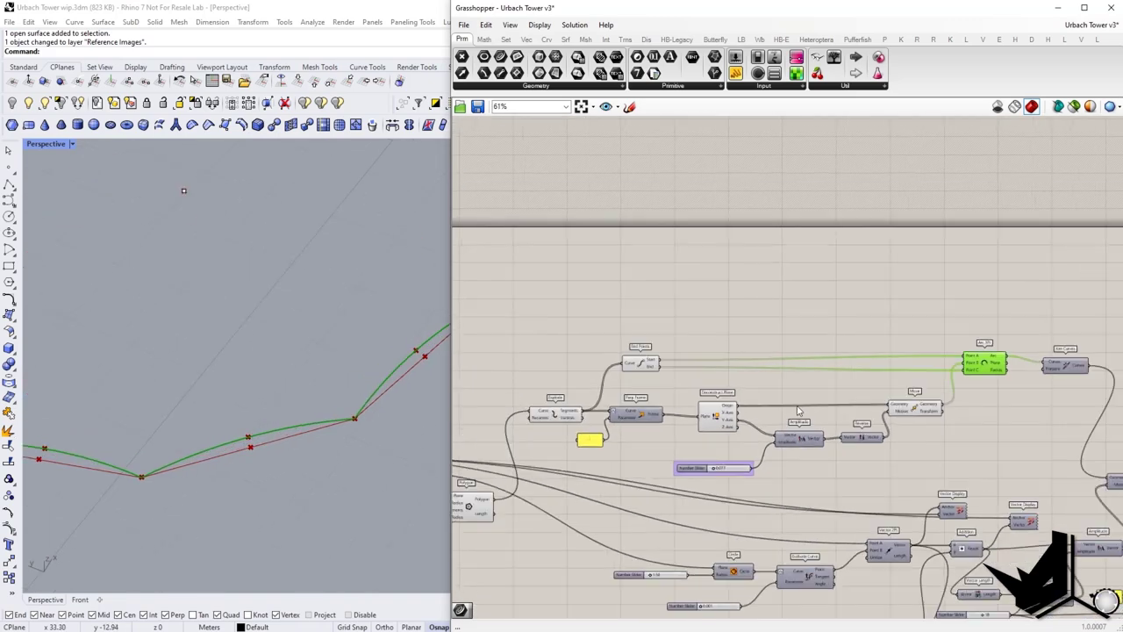
pyautogui.scroll(4, 712, 472)
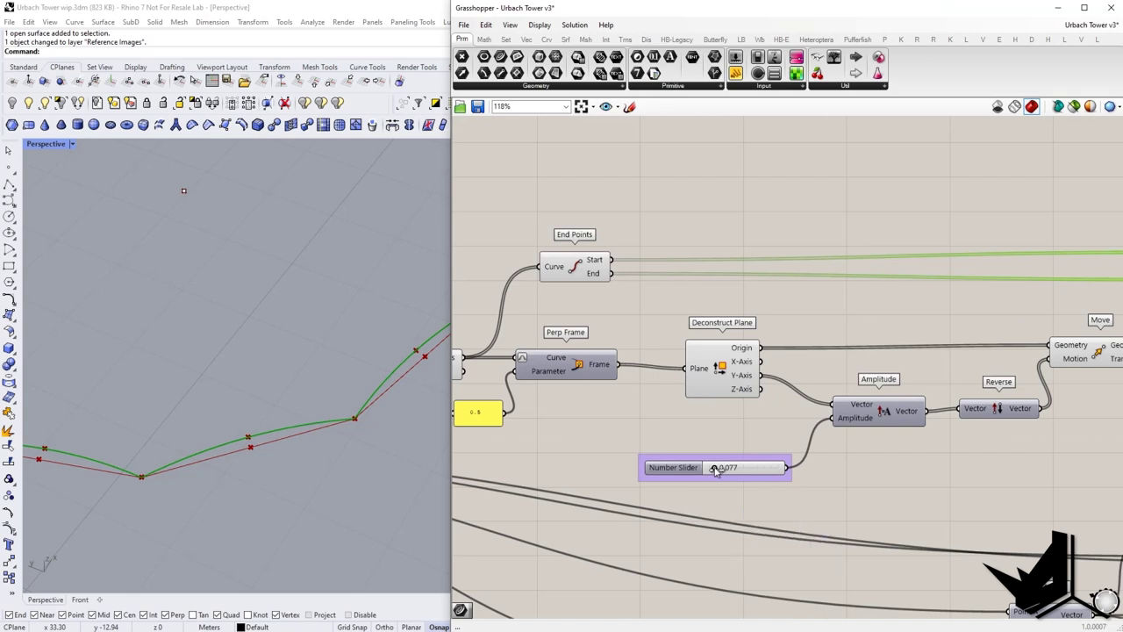
pyautogui.moveTo(713, 468)
pyautogui.mouseDown()
pyautogui.moveTo(727, 467)
pyautogui.moveTo(714, 468)
pyautogui.mouseUp()
pyautogui.keyDown('shift'); pyautogui.moveTo(289, 430); pyautogui.dragTo(289, 447, button='right'); pyautogui.keyUp('shift')
pyautogui.scroll(-5, 289, 443)
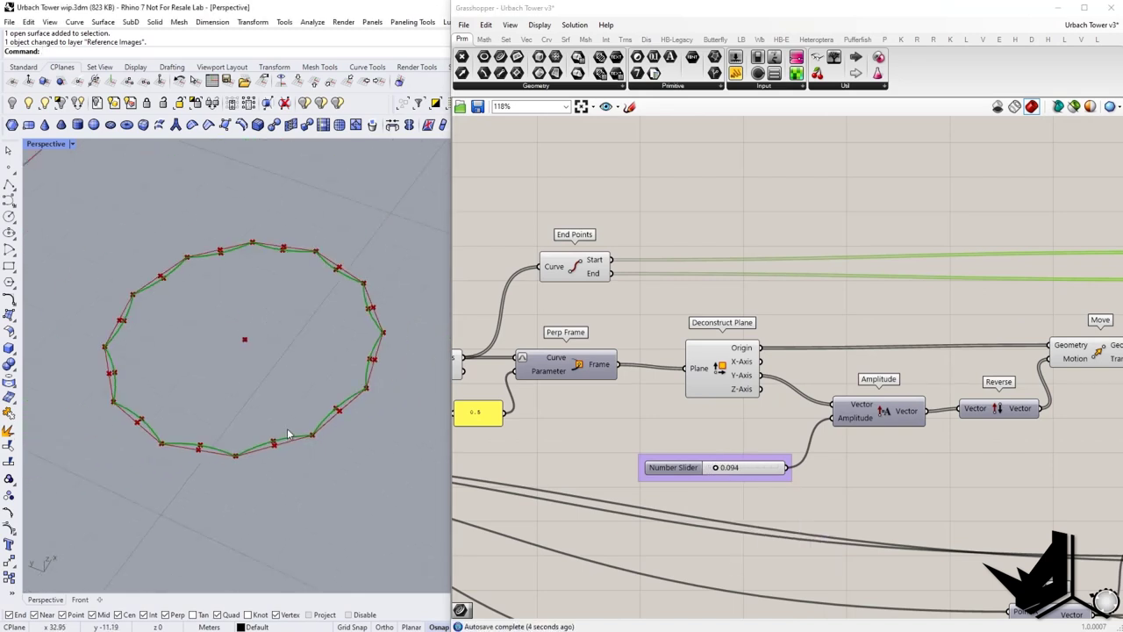
# Set the arc depth slider feeding the Amplitude component to 0.063 and inspect the ring of arcs.
pyautogui.scroll(5, 254, 349)
pyautogui.scroll(2, 714, 469)
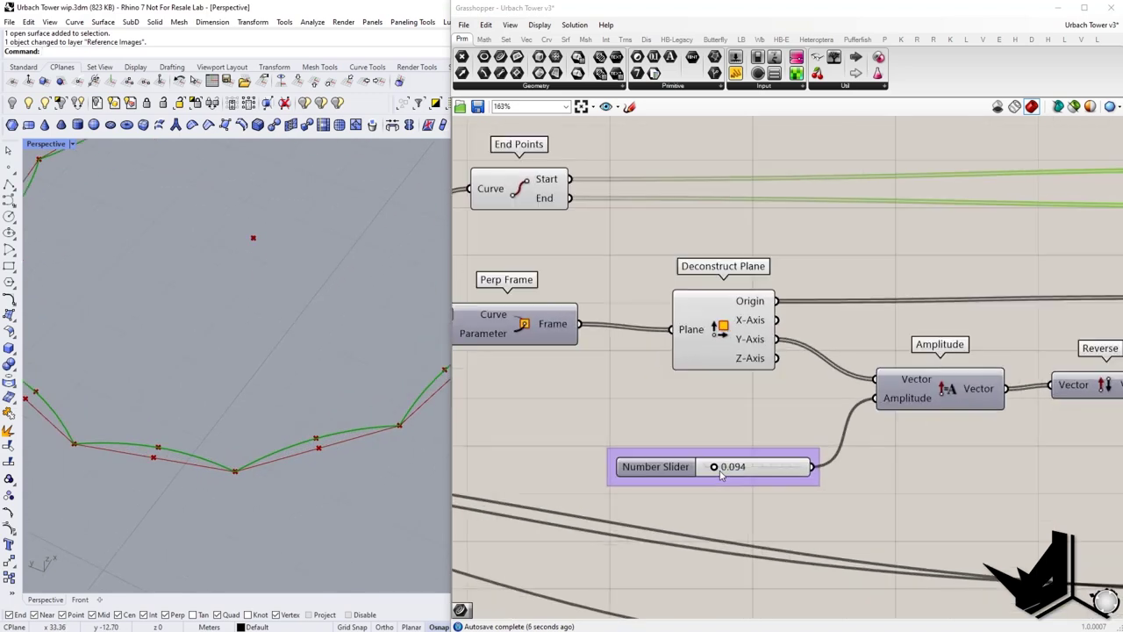
pyautogui.moveTo(715, 469); pyautogui.dragTo(712, 469)
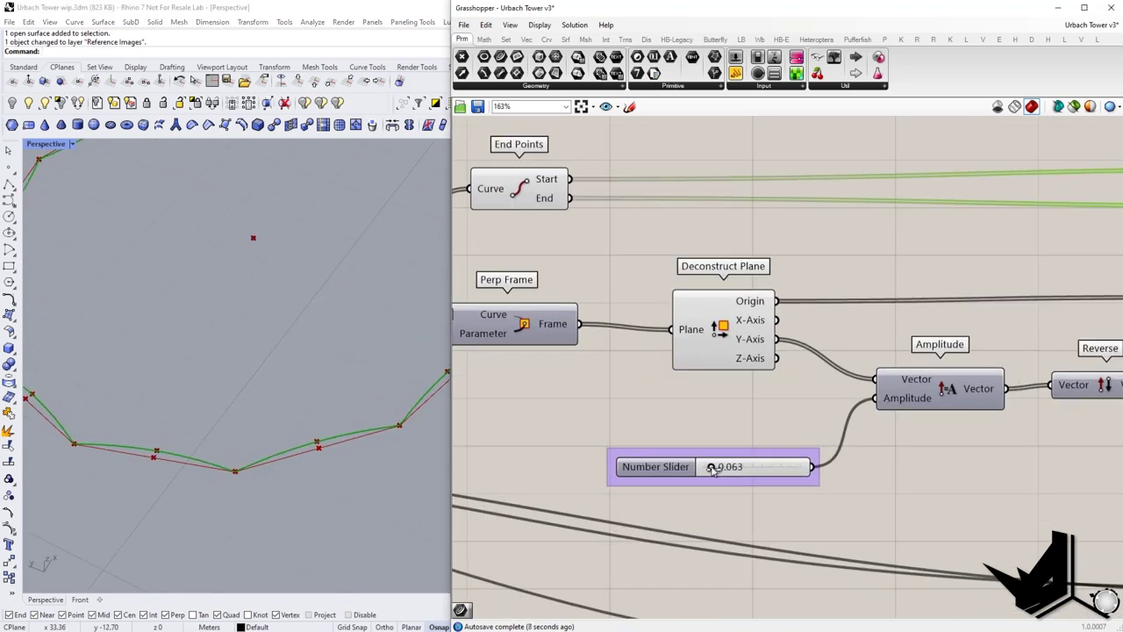
pyautogui.scroll(-10, 193, 413)
pyautogui.keyDown('shift'); pyautogui.moveTo(224, 394); pyautogui.dragTo(242, 432, button='right'); pyautogui.keyUp('shift')
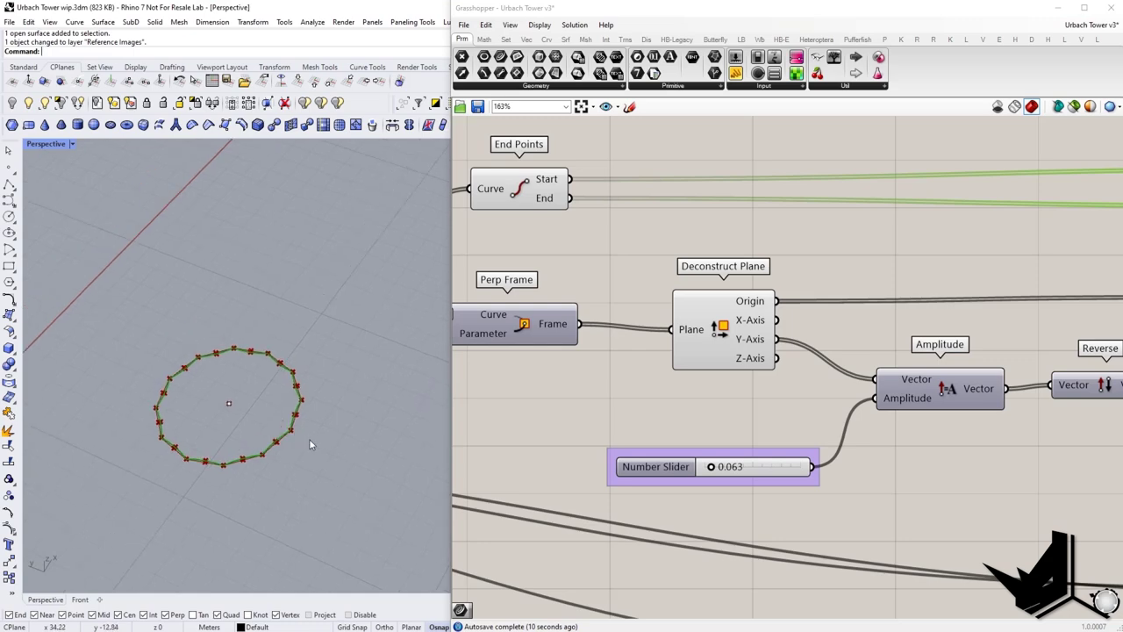
pyautogui.scroll(5, 309, 440)
pyautogui.scroll(-6, 862, 444)
pyautogui.scroll(4, 1044, 364)
# Turn on the preview of the Join Curves component that follows Arc 3Pt.
pyautogui.moveTo(1054, 358); pyautogui.dragTo(883, 348, button='right')
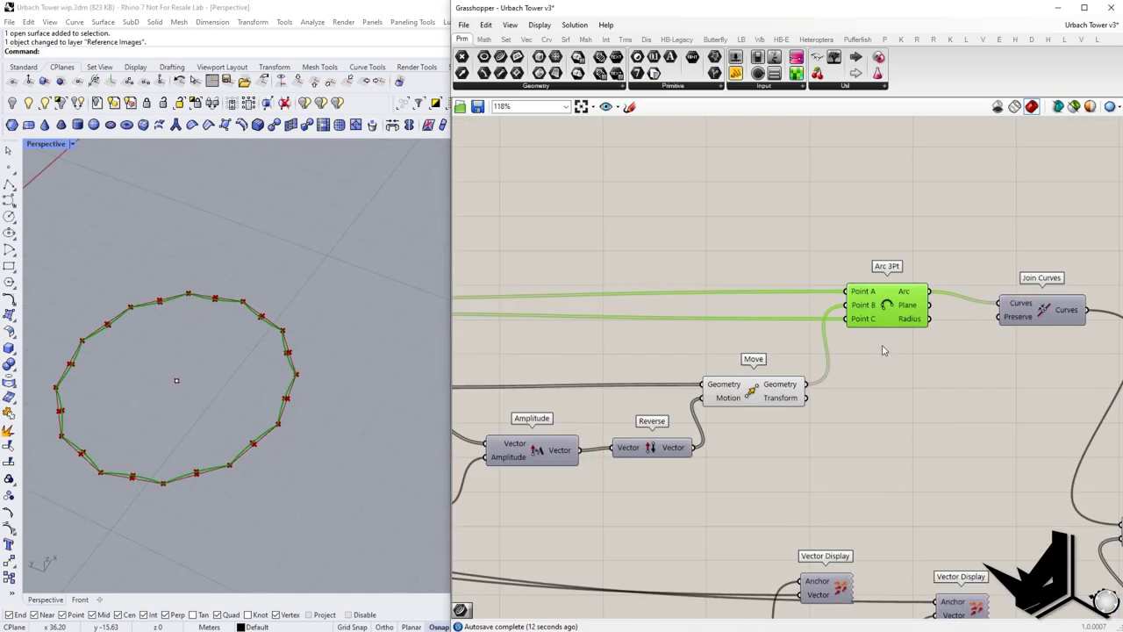
pyautogui.click(945, 374)
pyautogui.moveTo(997, 359); pyautogui.dragTo(773, 356, button='right')
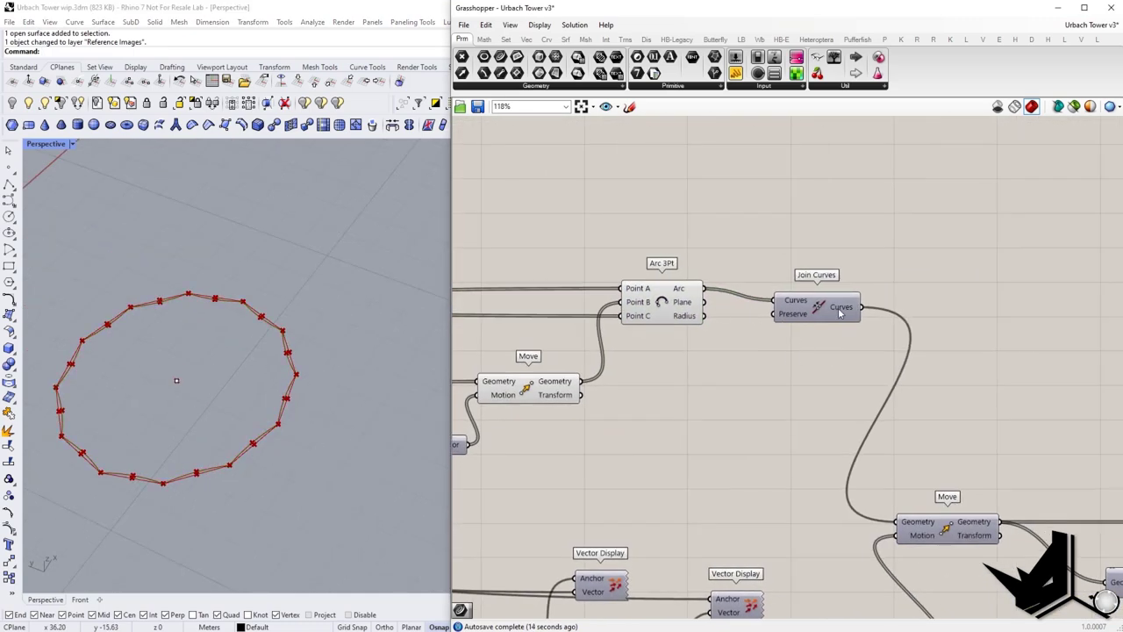
pyautogui.click(816, 308)
pyautogui.rightClick(816, 305)
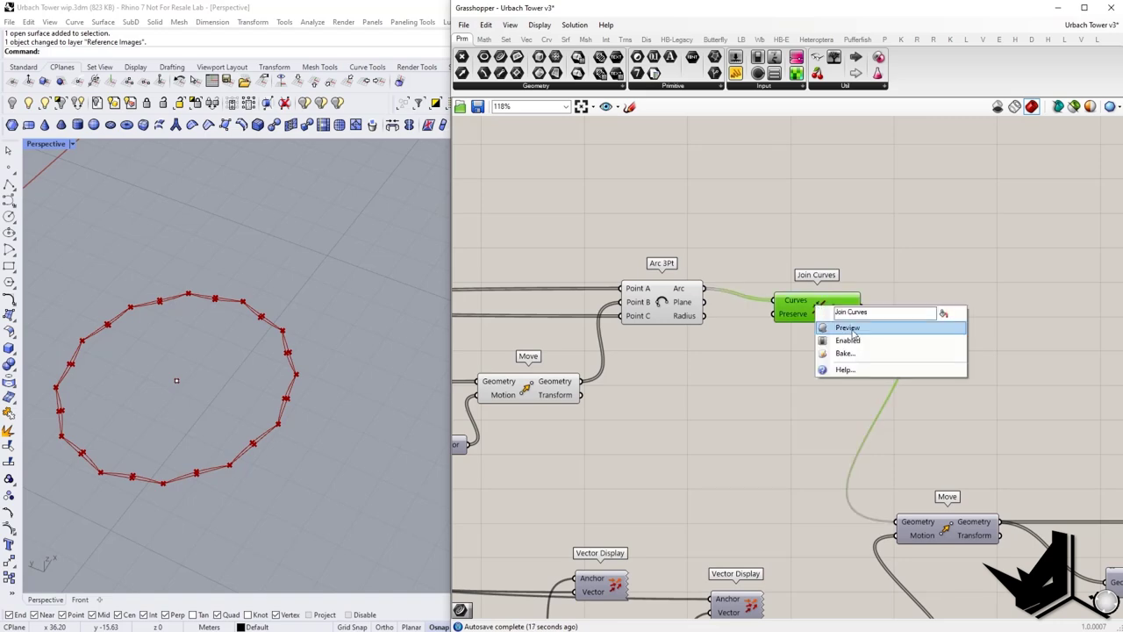
pyautogui.click(851, 332)
# Turn off the preview of all components from Explode through Arc 3Pt together.
pyautogui.click(667, 307)
pyautogui.scroll(-5, 692, 365)
pyautogui.moveTo(694, 366); pyautogui.dragTo(802, 350, button='right')
pyautogui.moveTo(812, 305); pyautogui.dragTo(515, 379)
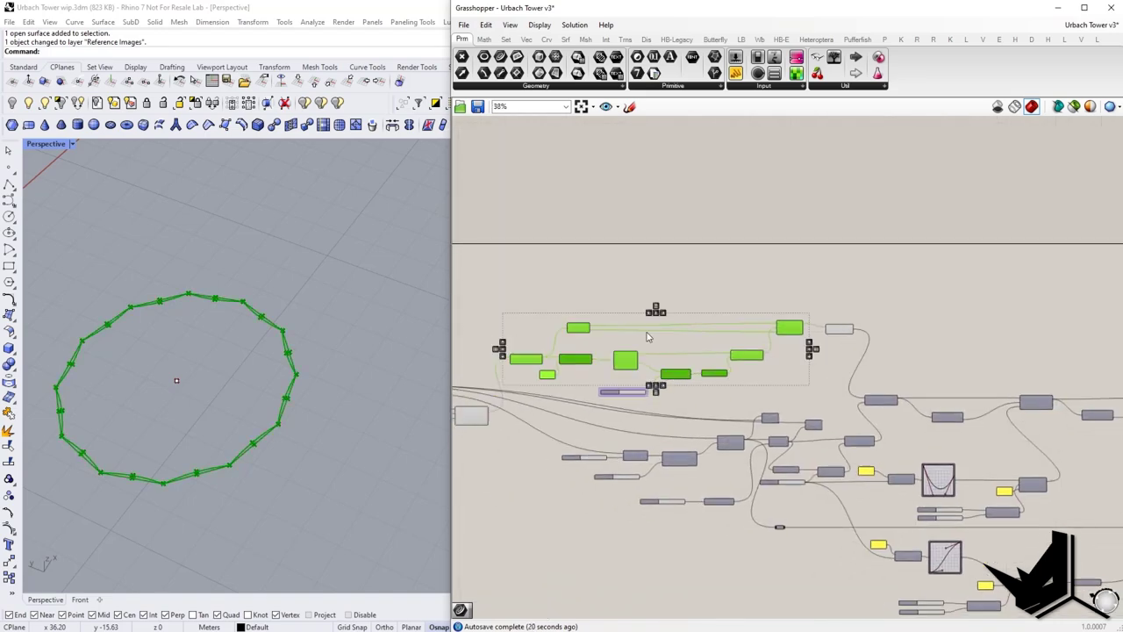
pyautogui.middleClick(649, 338)
pyautogui.click(686, 303)
# Turn off the preview of the base Polygon component.
pyautogui.click(535, 404)
pyautogui.scroll(4, 511, 397)
pyautogui.moveTo(511, 396); pyautogui.dragTo(785, 381, button='right')
pyautogui.scroll(2, 706, 421)
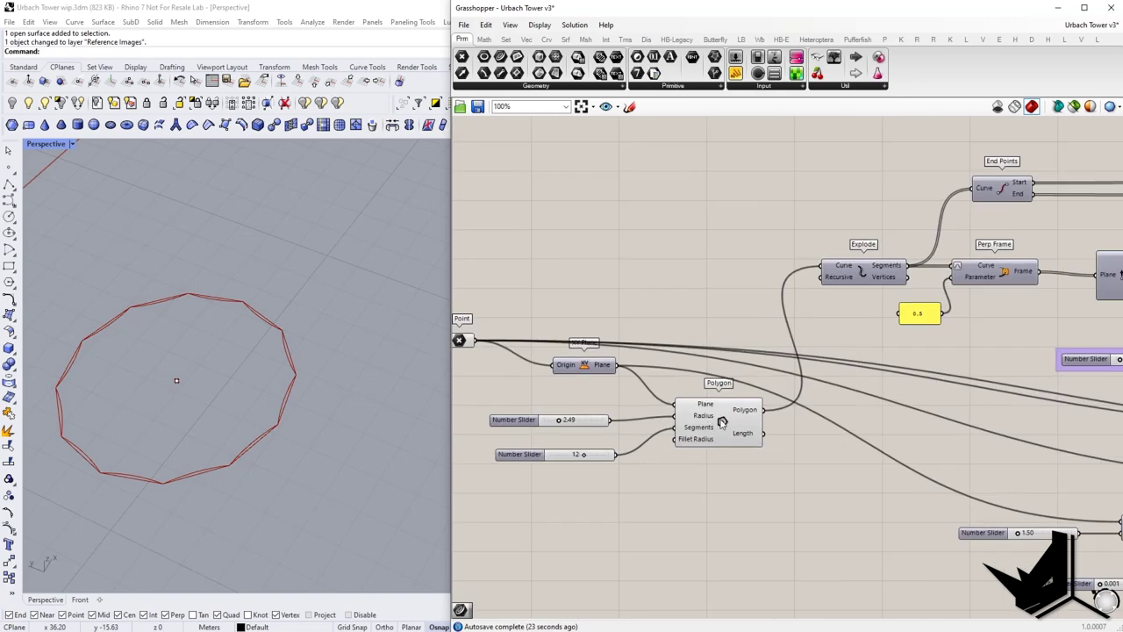
pyautogui.click(721, 423)
pyautogui.rightClick(721, 423)
pyautogui.click(747, 443)
# Select the Join Curves component to highlight the joined arc ring in the viewport.
pyautogui.scroll(-5, 661, 388)
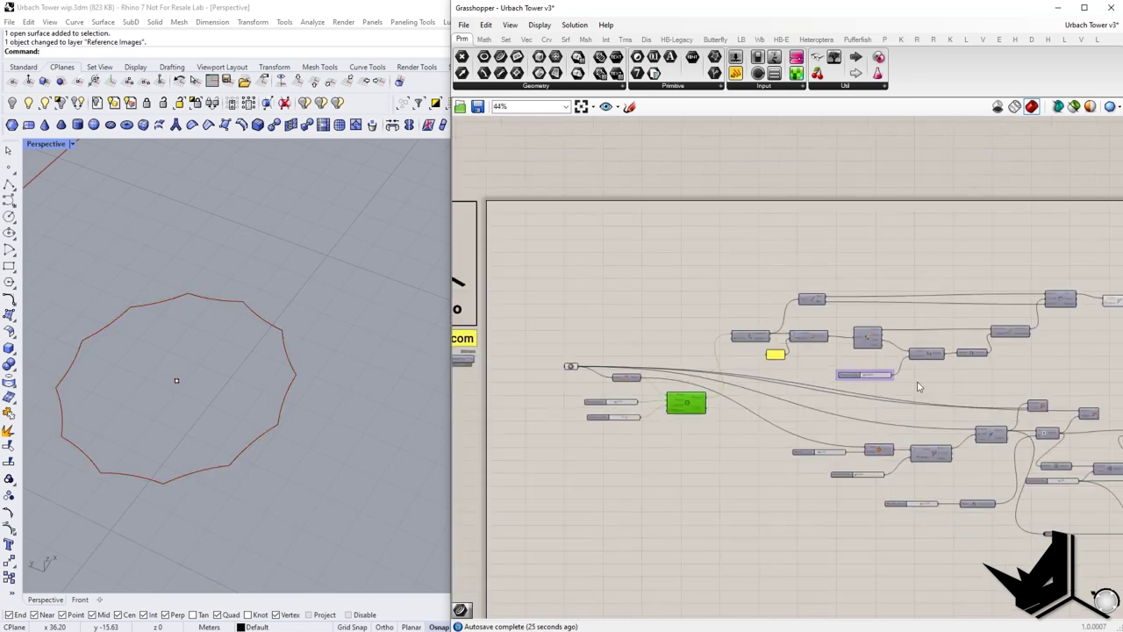
pyautogui.moveTo(919, 386); pyautogui.dragTo(658, 386, button='right')
pyautogui.scroll(1, 871, 299)
pyautogui.scroll(4, 872, 300)
pyautogui.click(840, 300)
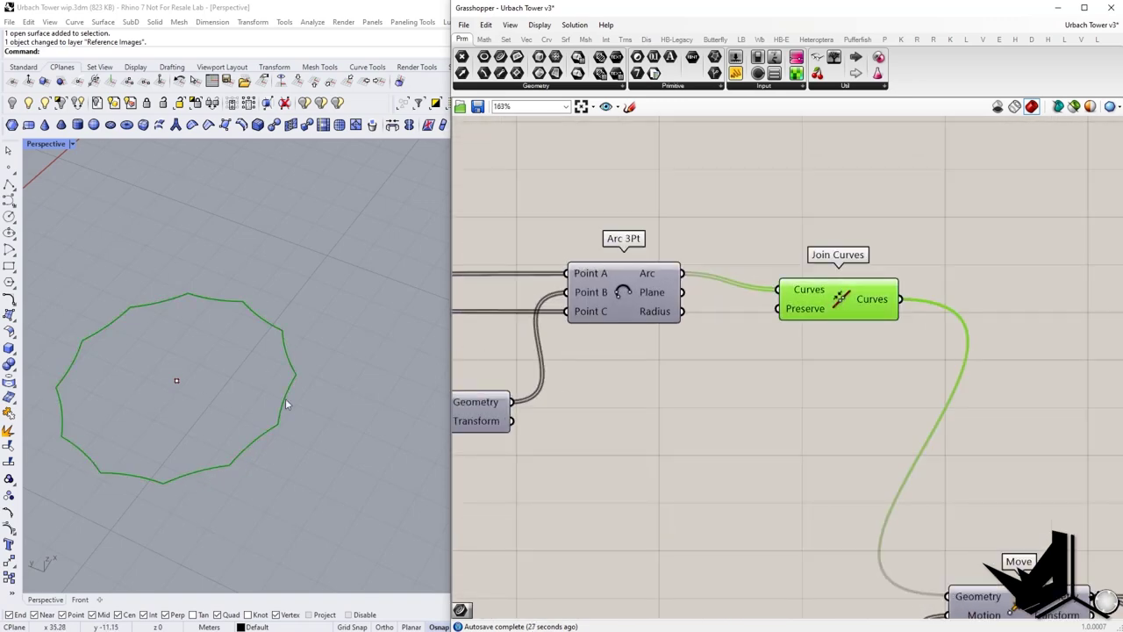
# Turn on the preview of the Move component that copies the joined ring up the tower.
pyautogui.scroll(-3, 286, 404)
pyautogui.scroll(-3, 738, 443)
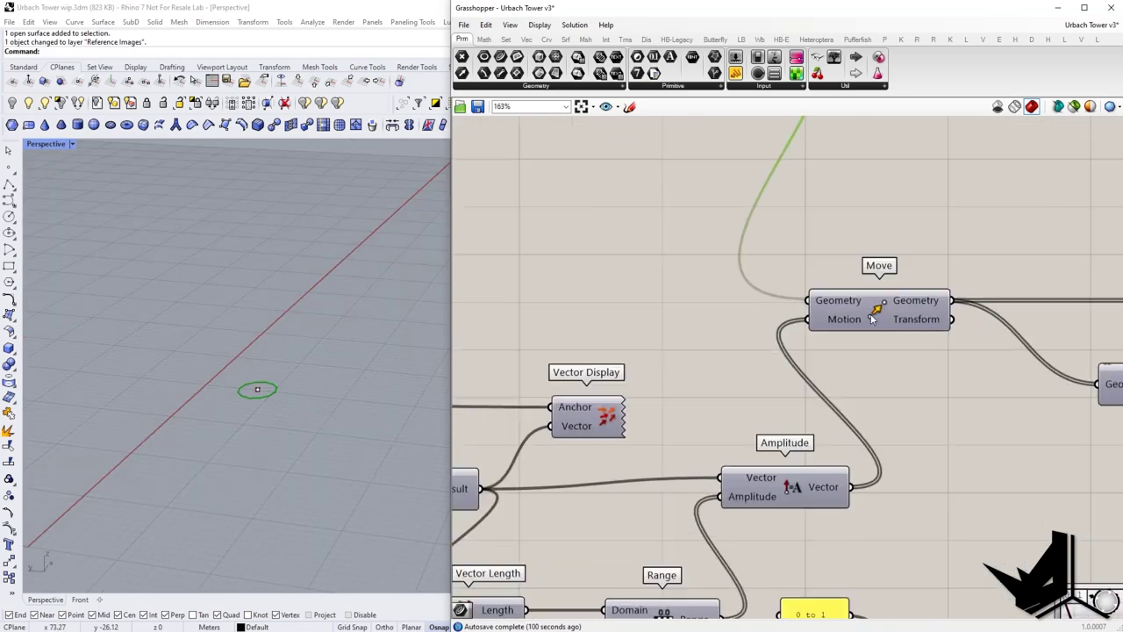
pyautogui.scroll(1, 878, 311)
pyautogui.click(878, 308)
pyautogui.rightClick(879, 308)
pyautogui.click(901, 330)
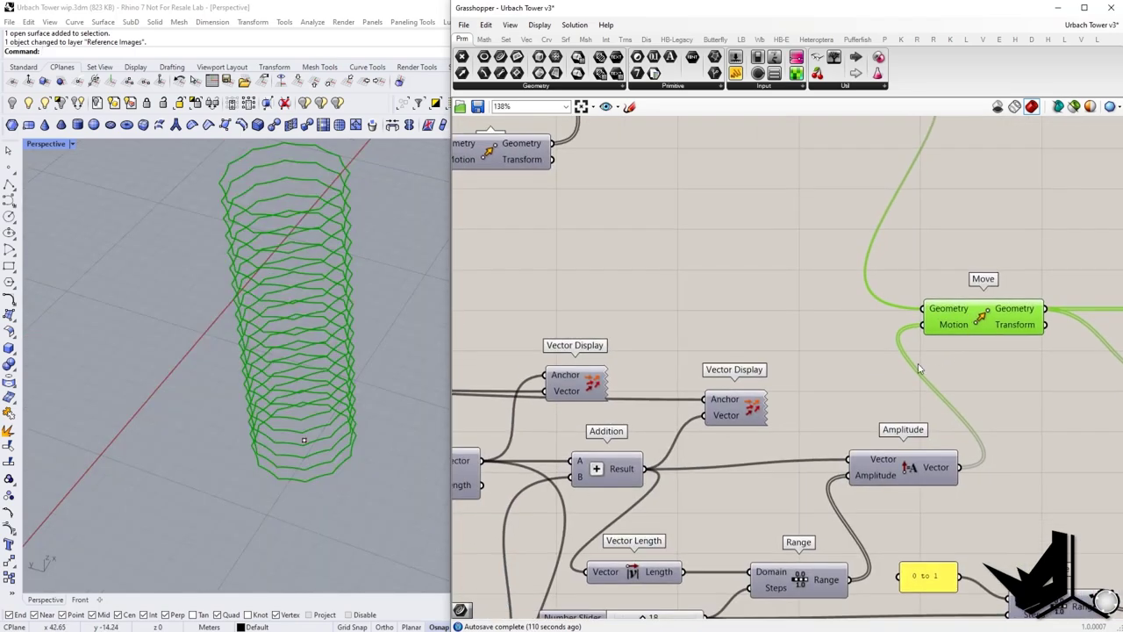
# Turn on the preview of the Circle component with radius 1.50 and view it at the tower's base.
pyautogui.scroll(-3, 919, 368)
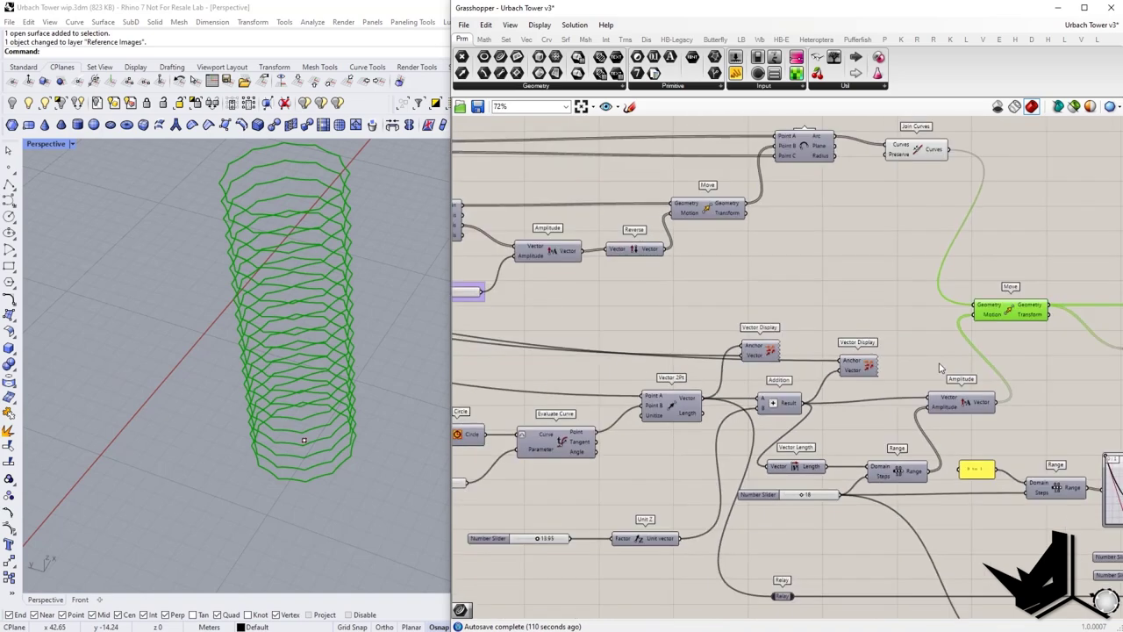
pyautogui.moveTo(644, 372); pyautogui.dragTo(729, 378, button='right')
pyautogui.moveTo(806, 398); pyautogui.dragTo(732, 408, button='right')
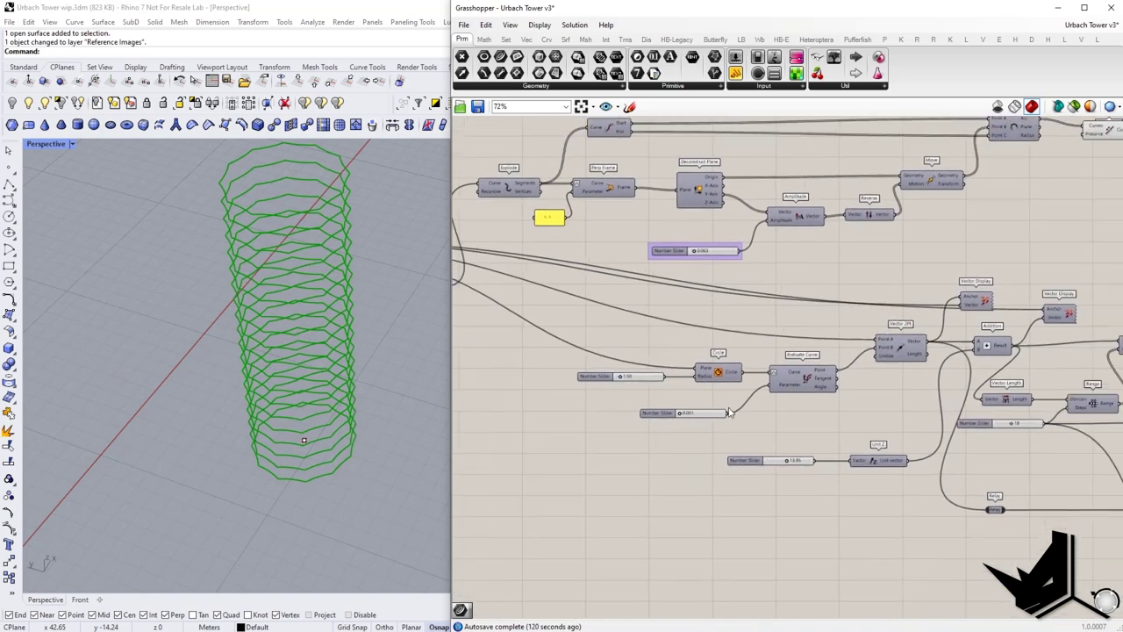
pyautogui.moveTo(626, 410); pyautogui.dragTo(865, 453, button='right')
pyautogui.moveTo(775, 369); pyautogui.dragTo(648, 355, button='right')
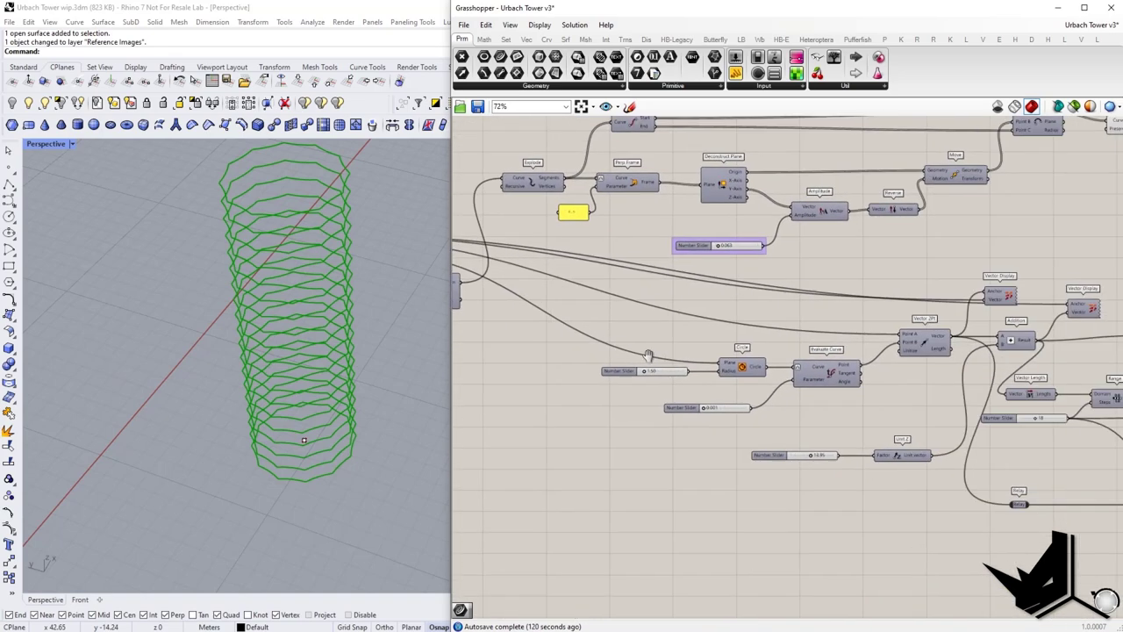
pyautogui.scroll(5, 780, 367)
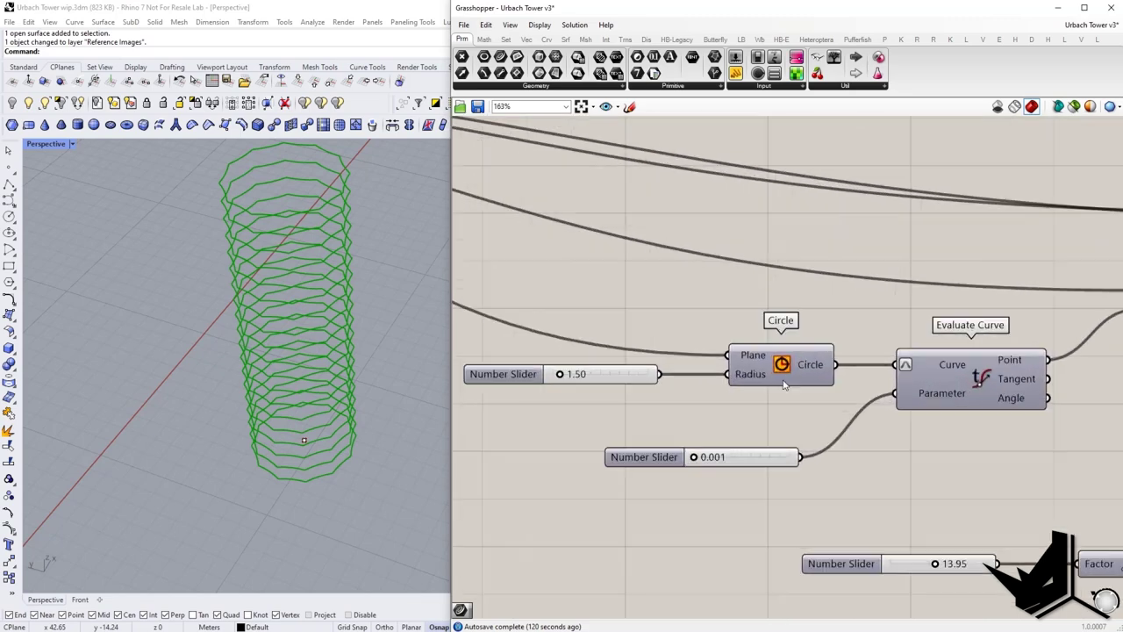
pyautogui.click(781, 366)
pyautogui.rightClick(779, 368)
pyautogui.click(807, 387)
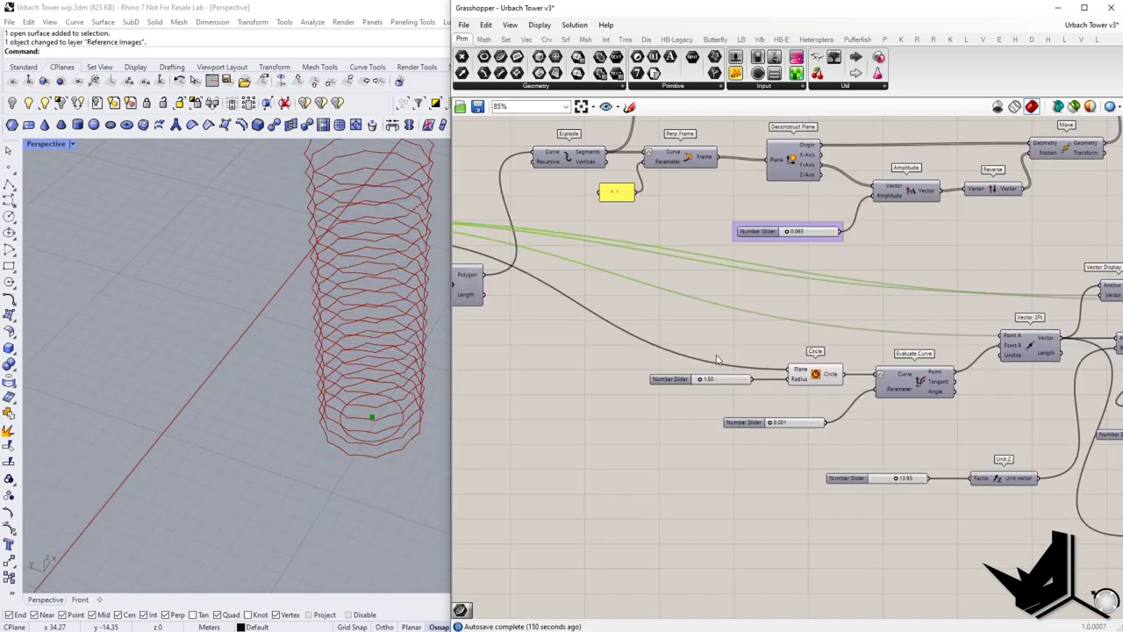
pyautogui.scroll(-10, 306, 454)
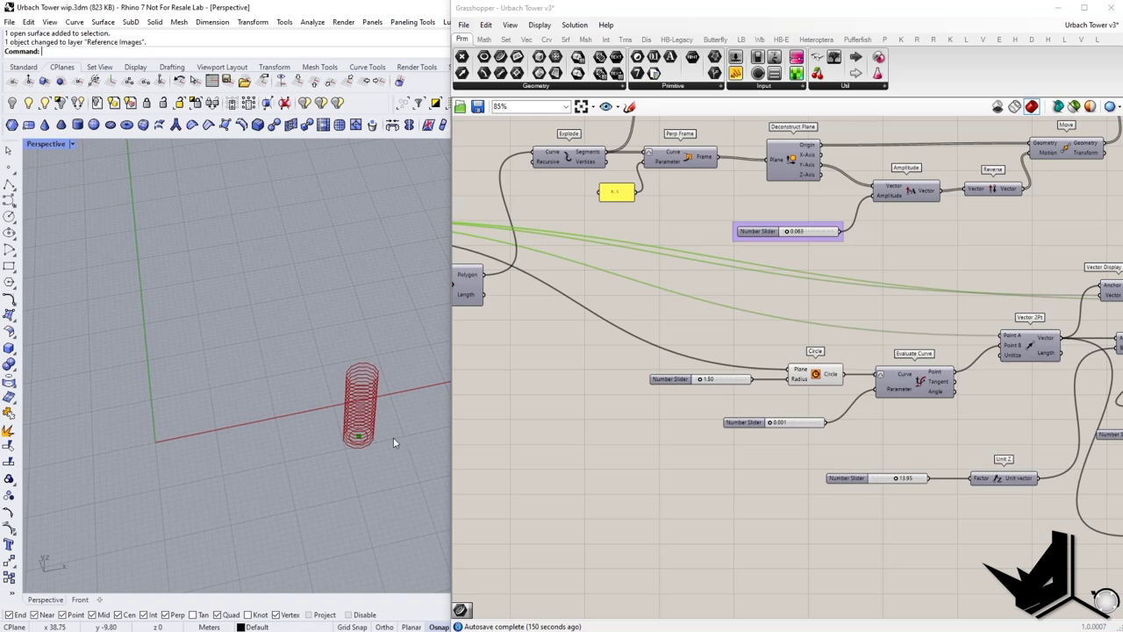
pyautogui.scroll(3, 390, 393)
pyautogui.scroll(2, 806, 362)
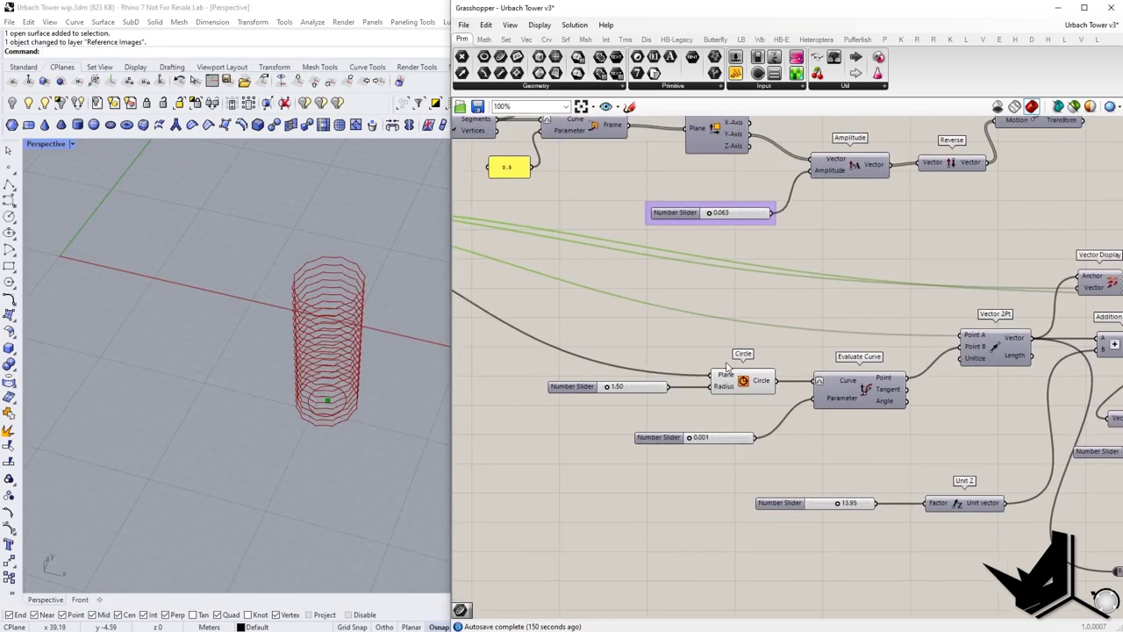
# Turn on the preview of the Evaluate Curve component connected to the circle.
pyautogui.moveTo(819, 382); pyautogui.dragTo(705, 370, button='right')
pyautogui.scroll(2, 623, 404)
pyautogui.moveTo(633, 396); pyautogui.dragTo(784, 414, button='right')
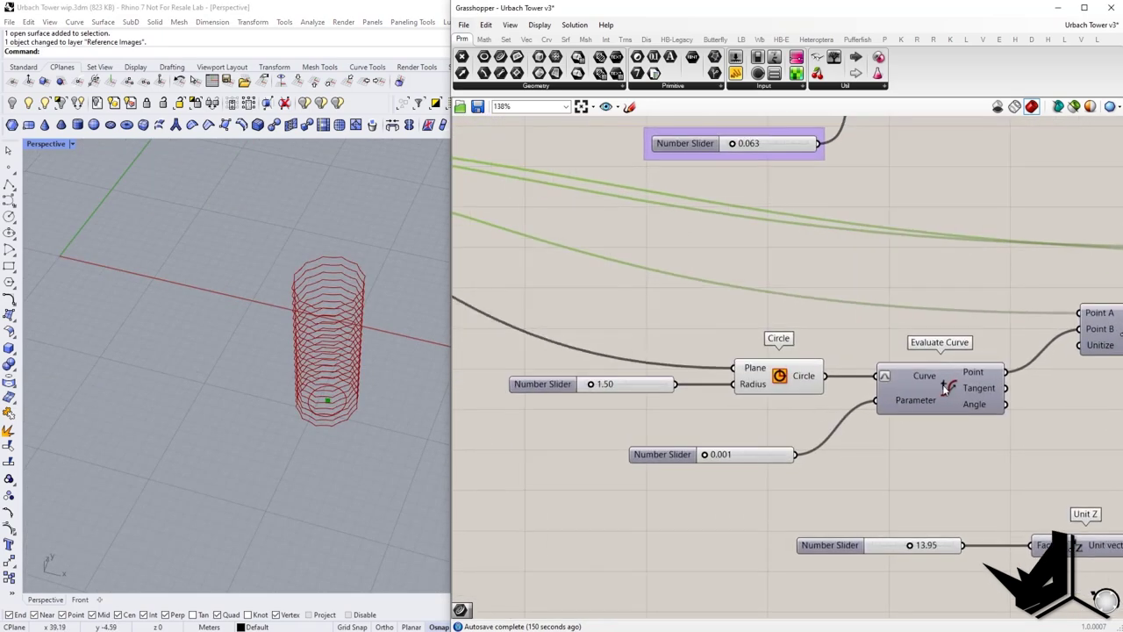
pyautogui.click(946, 388)
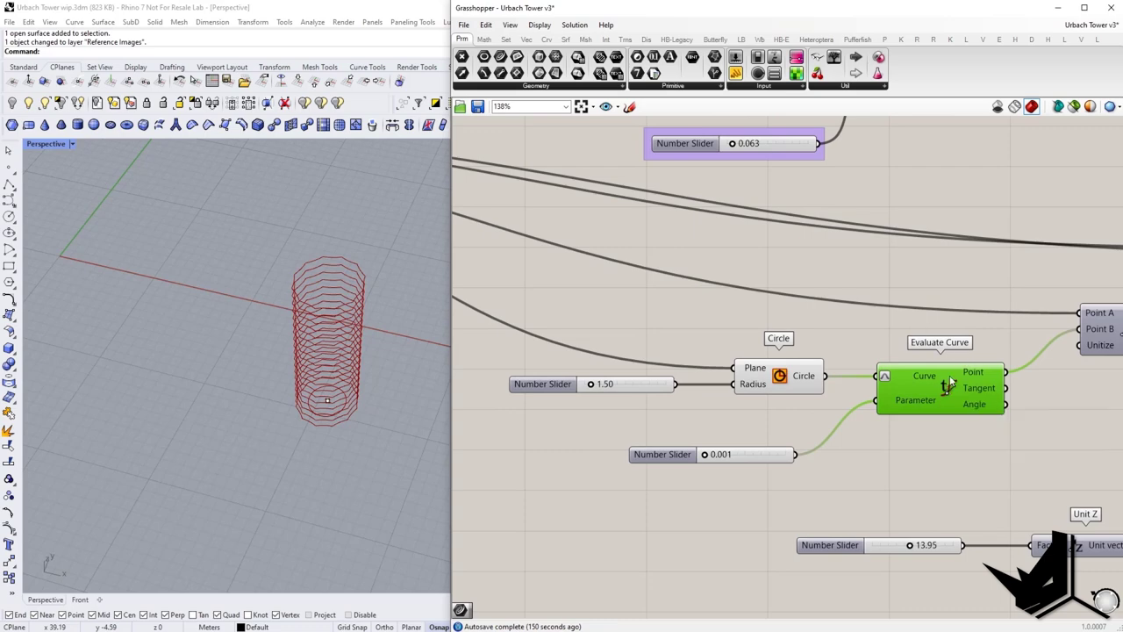
pyautogui.rightClick(949, 377)
pyautogui.click(988, 399)
# Set the Evaluate Curve parameter slider to 0.000 to shift the point along the circle.
pyautogui.scroll(6, 382, 441)
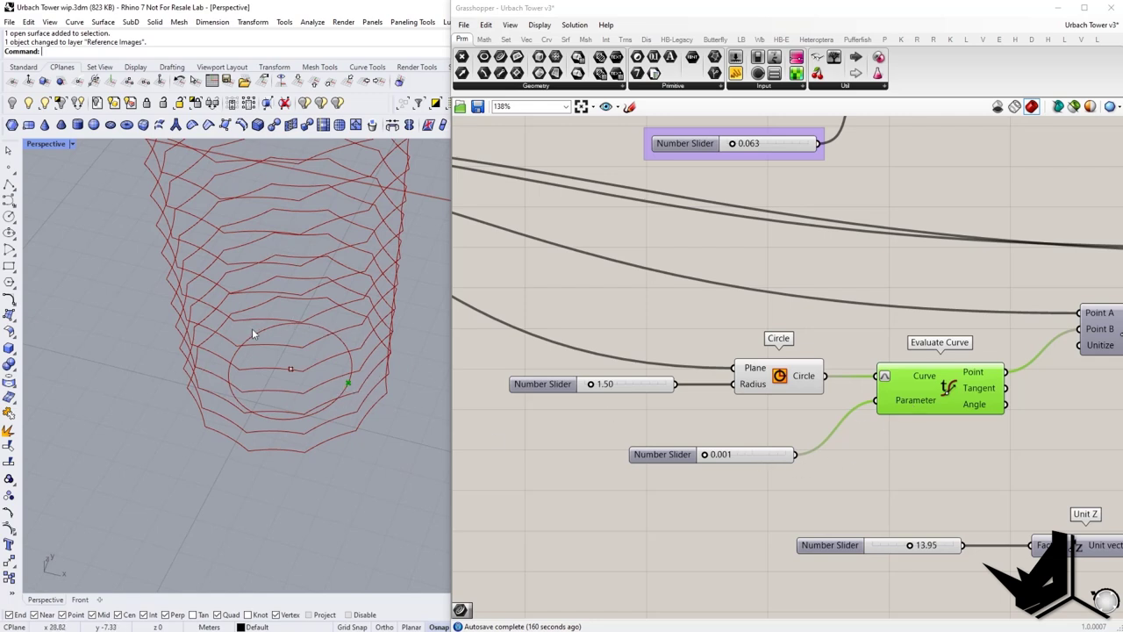
pyautogui.moveTo(706, 456)
pyautogui.mouseDown()
pyautogui.moveTo(755, 455)
pyautogui.moveTo(706, 458)
pyautogui.mouseUp()
pyautogui.scroll(-5, 294, 433)
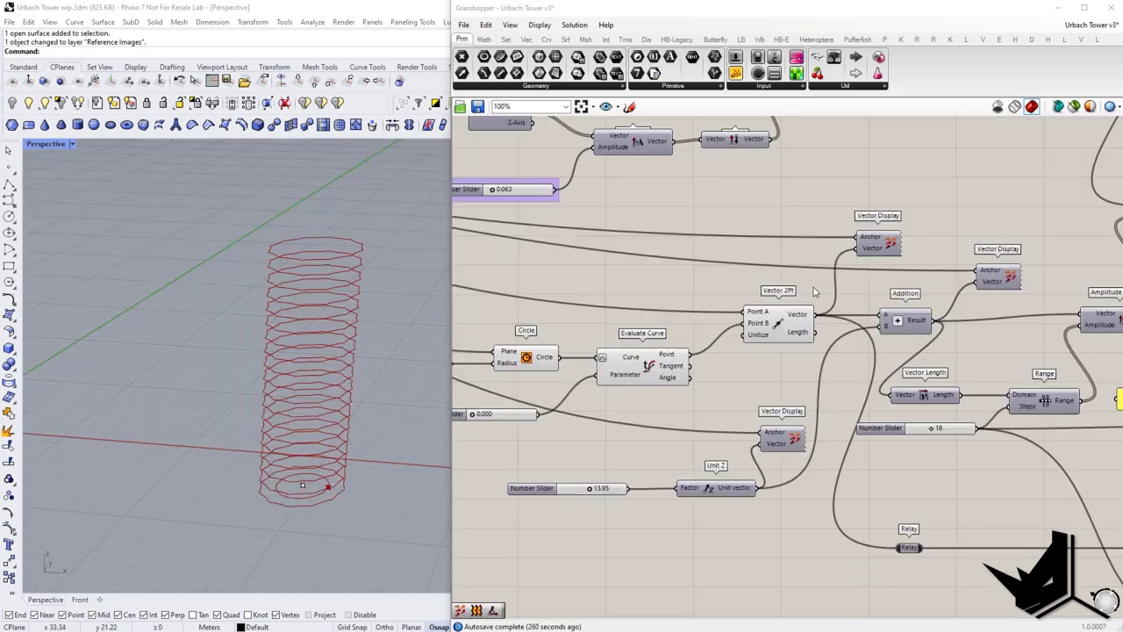
# Turn on the preview of the Vector Display fed by Vector 2Pt and view its arrow up close inside the circle.
pyautogui.moveTo(813, 287); pyautogui.dragTo(800, 305, button='right')
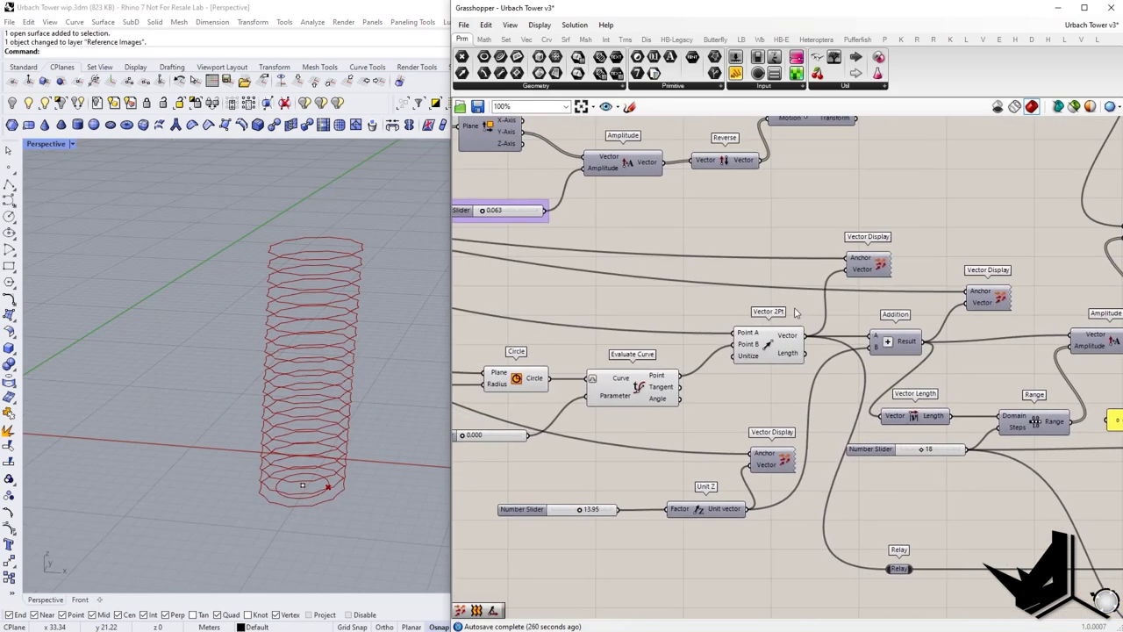
pyautogui.moveTo(704, 379); pyautogui.dragTo(811, 354, button='right')
pyautogui.click(810, 351)
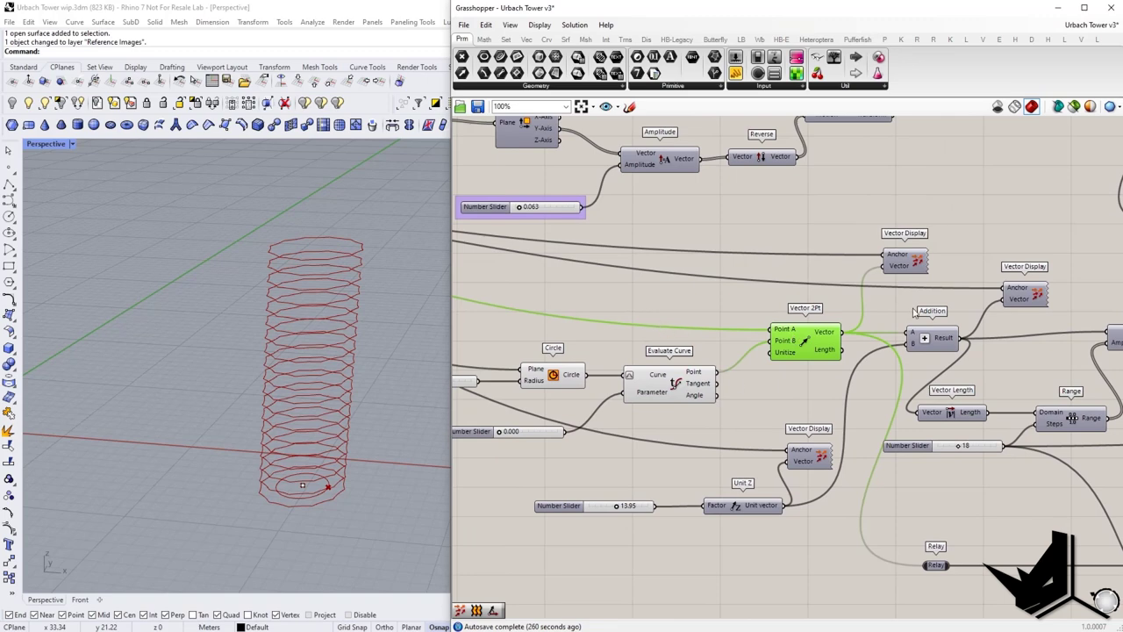
pyautogui.click(920, 264)
pyautogui.rightClick(919, 264)
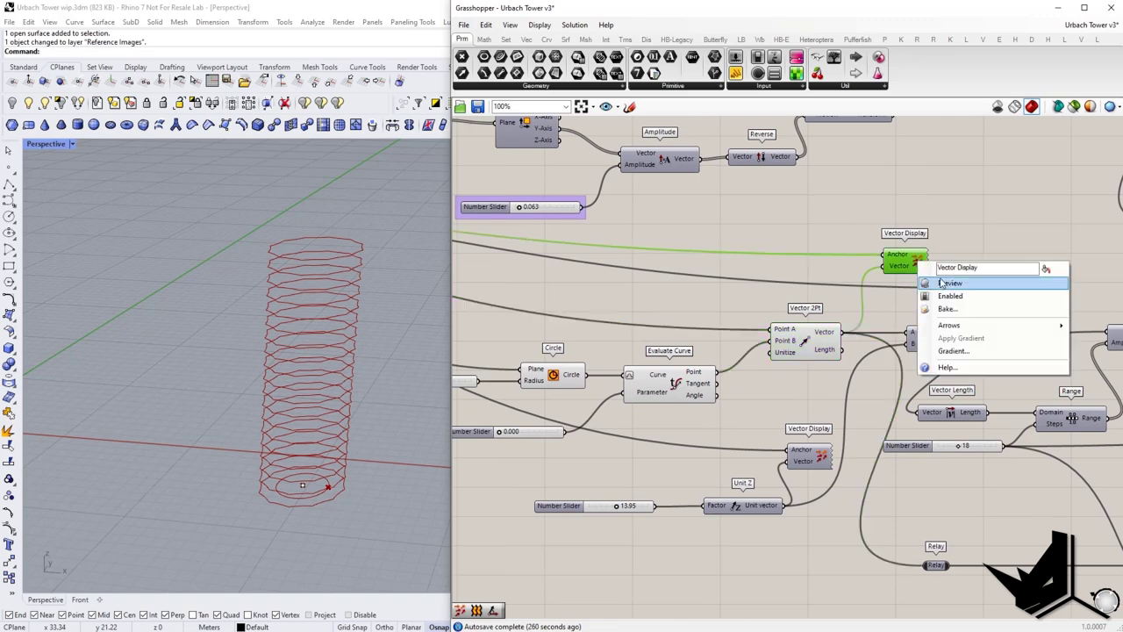
pyautogui.click(942, 282)
pyautogui.scroll(9, 329, 487)
pyautogui.scroll(-5, 351, 487)
pyautogui.moveTo(345, 482)
pyautogui.mouseDown(button='right')
pyautogui.moveTo(326, 463)
pyautogui.moveTo(329, 485)
pyautogui.mouseUp(button='right')
pyautogui.scroll(4, 328, 483)
pyautogui.scroll(-3, 315, 458)
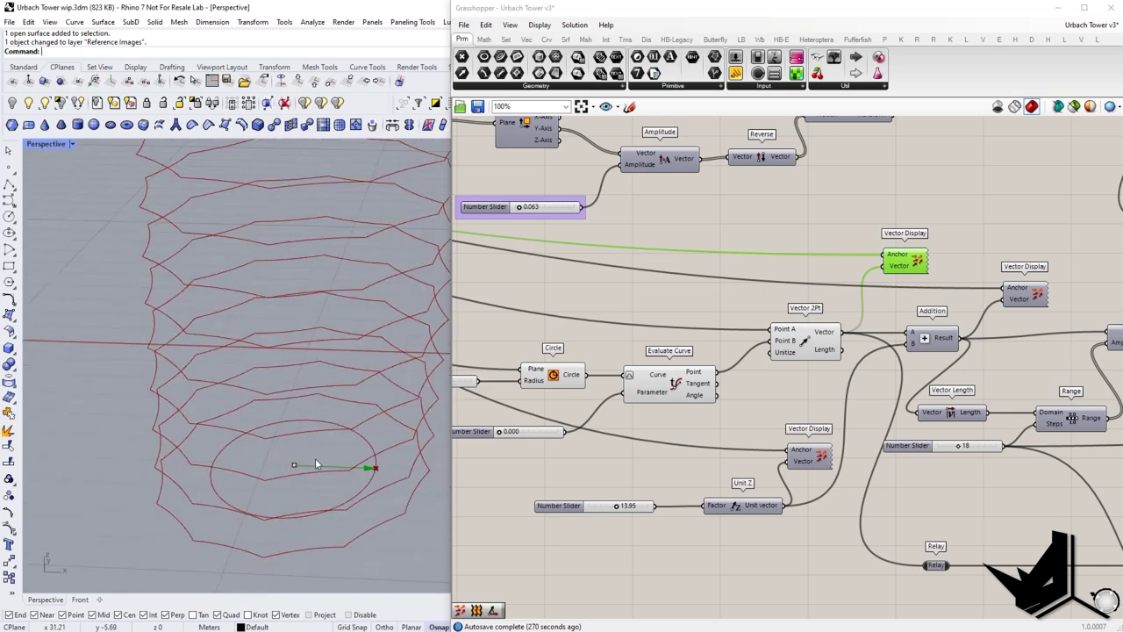
pyautogui.scroll(5, 366, 469)
pyautogui.scroll(-5, 354, 447)
# Sketch a line from the circle's centre up to the top ring on a temporary screen capture, and discard it.
pyautogui.moveTo(612, 438)
pyautogui.mouseDown(button='right')
pyautogui.moveTo(713, 443)
pyautogui.moveTo(469, 458)
pyautogui.mouseUp(button='right')
pyautogui.scroll(-7, 321, 415)
pyautogui.keyDown('shift'); pyautogui.moveTo(321, 416); pyautogui.dragTo(314, 460, button='right'); pyautogui.keyUp('shift')
pyautogui.scroll(-3, 917, 358)
pyautogui.press('Print')
pyautogui.moveTo(118, 134)
pyautogui.mouseDown()
pyautogui.moveTo(495, 452)
pyautogui.moveTo(598, 589)
pyautogui.mouseUp()
pyautogui.moveTo(300, 481); pyautogui.dragTo(320, 197)
pyautogui.press('Escape')
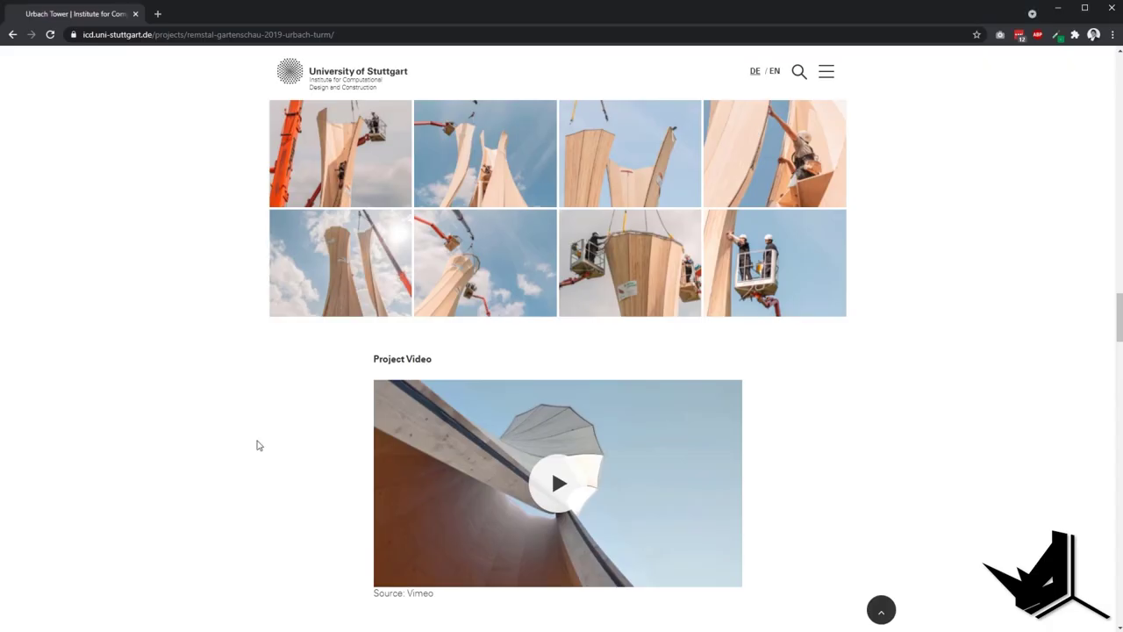
# Switch to the browser and look through the Urbach Tower assembly photos on the University of Stuttgart project page.
pyautogui.scroll(5, 672, 310)
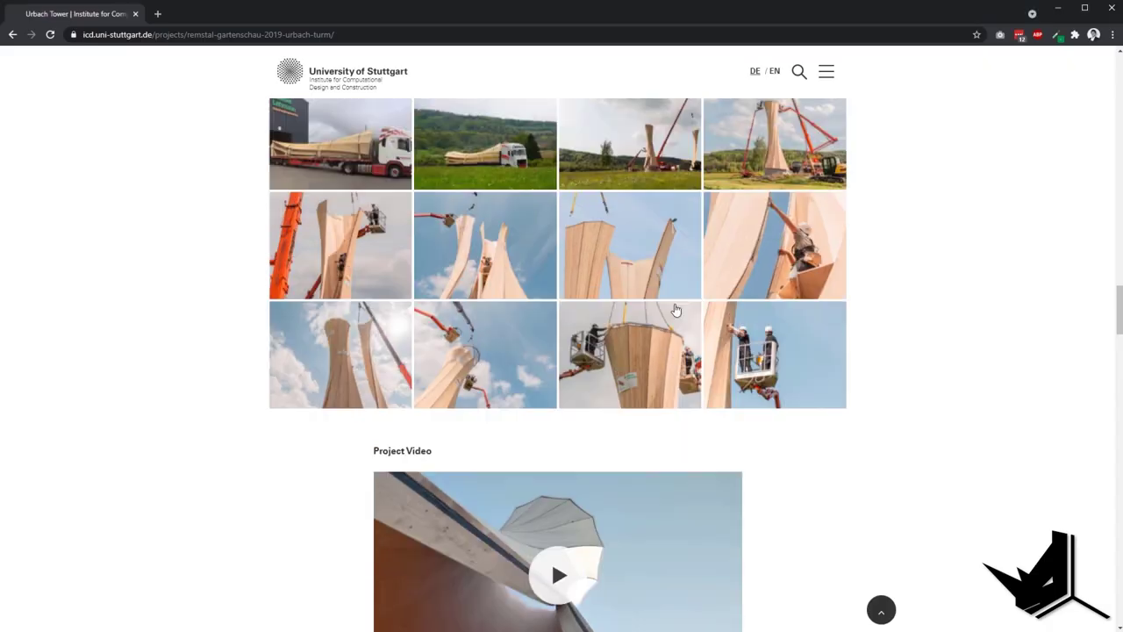
pyautogui.scroll(-2, 672, 316)
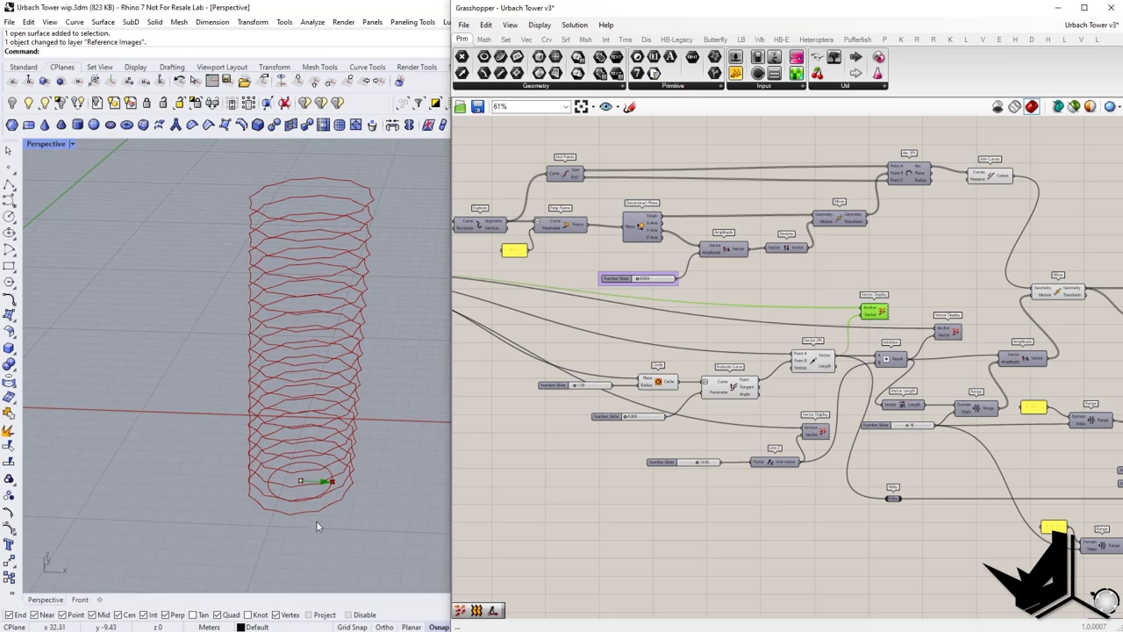
# Turn on the preview of the Vector Display fed by Unit Z and view its vertical arrow through the ring stack.
pyautogui.scroll(4, 781, 443)
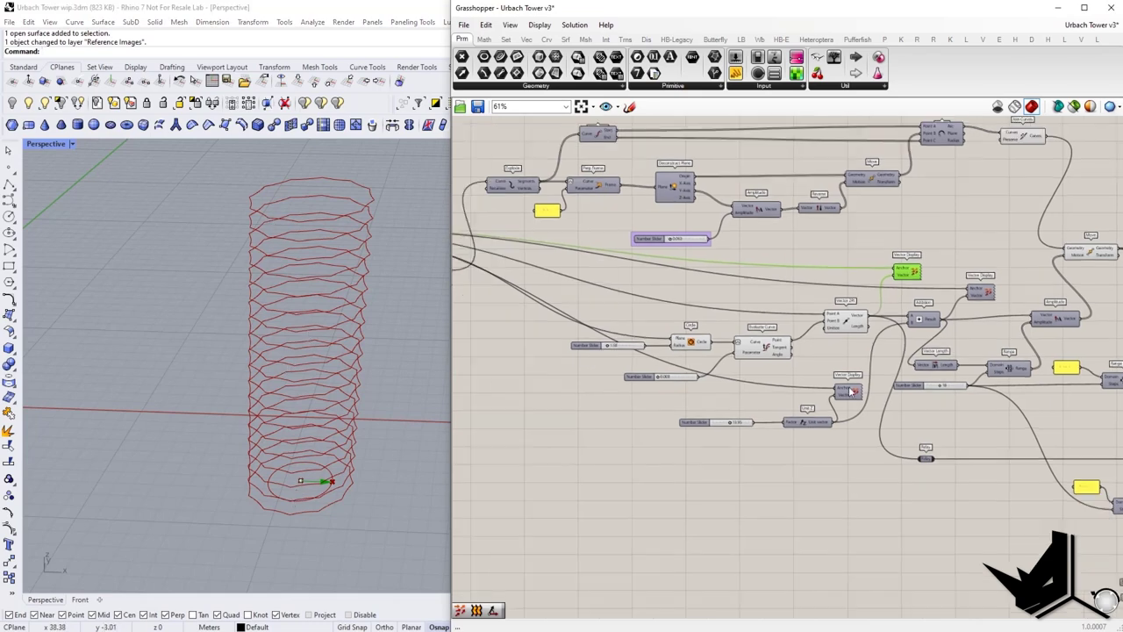
pyautogui.rightClick(889, 381)
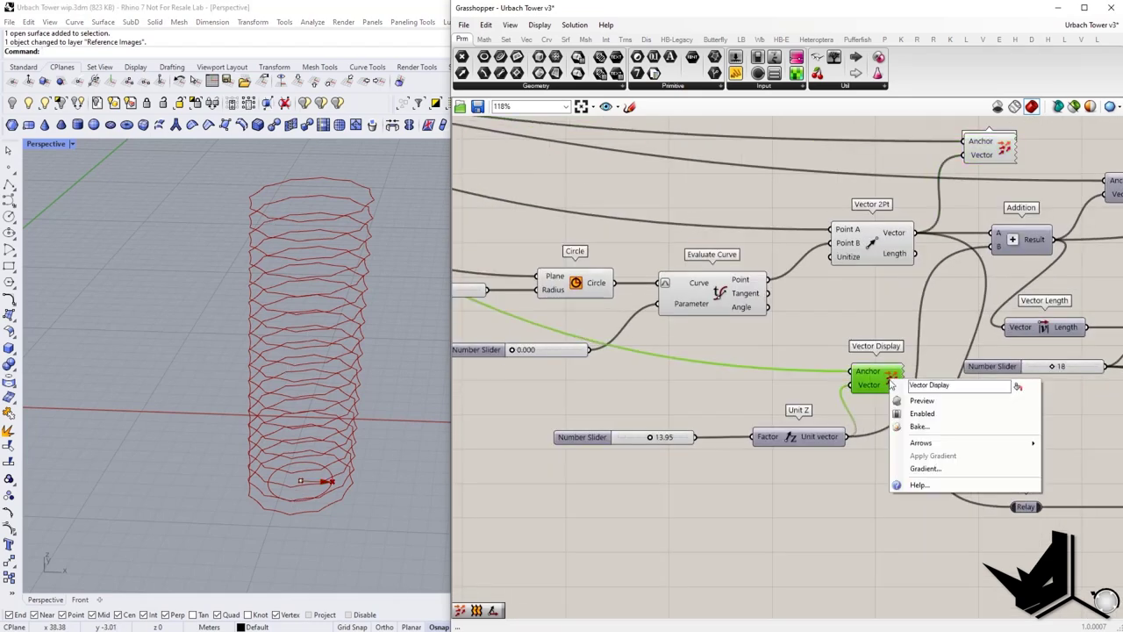
pyautogui.click(916, 401)
pyautogui.moveTo(353, 422); pyautogui.dragTo(364, 355, button='right')
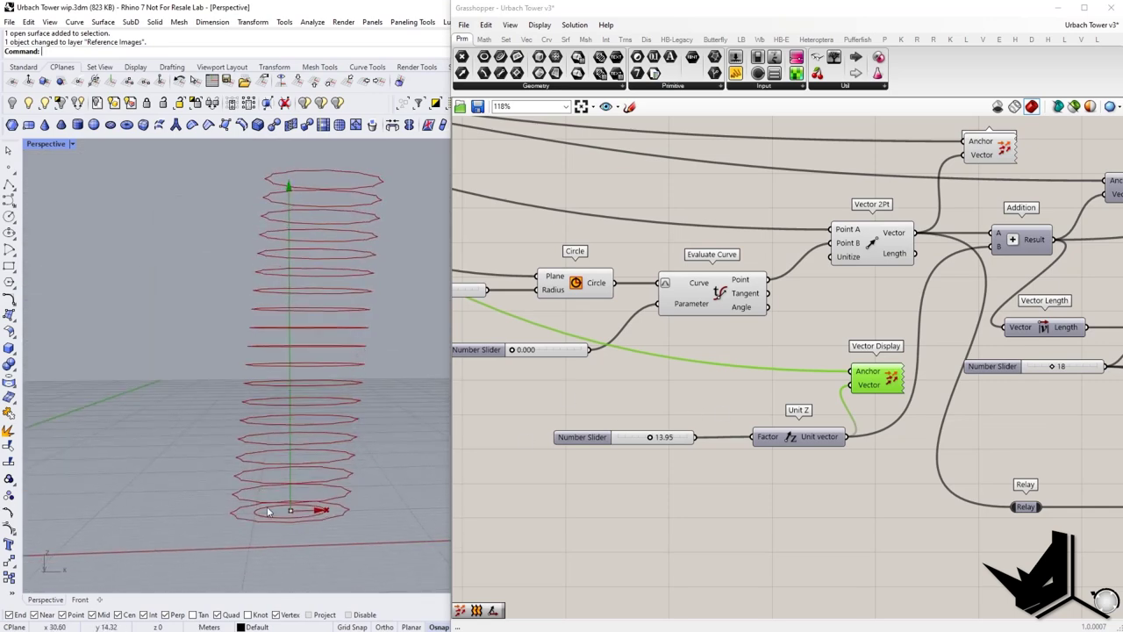
pyautogui.moveTo(264, 183); pyautogui.dragTo(313, 341, button='right')
pyautogui.moveTo(328, 508); pyautogui.dragTo(327, 465, button='right')
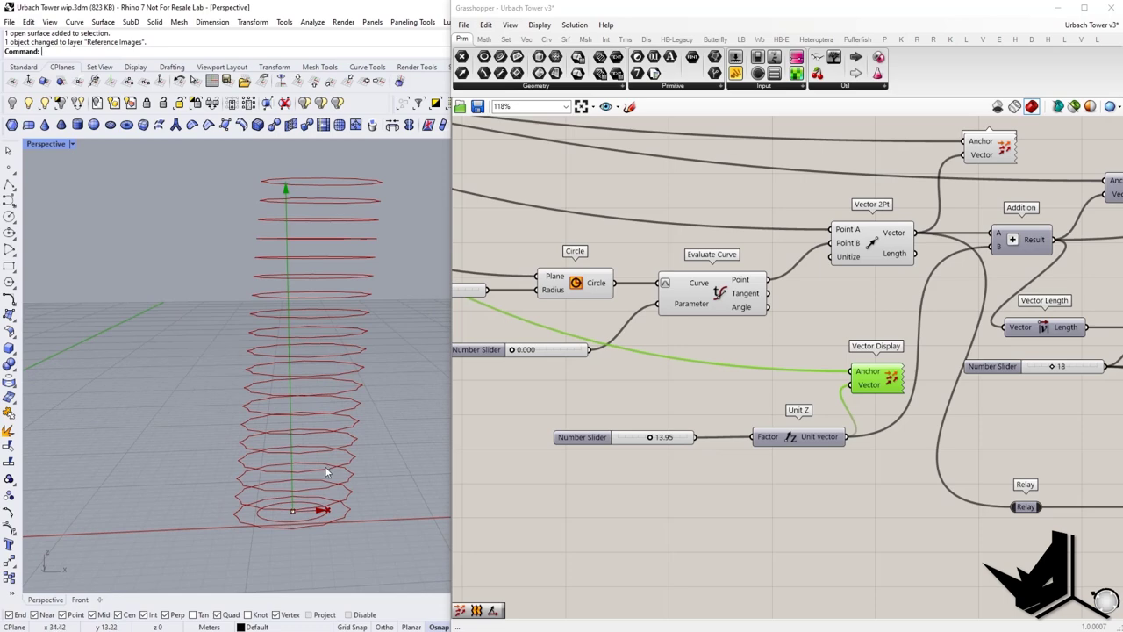
# Mark up the horizontal and vertical vectors and their sum on a temporary screen capture, and discard it.
pyautogui.press('Print')
pyautogui.moveTo(129, 158); pyautogui.dragTo(605, 573)
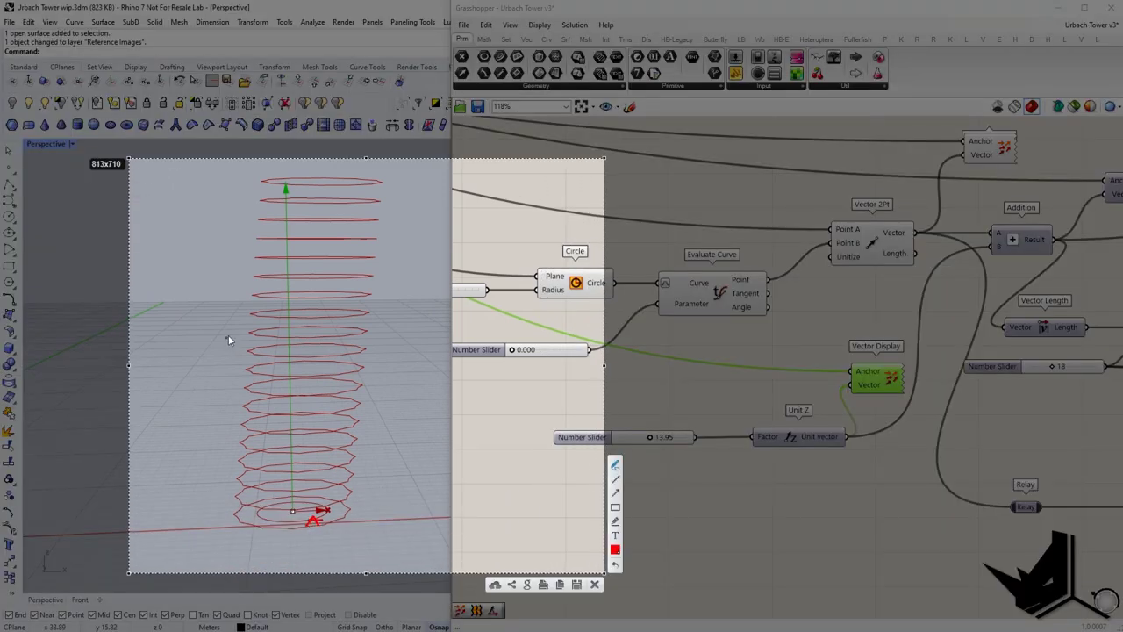
pyautogui.moveTo(233, 316); pyautogui.dragTo(238, 343)
pyautogui.moveTo(172, 500)
pyautogui.mouseDown()
pyautogui.moveTo(176, 487)
pyautogui.moveTo(193, 492)
pyautogui.mouseUp()
pyautogui.moveTo(199, 484); pyautogui.dragTo(200, 498)
pyautogui.moveTo(195, 494); pyautogui.dragTo(206, 493)
pyautogui.moveTo(211, 480); pyautogui.dragTo(211, 499)
pyautogui.moveTo(209, 480); pyautogui.dragTo(212, 498)
pyautogui.moveTo(295, 513)
pyautogui.mouseDown()
pyautogui.moveTo(303, 397)
pyautogui.moveTo(346, 198)
pyautogui.moveTo(359, 198)
pyautogui.mouseUp()
pyautogui.press('Escape')
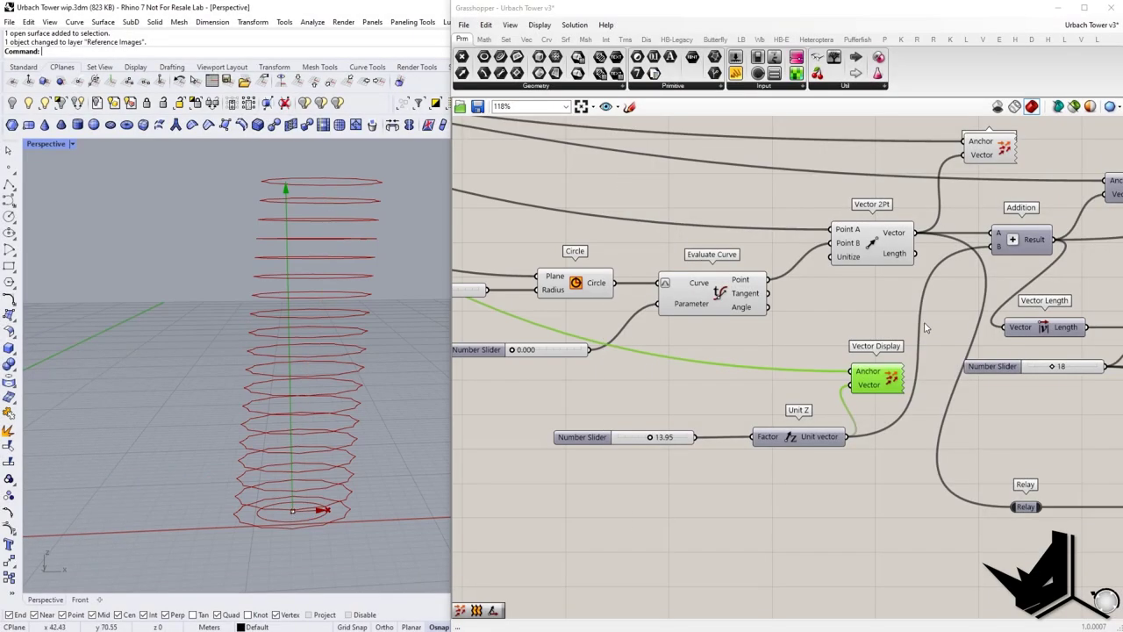
# Turn on the preview of the Vector Display fed by the Addition result and view the slanted arrow in the model.
pyautogui.moveTo(948, 329); pyautogui.dragTo(708, 394, button='right')
pyautogui.click(790, 307)
pyautogui.moveTo(836, 280); pyautogui.dragTo(694, 289, button='right')
pyautogui.moveTo(539, 404); pyautogui.dragTo(601, 384, button='right')
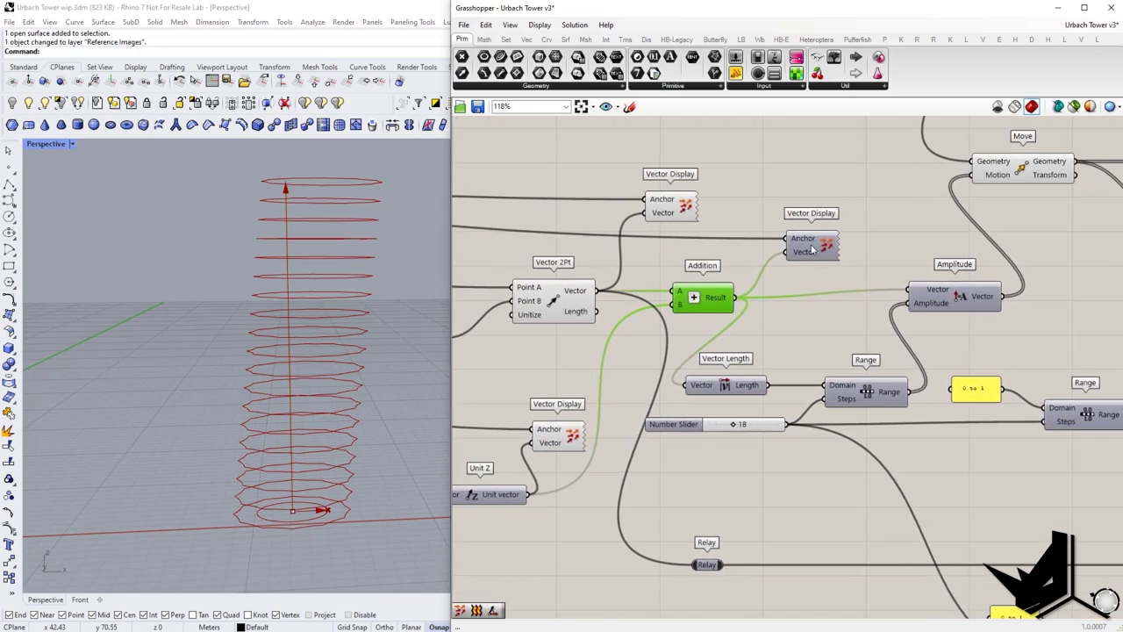
pyautogui.click(828, 248)
pyautogui.rightClick(830, 248)
pyautogui.click(850, 270)
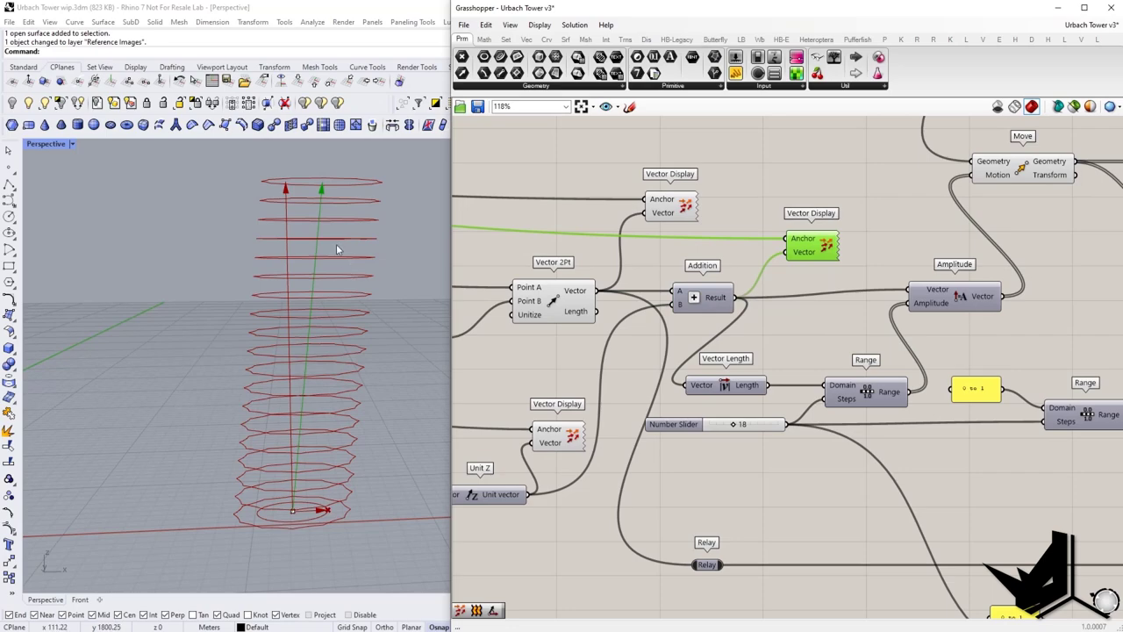
pyautogui.moveTo(336, 250); pyautogui.dragTo(311, 253, button='right')
pyautogui.scroll(4, 308, 518)
# Move the Vector Length component slightly closer to the Range component it feeds.
pyautogui.moveTo(808, 337); pyautogui.dragTo(704, 350, button='right')
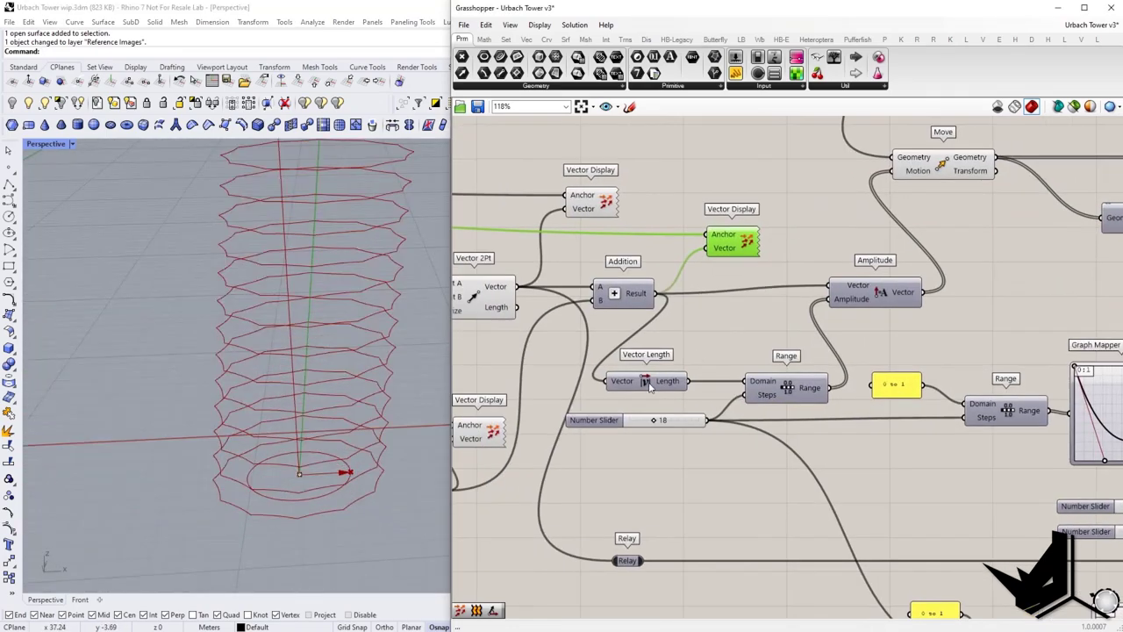
pyautogui.moveTo(649, 387); pyautogui.dragTo(669, 388)
pyautogui.scroll(-4, 369, 383)
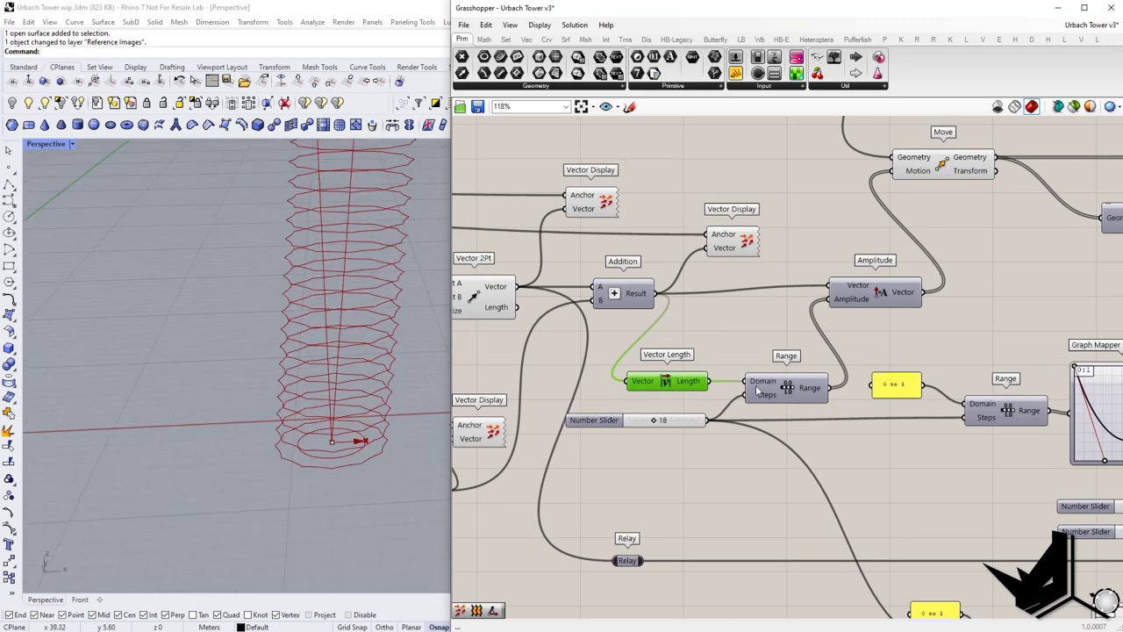
# Trace the Range and Amplitude chain into the ring-copying Move component, and select that Move to highlight its copied rings.
pyautogui.moveTo(831, 391); pyautogui.dragTo(787, 391, button='right')
pyautogui.scroll(-3, 826, 428)
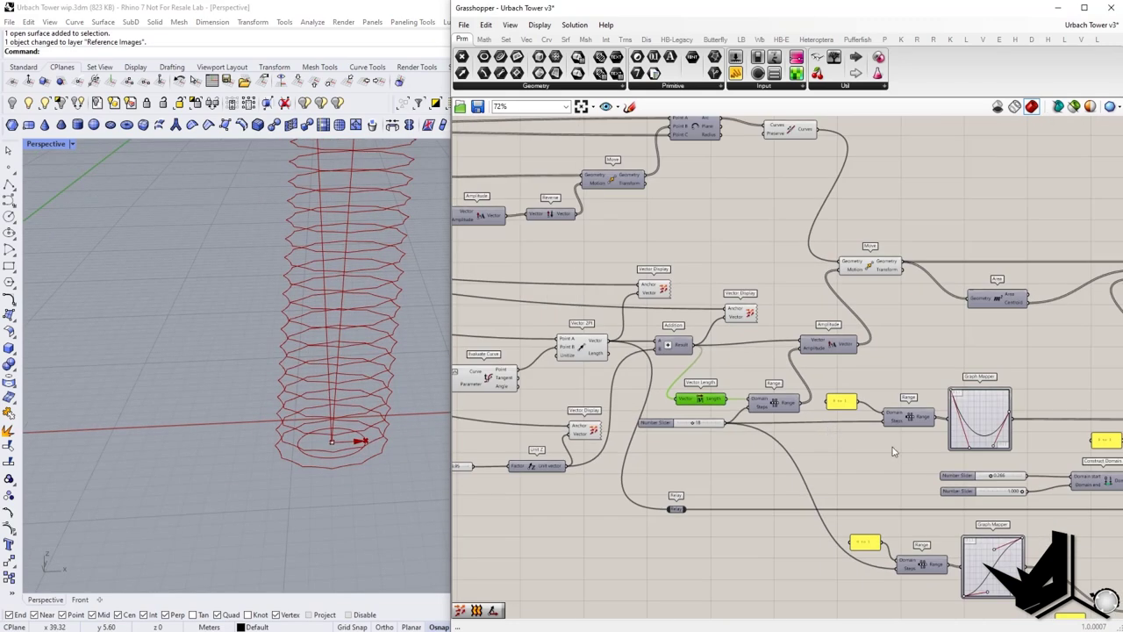
pyautogui.moveTo(891, 444); pyautogui.dragTo(830, 399, button='right')
pyautogui.moveTo(764, 374); pyautogui.dragTo(764, 382, button='right')
pyautogui.scroll(2, 764, 382)
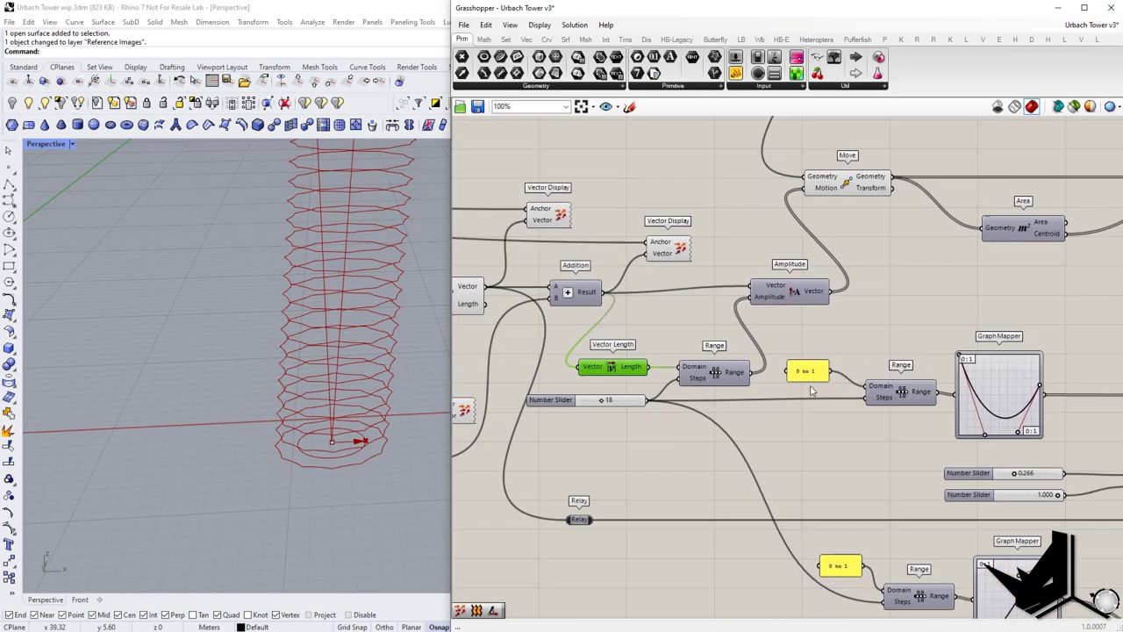
pyautogui.moveTo(858, 404); pyautogui.dragTo(839, 404, button='right')
pyautogui.moveTo(738, 313); pyautogui.dragTo(833, 374, button='right')
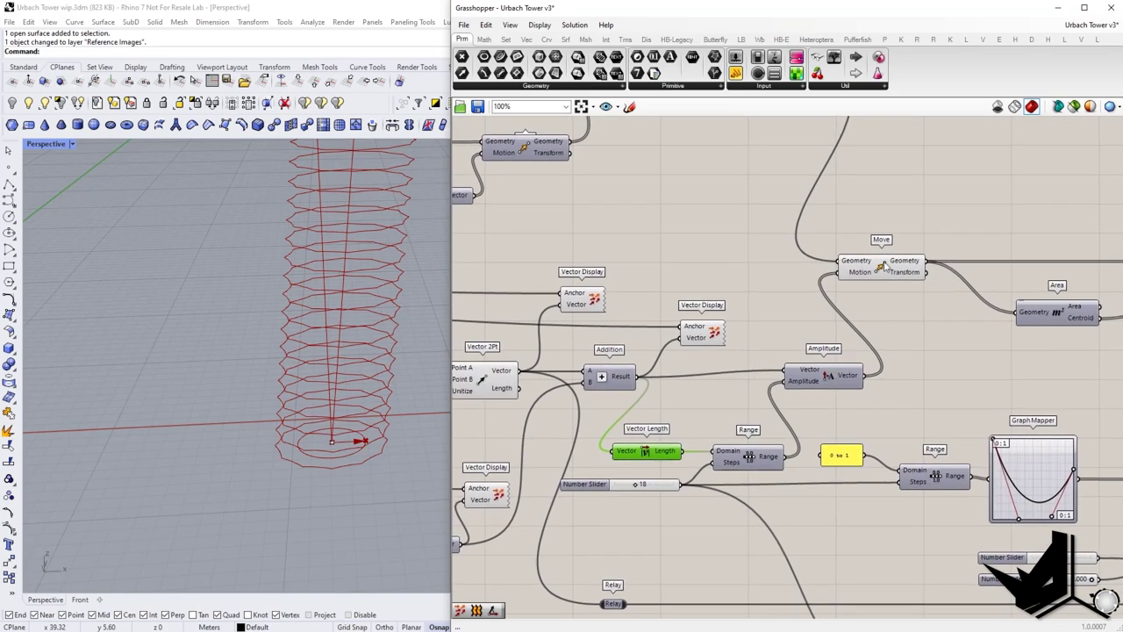
pyautogui.click(883, 267)
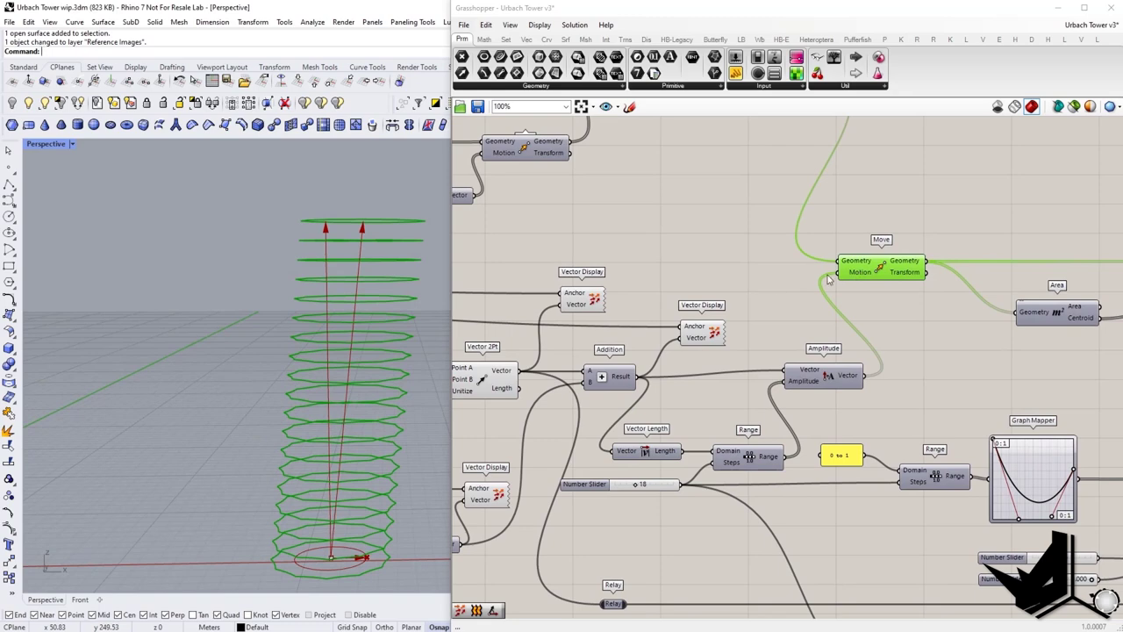
# Try a value of 13.05 on the Unit Z factor slider, and undo the change.
pyautogui.moveTo(697, 376); pyautogui.dragTo(867, 288, button='right')
pyautogui.moveTo(589, 505); pyautogui.dragTo(694, 498, button='right')
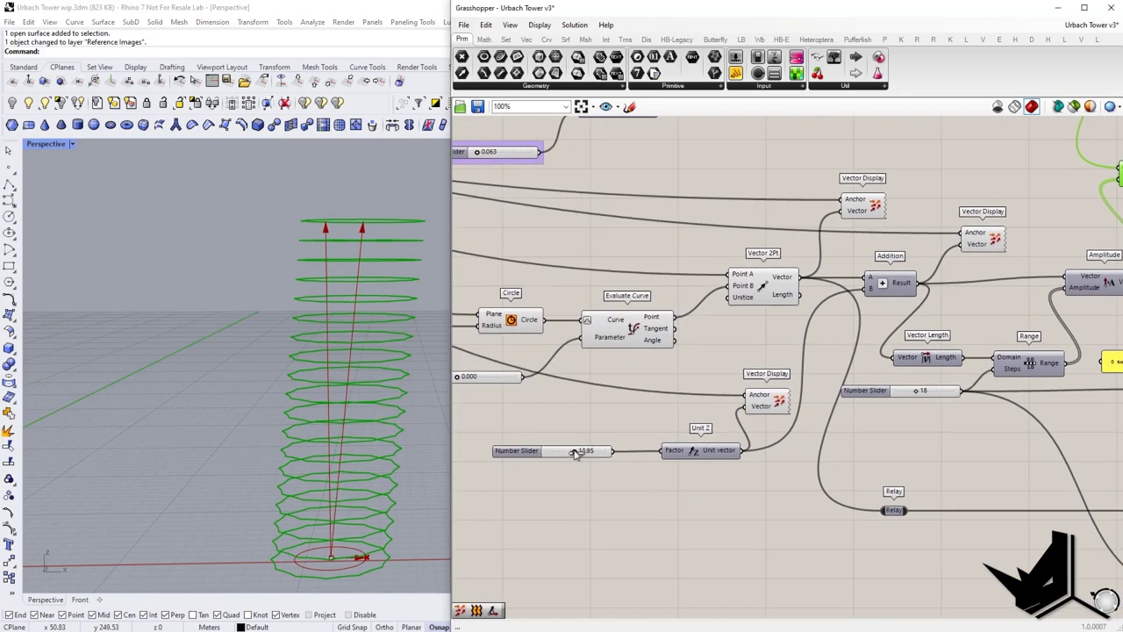
pyautogui.moveTo(576, 452)
pyautogui.mouseDown()
pyautogui.moveTo(558, 453)
pyautogui.moveTo(584, 451)
pyautogui.mouseUp()
pyautogui.doubleClick(584, 450)
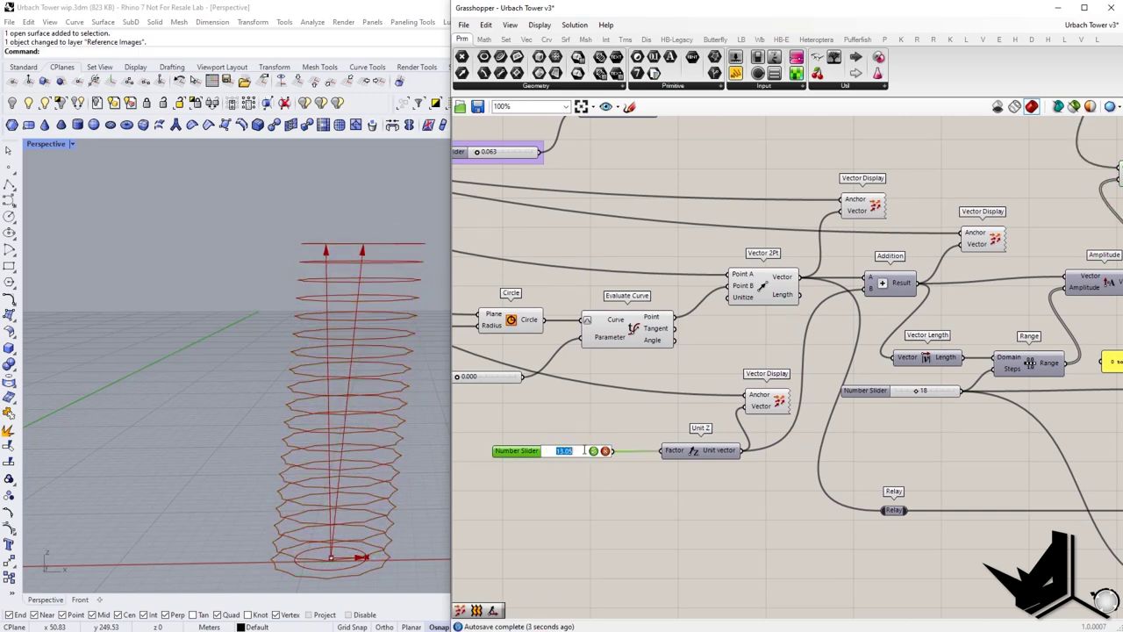
pyautogui.click(593, 451)
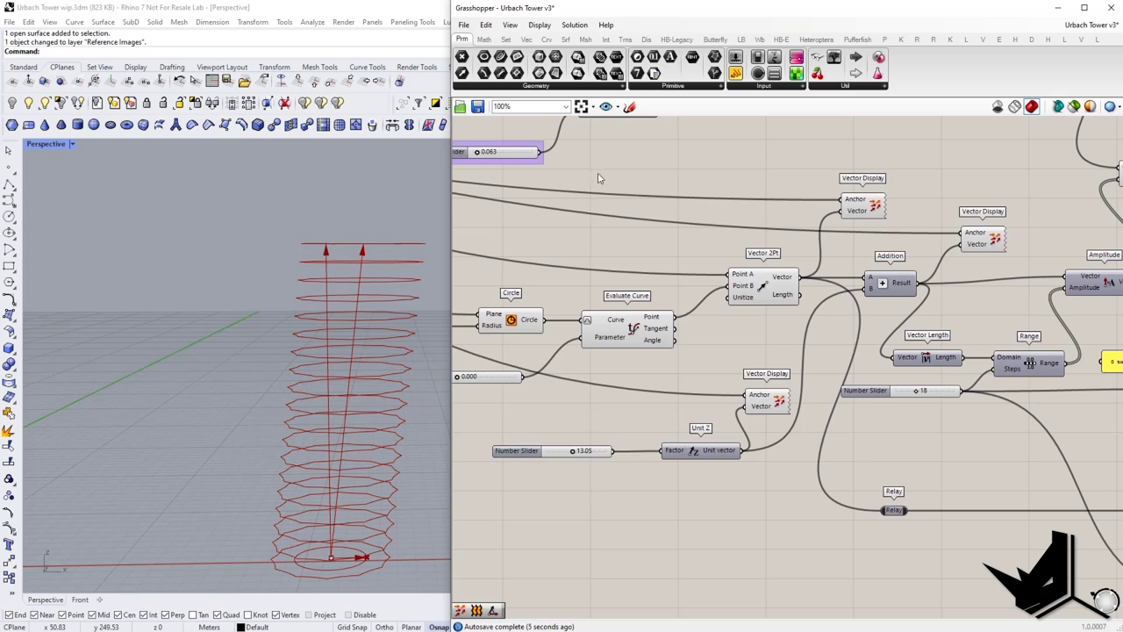
pyautogui.hotkey('ctrl', 'z')
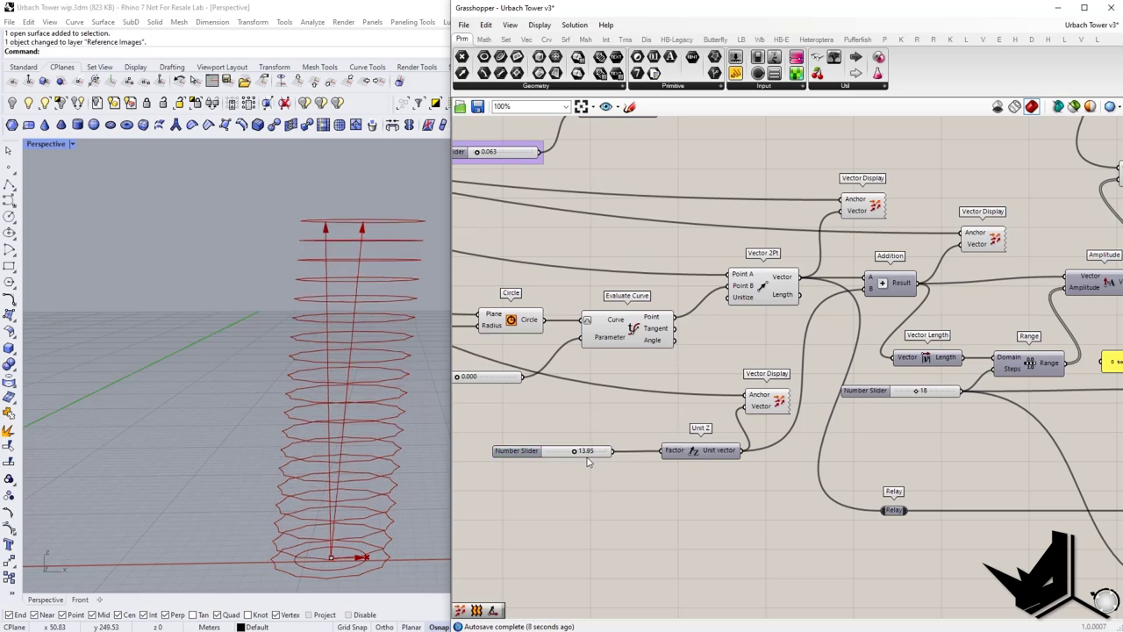
# Turn off the previews of the two Vector Displays fed by Unit Z and by Vector 2Pt.
pyautogui.moveTo(823, 376); pyautogui.dragTo(747, 394, button='right')
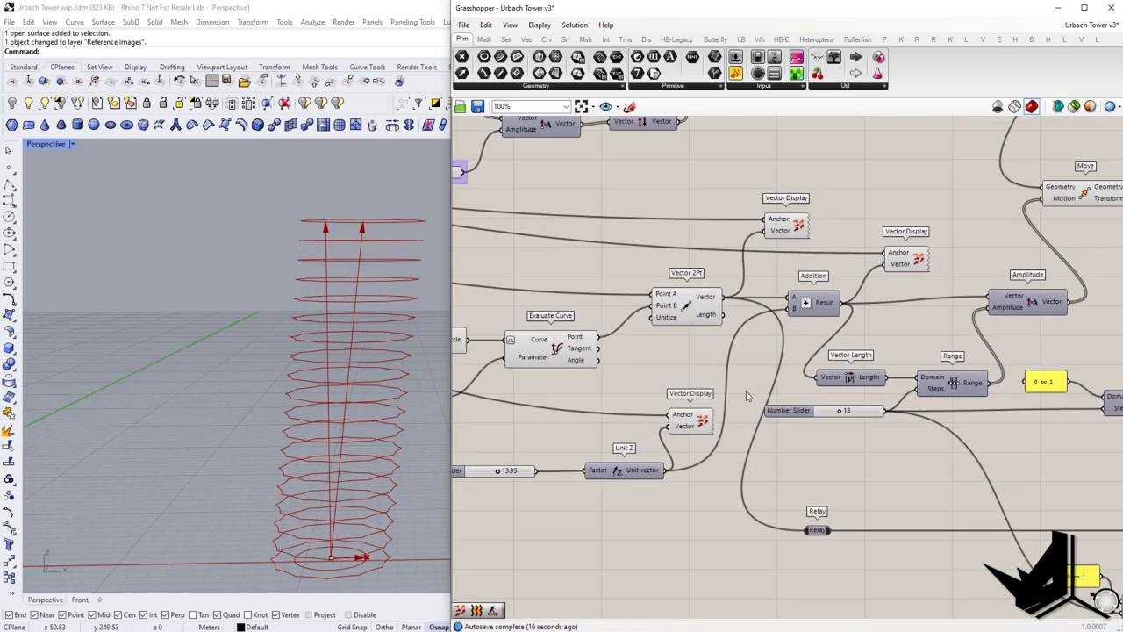
pyautogui.click(701, 424)
pyautogui.rightClick(701, 423)
pyautogui.click(738, 441)
pyautogui.moveTo(826, 256); pyautogui.dragTo(811, 278, button='right')
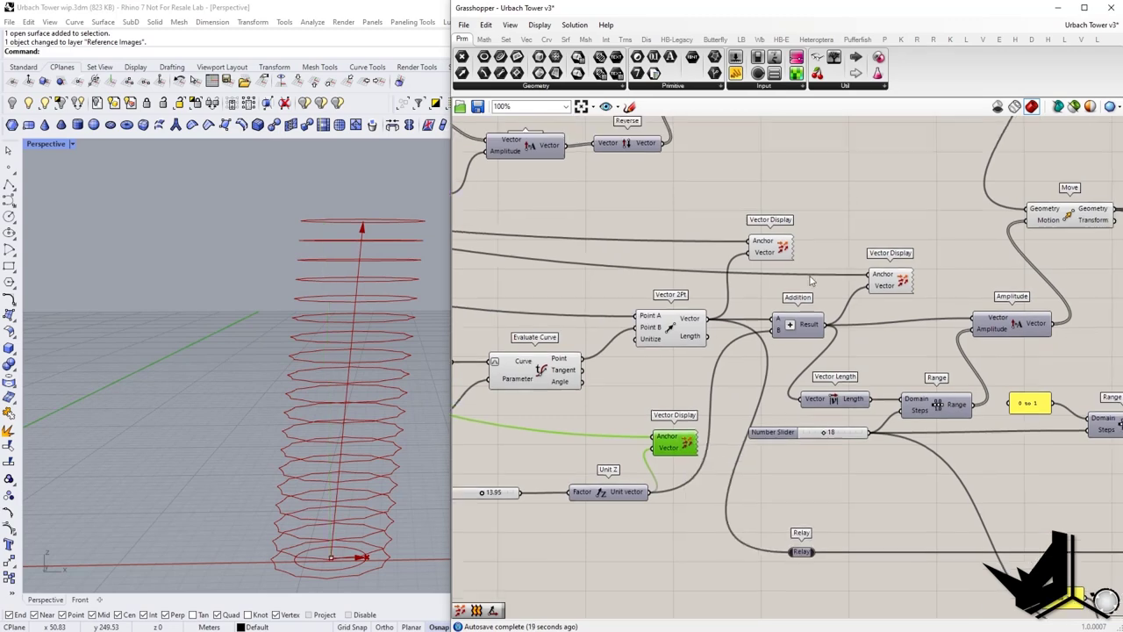
pyautogui.click(782, 252)
pyautogui.rightClick(782, 252)
pyautogui.click(809, 275)
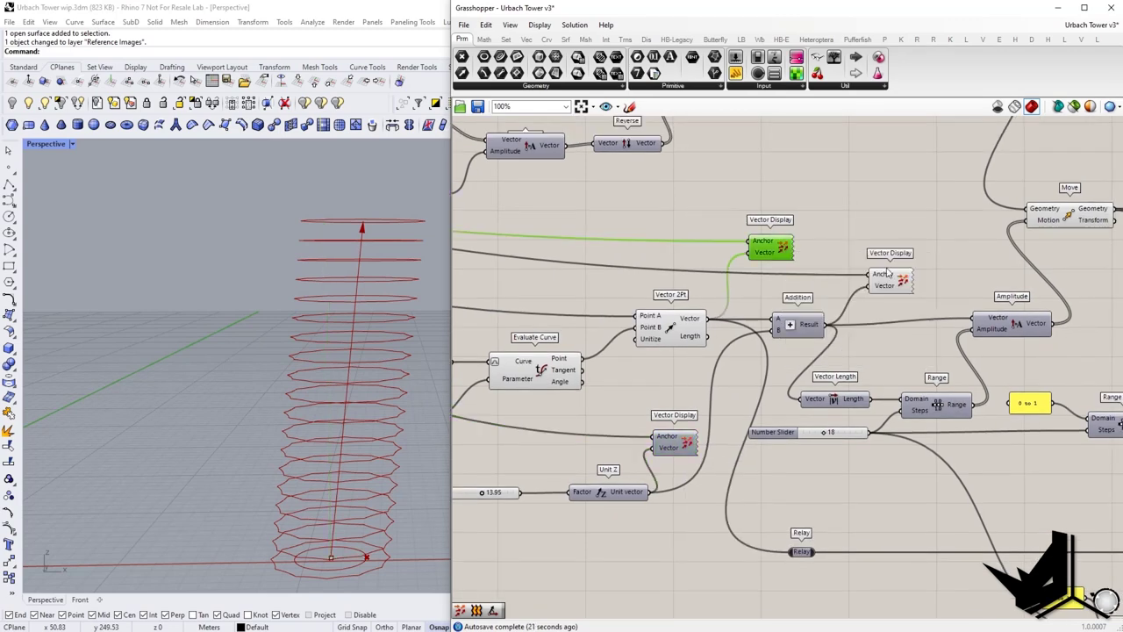
# View the whole ring stack from above and highlight it by selecting the Move component fed by Amplitude.
pyautogui.moveTo(891, 266); pyautogui.dragTo(865, 284, button='right')
pyautogui.scroll(-6, 339, 353)
pyautogui.moveTo(339, 353); pyautogui.dragTo(343, 399, button='right')
pyautogui.moveTo(928, 313); pyautogui.dragTo(641, 393, button='right')
pyautogui.click(761, 314)
pyautogui.moveTo(695, 428); pyautogui.dragTo(847, 291, button='right')
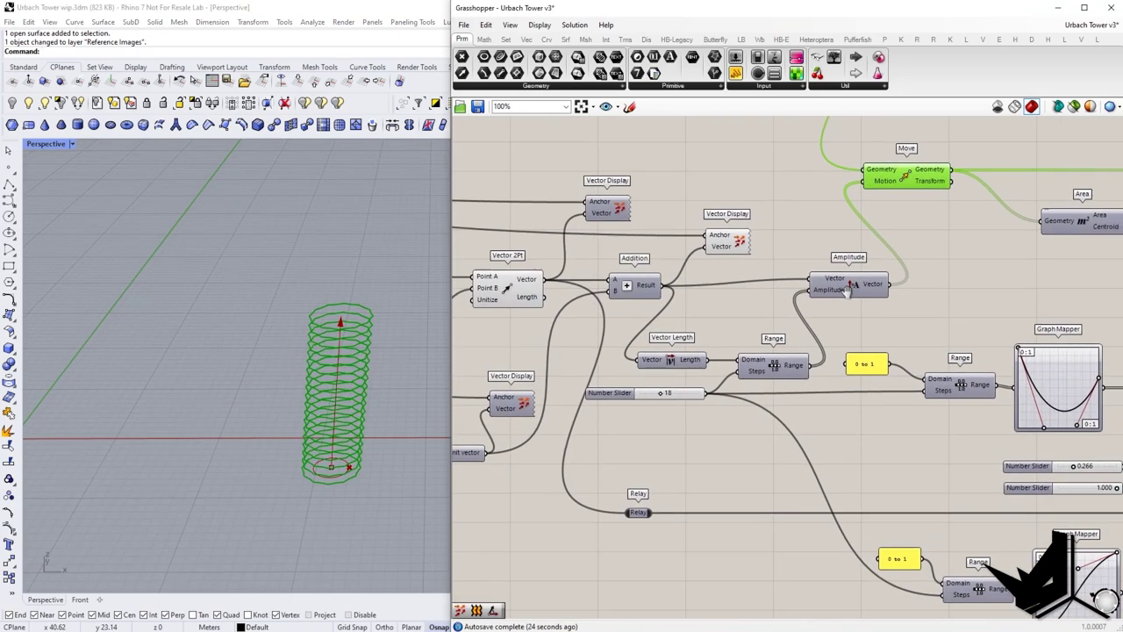
# Examine the Graph Mapper and Remap Numbers branch that feeds the Scale factor.
pyautogui.scroll(-5, 886, 340)
pyautogui.moveTo(934, 546); pyautogui.dragTo(698, 276)
pyautogui.moveTo(954, 248); pyautogui.dragTo(870, 289, button='right')
pyautogui.scroll(4, 826, 262)
pyautogui.click(797, 284)
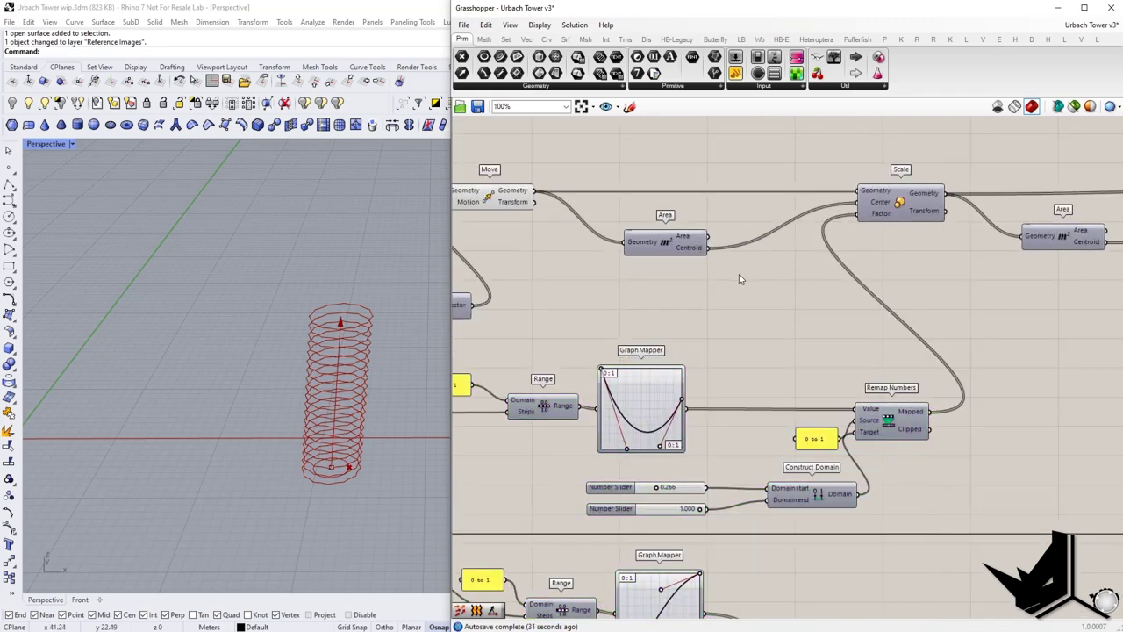
# Turn on the preview of the Area component after Move and view the ring centroids up close.
pyautogui.moveTo(566, 200); pyautogui.dragTo(713, 251, button='right')
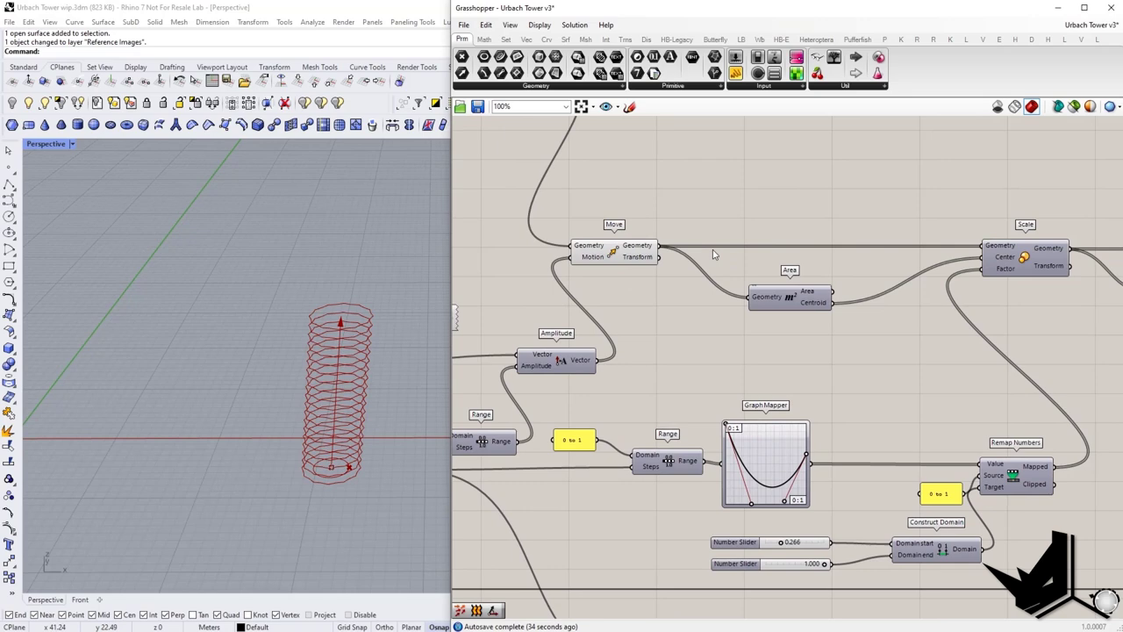
pyautogui.click(619, 252)
pyautogui.click(792, 300)
pyautogui.rightClick(791, 301)
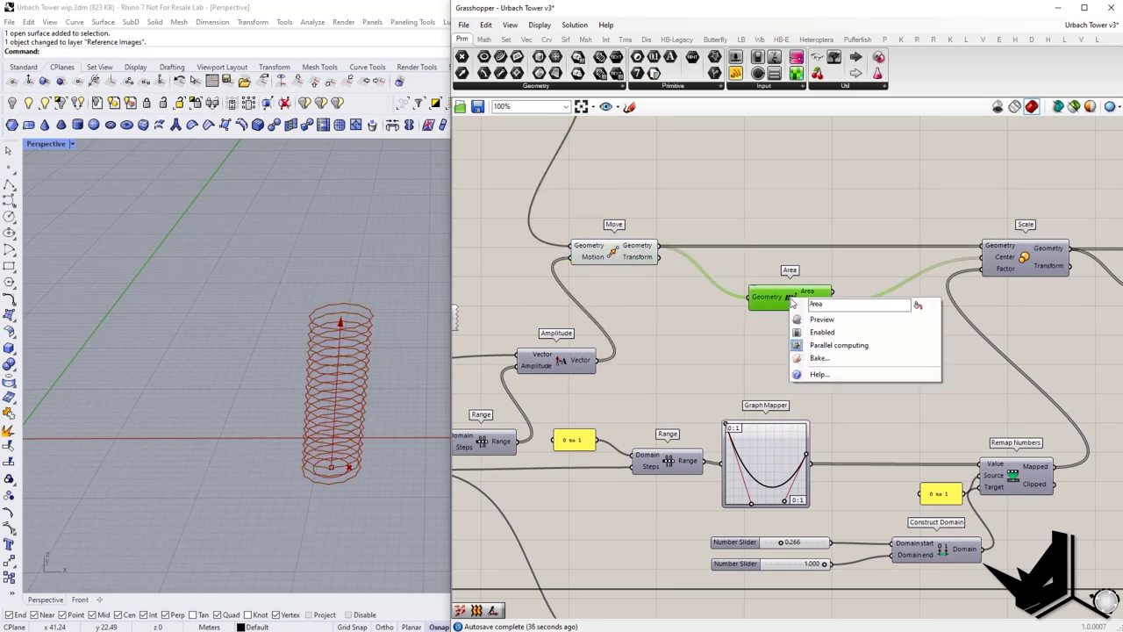
pyautogui.click(817, 321)
pyautogui.scroll(8, 368, 322)
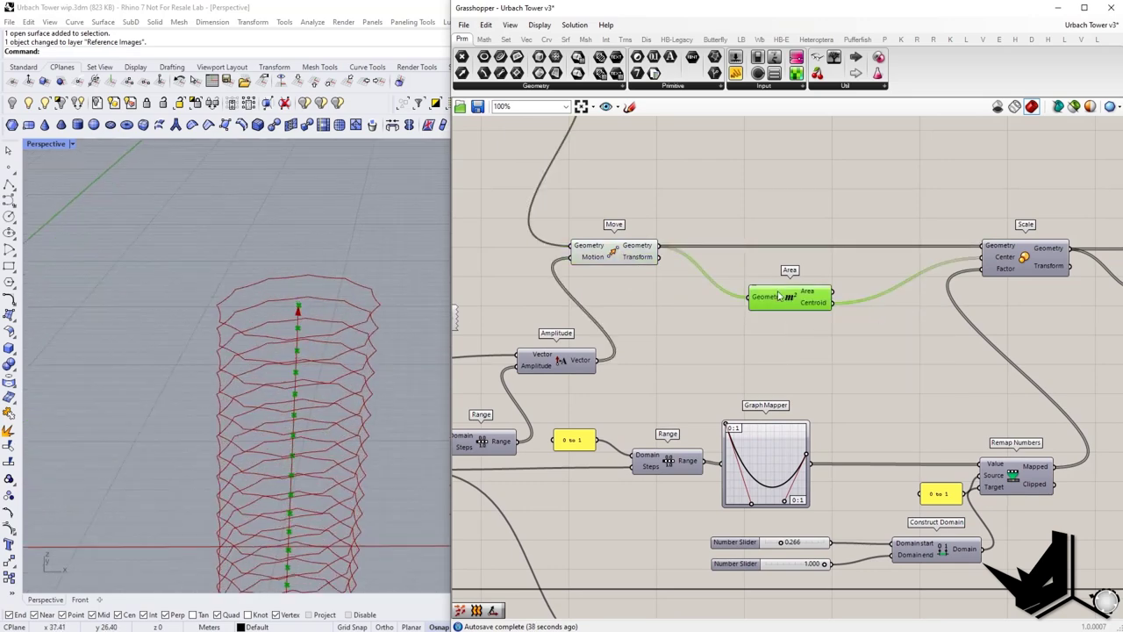
pyautogui.scroll(-8, 292, 313)
# Turn on the preview of the Scale component and compare the scaled rings with the original ones from several angles.
pyautogui.moveTo(865, 319); pyautogui.dragTo(680, 337, button='right')
pyautogui.click(844, 280)
pyautogui.rightClick(844, 279)
pyautogui.click(871, 297)
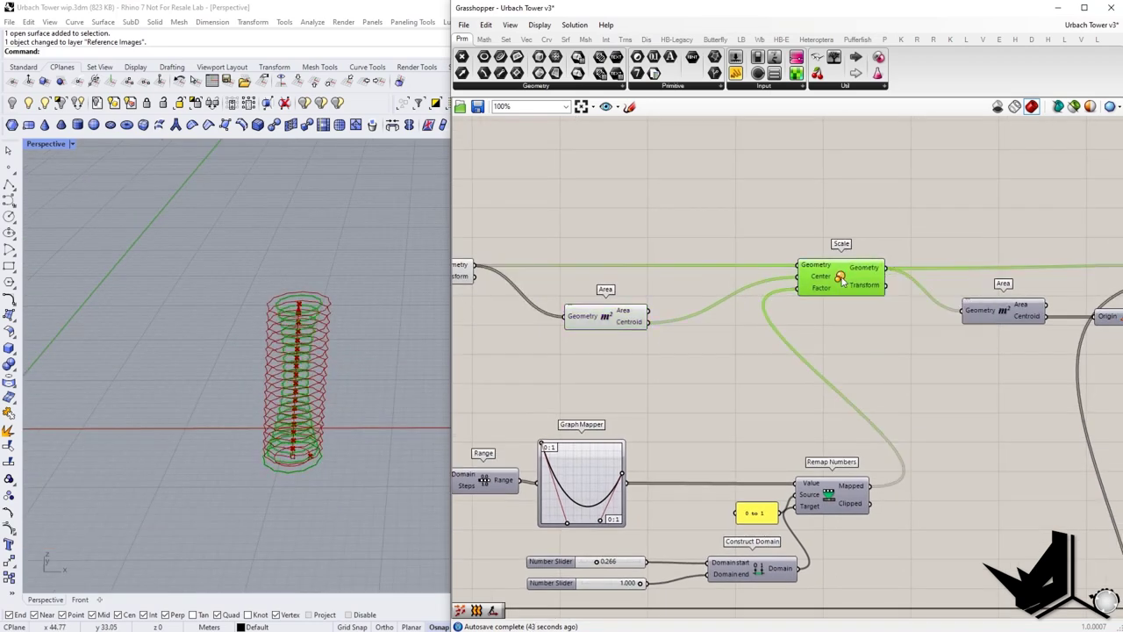
pyautogui.moveTo(620, 253); pyautogui.dragTo(816, 255, button='right')
pyautogui.scroll(5, 307, 355)
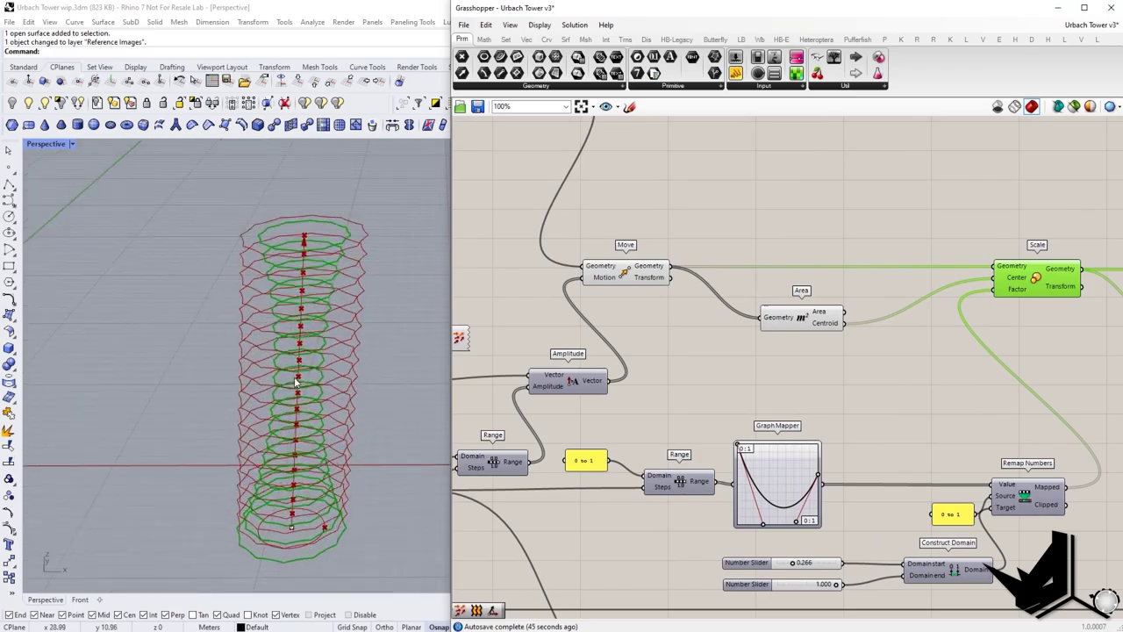
pyautogui.scroll(-5, 328, 271)
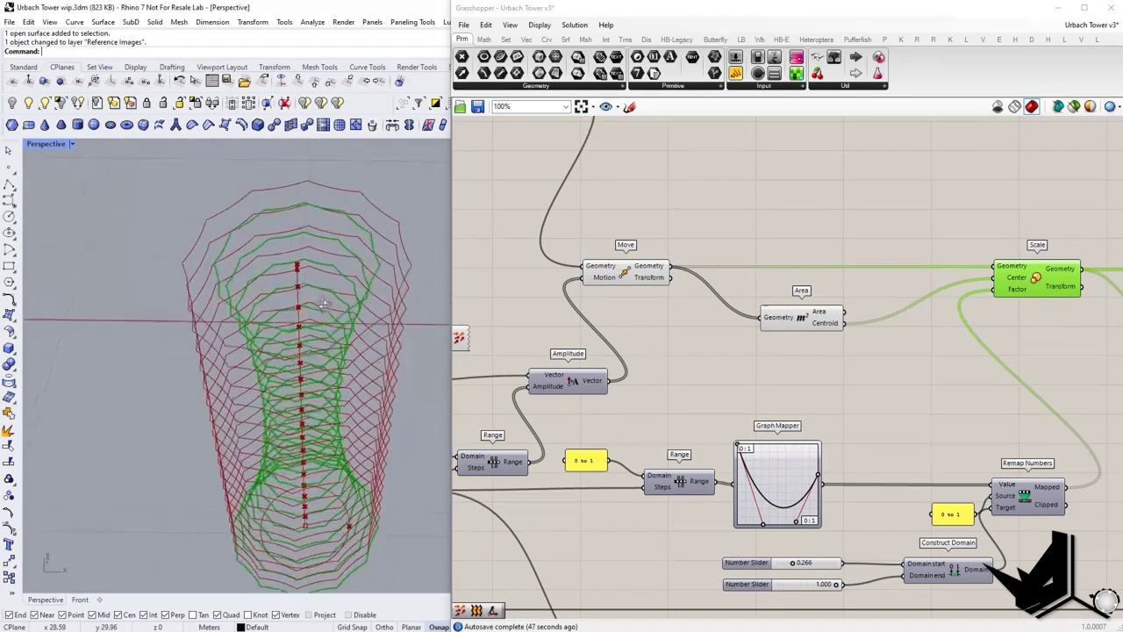
pyautogui.scroll(6, 360, 313)
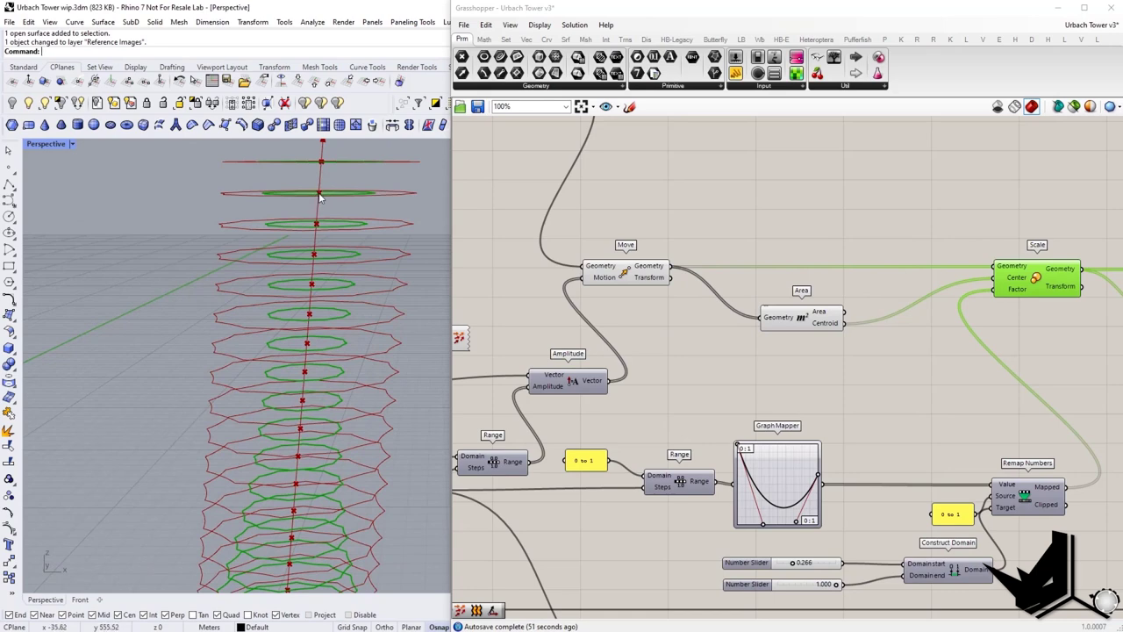
pyautogui.moveTo(320, 194); pyautogui.dragTo(329, 263, button='right')
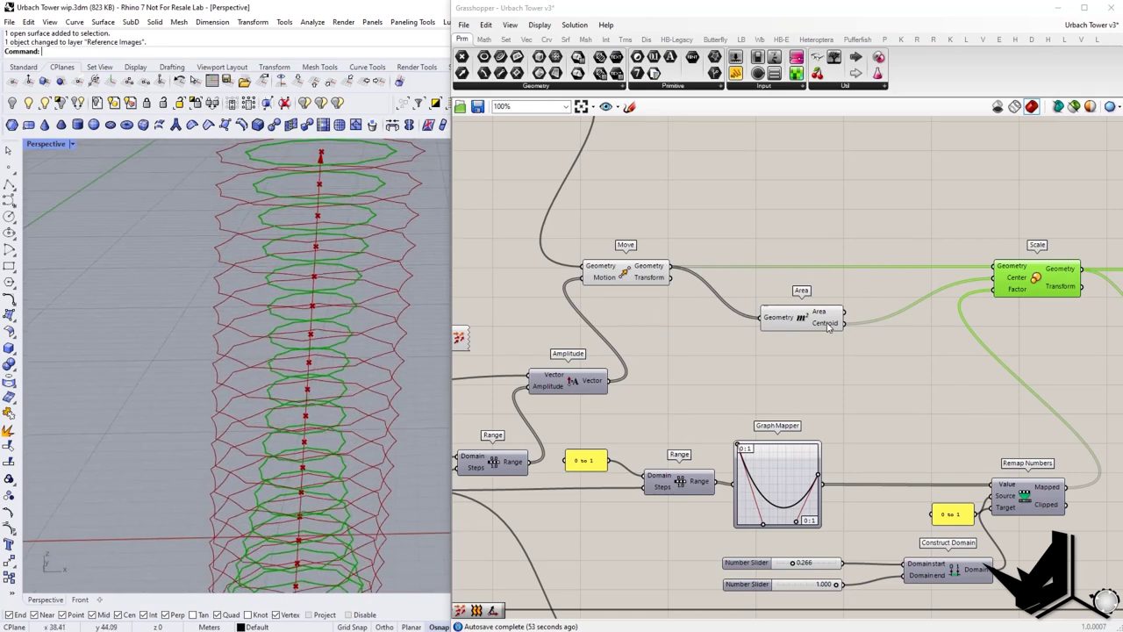
# Look over the Range, Graph Mapper and Remap Numbers components controlling the Scale factor together with the full ring stack.
pyautogui.moveTo(879, 402); pyautogui.dragTo(857, 293, button='right')
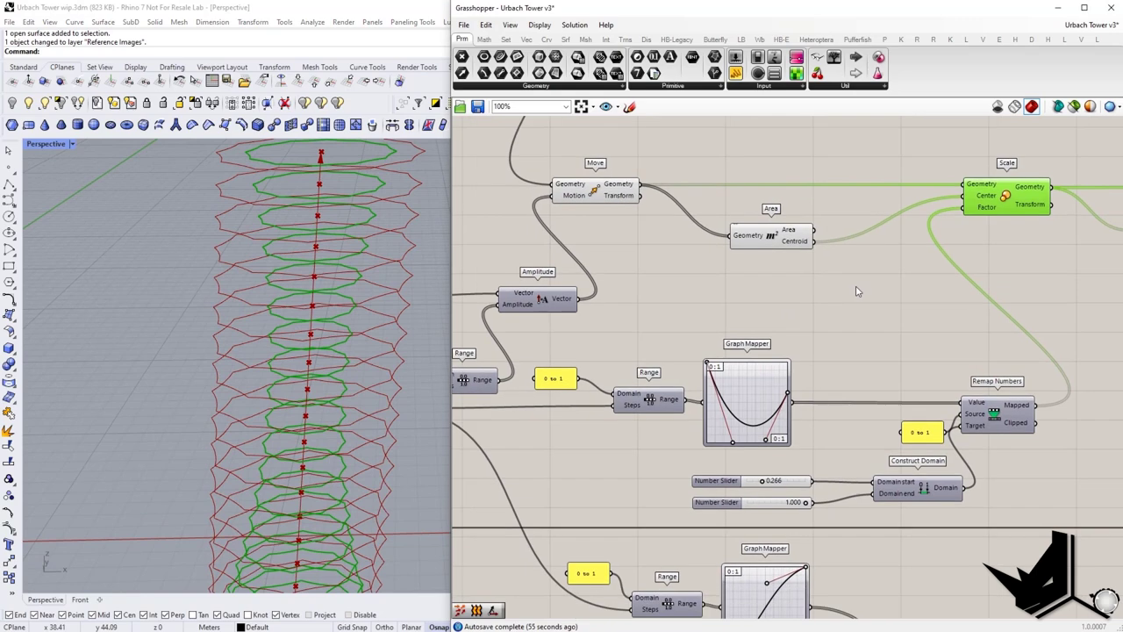
pyautogui.scroll(-3, 857, 290)
pyautogui.moveTo(847, 349); pyautogui.dragTo(851, 292, button='right')
pyautogui.moveTo(670, 260); pyautogui.dragTo(966, 469)
pyautogui.click(753, 259)
pyautogui.keyDown('shift'); pyautogui.moveTo(339, 283); pyautogui.dragTo(330, 319, button='right'); pyautogui.keyUp('shift')
pyautogui.moveTo(805, 351)
pyautogui.mouseDown(button='right')
pyautogui.moveTo(797, 319)
pyautogui.moveTo(800, 331)
pyautogui.mouseUp(button='right')
pyautogui.scroll(-10, 381, 363)
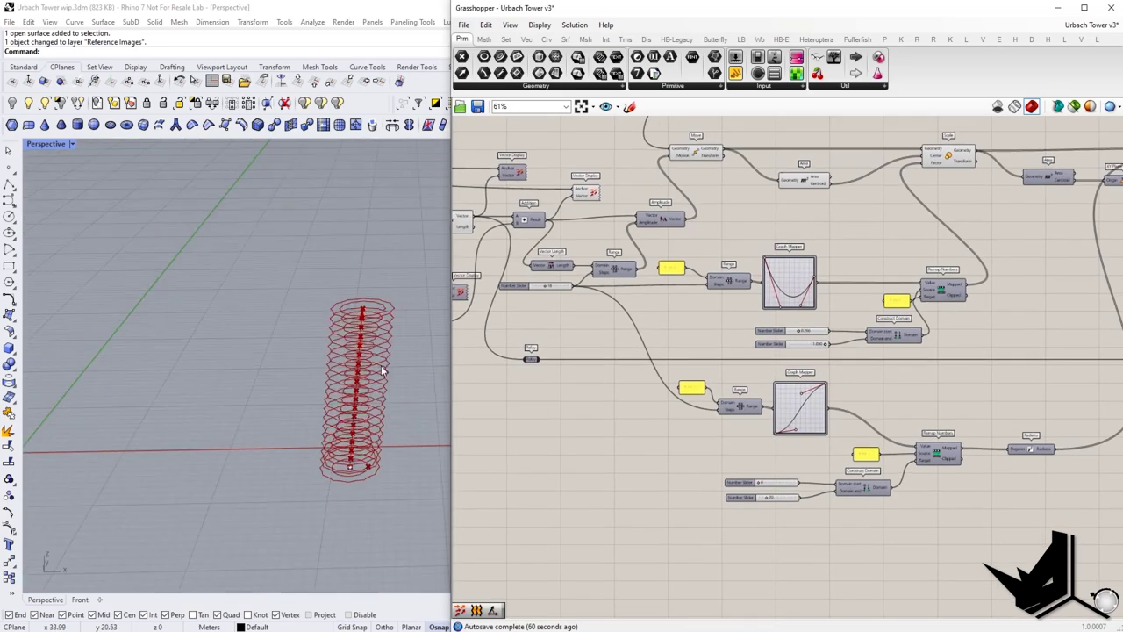
pyautogui.moveTo(381, 365); pyautogui.dragTo(343, 366, button='right')
# Select the Scale component and compare its scaled rings with the original ones in a low side view.
pyautogui.click(952, 158)
pyautogui.scroll(4, 378, 376)
pyautogui.scroll(5, 773, 283)
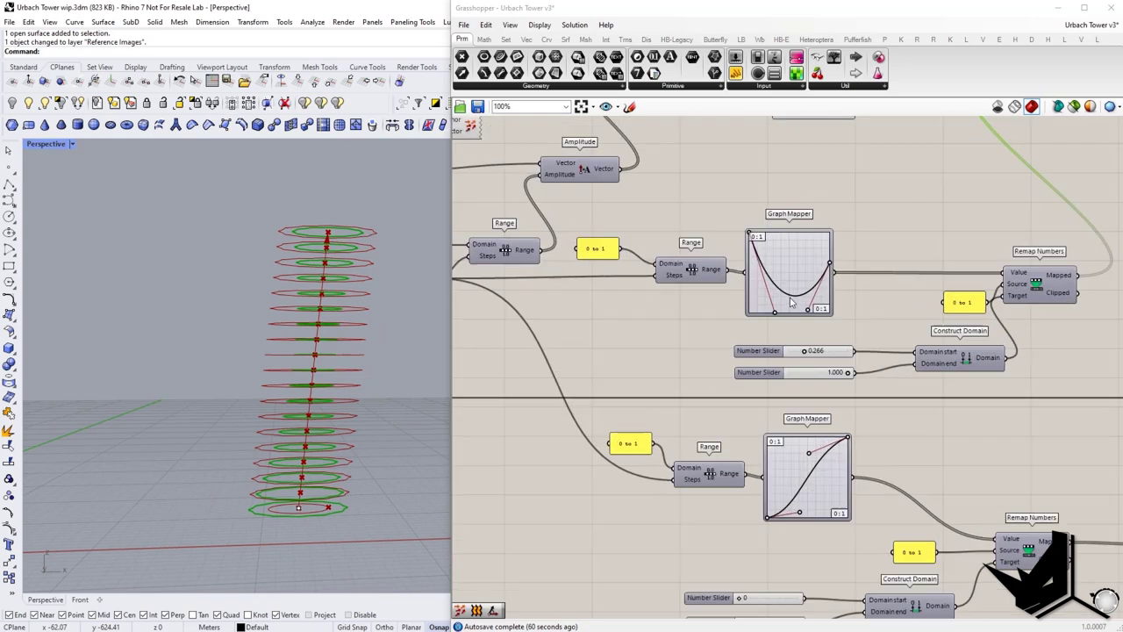
# Undo the last change to the Graph Mapper branch that feeds the Scale factor.
pyautogui.moveTo(769, 322)
pyautogui.mouseDown()
pyautogui.moveTo(780, 321)
pyautogui.moveTo(756, 320)
pyautogui.moveTo(767, 326)
pyautogui.mouseUp()
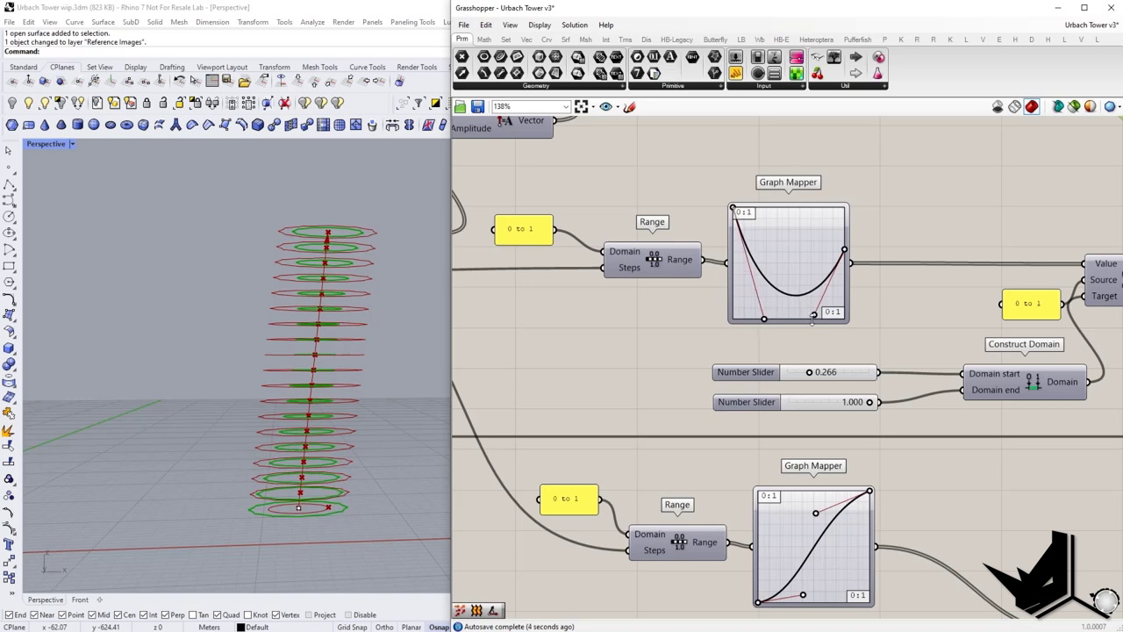
pyautogui.scroll(-4, 790, 333)
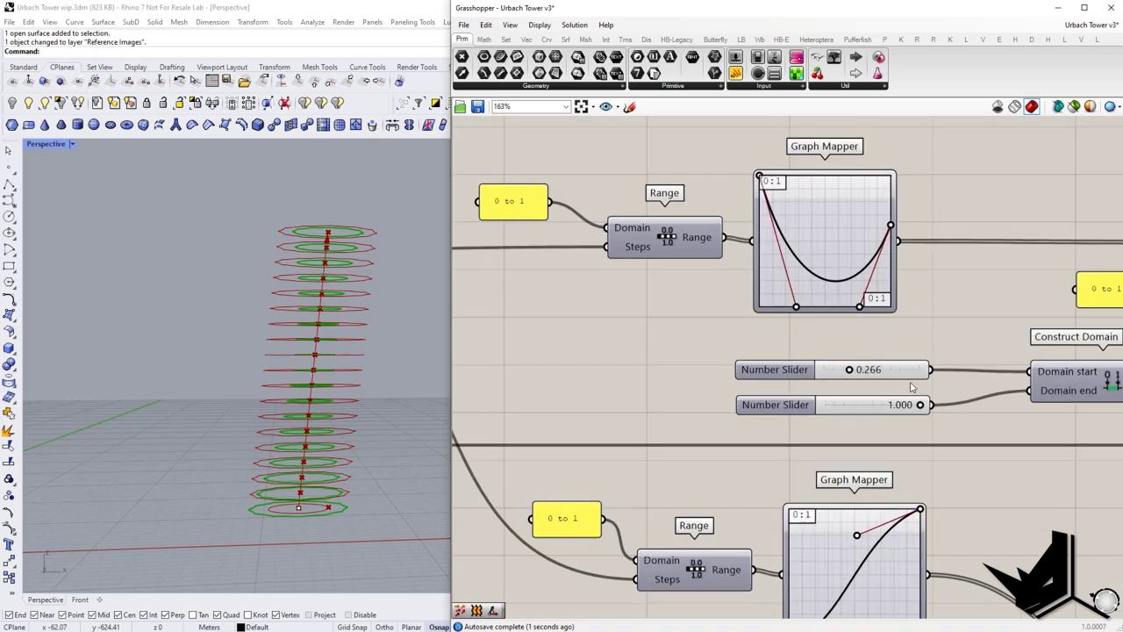
pyautogui.click(486, 25)
pyautogui.click(492, 39)
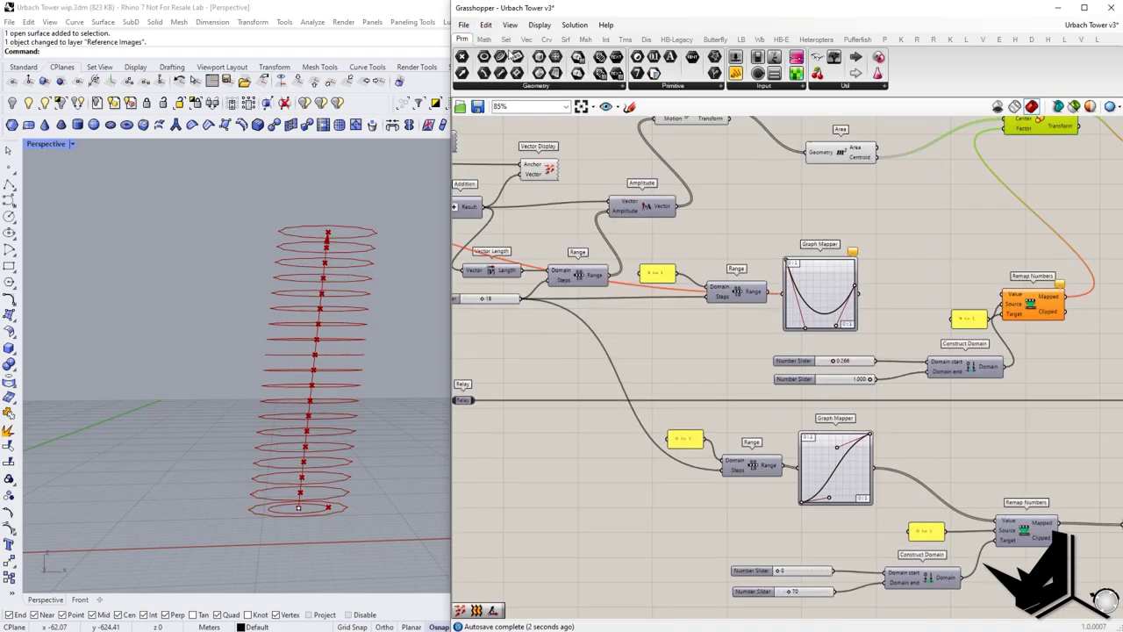
# Examine how the Graph Mapper, Remap Numbers and Construct Domain components feed the Factor input of Scale.
pyautogui.moveTo(877, 358); pyautogui.dragTo(781, 350, button='right')
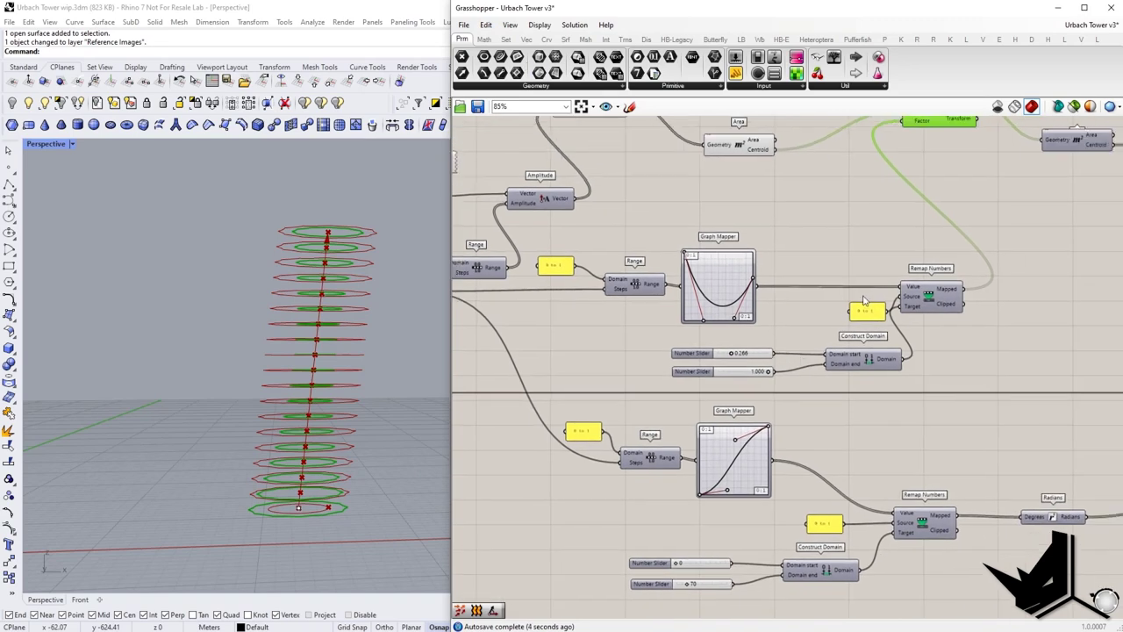
pyautogui.moveTo(939, 123); pyautogui.dragTo(915, 199, button='right')
pyautogui.moveTo(929, 336)
pyautogui.mouseDown(button='right')
pyautogui.moveTo(913, 320)
pyautogui.moveTo(926, 336)
pyautogui.mouseUp(button='right')
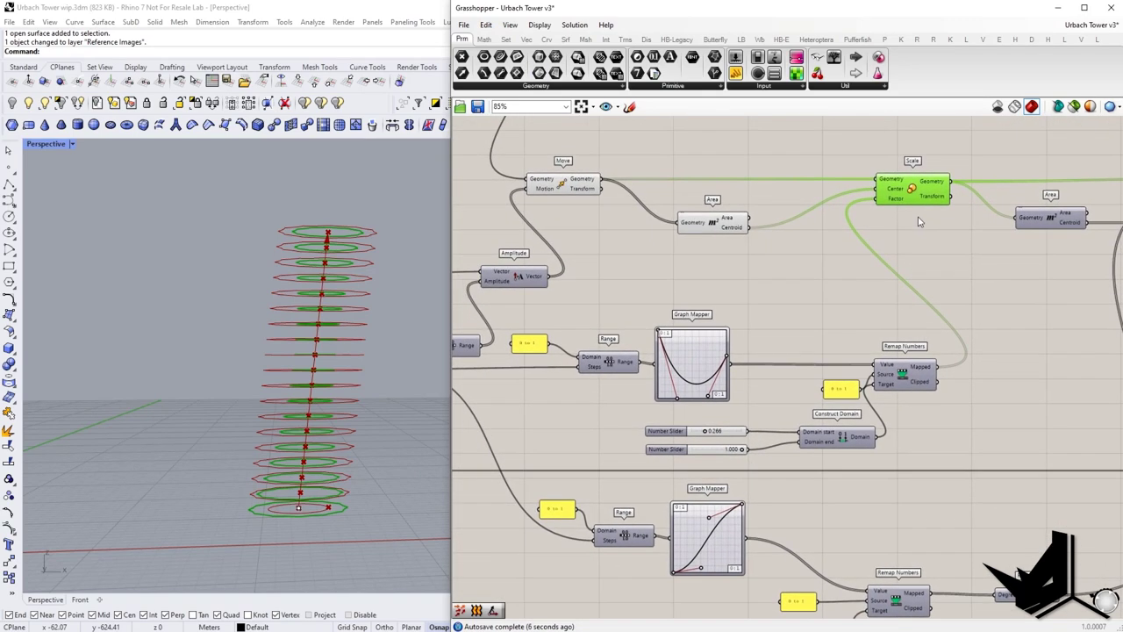
pyautogui.scroll(5, 912, 363)
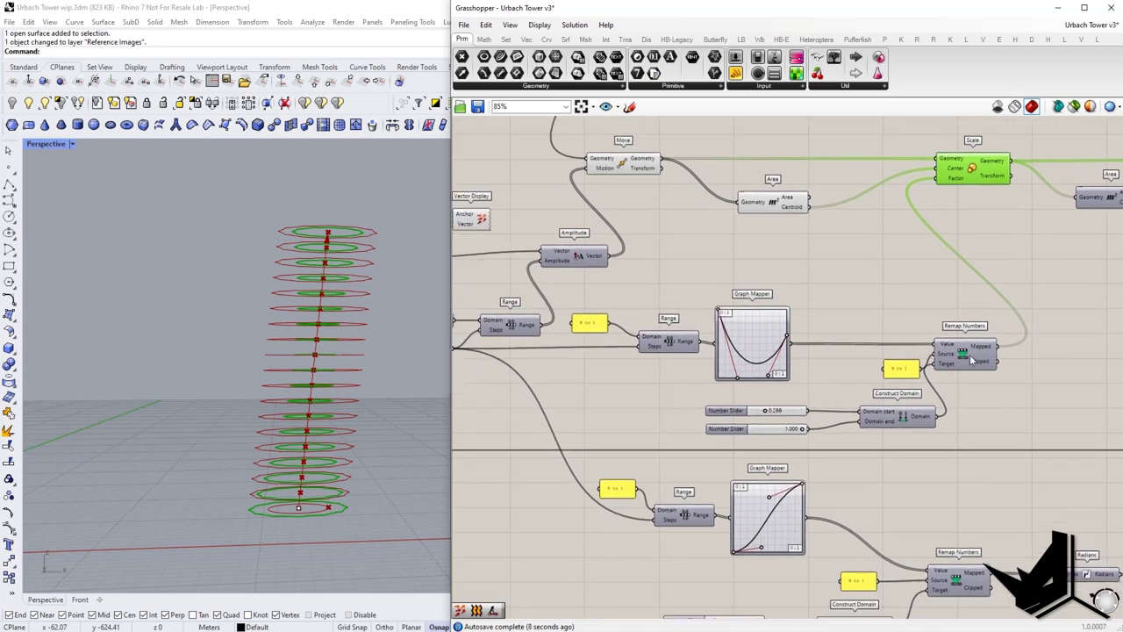
pyautogui.moveTo(606, 386); pyautogui.dragTo(690, 353, button='right')
pyautogui.moveTo(1011, 402); pyautogui.dragTo(881, 394, button='right')
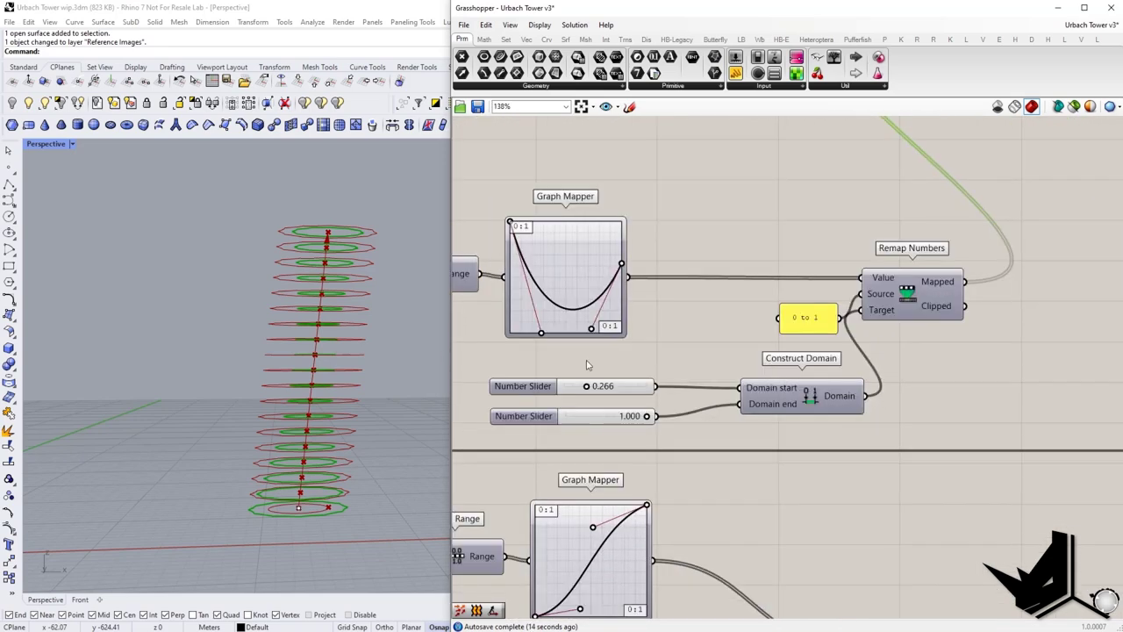
# Look over the second Range and Graph Mapper branch and follow its Radians output to the Rotate component.
pyautogui.scroll(-7, 877, 240)
pyautogui.moveTo(802, 382); pyautogui.dragTo(792, 341, button='right')
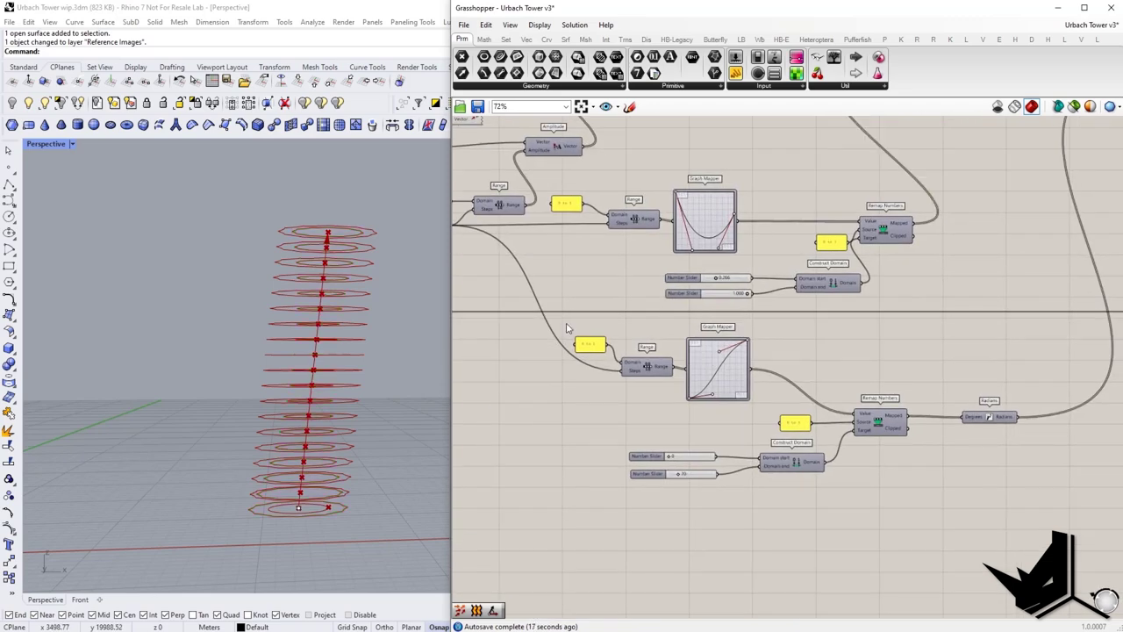
pyautogui.moveTo(564, 322); pyautogui.dragTo(910, 424)
pyautogui.moveTo(890, 372); pyautogui.dragTo(756, 501, button='right')
pyautogui.scroll(-2, 756, 501)
pyautogui.click(868, 368)
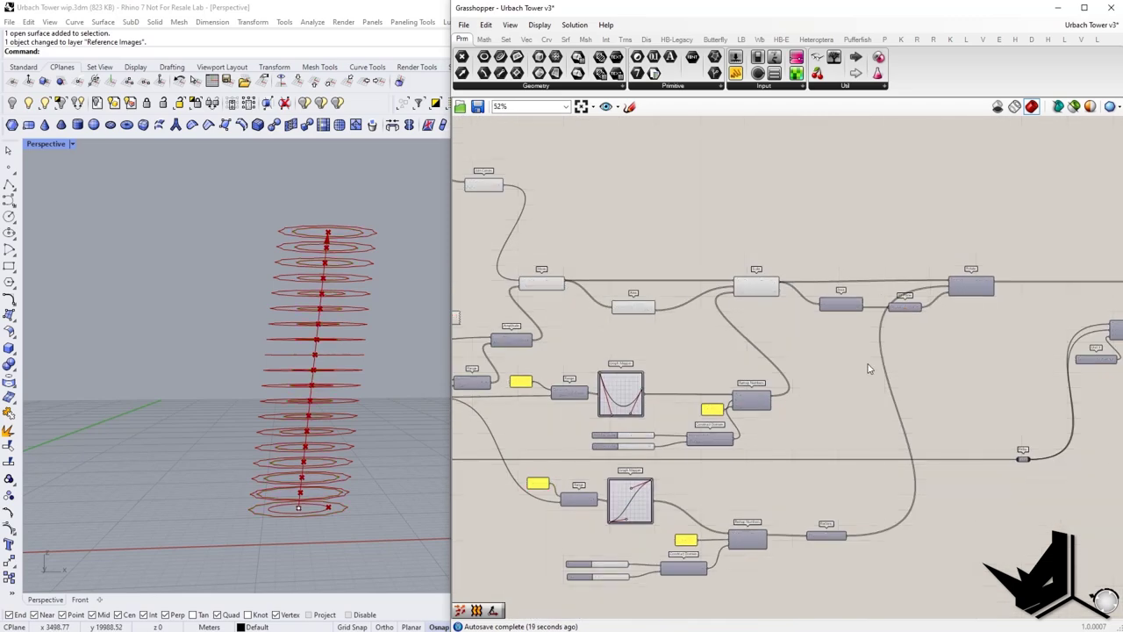
# Highlight the output of the Scale component and compare the scaled rings with the moved ones from above.
pyautogui.scroll(2, 795, 316)
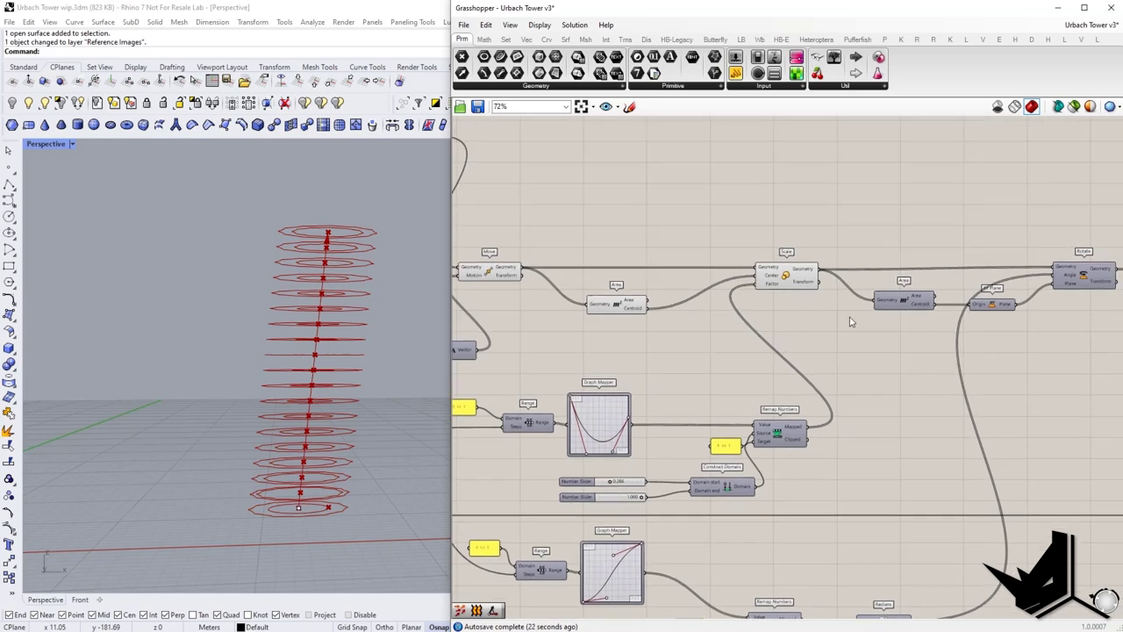
pyautogui.moveTo(720, 337); pyautogui.dragTo(785, 350, button='right')
pyautogui.click(746, 305)
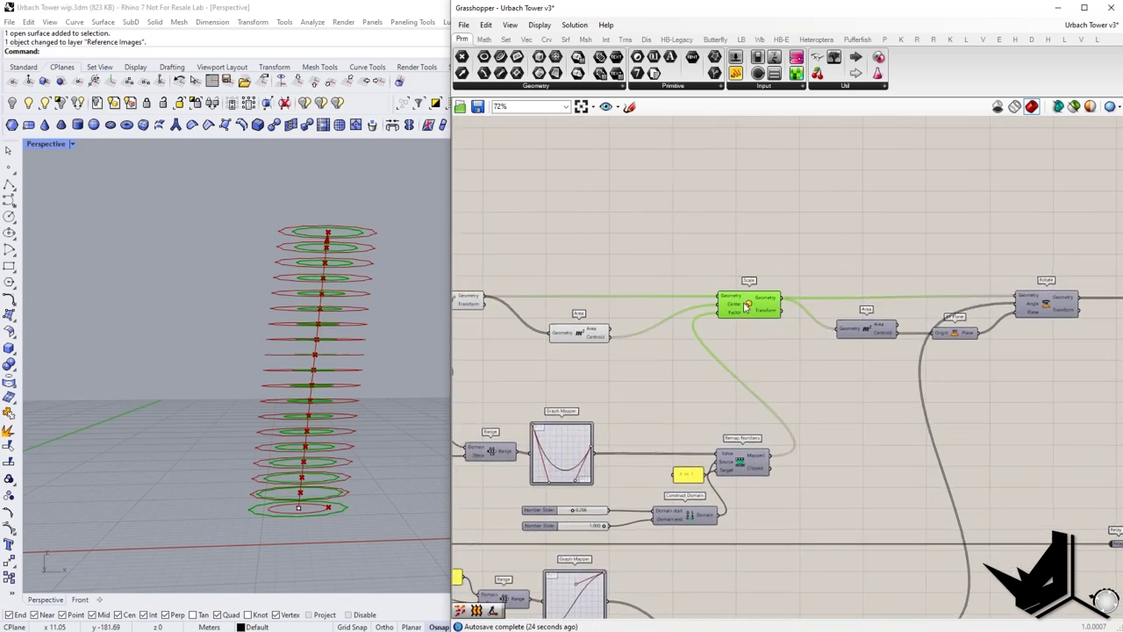
pyautogui.moveTo(367, 323); pyautogui.dragTo(360, 397, button='right')
pyautogui.scroll(3, 750, 307)
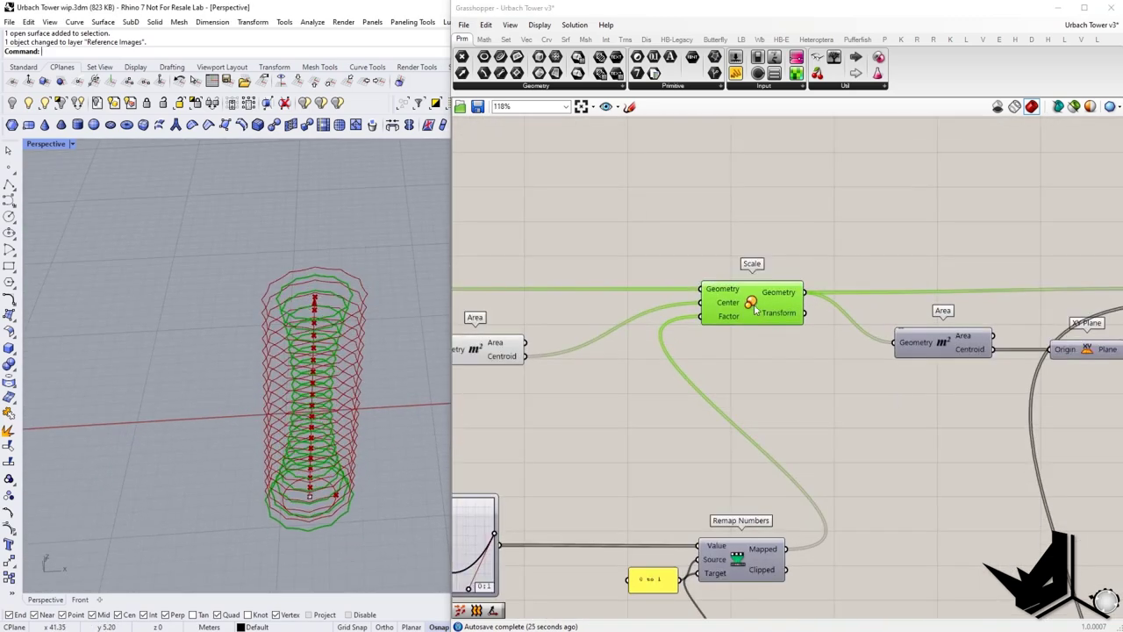
# Turn off the previews of the Move component and of the Area component that supplies the Scale center.
pyautogui.moveTo(910, 409); pyautogui.dragTo(714, 309, button='right')
pyautogui.scroll(-3, 811, 287)
pyautogui.moveTo(782, 311); pyautogui.dragTo(828, 289, button='right')
pyautogui.scroll(3, 827, 263)
pyautogui.moveTo(663, 275); pyautogui.dragTo(949, 298, button='right')
pyautogui.scroll(-2, 948, 297)
pyautogui.scroll(2, 553, 234)
pyautogui.rightClick(551, 231)
pyautogui.click(572, 252)
pyautogui.moveTo(760, 282); pyautogui.dragTo(751, 257, button='right')
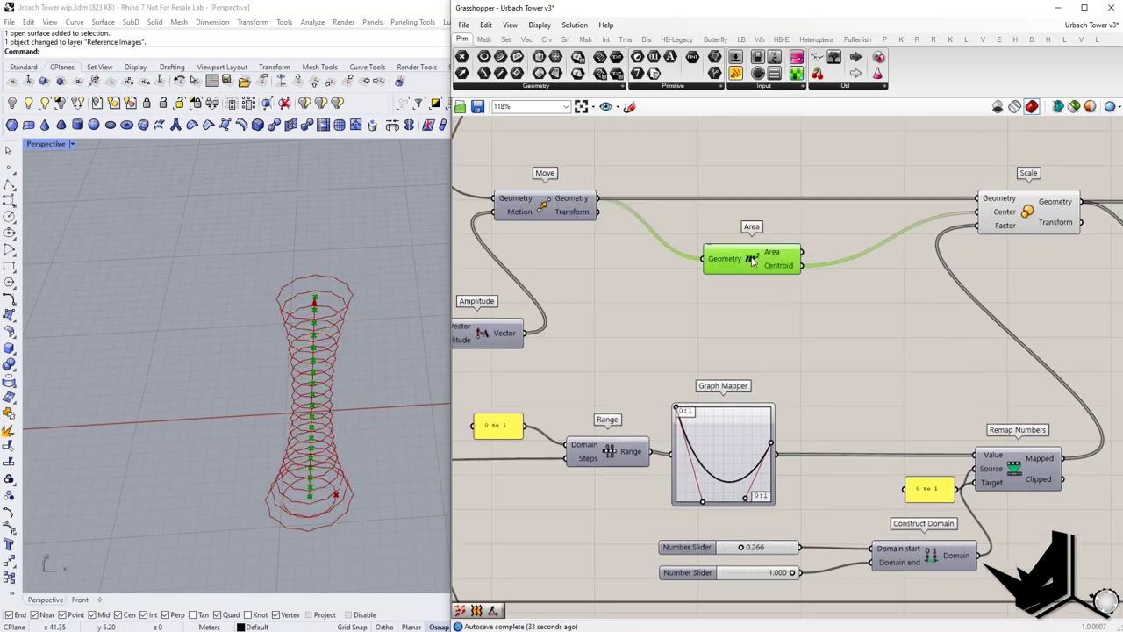
pyautogui.rightClick(751, 257)
pyautogui.click(775, 278)
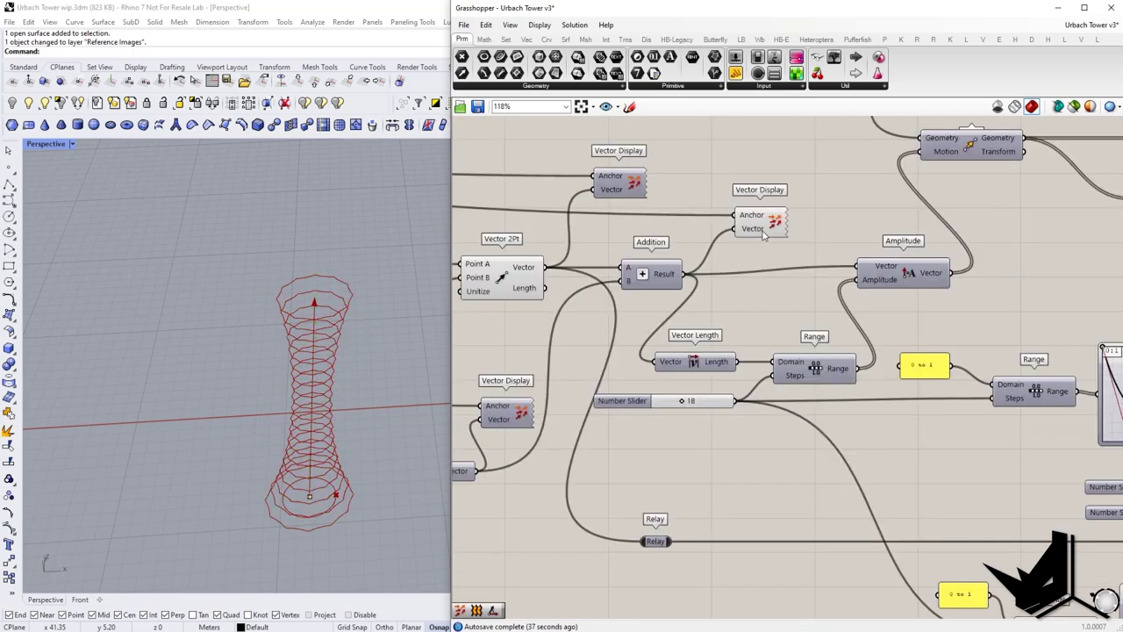
# Turn off the preview of the Vector Display component showing the summed vector from Addition.
pyautogui.click(779, 221)
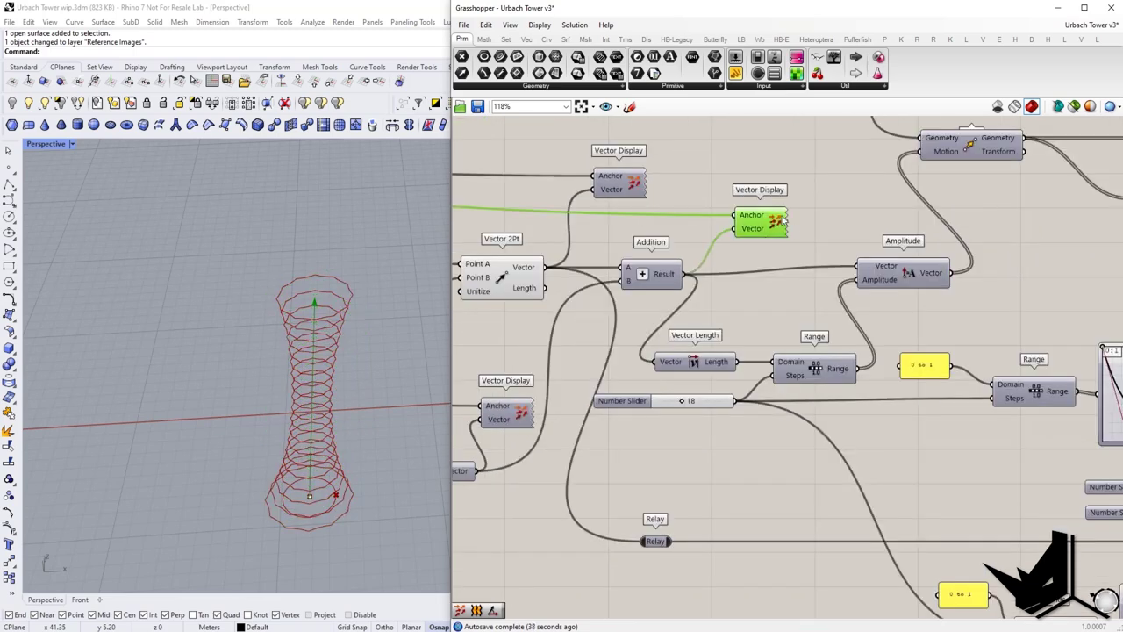
pyautogui.rightClick(779, 222)
pyautogui.click(814, 244)
# Examine the Scale, Area, XY Plane and Rotate components and orbit around the scaled rings.
pyautogui.scroll(-3, 825, 250)
pyautogui.moveTo(995, 270); pyautogui.dragTo(585, 342, button='right')
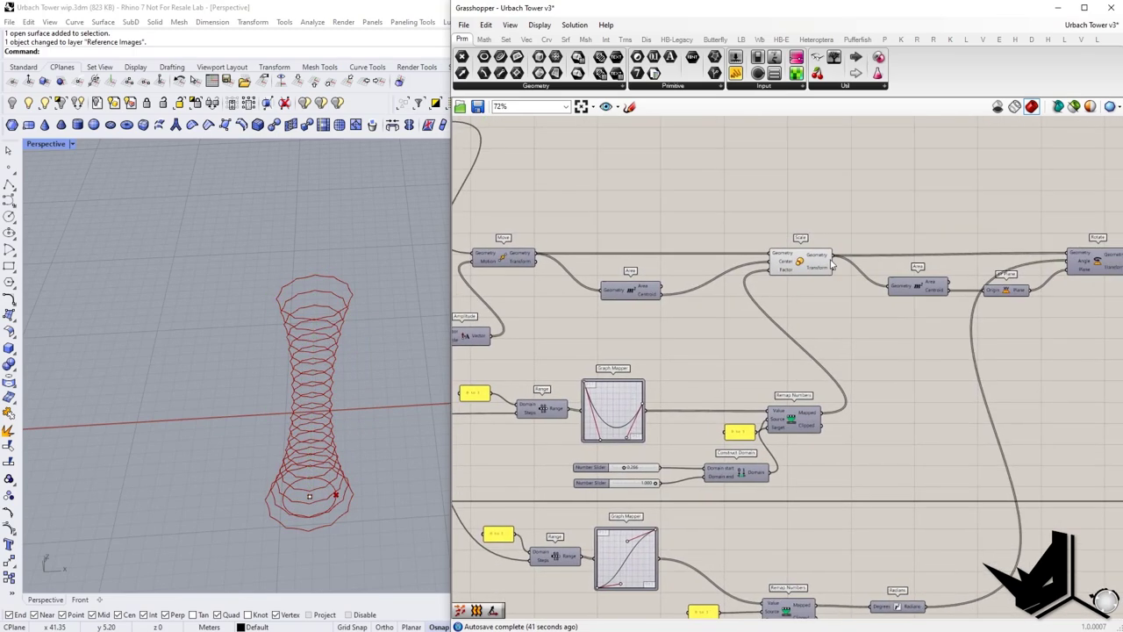
pyautogui.scroll(2, 899, 291)
pyautogui.moveTo(899, 292); pyautogui.dragTo(777, 301, button='right')
pyautogui.moveTo(989, 292); pyautogui.dragTo(870, 286, button='right')
pyautogui.click(930, 257)
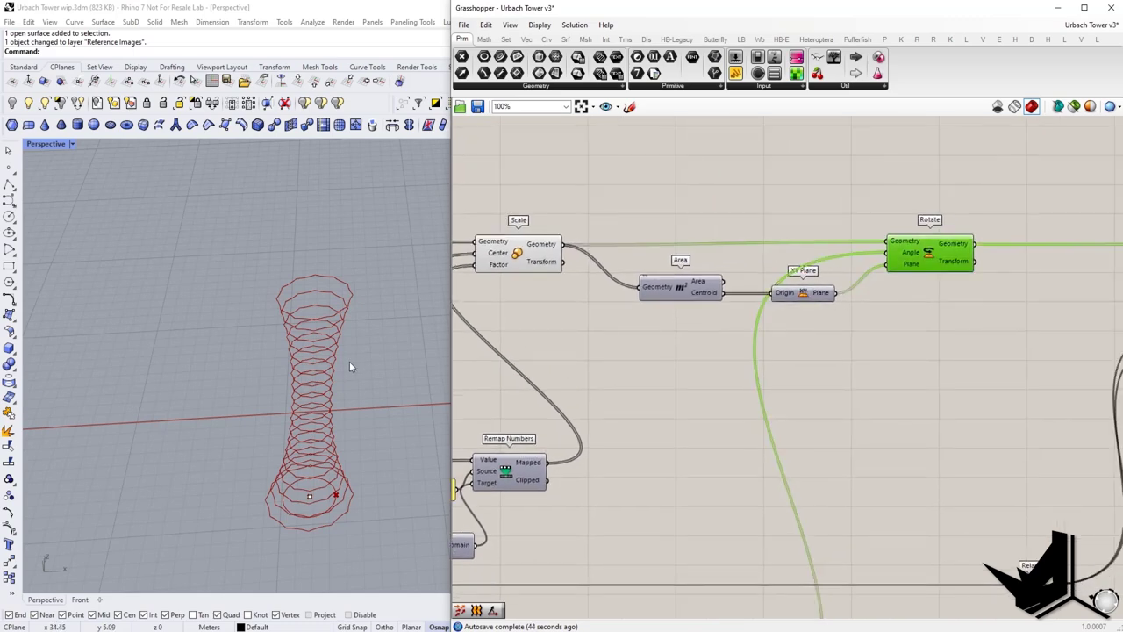
pyautogui.moveTo(350, 364); pyautogui.dragTo(382, 361, button='right')
# Loft the scaled rings with a temporary Loft component to view the tower surface, and delete that component.
pyautogui.moveTo(626, 356); pyautogui.dragTo(719, 407, button='right')
pyautogui.doubleClick(707, 230)
pyautogui.write('loft')
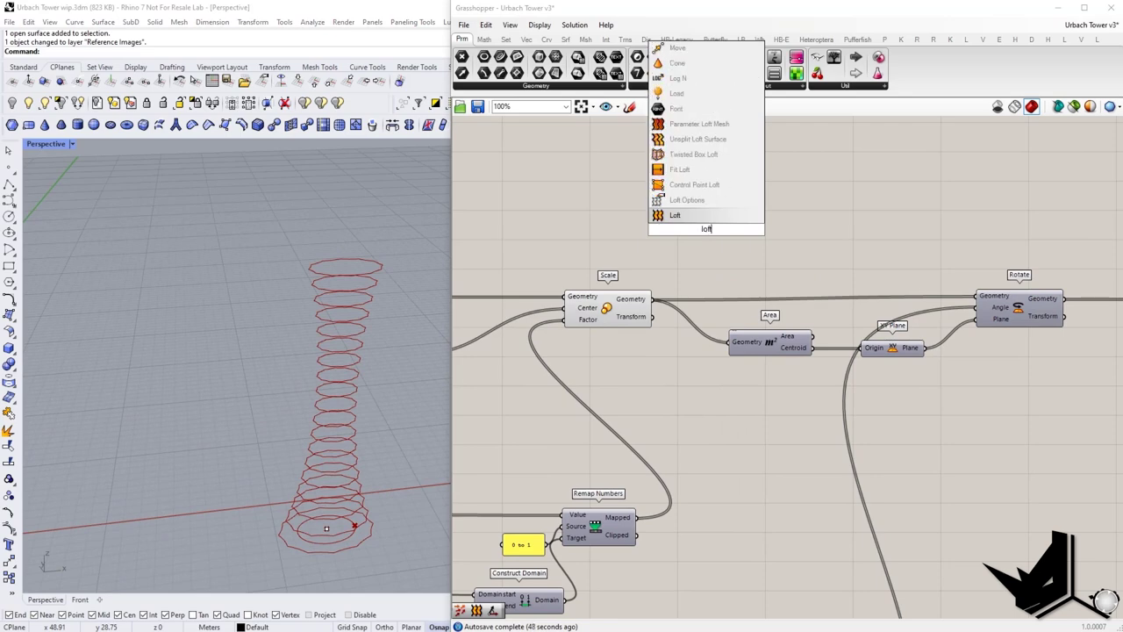
pyautogui.press('Return')
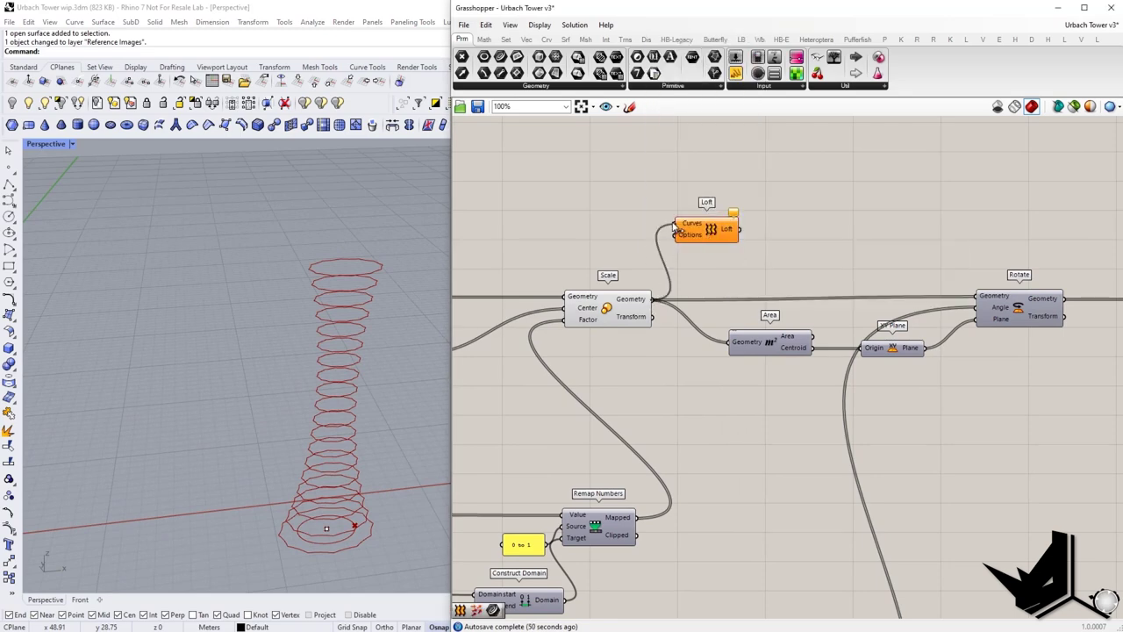
pyautogui.moveTo(674, 227); pyautogui.dragTo(675, 225)
pyautogui.moveTo(345, 381); pyautogui.dragTo(330, 432, button='right')
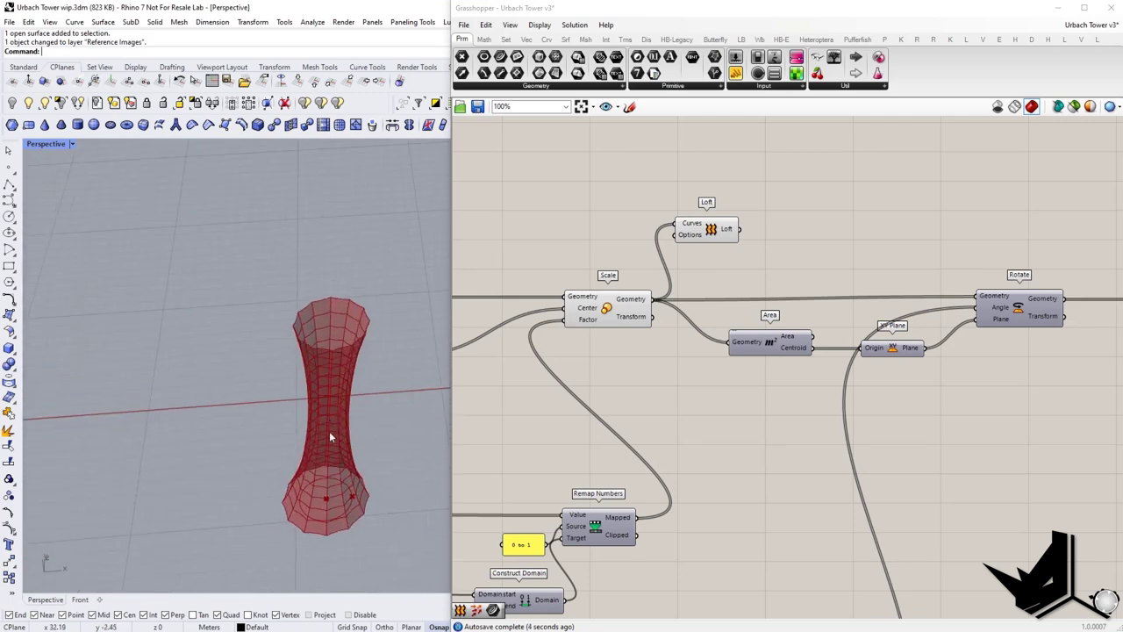
pyautogui.scroll(3, 331, 431)
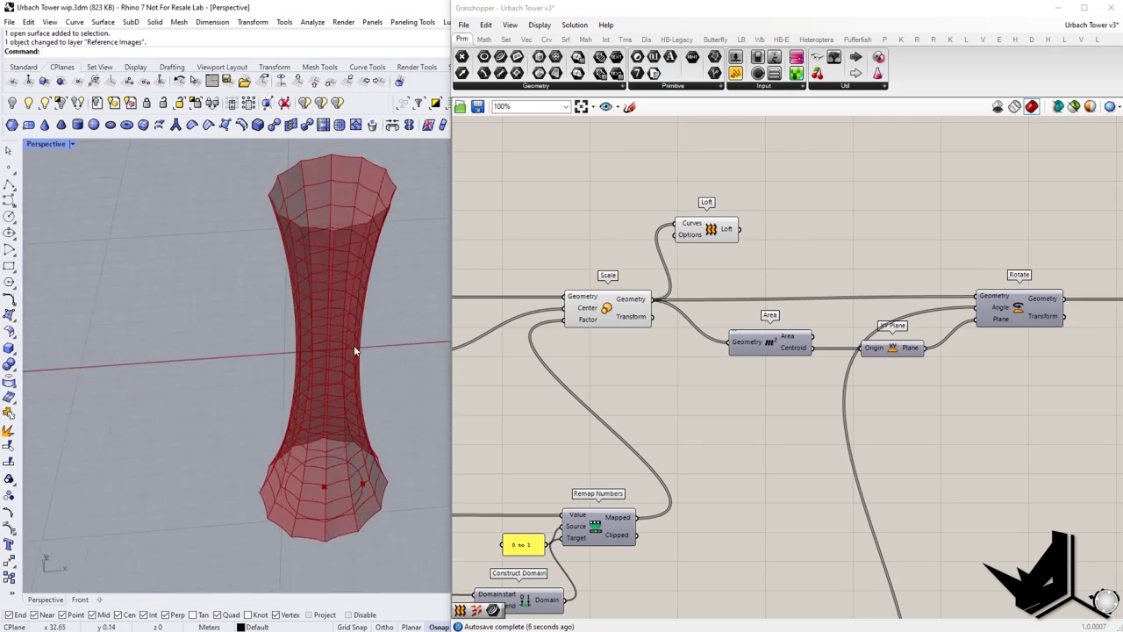
pyautogui.click(695, 230)
pyautogui.press('Delete')
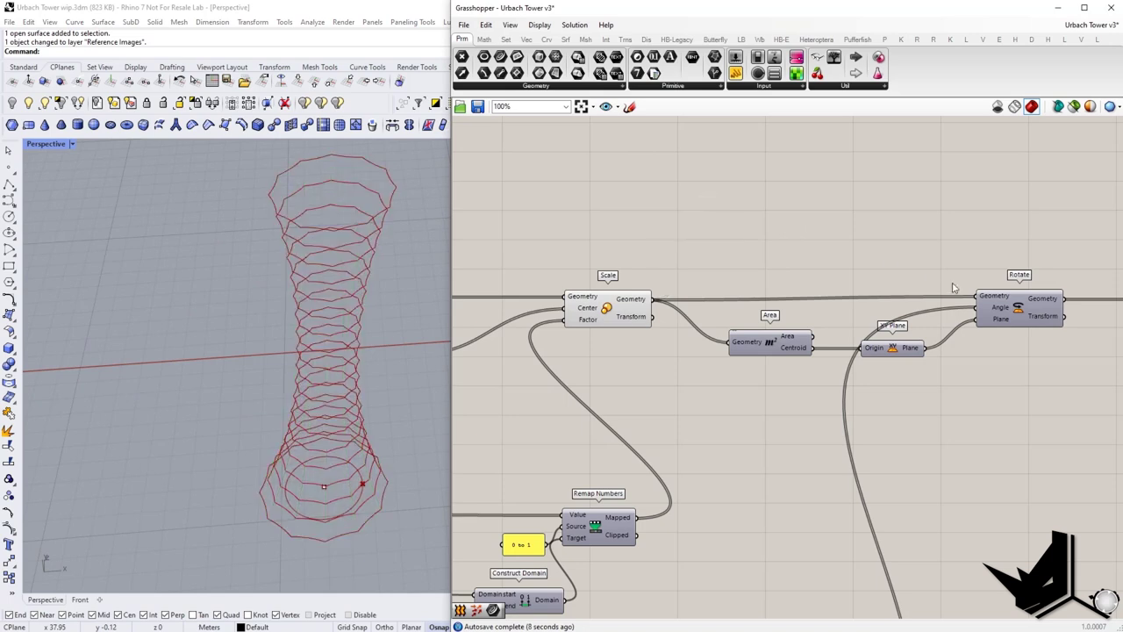
# Turn on the preview of the Area component after Scale and select the XY Plane component it feeds.
pyautogui.moveTo(785, 426); pyautogui.dragTo(741, 399, button='right')
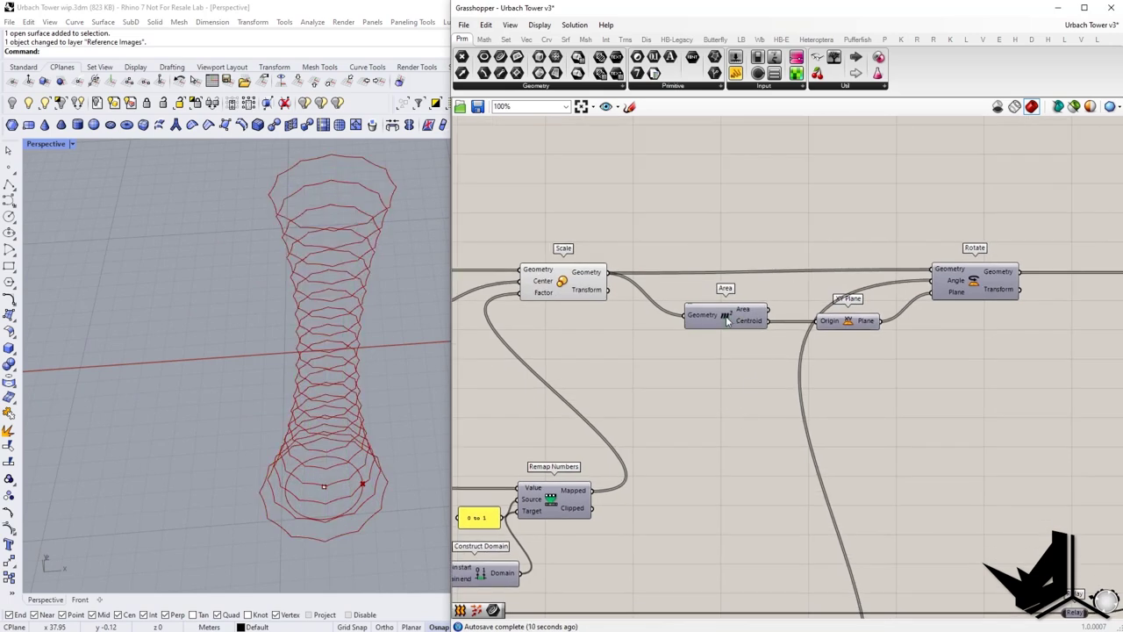
pyautogui.click(726, 317)
pyautogui.moveTo(727, 318); pyautogui.dragTo(725, 317, button='right')
pyautogui.rightClick(722, 318)
pyautogui.click(748, 342)
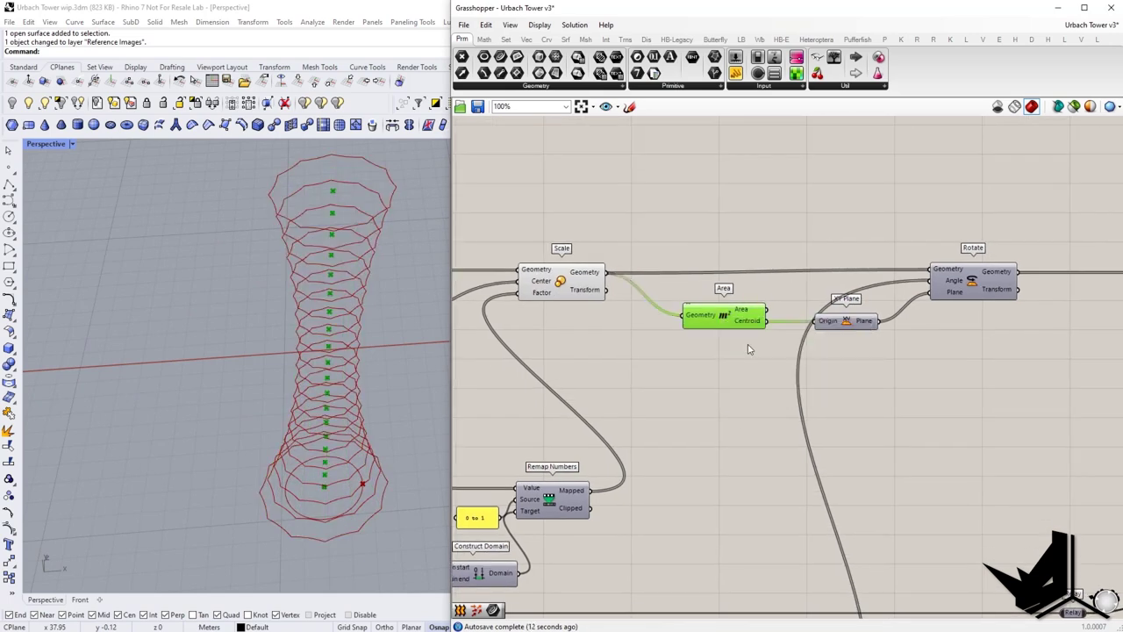
pyautogui.click(847, 323)
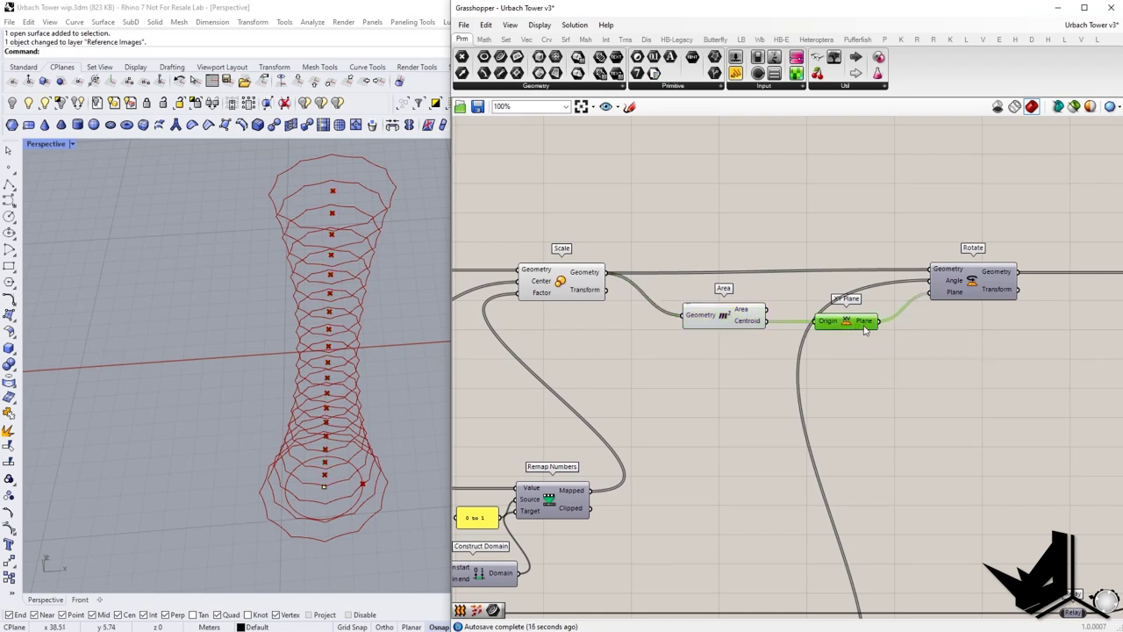
# Turn on the preview of the Rotate component.
pyautogui.click(982, 286)
pyautogui.rightClick(976, 284)
pyautogui.click(994, 304)
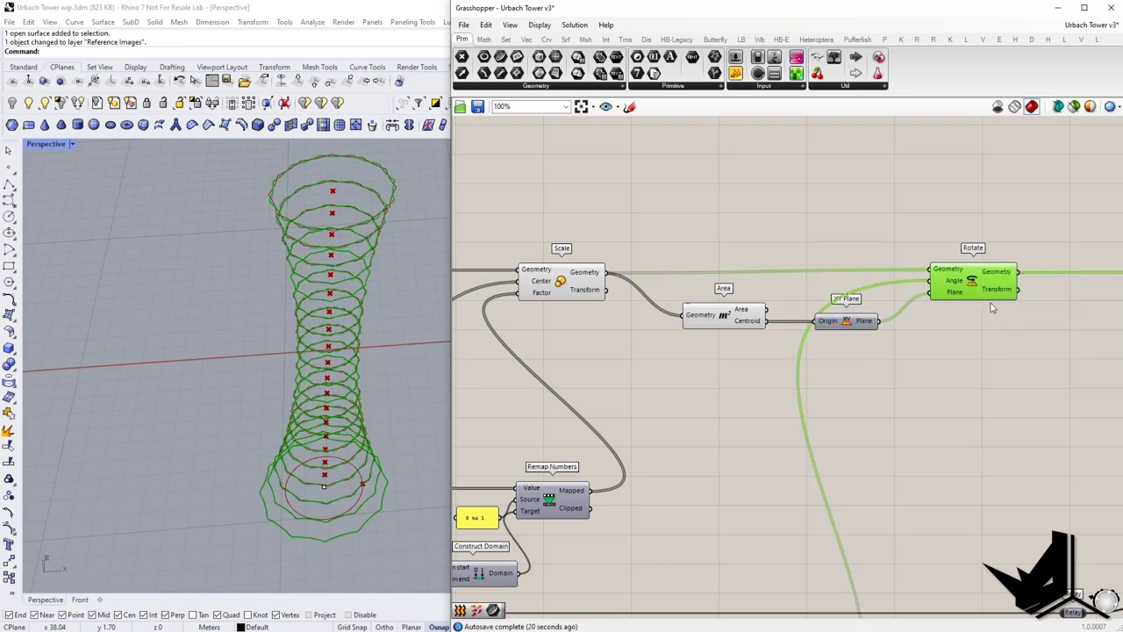
# Compare the rotated rings with the unrotated ones up close, from the base to the top of the tower.
pyautogui.scroll(2, 308, 235)
pyautogui.scroll(5, 266, 202)
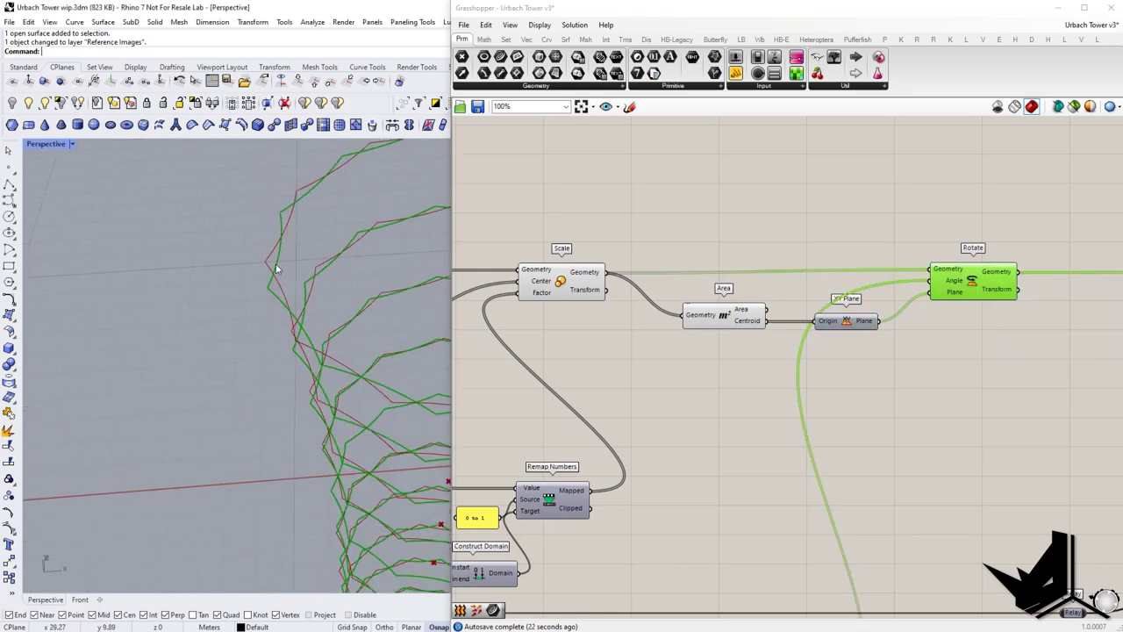
pyautogui.scroll(-6, 282, 268)
pyautogui.scroll(3, 343, 474)
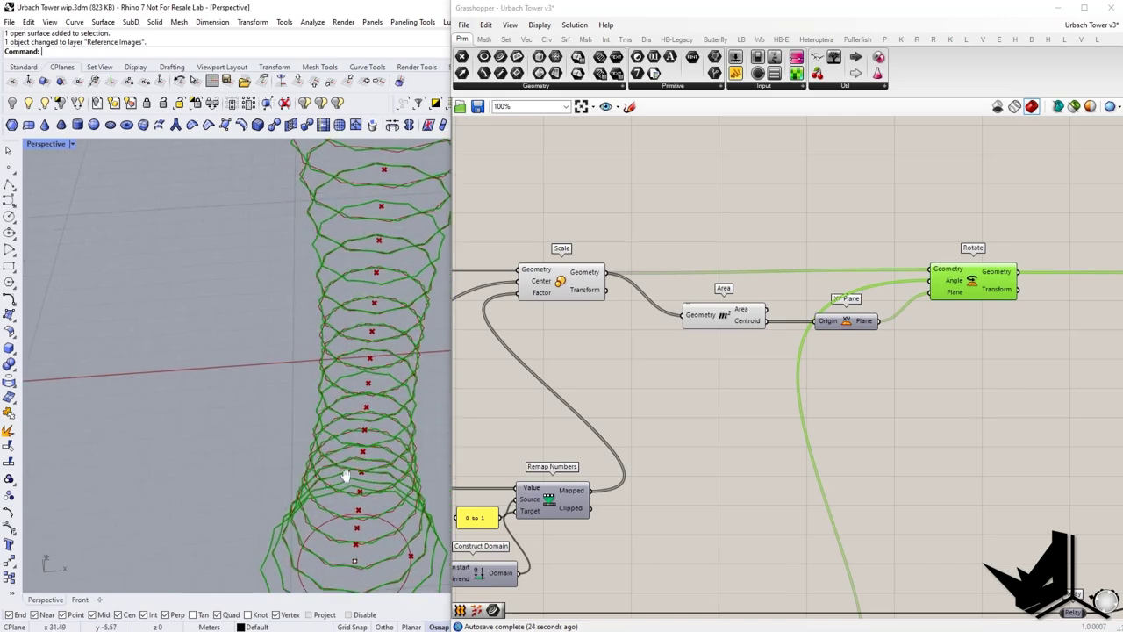
pyautogui.scroll(-2, 338, 469)
pyautogui.scroll(5, 265, 454)
pyautogui.scroll(3, 259, 430)
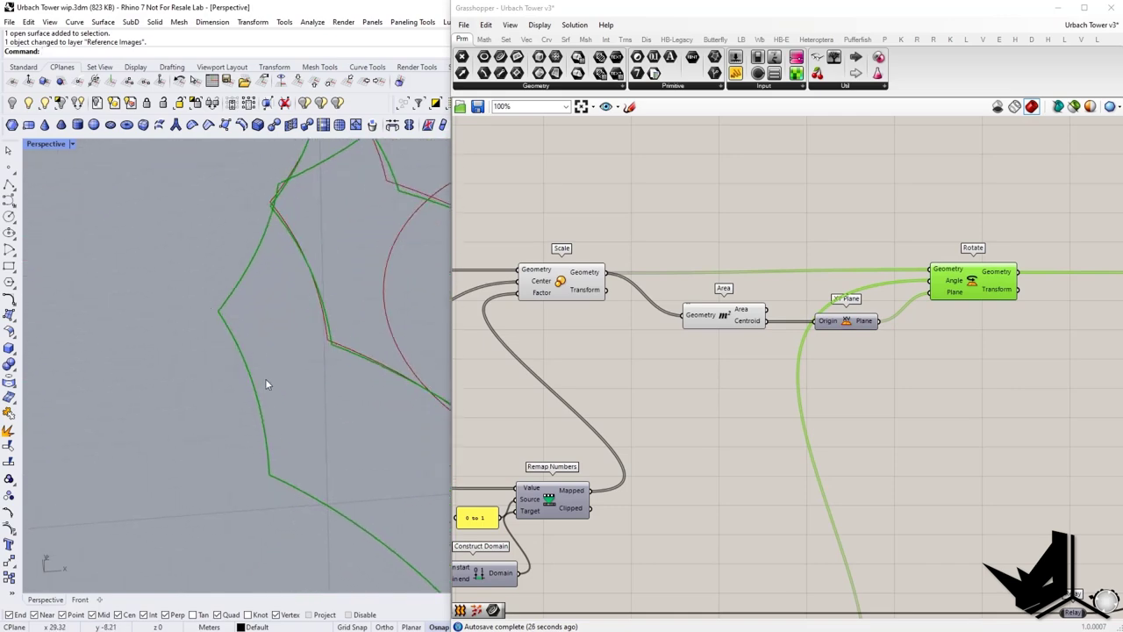
pyautogui.keyDown('shift'); pyautogui.moveTo(310, 321); pyautogui.dragTo(285, 409, button='right'); pyautogui.keyUp('shift')
pyautogui.scroll(-3, 298, 360)
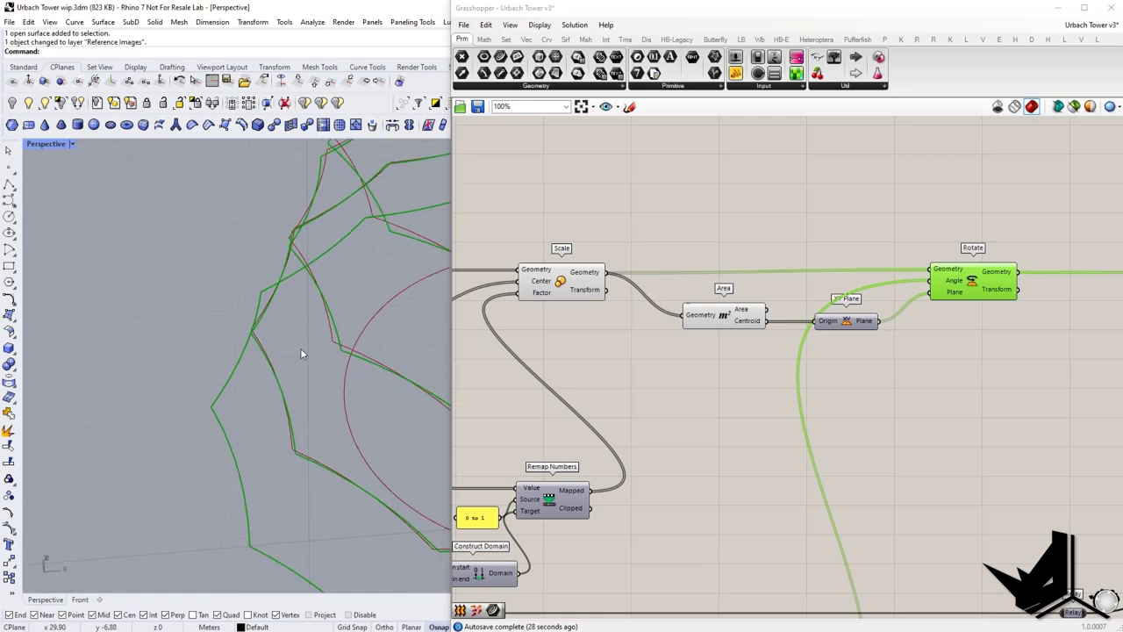
pyautogui.keyDown('shift'); pyautogui.moveTo(300, 347); pyautogui.dragTo(297, 439, button='right'); pyautogui.keyUp('shift')
pyautogui.scroll(-3, 297, 367)
pyautogui.scroll(-14, 323, 255)
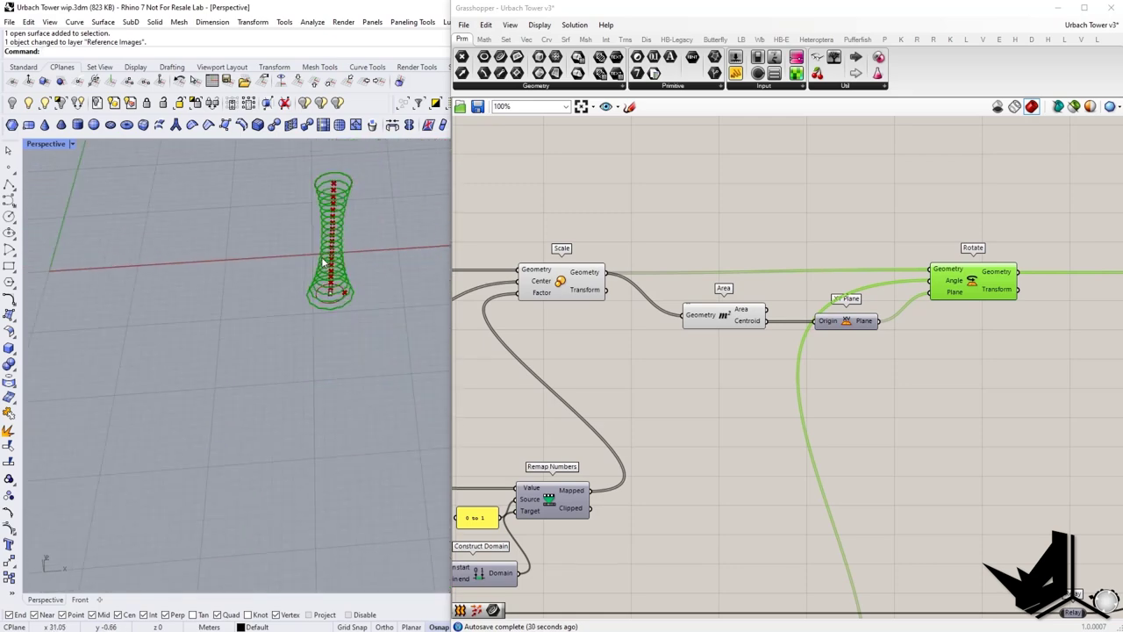
# Examine the lower Range, Graph Mapper, Remap Numbers and Radians branch that drives the Rotate angle.
pyautogui.middleClick(744, 473)
pyautogui.scroll(-6, 811, 367)
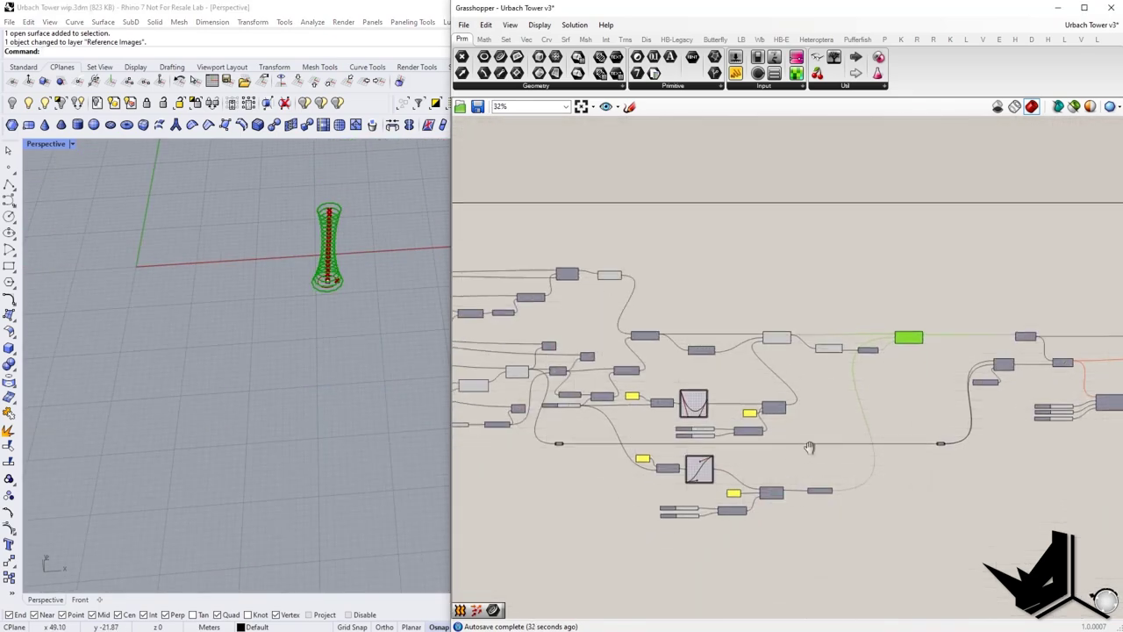
pyautogui.moveTo(567, 349); pyautogui.dragTo(985, 511)
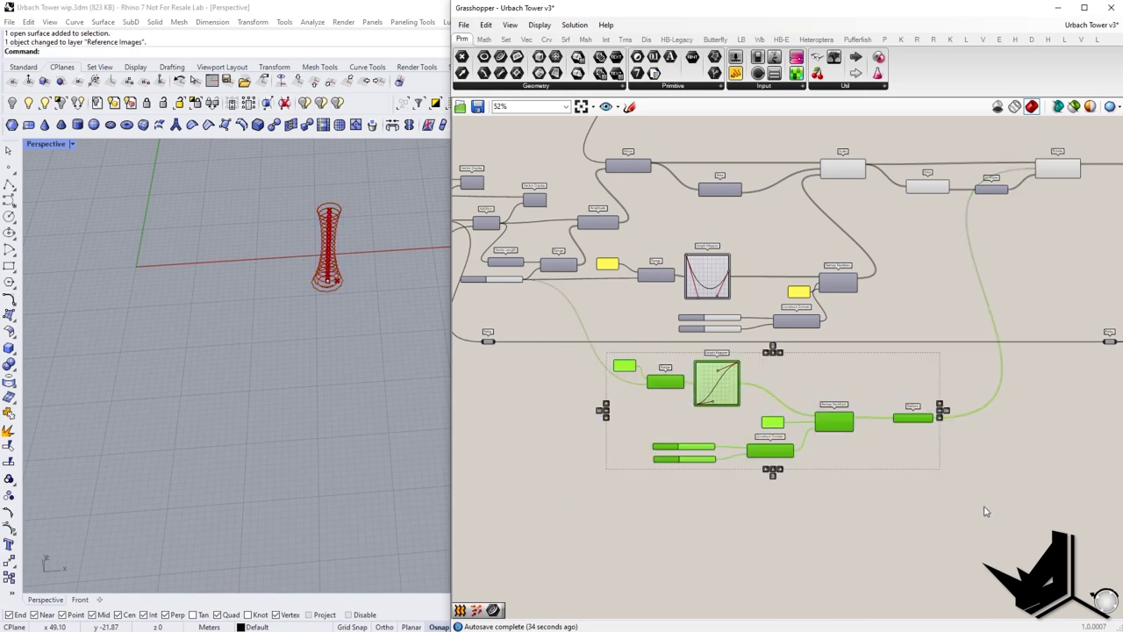
pyautogui.scroll(5, 752, 352)
pyautogui.click(865, 405)
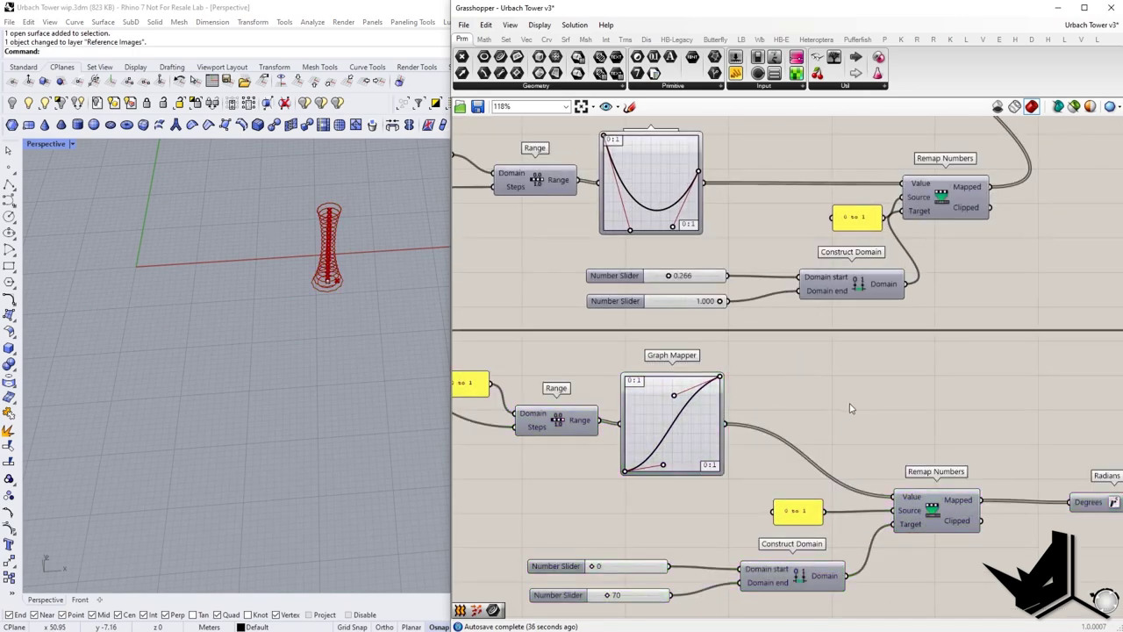
# Select the slider that sets the step count and trace its wires to the Range components of the scaling and rotation branches.
pyautogui.scroll(-4, 849, 404)
pyautogui.scroll(4, 637, 400)
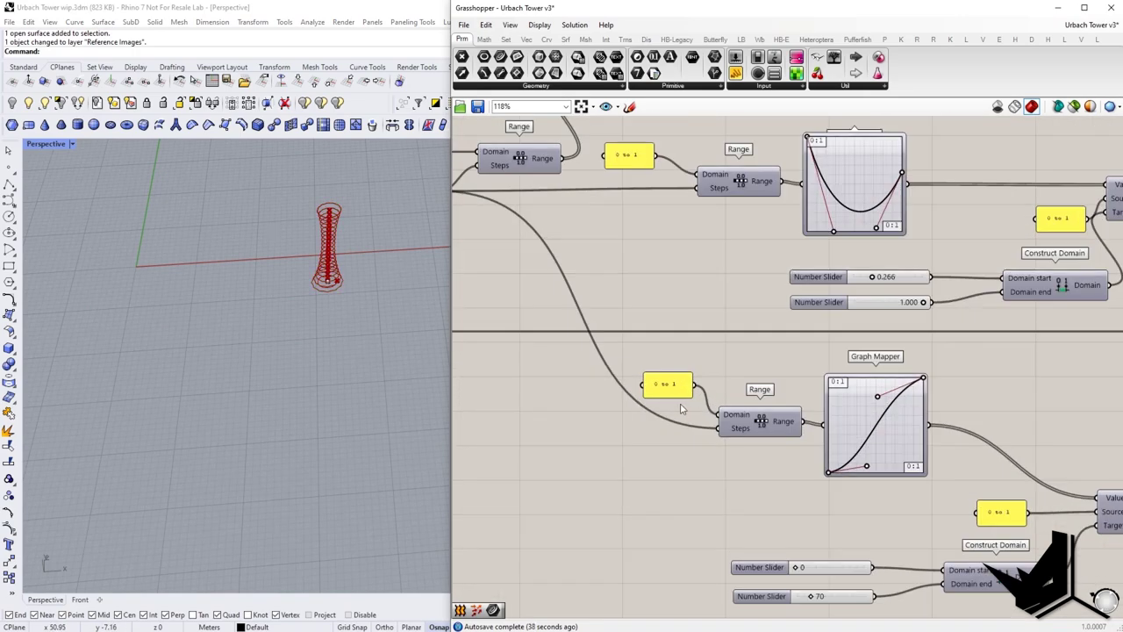
pyautogui.moveTo(661, 375); pyautogui.dragTo(990, 470, button='right')
pyautogui.scroll(2, 737, 291)
pyautogui.click(741, 293)
pyautogui.moveTo(795, 391); pyautogui.dragTo(607, 394, button='right')
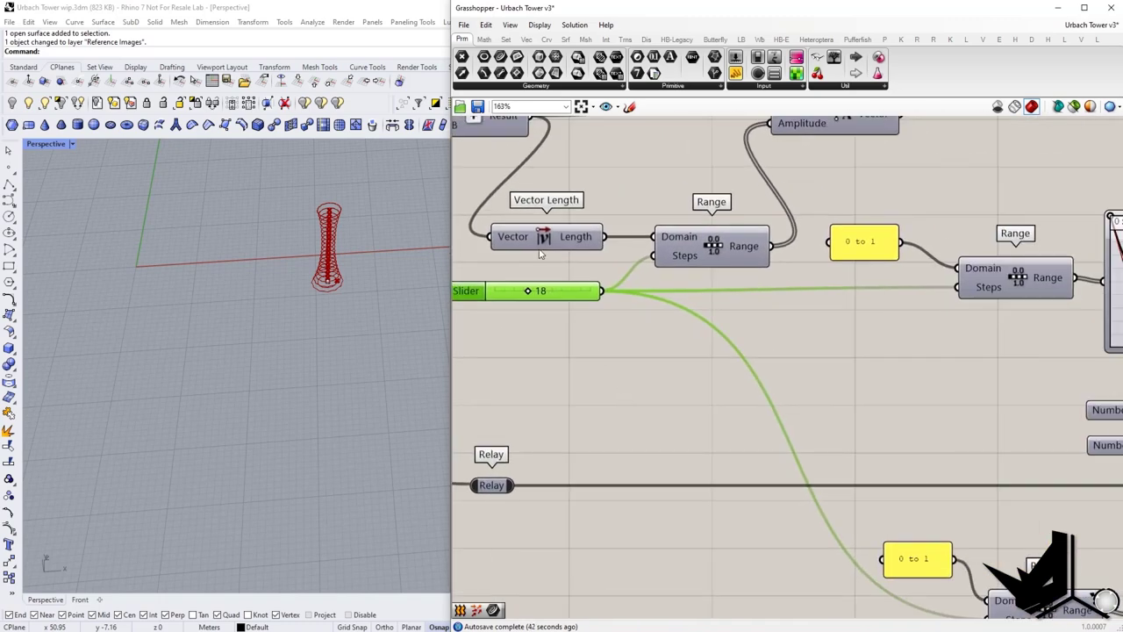
pyautogui.scroll(7, 348, 212)
pyautogui.moveTo(781, 336); pyautogui.dragTo(560, 307, button='right')
pyautogui.scroll(-5, 560, 307)
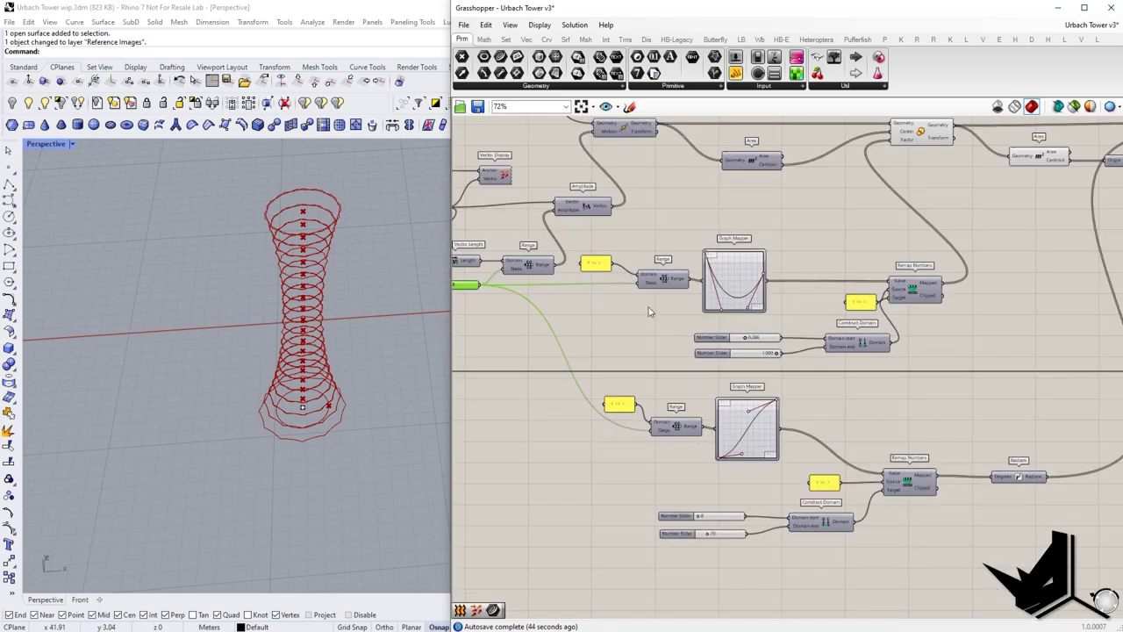
# Examine how the lower Graph Mapper and the 0 to 70 Construct Domain feed Remap Numbers and the Radians component.
pyautogui.moveTo(848, 424); pyautogui.dragTo(921, 478, button='right')
pyautogui.scroll(3, 774, 331)
pyautogui.scroll(-3, 781, 338)
pyautogui.moveTo(872, 408); pyautogui.dragTo(779, 251, button='right')
pyautogui.scroll(3, 884, 391)
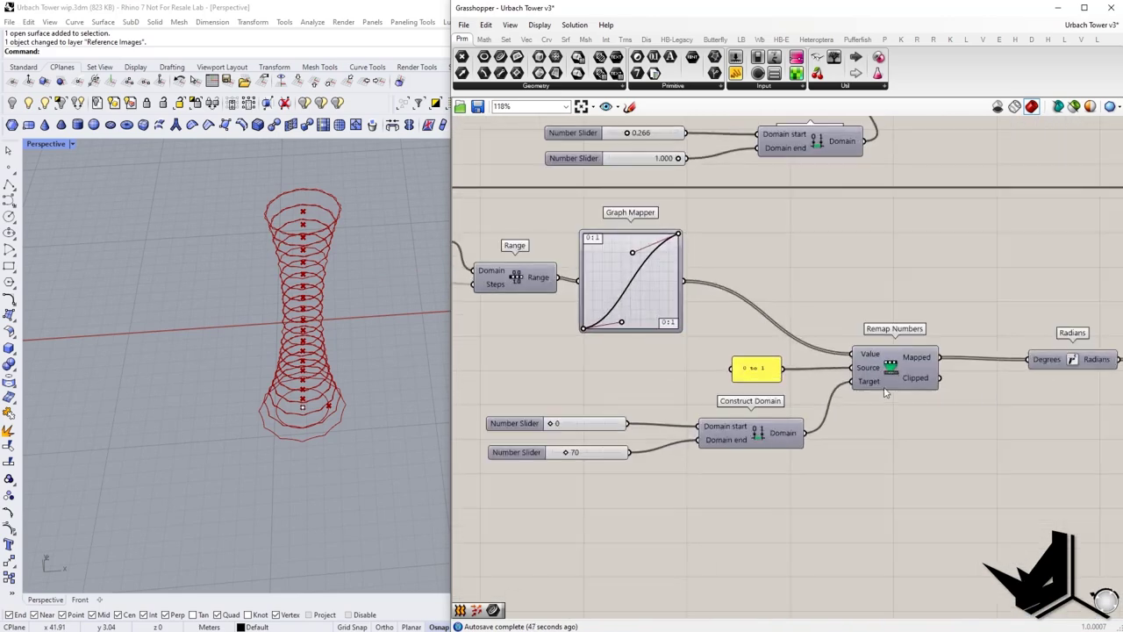
pyautogui.moveTo(986, 395); pyautogui.dragTo(913, 397, button='right')
pyautogui.moveTo(661, 458); pyautogui.dragTo(757, 471, button='right')
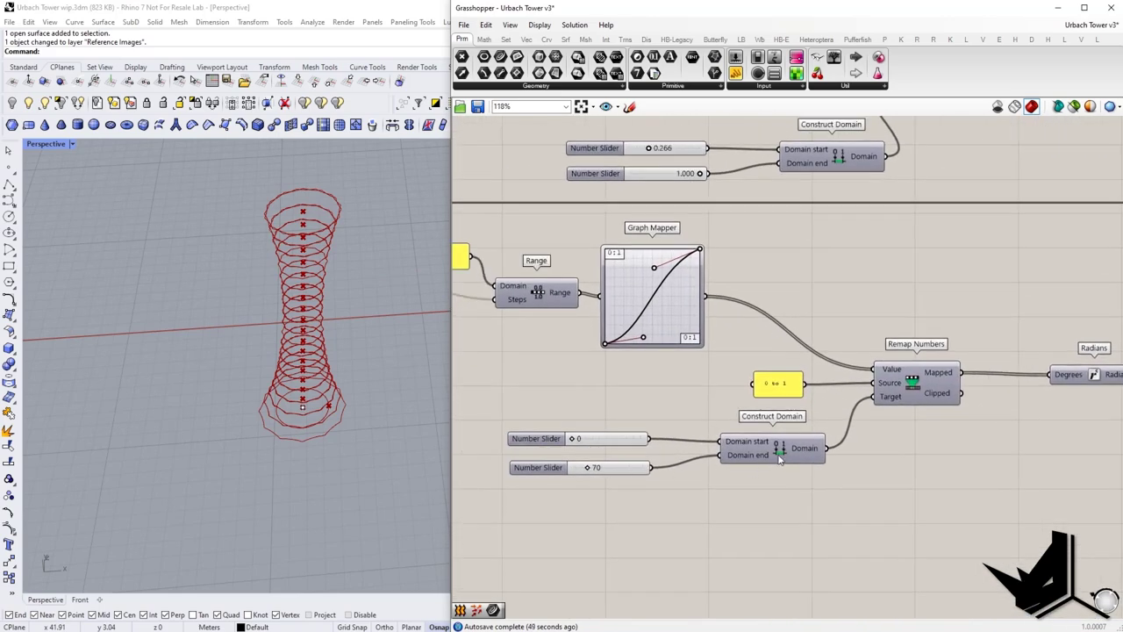
pyautogui.moveTo(949, 459); pyautogui.dragTo(702, 478, button='right')
pyautogui.moveTo(818, 400); pyautogui.dragTo(800, 446, button='right')
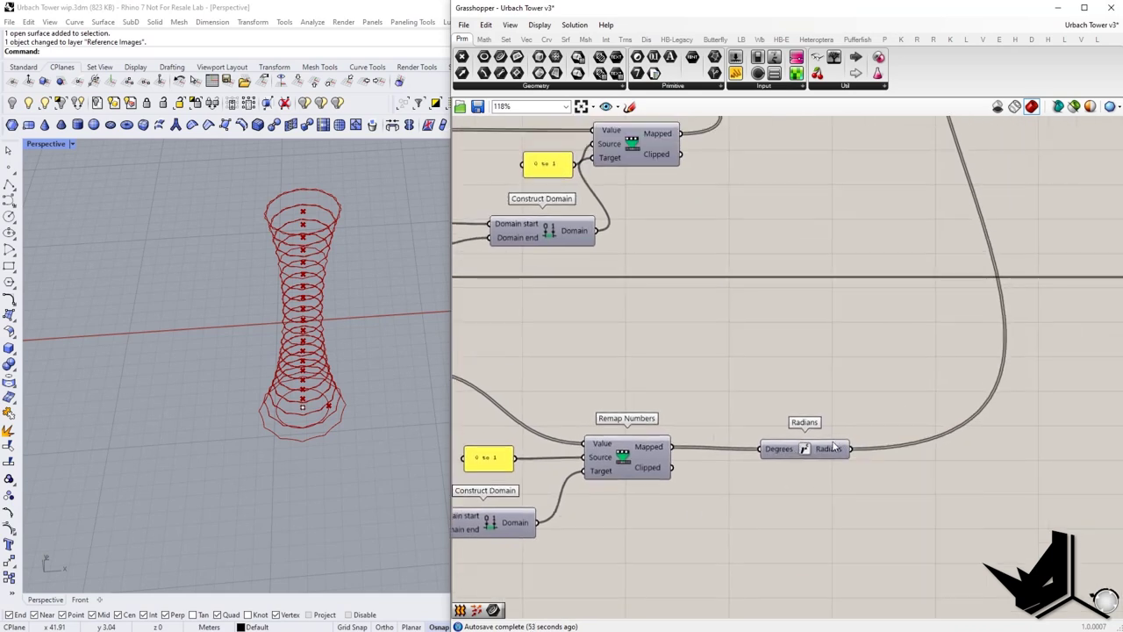
# Trace the Radians output into the Angle input of Rotate, selecting the Scale and Rotate components to compare their rings.
pyautogui.click(807, 454)
pyautogui.click(832, 484)
pyautogui.scroll(-5, 814, 468)
pyautogui.scroll(3, 906, 248)
pyautogui.scroll(2, 956, 246)
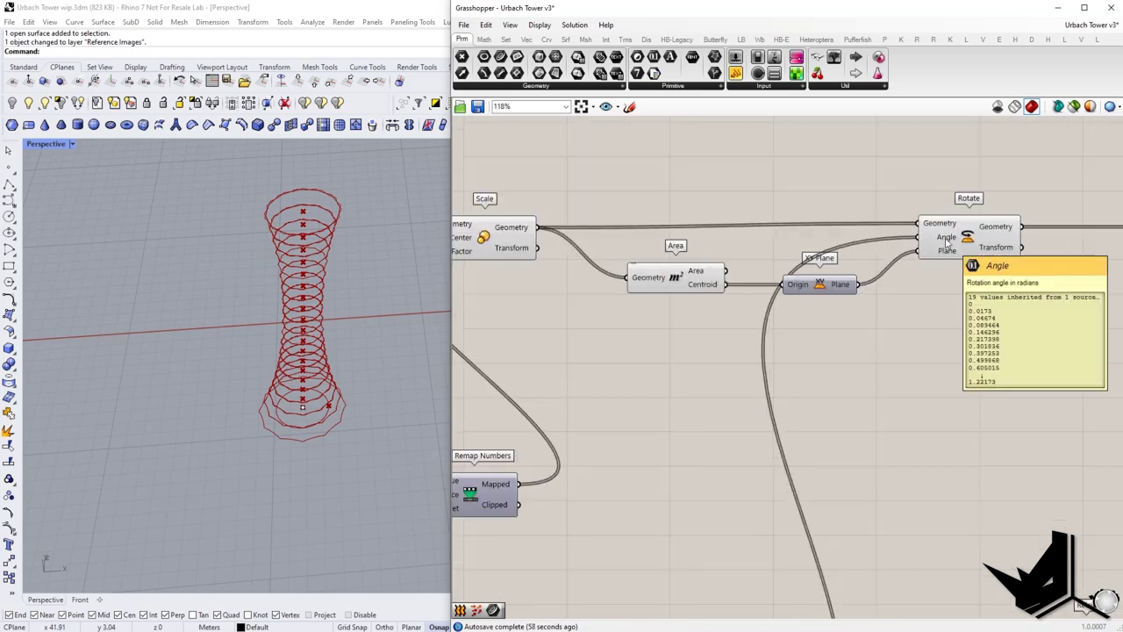
pyautogui.click(972, 240)
pyautogui.moveTo(679, 251); pyautogui.dragTo(946, 279, button='right')
pyautogui.click(731, 247)
pyautogui.moveTo(994, 397); pyautogui.dragTo(532, 407, button='right')
pyautogui.click(773, 270)
# Turn on the preview of the Loft component and select it to highlight the lofted tower surface.
pyautogui.moveTo(875, 394); pyautogui.dragTo(507, 457, button='right')
pyautogui.click(842, 336)
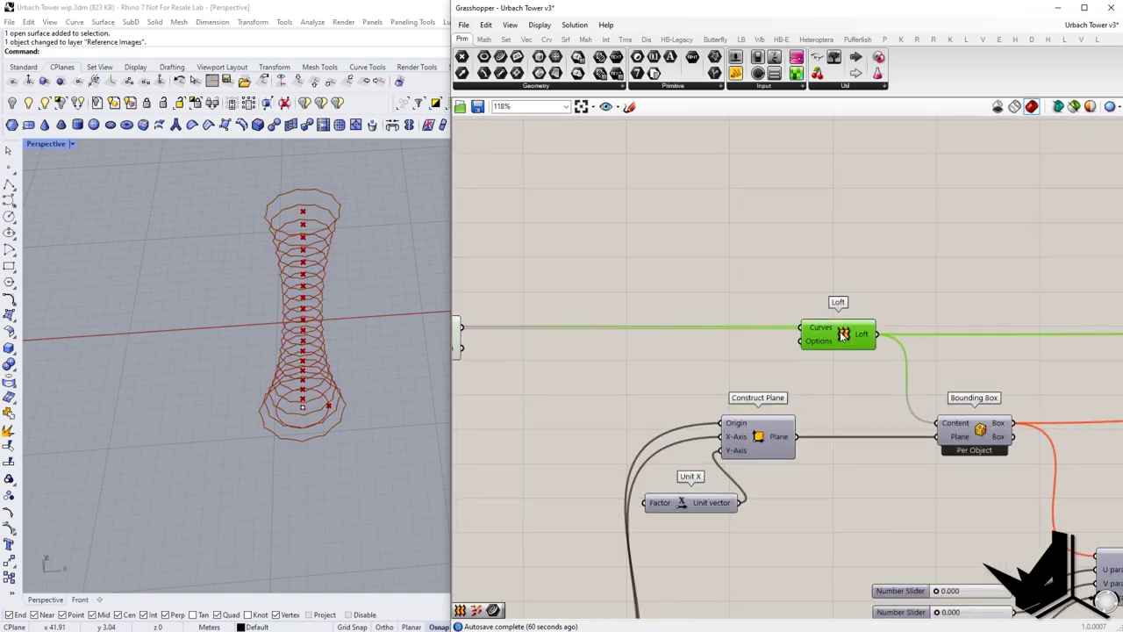
pyautogui.rightClick(842, 333)
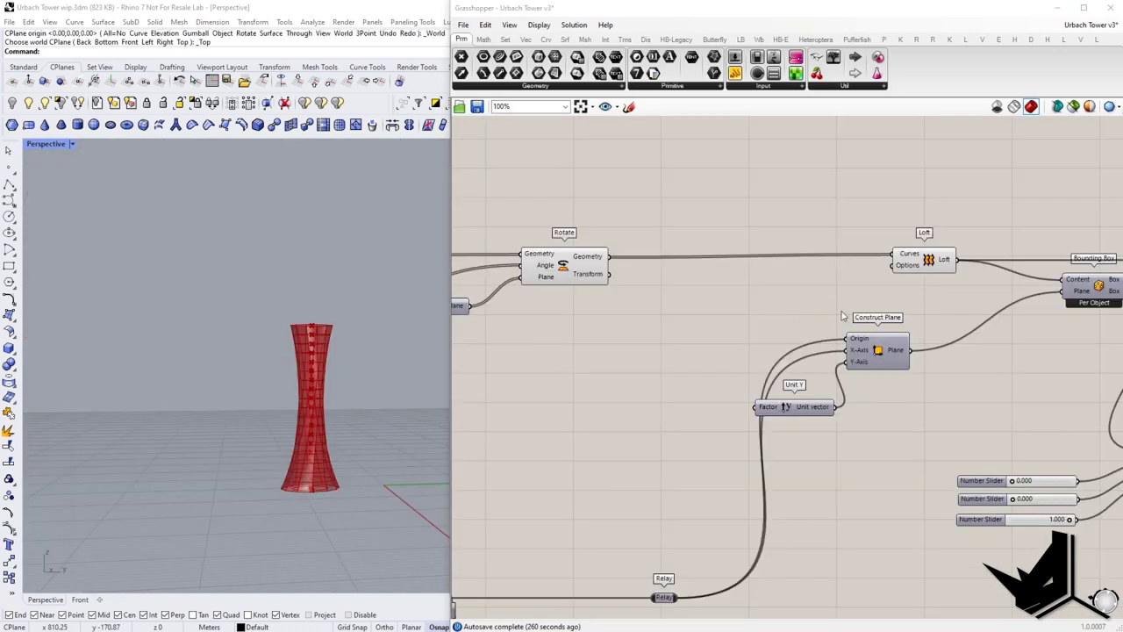
pyautogui.moveTo(804, 271); pyautogui.dragTo(521, 275, button='right')
pyautogui.click(634, 262)
pyautogui.moveTo(351, 389); pyautogui.dragTo(326, 366, button='right')
# Select the group of components running from Bounding Box and Evaluate Box through to Shear Angle.
pyautogui.scroll(-3, 759, 361)
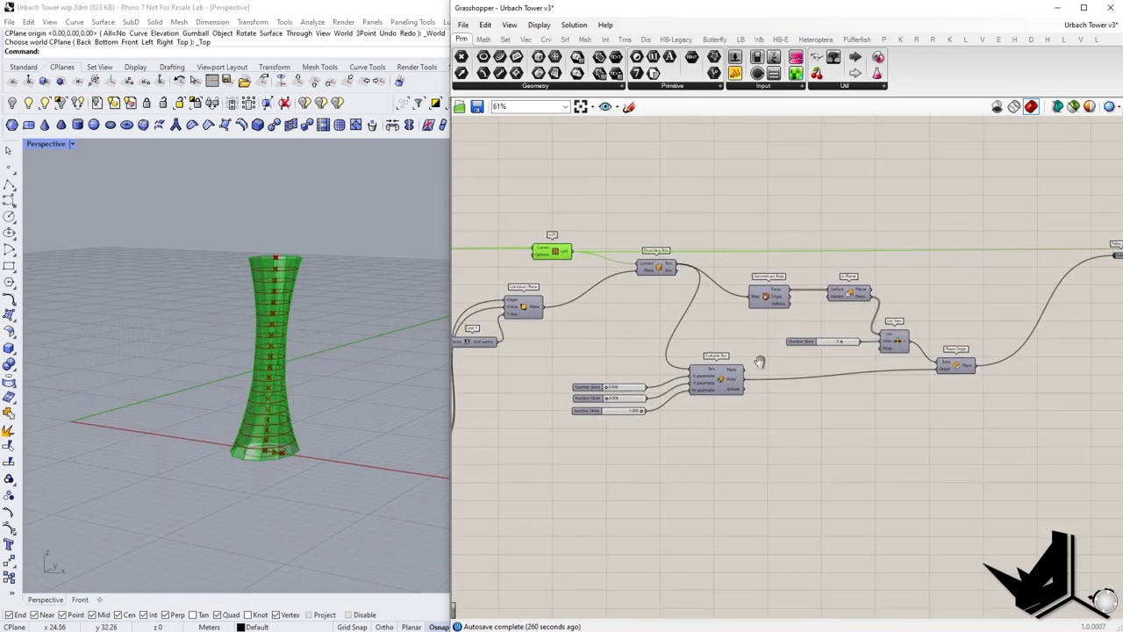
pyautogui.moveTo(760, 361); pyautogui.dragTo(762, 361, button='right')
pyautogui.moveTo(956, 329); pyautogui.dragTo(757, 338, button='right')
pyautogui.moveTo(998, 290); pyautogui.dragTo(852, 328, button='right')
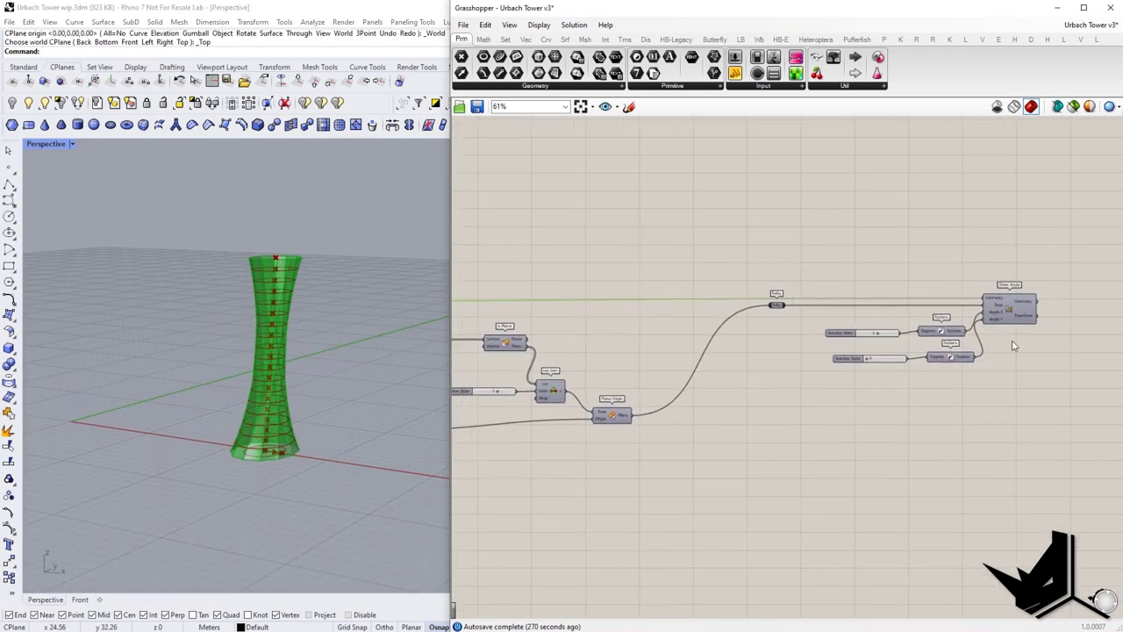
pyautogui.moveTo(715, 297); pyautogui.dragTo(825, 290, button='right')
pyautogui.scroll(-3, 636, 281)
pyautogui.moveTo(473, 226); pyautogui.dragTo(1003, 422)
# Capture the perspective view, mark the ends of the tower on the temporary overlay, and discard the capture.
pyautogui.click(327, 261)
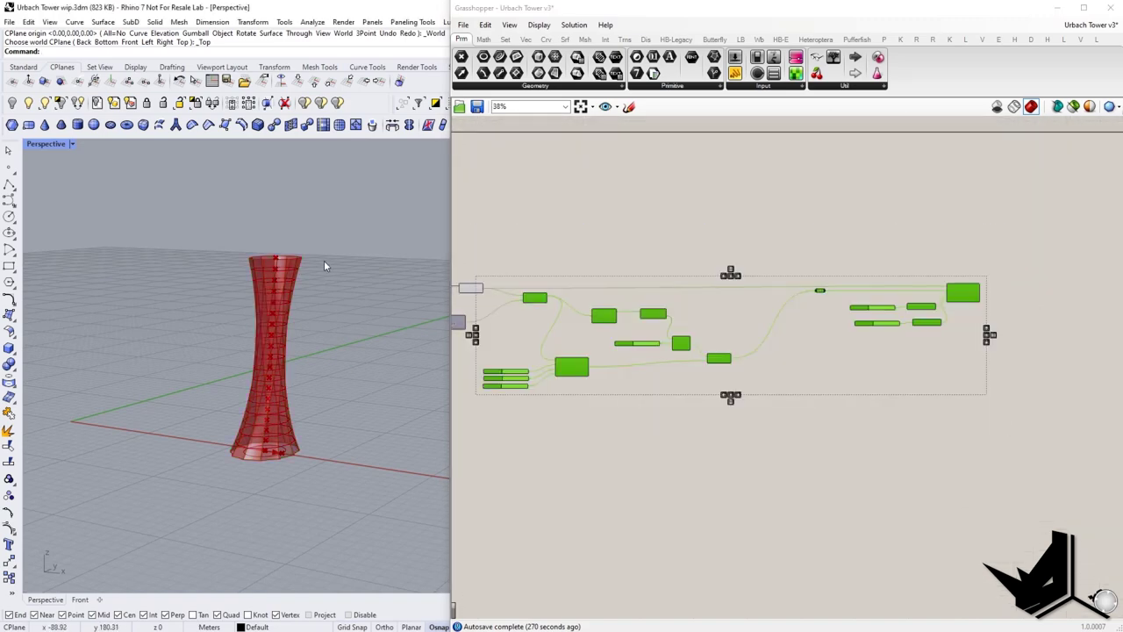
pyautogui.press('Print')
pyautogui.moveTo(84, 182); pyautogui.dragTo(434, 532)
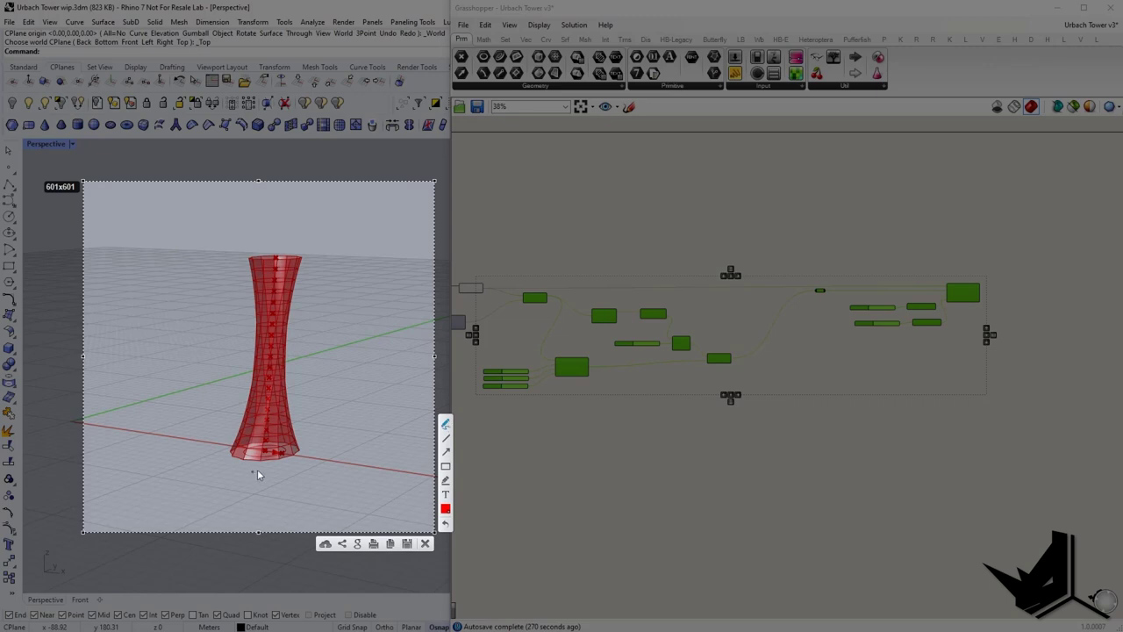
pyautogui.moveTo(289, 260); pyautogui.dragTo(293, 239)
pyautogui.moveTo(258, 437); pyautogui.dragTo(251, 466)
pyautogui.moveTo(286, 243); pyautogui.dragTo(296, 239)
pyautogui.moveTo(242, 451); pyautogui.dragTo(264, 465)
pyautogui.press('Escape')
# Examine the Shear Angle component with its two Radians converters and angle sliders up close.
pyautogui.moveTo(894, 287); pyautogui.dragTo(947, 294, button='right')
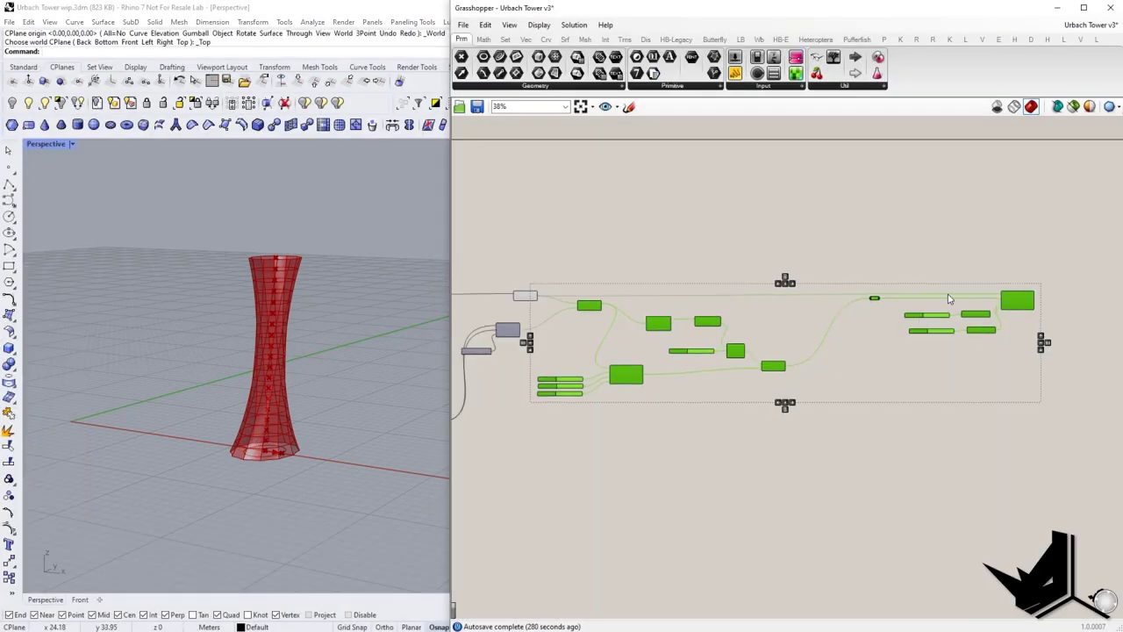
pyautogui.scroll(5, 1018, 275)
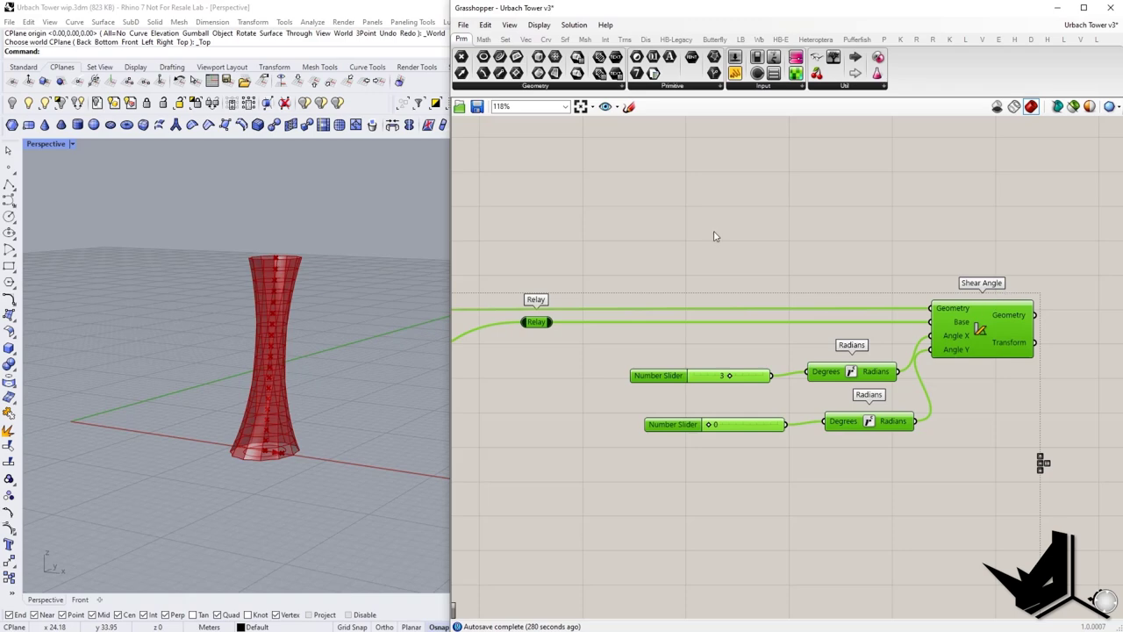
pyautogui.scroll(-5, 715, 236)
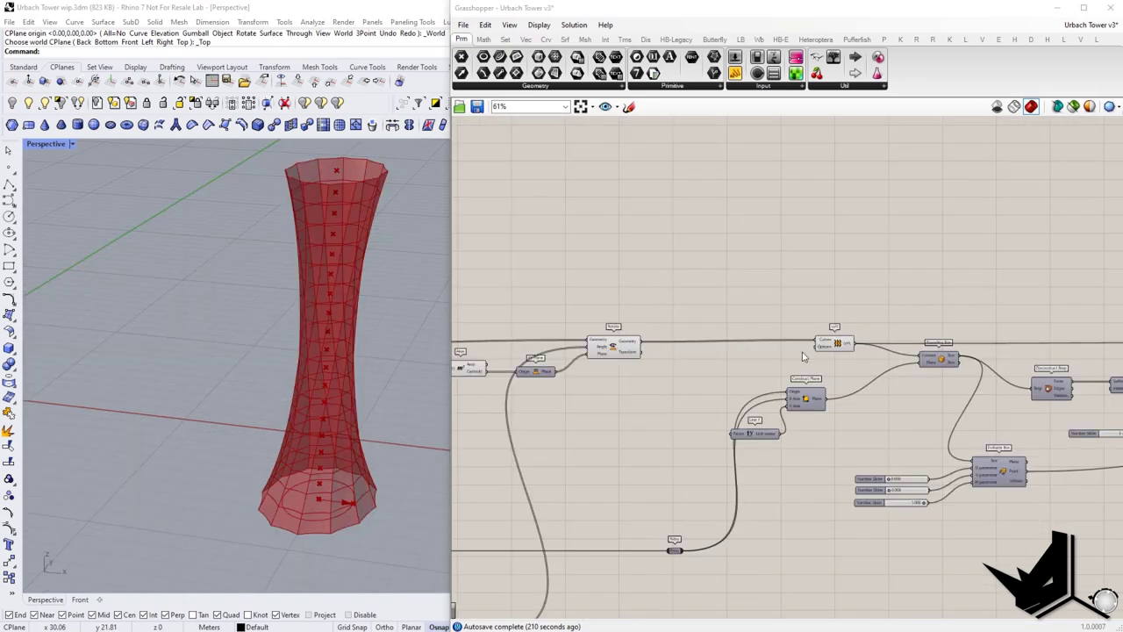
# Select the Loft component and trace the chain from its output through Bounding Box to the Shear Angle component.
pyautogui.moveTo(836, 344); pyautogui.dragTo(792, 330, button='right')
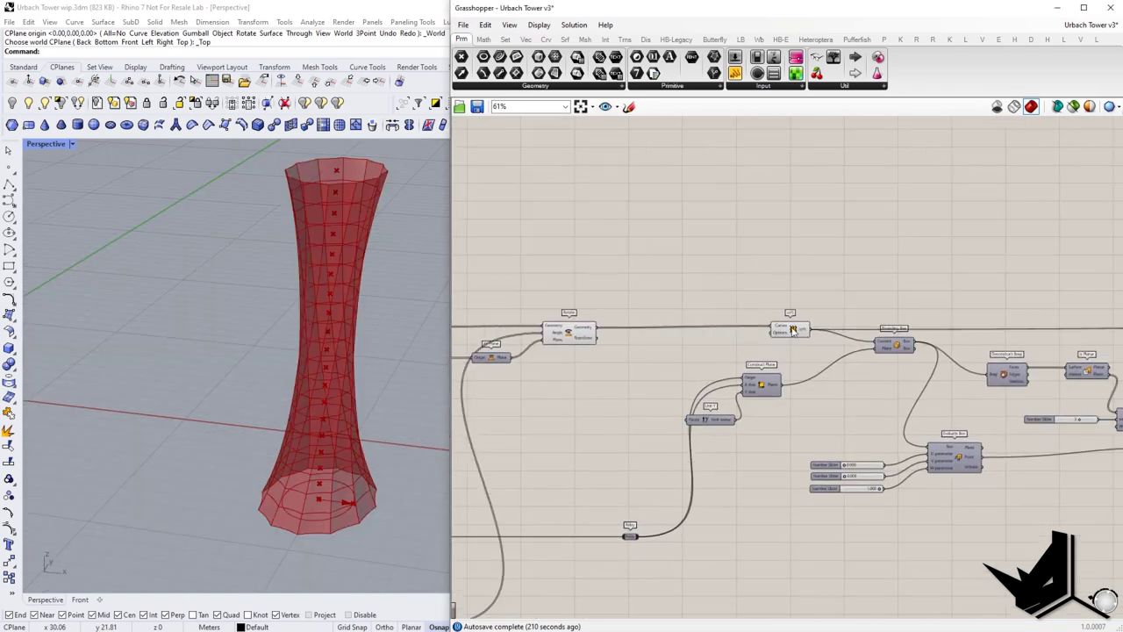
pyautogui.click(793, 330)
pyautogui.moveTo(855, 377); pyautogui.dragTo(452, 348, button='right')
pyautogui.scroll(3, 652, 349)
pyautogui.scroll(-2, 652, 353)
pyautogui.moveTo(1044, 357); pyautogui.dragTo(739, 363, button='right')
pyautogui.moveTo(594, 352); pyautogui.dragTo(854, 340, button='right')
pyautogui.scroll(-3, 854, 340)
pyautogui.moveTo(1107, 288); pyautogui.dragTo(927, 293, button='right')
pyautogui.scroll(4, 926, 293)
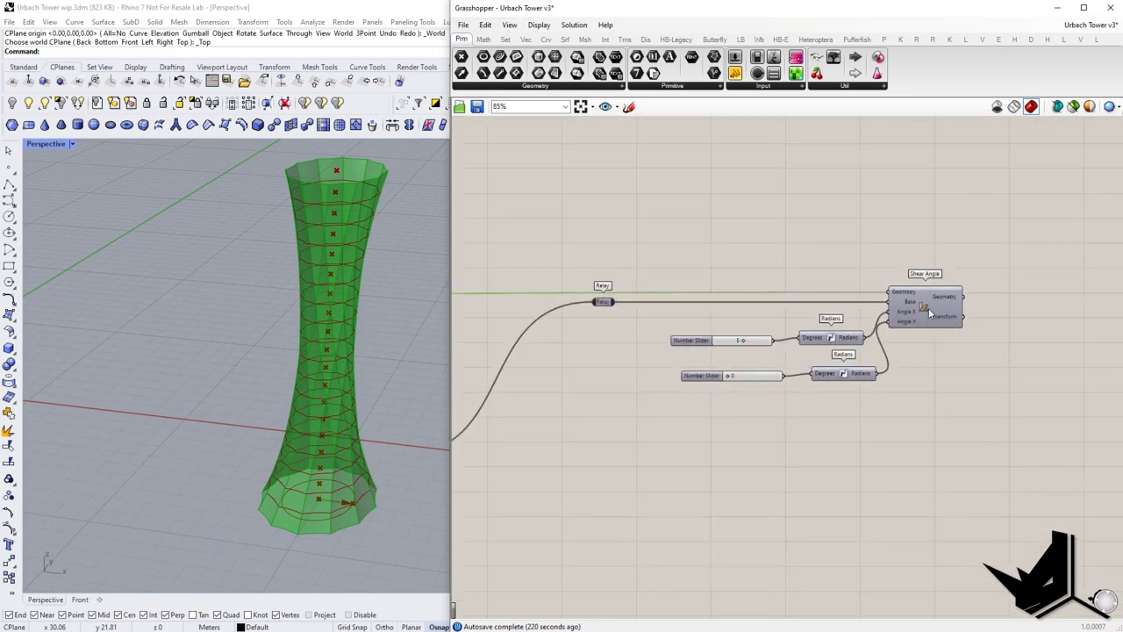
pyautogui.scroll(4, 934, 281)
pyautogui.scroll(-5, 934, 335)
pyautogui.scroll(-4, 651, 340)
pyautogui.moveTo(652, 336); pyautogui.dragTo(858, 316, button='right')
pyautogui.moveTo(617, 336); pyautogui.dragTo(672, 330, button='right')
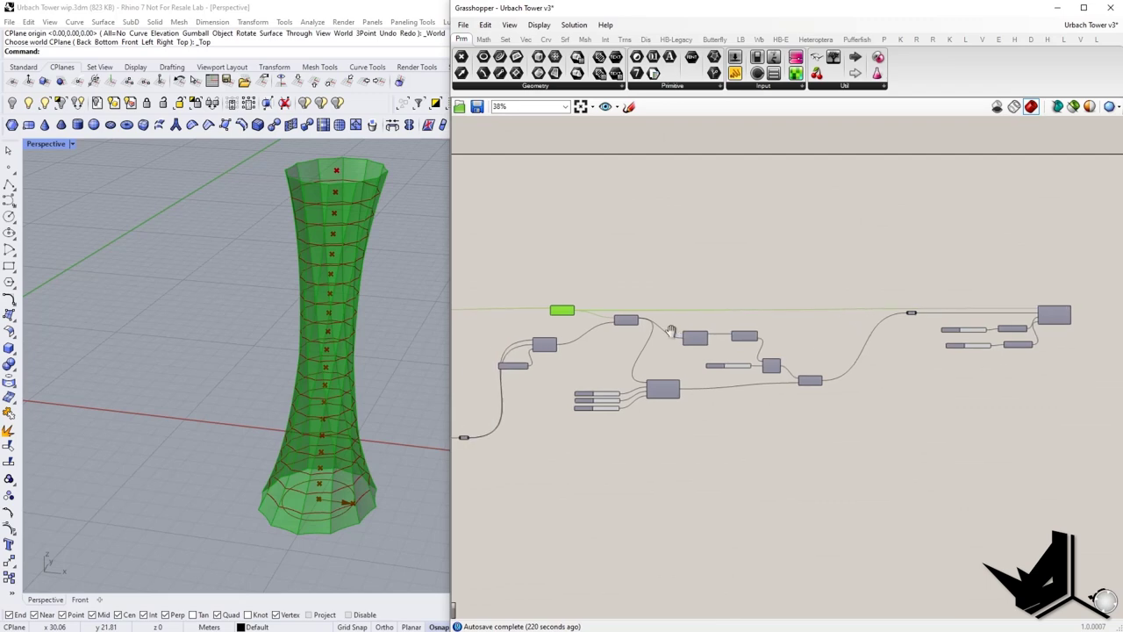
# Turn on the preview of the Bounding Box component and view the box around the lofted tower.
pyautogui.scroll(5, 670, 330)
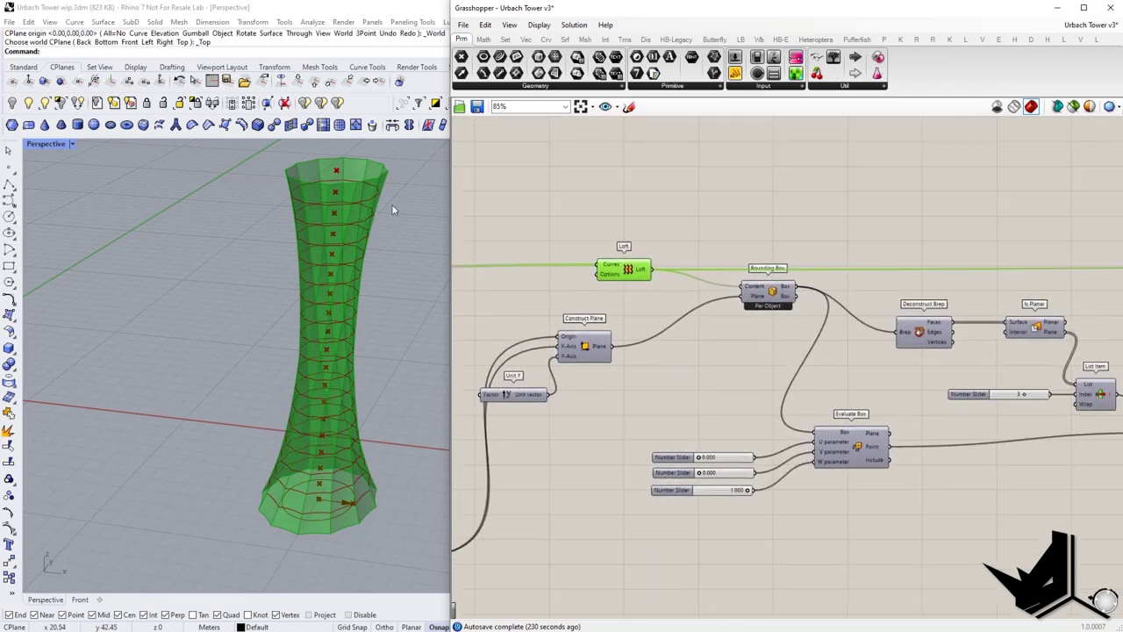
pyautogui.rightClick(775, 296)
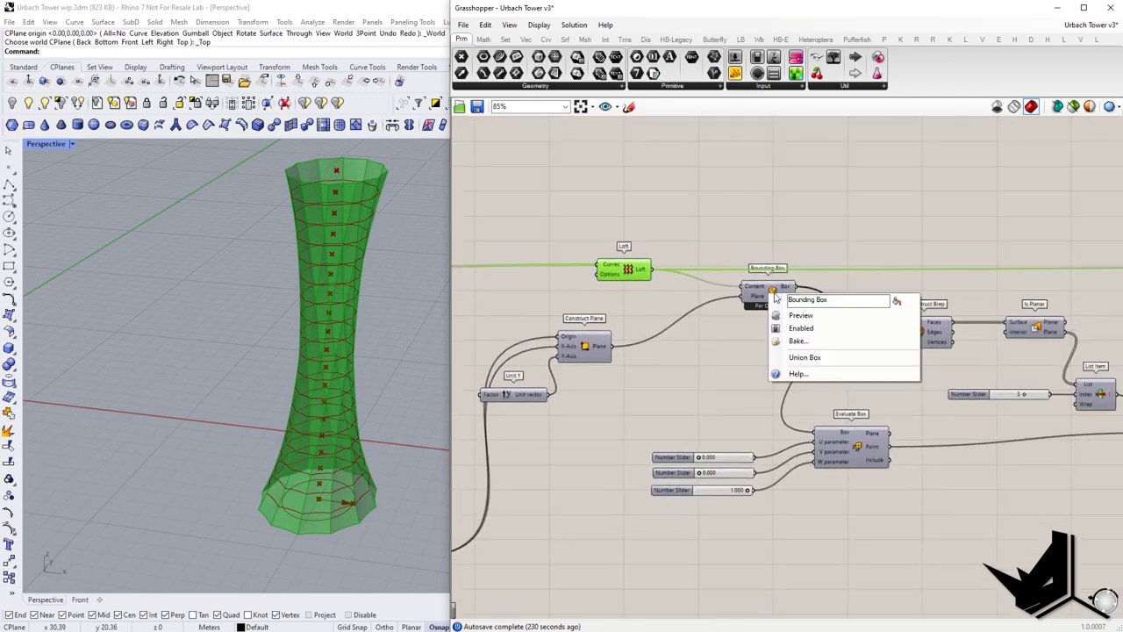
pyautogui.click(784, 318)
pyautogui.moveTo(262, 389); pyautogui.dragTo(293, 404, button='right')
pyautogui.scroll(-3, 249, 325)
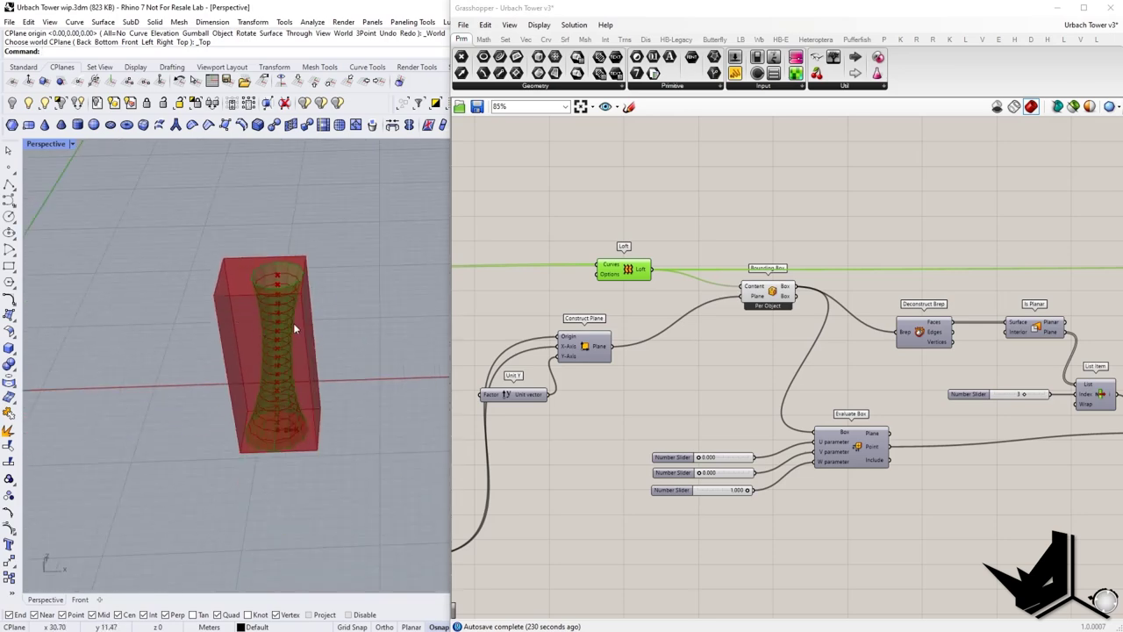
pyautogui.moveTo(295, 328); pyautogui.dragTo(303, 352, button='right')
# Capture the view, sketch the shear's reference line along the box edge and arrows for the tilt direction, and discard the capture.
pyautogui.press('Print')
pyautogui.moveTo(100, 183); pyautogui.dragTo(405, 547)
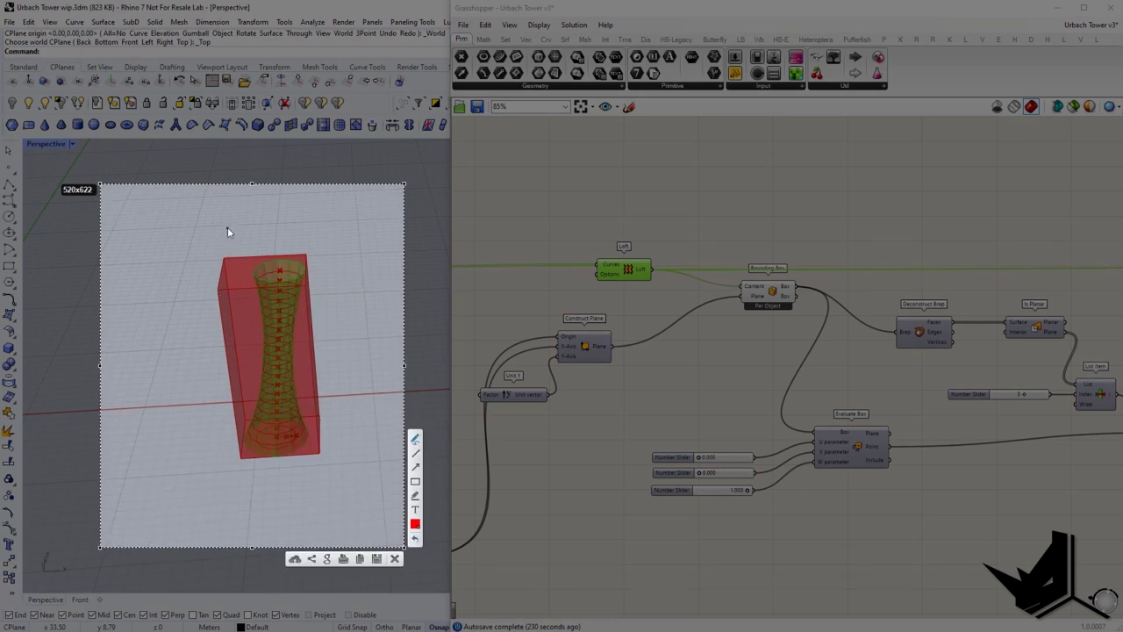
pyautogui.moveTo(227, 232); pyautogui.dragTo(225, 250)
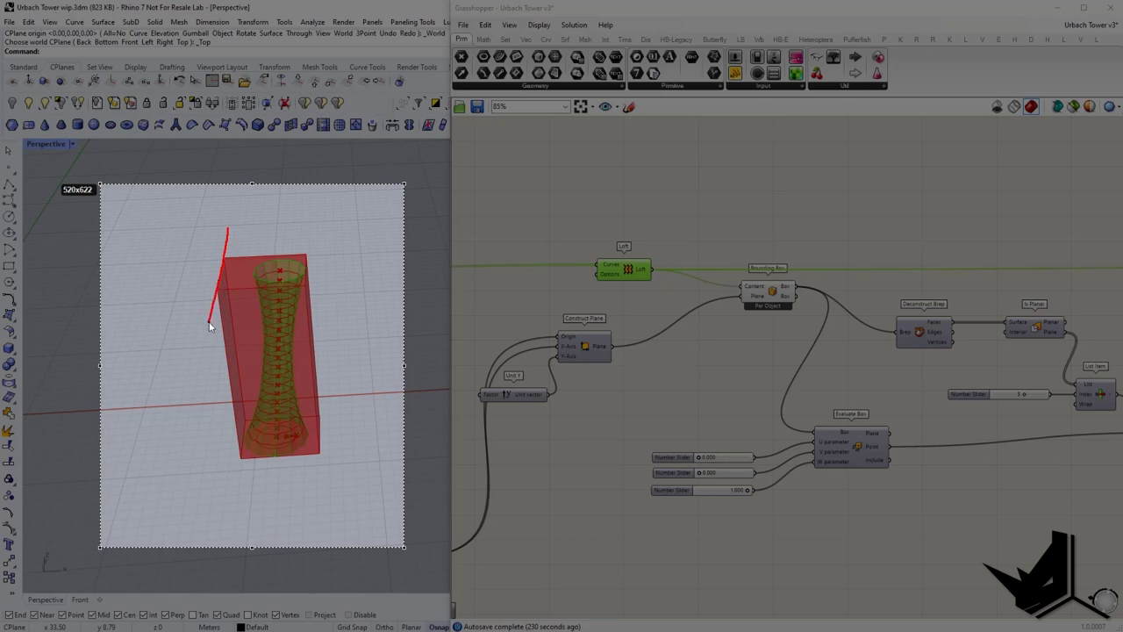
pyautogui.moveTo(209, 322); pyautogui.dragTo(209, 322)
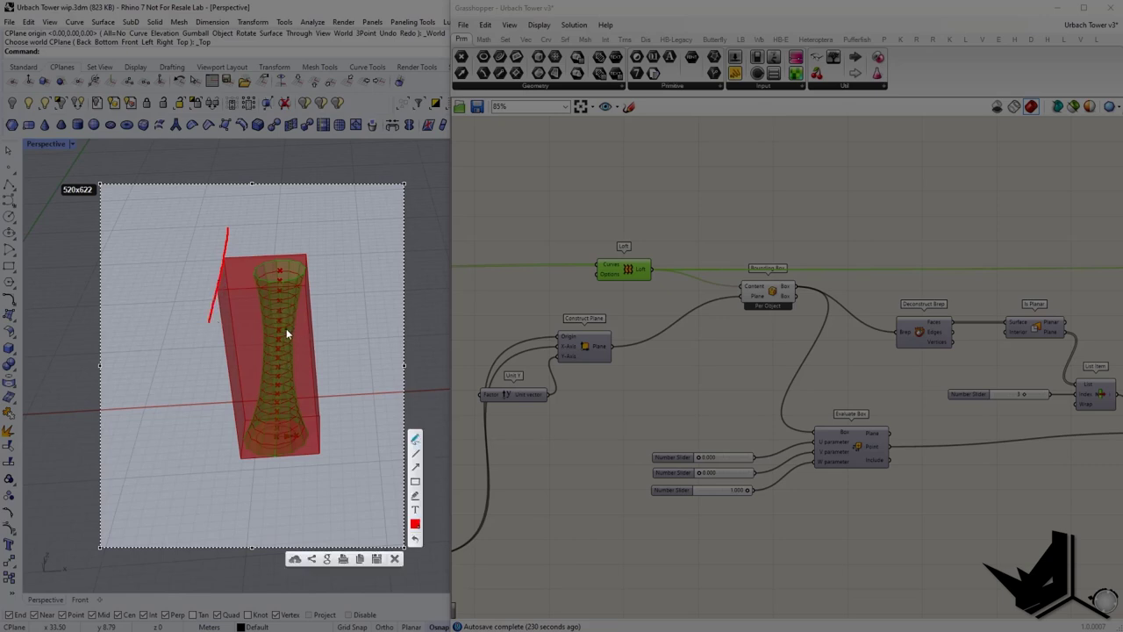
pyautogui.moveTo(285, 344); pyautogui.dragTo(286, 343)
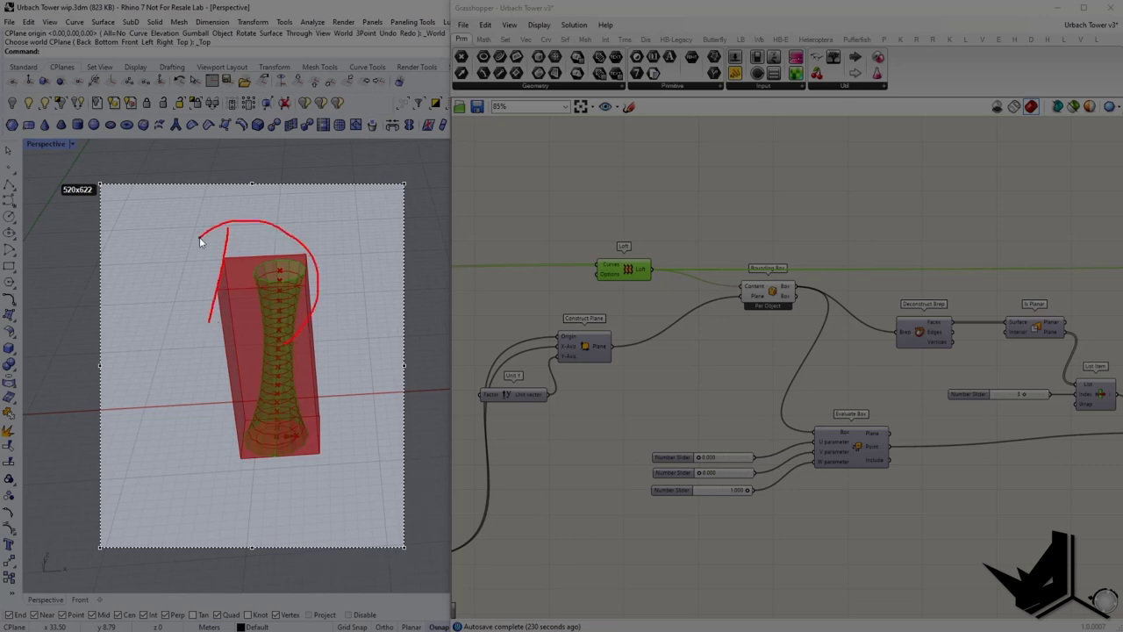
pyautogui.moveTo(199, 236); pyautogui.dragTo(226, 244)
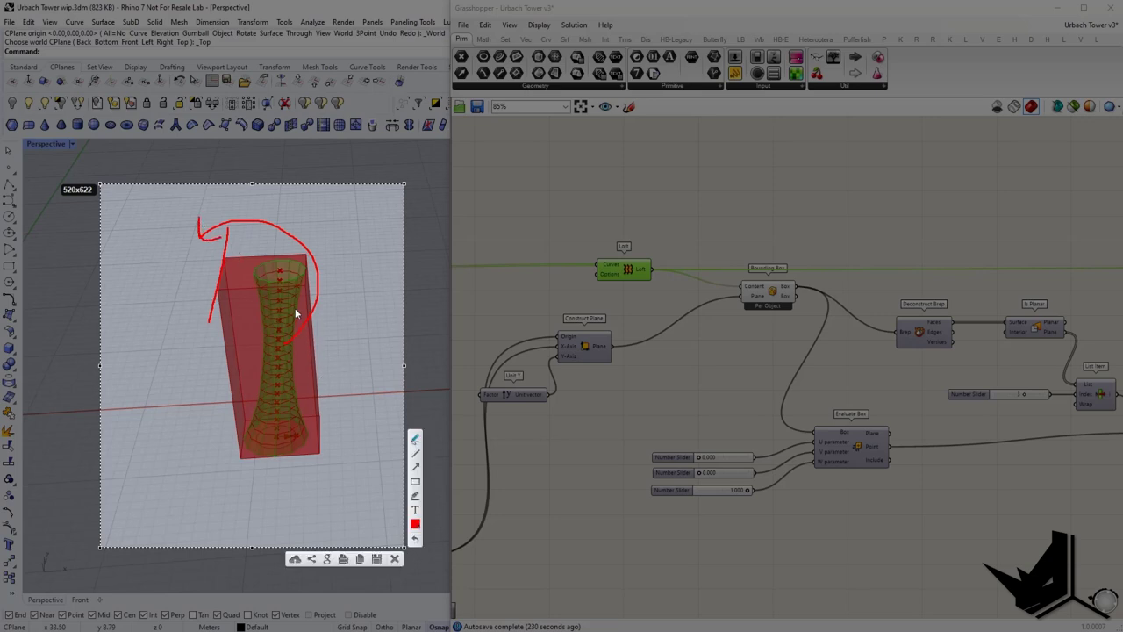
pyautogui.moveTo(264, 199)
pyautogui.mouseDown()
pyautogui.moveTo(264, 215)
pyautogui.moveTo(283, 209)
pyautogui.mouseUp()
pyautogui.moveTo(282, 347)
pyautogui.mouseDown()
pyautogui.moveTo(326, 373)
pyautogui.moveTo(252, 501)
pyautogui.moveTo(224, 499)
pyautogui.mouseUp()
pyautogui.moveTo(261, 513); pyautogui.dragTo(280, 515)
pyautogui.moveTo(214, 493); pyautogui.dragTo(223, 508)
pyautogui.press('Escape')
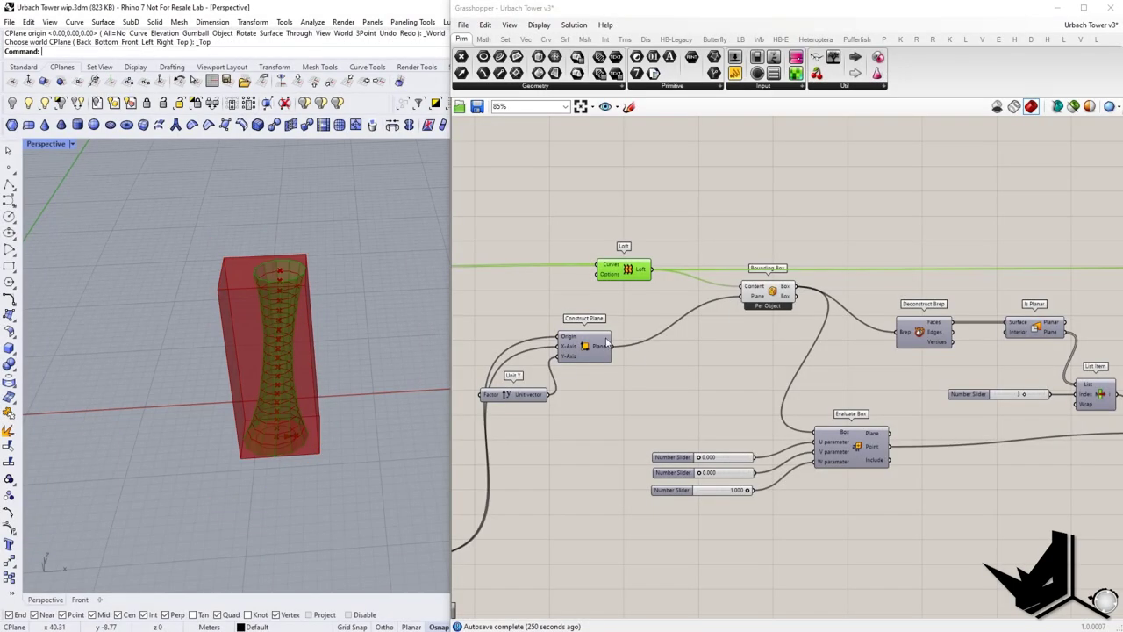
# Turn on the preview of the Shear Angle component at the end of the chain.
pyautogui.moveTo(707, 306)
pyautogui.mouseDown(button='right')
pyautogui.moveTo(766, 310)
pyautogui.moveTo(710, 308)
pyautogui.mouseUp(button='right')
pyautogui.moveTo(975, 319); pyautogui.dragTo(829, 313, button='right')
pyautogui.moveTo(1066, 290); pyautogui.dragTo(911, 315, button='right')
pyautogui.scroll(2, 753, 314)
pyautogui.scroll(-2, 909, 317)
pyautogui.scroll(2, 964, 302)
pyautogui.click(986, 302)
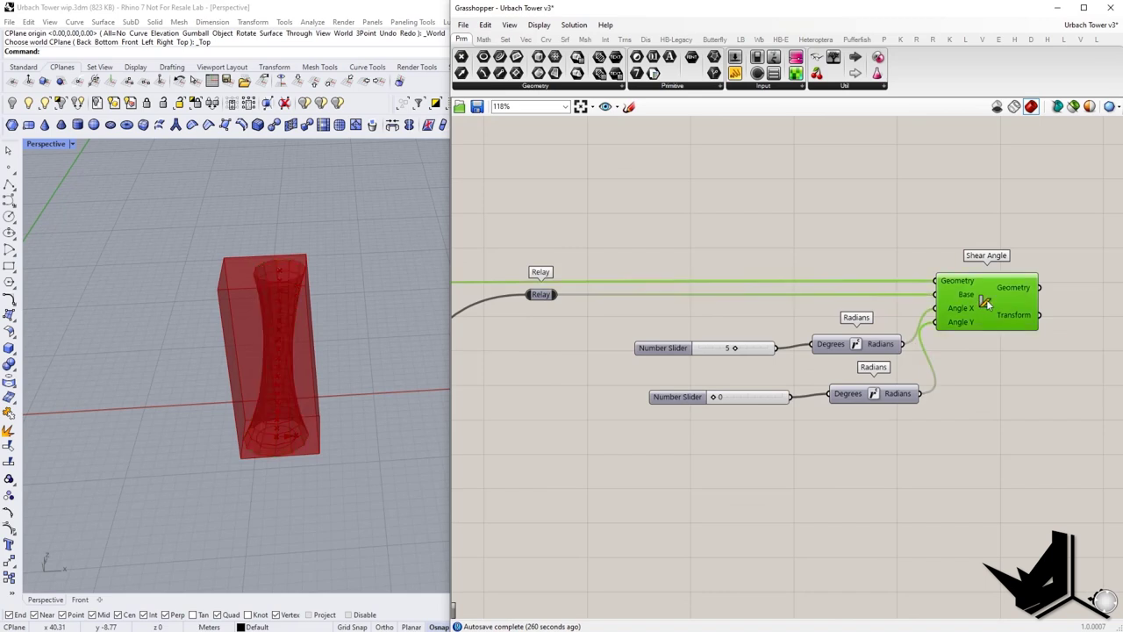
pyautogui.rightClick(987, 302)
pyautogui.click(1009, 323)
# Set the slider feeding Shear Angle's Angle X to 48 degrees and view the sheared tower against the bounding box.
pyautogui.moveTo(752, 390); pyautogui.dragTo(843, 382, button='right')
pyautogui.moveTo(825, 342)
pyautogui.mouseDown()
pyautogui.moveTo(865, 346)
pyautogui.moveTo(842, 344)
pyautogui.mouseUp()
pyautogui.scroll(2, 260, 300)
pyautogui.moveTo(261, 300); pyautogui.dragTo(202, 298, button='right')
pyautogui.moveTo(201, 337); pyautogui.dragTo(200, 304, button='right')
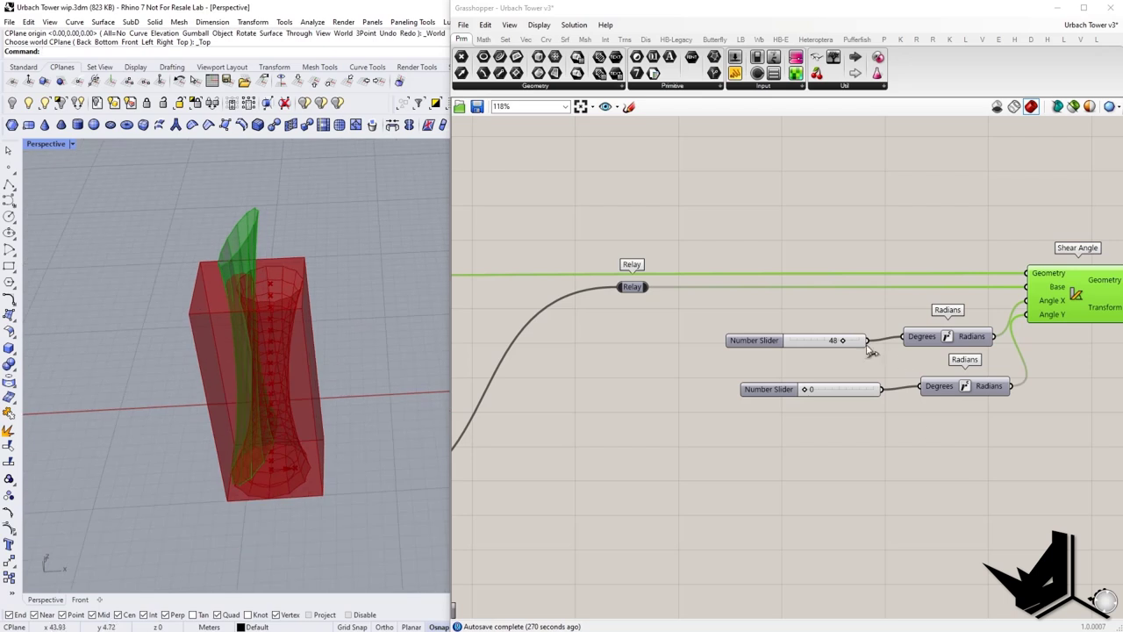
# Set the Angle X slider to -68 degrees and view the sheared tower from the side.
pyautogui.moveTo(843, 341); pyautogui.dragTo(863, 339)
pyautogui.moveTo(820, 346); pyautogui.dragTo(798, 345)
pyautogui.moveTo(381, 370); pyautogui.dragTo(400, 312, button='right')
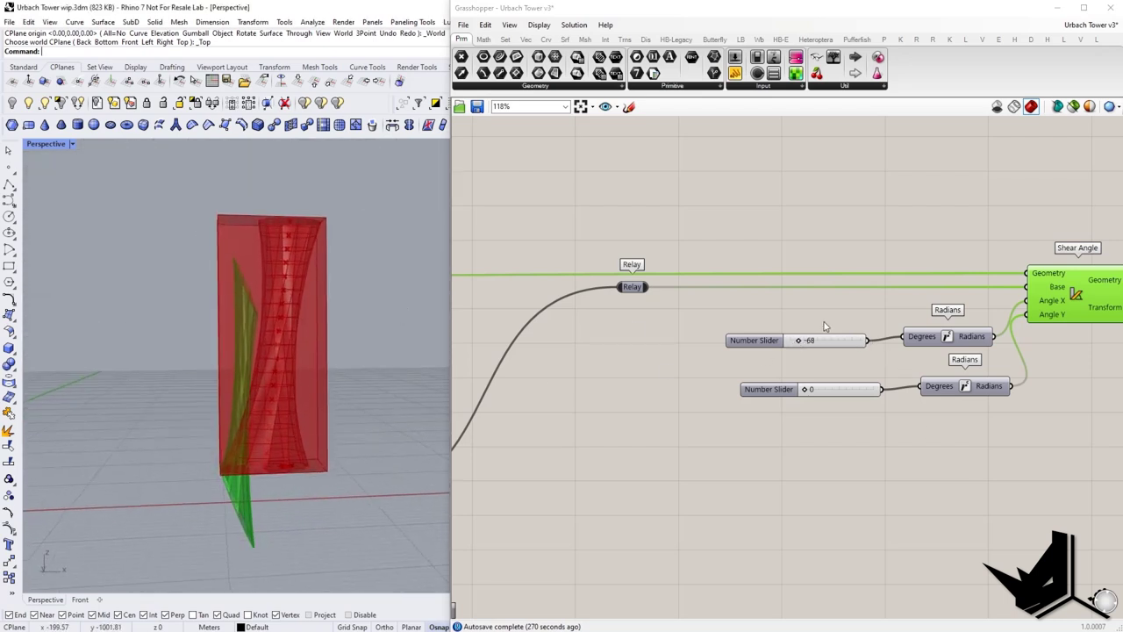
# Bring the Angle X slider back to 5 degrees.
pyautogui.moveTo(801, 344); pyautogui.dragTo(830, 343)
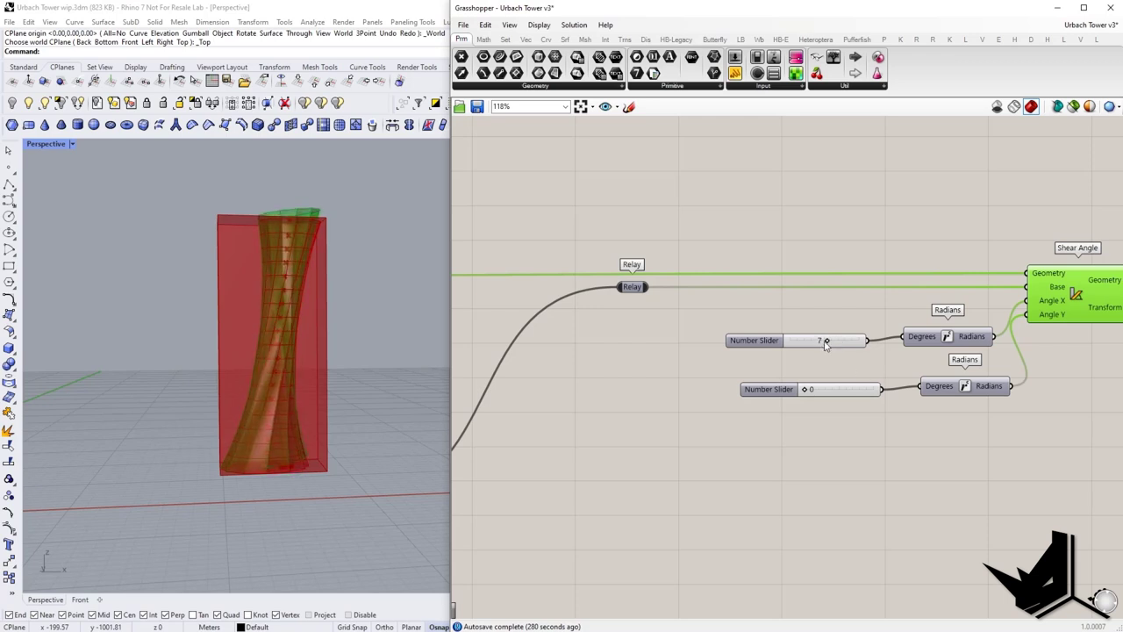
pyautogui.click(821, 345)
pyautogui.doubleClick(823, 342)
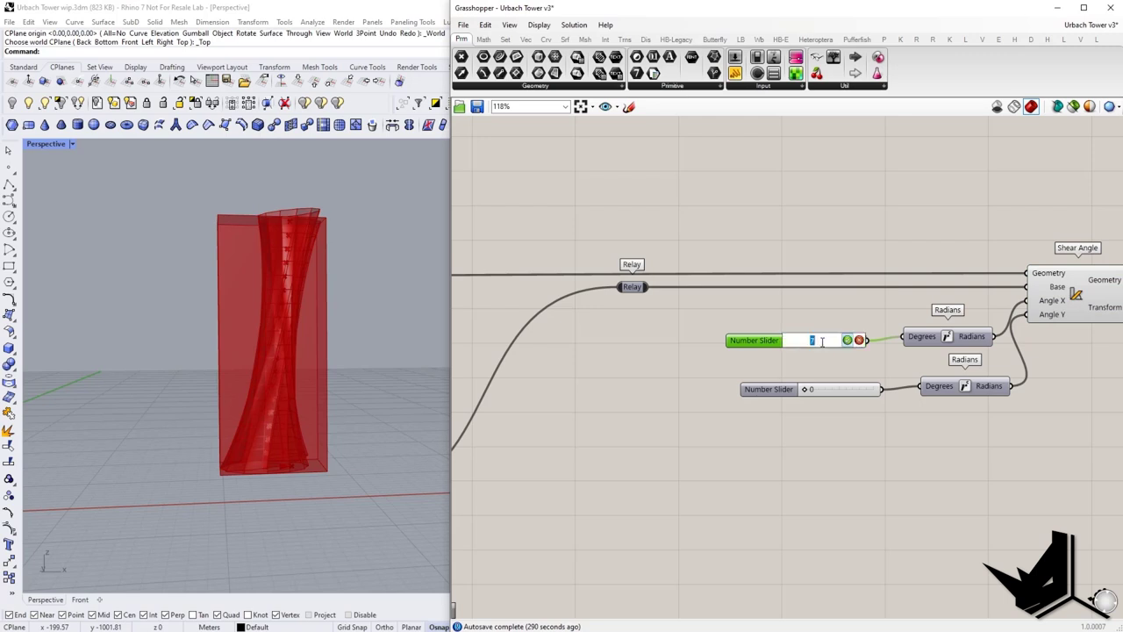
pyautogui.click(848, 342)
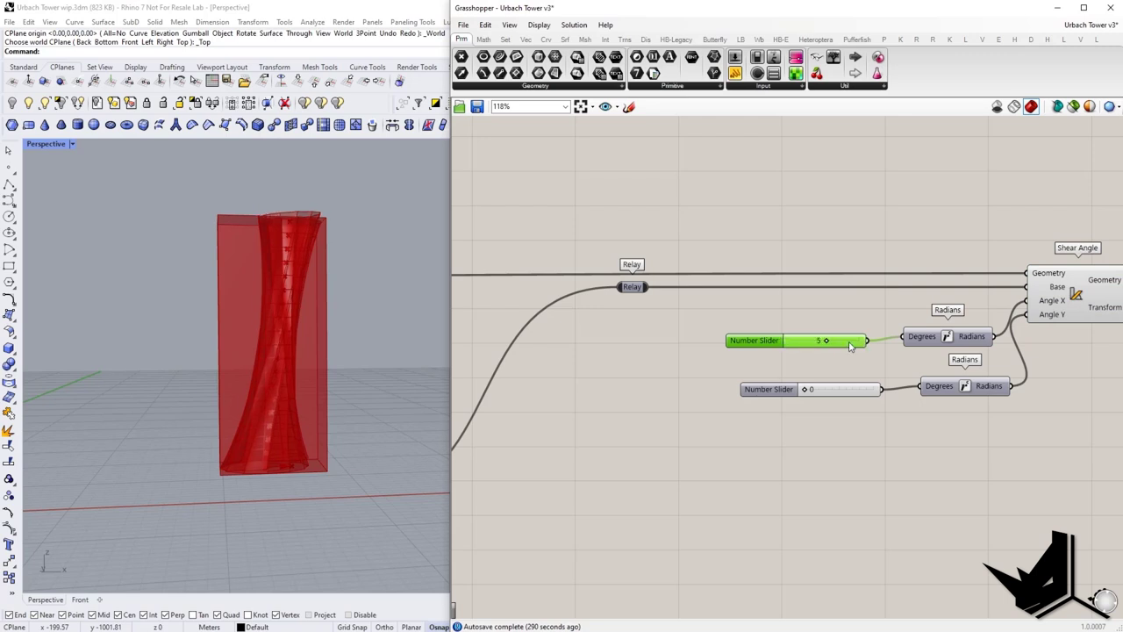
# Turn off the preview of the Shear Angle component.
pyautogui.moveTo(995, 312); pyautogui.dragTo(840, 319, button='right')
pyautogui.rightClick(922, 301)
pyautogui.click(943, 324)
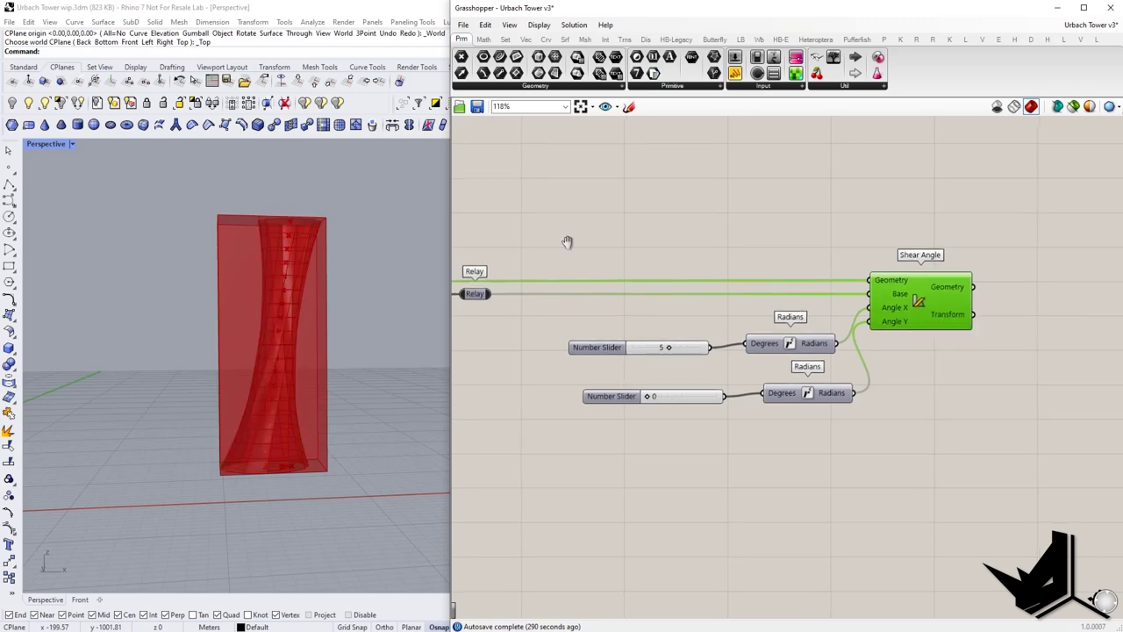
# Select the Bounding Box component and examine its box around the tower from above.
pyautogui.moveTo(569, 243); pyautogui.dragTo(850, 285, button='right')
pyautogui.scroll(-7, 847, 287)
pyautogui.moveTo(604, 304); pyautogui.dragTo(832, 307, button='right')
pyautogui.scroll(4, 781, 312)
pyautogui.moveTo(713, 325); pyautogui.dragTo(803, 328, button='right')
pyautogui.scroll(3, 827, 319)
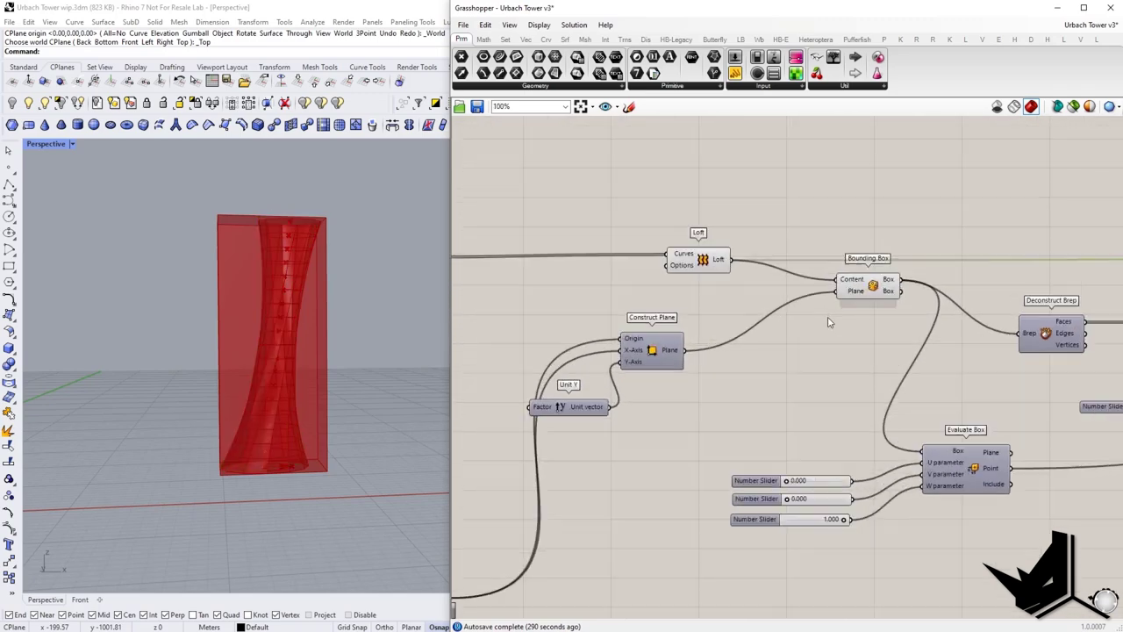
pyautogui.click(877, 281)
pyautogui.moveTo(195, 307); pyautogui.dragTo(128, 389, button='right')
pyautogui.moveTo(893, 364); pyautogui.dragTo(686, 357, button='right')
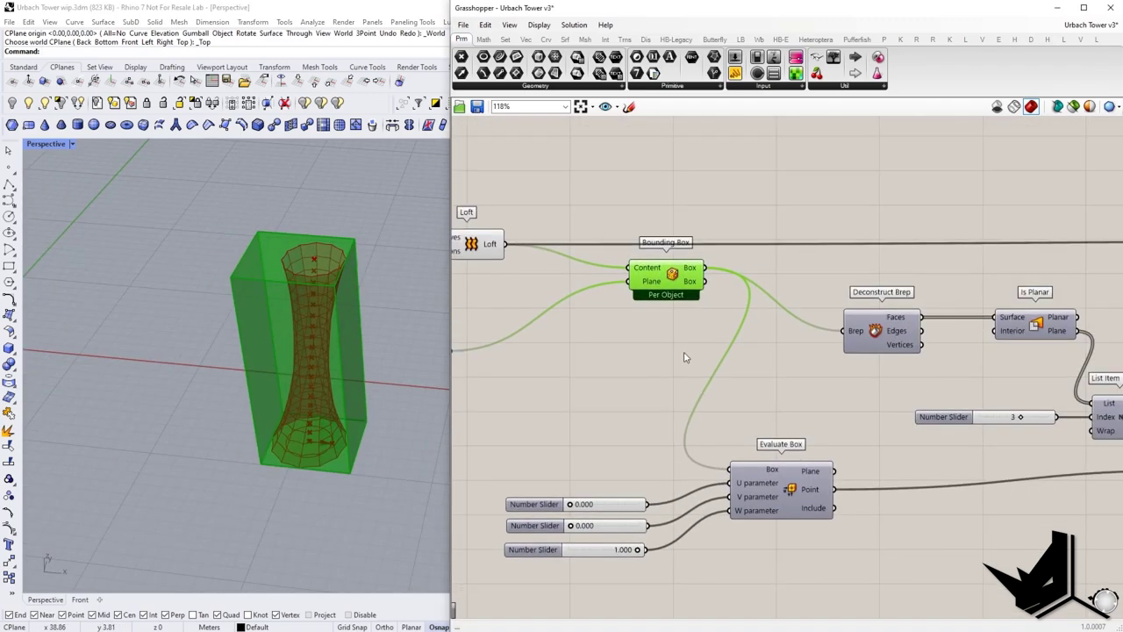
pyautogui.moveTo(261, 338); pyautogui.dragTo(303, 291, button='right')
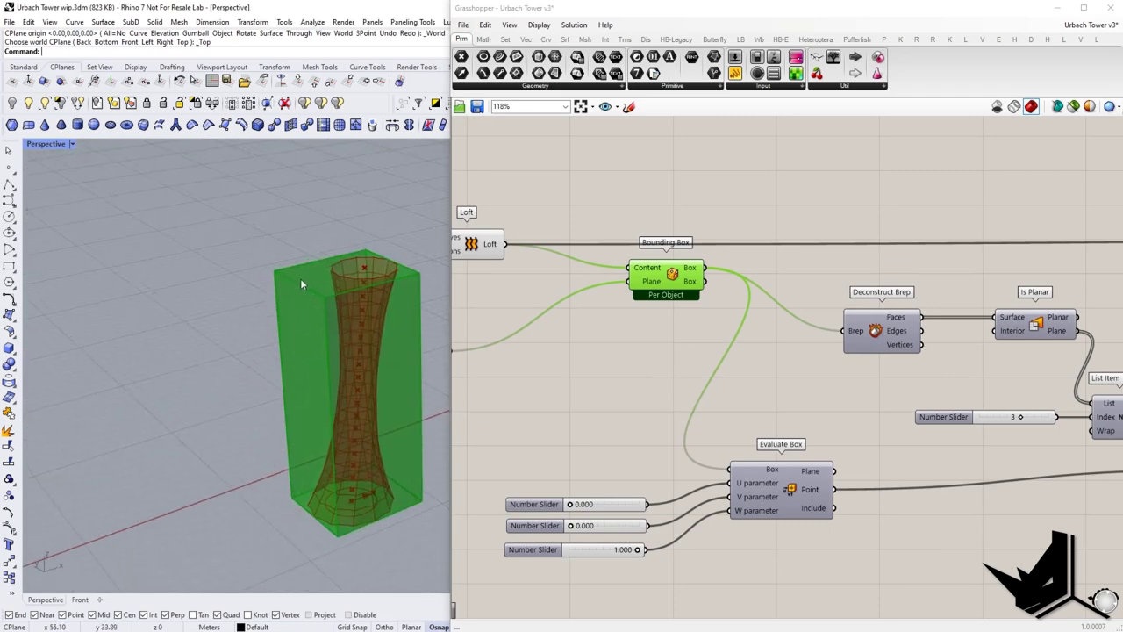
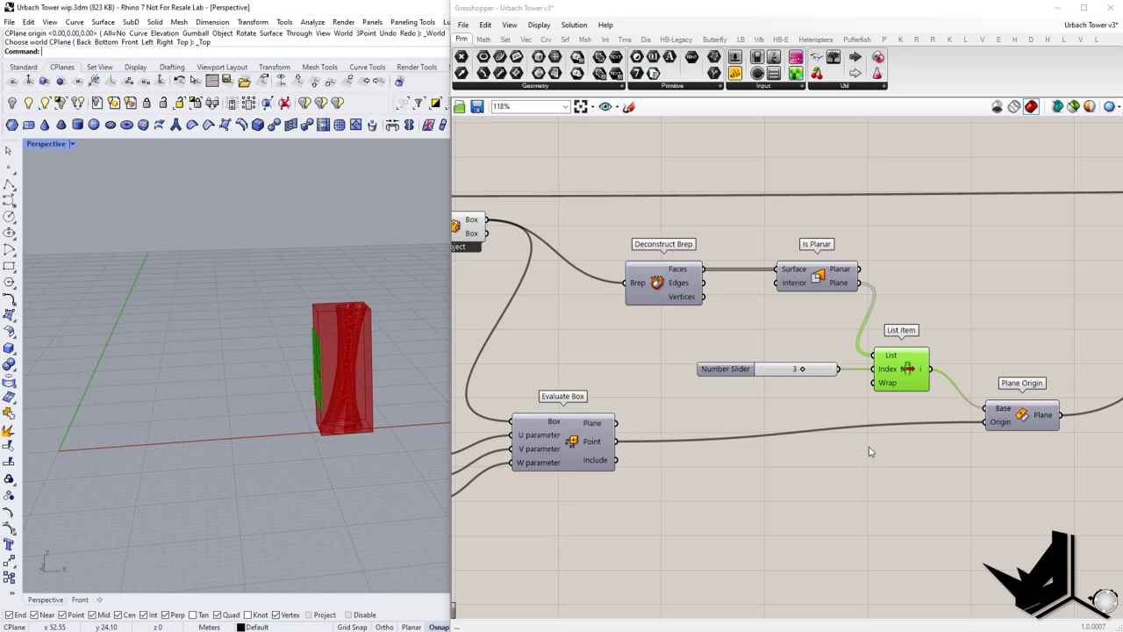
# Turn on the preview of the Evaluate Box component.
pyautogui.moveTo(820, 476); pyautogui.dragTo(905, 456, button='right')
pyautogui.moveTo(1042, 411); pyautogui.dragTo(1065, 412, button='right')
pyautogui.scroll(2, 941, 392)
pyautogui.click(931, 392)
pyautogui.rightClick(932, 392)
pyautogui.click(833, 434)
pyautogui.scroll(-4, 833, 421)
pyautogui.scroll(2, 787, 406)
pyautogui.click(795, 419)
pyautogui.rightClick(796, 418)
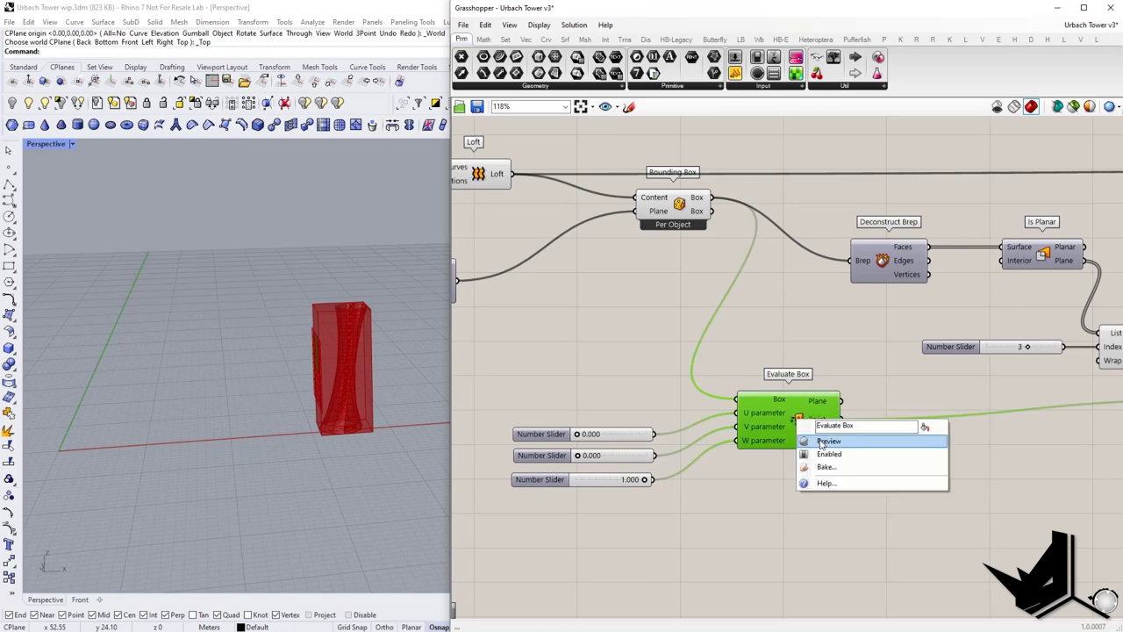
pyautogui.click(818, 441)
# Select Evaluate Box and examine how its point feeds the Origin input of Plane Origin.
pyautogui.click(796, 346)
pyautogui.scroll(-1, 780, 360)
pyautogui.moveTo(821, 440); pyautogui.dragTo(776, 454, button='right')
pyautogui.click(752, 430)
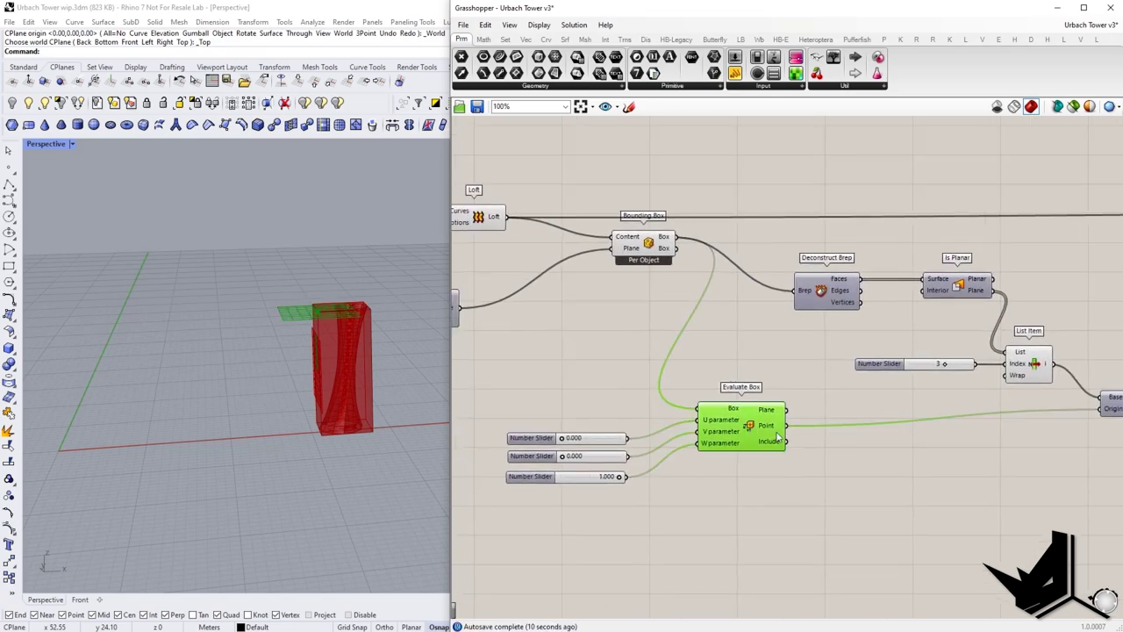
pyautogui.scroll(1, 824, 440)
pyautogui.moveTo(921, 426); pyautogui.dragTo(621, 416, button='right')
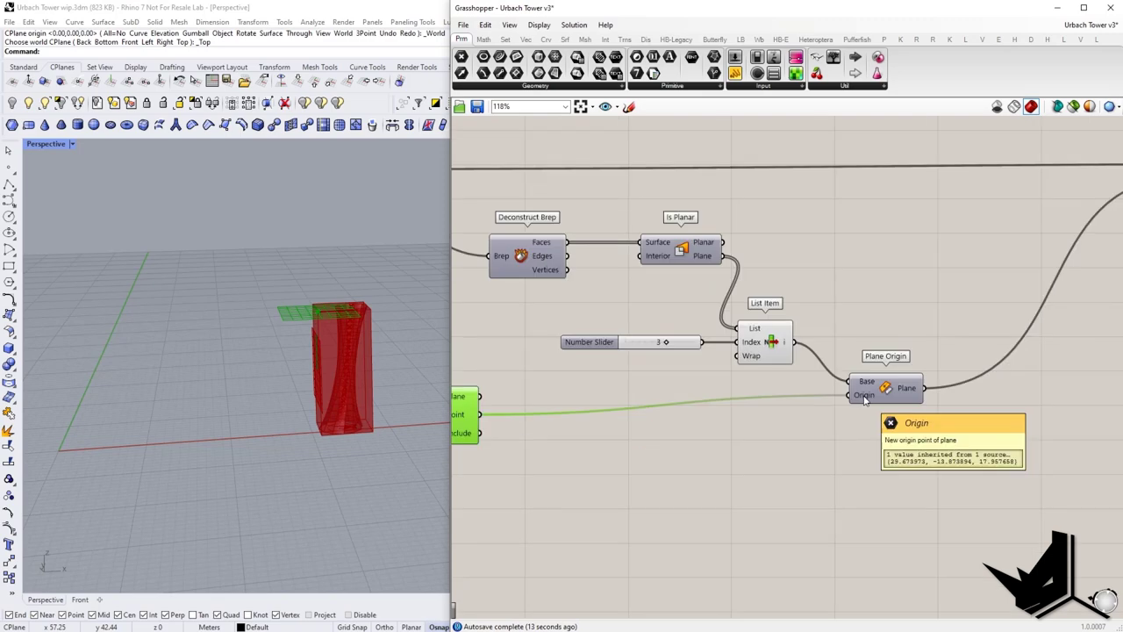
pyautogui.moveTo(572, 359); pyautogui.dragTo(631, 362, button='right')
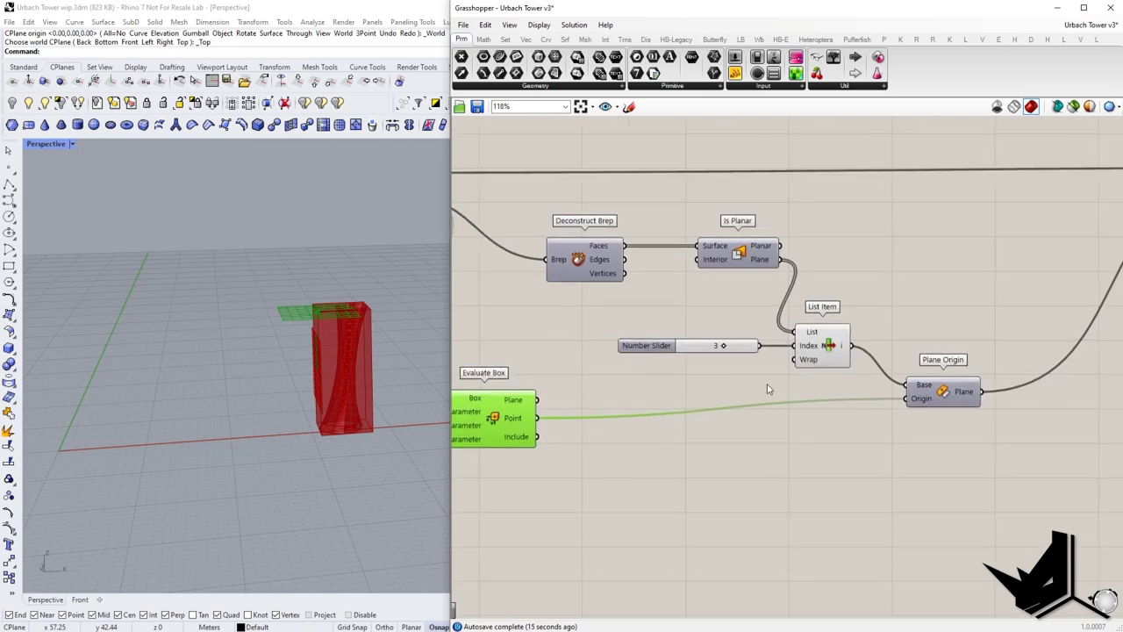
pyautogui.moveTo(768, 386); pyautogui.dragTo(795, 384, button='right')
# Turn on the preview of Plane Origin and look closely at the plane beside the bounding box.
pyautogui.click(974, 391)
pyautogui.rightClick(976, 391)
pyautogui.click(995, 410)
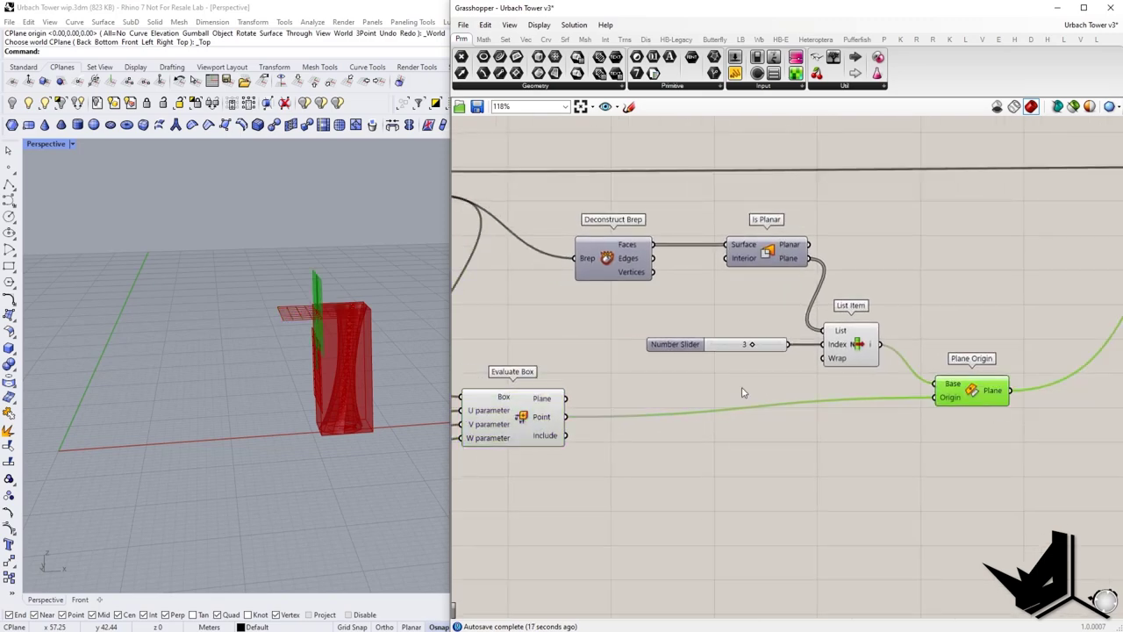
pyautogui.scroll(4, 345, 328)
pyautogui.moveTo(345, 328); pyautogui.dragTo(372, 322, button='right')
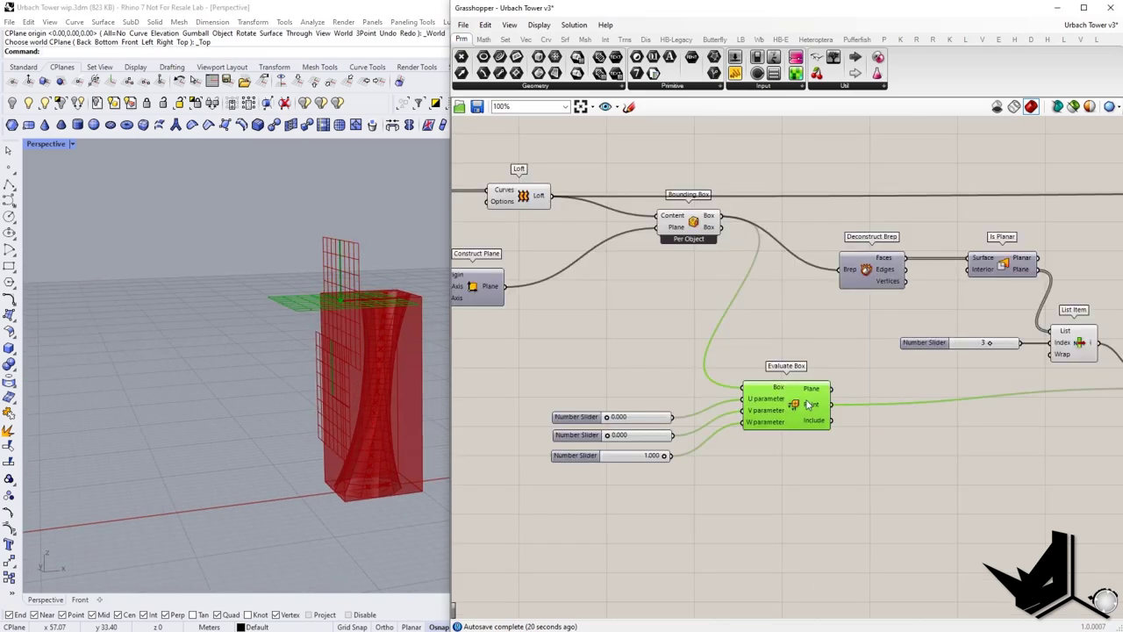
# Compare the Evaluate Box plane with the Plane Origin plane and turn off the Evaluate Box preview.
pyautogui.moveTo(858, 421); pyautogui.dragTo(770, 423, button='right')
pyautogui.moveTo(931, 411); pyautogui.dragTo(824, 419, button='right')
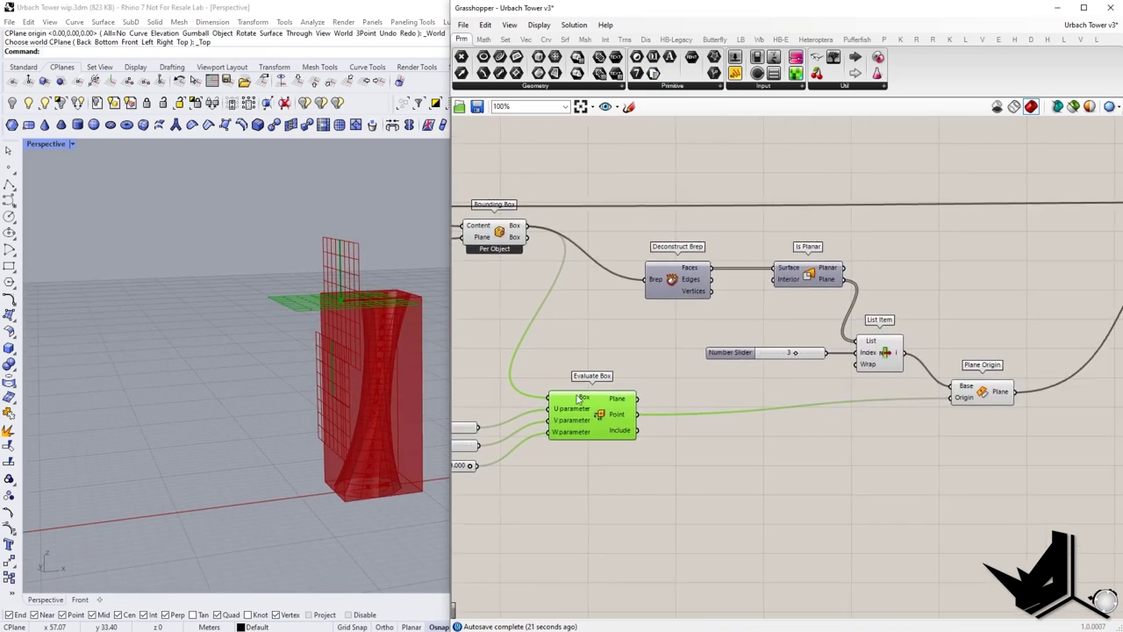
pyautogui.moveTo(600, 405); pyautogui.dragTo(667, 422, button='right')
pyautogui.moveTo(794, 438); pyautogui.dragTo(741, 429, button='right')
pyautogui.click(945, 417)
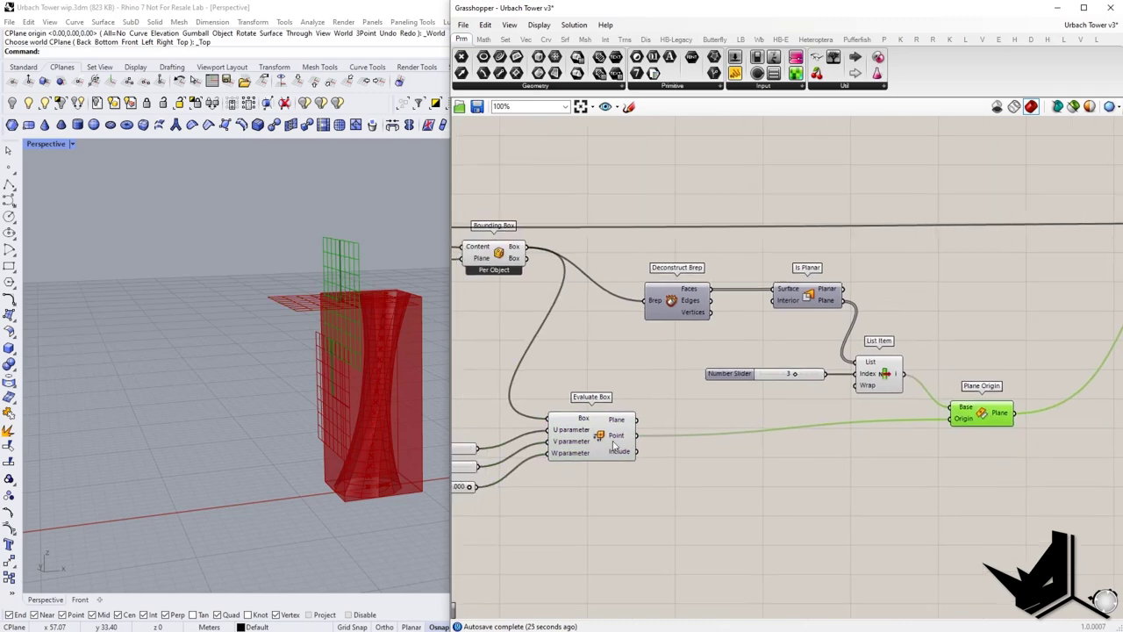
pyautogui.rightClick(598, 437)
pyautogui.click(615, 460)
# Trace the Plane Origin output through the relay to the Base input of Shear Angle.
pyautogui.moveTo(944, 457); pyautogui.dragTo(742, 447, button='right')
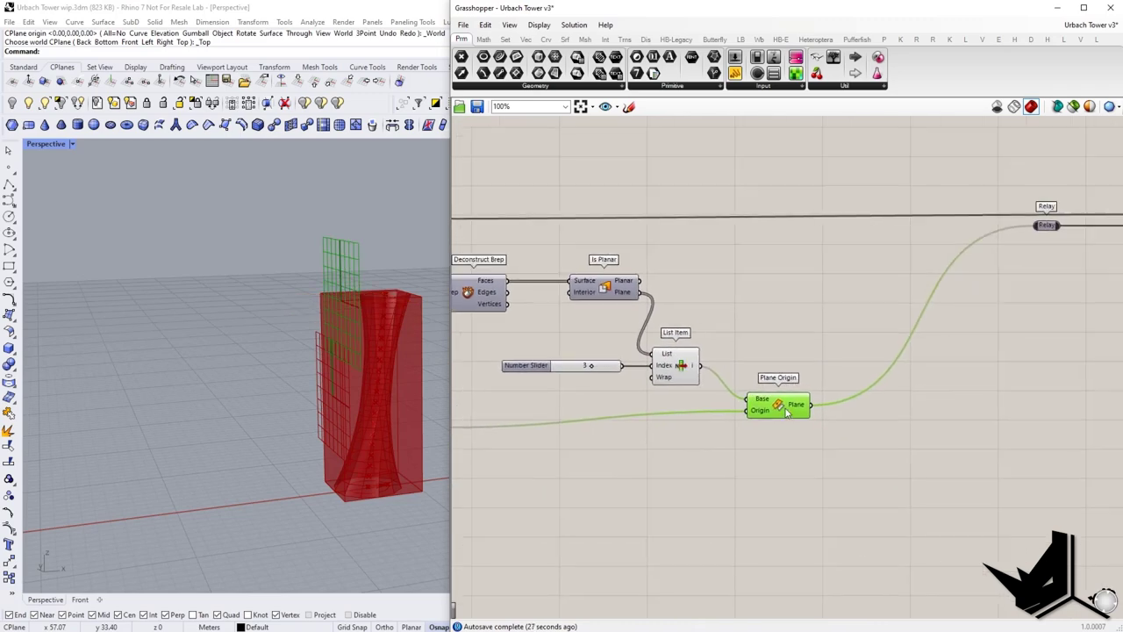
pyautogui.moveTo(903, 379); pyautogui.dragTo(701, 414, button='right')
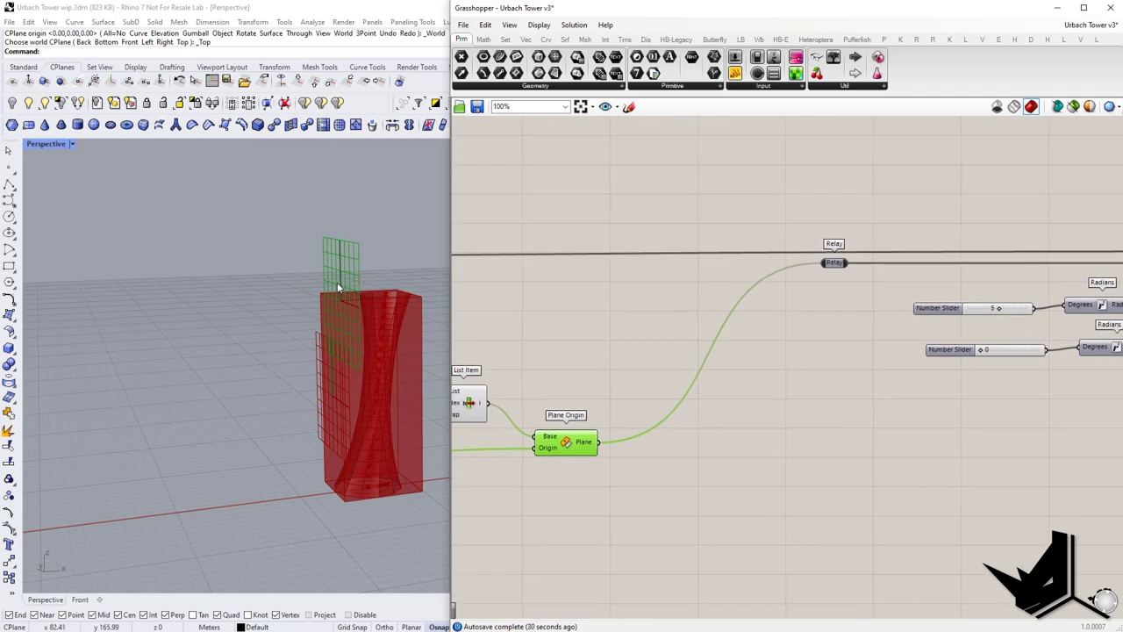
pyautogui.moveTo(915, 339); pyautogui.dragTo(726, 382, button='right')
pyautogui.moveTo(567, 416); pyautogui.dragTo(739, 390, button='right')
pyautogui.moveTo(1032, 342); pyautogui.dragTo(776, 343, button='right')
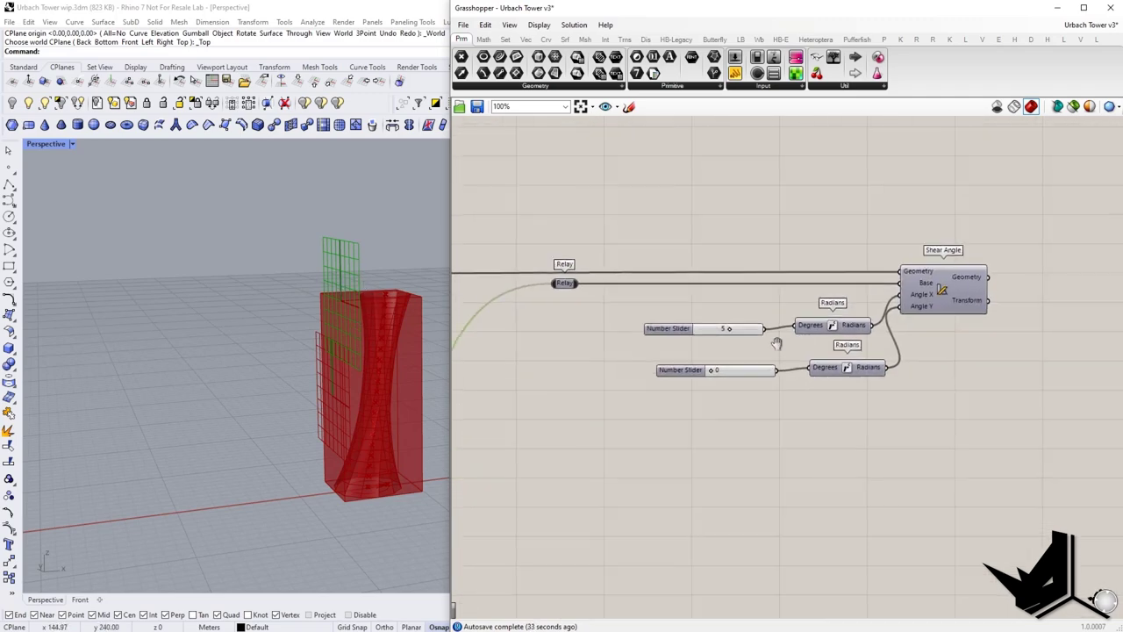
pyautogui.moveTo(771, 304); pyautogui.dragTo(820, 302, button='right')
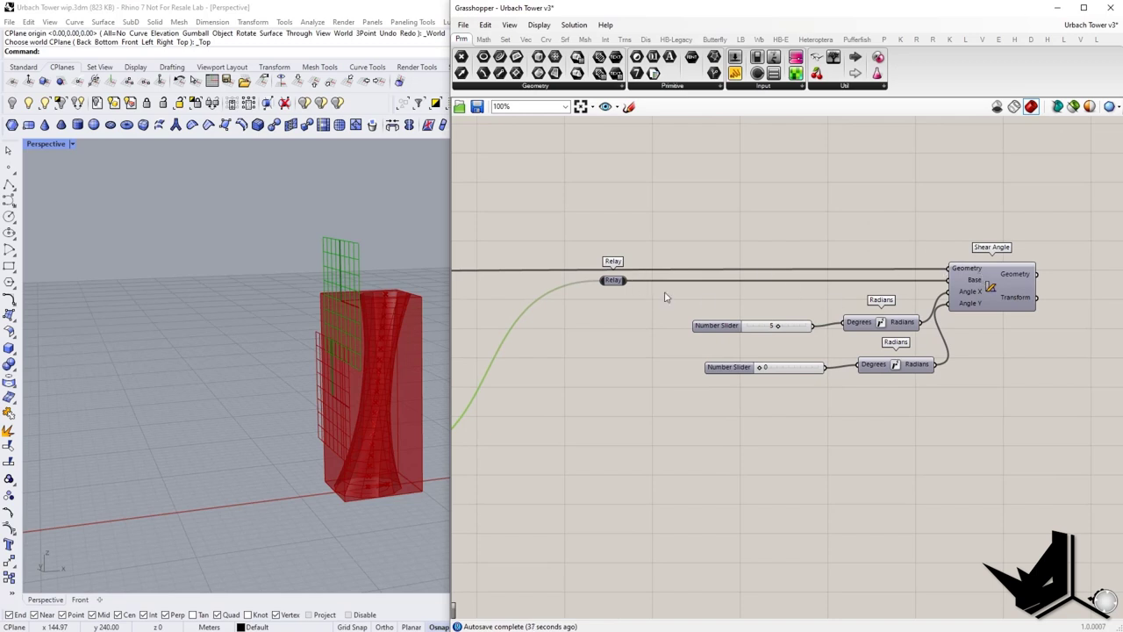
# Move the Angle X slider and its Radians component up slightly so they line up beside Shear Angle.
pyautogui.moveTo(942, 310); pyautogui.dragTo(941, 322, button='right')
pyautogui.moveTo(899, 334); pyautogui.dragTo(894, 318)
pyautogui.moveTo(796, 340); pyautogui.dragTo(802, 318)
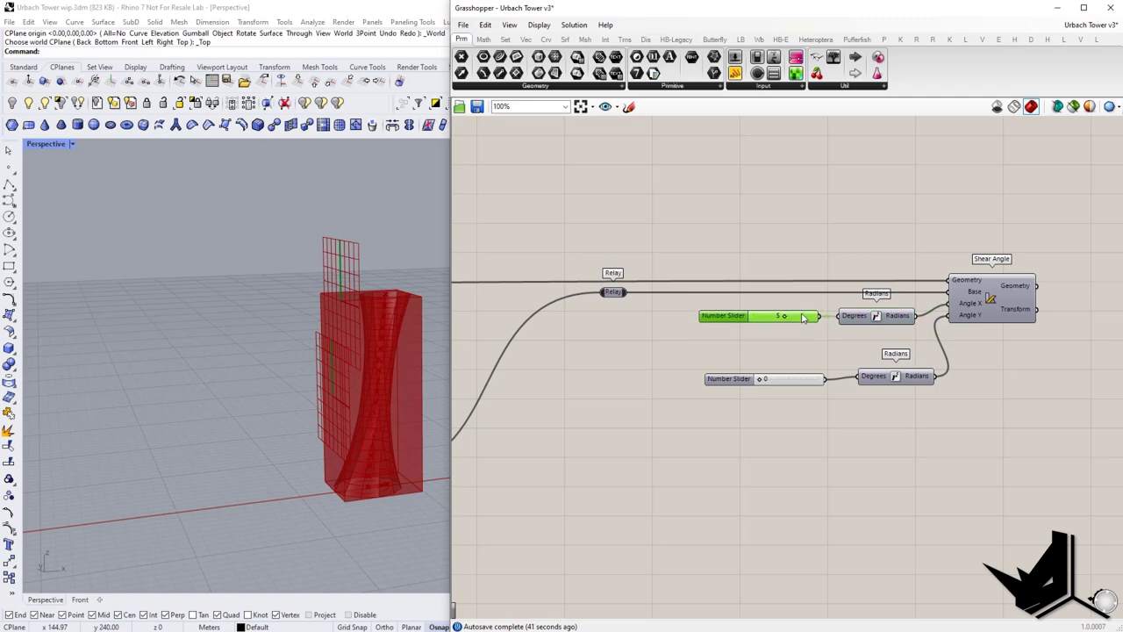
# Set the Angle X slider to 43 degrees and turn on the preview of Shear Angle.
pyautogui.scroll(-2, 298, 408)
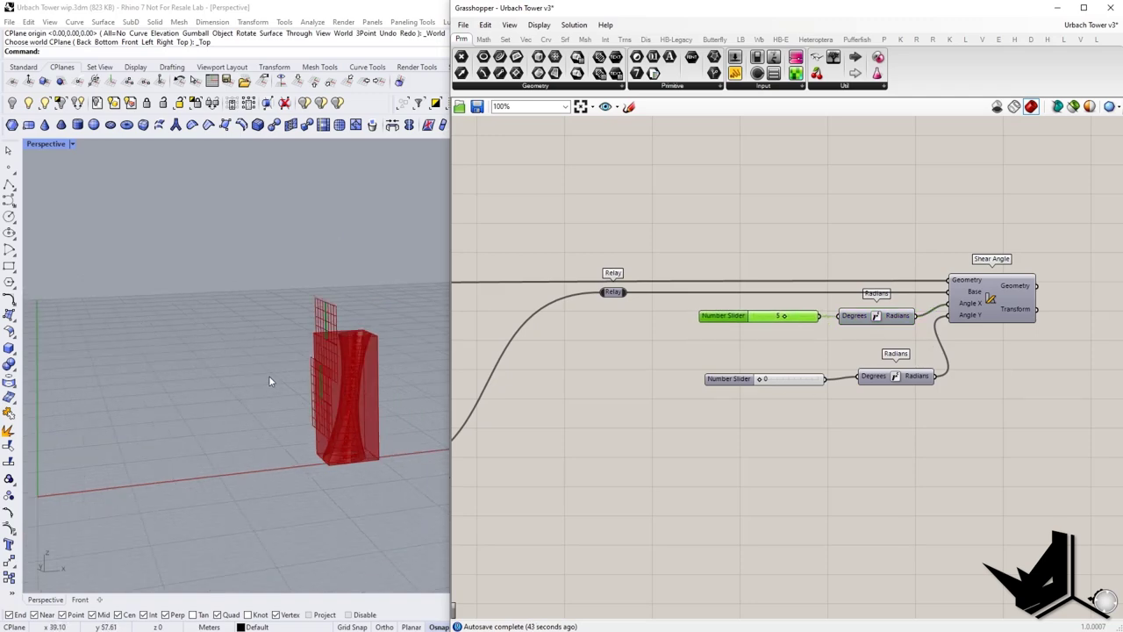
pyautogui.moveTo(270, 380); pyautogui.dragTo(286, 380, button='right')
pyautogui.scroll(3, 789, 341)
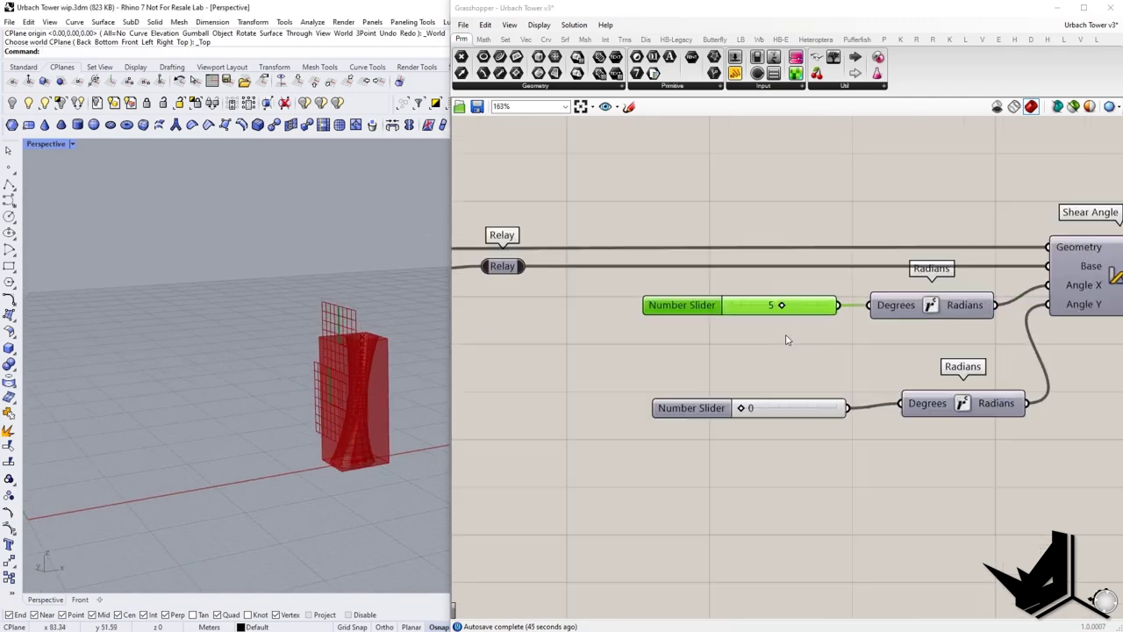
pyautogui.moveTo(782, 306); pyautogui.dragTo(803, 309)
pyautogui.moveTo(1063, 301); pyautogui.dragTo(963, 309, button='right')
pyautogui.rightClick(1015, 285)
pyautogui.click(1037, 308)
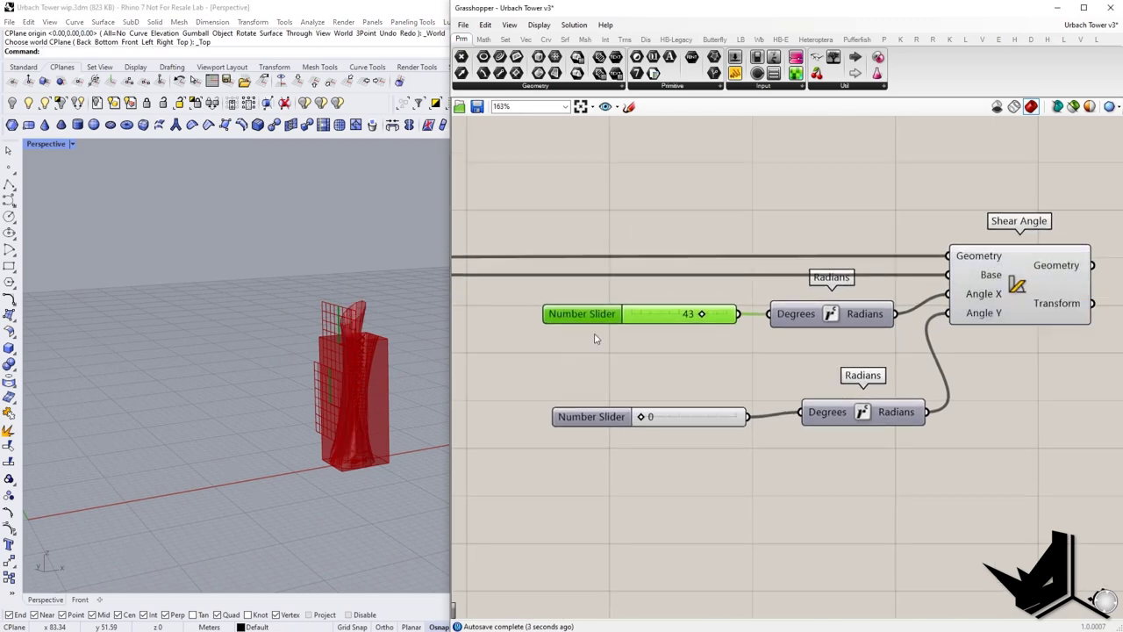
# Lower the Angle X slider to 14 degrees and keep the Angle Y slider at 0.
pyautogui.moveTo(597, 338); pyautogui.dragTo(578, 340, button='right')
pyautogui.scroll(1, 682, 315)
pyautogui.moveTo(687, 317)
pyautogui.mouseDown()
pyautogui.moveTo(664, 317)
pyautogui.moveTo(709, 317)
pyautogui.moveTo(670, 318)
pyautogui.mouseUp()
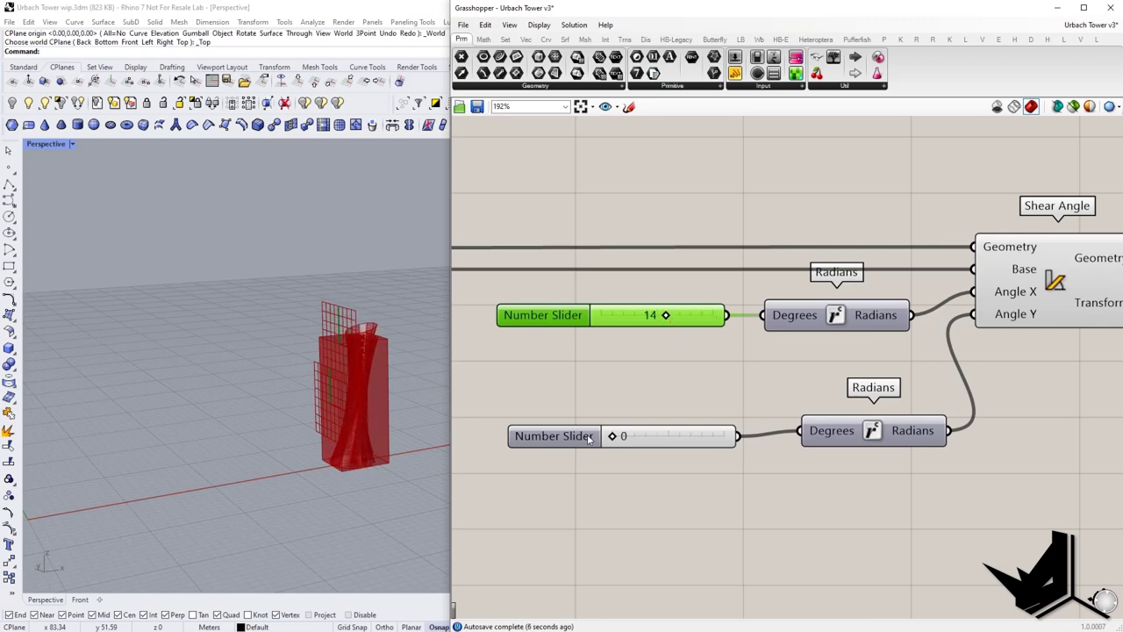
pyautogui.moveTo(614, 437)
pyautogui.mouseDown()
pyautogui.moveTo(694, 436)
pyautogui.moveTo(594, 438)
pyautogui.mouseUp()
# Inspect the sheared tower from above and set the Angle X slider to 5 degrees.
pyautogui.moveTo(270, 327); pyautogui.dragTo(168, 381, button='right')
pyautogui.doubleClick(653, 316)
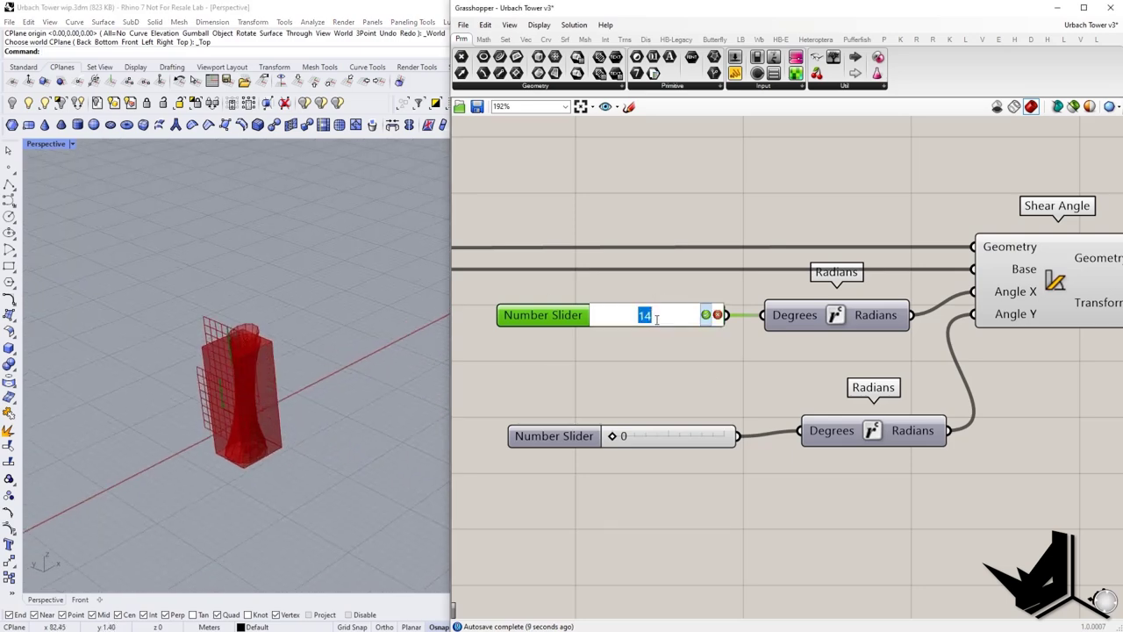
pyautogui.click(705, 314)
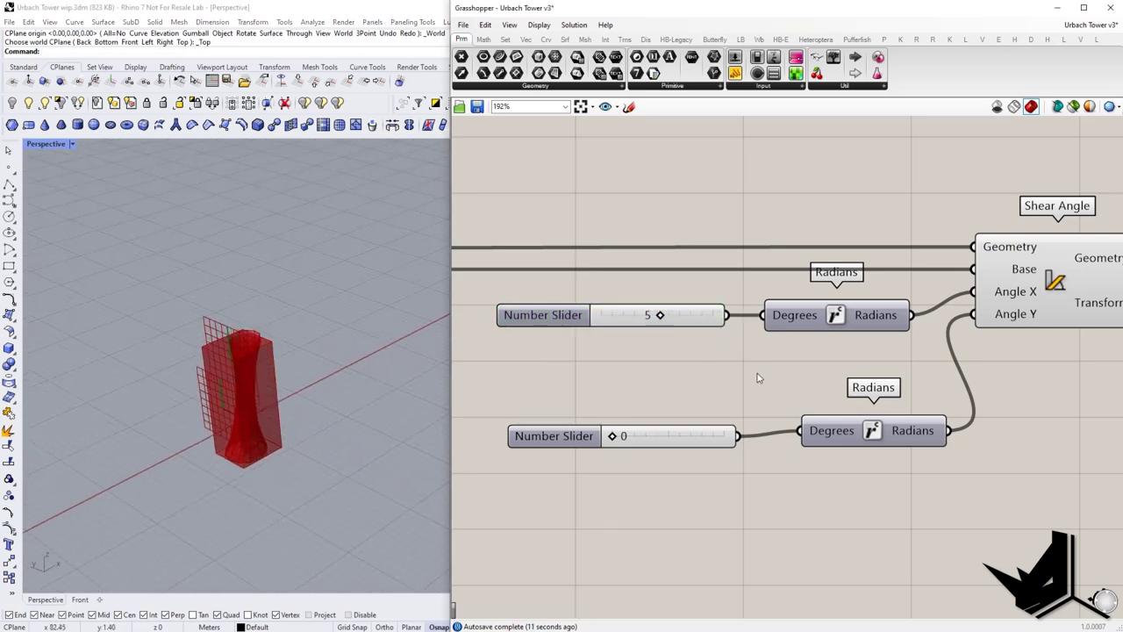
# Turn off the preview of the Plane Origin component.
pyautogui.scroll(-8, 757, 376)
pyautogui.moveTo(910, 366); pyautogui.dragTo(975, 354, button='right')
pyautogui.scroll(2, 654, 401)
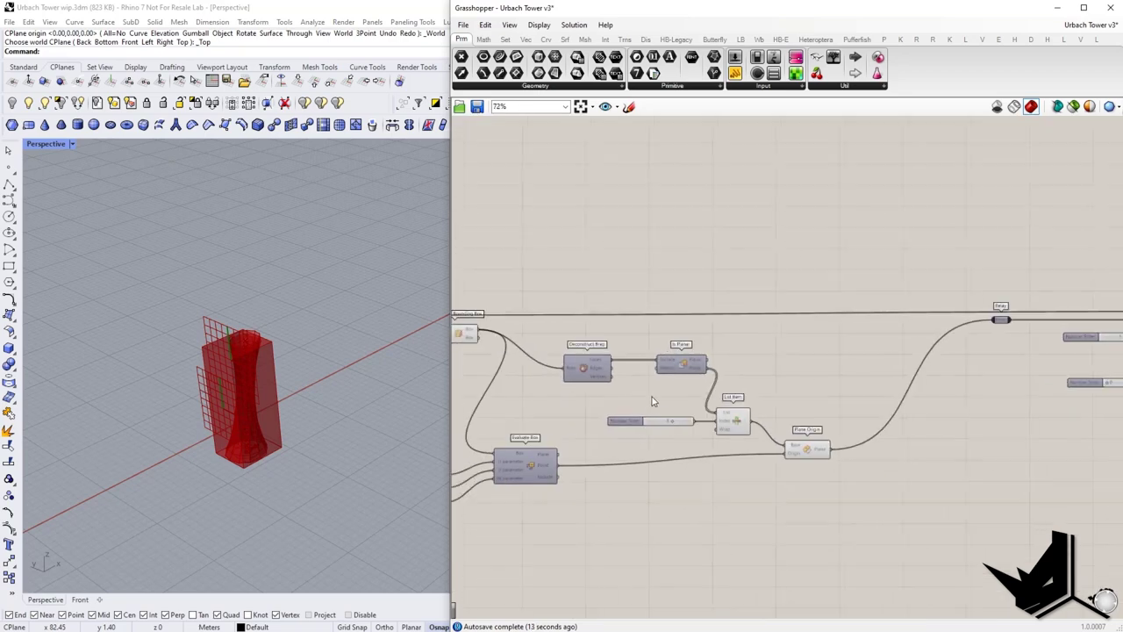
pyautogui.moveTo(654, 401); pyautogui.dragTo(682, 396, button='right')
pyautogui.click(839, 445)
pyautogui.rightClick(839, 443)
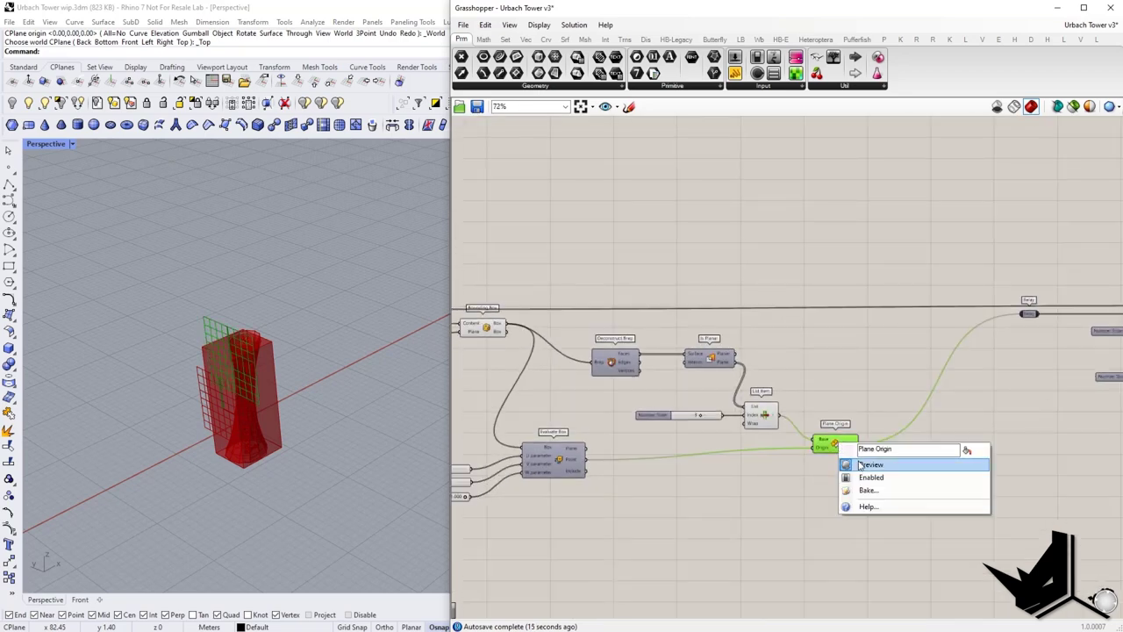
pyautogui.click(868, 464)
# Select the group of components from the lofting stage through Plane Origin and turn off their preview.
pyautogui.scroll(-5, 780, 430)
pyautogui.moveTo(800, 480); pyautogui.dragTo(546, 361)
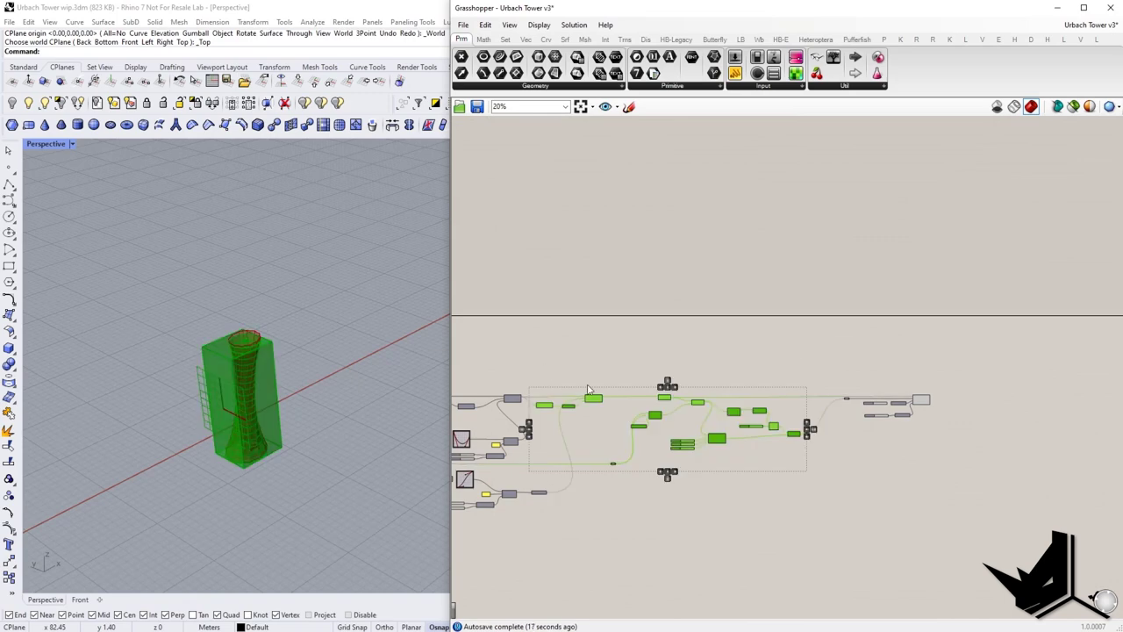
pyautogui.hotkey('ctrl', 'q')
# Select Shear Angle and view the sheared tower up close from the side.
pyautogui.scroll(4, 957, 431)
pyautogui.click(894, 370)
pyautogui.scroll(4, 758, 357)
pyautogui.moveTo(220, 410); pyautogui.dragTo(203, 349, button='right')
pyautogui.scroll(7, 262, 386)
pyautogui.moveTo(739, 398); pyautogui.dragTo(878, 385, button='right')
pyautogui.scroll(-10, 879, 385)
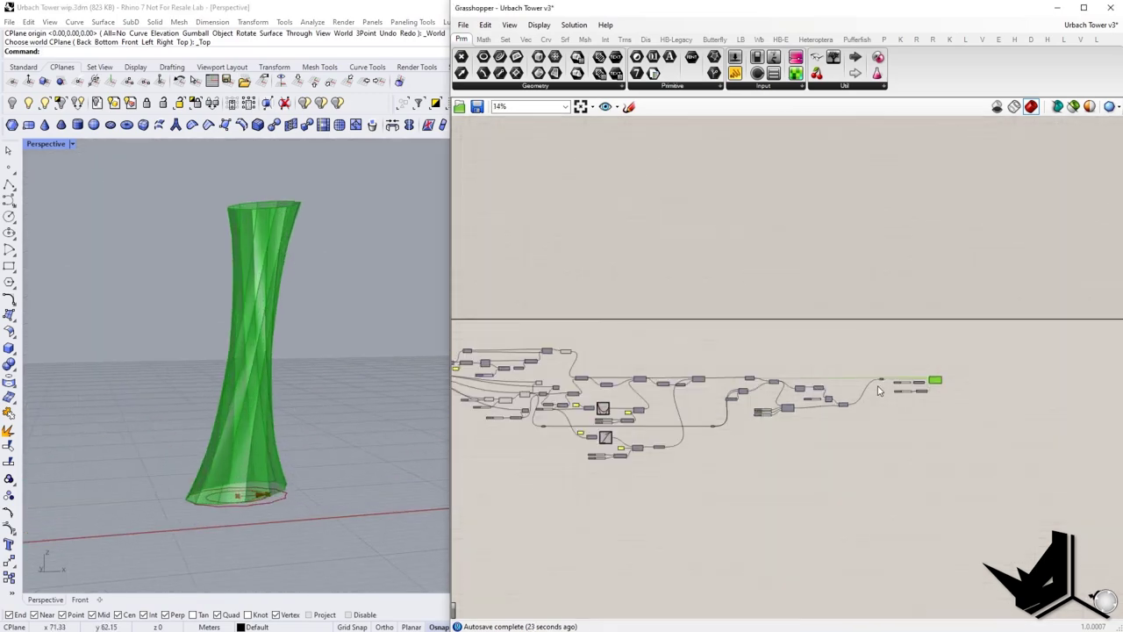
# Select the remaining components upstream of the bounding box stage and disable their preview, leaving the sheared tower displayed.
pyautogui.moveTo(818, 461); pyautogui.dragTo(621, 343)
pyautogui.middleClick(700, 363)
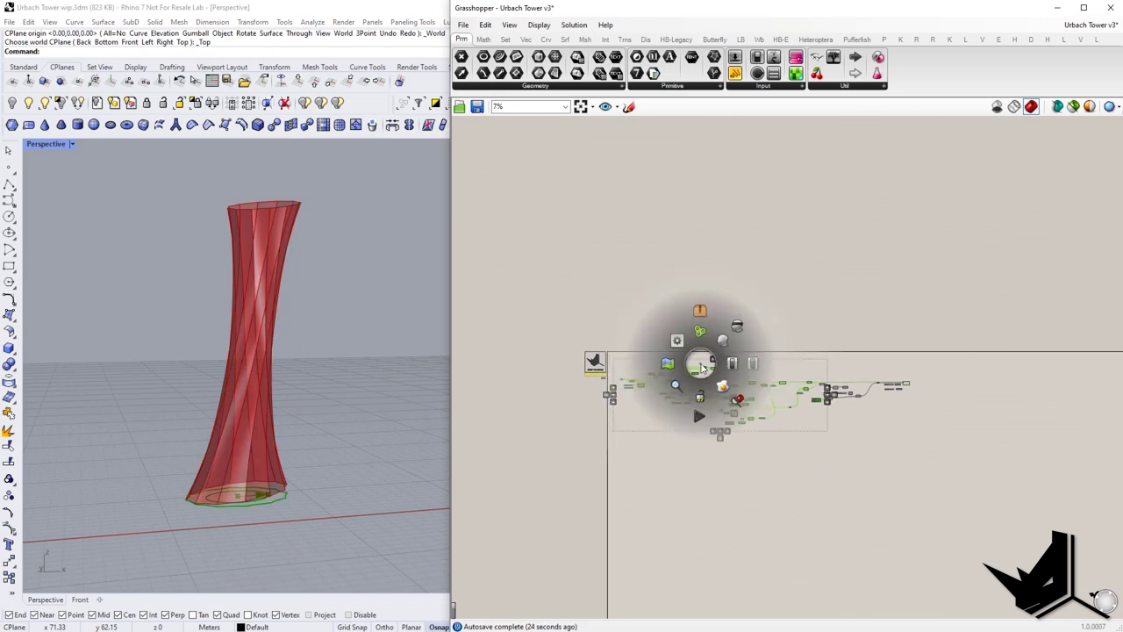
pyautogui.click(739, 327)
pyautogui.moveTo(184, 364); pyautogui.dragTo(184, 368, button='right')
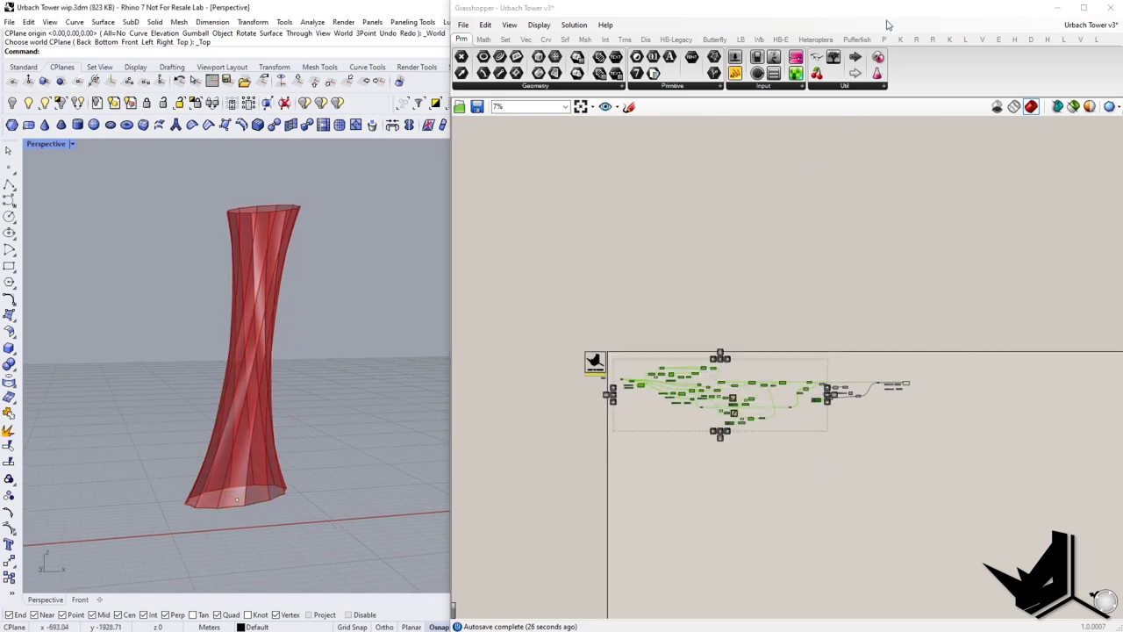
pyautogui.moveTo(345, 388); pyautogui.dragTo(461, 424, button='right')
pyautogui.moveTo(200, 447); pyautogui.dragTo(338, 446, button='right')
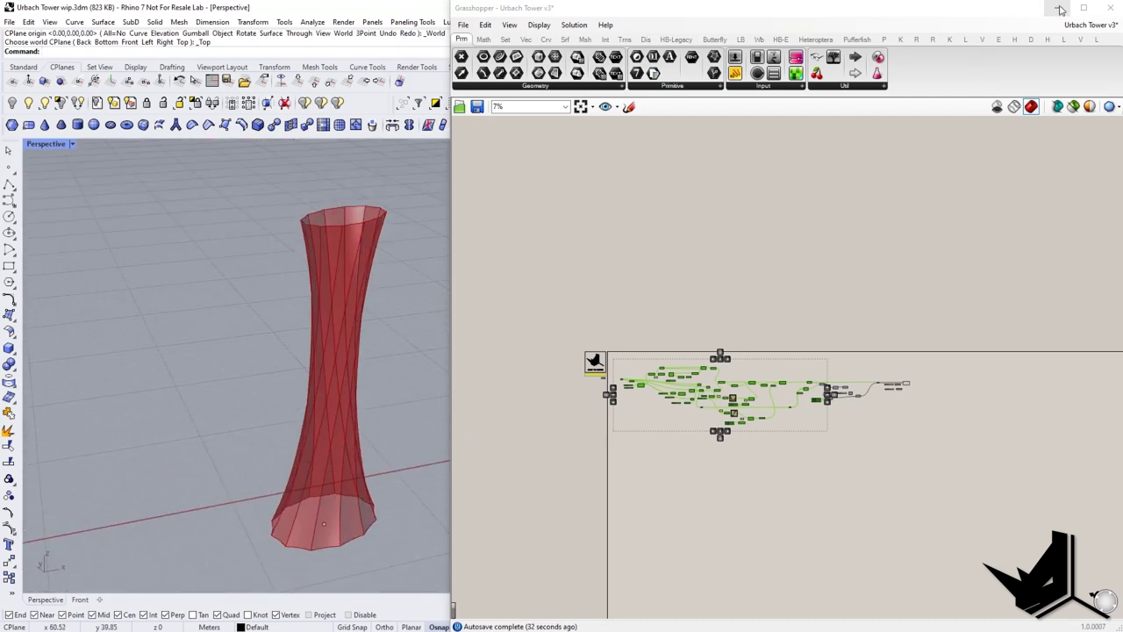
# Minimize Grasshopper and turn on the Reference Images layer in Rhino to see the images around the tower.
pyautogui.click(1057, 7)
pyautogui.click(987, 208)
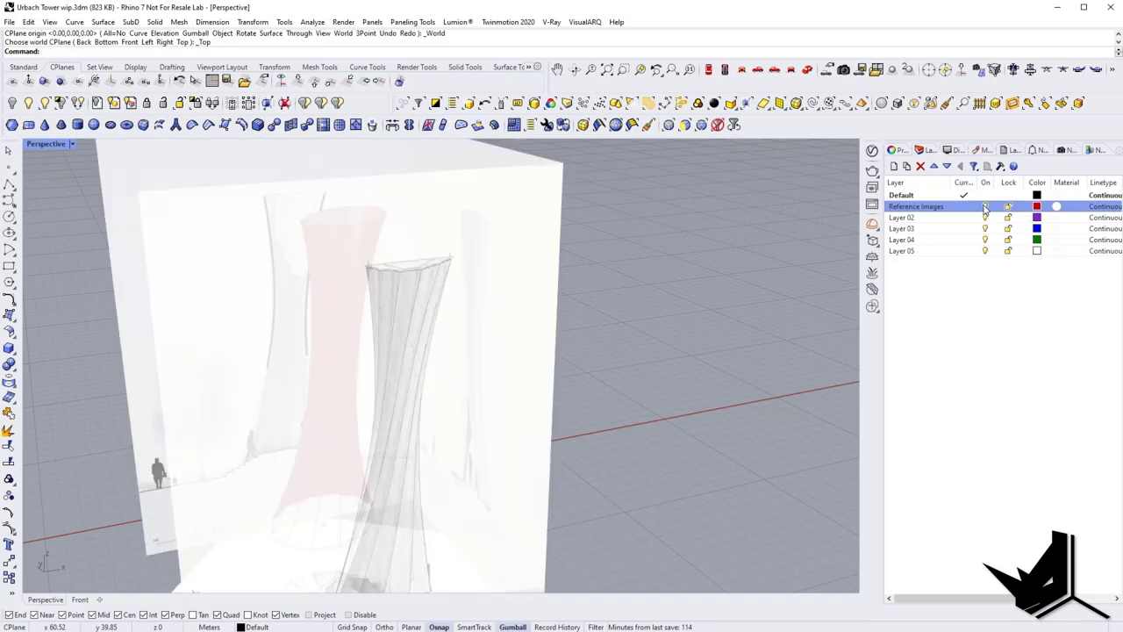
pyautogui.scroll(-7, 403, 356)
pyautogui.moveTo(403, 357); pyautogui.dragTo(597, 284, button='right')
pyautogui.scroll(4, 436, 351)
# Compare the tower with the reference images in the Right view and return to the Perspective view.
pyautogui.hotkey('ctrl', 'F3')
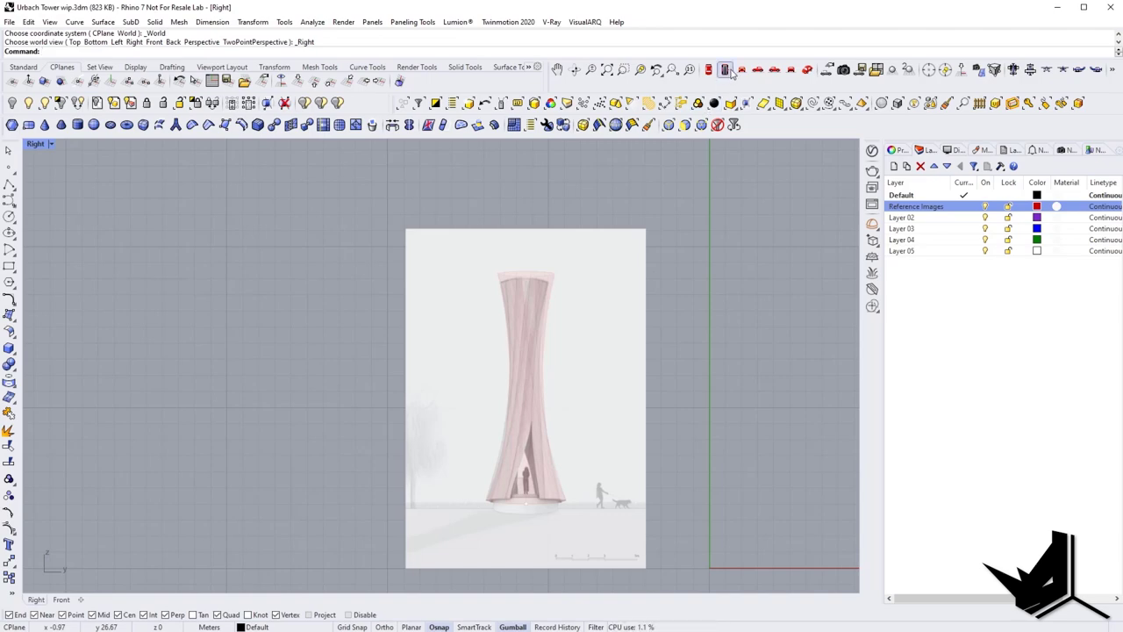
pyautogui.click(741, 70)
pyautogui.click(807, 70)
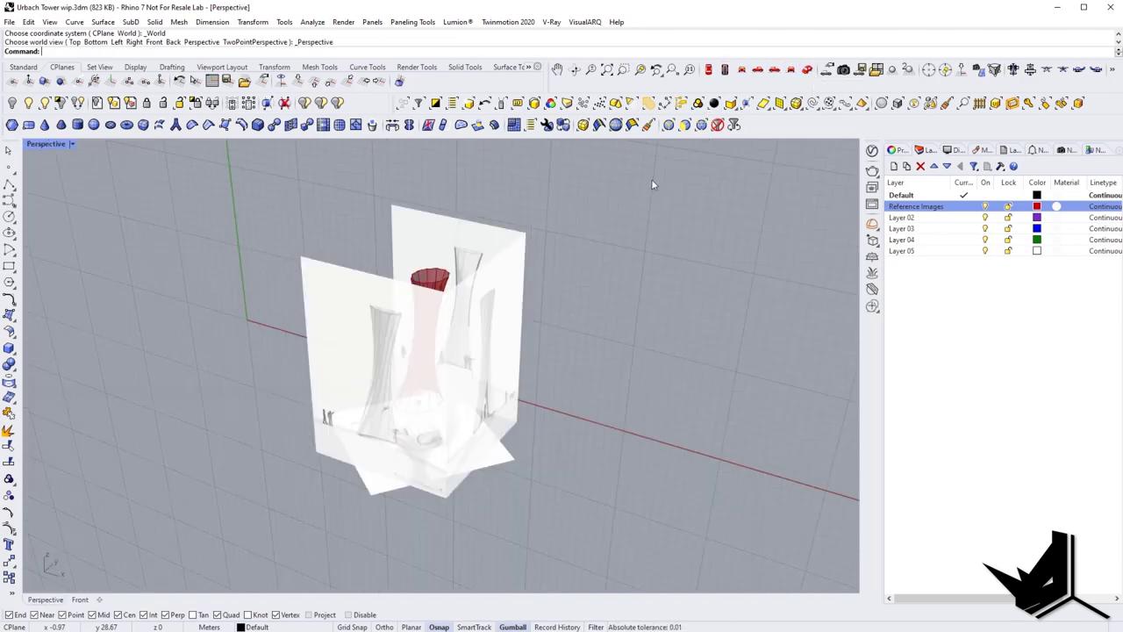
pyautogui.moveTo(484, 358); pyautogui.dragTo(576, 391, button='right')
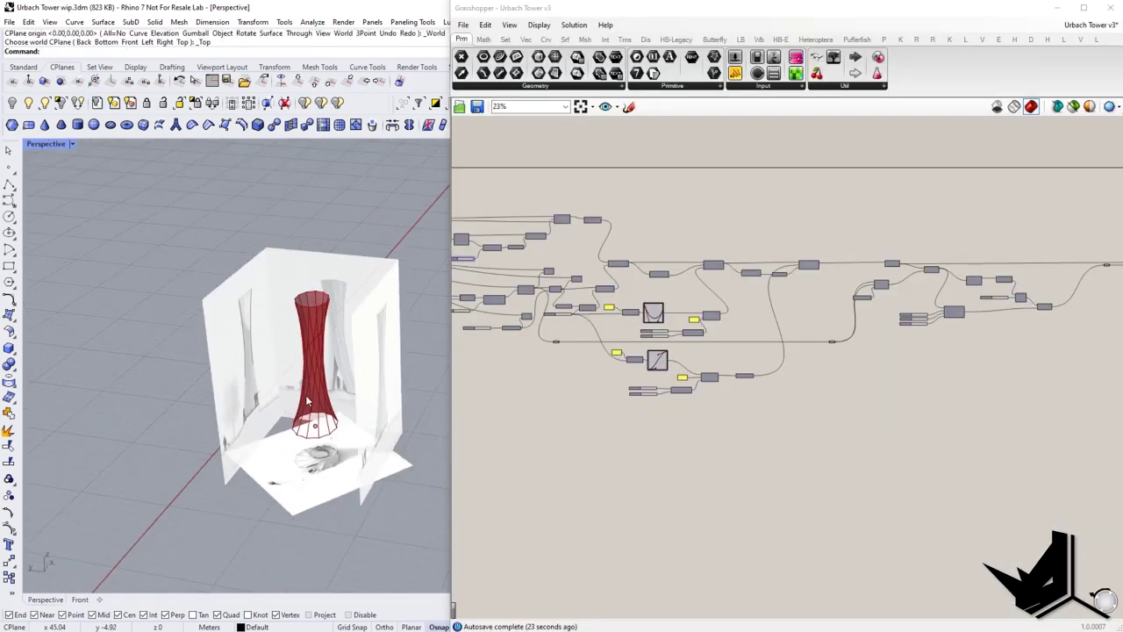
# Bake the Shear Angle tower geometry onto Layer 03.
pyautogui.moveTo(930, 473); pyautogui.dragTo(917, 326, button='right')
pyautogui.scroll(5, 918, 326)
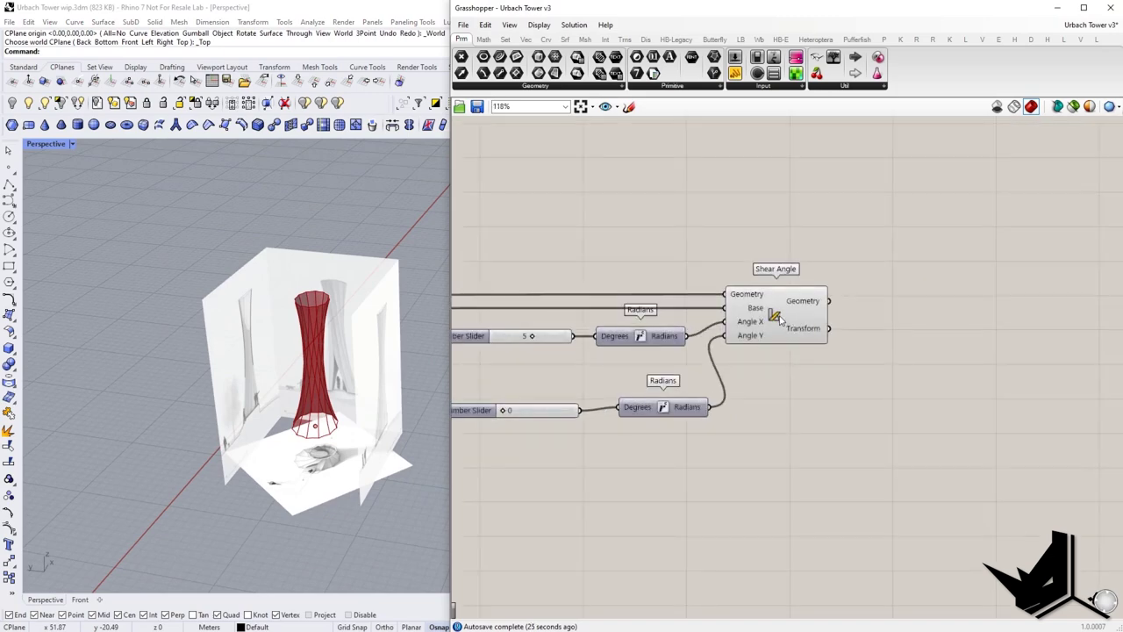
pyautogui.rightClick(776, 317)
pyautogui.click(816, 363)
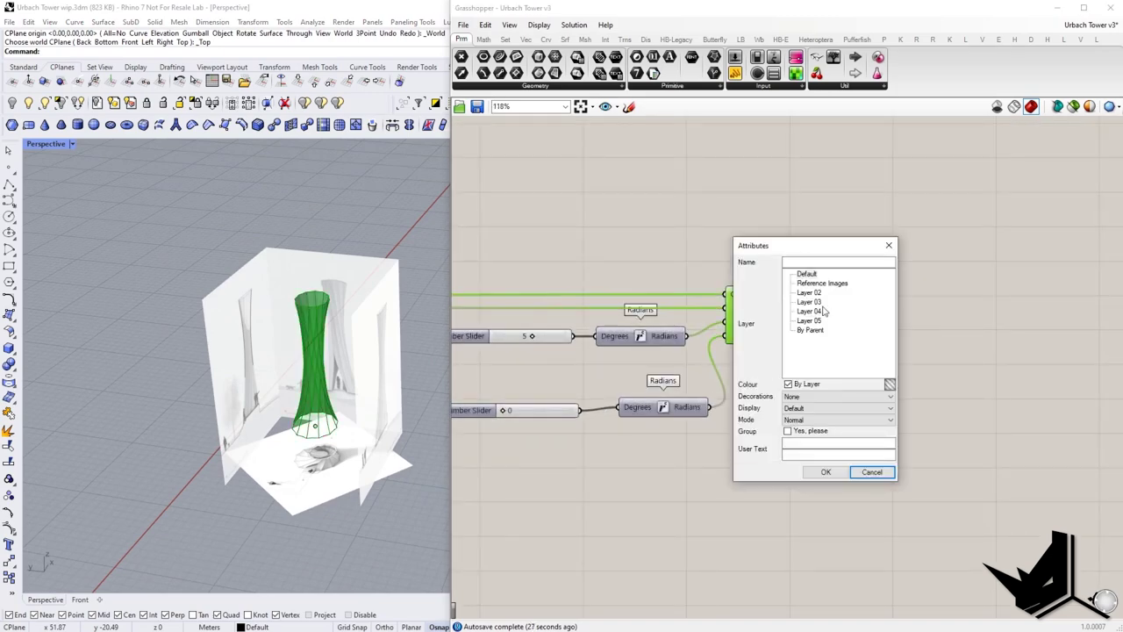
pyautogui.click(811, 302)
pyautogui.click(825, 471)
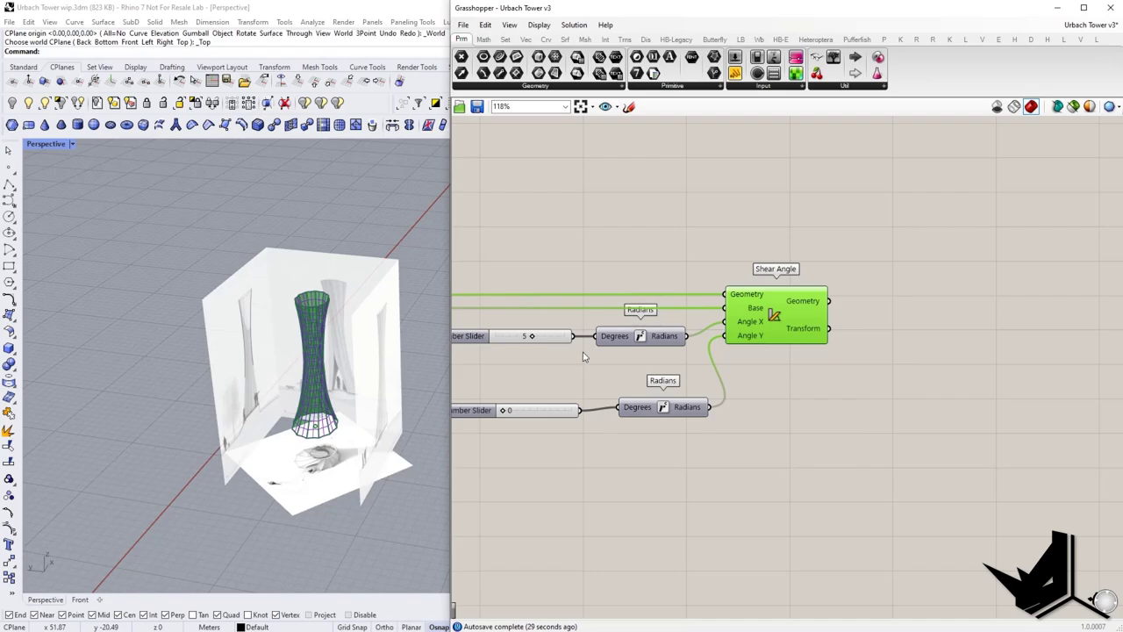
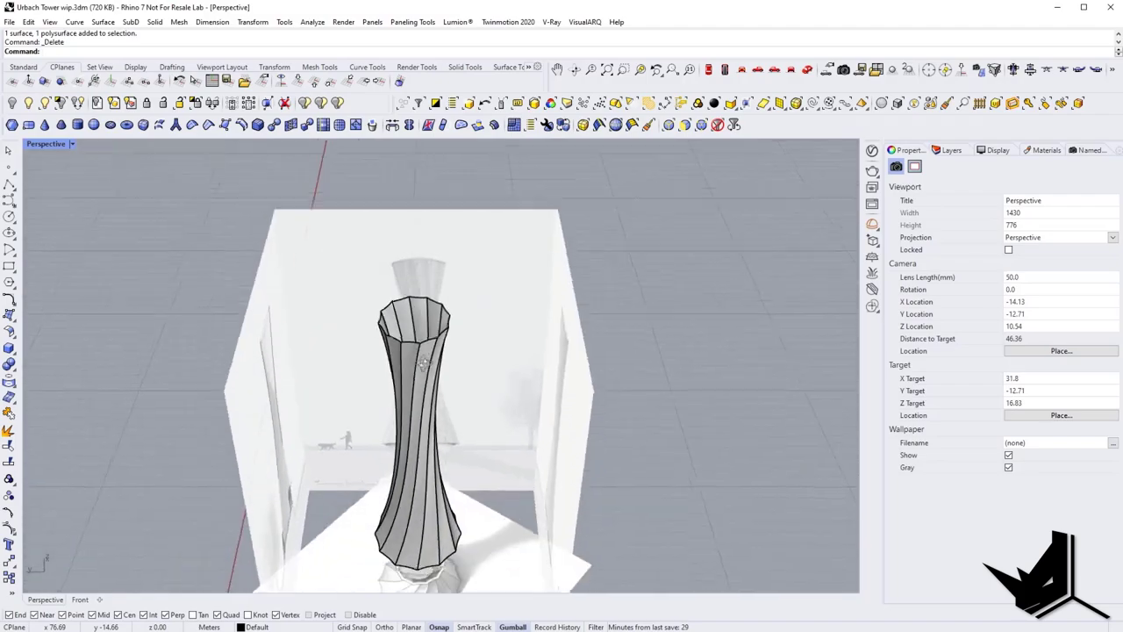
# Capture the area around the tower top and mark the reference tower's curved top edge with a red line.
pyautogui.scroll(8, 419, 278)
pyautogui.press('super+shift+s')
pyautogui.moveTo(241, 160); pyautogui.dragTo(604, 550)
pyautogui.moveTo(350, 256); pyautogui.dragTo(354, 256)
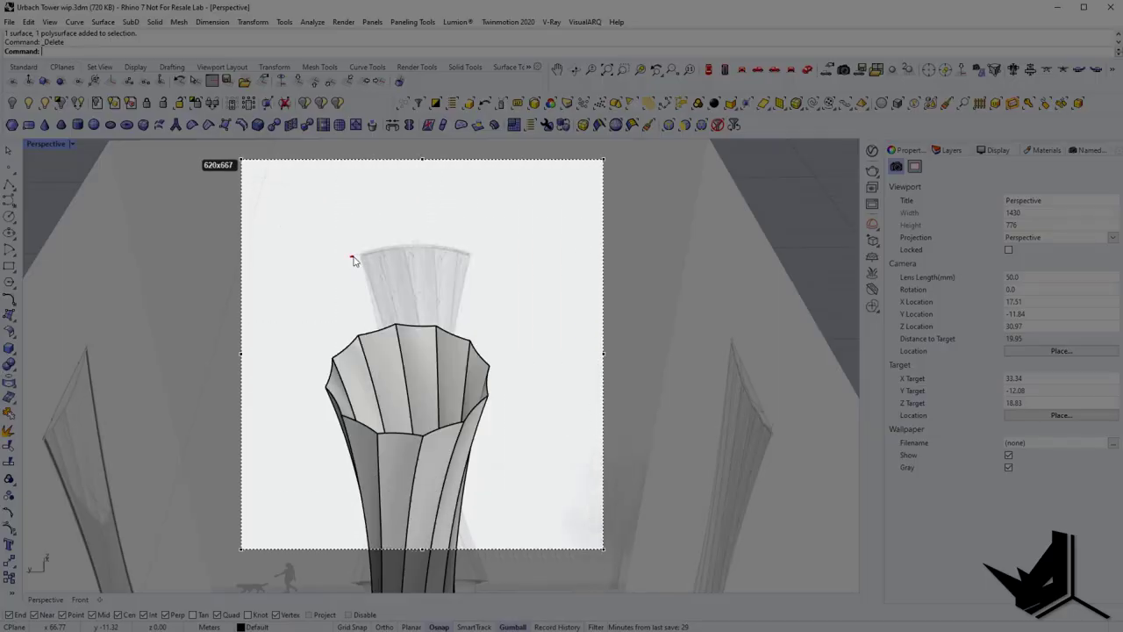
pyautogui.moveTo(487, 261); pyautogui.dragTo(487, 262)
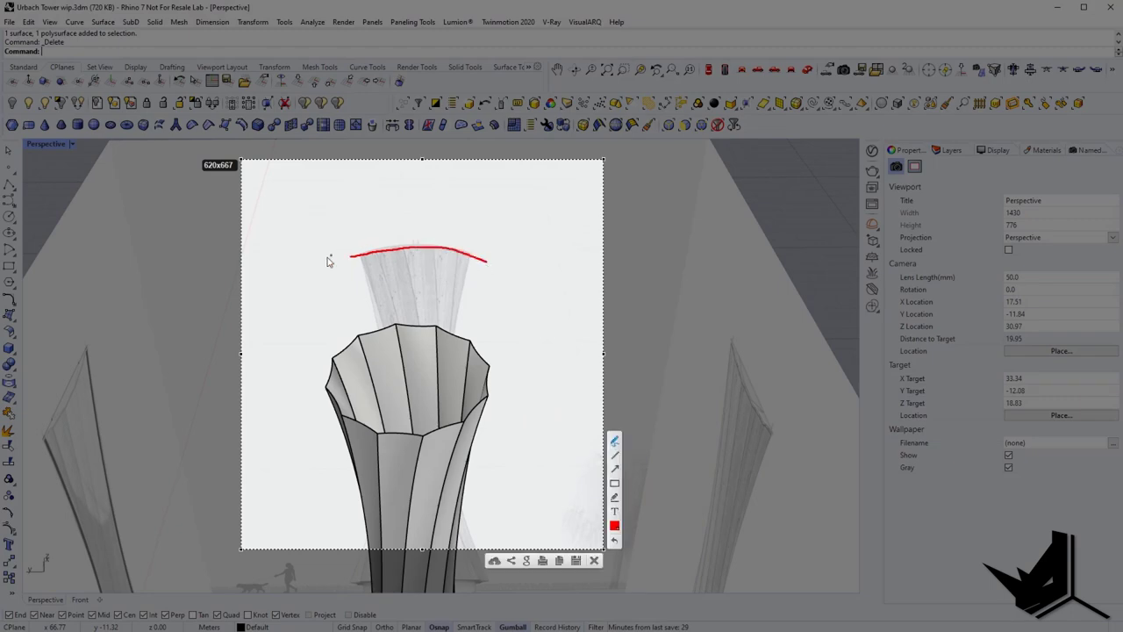
pyautogui.press('Escape')
# Switch to the Right view to line up the tower's top with its reference elevation.
pyautogui.moveTo(430, 372)
pyautogui.mouseDown(button='right')
pyautogui.moveTo(426, 276)
pyautogui.moveTo(413, 334)
pyautogui.moveTo(364, 311)
pyautogui.moveTo(403, 314)
pyautogui.mouseUp(button='right')
pyautogui.click(743, 72)
pyautogui.click(757, 70)
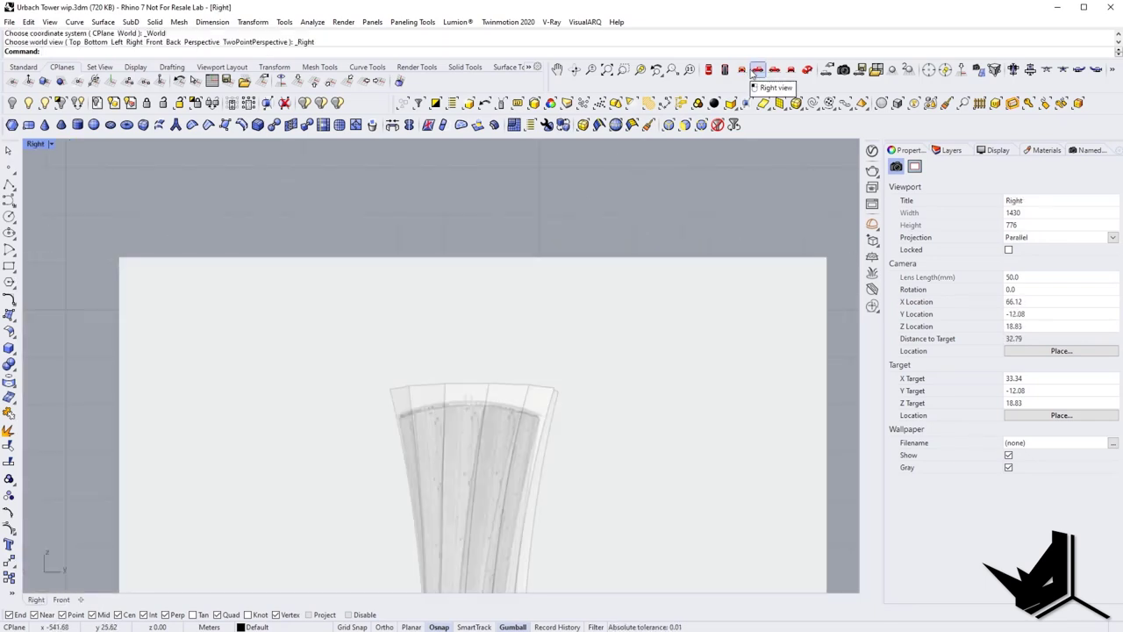
pyautogui.scroll(-8, 597, 293)
pyautogui.scroll(4, 585, 313)
pyautogui.scroll(-6, 522, 309)
pyautogui.scroll(4, 541, 393)
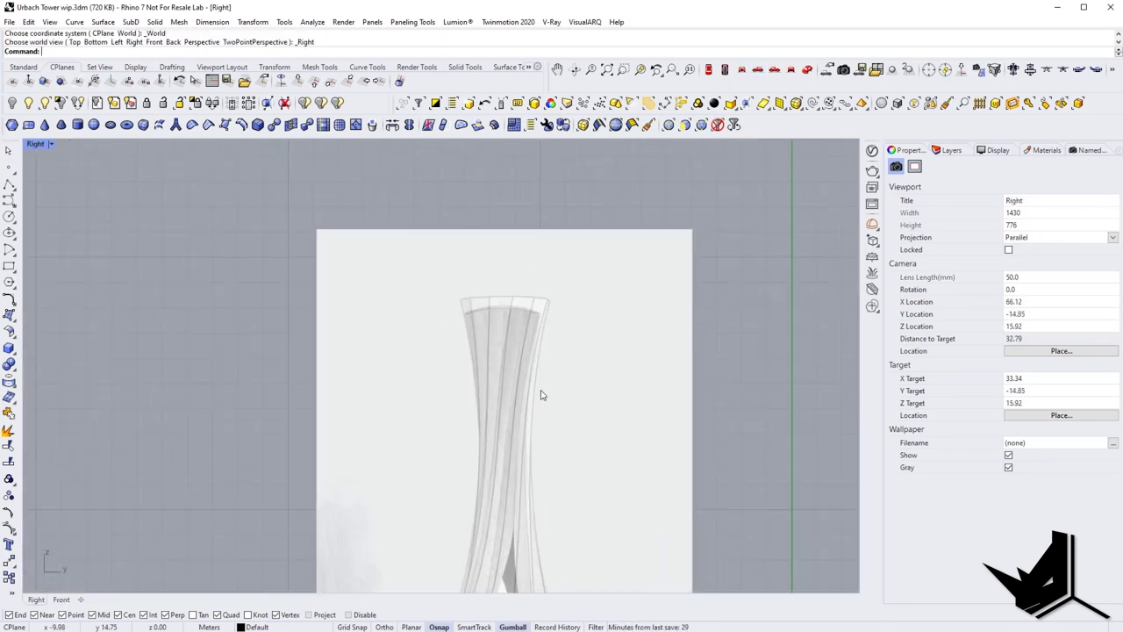
# Trace the reference tower's curved top edge with an interpolated curve extending beyond both sides of the tower.
pyautogui.moveTo(487, 331); pyautogui.dragTo(440, 299, button='right')
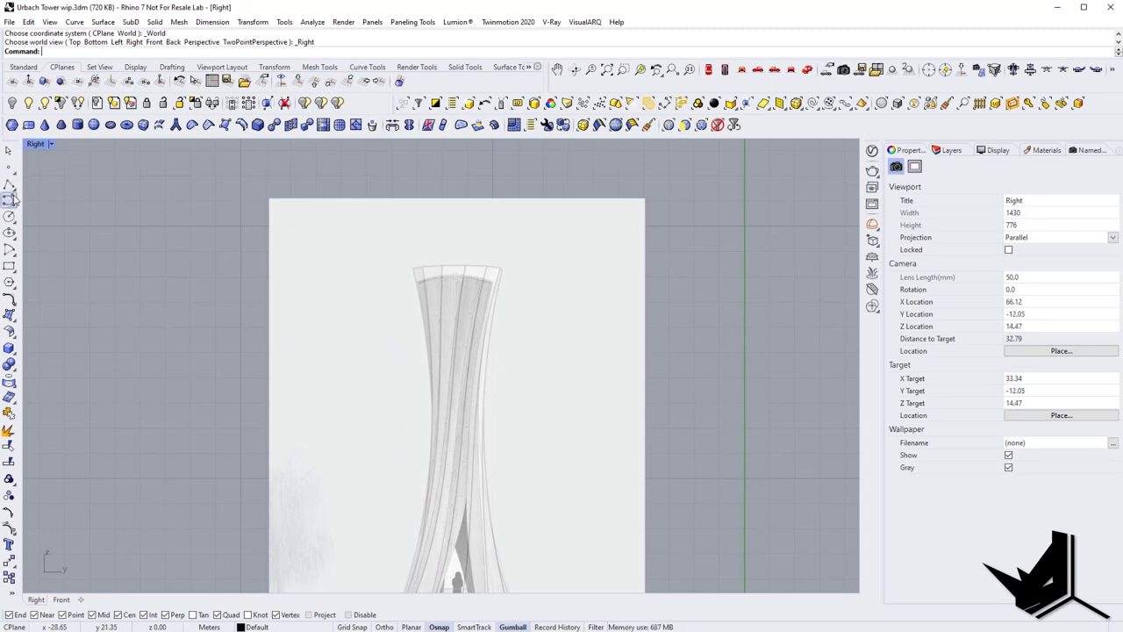
pyautogui.moveTo(111, 238); pyautogui.dragTo(90, 237, button='right')
pyautogui.click(11, 203)
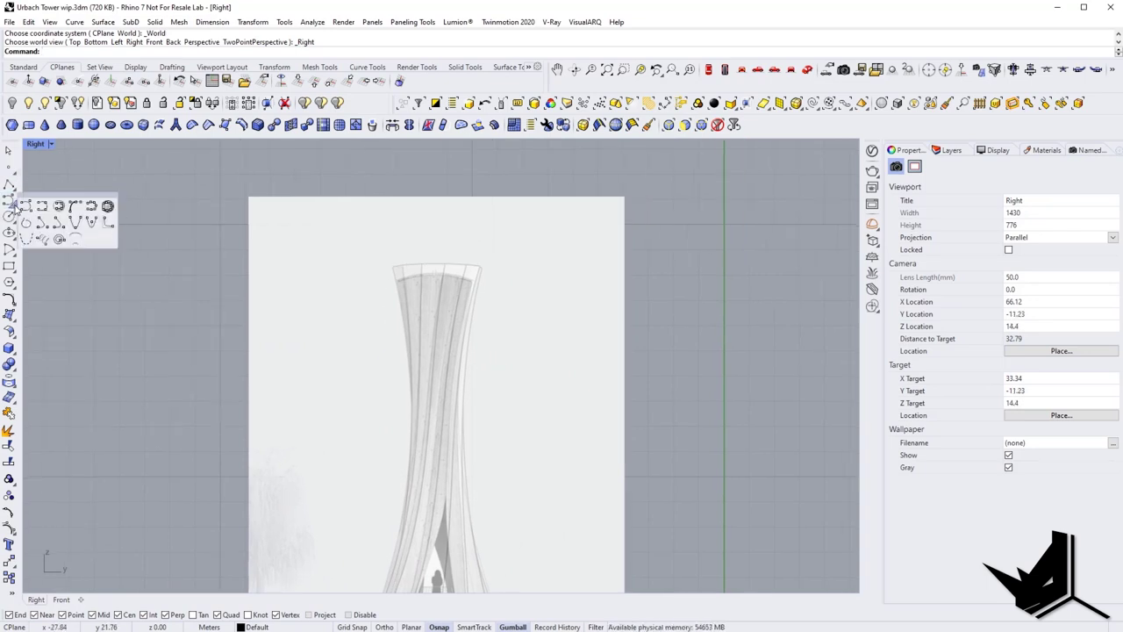
pyautogui.click(43, 208)
pyautogui.scroll(12, 439, 282)
pyautogui.scroll(2, 372, 270)
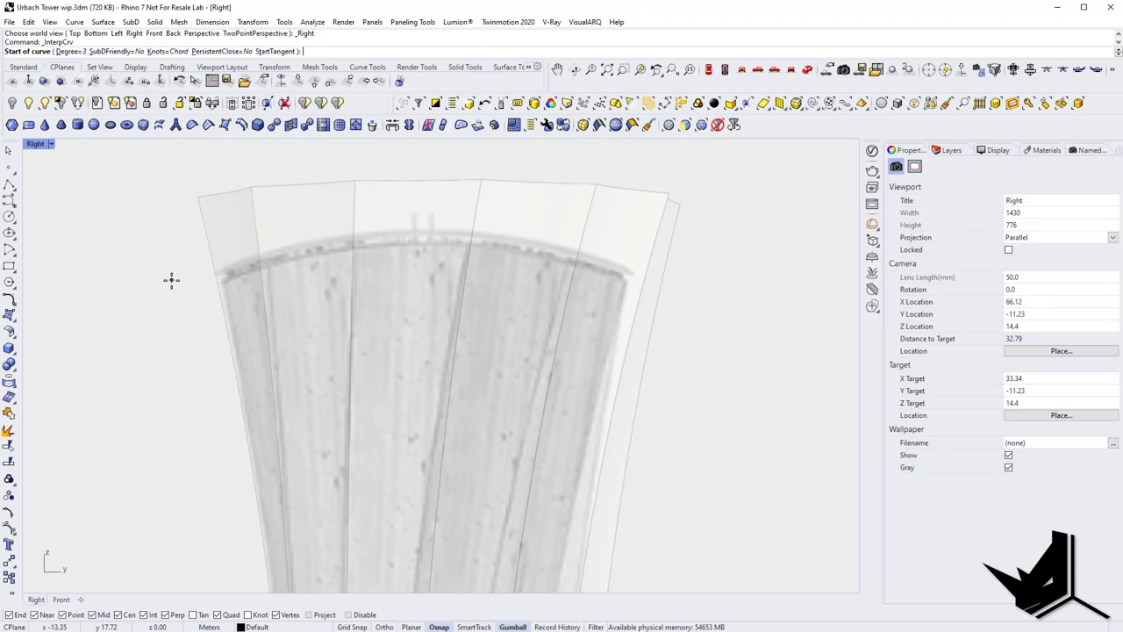
pyautogui.click(173, 297)
pyautogui.click(295, 262)
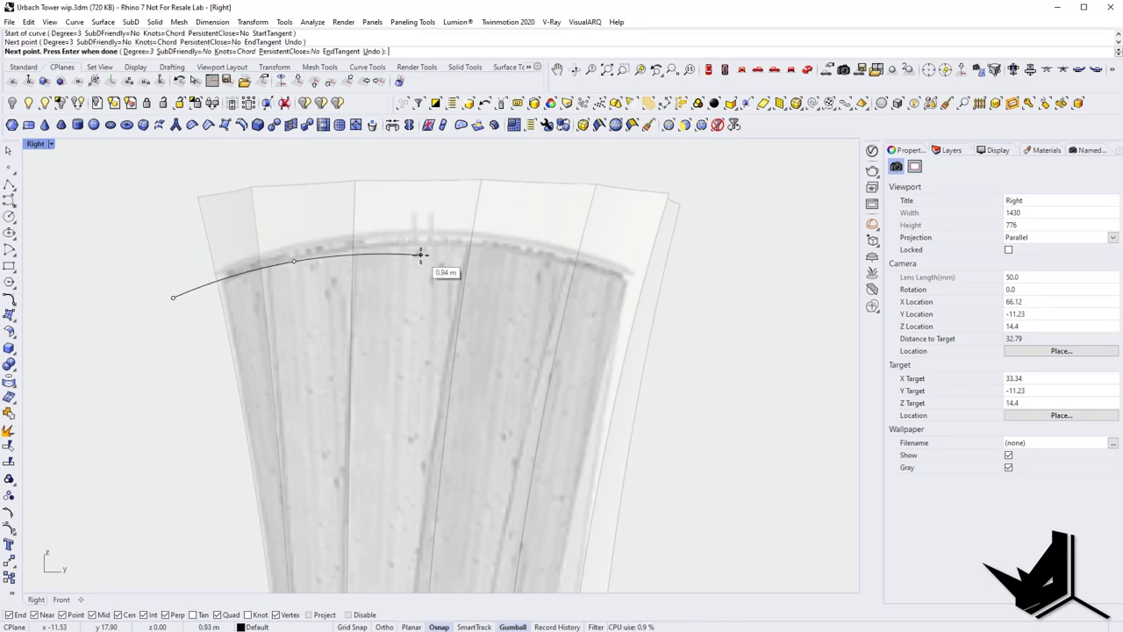
pyautogui.click(418, 247)
pyautogui.click(530, 252)
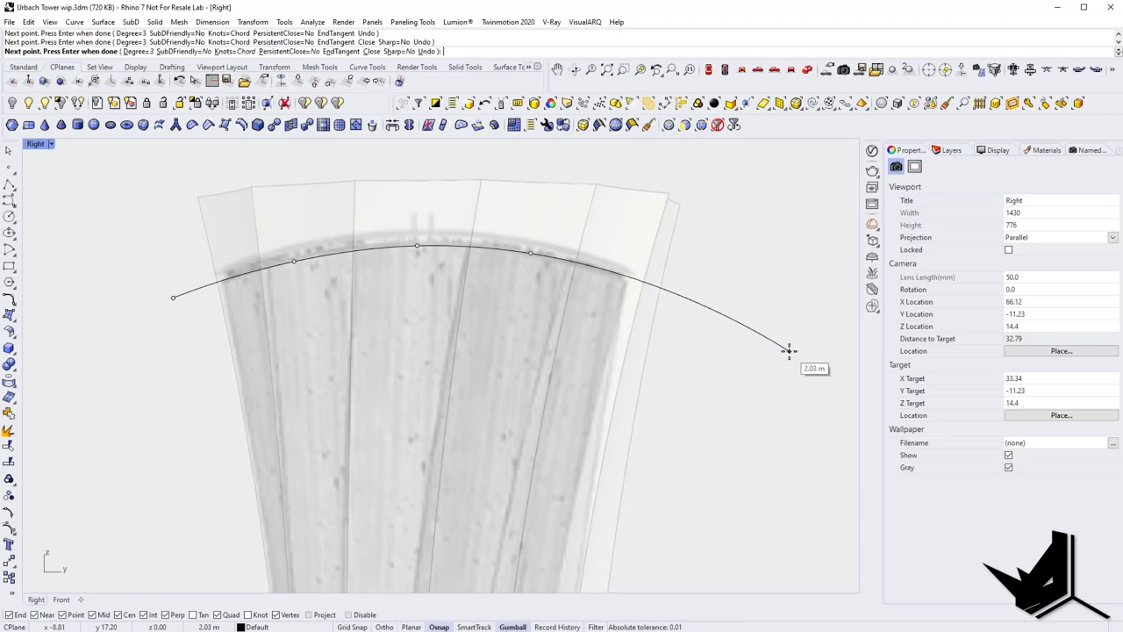
pyautogui.press('Return')
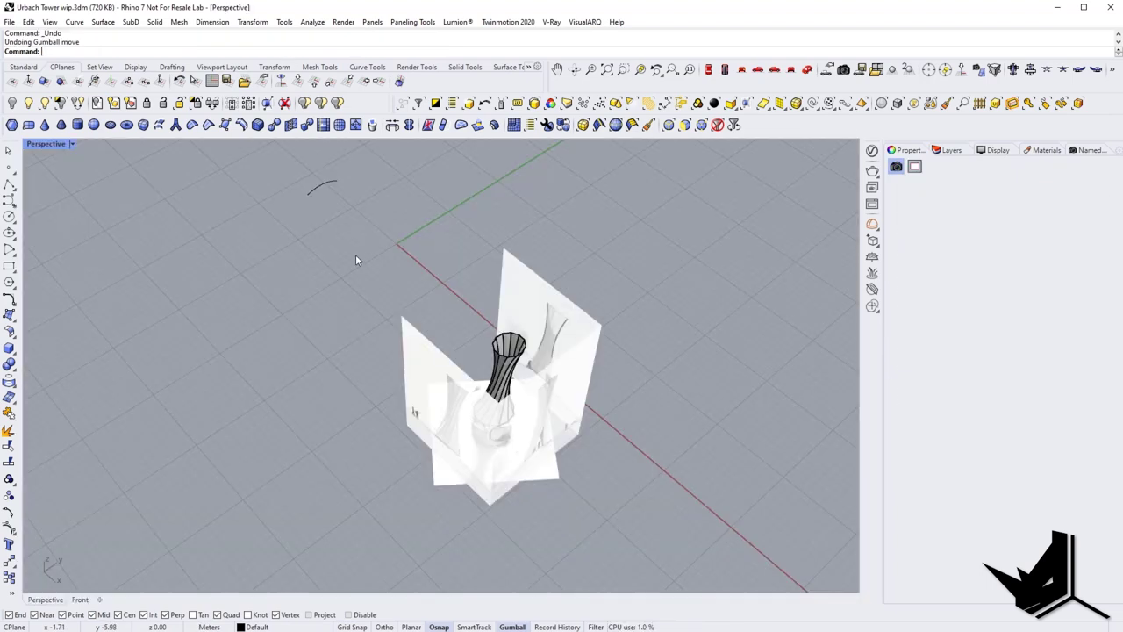
# Extrude the traced arc through the tower's top and split the tower with the extruded surface.
pyautogui.click(333, 186)
pyautogui.moveTo(338, 195); pyautogui.dragTo(338, 202, button='right')
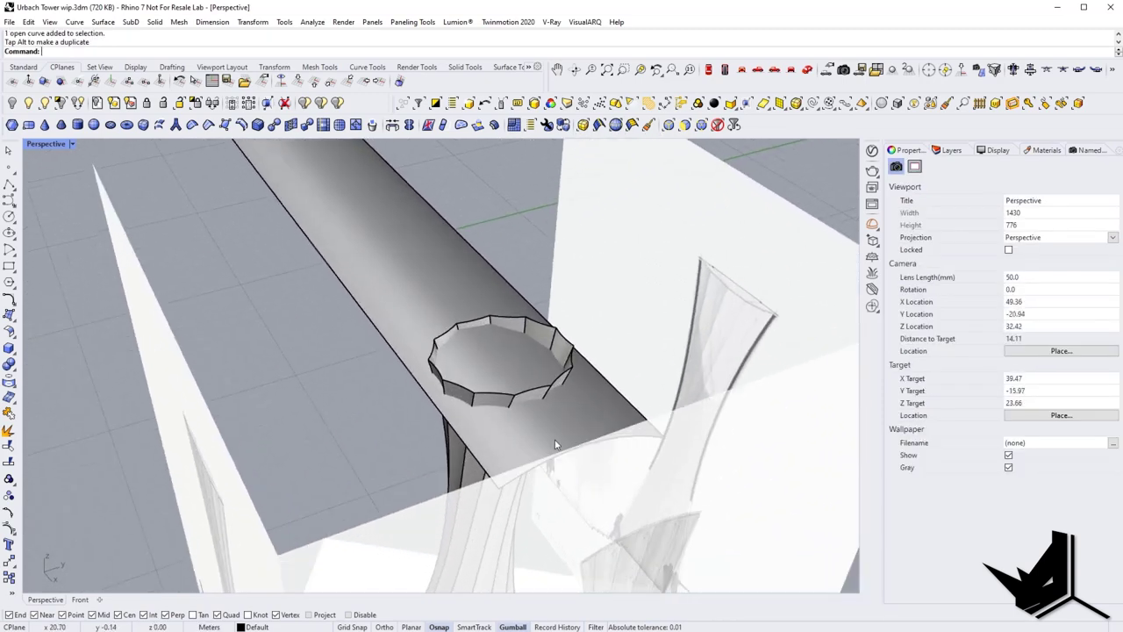
pyautogui.write('SPLIT')
pyautogui.press('Return')
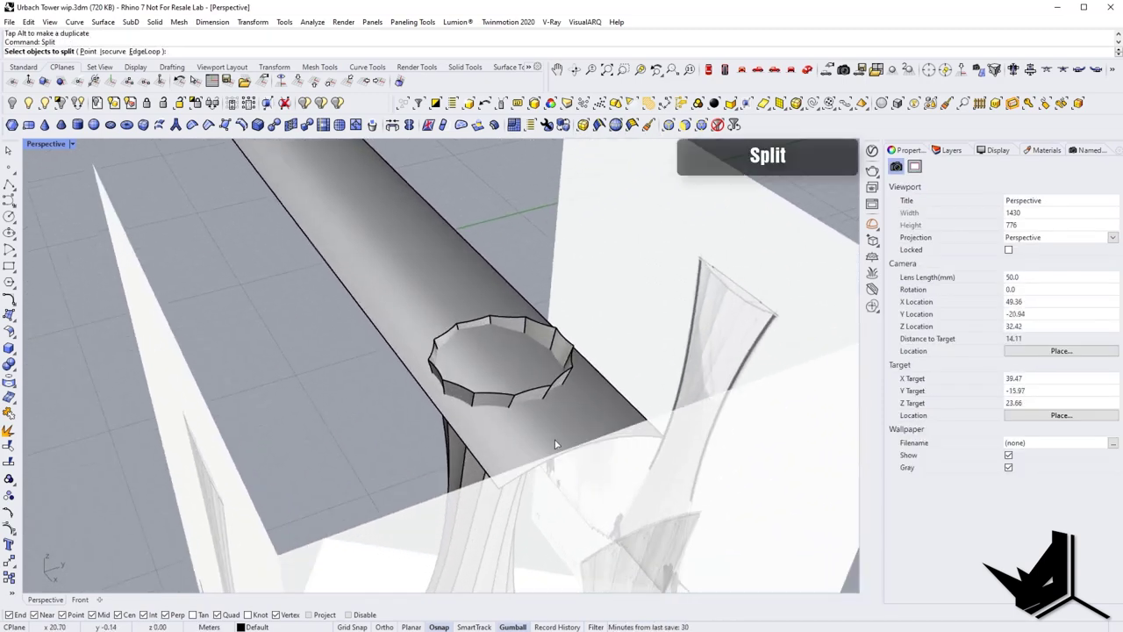
pyautogui.click(505, 401)
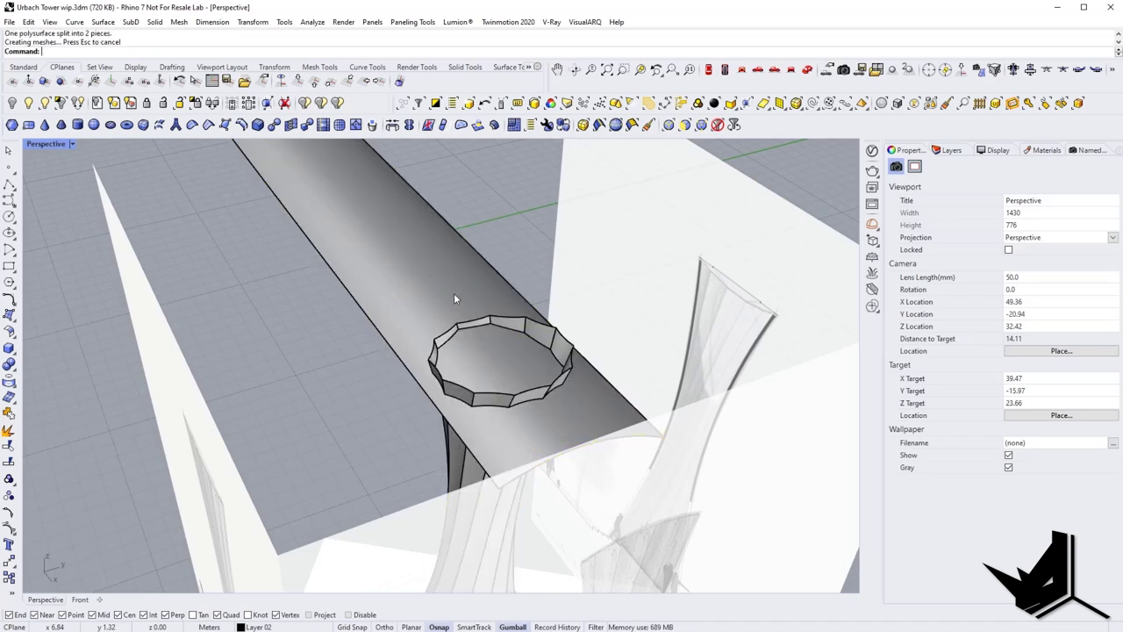
# Delete the extruded cutting surface and undo the extra deletion of the split tower pieces.
pyautogui.click(454, 293)
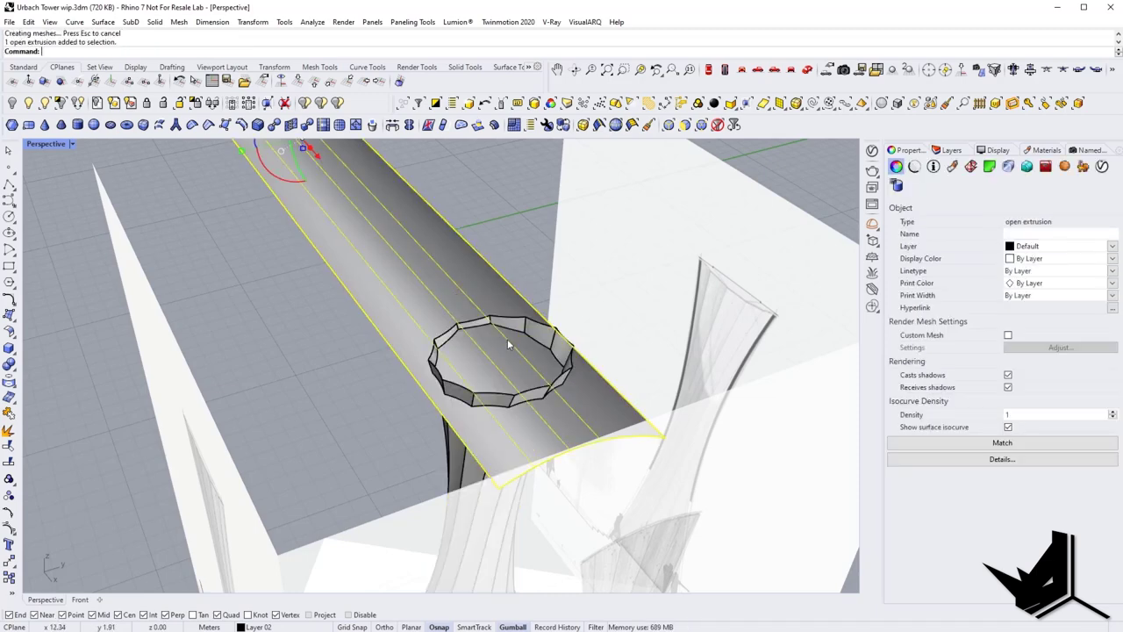
pyautogui.press('Delete')
pyautogui.hotkey('ctrl', 'z')
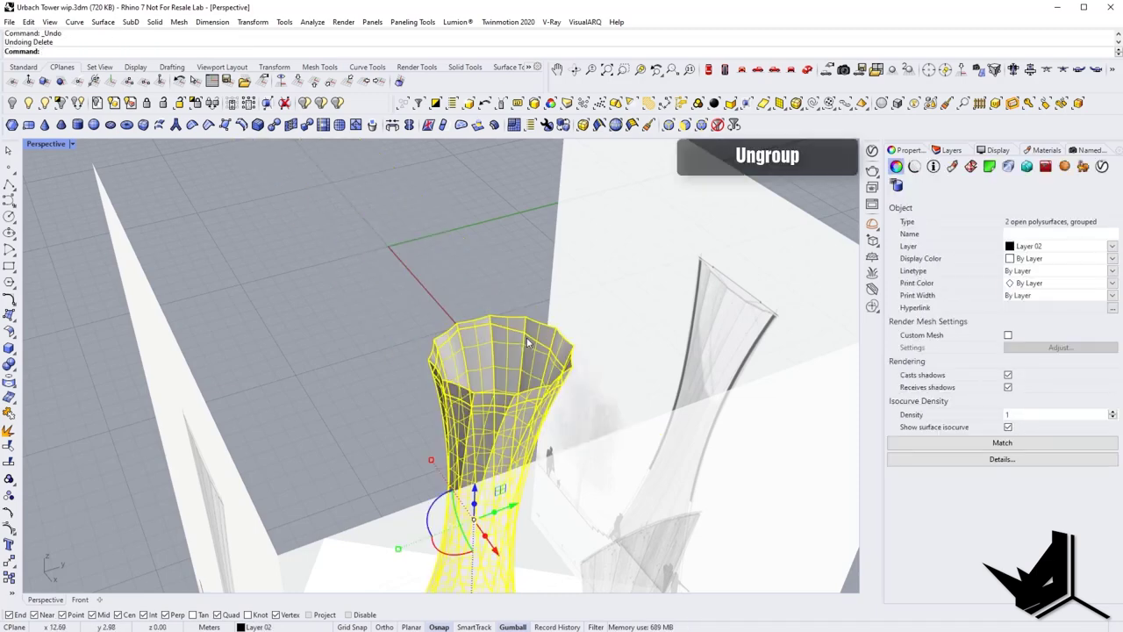
# Ungroup the split tower pieces and delete the rim piece above the cut.
pyautogui.write('UG')
pyautogui.press('Return')
pyautogui.press('Escape')
pyautogui.click(533, 329)
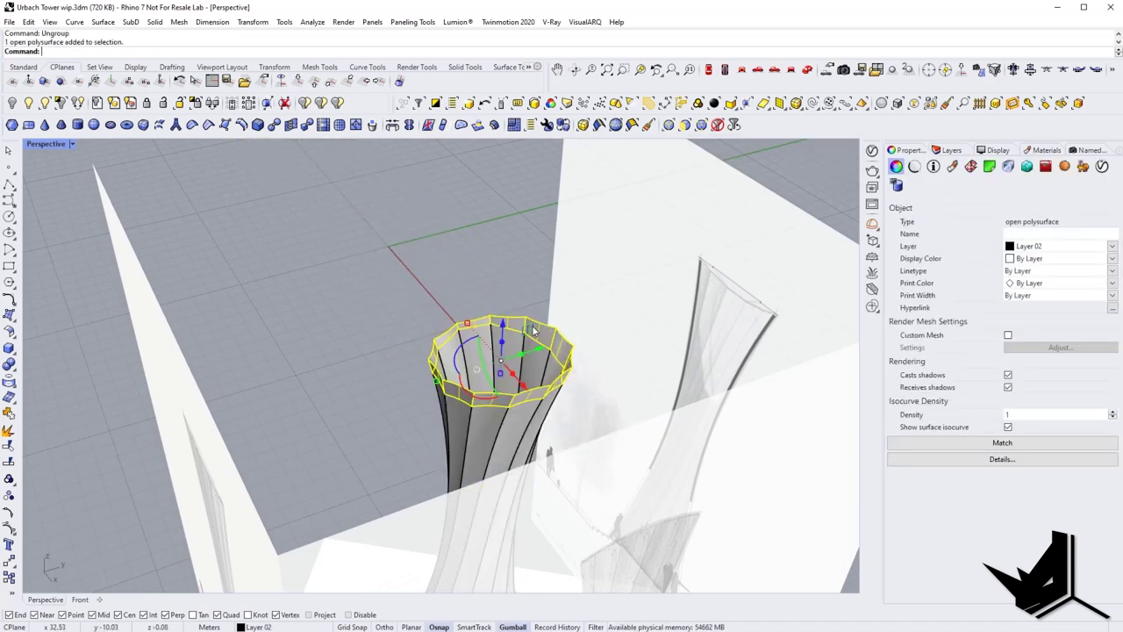
pyautogui.press('Delete')
# Examine the trimmed tower's curved top against the reference images from the side and above.
pyautogui.click(529, 358)
pyautogui.scroll(-5, 413, 373)
pyautogui.moveTo(393, 385); pyautogui.dragTo(686, 302, button='right')
pyautogui.click(686, 302)
pyautogui.scroll(5, 503, 348)
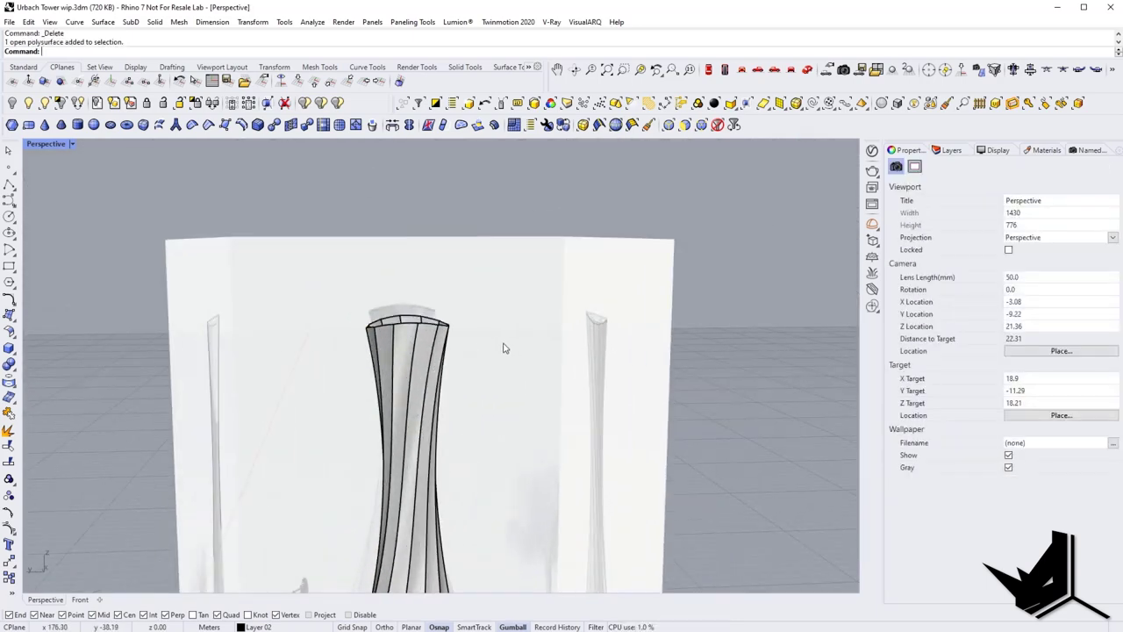
pyautogui.moveTo(504, 349); pyautogui.dragTo(498, 330, button='right')
pyautogui.scroll(2, 441, 369)
pyautogui.scroll(-8, 441, 370)
pyautogui.moveTo(529, 413); pyautogui.dragTo(512, 462, button='right')
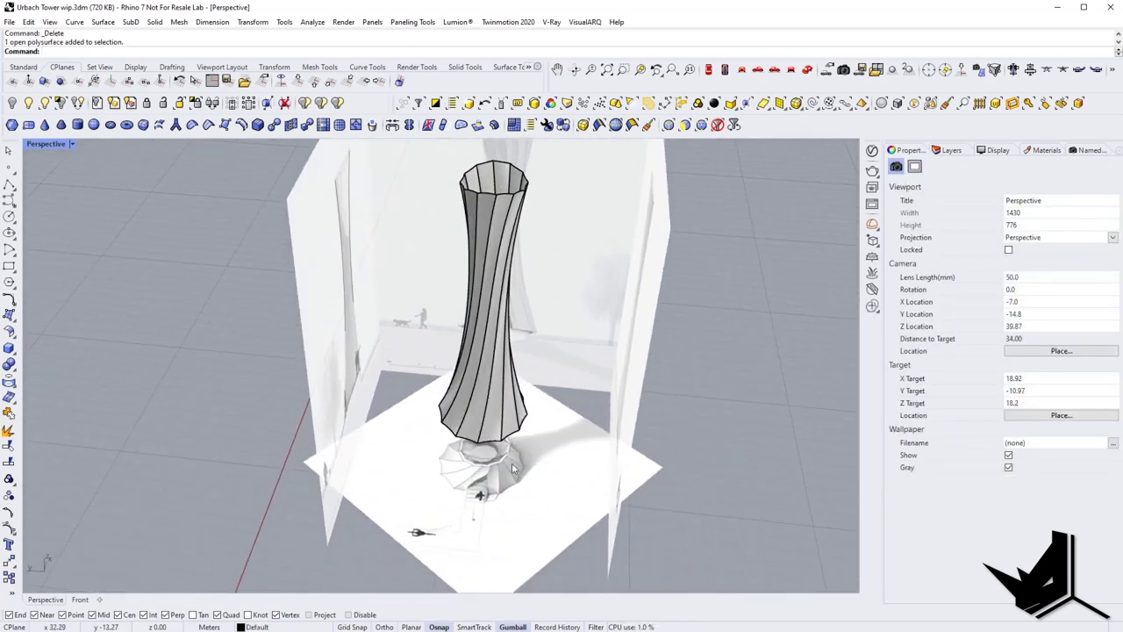
pyautogui.keyDown('shift'); pyautogui.moveTo(524, 390); pyautogui.dragTo(503, 423, button='right'); pyautogui.keyUp('shift')
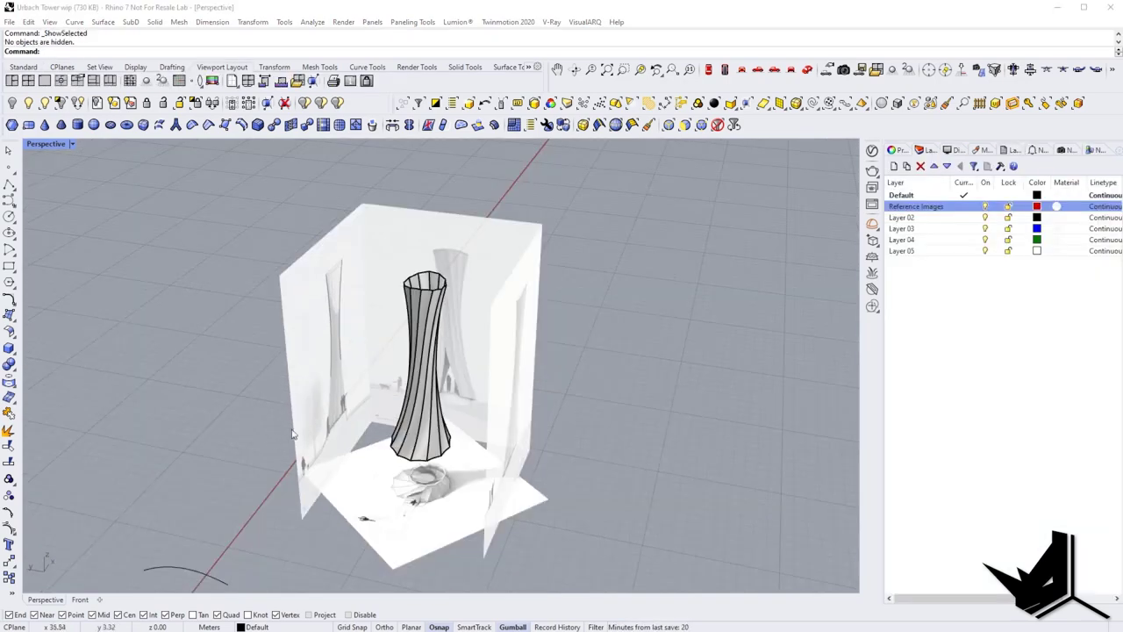
# Hide the trimmed tower so that the reference image behind it can be traced.
pyautogui.moveTo(263, 395); pyautogui.dragTo(228, 377, button='right')
pyautogui.scroll(4, 263, 351)
pyautogui.click(369, 263)
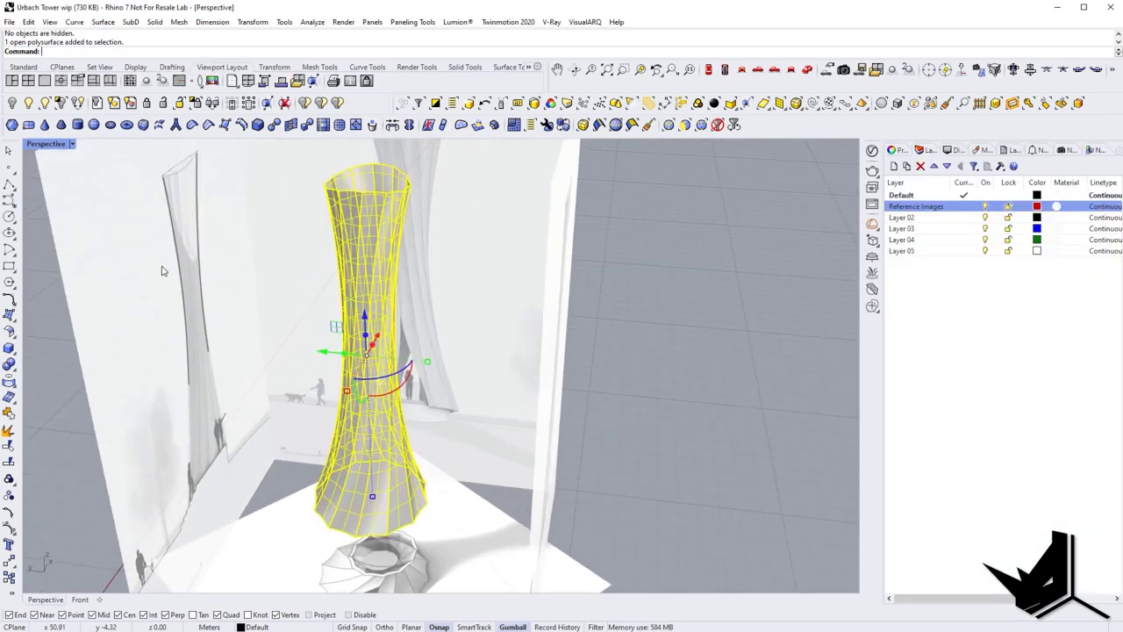
pyautogui.click(12, 103)
# Switch to the Right view, framing the entrance opening in the reference elevation.
pyautogui.moveTo(387, 350); pyautogui.dragTo(405, 316, button='right')
pyautogui.scroll(4, 389, 412)
pyautogui.keyDown('shift'); pyautogui.moveTo(389, 398); pyautogui.dragTo(381, 354, button='right'); pyautogui.keyUp('shift')
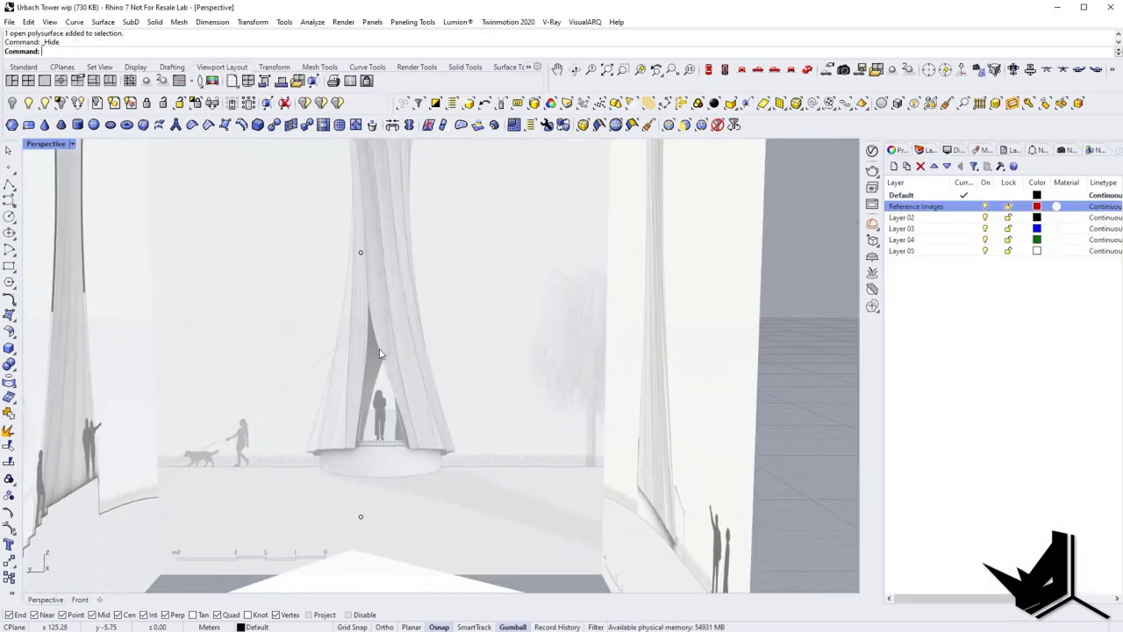
pyautogui.click(741, 70)
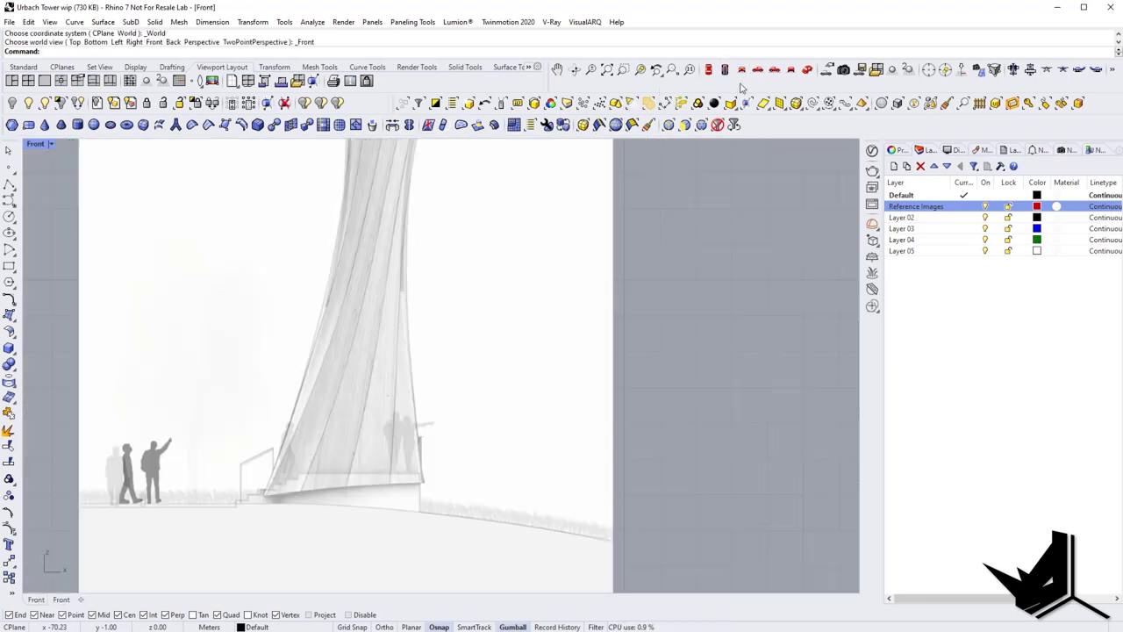
pyautogui.click(758, 70)
pyautogui.moveTo(447, 326); pyautogui.dragTo(342, 322, button='right')
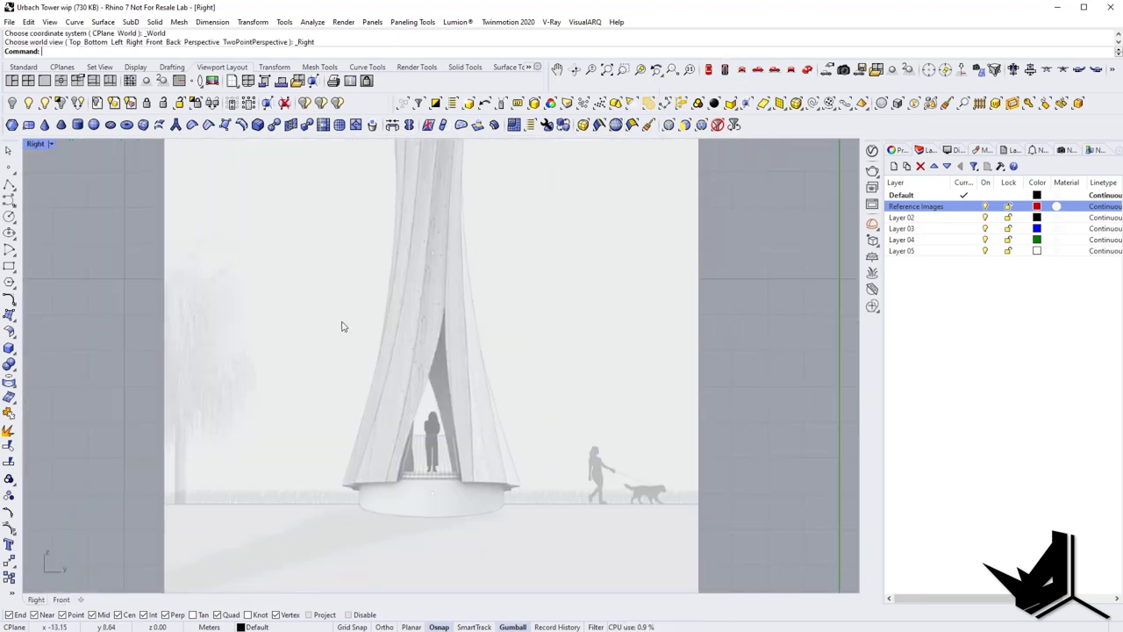
# Trace the left edge of the reference entrance with an interpolated curve from the opening's peak to below the tower's base.
pyautogui.click(13, 206)
pyautogui.click(39, 207)
pyautogui.scroll(6, 441, 310)
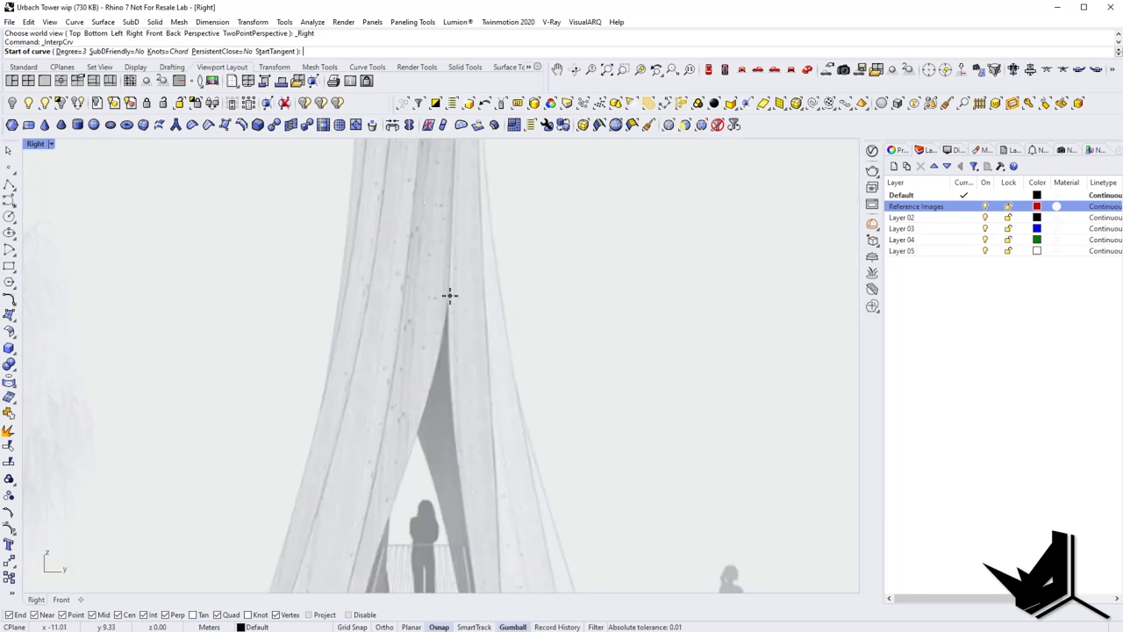
pyautogui.click(448, 298)
pyautogui.click(436, 366)
pyautogui.moveTo(408, 467); pyautogui.dragTo(392, 321, button='right')
pyautogui.click(384, 383)
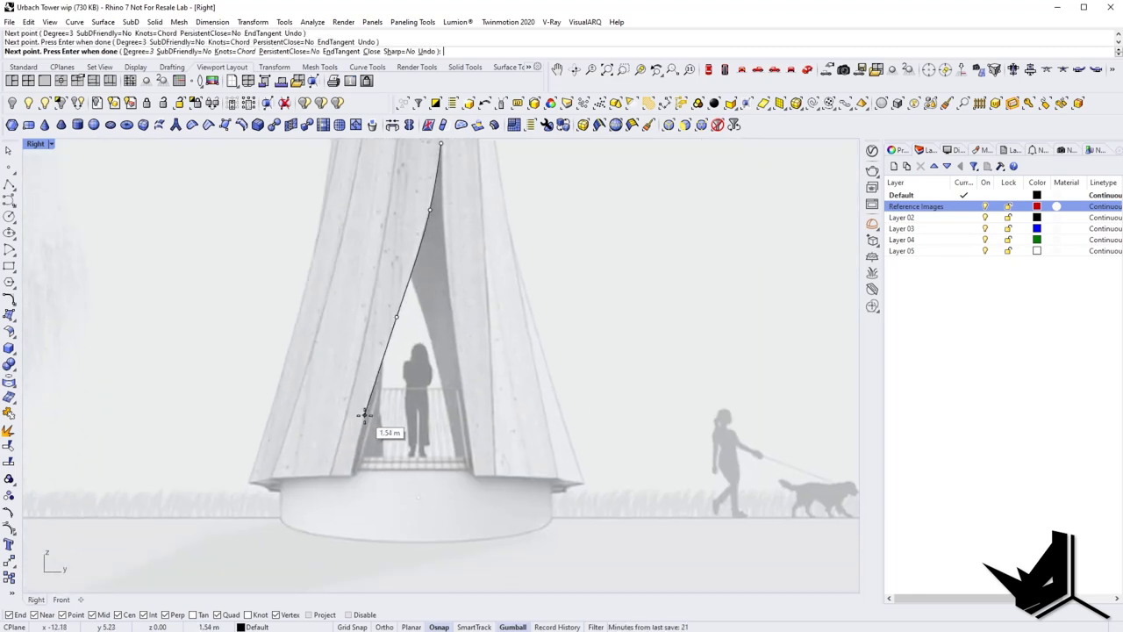
pyautogui.click(365, 415)
pyautogui.click(343, 538)
pyautogui.rightClick(343, 538)
# Trace the right edge of the reference entrance with an interpolated curve from the opening's peak to below the tower's base.
pyautogui.moveTo(446, 313); pyautogui.dragTo(440, 368, button='right')
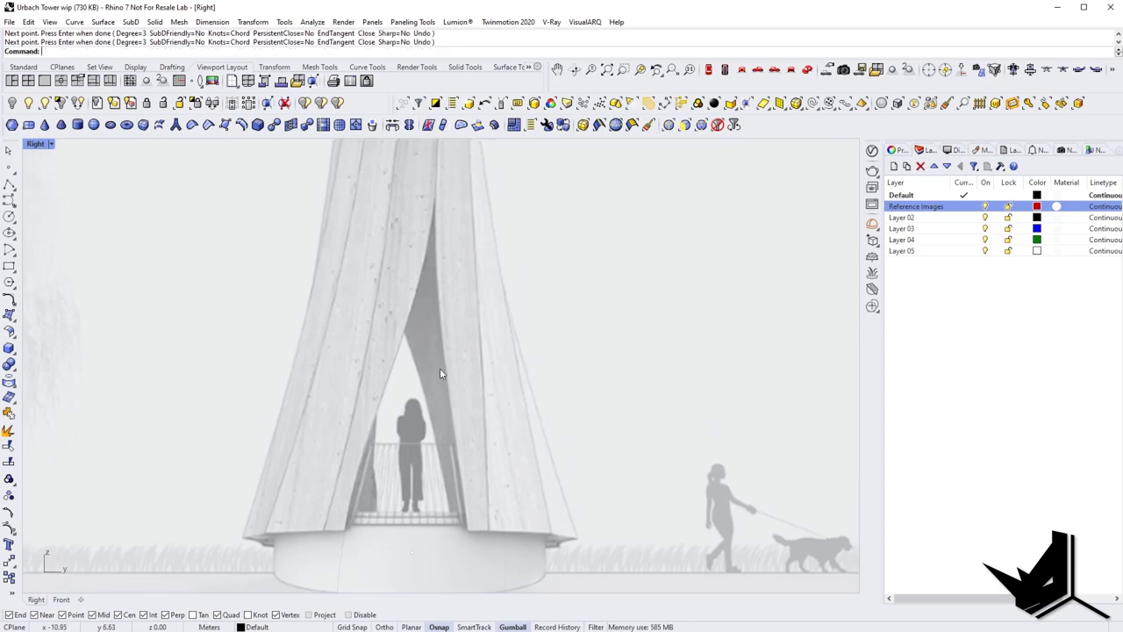
pyautogui.rightClick(442, 215)
pyautogui.click(435, 199)
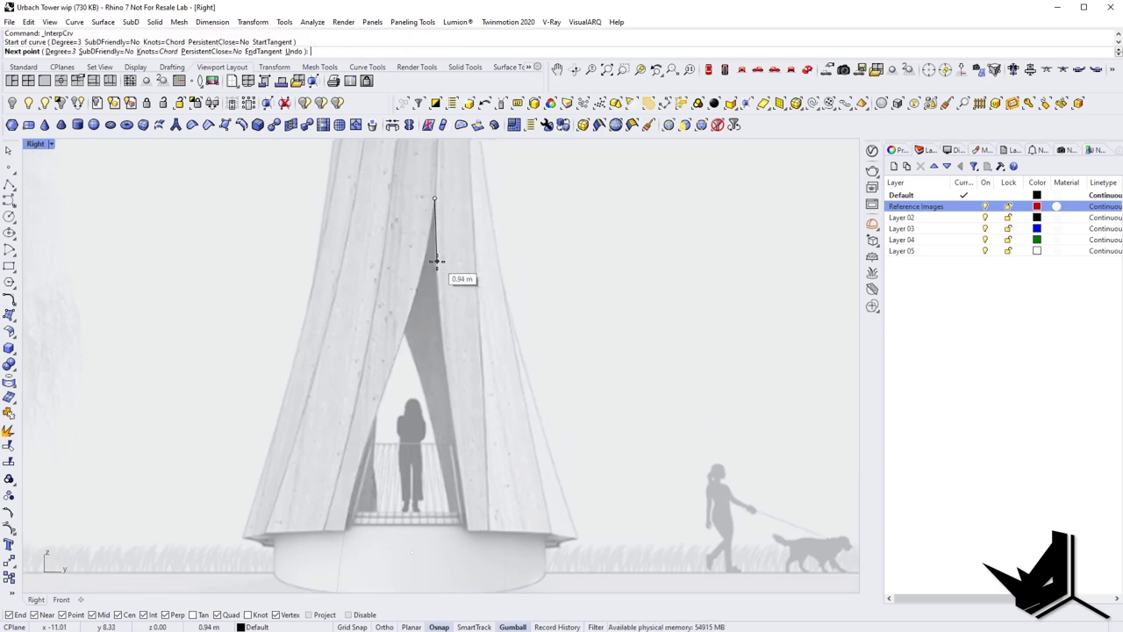
pyautogui.click(436, 261)
pyautogui.click(443, 346)
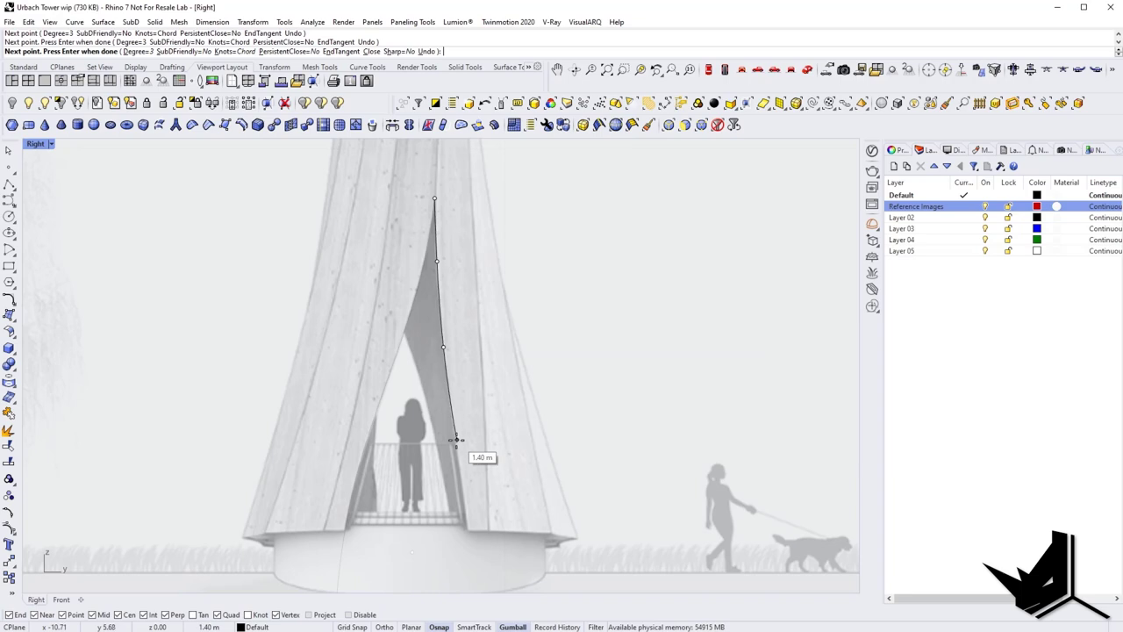
pyautogui.rightClick(476, 579)
# Return to the Perspective view and set the construction plane to World Top.
pyautogui.scroll(-8, 474, 544)
pyautogui.click(807, 71)
pyautogui.scroll(-7, 516, 316)
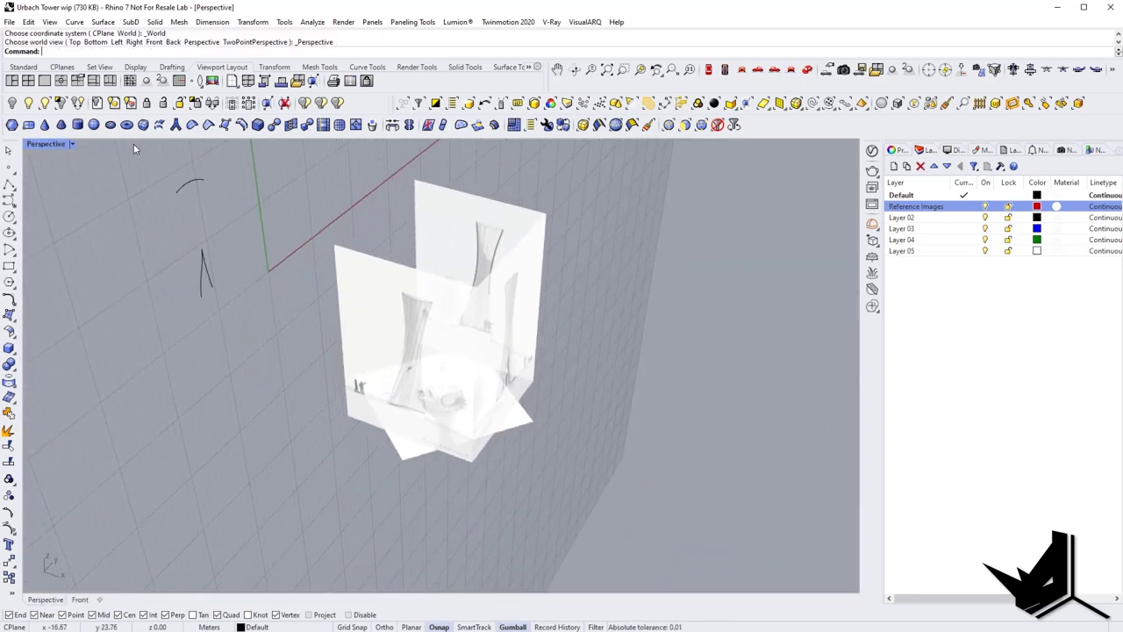
pyautogui.click(62, 68)
pyautogui.click(298, 82)
pyautogui.moveTo(83, 192); pyautogui.dragTo(191, 194, button='right')
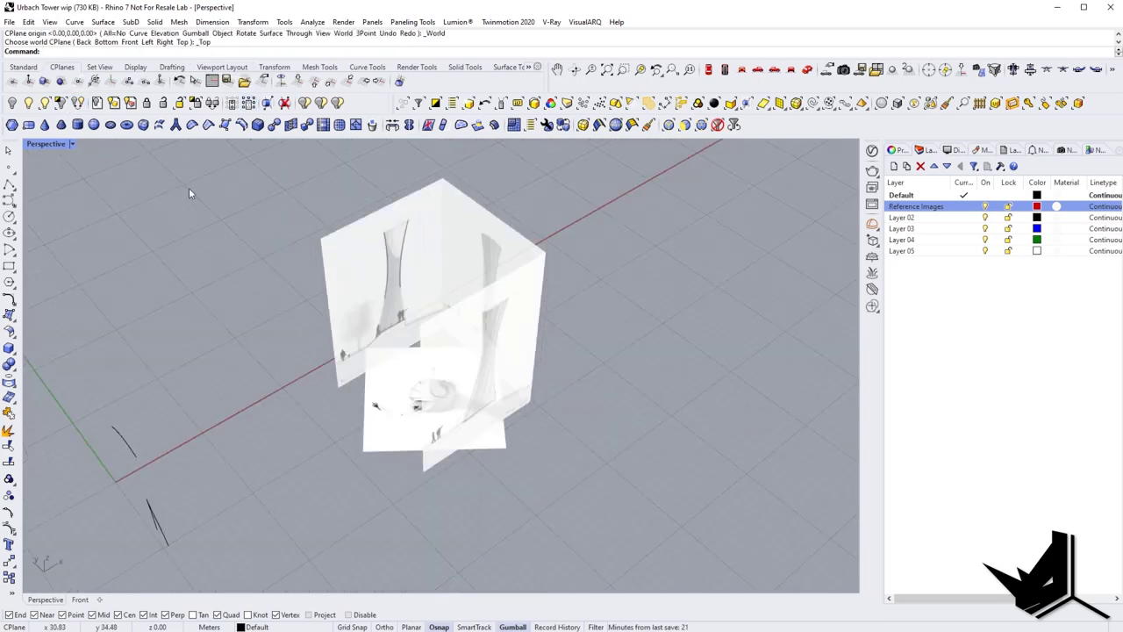
# Show the hidden tower again using Show Selected.
pyautogui.click(45, 103)
pyautogui.click(433, 306)
pyautogui.rightClick(433, 306)
pyautogui.moveTo(434, 306); pyautogui.dragTo(452, 305, button='right')
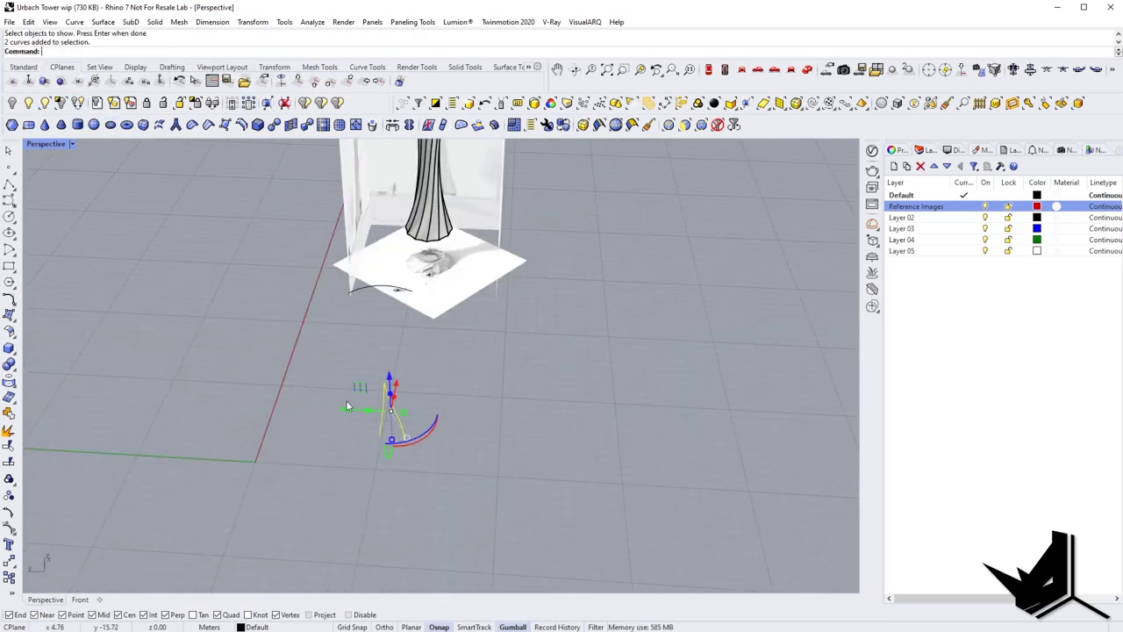
# Move the two traced entrance curves horizontally so they stand beside the tower's base.
pyautogui.moveTo(347, 405); pyautogui.dragTo(379, 418, button='right')
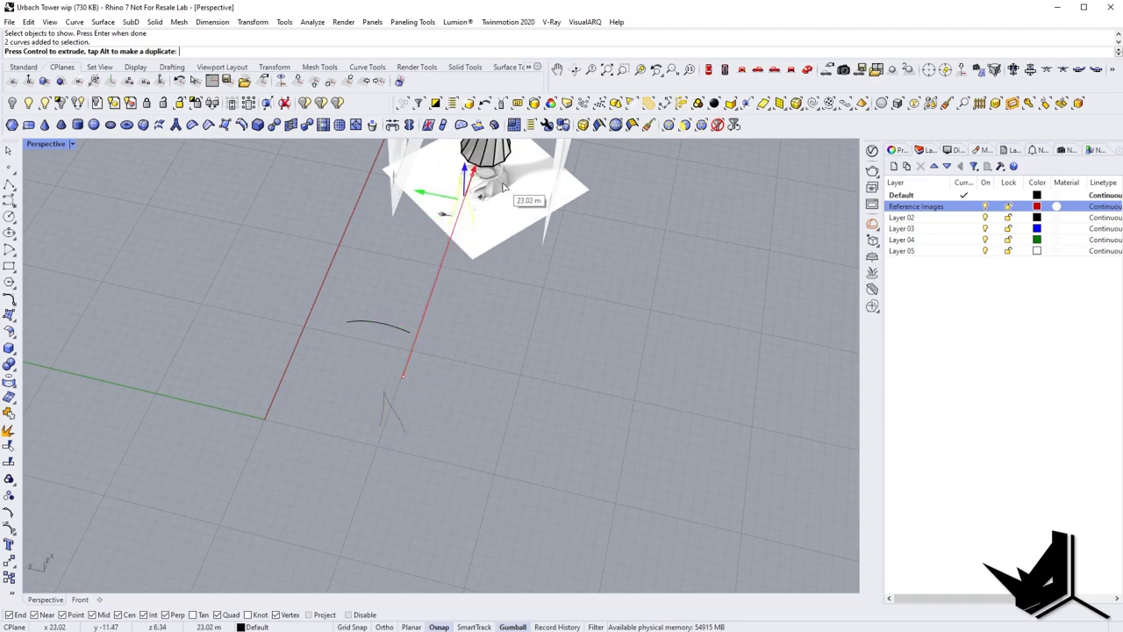
pyautogui.moveTo(503, 187); pyautogui.dragTo(494, 214)
pyautogui.moveTo(474, 351); pyautogui.dragTo(120, 360, button='right')
pyautogui.moveTo(398, 464); pyautogui.dragTo(474, 261, button='right')
pyautogui.keyDown('shift'); pyautogui.moveTo(474, 262); pyautogui.dragTo(451, 349, button='right'); pyautogui.keyUp('shift')
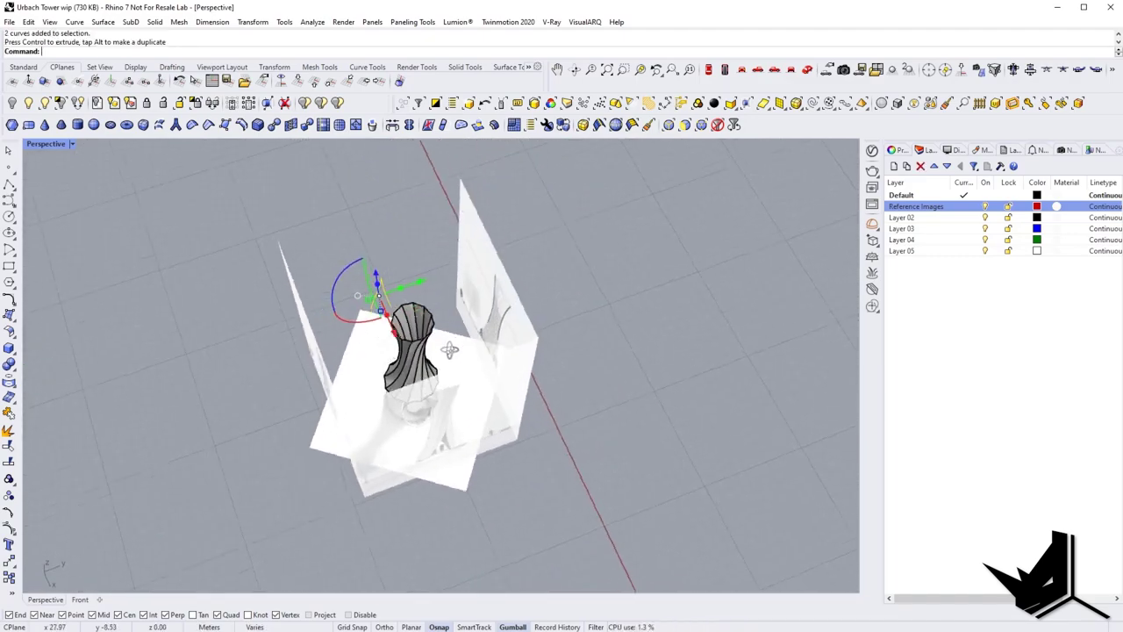
# Hide the horizontal reference image beneath the tower.
pyautogui.scroll(4, 415, 361)
pyautogui.click(409, 350)
pyautogui.click(462, 364)
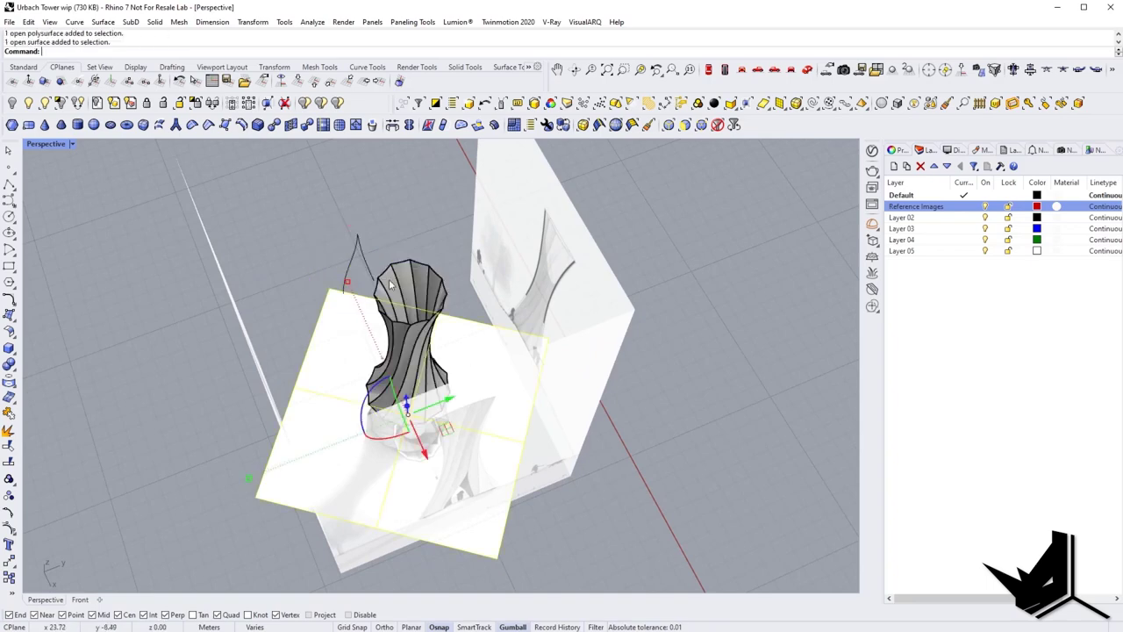
pyautogui.click(12, 105)
pyautogui.moveTo(475, 465); pyautogui.dragTo(503, 447, button='right')
pyautogui.hotkey('ctrl', 'h')
# Extrude the two entrance curves about 11.6 m horizontally through the tower's base.
pyautogui.moveTo(247, 321); pyautogui.dragTo(389, 328, button='right')
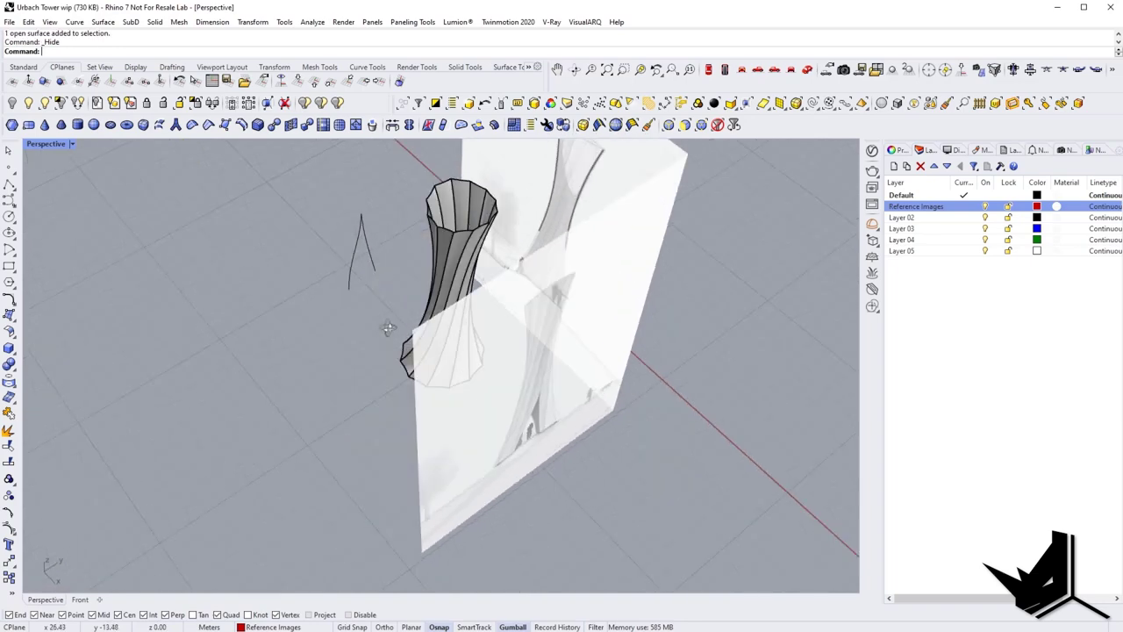
pyautogui.moveTo(282, 294); pyautogui.dragTo(537, 418)
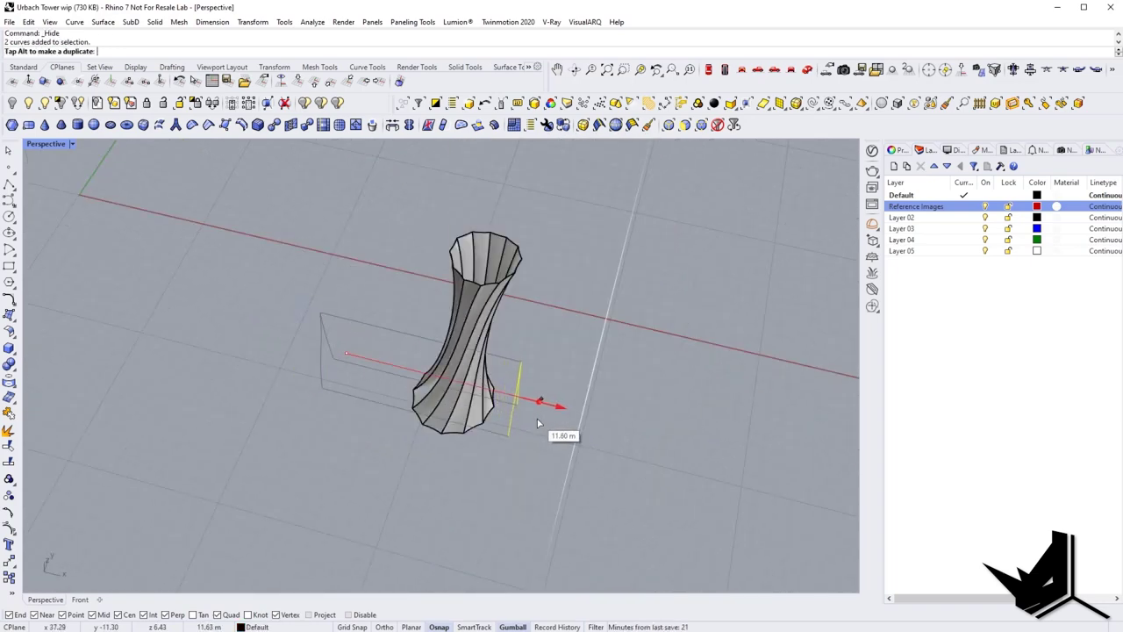
pyautogui.moveTo(537, 419); pyautogui.dragTo(427, 309, button='right')
# Hide the remaining vertical reference image so only the tower and the entrance extrusions are shown.
pyautogui.click(419, 409)
pyautogui.click(12, 104)
pyautogui.scroll(4, 478, 351)
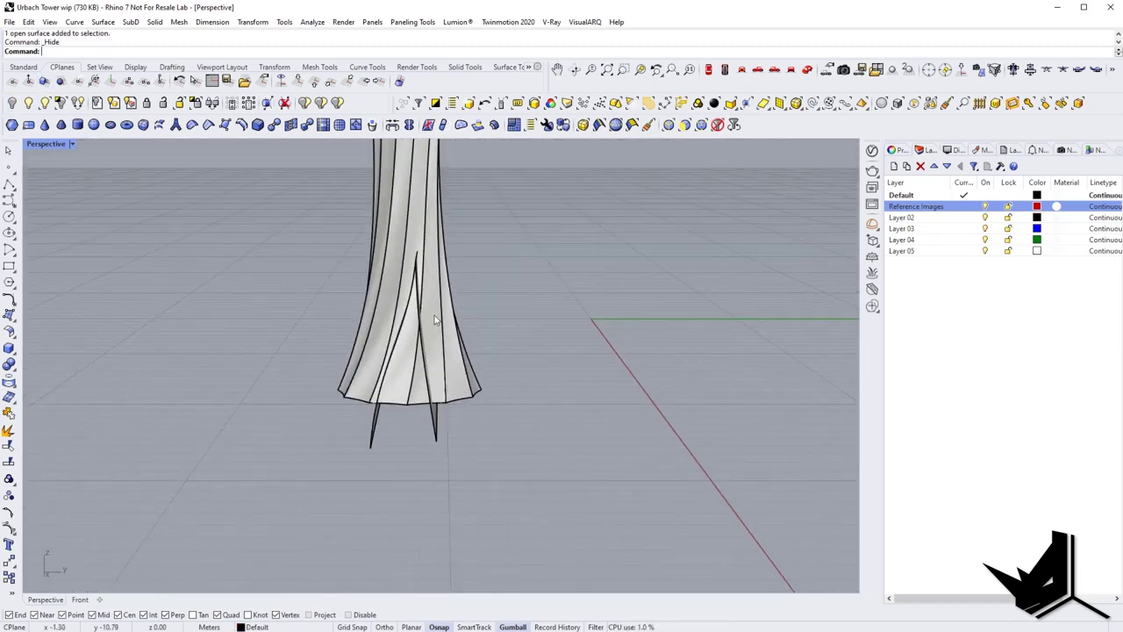
pyautogui.scroll(2, 434, 319)
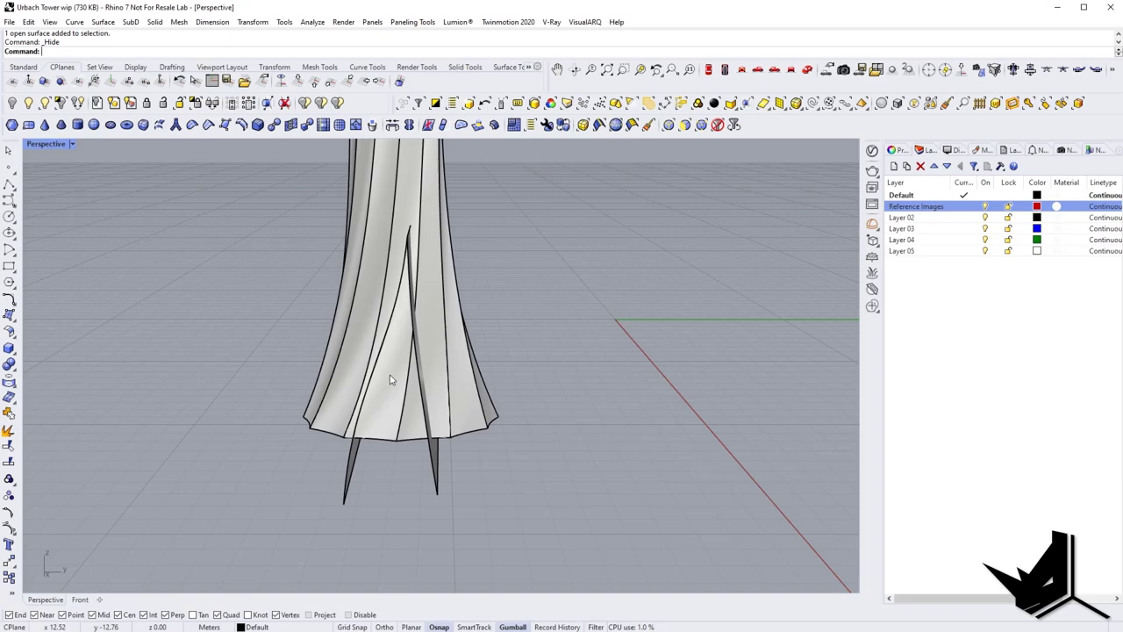
# Mirror the two entrance extrusions about a horizontal axis along their length, keeping the originals.
pyautogui.moveTo(390, 374); pyautogui.dragTo(614, 478, button='right')
pyautogui.moveTo(599, 520); pyautogui.dragTo(434, 420)
pyautogui.keyDown('shift'); pyautogui.moveTo(475, 432); pyautogui.dragTo(391, 424, button='right'); pyautogui.keyUp('shift')
pyautogui.click(407, 485)
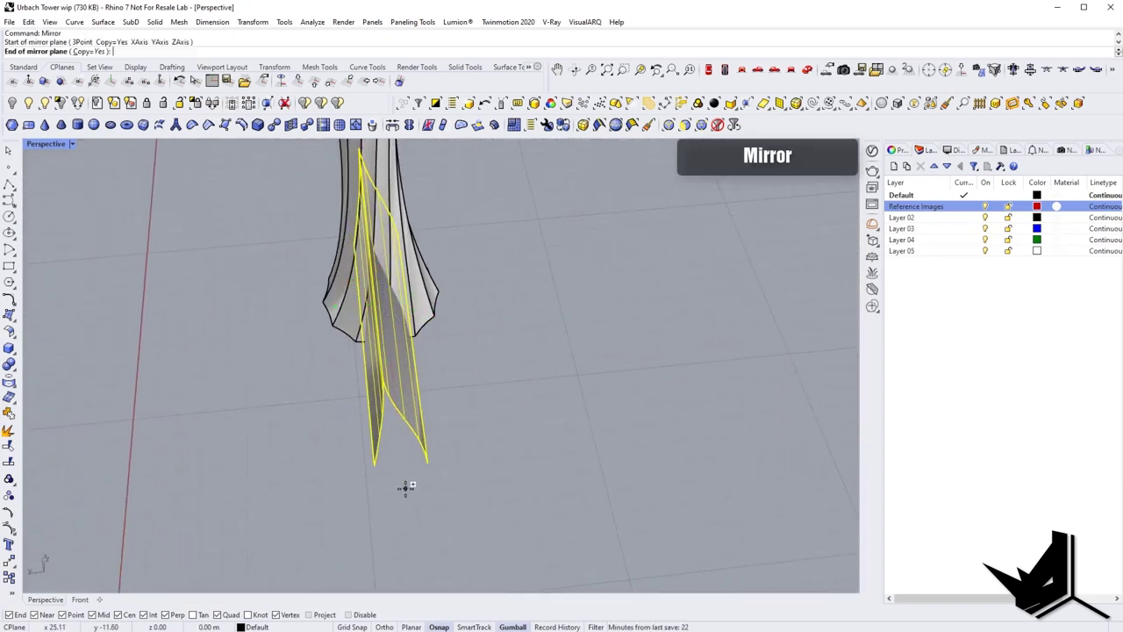
pyautogui.click(407, 552)
# Select one pair of entrance extrusions and move it along its length until it is clear of the tower.
pyautogui.click(387, 451)
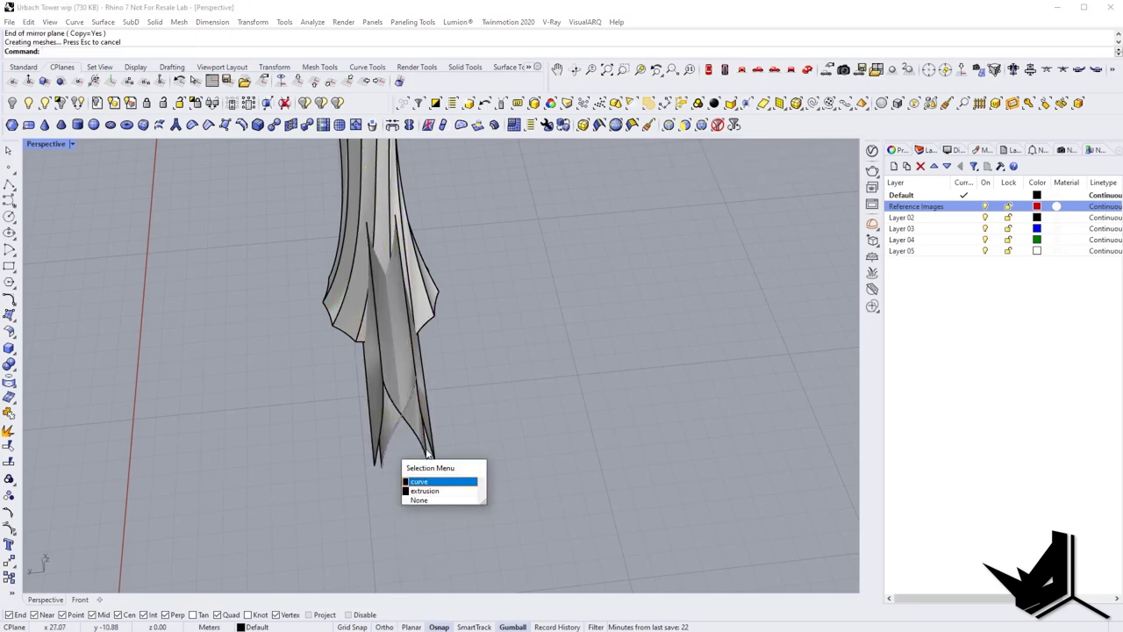
pyautogui.click(423, 425)
pyautogui.scroll(5, 423, 417)
pyautogui.click(431, 409)
pyautogui.keyDown('shift'); pyautogui.click(348, 428); pyautogui.keyUp('shift')
pyautogui.scroll(-8, 349, 426)
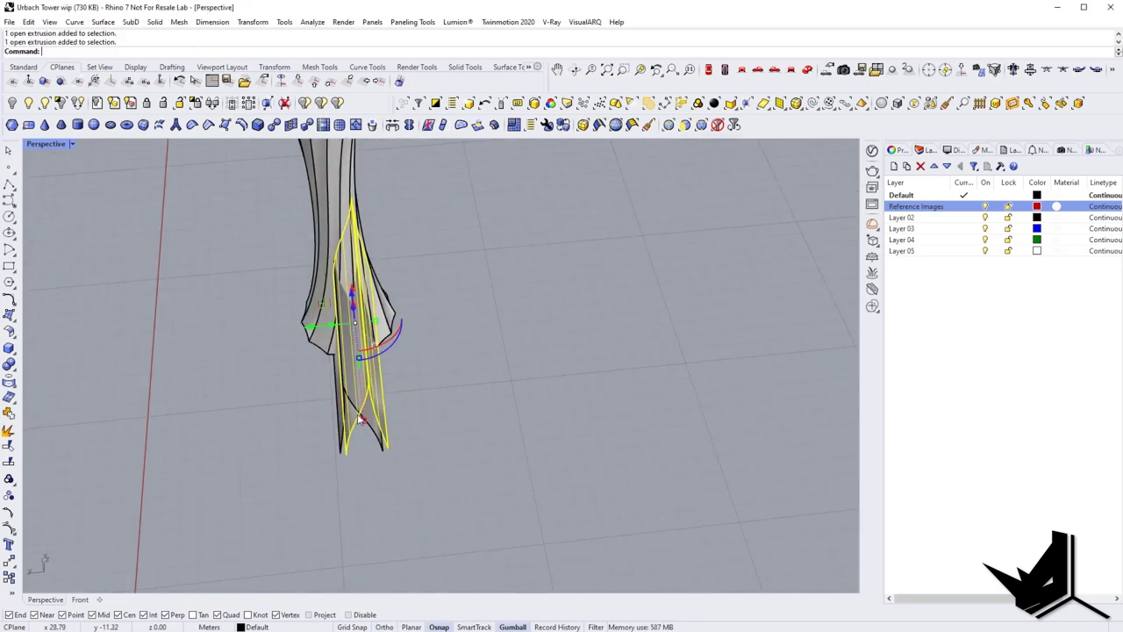
pyautogui.moveTo(358, 419); pyautogui.dragTo(485, 415, button='right')
pyautogui.moveTo(325, 309); pyautogui.dragTo(593, 410)
pyautogui.click(476, 311)
# Move the other extrusion pair in the opposite direction so only its end cuts into the tower's base.
pyautogui.moveTo(404, 350); pyautogui.dragTo(397, 360)
pyautogui.moveTo(387, 358); pyautogui.dragTo(419, 347, button='right')
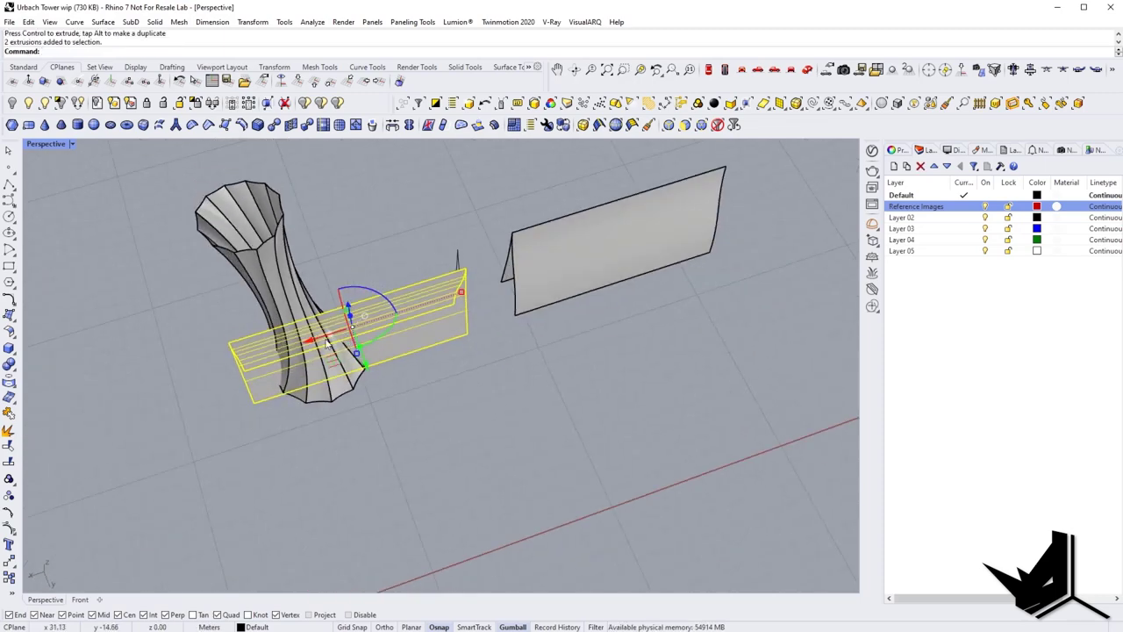
pyautogui.moveTo(325, 338); pyautogui.dragTo(112, 407)
pyautogui.click(155, 457)
pyautogui.moveTo(172, 447); pyautogui.dragTo(364, 386, button='right')
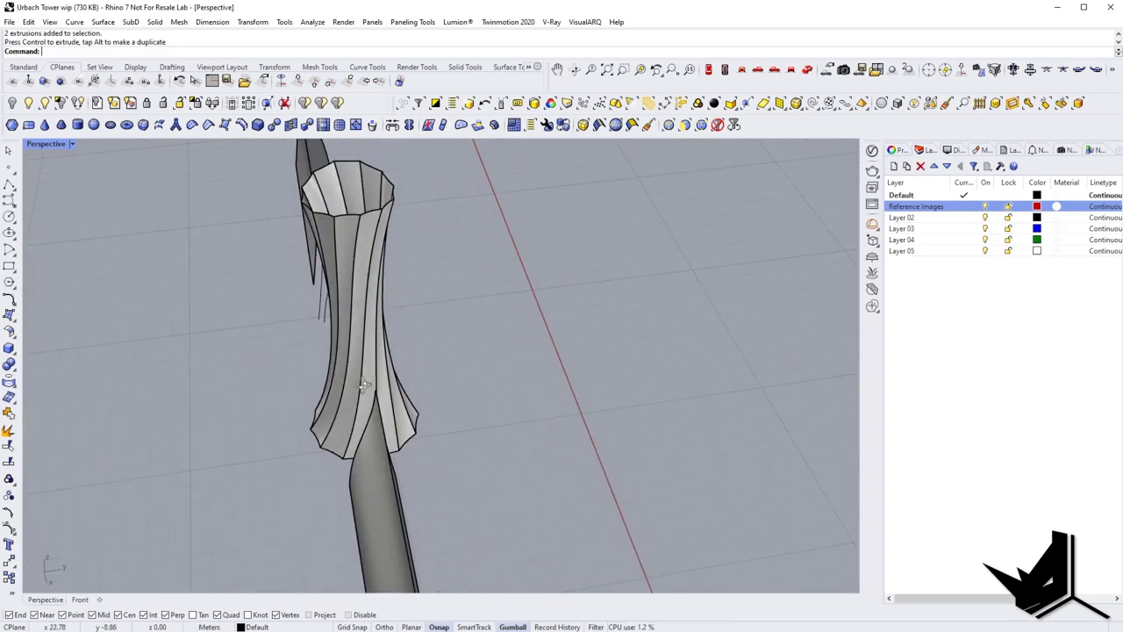
# Examine from several angles how the extrusion pair meets the tower's base around the entrance peak.
pyautogui.scroll(6, 377, 417)
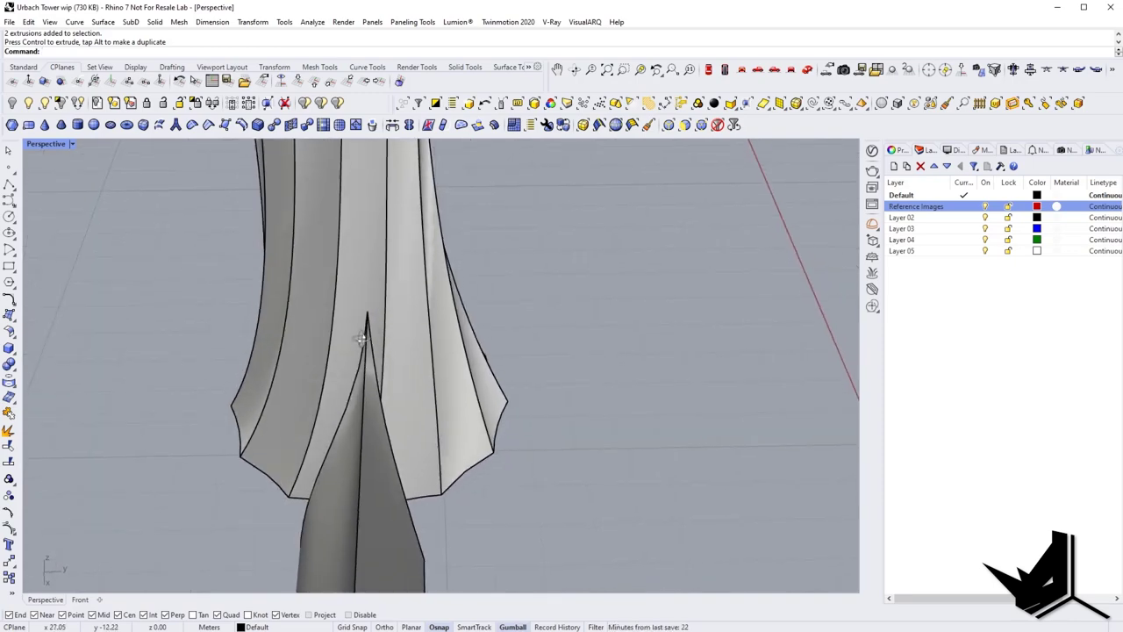
pyautogui.moveTo(369, 330); pyautogui.dragTo(355, 345)
pyautogui.moveTo(237, 474); pyautogui.dragTo(416, 419, button='right')
pyautogui.scroll(-6, 417, 419)
pyautogui.keyDown('shift'); pyautogui.moveTo(420, 458); pyautogui.dragTo(403, 434, button='right'); pyautogui.keyUp('shift')
pyautogui.scroll(2, 353, 527)
pyautogui.moveTo(353, 533); pyautogui.dragTo(372, 481)
pyautogui.press('Escape')
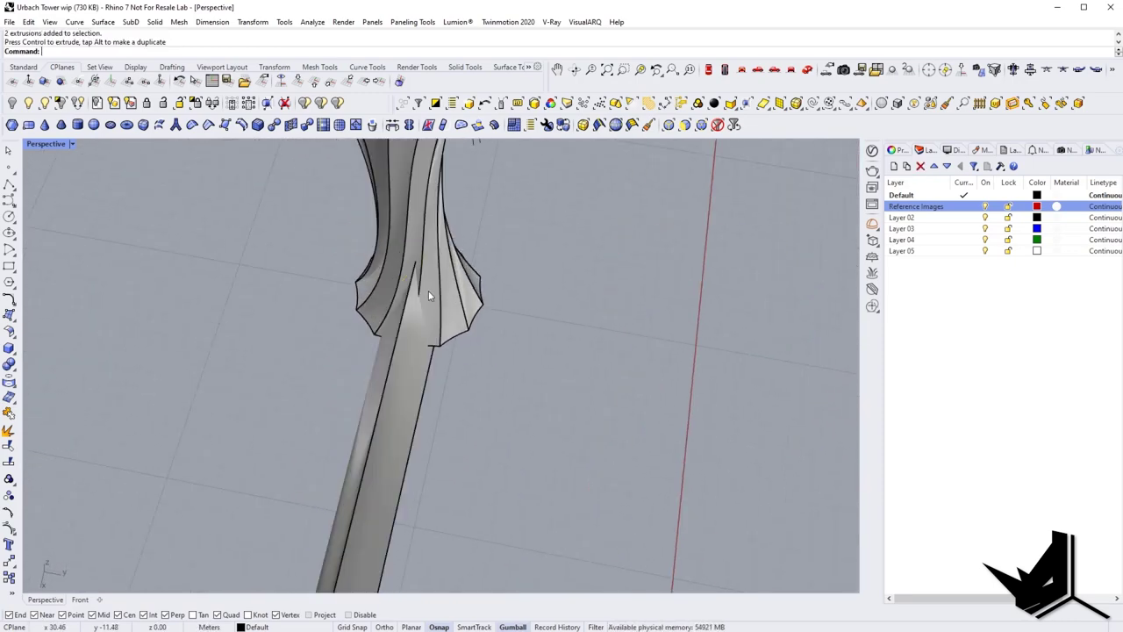
pyautogui.scroll(9, 431, 295)
pyautogui.moveTo(434, 296); pyautogui.dragTo(446, 295, button='right')
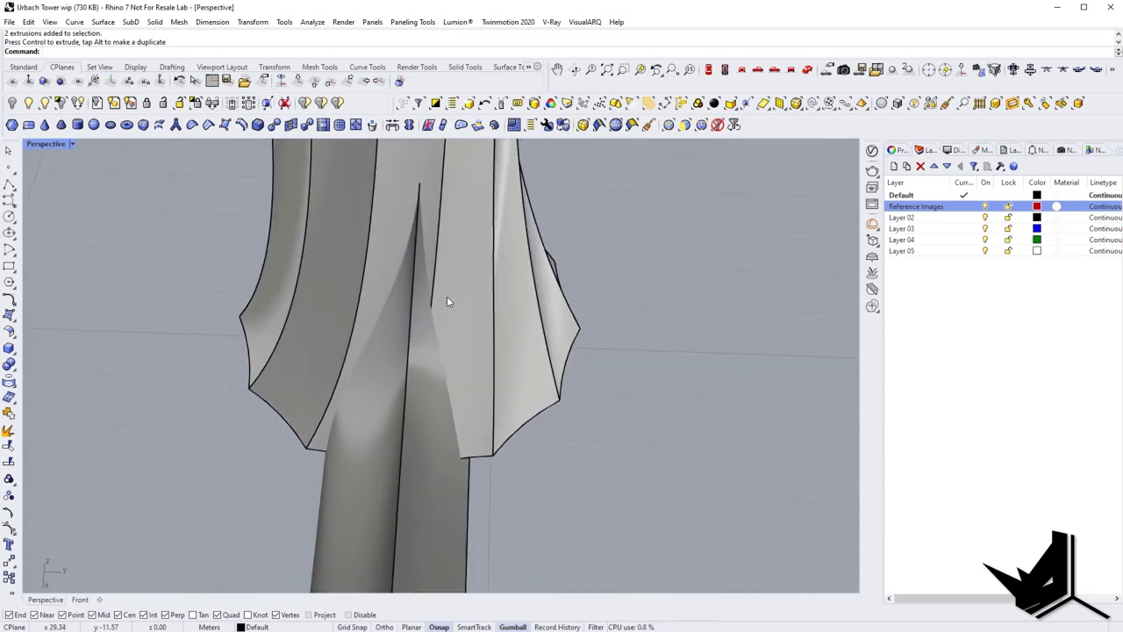
pyautogui.click(449, 502)
pyautogui.keyDown('shift'); pyautogui.click(382, 515); pyautogui.keyUp('shift')
pyautogui.scroll(-8, 413, 434)
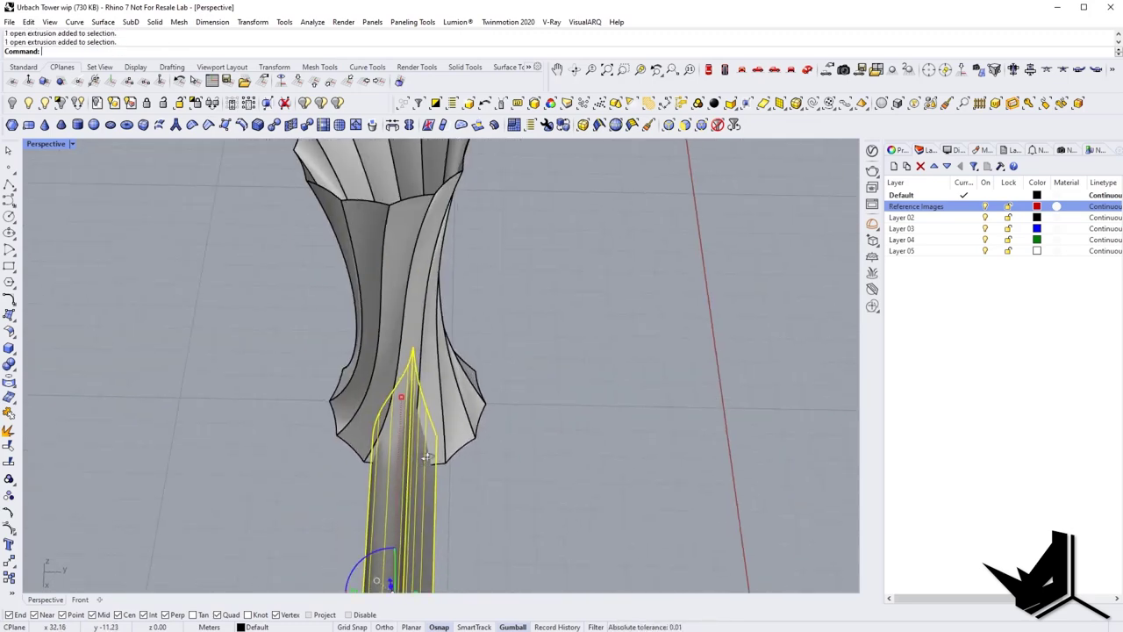
pyautogui.moveTo(416, 386); pyautogui.dragTo(498, 384, button='right')
pyautogui.press('Escape')
pyautogui.scroll(7, 461, 327)
pyautogui.scroll(-2, 497, 380)
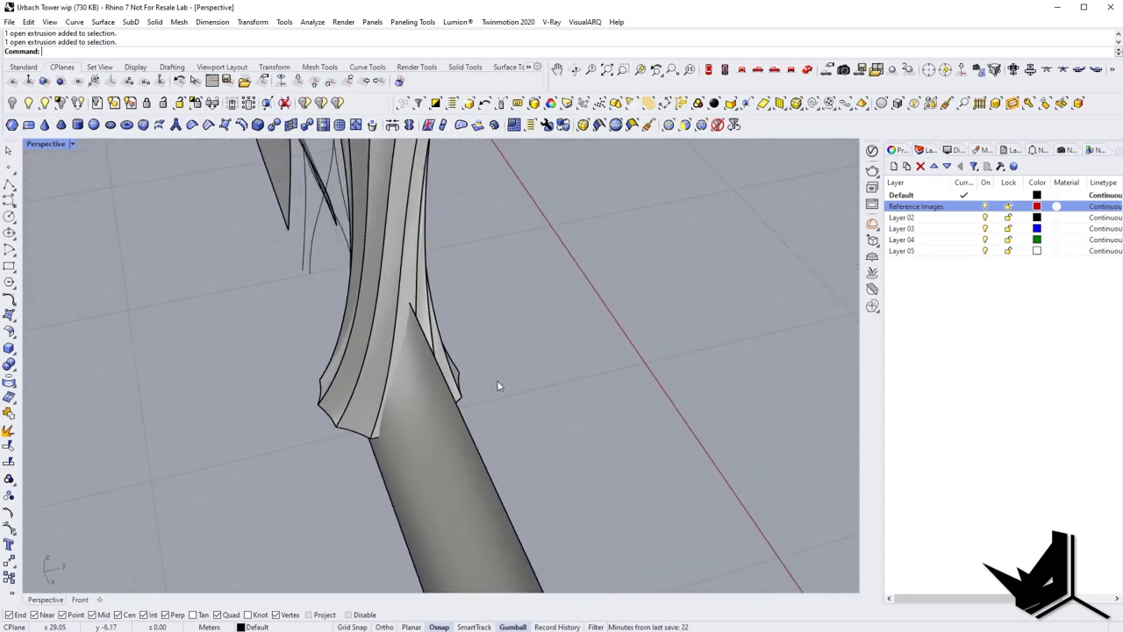
# Extrude the ridge edge of the extrusion pair sideways into a flat surface with ExtrudeCrv and a custom direction.
pyautogui.click(476, 448)
pyautogui.click(529, 477)
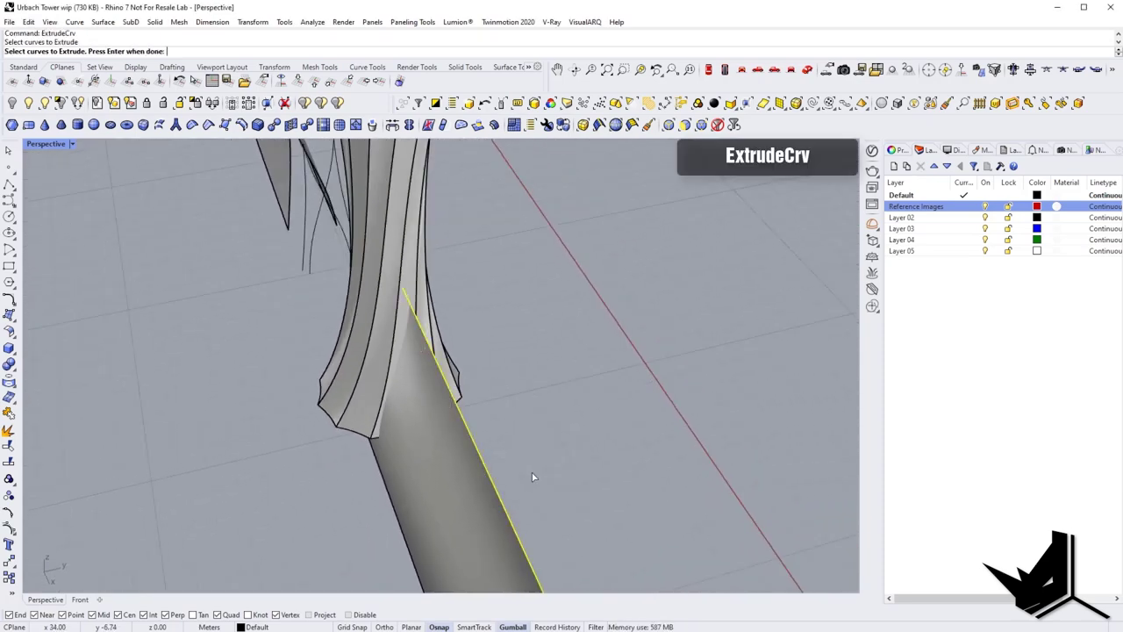
pyautogui.press('Return')
pyautogui.write('d')
pyautogui.press('Return')
pyautogui.click(567, 445)
pyautogui.click(611, 444)
pyautogui.click(642, 444)
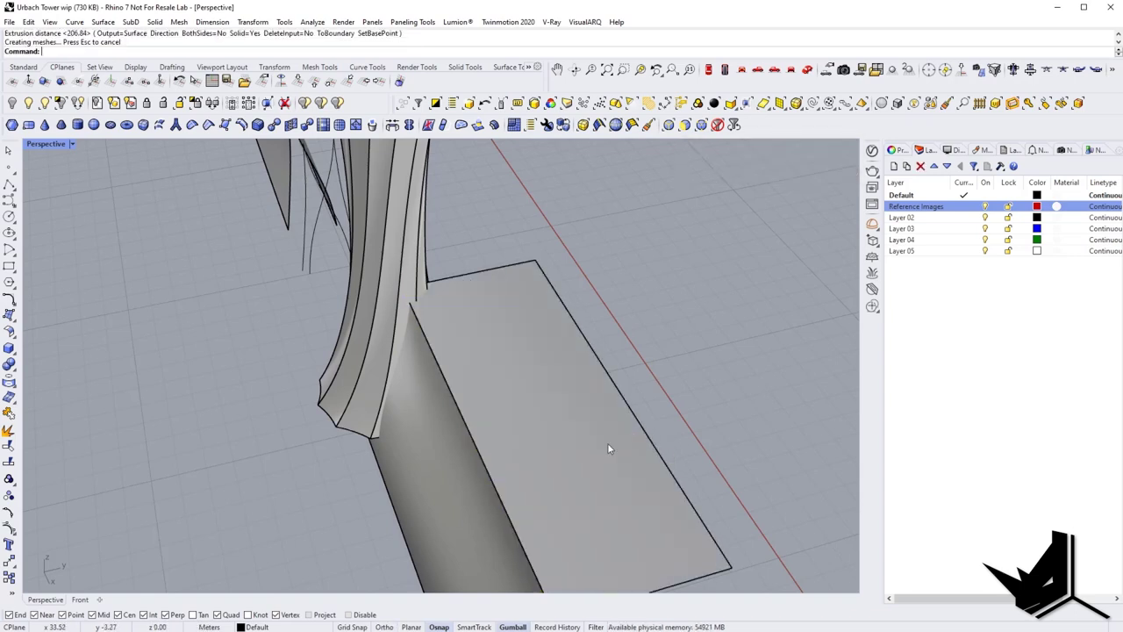
# Create the intersection curve between the tower and the flat extruded surface with Intersect.
pyautogui.moveTo(607, 446); pyautogui.dragTo(562, 441, button='right')
pyautogui.click(507, 417)
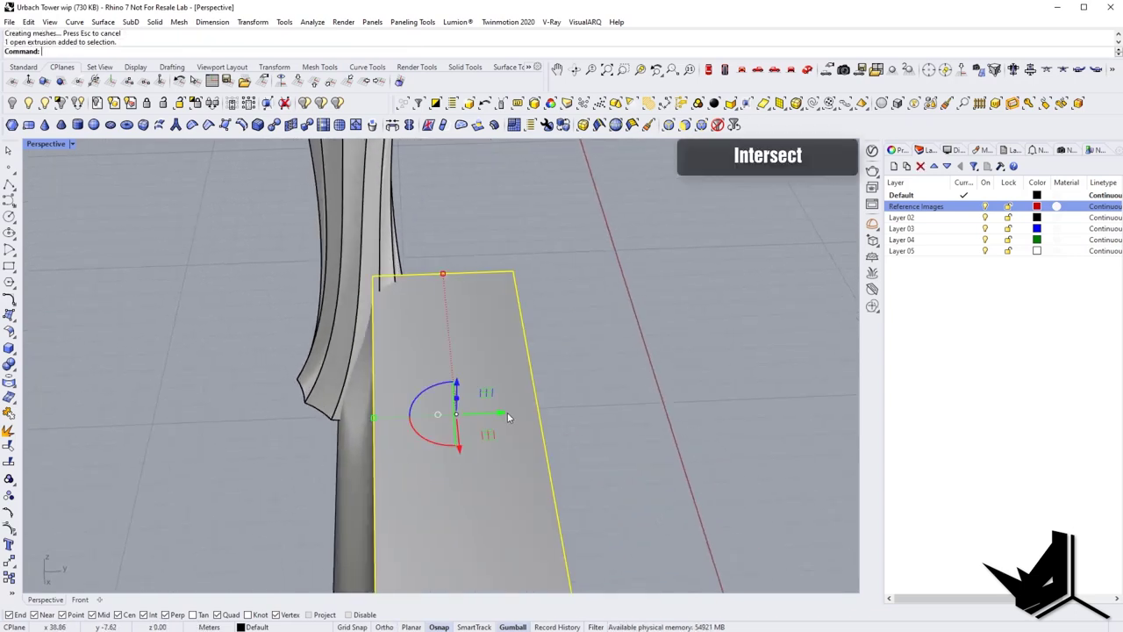
pyautogui.write('Intersect')
pyautogui.press('Return')
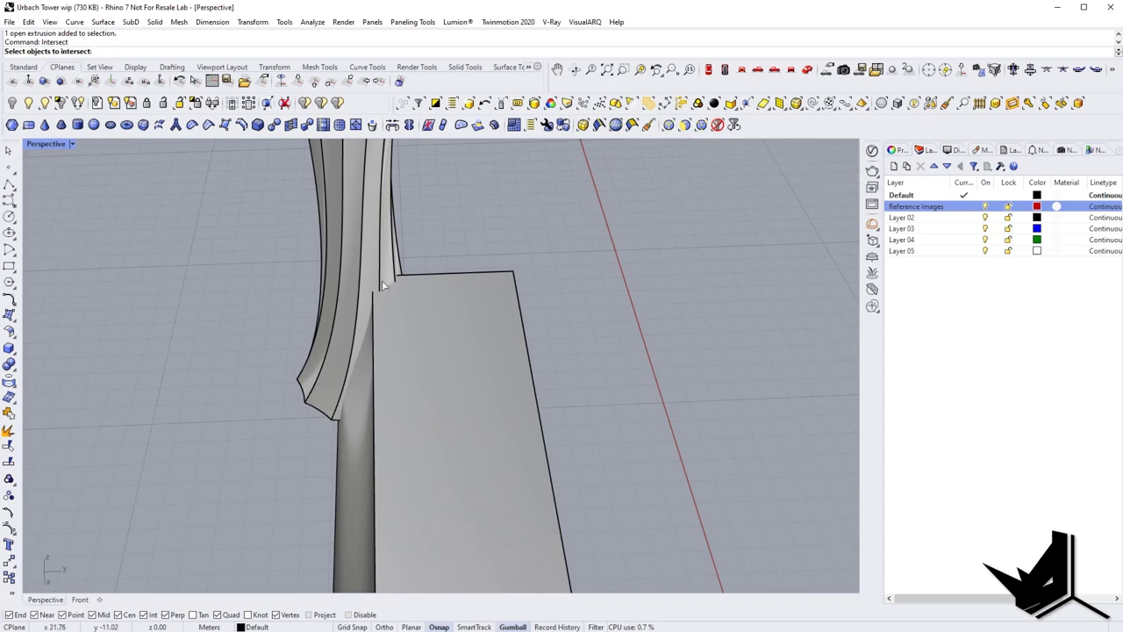
pyautogui.click(382, 280)
pyautogui.click(421, 318)
pyautogui.press('Return')
pyautogui.press('Escape')
# Delete the flat helper surface while keeping the intersection curve.
pyautogui.moveTo(423, 324); pyautogui.dragTo(463, 367, button='right')
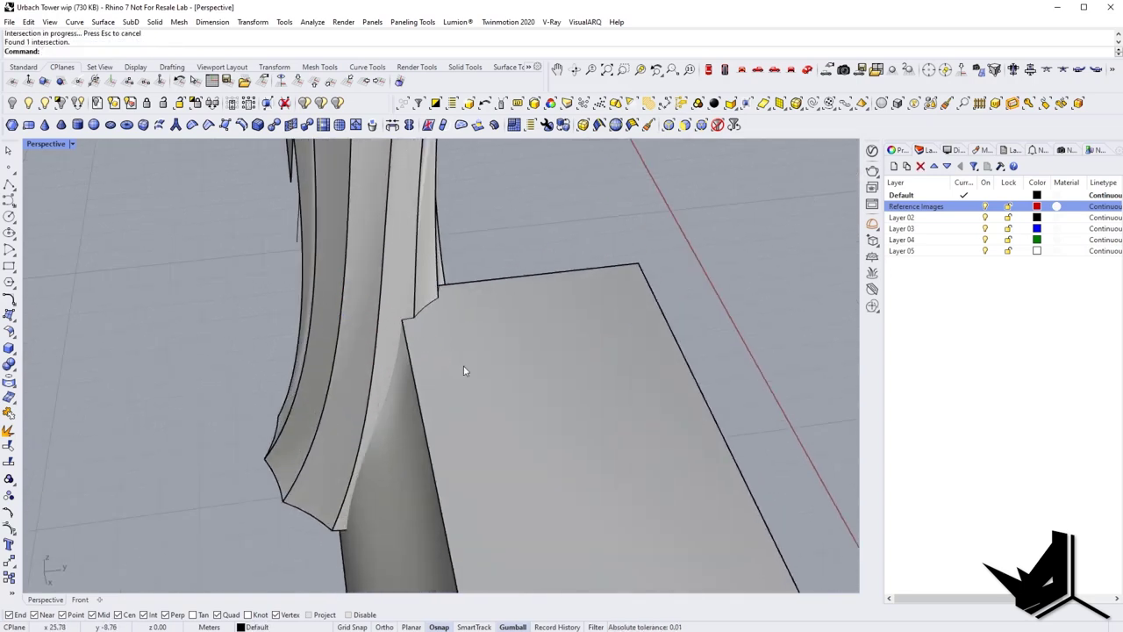
pyautogui.scroll(6, 409, 331)
pyautogui.scroll(-9, 415, 336)
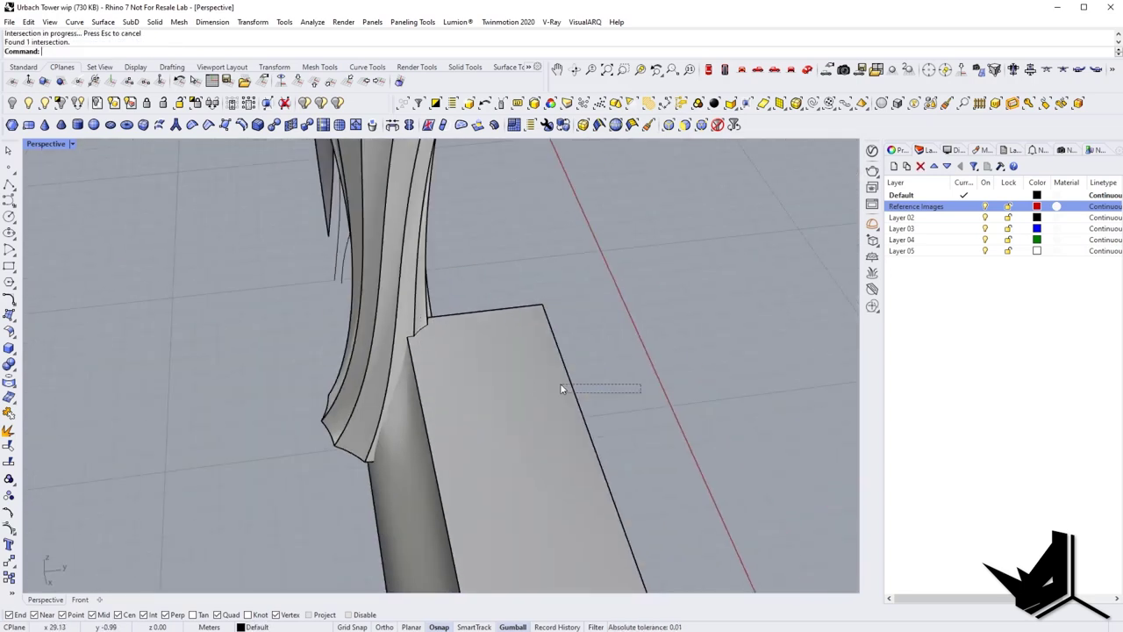
pyautogui.moveTo(560, 384); pyautogui.dragTo(546, 382)
pyautogui.press('Delete')
# Move the extrusion pair from its ridge's intersection with the tower to the adjacent tower seam.
pyautogui.moveTo(475, 409); pyautogui.dragTo(405, 426, button='right')
pyautogui.moveTo(366, 566); pyautogui.dragTo(242, 507)
pyautogui.moveTo(273, 487); pyautogui.dragTo(304, 484, button='right')
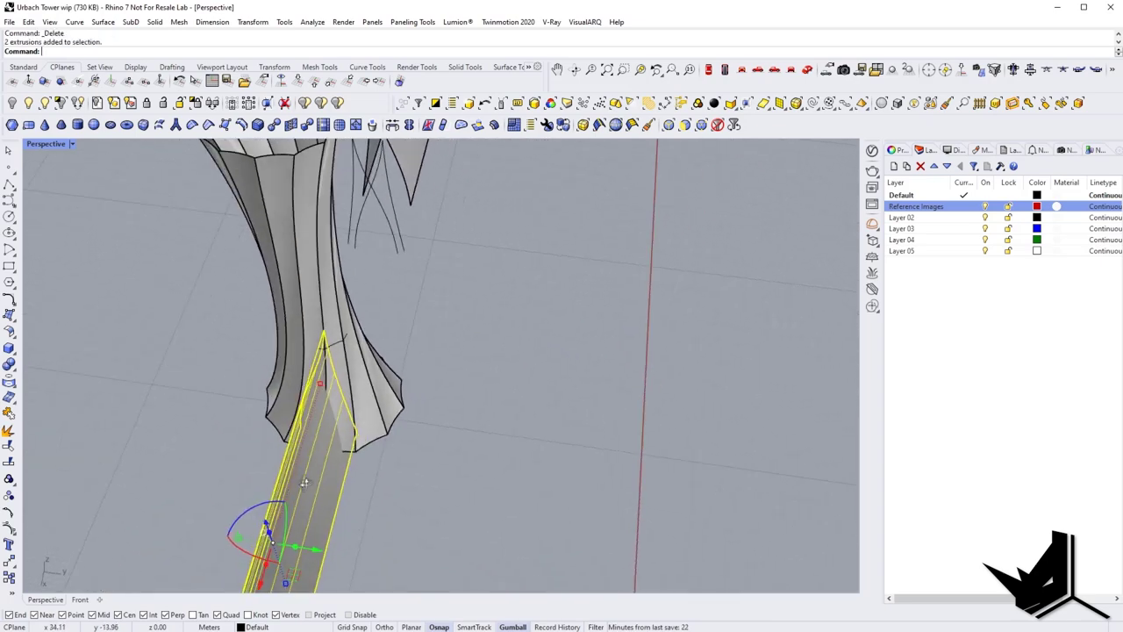
pyautogui.scroll(8, 316, 335)
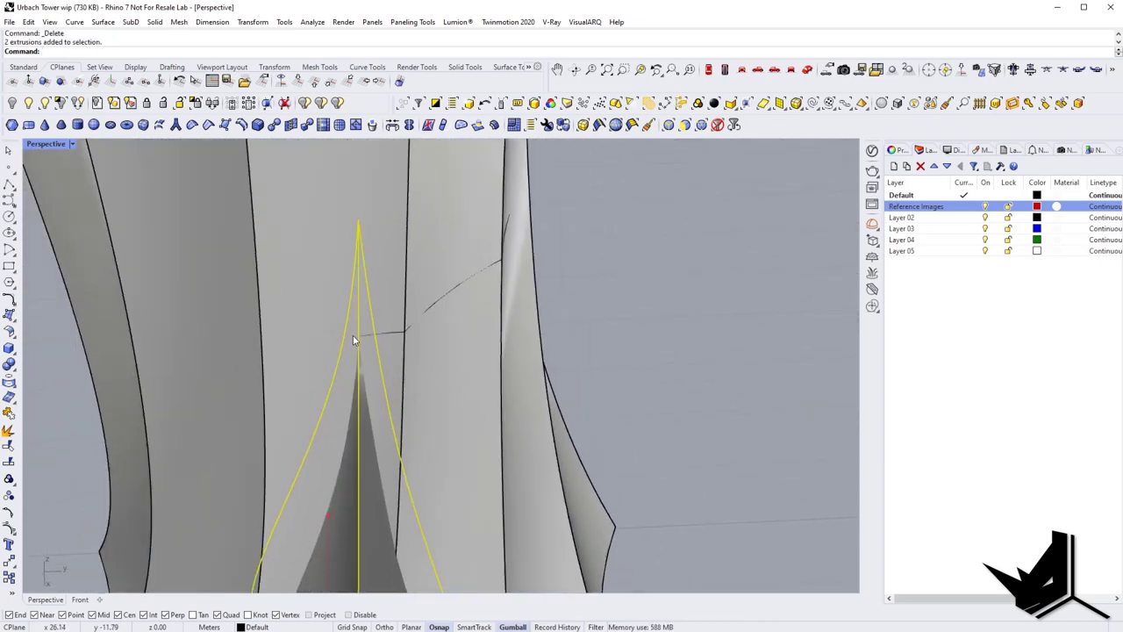
pyautogui.moveTo(353, 335); pyautogui.dragTo(354, 361, button='right')
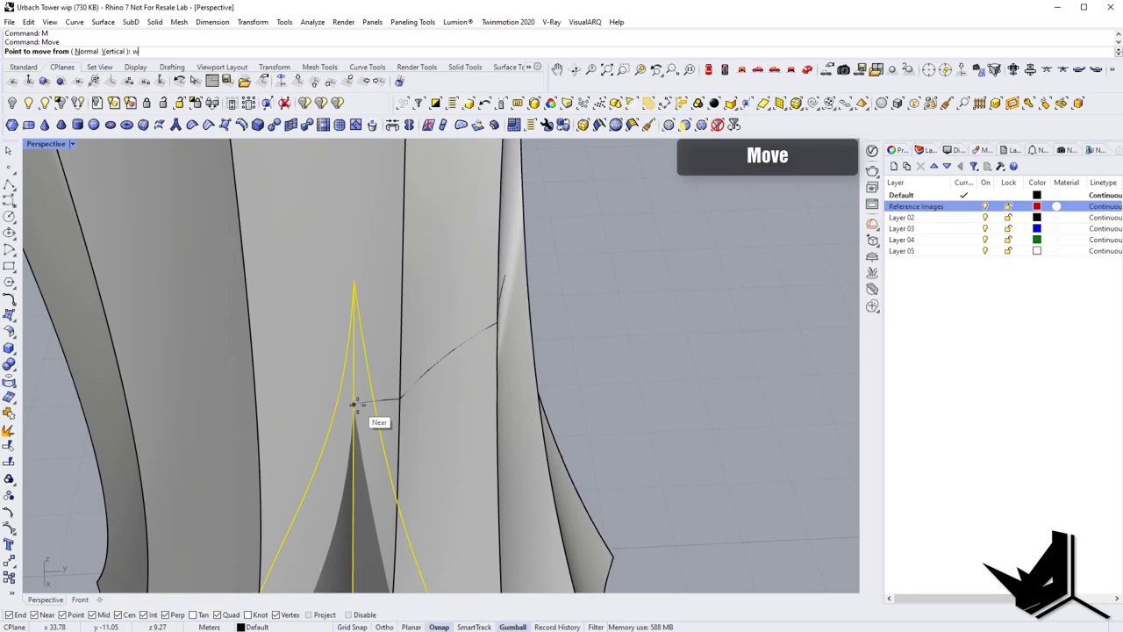
pyautogui.press('Return')
pyautogui.click(354, 404)
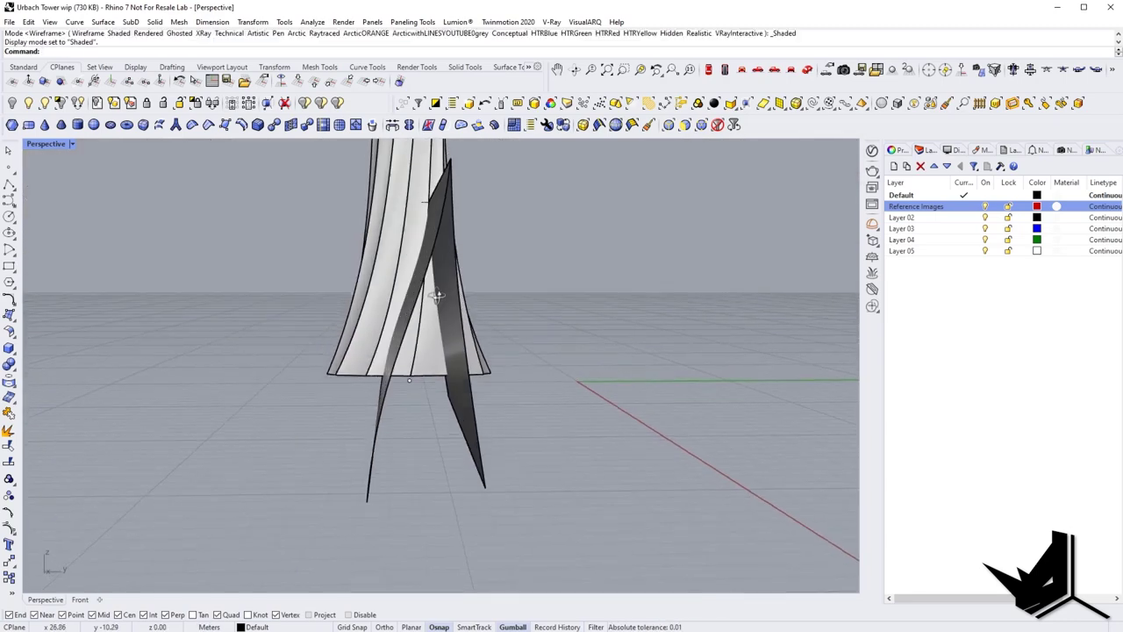
# Split the tower using the two entrance extrusions as cutting objects.
pyautogui.moveTo(438, 296)
pyautogui.mouseDown(button='right')
pyautogui.moveTo(429, 331)
pyautogui.moveTo(458, 340)
pyautogui.moveTo(432, 301)
pyautogui.moveTo(429, 331)
pyautogui.mouseUp(button='right')
pyautogui.write('Solki')
pyautogui.press('BackSpace')
pyautogui.press('BackSpace')
pyautogui.press('BackSpace')
pyautogui.press('BackSpace')
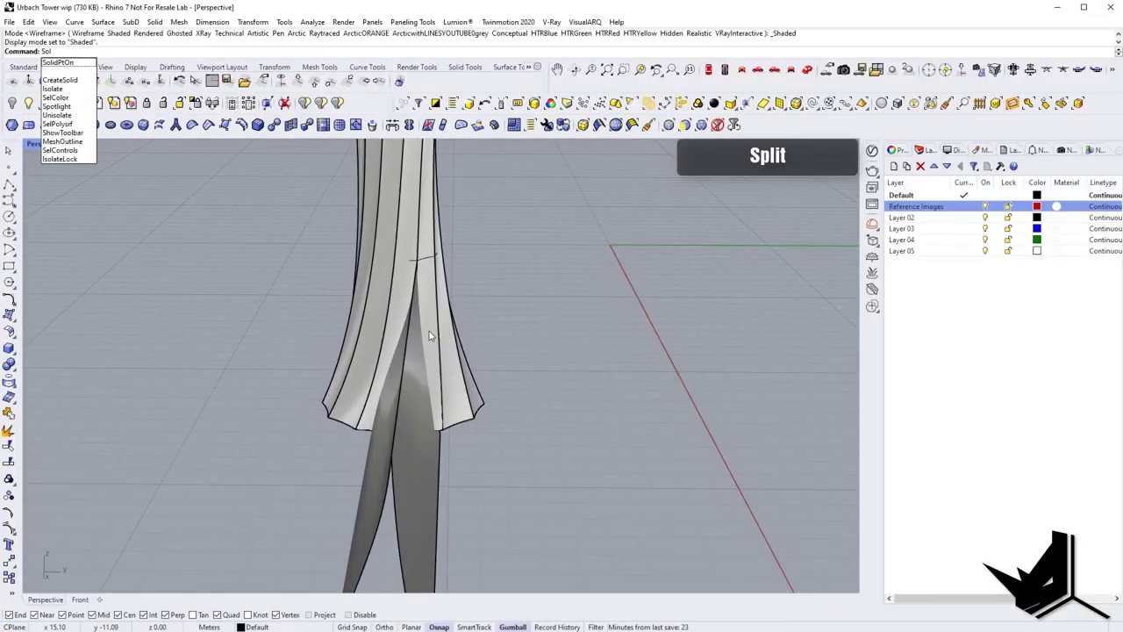
pyautogui.write('plit')
pyautogui.press('Return')
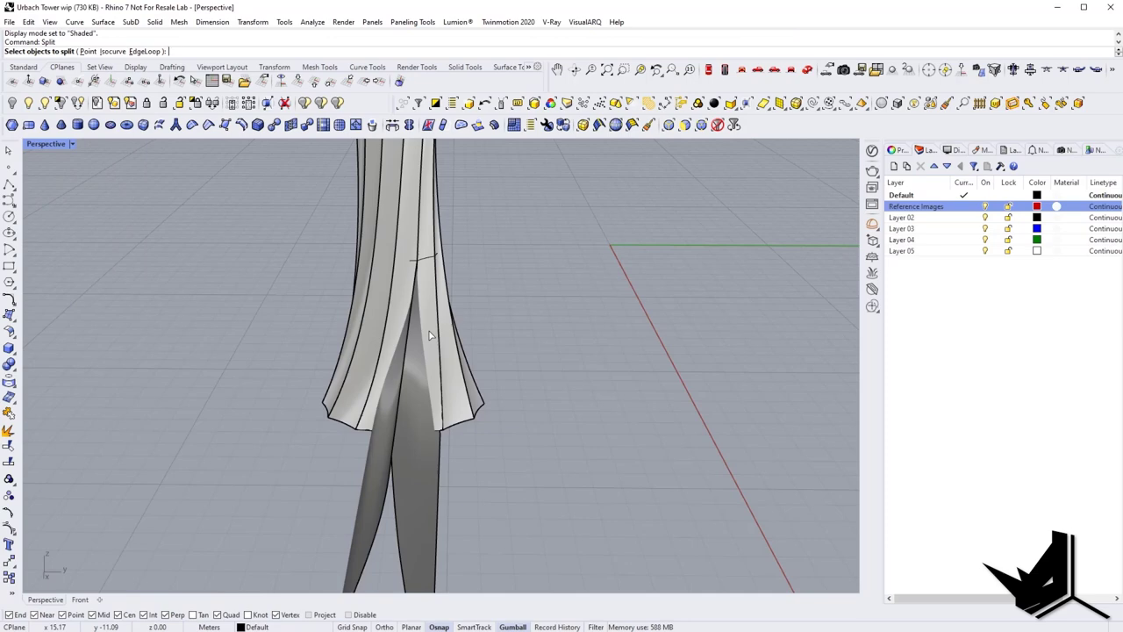
pyautogui.click(430, 333)
pyautogui.press('Return')
pyautogui.click(406, 464)
pyautogui.click(382, 468)
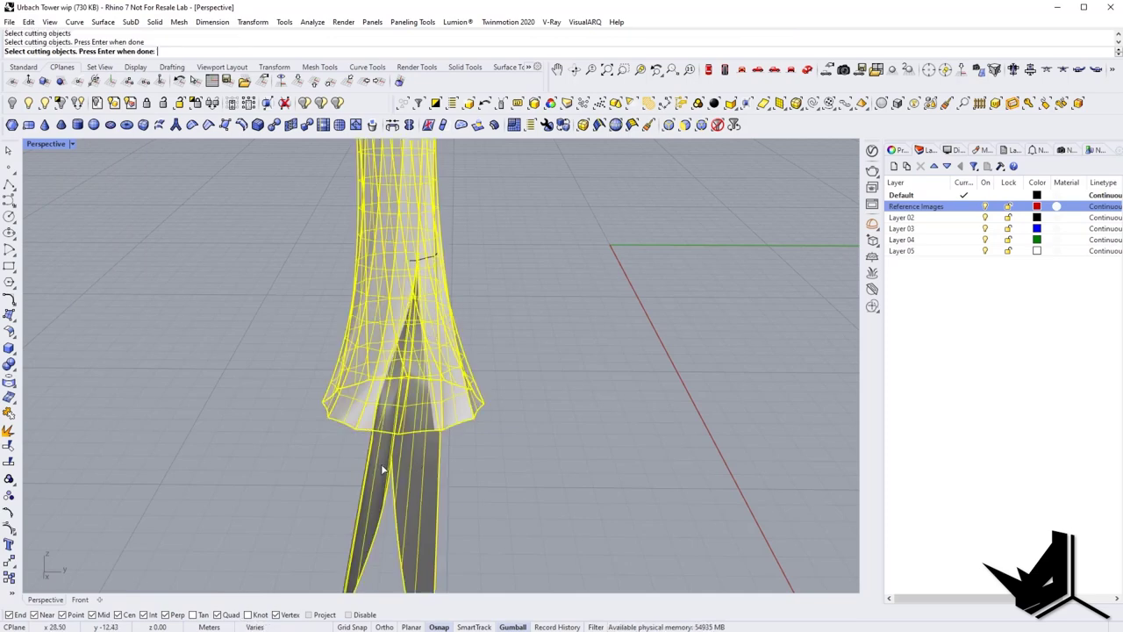
pyautogui.press('Return')
# Delete the two cutting extrusions and the split-off entrance piece of the tower.
pyautogui.click(416, 427)
pyautogui.press('Delete')
pyautogui.click(383, 469)
pyautogui.press('Delete')
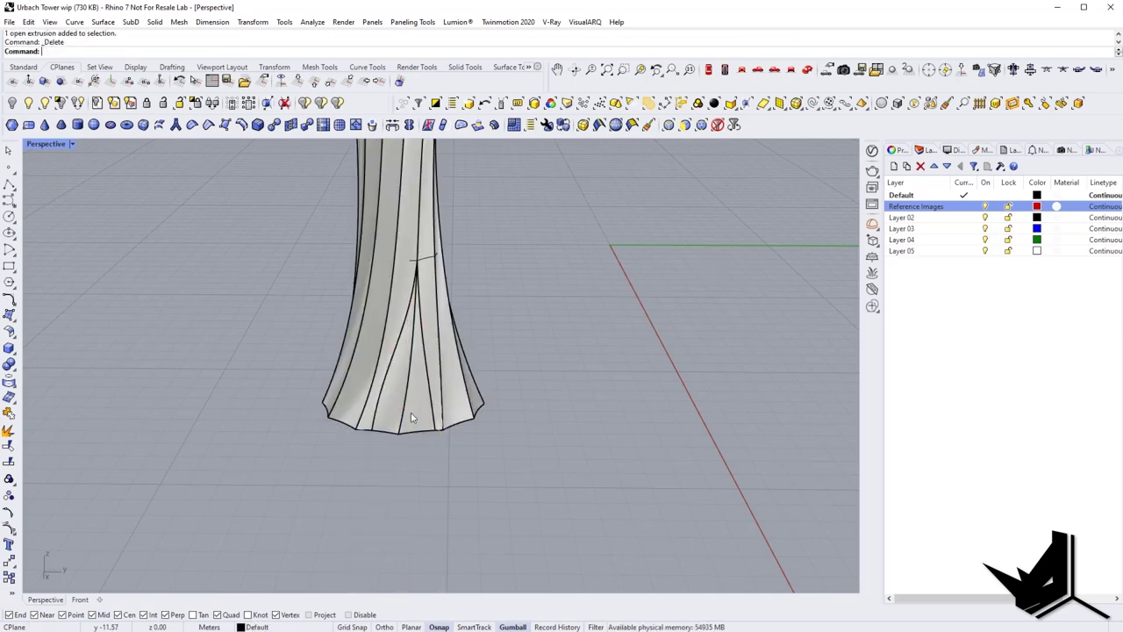
pyautogui.click(413, 420)
pyautogui.press('Delete')
pyautogui.moveTo(420, 434)
pyautogui.mouseDown(button='right')
pyautogui.moveTo(413, 392)
pyautogui.moveTo(421, 414)
pyautogui.moveTo(403, 441)
pyautogui.mouseUp(button='right')
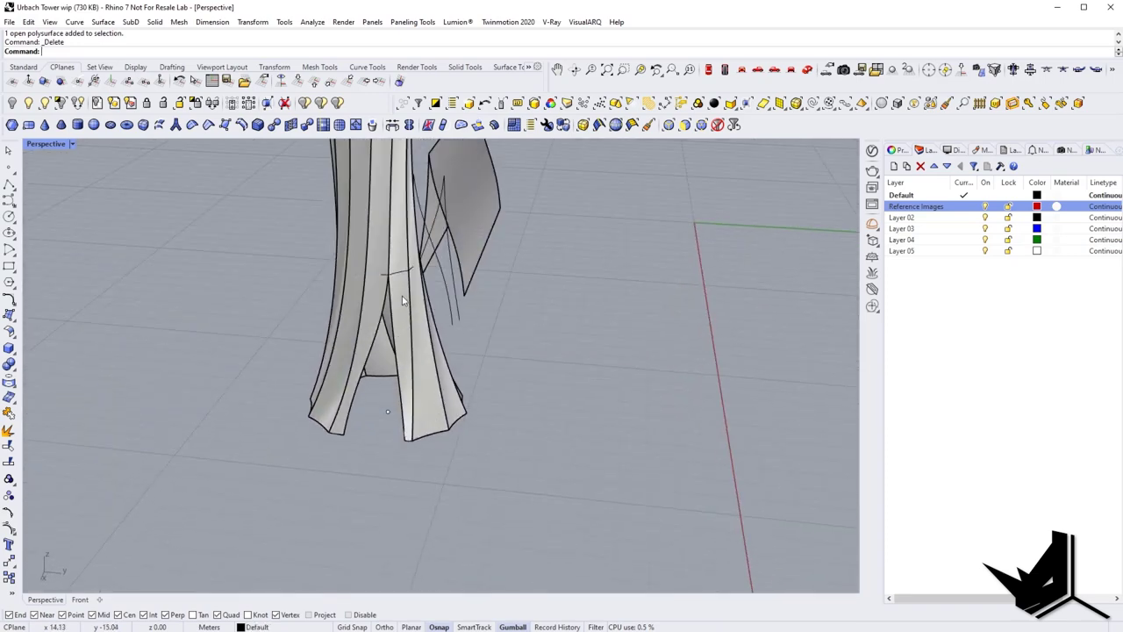
pyautogui.moveTo(404, 297); pyautogui.dragTo(597, 411, button='right')
pyautogui.click(43, 104)
pyautogui.scroll(-5, 404, 309)
pyautogui.click(511, 322)
pyautogui.rightClick(510, 322)
pyautogui.hotkey('ctrl', 'z')
# Move the remaining extrusion pair along its length until its end reaches the tower's base on the opposite side.
pyautogui.moveTo(537, 491); pyautogui.dragTo(478, 486)
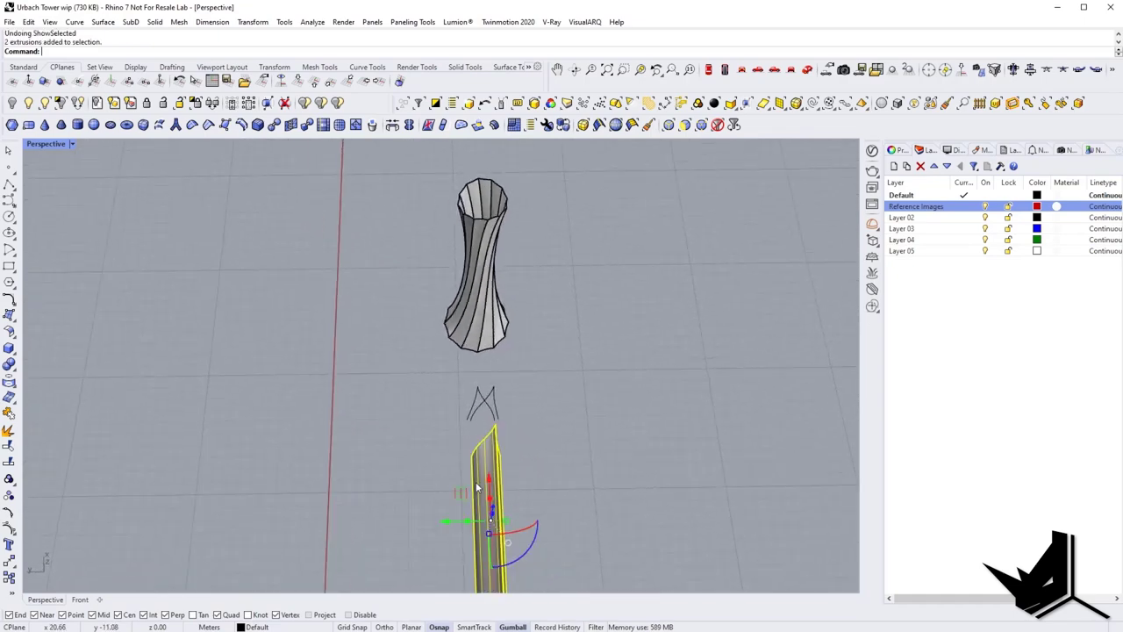
pyautogui.moveTo(478, 486); pyautogui.dragTo(498, 523, button='right')
pyautogui.moveTo(469, 491); pyautogui.dragTo(391, 378)
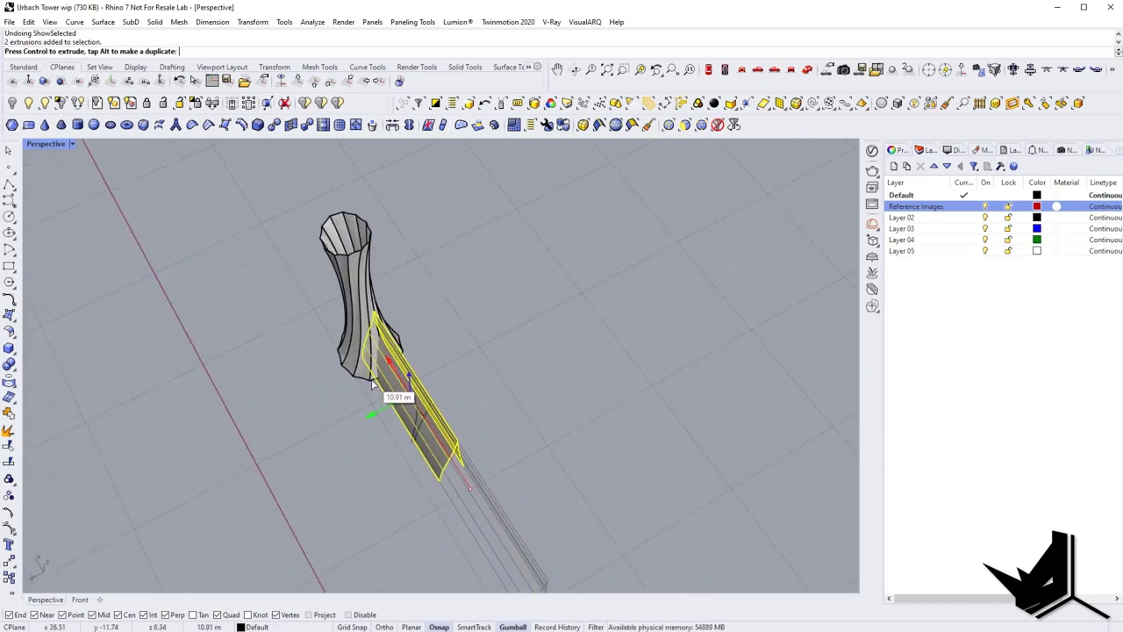
pyautogui.moveTo(391, 377); pyautogui.dragTo(318, 383, button='right')
pyautogui.scroll(6, 443, 367)
pyautogui.moveTo(483, 424); pyautogui.dragTo(373, 477, button='right')
pyautogui.moveTo(389, 454); pyautogui.dragTo(375, 456)
pyautogui.moveTo(481, 470); pyautogui.dragTo(374, 449, button='right')
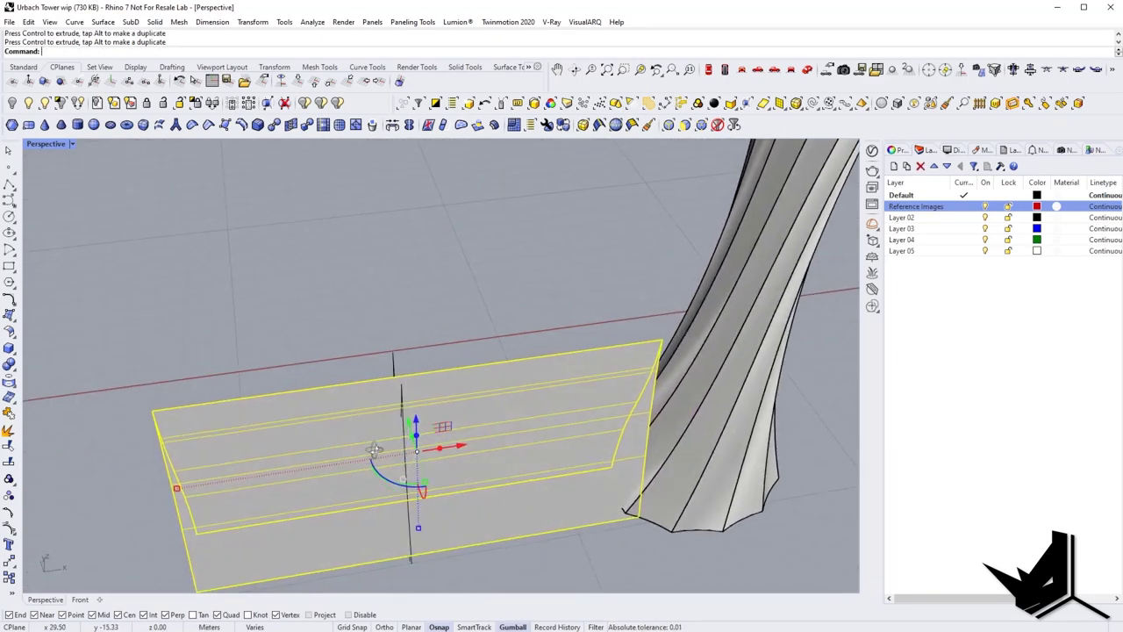
# Move the extrusion pair further along its length so that it reaches into the tower's base.
pyautogui.moveTo(462, 444); pyautogui.dragTo(508, 441)
pyautogui.press('Escape')
pyautogui.moveTo(473, 448); pyautogui.dragTo(626, 430, button='right')
pyautogui.keyDown('shift'); pyautogui.moveTo(626, 430); pyautogui.dragTo(431, 517, button='right'); pyautogui.keyUp('shift')
pyautogui.click(433, 456)
pyautogui.keyDown('shift'); pyautogui.click(414, 493); pyautogui.keyUp('shift')
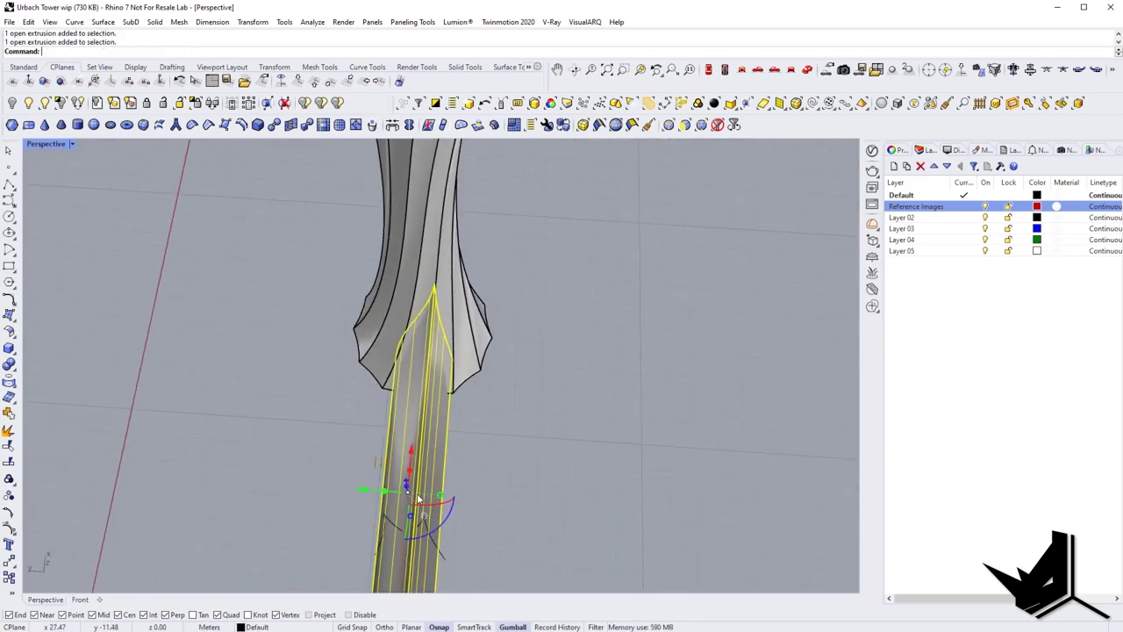
pyautogui.moveTo(414, 452); pyautogui.dragTo(416, 435)
pyautogui.click(454, 409)
# Extrude the extrusion pair's ridge edge sideways along a picked direction with ExtrudeCrv, forming a flat surface through the tower wall.
pyautogui.moveTo(454, 409); pyautogui.dragTo(380, 355, button='right')
pyautogui.scroll(8, 413, 323)
pyautogui.scroll(5, 410, 328)
pyautogui.scroll(-4, 380, 355)
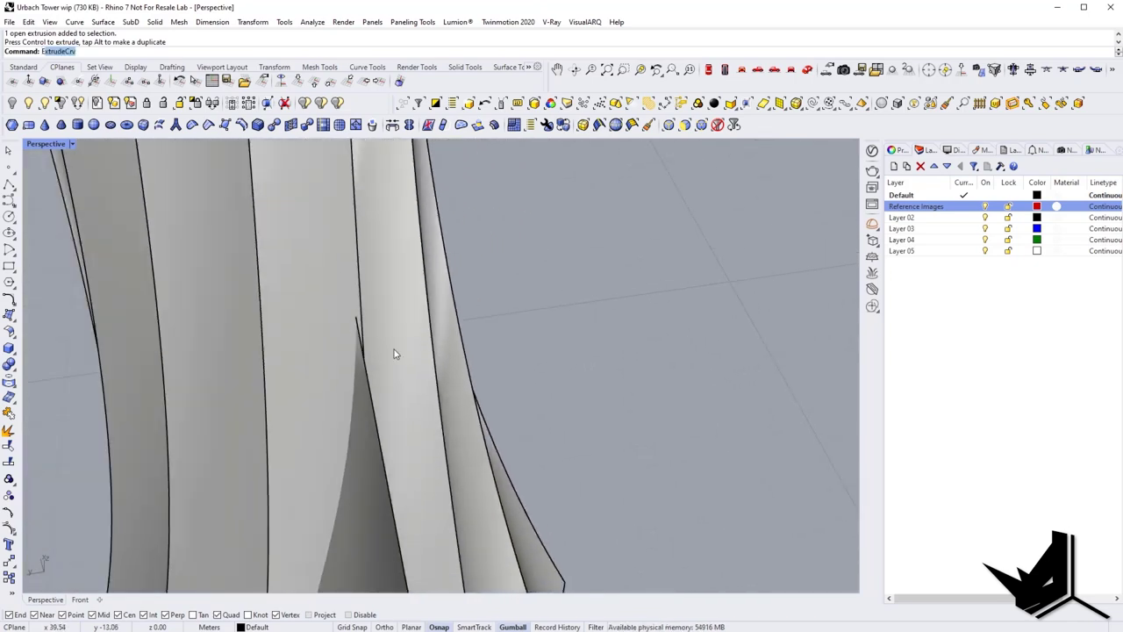
pyautogui.click(370, 380)
pyautogui.click(419, 413)
pyautogui.scroll(-6, 423, 415)
pyautogui.press('Return')
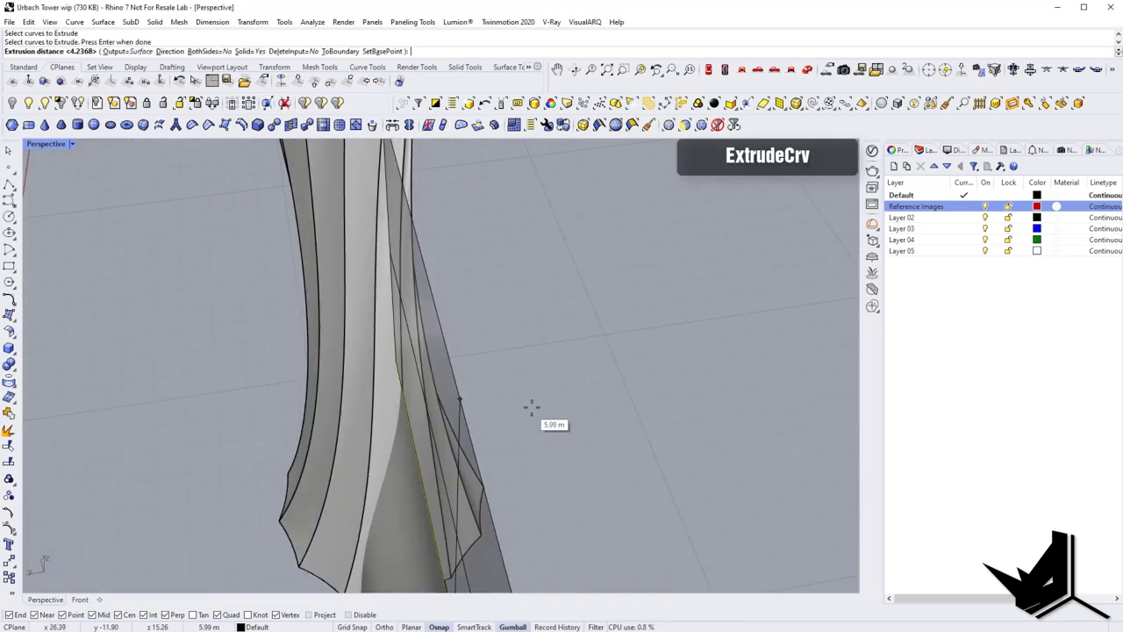
pyautogui.write('d')
pyautogui.press('Return')
pyautogui.click(505, 422)
pyautogui.click(534, 420)
pyautogui.click(553, 421)
pyautogui.moveTo(530, 423); pyautogui.dragTo(539, 414, button='right')
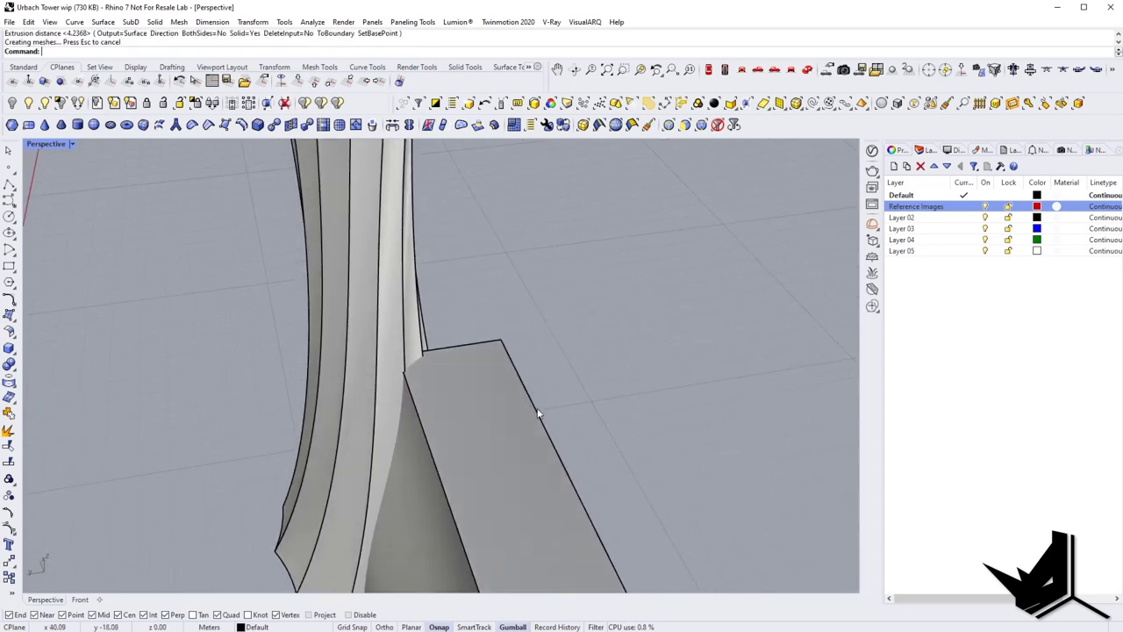
# Intersect the tower with the ridge surface and place a point where the intersection curve meets the tower seam.
pyautogui.write('Intersect')
pyautogui.press('Return')
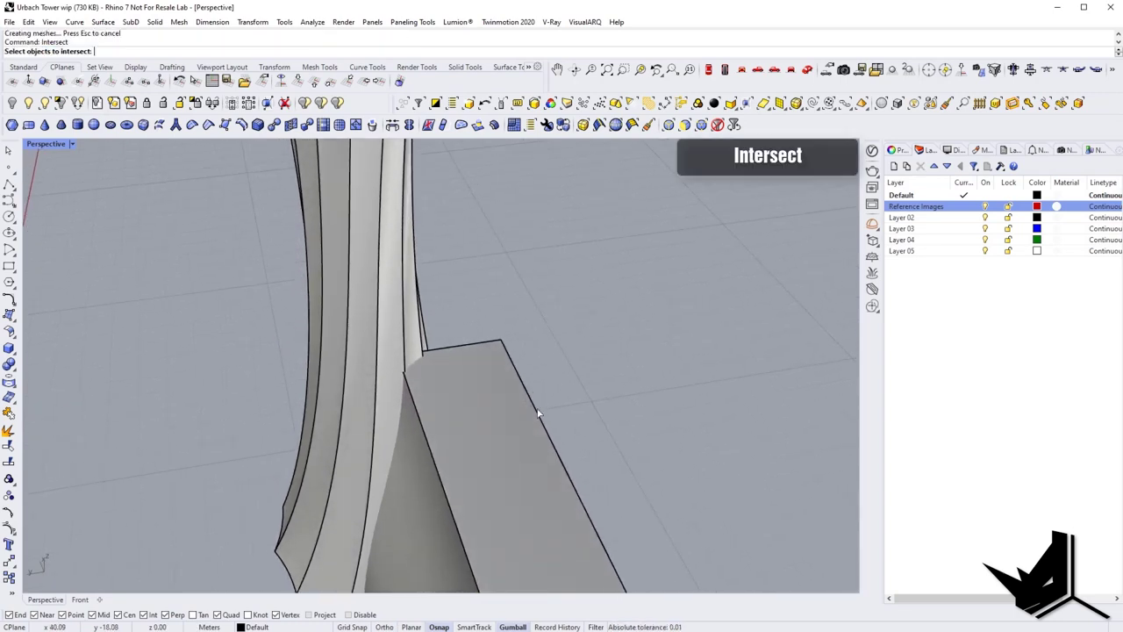
pyautogui.click(373, 348)
pyautogui.click(473, 400)
pyautogui.press('Return')
pyautogui.scroll(10, 423, 373)
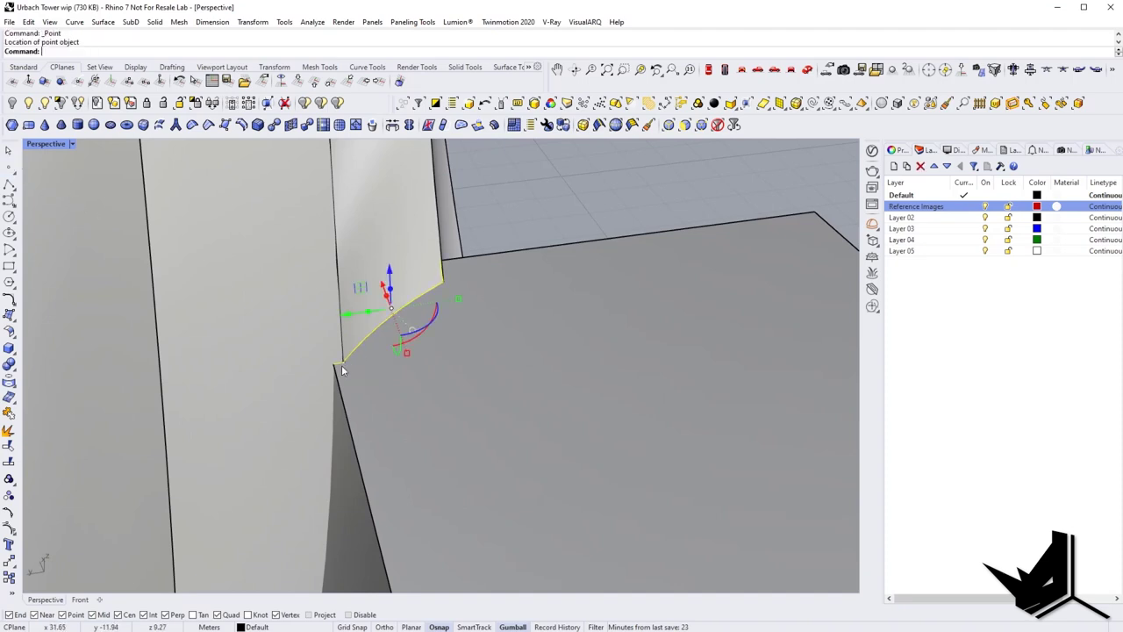
# Delete the ridge surface and move the extrusion pair from its ridge's intersection with the tower to the seam point.
pyautogui.press('Delete')
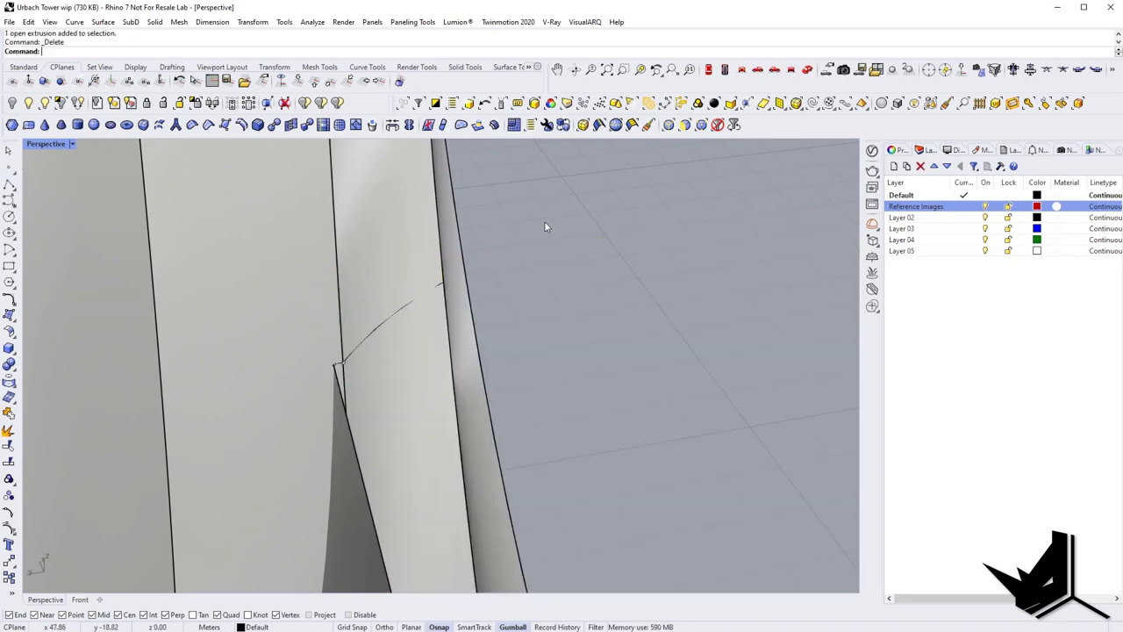
pyautogui.scroll(-7, 353, 430)
pyautogui.moveTo(351, 431); pyautogui.dragTo(495, 395, button='right')
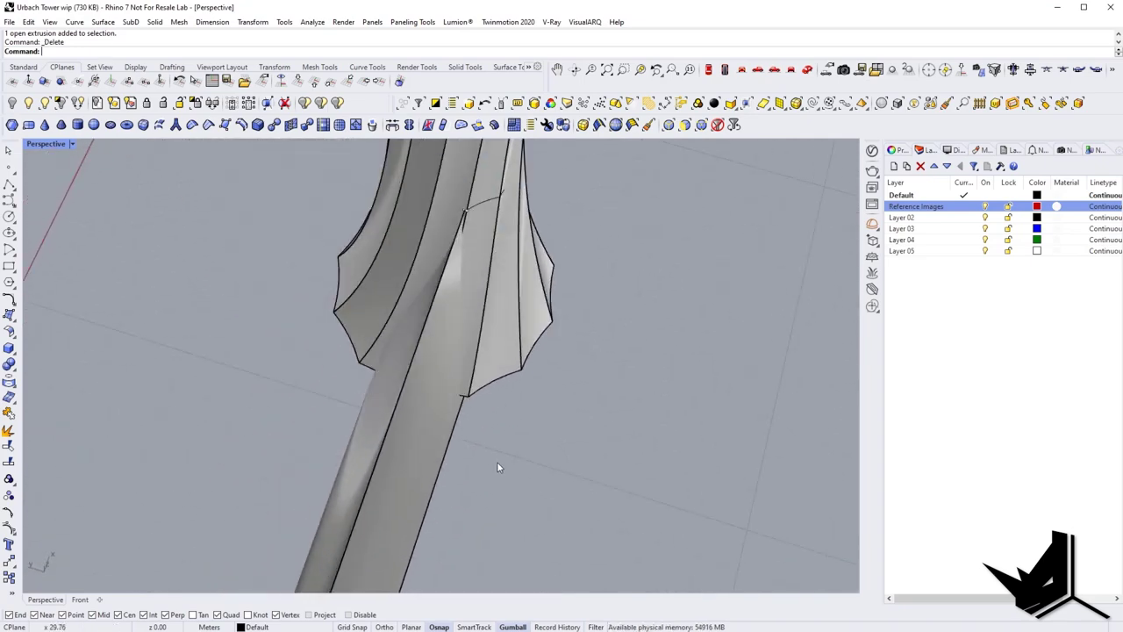
pyautogui.moveTo(500, 465); pyautogui.dragTo(430, 407)
pyautogui.moveTo(430, 409); pyautogui.dragTo(425, 377, button='right')
pyautogui.scroll(3, 433, 195)
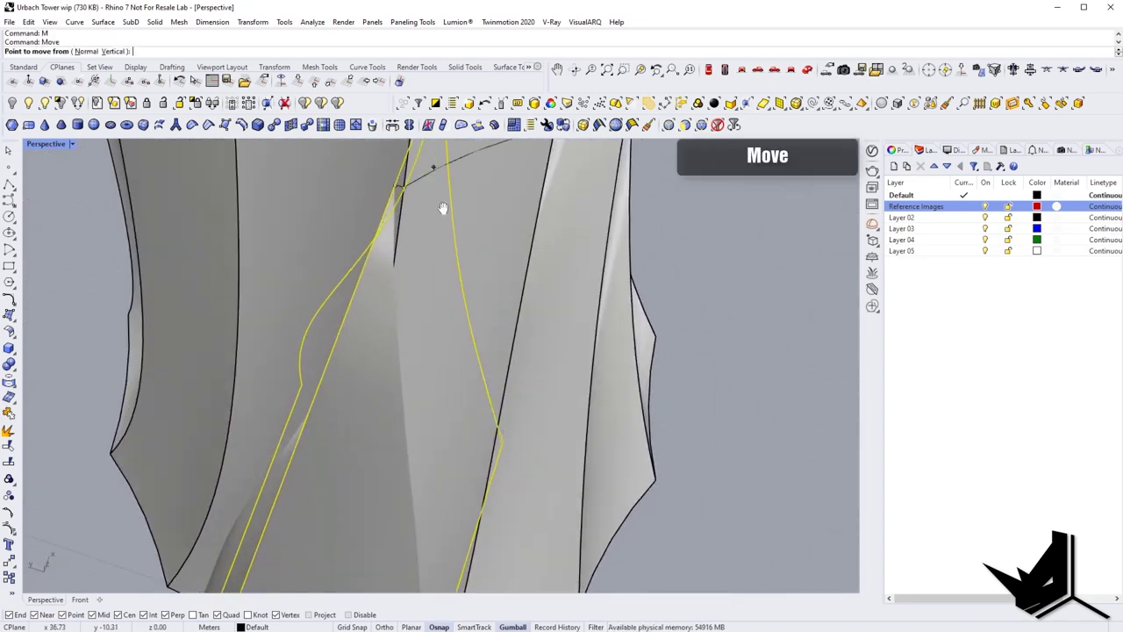
pyautogui.hotkey('ctrl', 'alt', 'w')
pyautogui.click(395, 268)
pyautogui.click(412, 296)
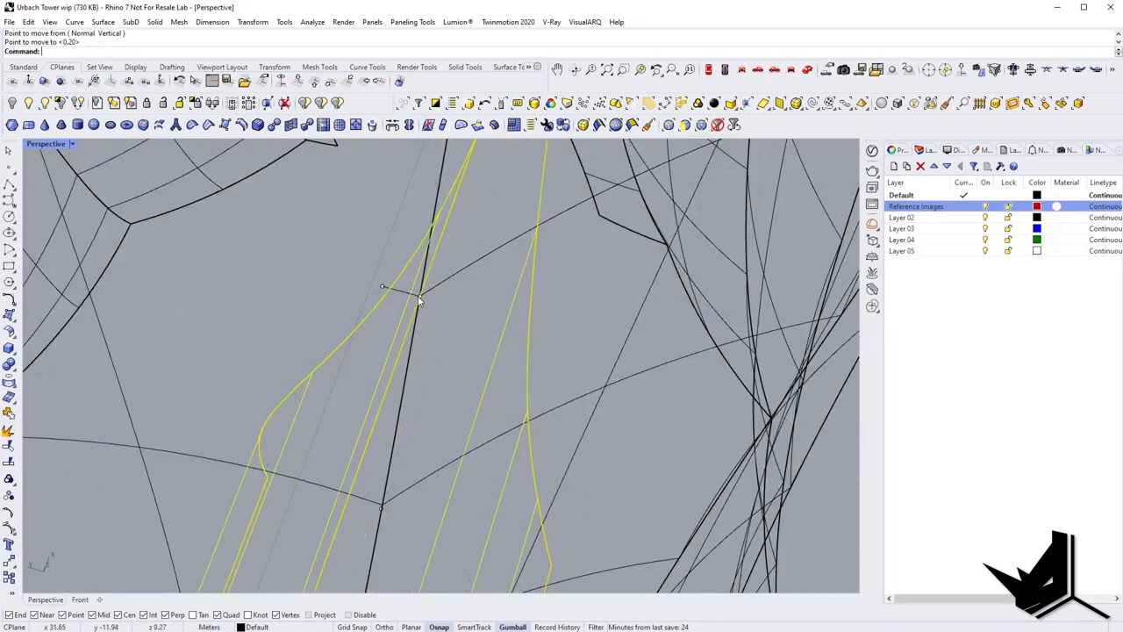
pyautogui.scroll(-10, 409, 334)
pyautogui.hotkey('ctrl', 'alt', 's')
pyautogui.press('Escape')
pyautogui.moveTo(406, 354); pyautogui.dragTo(426, 422, button='right')
pyautogui.scroll(5, 410, 452)
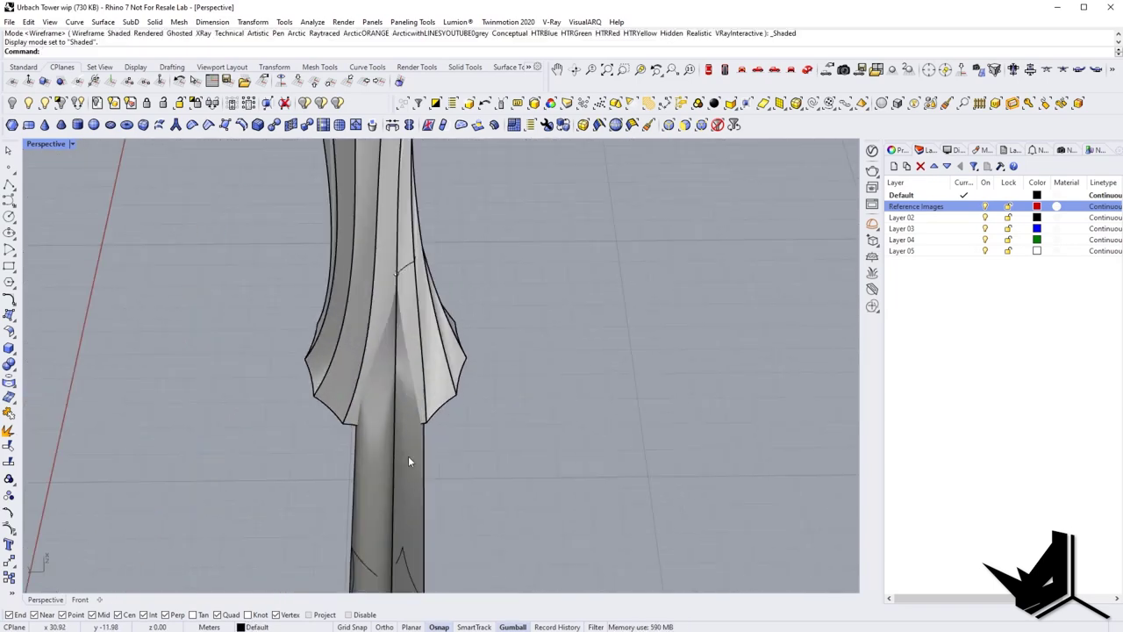
pyautogui.click(408, 455)
pyautogui.middleClick(378, 472)
pyautogui.press('Escape')
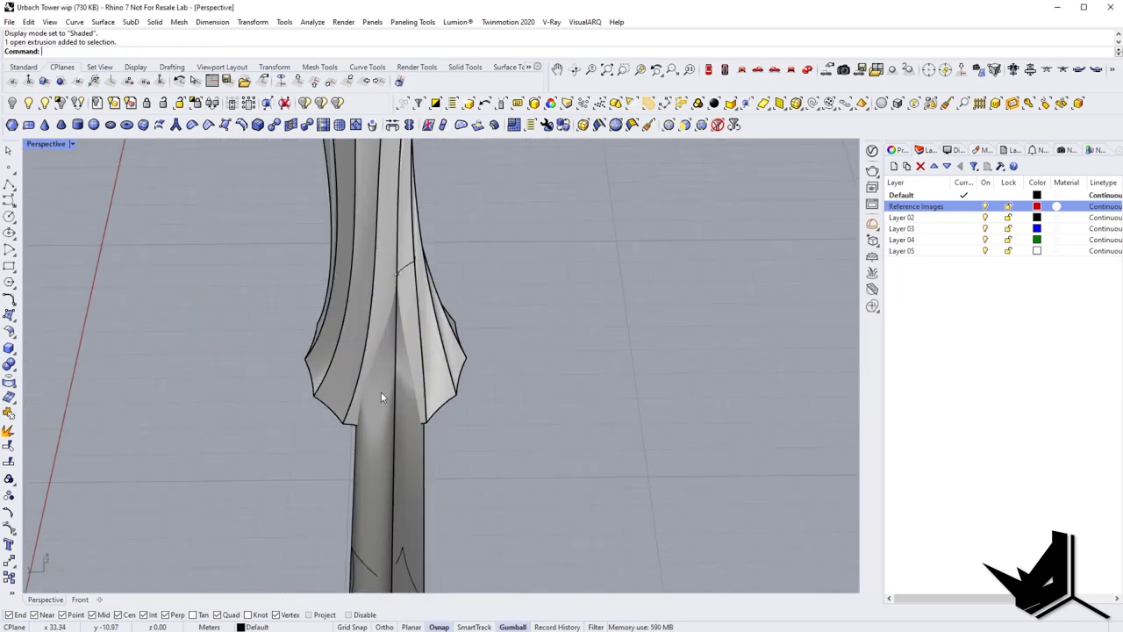
# Split the tower using the two entrance extrusions on this side as cutting objects.
pyautogui.moveTo(381, 392); pyautogui.dragTo(389, 391, button='right')
pyautogui.write('SPLIT')
pyautogui.press('Return')
pyautogui.press('Escape')
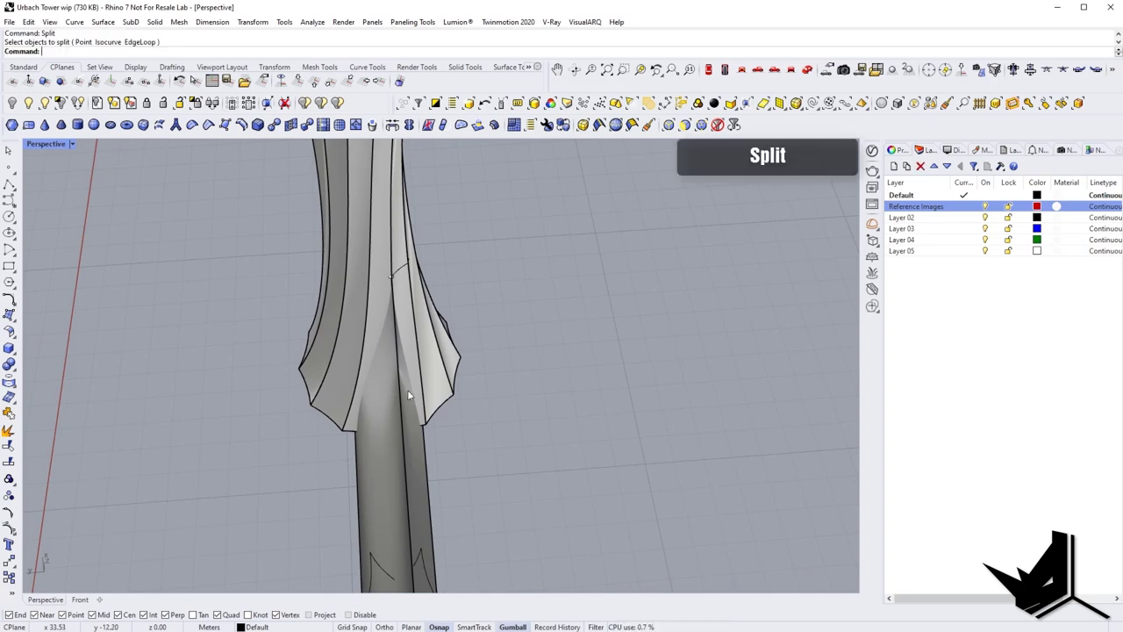
pyautogui.click(373, 301)
pyautogui.press('Return')
pyautogui.click(393, 476)
pyautogui.click(426, 482)
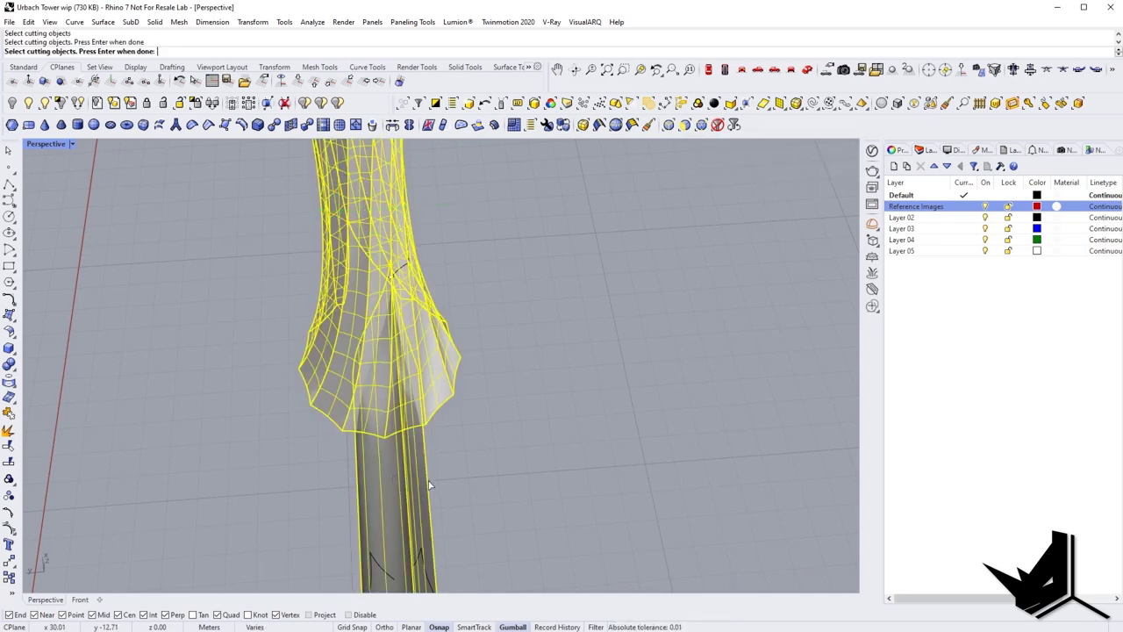
pyautogui.press('Return')
# Delete the two cutting extrusions and the entrance profile curves in front of the tower.
pyautogui.moveTo(445, 490); pyautogui.dragTo(353, 494)
pyautogui.press('Delete')
pyautogui.keyDown('shift'); pyautogui.moveTo(421, 466); pyautogui.dragTo(406, 384, button='right'); pyautogui.keyUp('shift')
pyautogui.scroll(-5, 404, 385)
pyautogui.moveTo(286, 392); pyautogui.dragTo(455, 483)
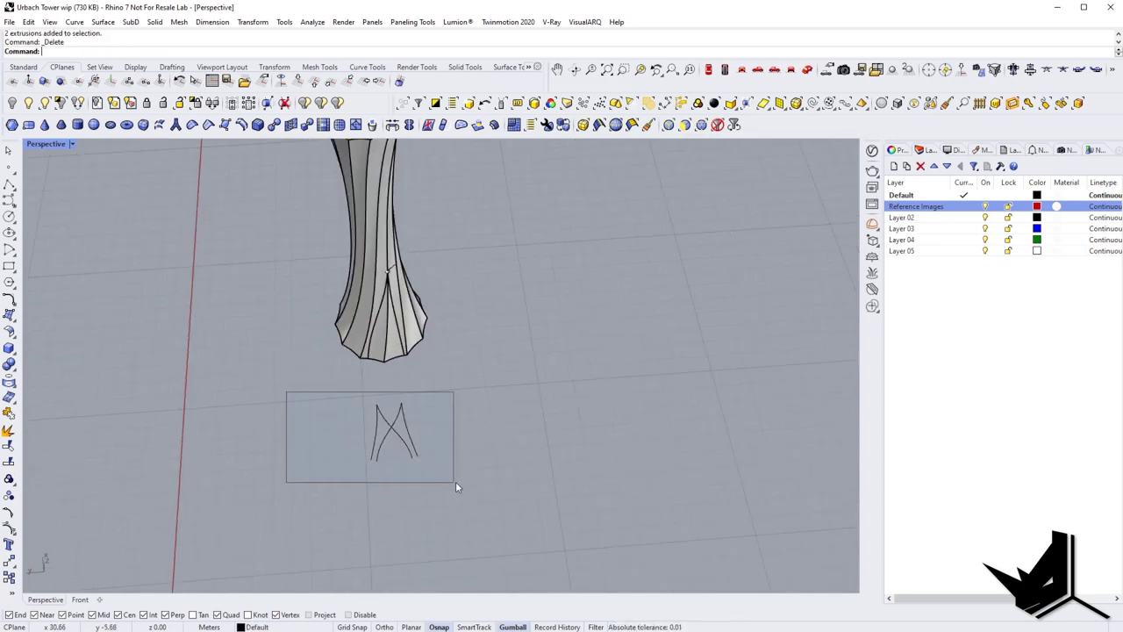
pyautogui.press('Delete')
# Delete the split-off entrance piece of the tower and the leftover intersection curves and points around it.
pyautogui.scroll(5, 393, 266)
pyautogui.moveTo(412, 327); pyautogui.dragTo(414, 328)
pyautogui.scroll(2, 420, 288)
pyautogui.press('Delete')
pyautogui.click(384, 400)
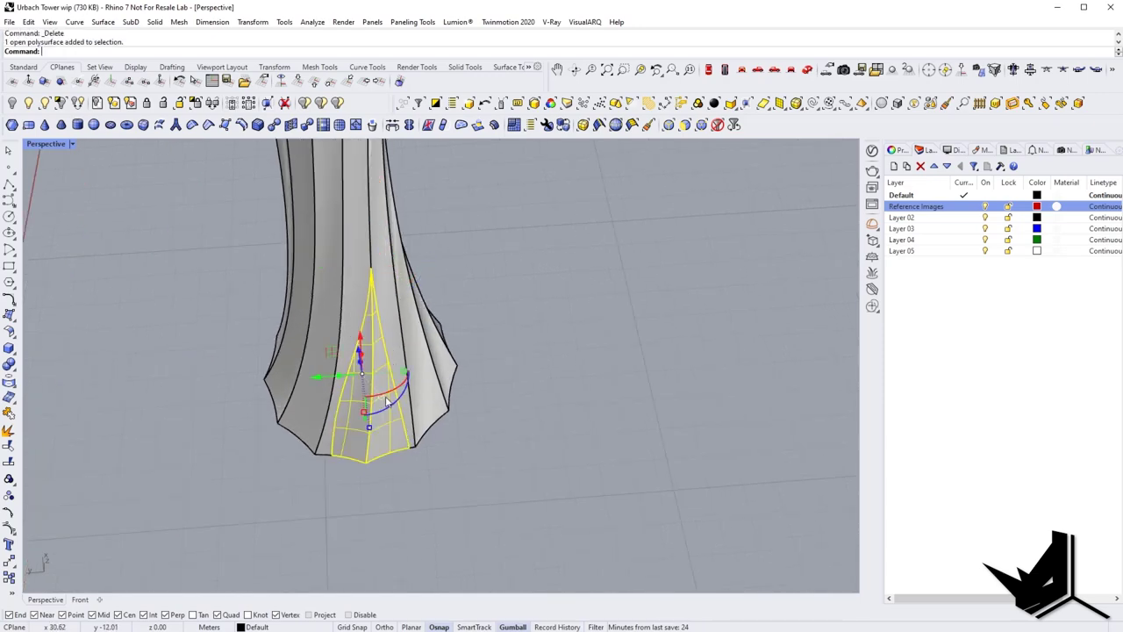
pyautogui.press('Delete')
pyautogui.keyDown('shift'); pyautogui.moveTo(411, 392); pyautogui.dragTo(434, 487, button='right'); pyautogui.keyUp('shift')
pyautogui.scroll(-3, 434, 488)
pyautogui.moveTo(435, 488); pyautogui.dragTo(429, 453, button='right')
pyautogui.moveTo(307, 293); pyautogui.dragTo(586, 463)
pyautogui.press('Delete')
# Show only the plan reference image lying on the ground from among the hidden objects.
pyautogui.moveTo(586, 463); pyautogui.dragTo(406, 428, button='right')
pyautogui.scroll(-5, 459, 439)
pyautogui.scroll(-6, 453, 368)
pyautogui.click(45, 103)
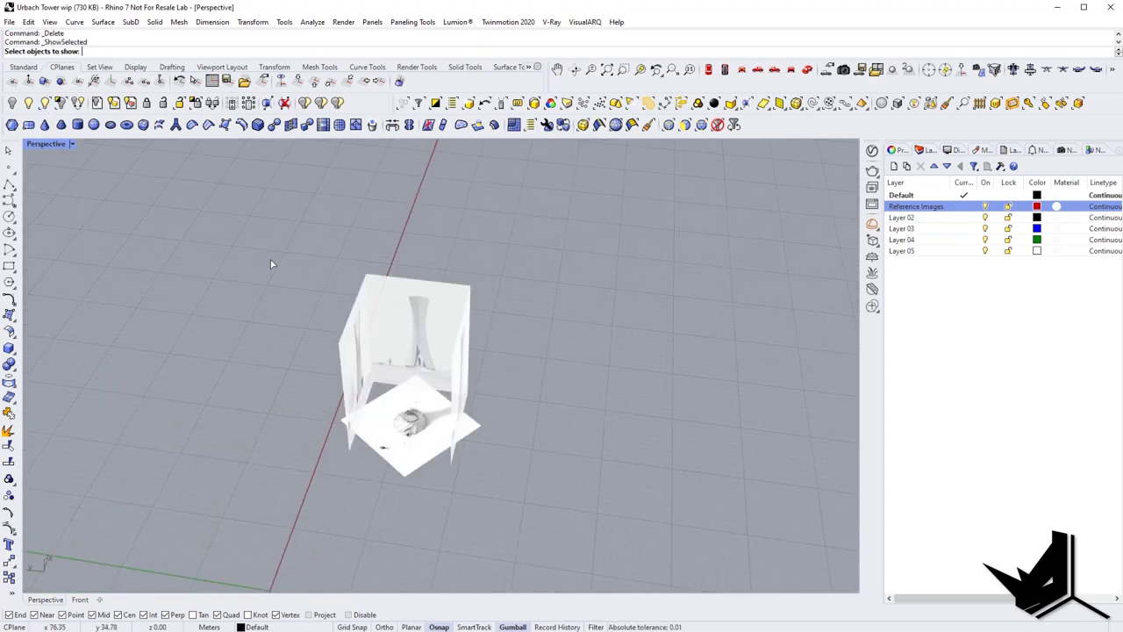
pyautogui.scroll(15, 406, 487)
pyautogui.scroll(-6, 401, 515)
pyautogui.scroll(6, 401, 516)
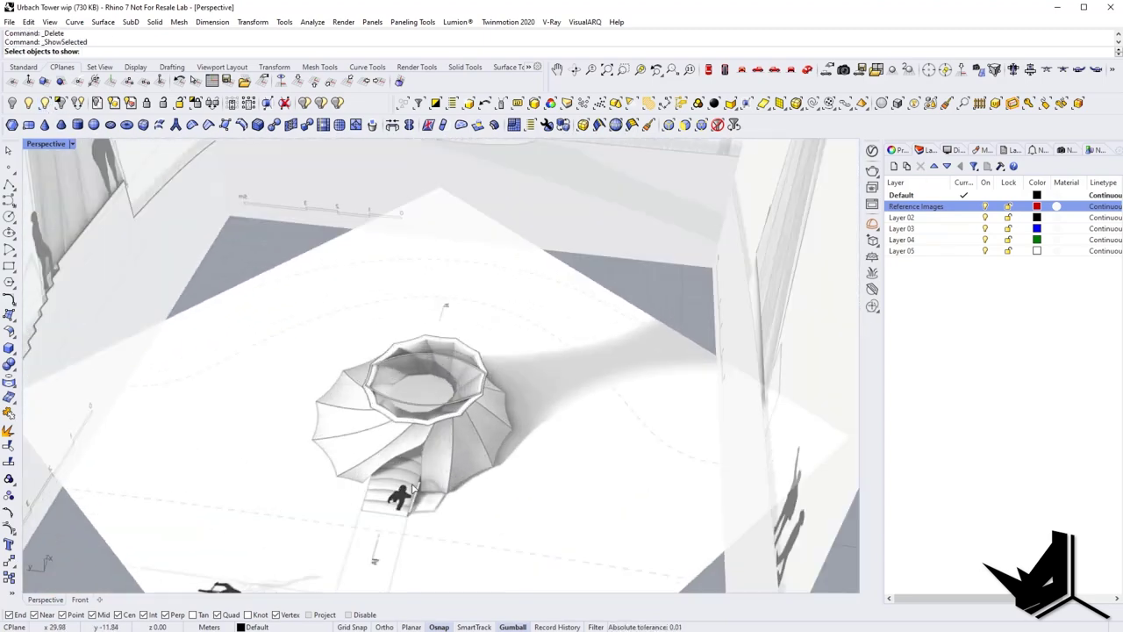
pyautogui.press('Return')
# Hide the tower and switch the view to Top.
pyautogui.scroll(-9, 403, 470)
pyautogui.moveTo(404, 470); pyautogui.dragTo(487, 365, button='right')
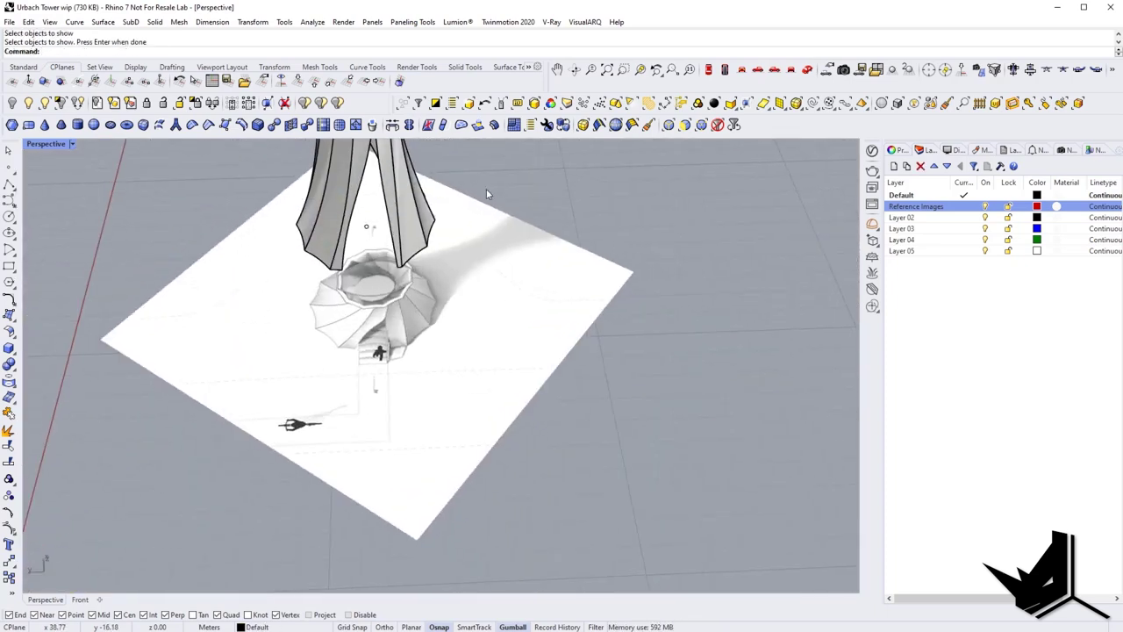
pyautogui.scroll(-5, 487, 191)
pyautogui.keyDown('shift'); pyautogui.moveTo(483, 230); pyautogui.dragTo(468, 394, button='right'); pyautogui.keyUp('shift')
pyautogui.click(443, 372)
pyautogui.click(29, 103)
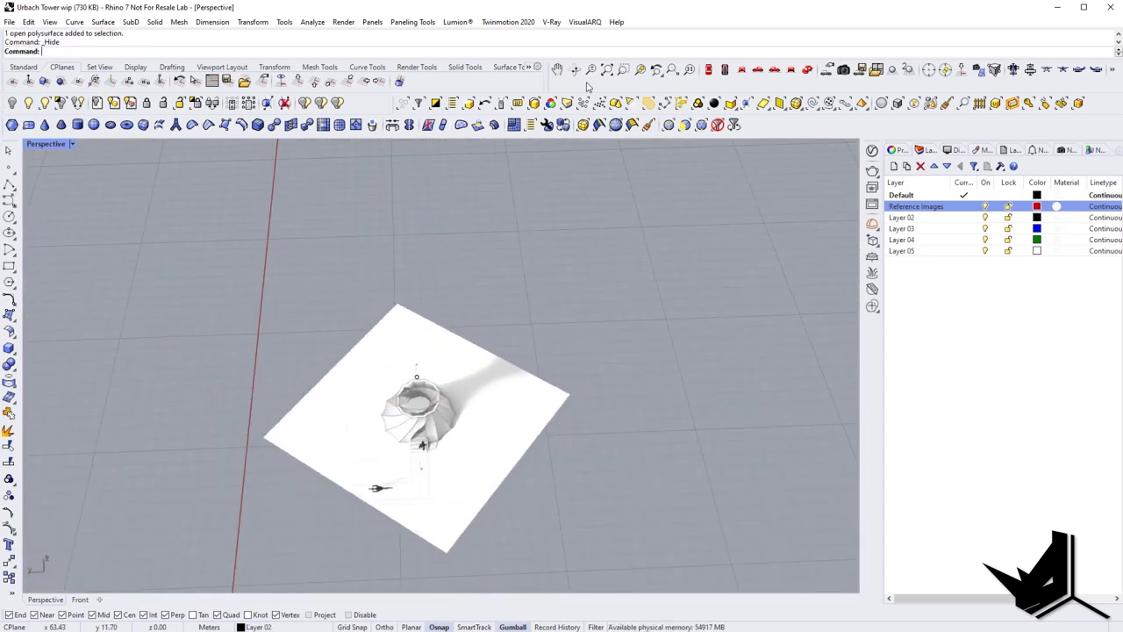
pyautogui.click(725, 72)
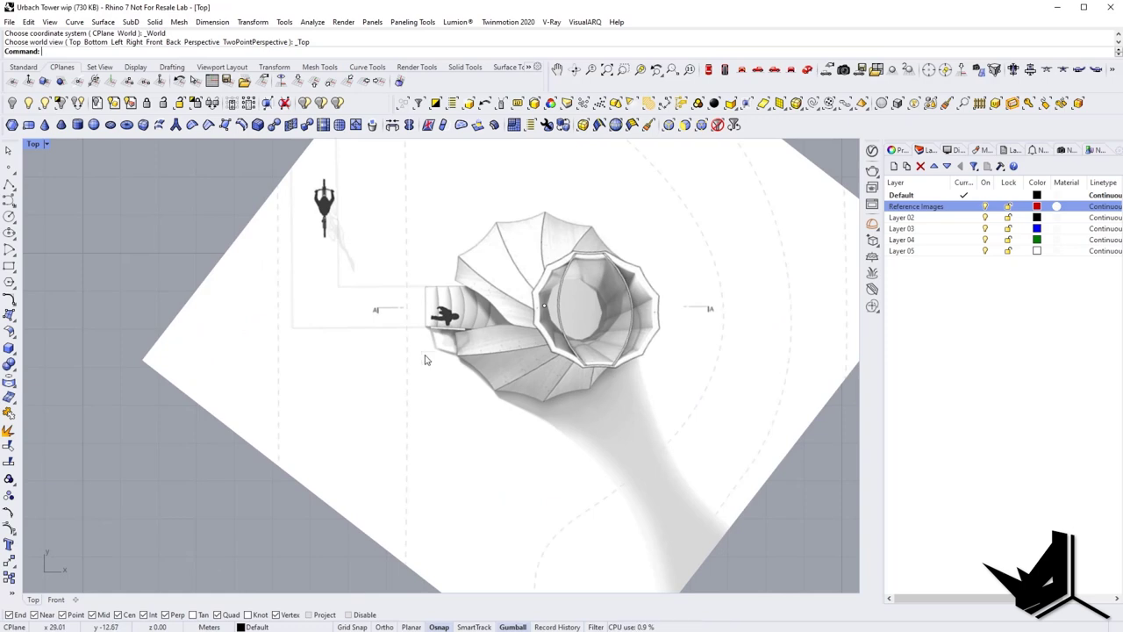
# Draw a straight horizontal polyline from the upper outer corner of the entrance steps in the plan image across past the tower.
pyautogui.write('PL')
pyautogui.press('Return')
pyautogui.scroll(4, 448, 315)
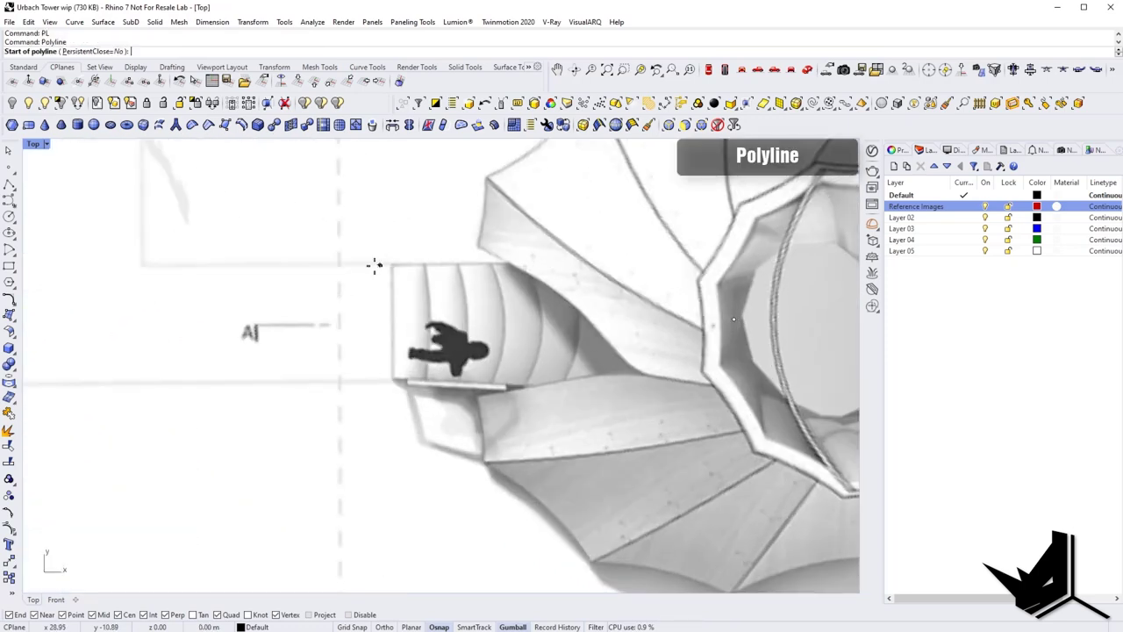
pyautogui.click(394, 264)
pyautogui.scroll(-9, 379, 271)
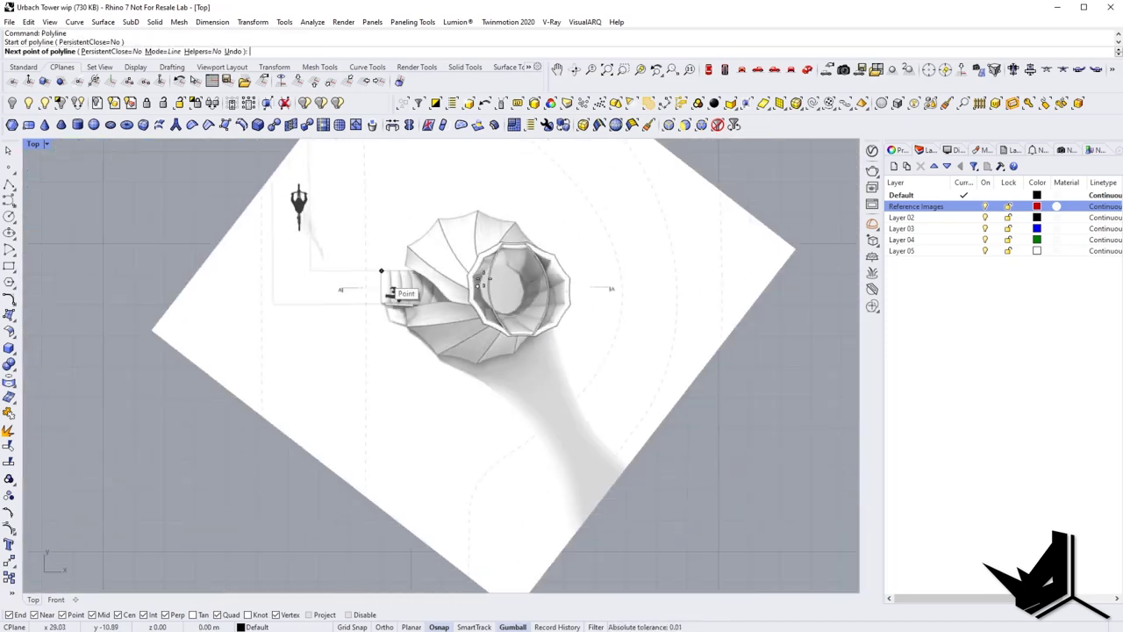
pyautogui.keyDown('shift'); pyautogui.click(810, 271); pyautogui.keyUp('shift')
pyautogui.press('Return')
pyautogui.scroll(5, 390, 294)
pyautogui.write('PL')
pyautogui.press('Return')
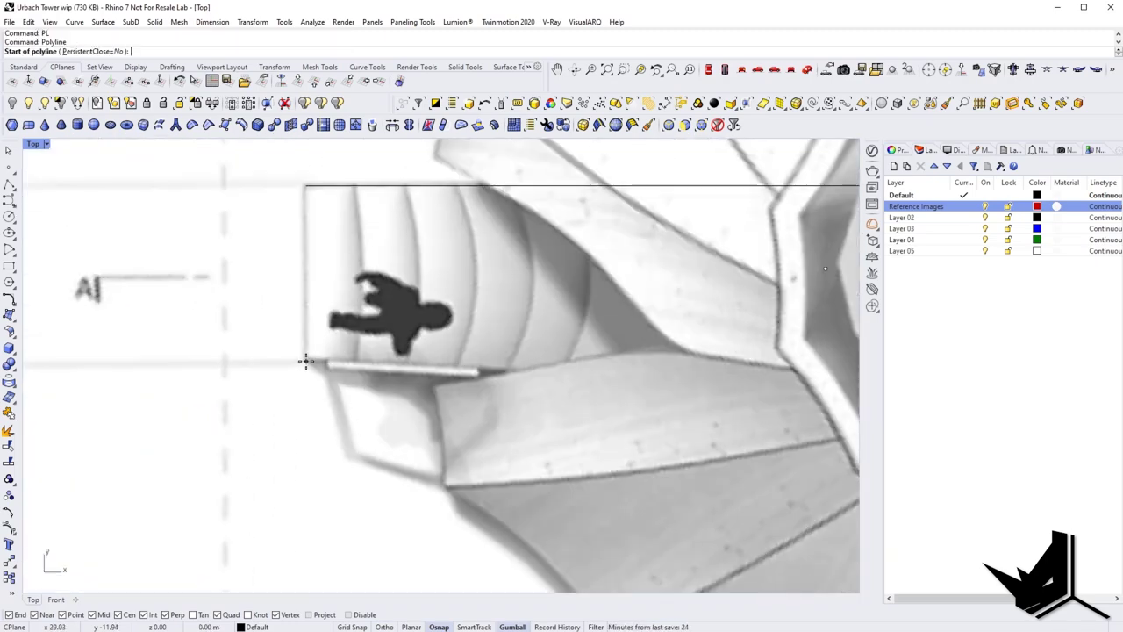
pyautogui.click(306, 360)
pyautogui.scroll(-4, 307, 360)
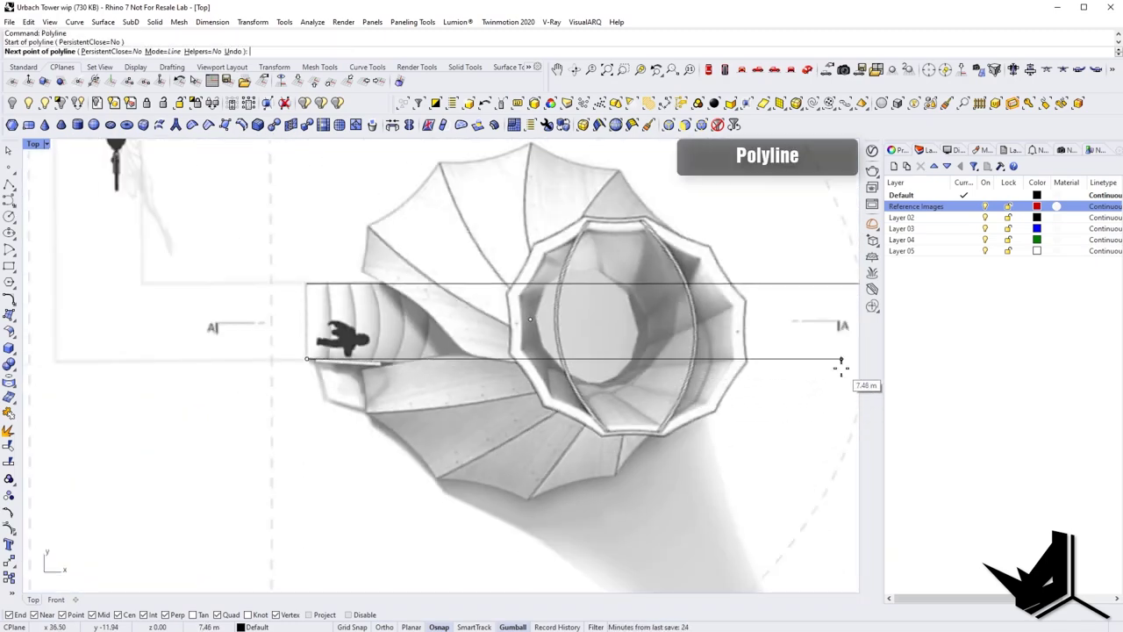
pyautogui.scroll(8, 448, 356)
pyautogui.press('Escape')
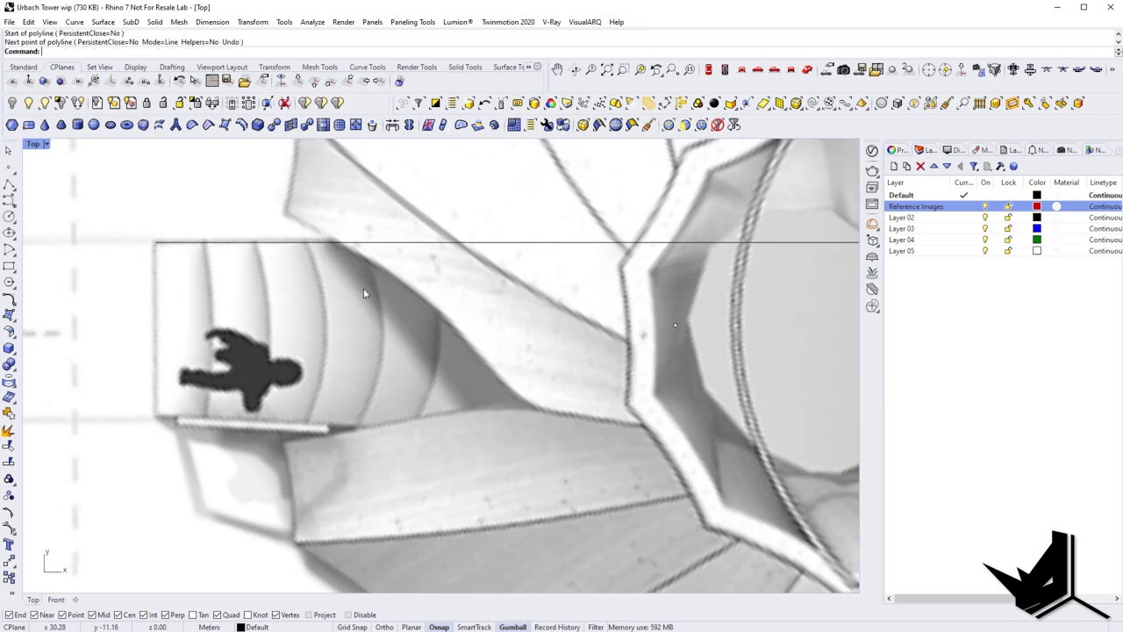
pyautogui.scroll(-6, 364, 298)
pyautogui.scroll(3, 369, 367)
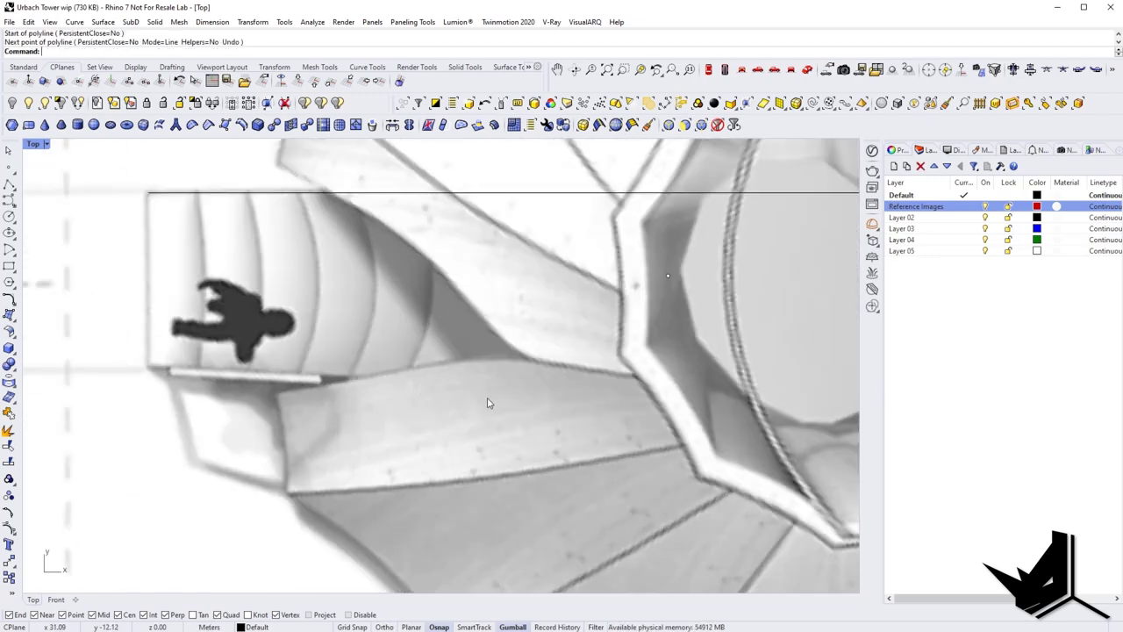
pyautogui.scroll(-4, 409, 393)
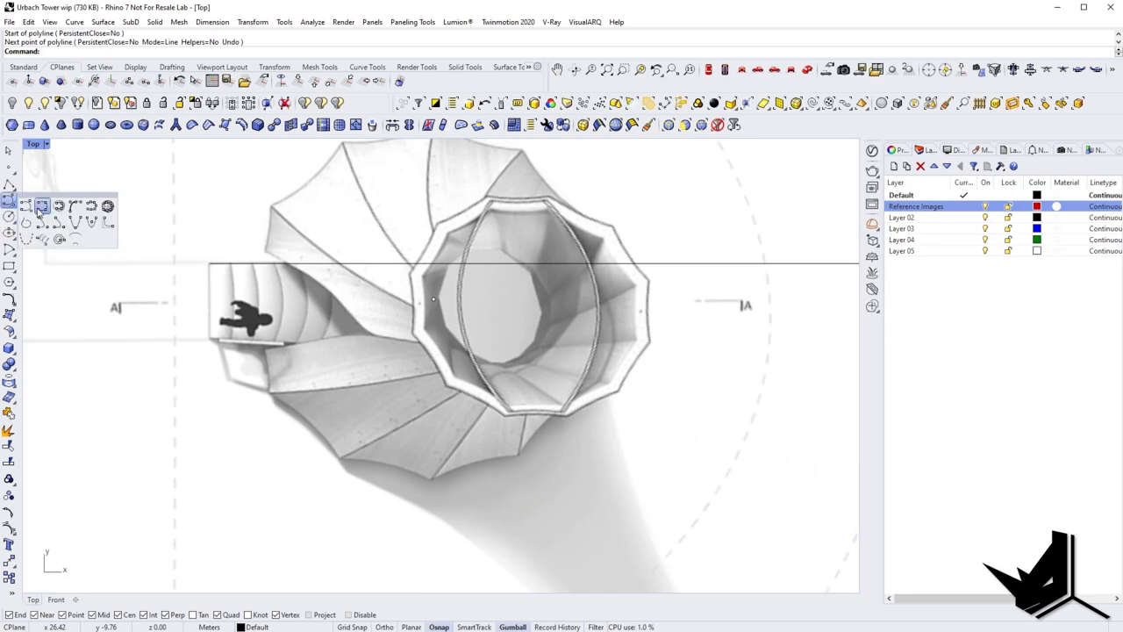
# Trace the lower side of the entry stair in the plan with an interpolated curve running slightly past the treads.
pyautogui.rightClick(12, 206)
pyautogui.click(212, 338)
pyautogui.scroll(5, 211, 335)
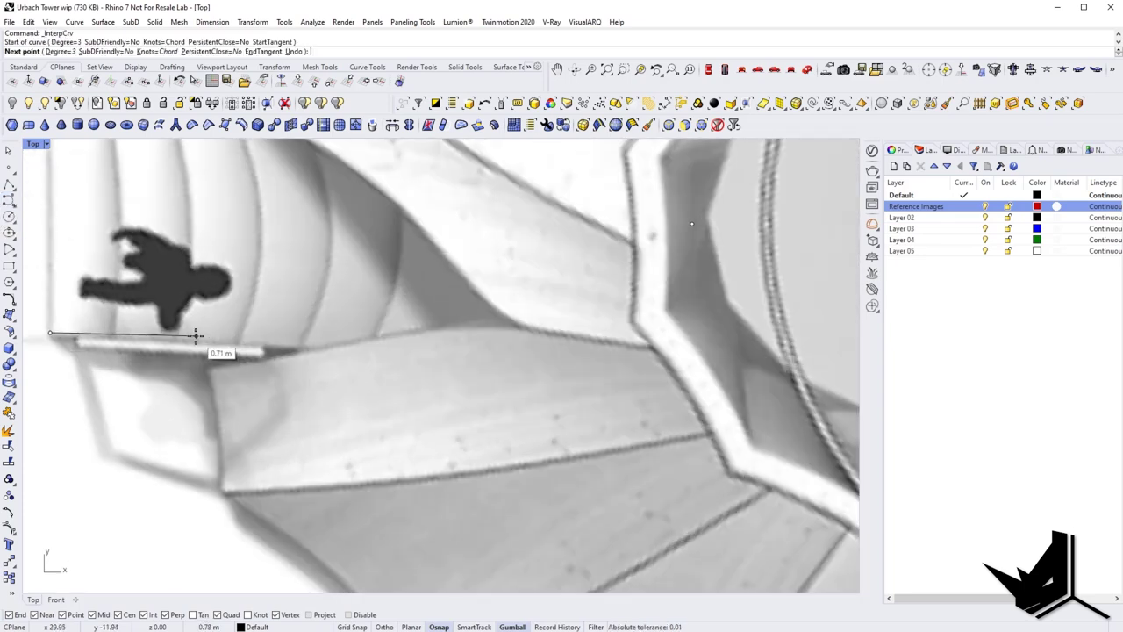
pyautogui.click(200, 343)
pyautogui.scroll(-2, 618, 402)
pyautogui.moveTo(618, 402); pyautogui.dragTo(448, 370, button='right')
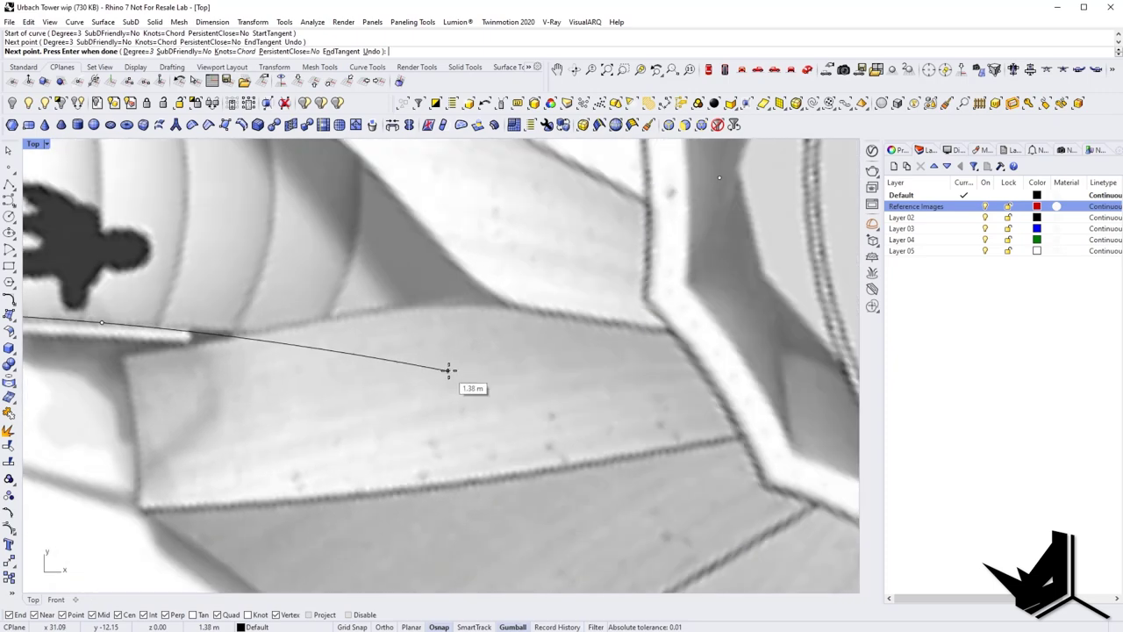
pyautogui.click(475, 369)
pyautogui.rightClick(476, 369)
# Delete the long straight line along the upper side of the entry stair.
pyautogui.scroll(-8, 477, 370)
pyautogui.moveTo(542, 326); pyautogui.dragTo(453, 364, button='right')
pyautogui.scroll(5, 281, 334)
pyautogui.rightClick(281, 333)
pyautogui.press('Escape')
pyautogui.click(373, 335)
pyautogui.press('Delete')
pyautogui.scroll(-8, 372, 336)
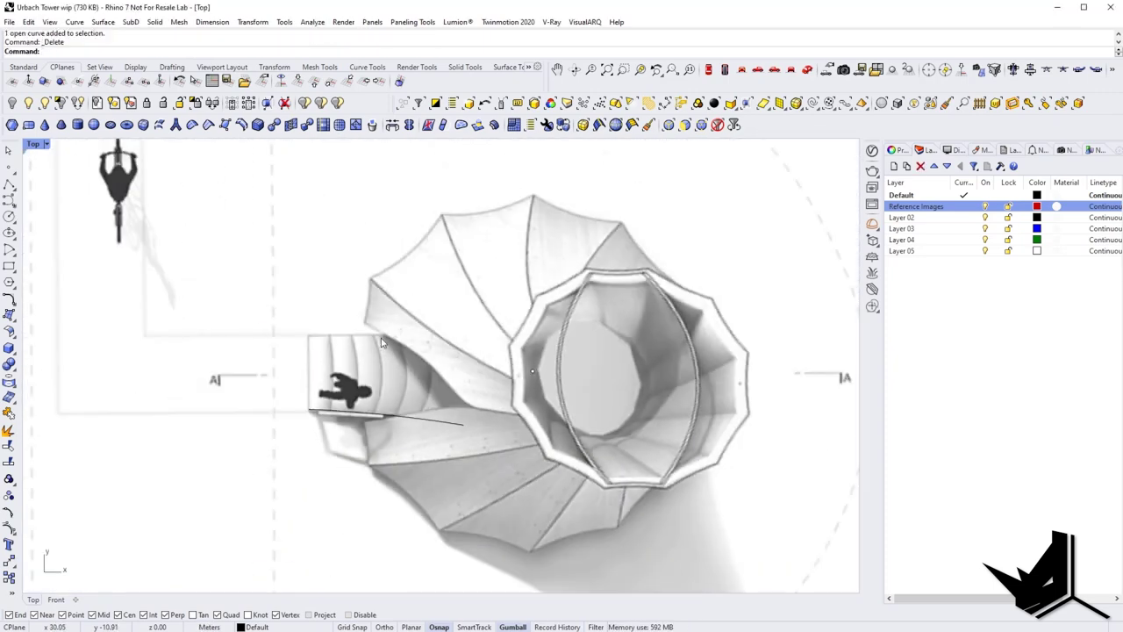
# Trace the upper side of the entry stair with an interpolated curve reaching toward the tower's central ring.
pyautogui.moveTo(373, 336); pyautogui.dragTo(353, 335, button='right')
pyautogui.click(16, 205)
pyautogui.click(41, 210)
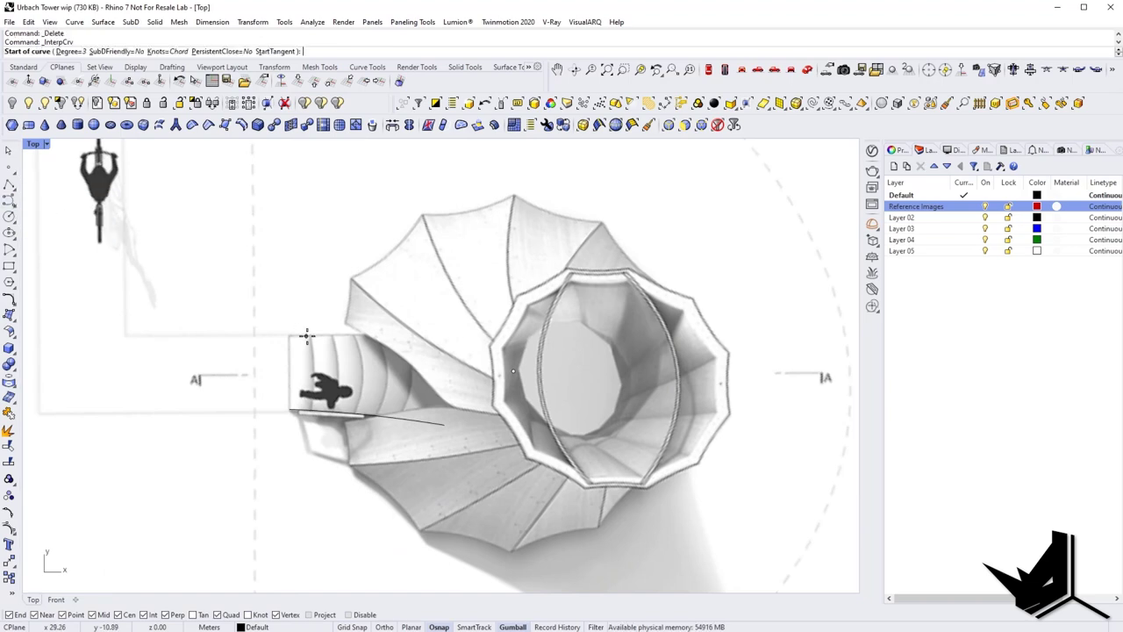
pyautogui.click(292, 336)
pyautogui.scroll(3, 386, 331)
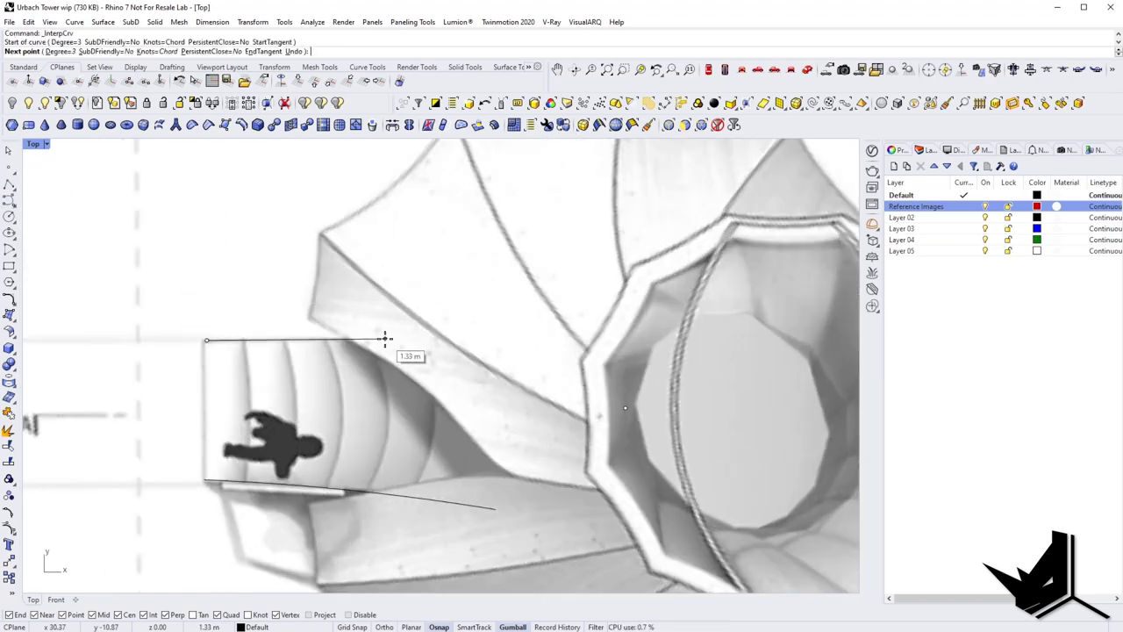
pyautogui.click(387, 338)
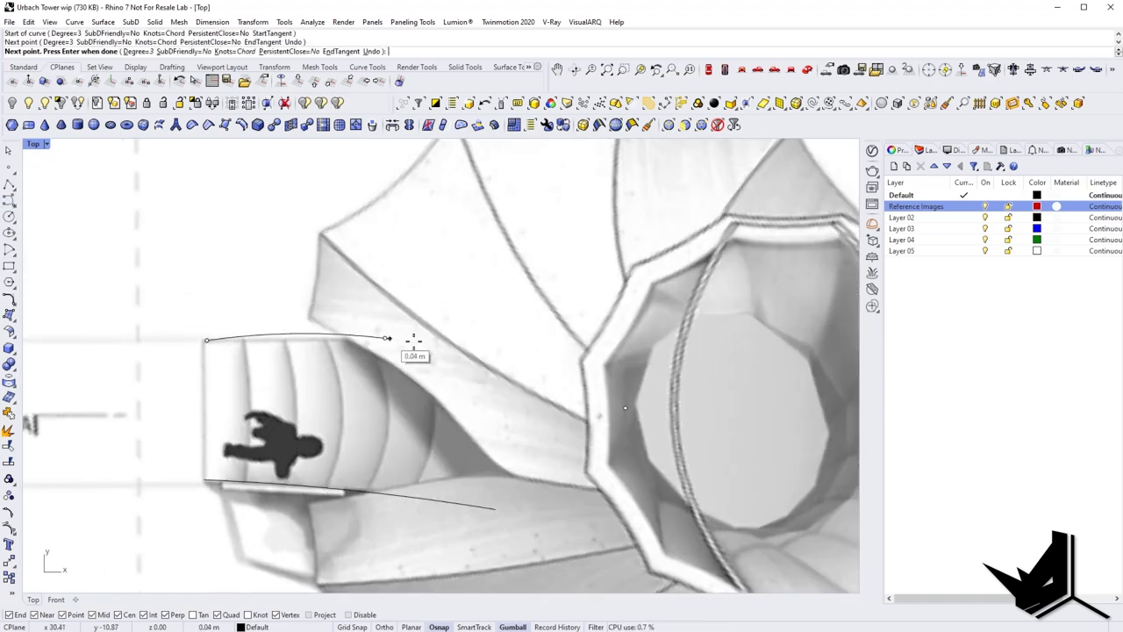
pyautogui.click(575, 331)
pyautogui.press('Return')
pyautogui.scroll(-10, 397, 328)
pyautogui.scroll(6, 387, 348)
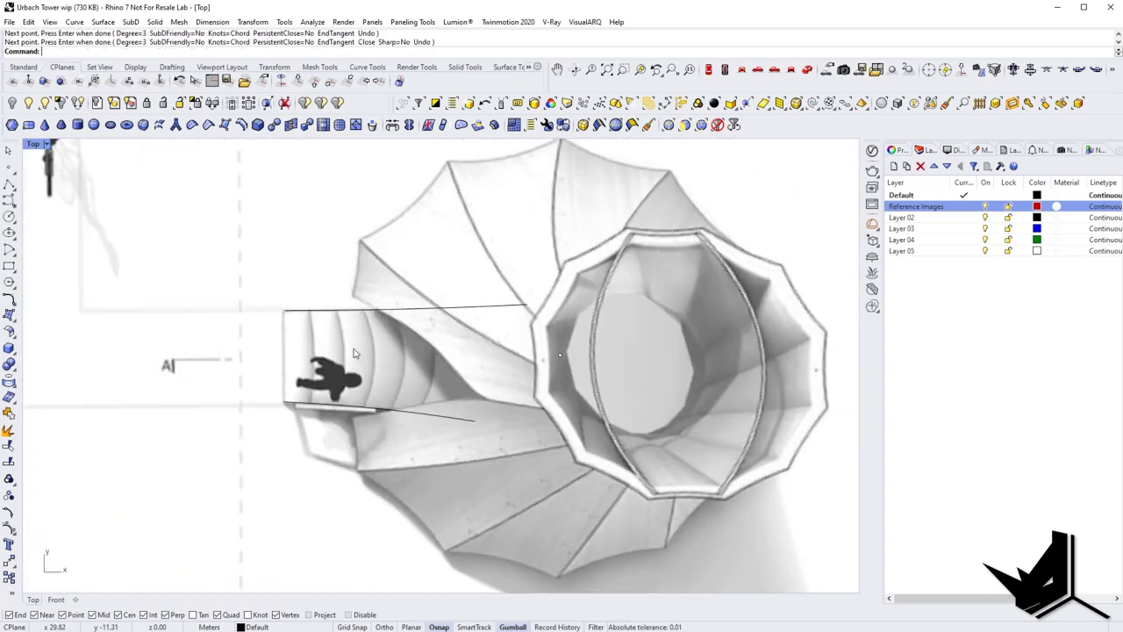
# Draw a straight vertical line along the stair's outer end, from the lower side curve to beyond the upper one.
pyautogui.write('Line')
pyautogui.press('Return')
pyautogui.click(283, 402)
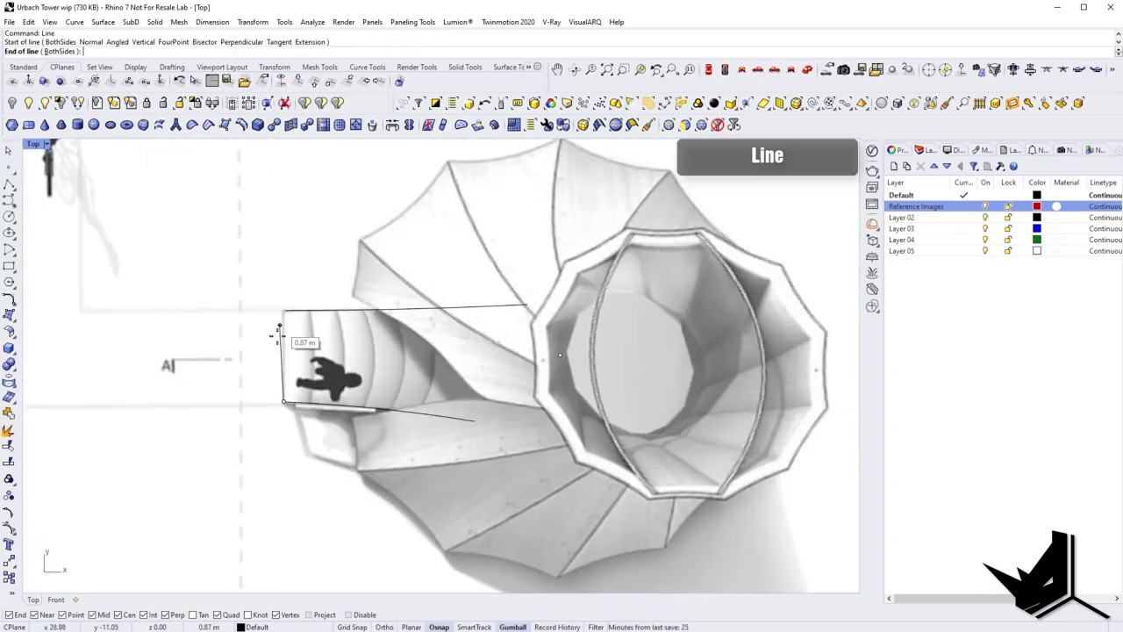
pyautogui.scroll(6, 274, 324)
pyautogui.keyDown('shift'); pyautogui.click(282, 243); pyautogui.keyUp('shift')
pyautogui.scroll(8, 321, 316)
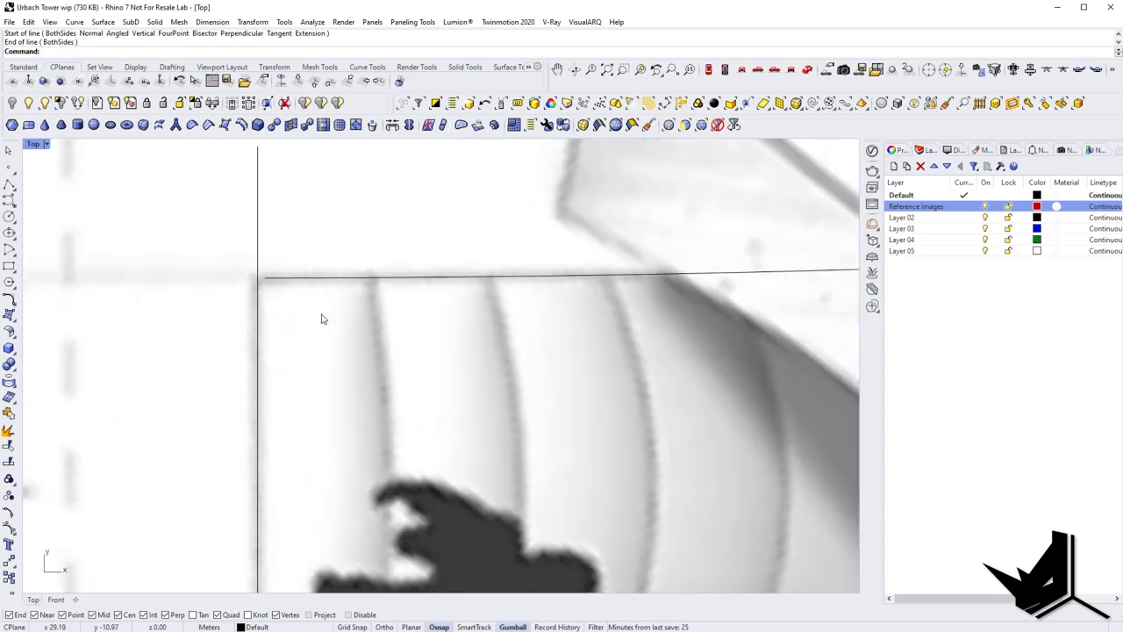
# Extend the upper side curve to meet the vertical line at the stair's outer end.
pyautogui.write('Extend')
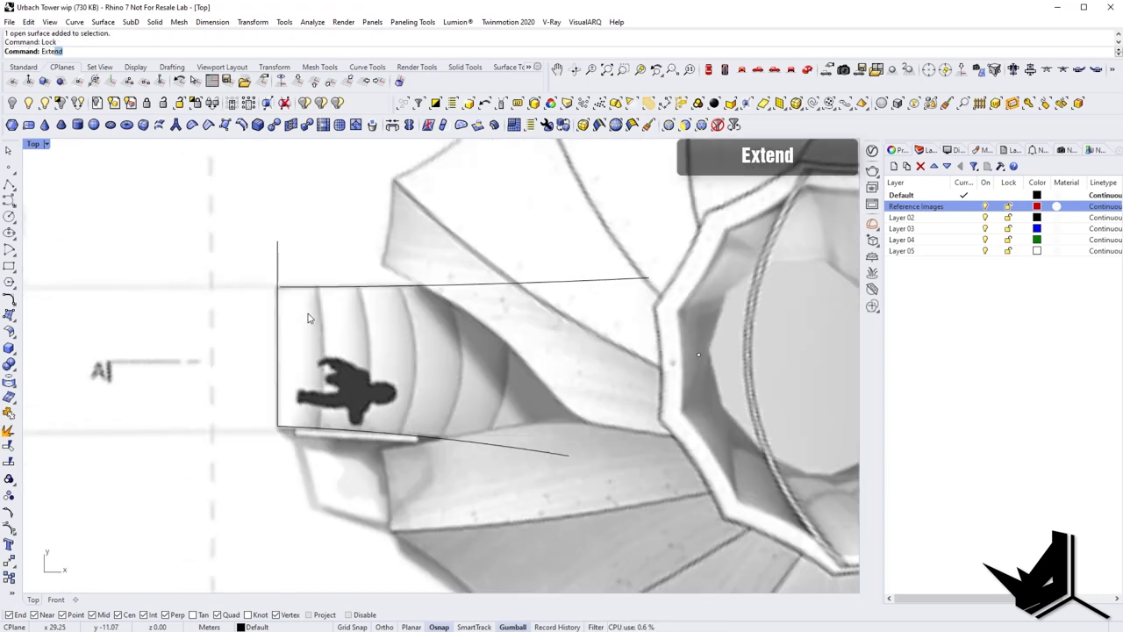
pyautogui.press('Return')
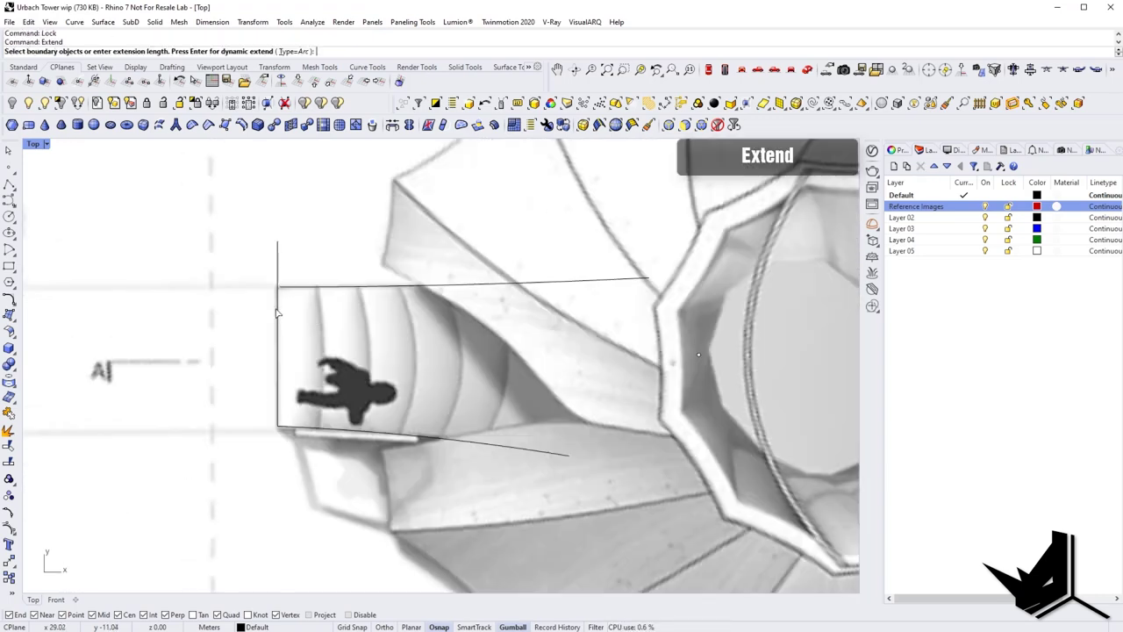
pyautogui.click(277, 309)
pyautogui.press('Return')
pyautogui.click(285, 287)
pyautogui.press('Return')
pyautogui.scroll(6, 300, 301)
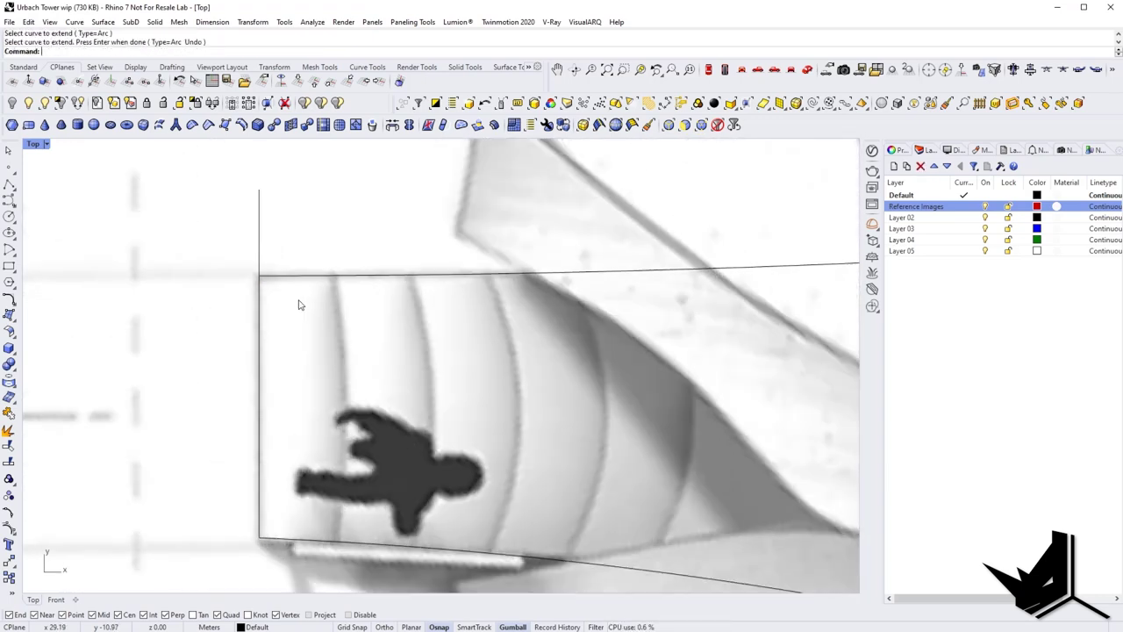
# Trim off the part of the vertical line that sticks out above the upper side curve.
pyautogui.scroll(-6, 301, 302)
pyautogui.write('TR')
pyautogui.press('Return')
pyautogui.moveTo(317, 325); pyautogui.dragTo(265, 272)
pyautogui.press('Return')
pyautogui.click(276, 262)
pyautogui.press('Return')
pyautogui.scroll(-6, 149, 279)
pyautogui.scroll(6, 248, 303)
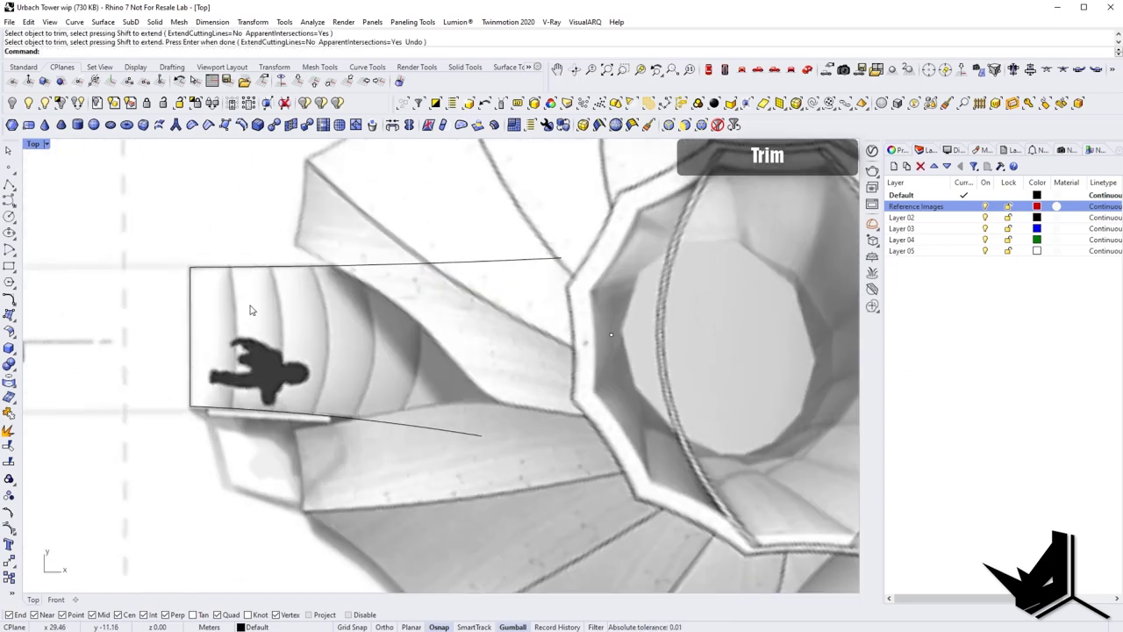
# Trace the curved tread edges of the stair with interpolated curves that cross both side curves.
pyautogui.moveTo(250, 310); pyautogui.dragTo(313, 289, button='right')
pyautogui.click(17, 206)
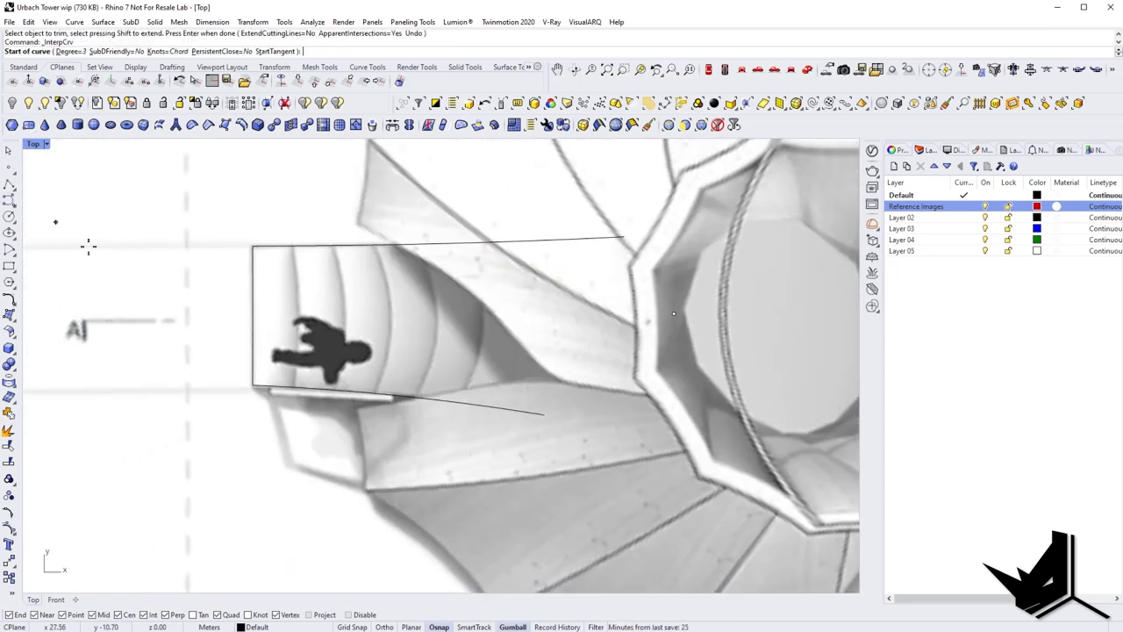
pyautogui.scroll(2, 295, 355)
pyautogui.click(313, 182)
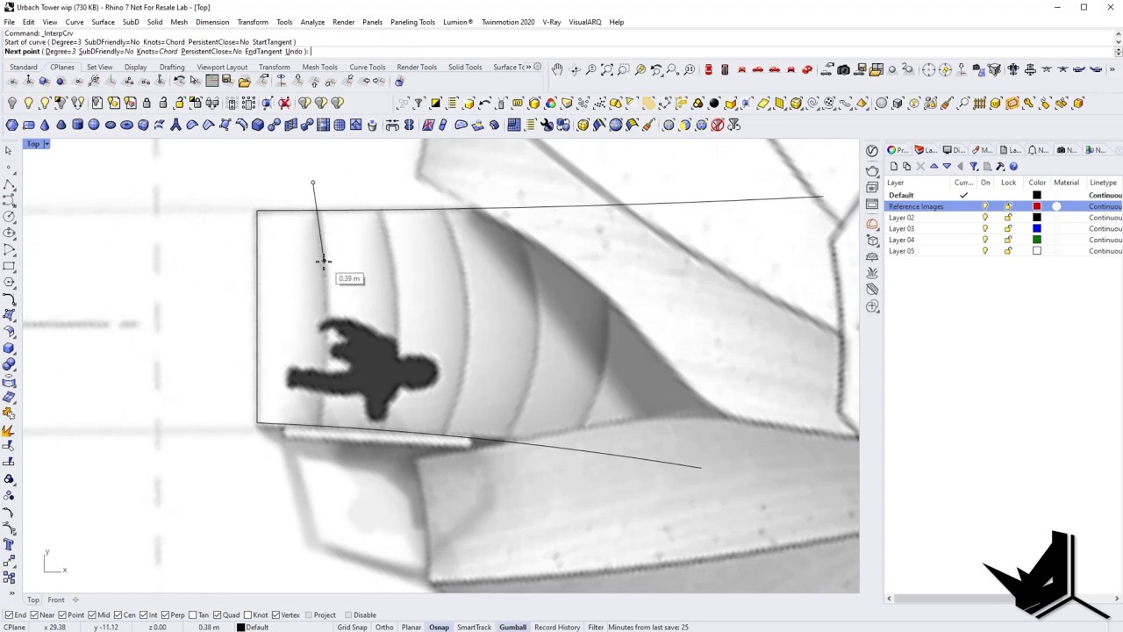
pyautogui.click(324, 261)
pyautogui.click(301, 520)
pyautogui.press('Return')
pyautogui.press('Return')
pyautogui.click(368, 178)
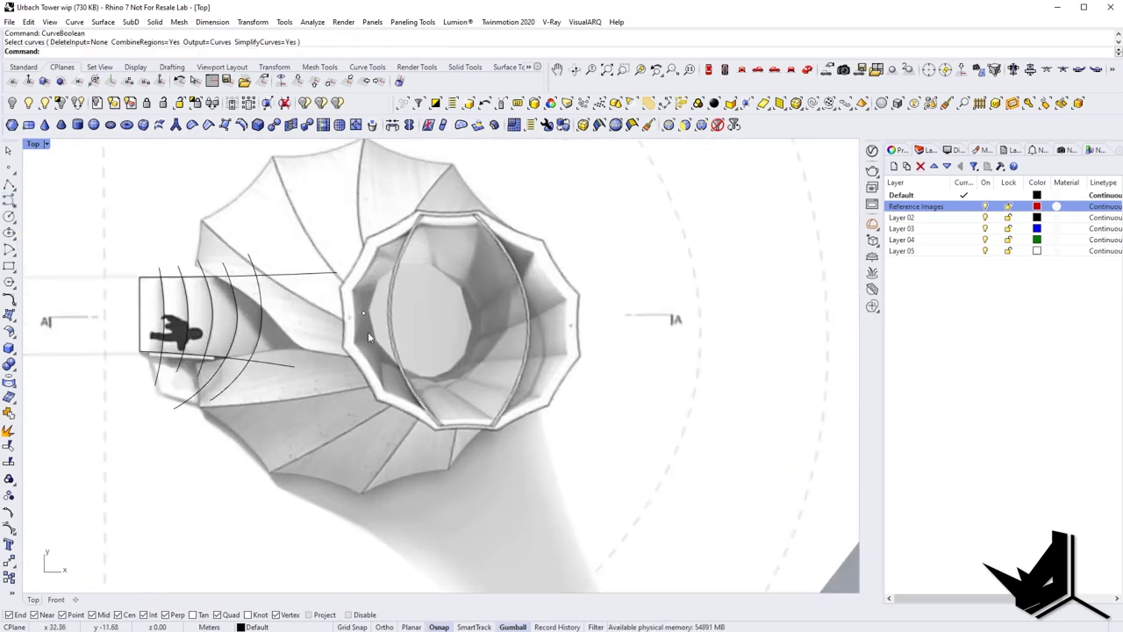
# Unhide the tower surfaces and draw a circle with a radius of about 2.17 m centred on the tower's centre point.
pyautogui.moveTo(369, 337); pyautogui.dragTo(395, 337, button='right')
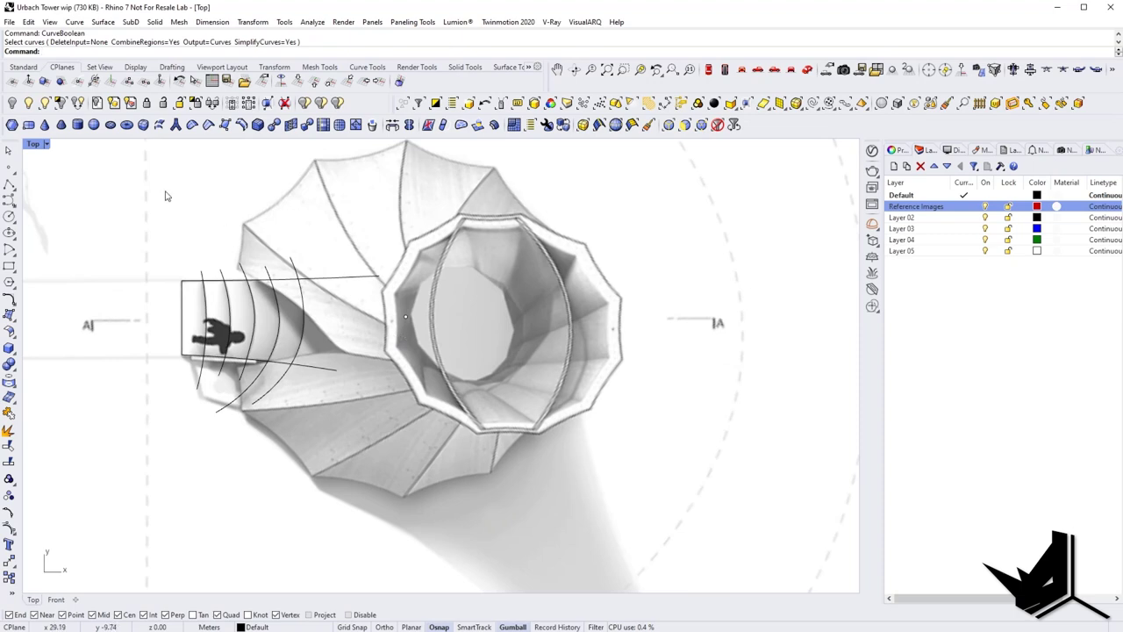
pyautogui.click(45, 103)
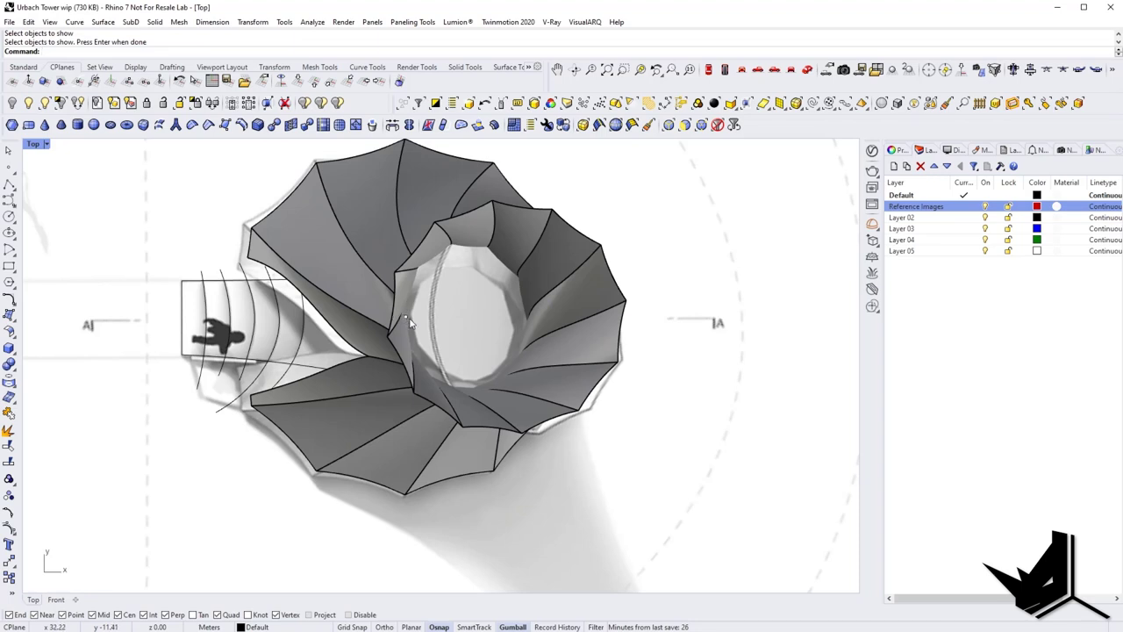
pyautogui.write('Circle')
pyautogui.press('Return')
pyautogui.click(405, 317)
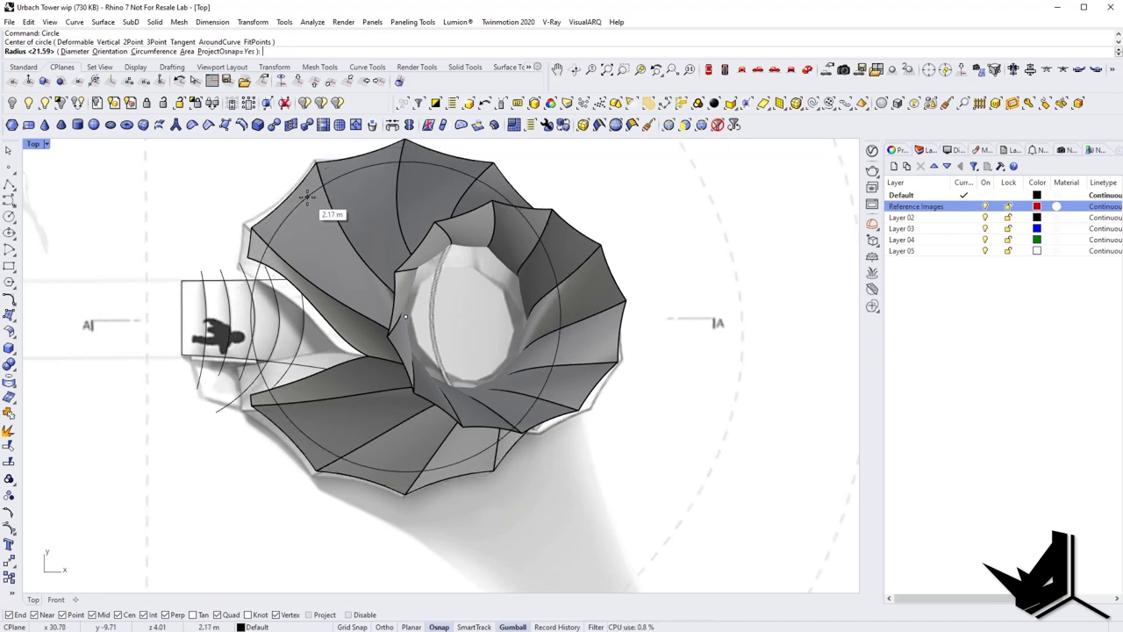
pyautogui.press('Escape')
# Hide the tower polysurface again so that the stair curves and circle stay accessible over the plan.
pyautogui.click(365, 233)
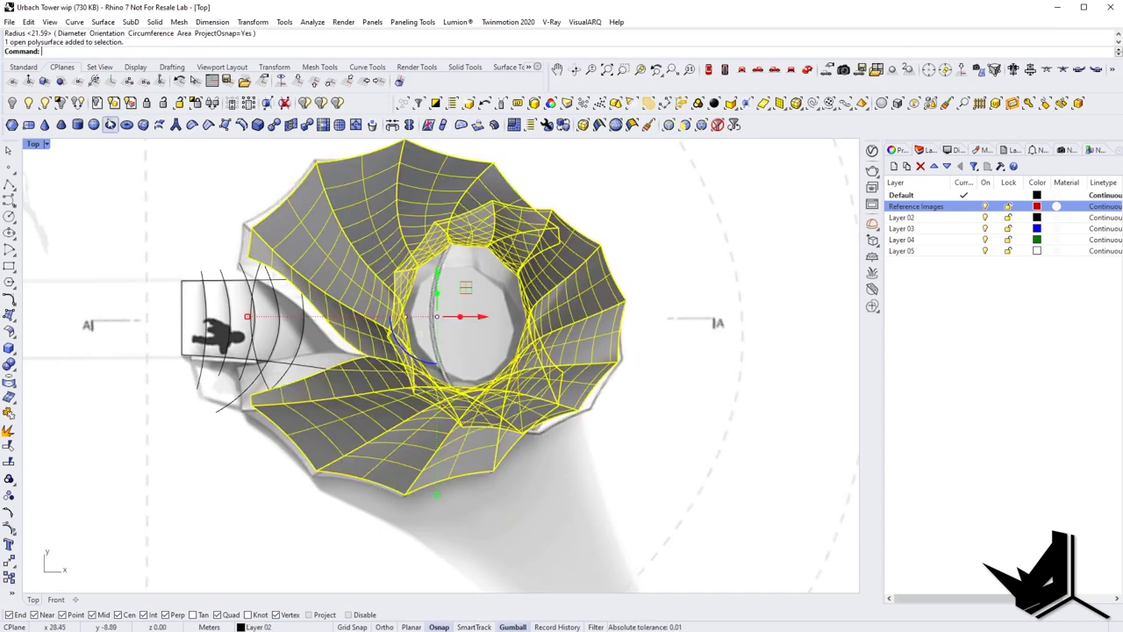
pyautogui.click(14, 104)
pyautogui.moveTo(475, 404); pyautogui.dragTo(425, 378, button='right')
pyautogui.scroll(-10, 421, 294)
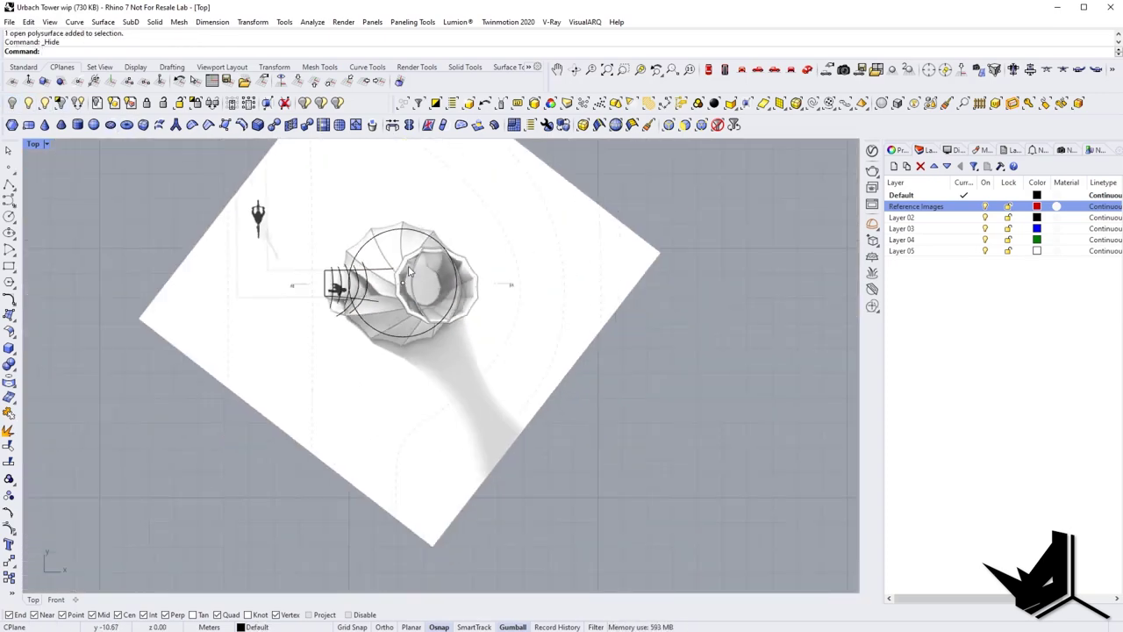
pyautogui.scroll(6, 373, 301)
# Trim the overhanging ends of the tread and side curves so they end at each other's intersections.
pyautogui.write('trim')
pyautogui.press('Return')
pyautogui.moveTo(585, 464); pyautogui.dragTo(289, 224)
pyautogui.press('Return')
pyautogui.scroll(6, 353, 318)
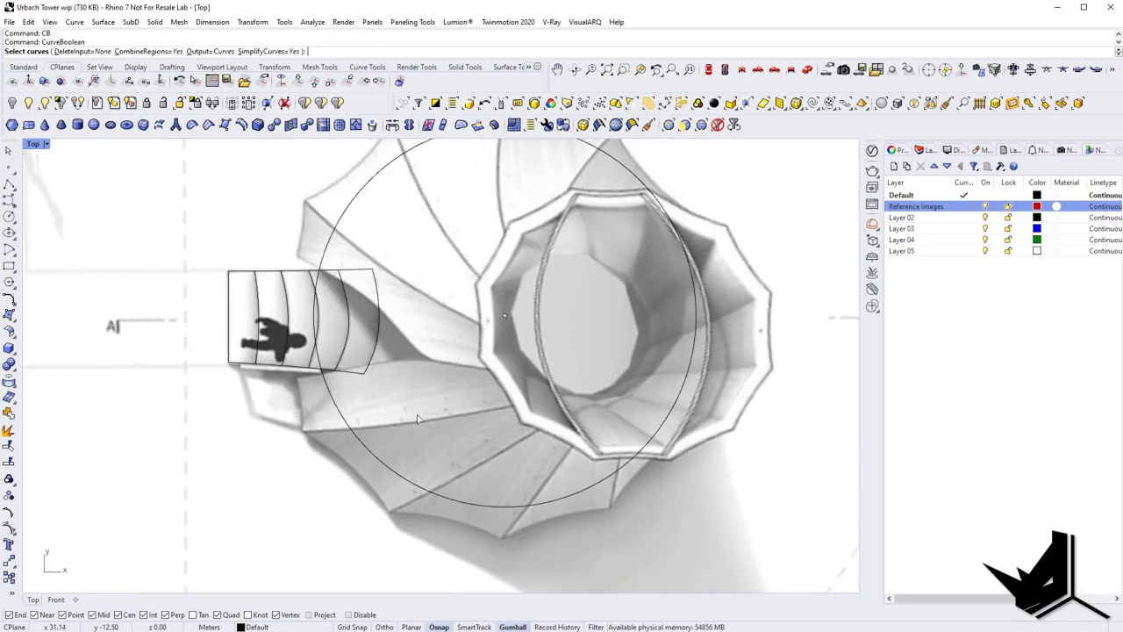
# Create closed outlines of the individual stair treads with CurveBoolean, keeping the input curves.
pyautogui.scroll(2, 241, 282)
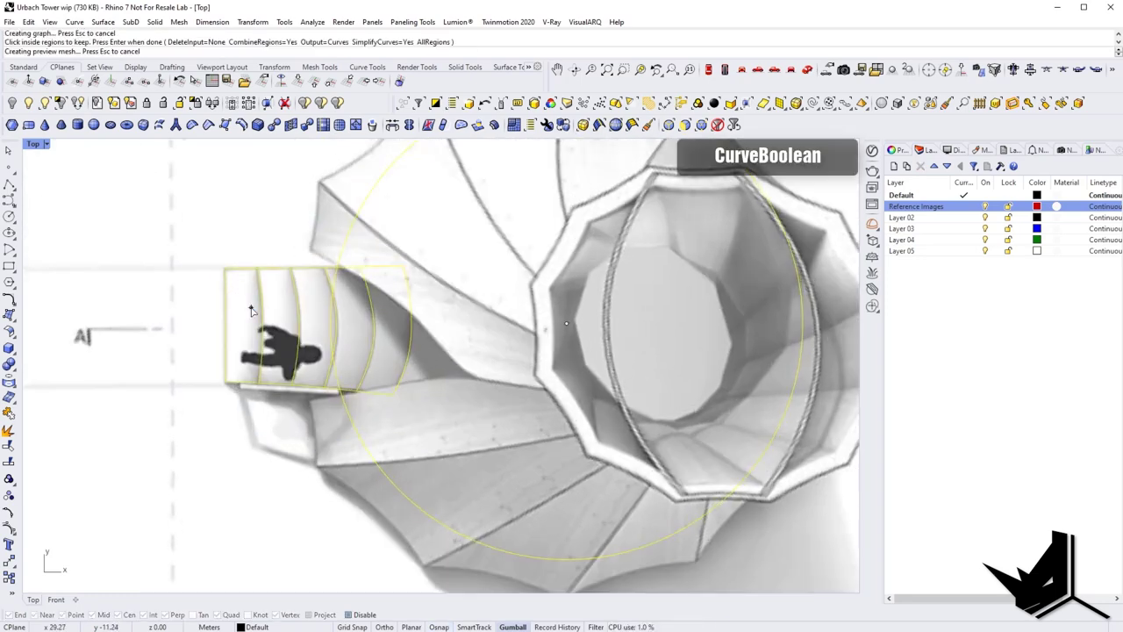
pyautogui.click(313, 306)
pyautogui.scroll(3, 329, 316)
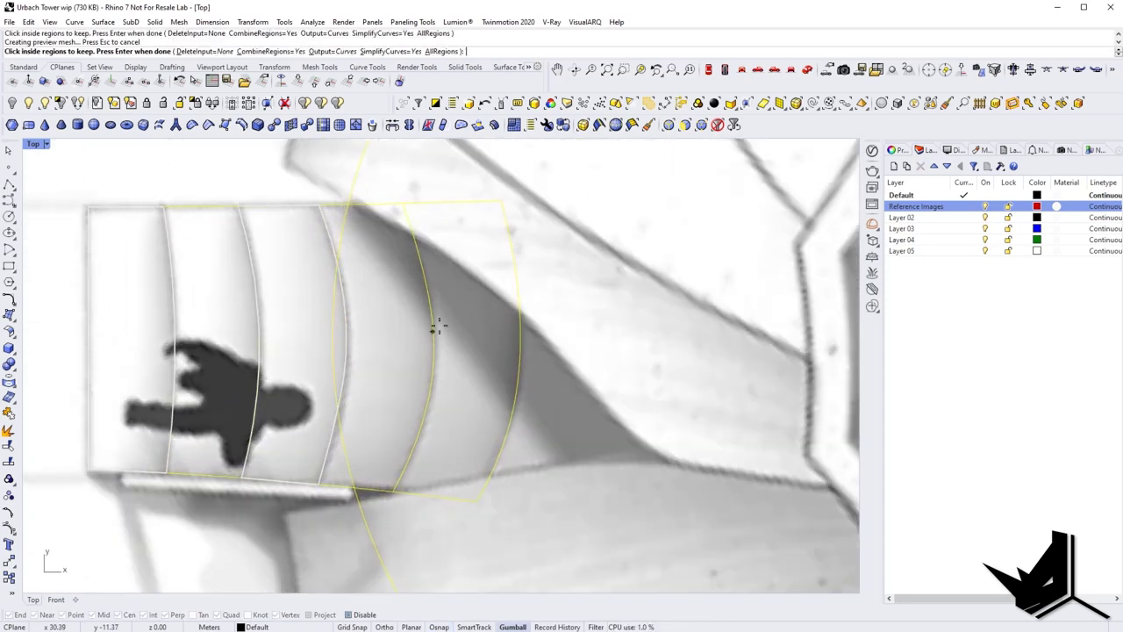
pyautogui.scroll(-6, 436, 327)
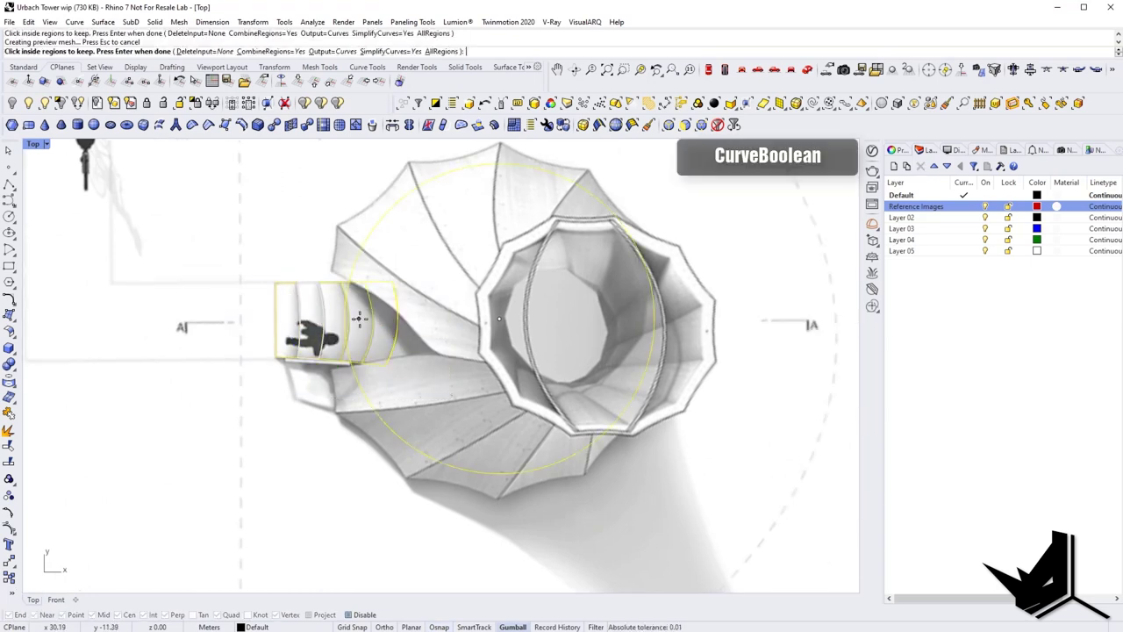
pyautogui.press('Return')
pyautogui.press('Escape')
# In the perspective view, use SetPt to lower the circle along Z to the level of the stair outlines.
pyautogui.moveTo(478, 322); pyautogui.dragTo(443, 417, button='right')
pyautogui.click(807, 71)
pyautogui.scroll(10, 438, 426)
pyautogui.moveTo(346, 413); pyautogui.dragTo(380, 417, button='right')
pyautogui.scroll(-5, 413, 325)
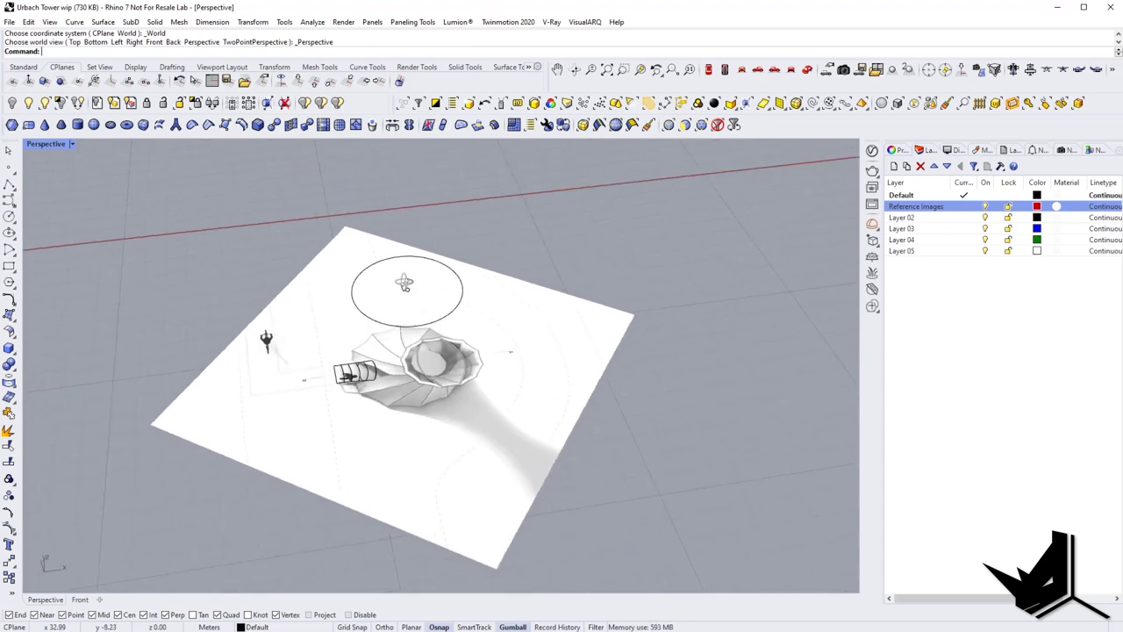
pyautogui.moveTo(405, 282); pyautogui.dragTo(437, 304, button='right')
pyautogui.click(436, 302)
pyautogui.write('SetPt')
pyautogui.press('Return')
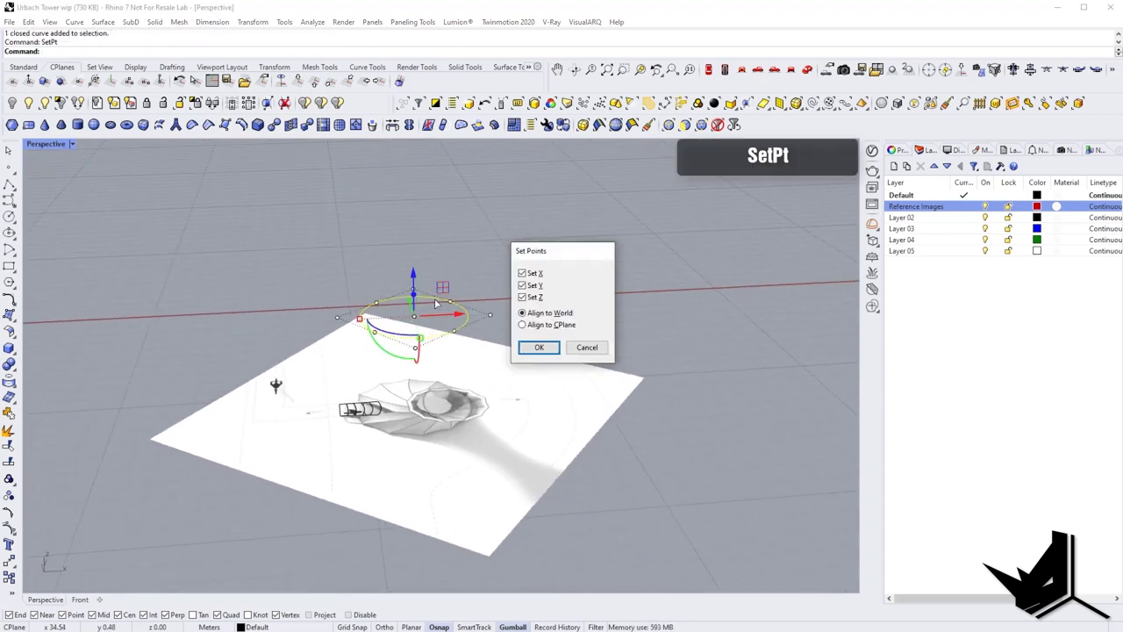
pyautogui.click(530, 274)
pyautogui.click(540, 349)
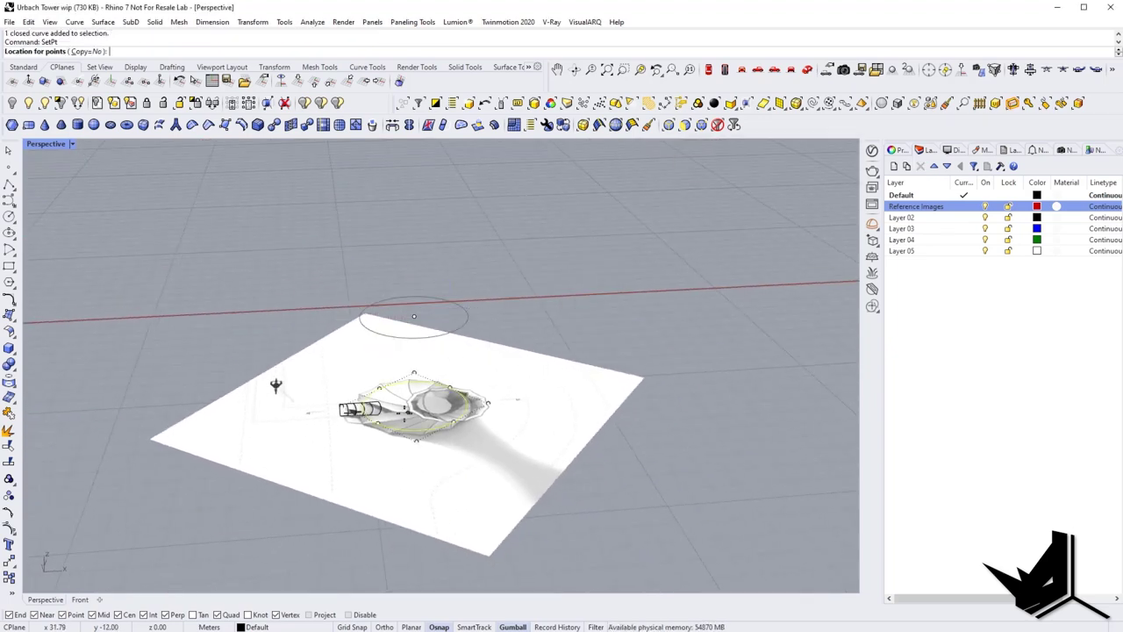
pyautogui.click(380, 409)
# Unhide the section reference image and switch to the Back view to see it straight on.
pyautogui.keyDown('shift'); pyautogui.moveTo(353, 342); pyautogui.dragTo(345, 304, button='right'); pyautogui.keyUp('shift')
pyautogui.click(51, 102)
pyautogui.moveTo(394, 333); pyautogui.dragTo(534, 351, button='right')
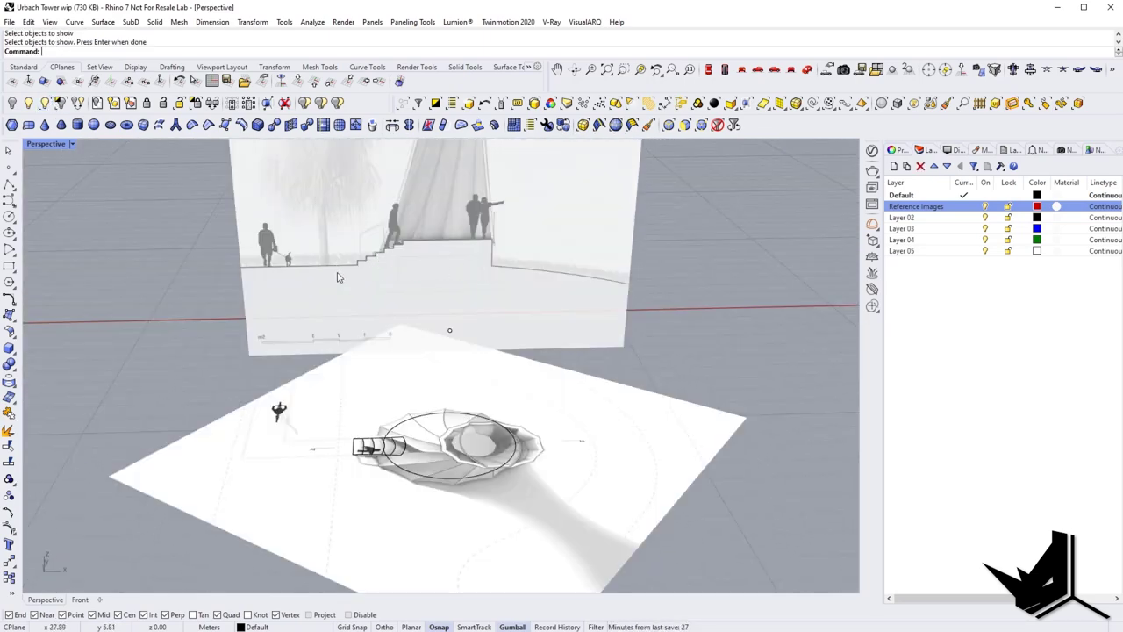
pyautogui.moveTo(481, 314); pyautogui.dragTo(502, 328, button='right')
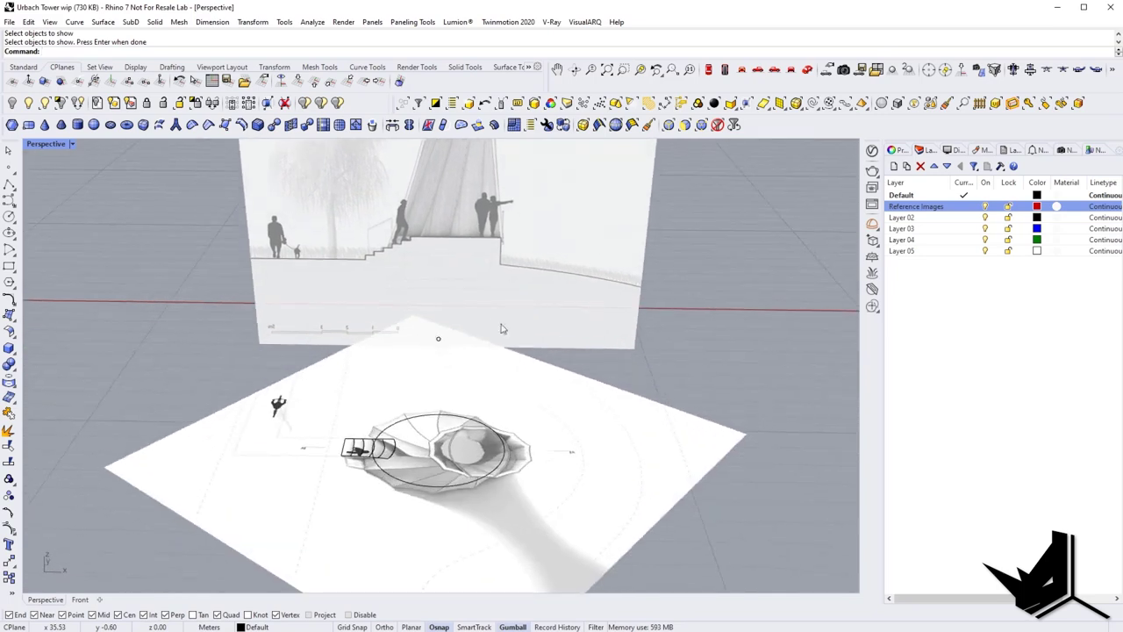
pyautogui.keyDown('shift'); pyautogui.moveTo(411, 475); pyautogui.dragTo(406, 511, button='right'); pyautogui.keyUp('shift')
pyautogui.scroll(2, 406, 512)
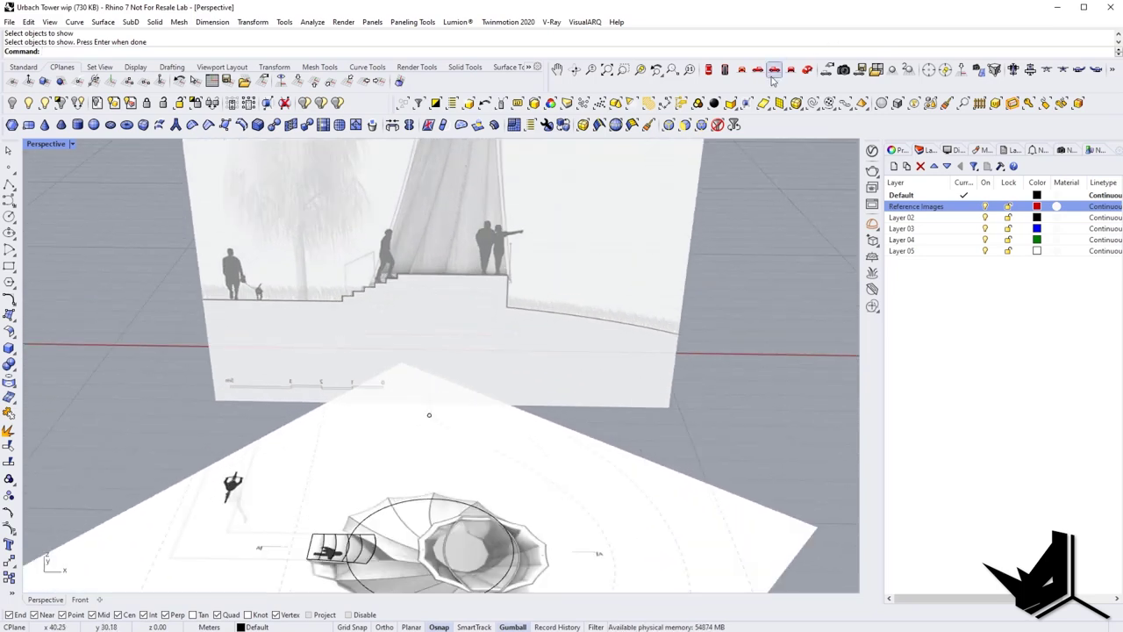
pyautogui.click(773, 72)
pyautogui.click(759, 73)
pyautogui.click(774, 72)
pyautogui.click(791, 72)
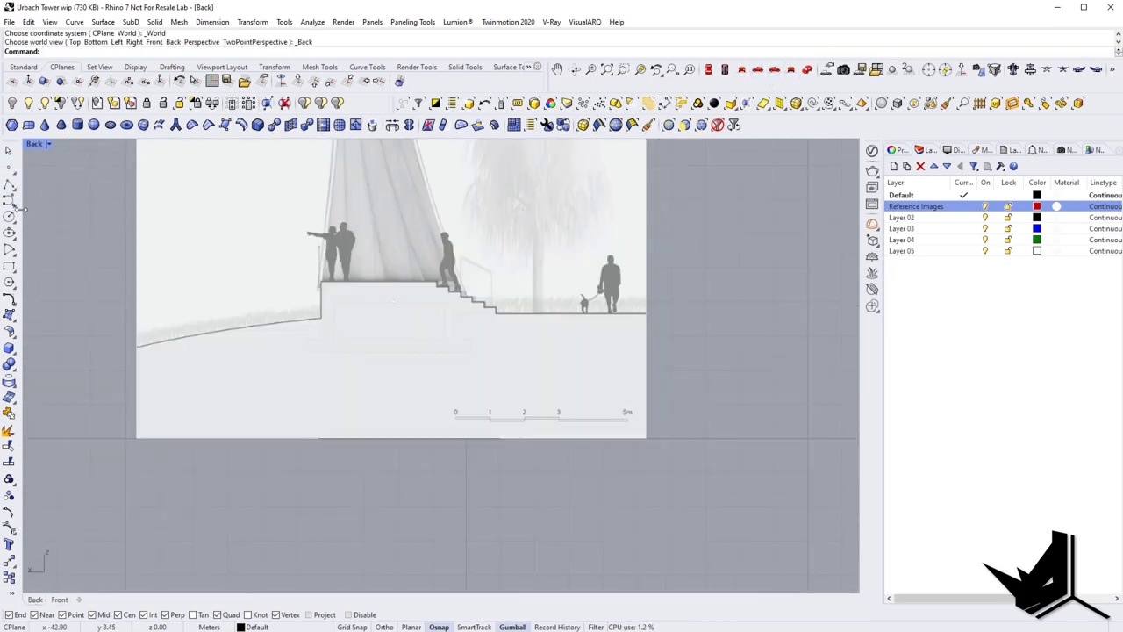
# Trace the sloping ground with an interpolated curve running from outside the section image to slightly past the base's vertical wall.
pyautogui.click(12, 216)
pyautogui.press('Escape')
pyautogui.click(15, 207)
pyautogui.click(44, 209)
pyautogui.scroll(4, 134, 361)
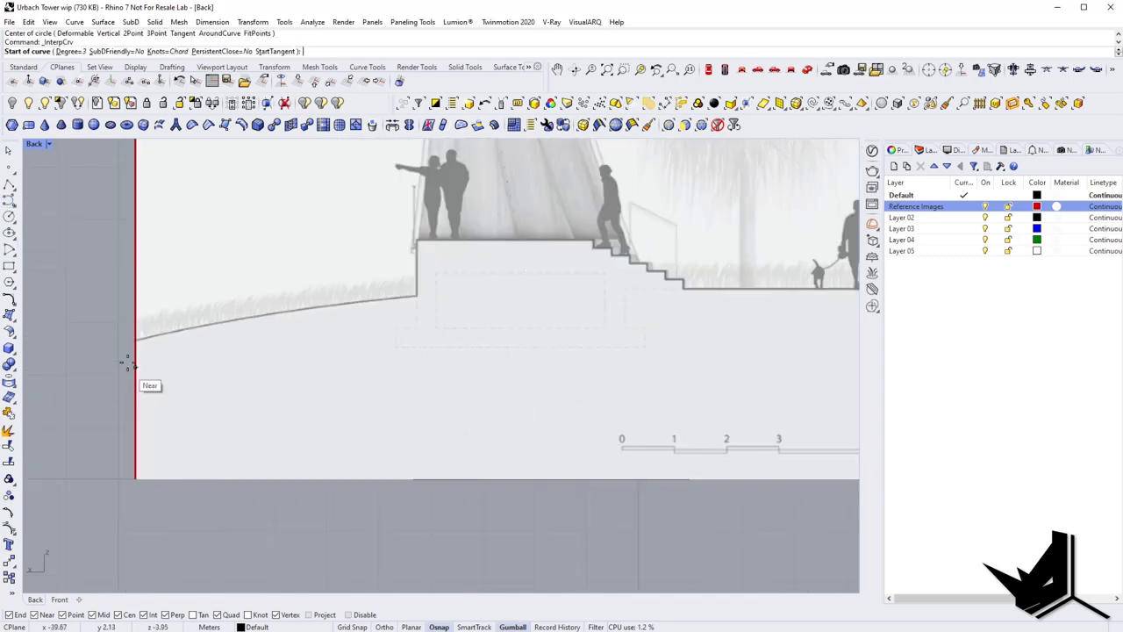
pyautogui.click(109, 347)
pyautogui.click(186, 328)
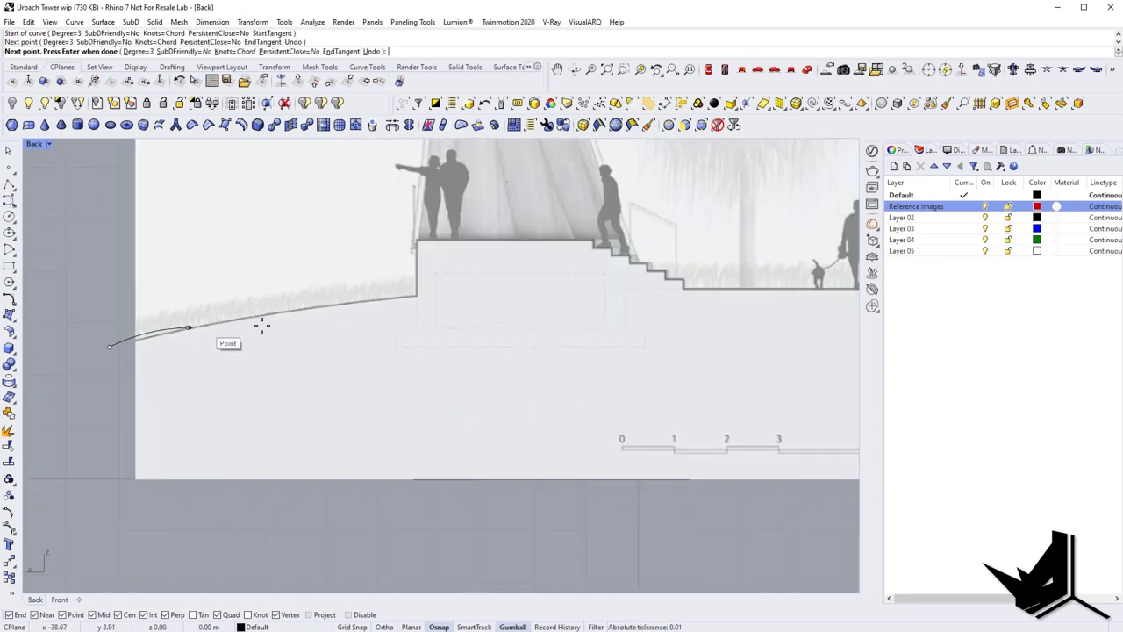
pyautogui.scroll(3, 364, 309)
pyautogui.click(334, 300)
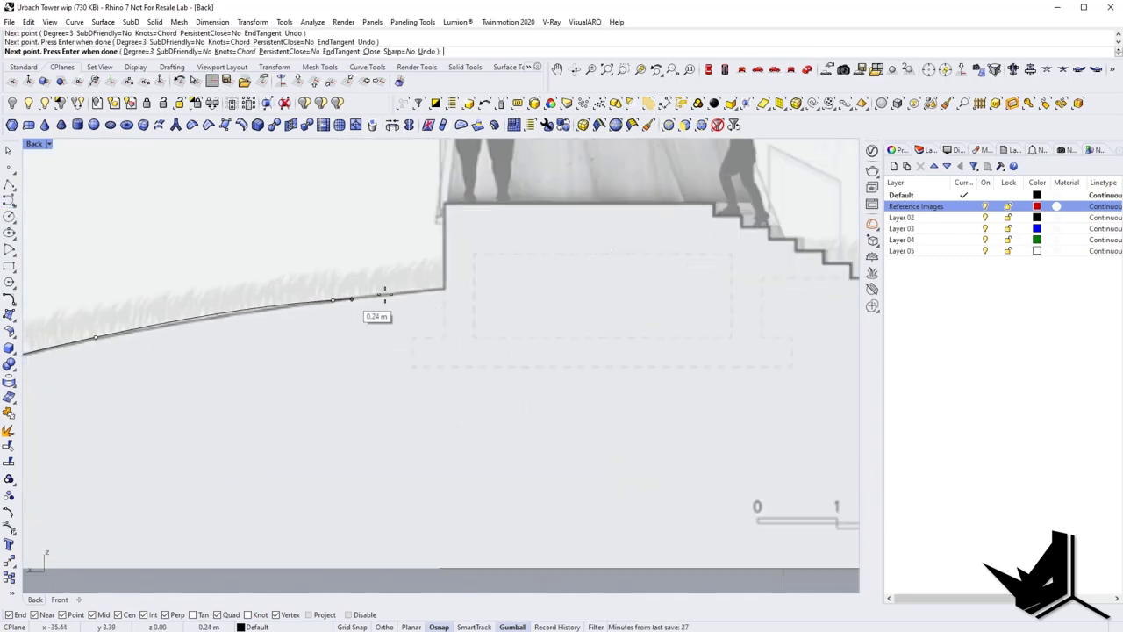
pyautogui.click(494, 283)
pyautogui.rightClick(494, 284)
# Draw a polyline up the base wall about 1.1 m and along the platform about 3.5 m to the top of the stair.
pyautogui.moveTo(568, 283); pyautogui.dragTo(467, 332, button='right')
pyautogui.write('P')
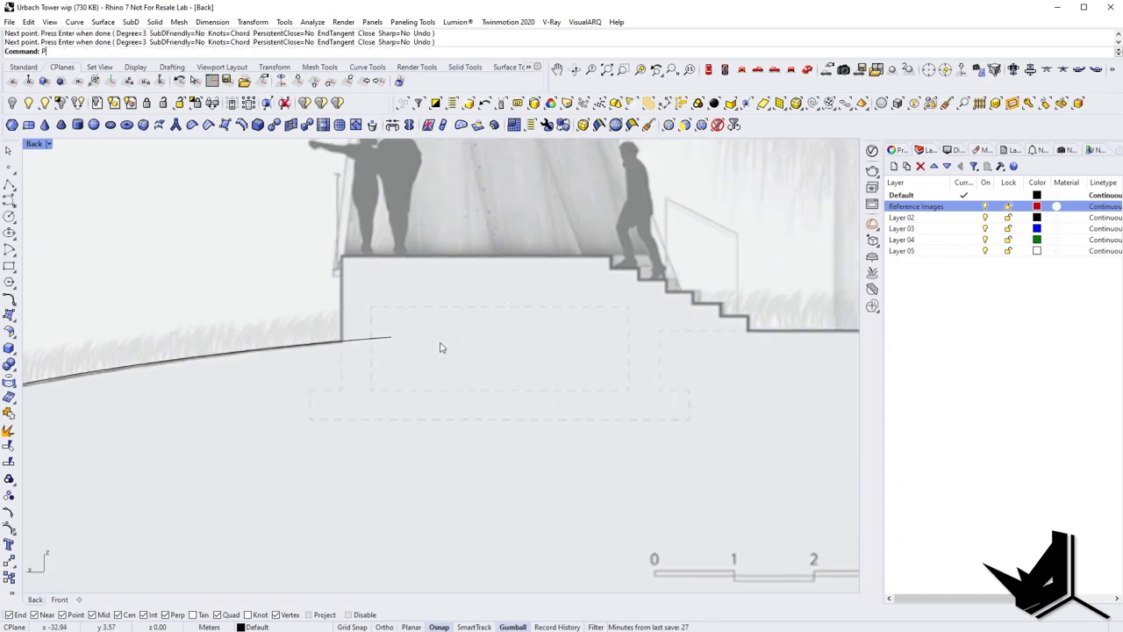
pyautogui.write('L')
pyautogui.press('Return')
pyautogui.click(341, 341)
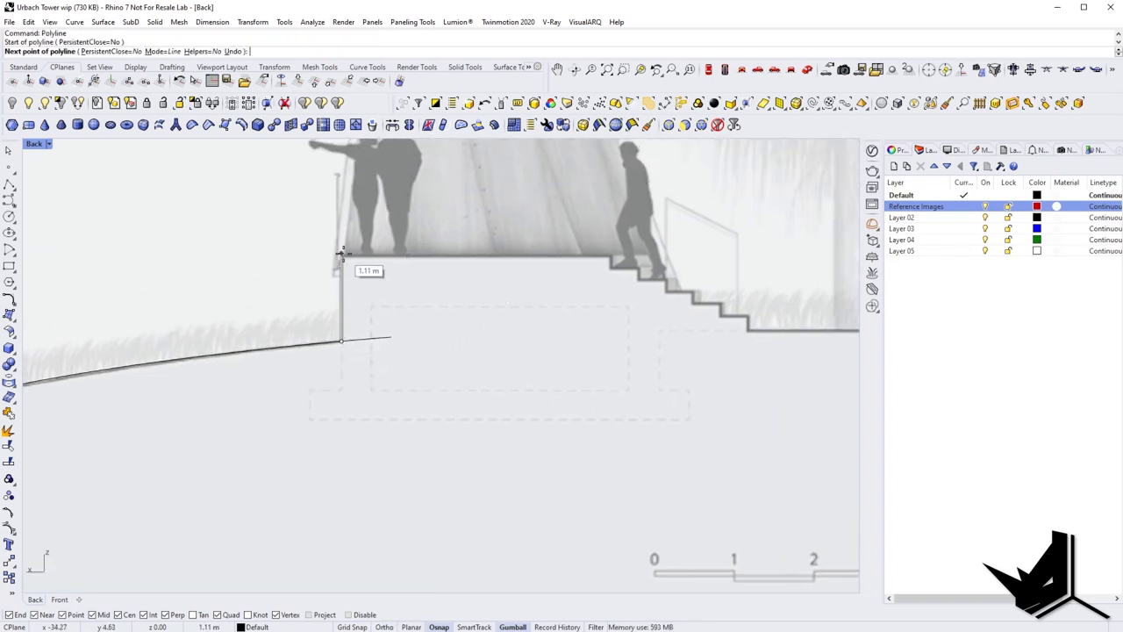
pyautogui.click(342, 256)
pyautogui.scroll(2, 612, 255)
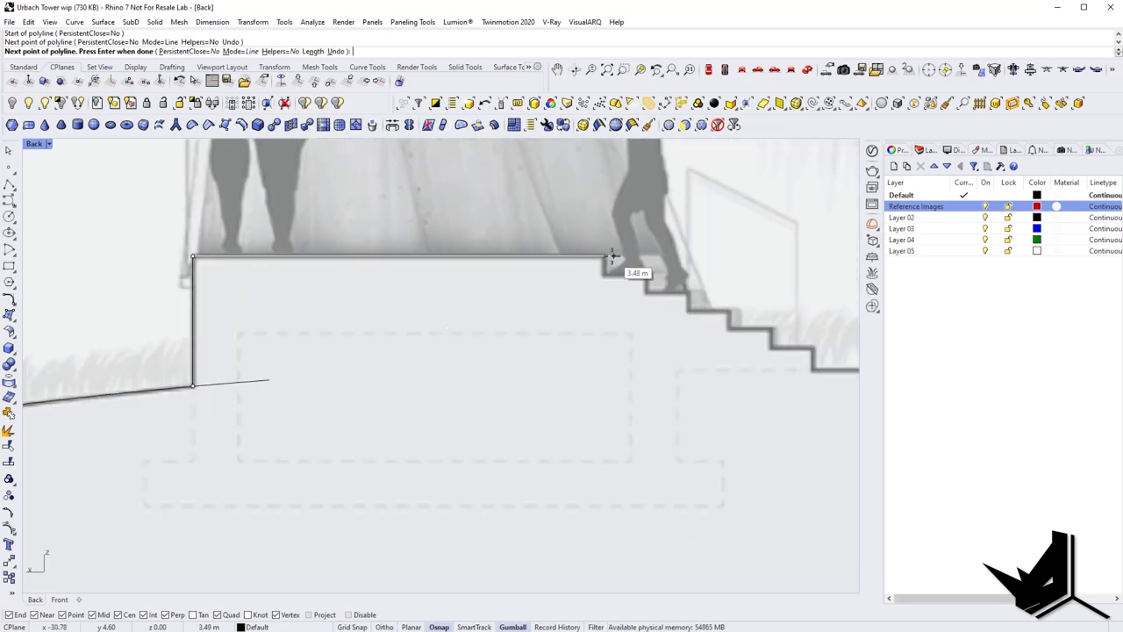
pyautogui.click(605, 255)
# Draw a horizontal polyline along the flat ground from the foot of the stair to beyond the section image's edge.
pyautogui.scroll(-3, 604, 256)
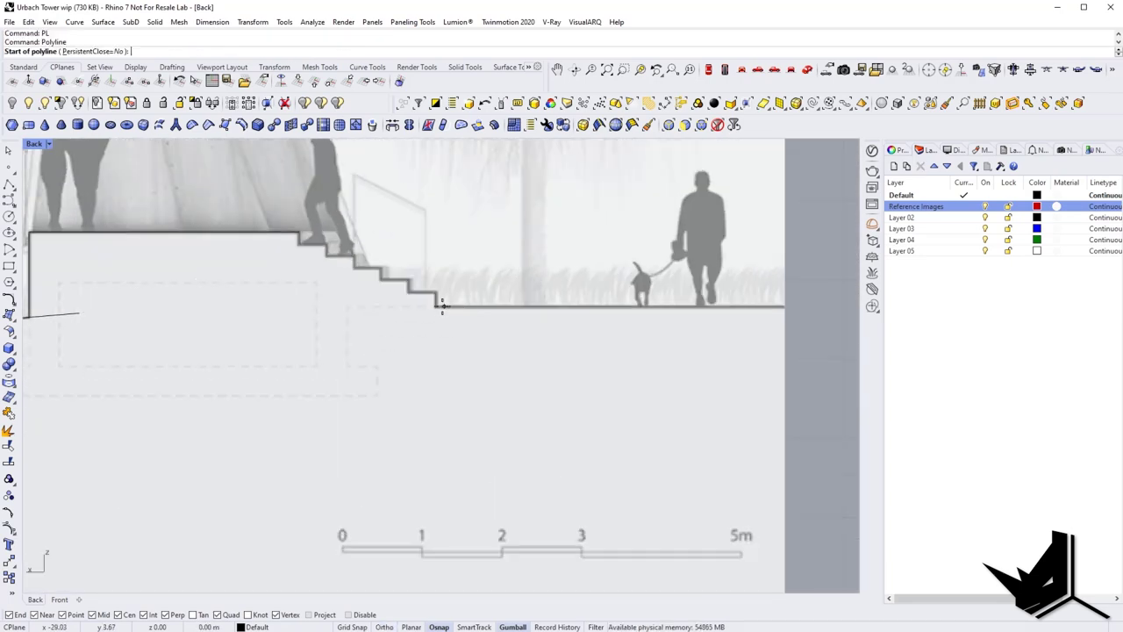
pyautogui.click(435, 307)
pyautogui.click(833, 310)
pyautogui.scroll(-1, 823, 311)
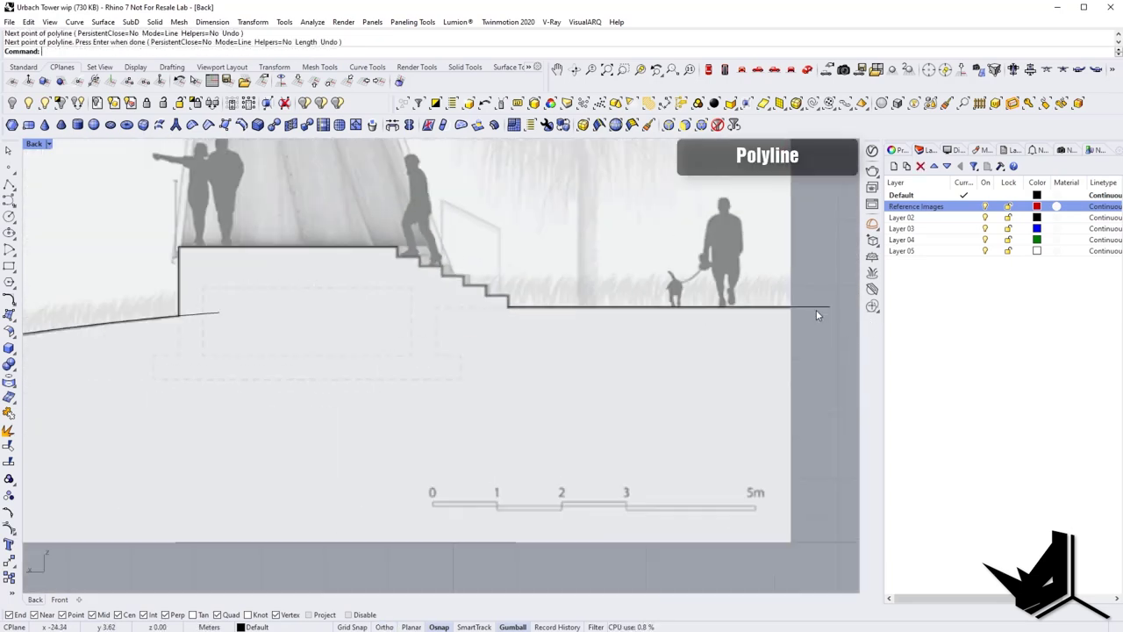
# Draw a vertical guide line from the platform's edge at the stair down to the level of the flat ground.
pyautogui.scroll(2, 566, 299)
pyautogui.press('Return')
pyautogui.press('Return')
pyautogui.click(312, 221)
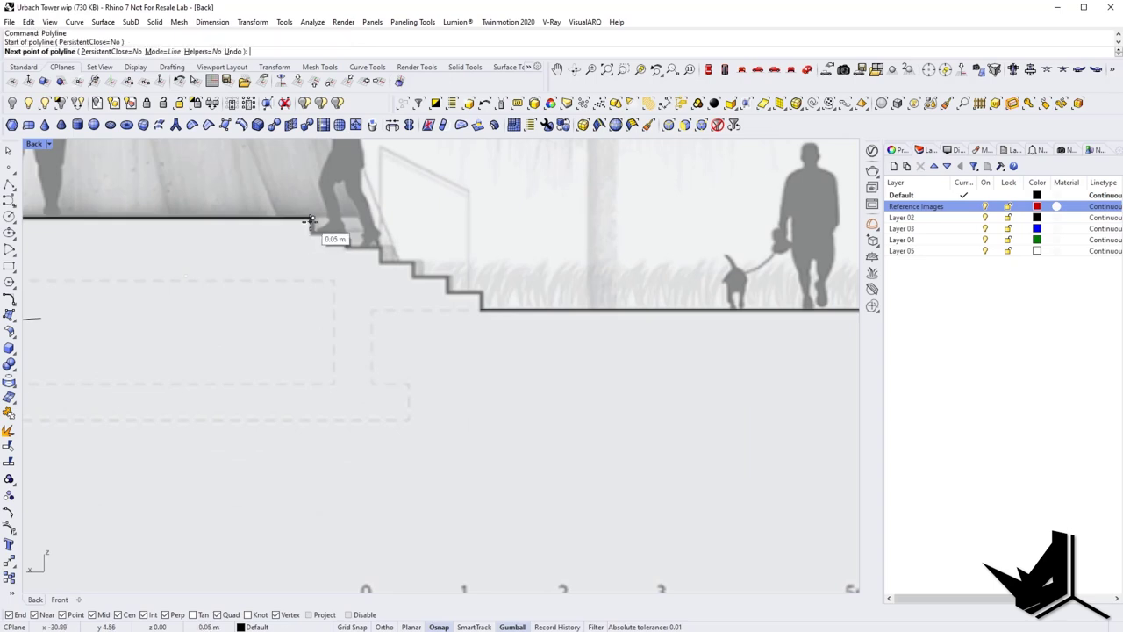
pyautogui.click(480, 309)
pyautogui.press('Return')
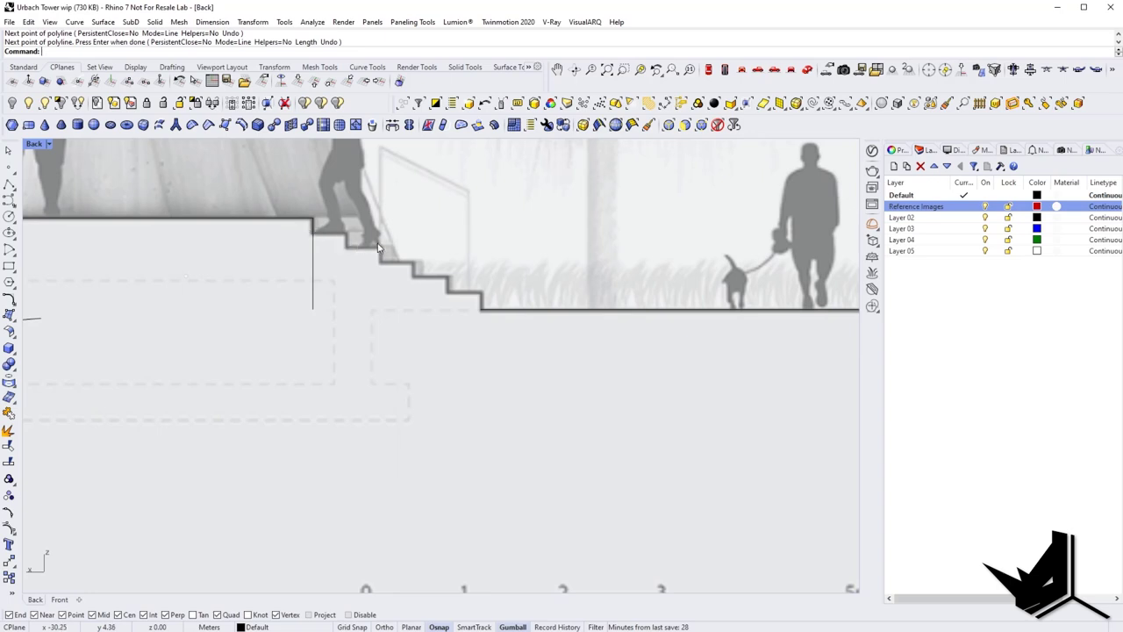
# Divide the vertical guide line below the platform edge into 6 segments to mark the riser heights.
pyautogui.click(313, 295)
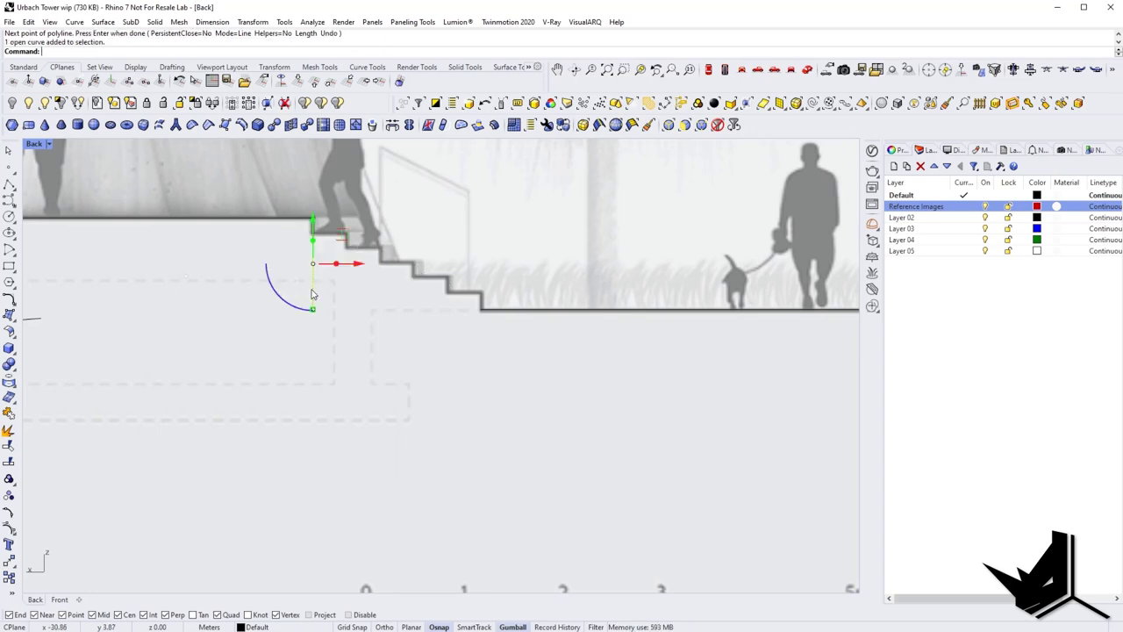
pyautogui.write('Divide')
pyautogui.press('Return')
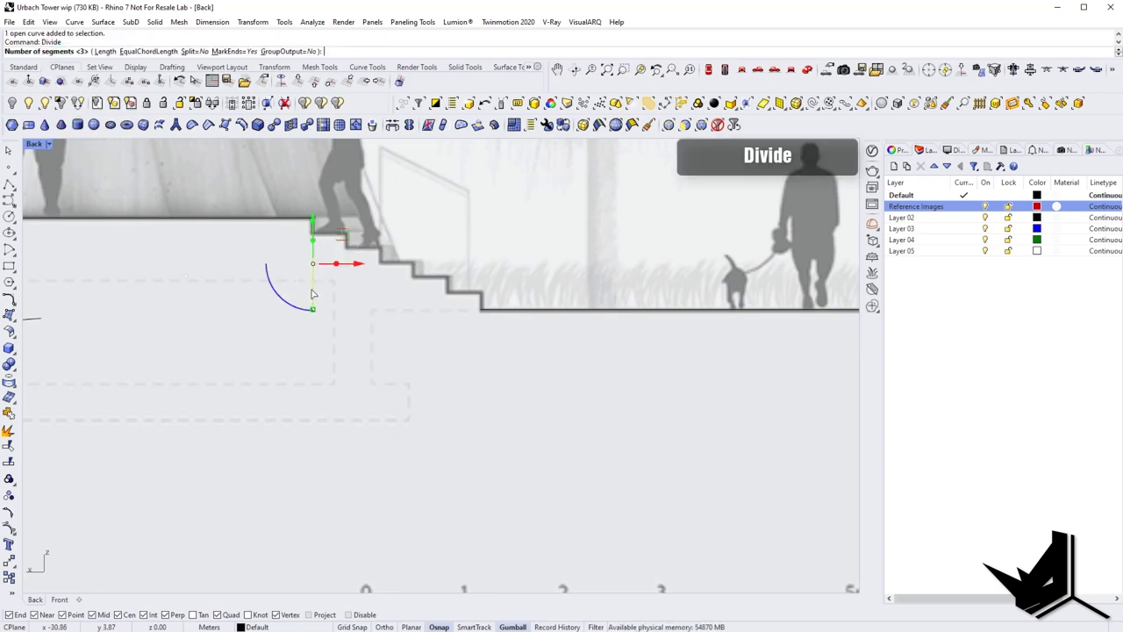
pyautogui.write('6')
pyautogui.press('Return')
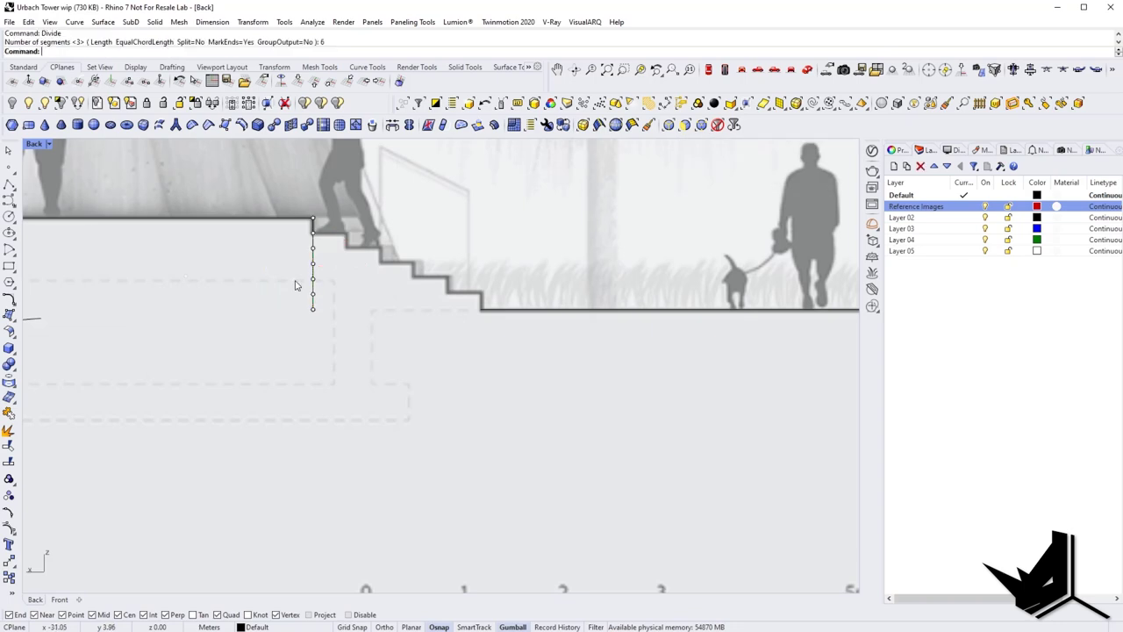
# Draw a vertical line from the foot of the stair upward past the platform level.
pyautogui.write('PL')
pyautogui.press('Return')
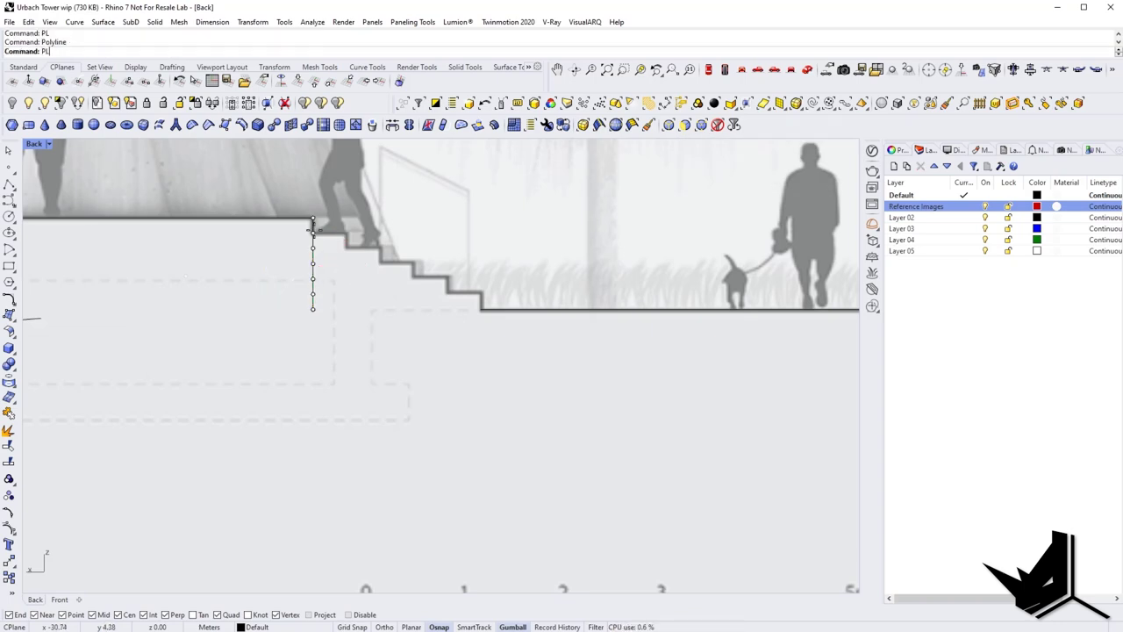
pyautogui.scroll(3, 323, 218)
pyautogui.press('Return')
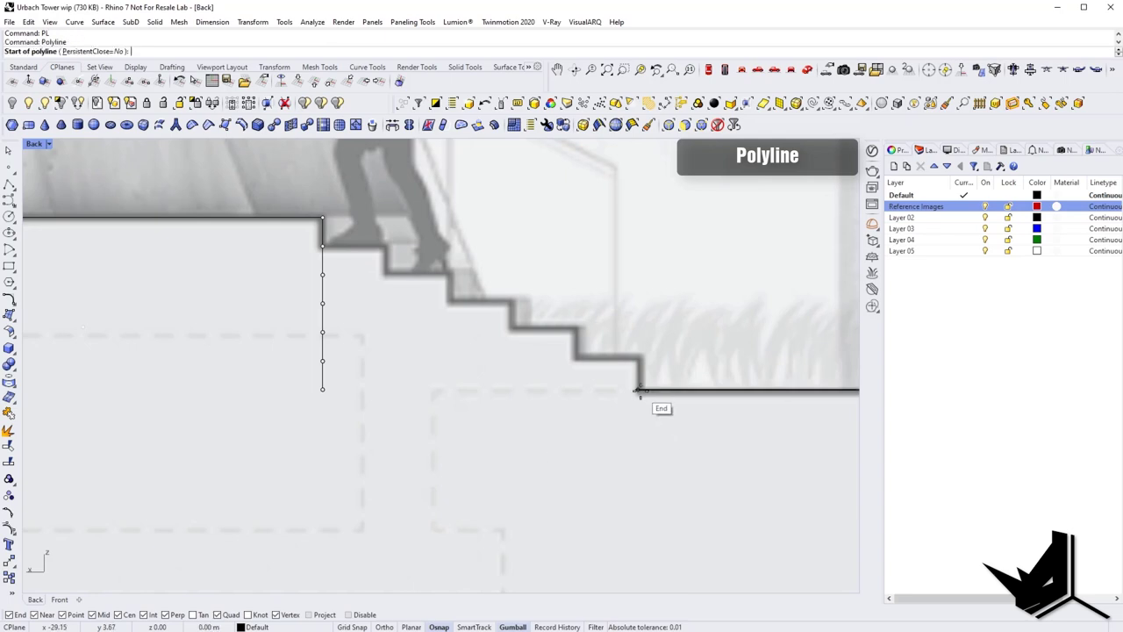
pyautogui.click(639, 390)
pyautogui.click(637, 180)
pyautogui.press('Return')
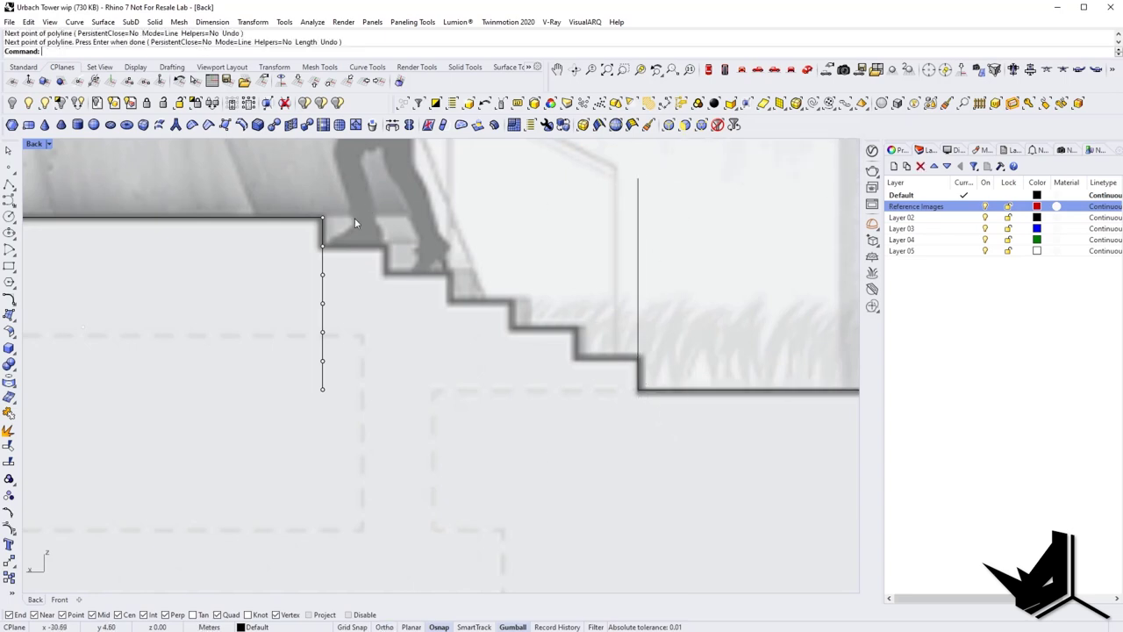
# Draw a horizontal guide line above the full run of the stair and divide it into 5 segments for the treads.
pyautogui.press('Return')
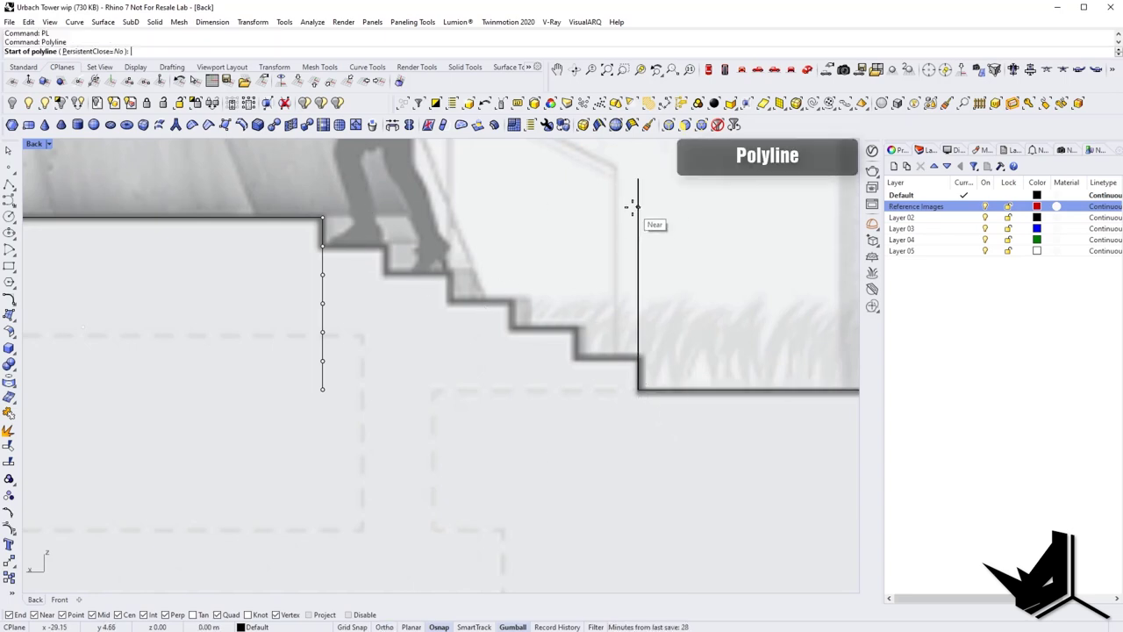
pyautogui.click(638, 208)
pyautogui.click(324, 208)
pyautogui.press('Return')
pyautogui.click(367, 208)
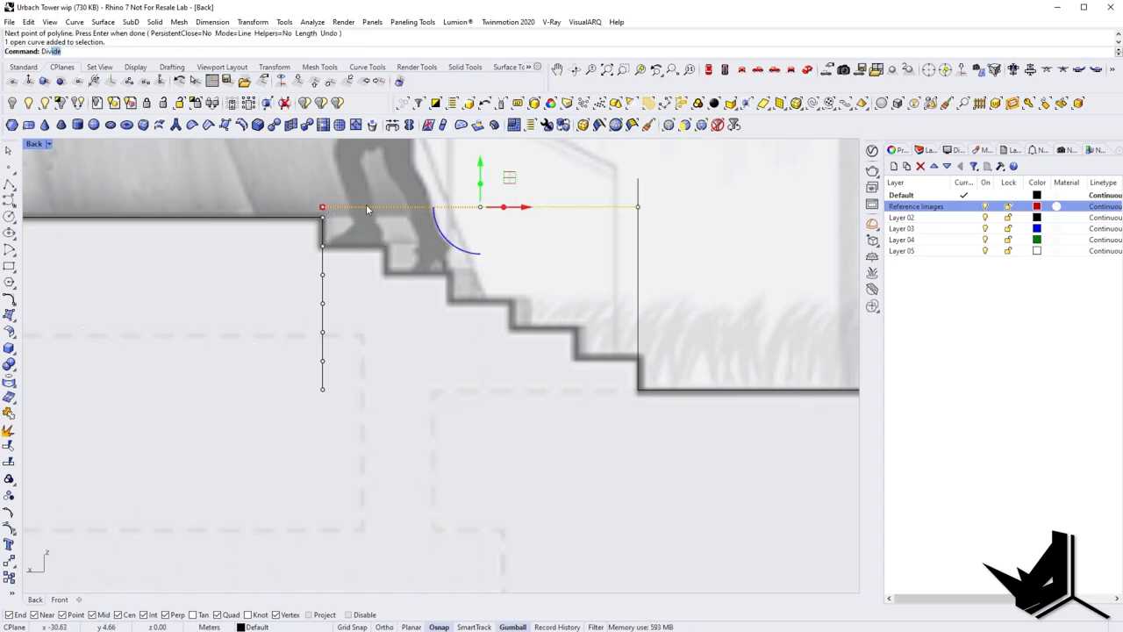
pyautogui.press('Return')
pyautogui.write('5')
pyautogui.press('Return')
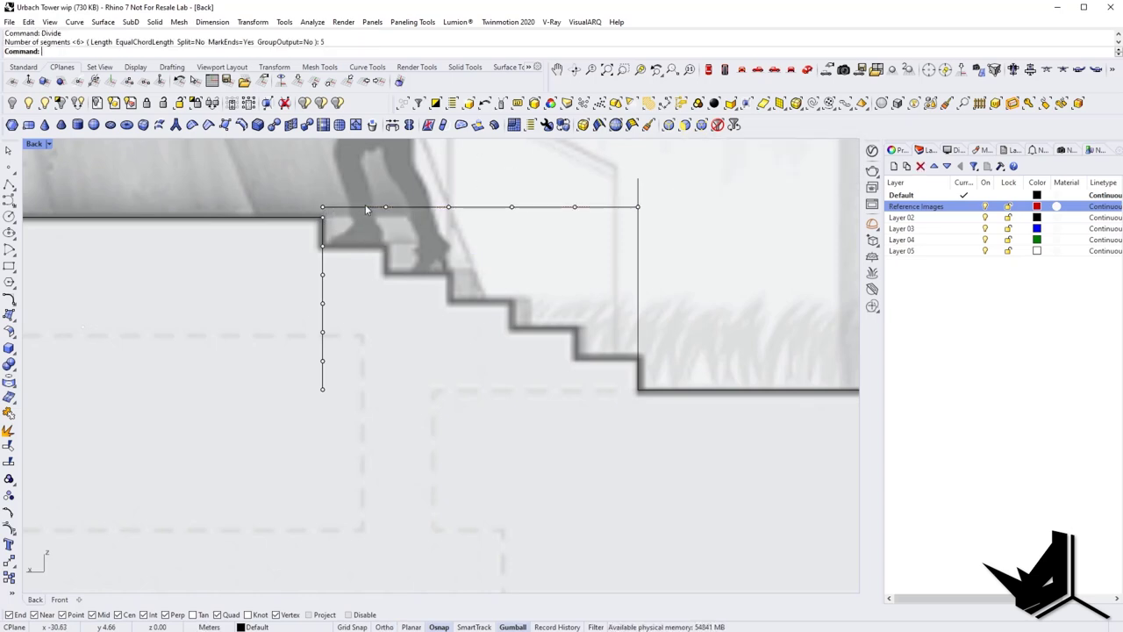
# Draw the top step's riser and tread as one polyline from the platform edge, aligned to the division points.
pyautogui.write('PL')
pyautogui.press('Return')
pyautogui.click(323, 218)
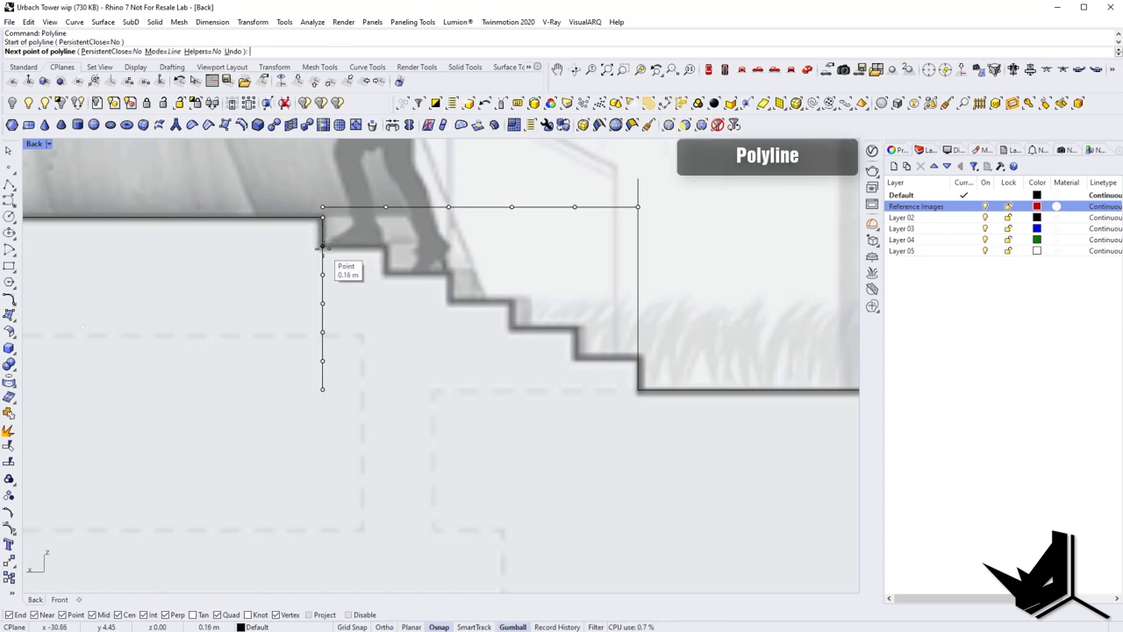
pyautogui.click(323, 248)
pyautogui.click(384, 205)
pyautogui.press('Return')
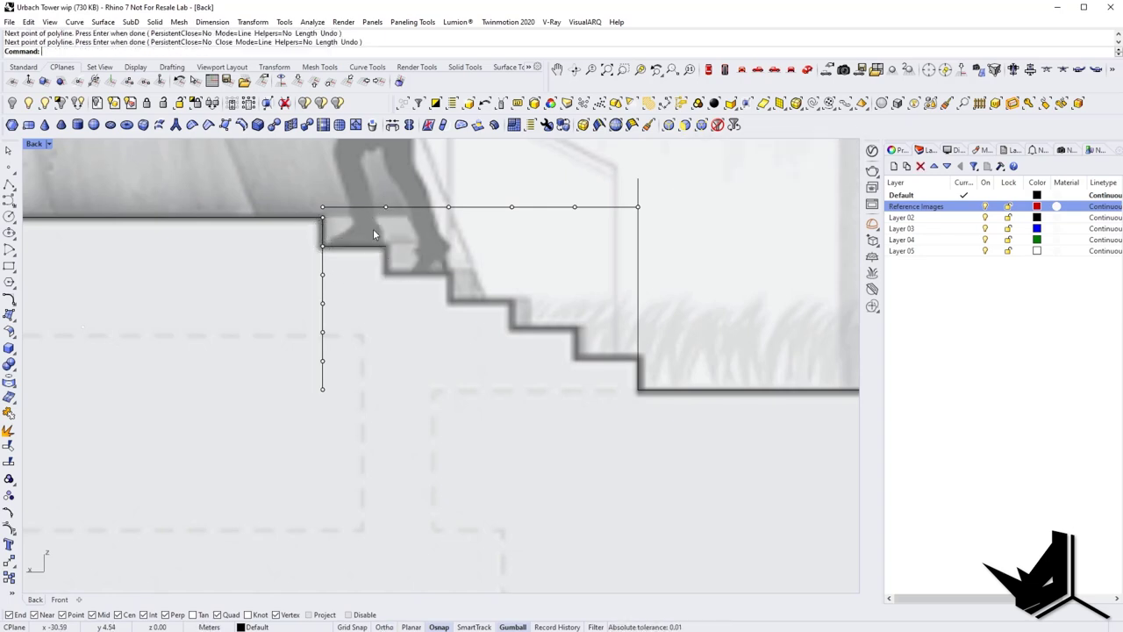
# Copy the top step's polyline four times down the stair, placing each copy at the end of the previous tread.
pyautogui.click(374, 242)
pyautogui.click(374, 247)
pyautogui.write('co')
pyautogui.press('Return')
pyautogui.click(323, 218)
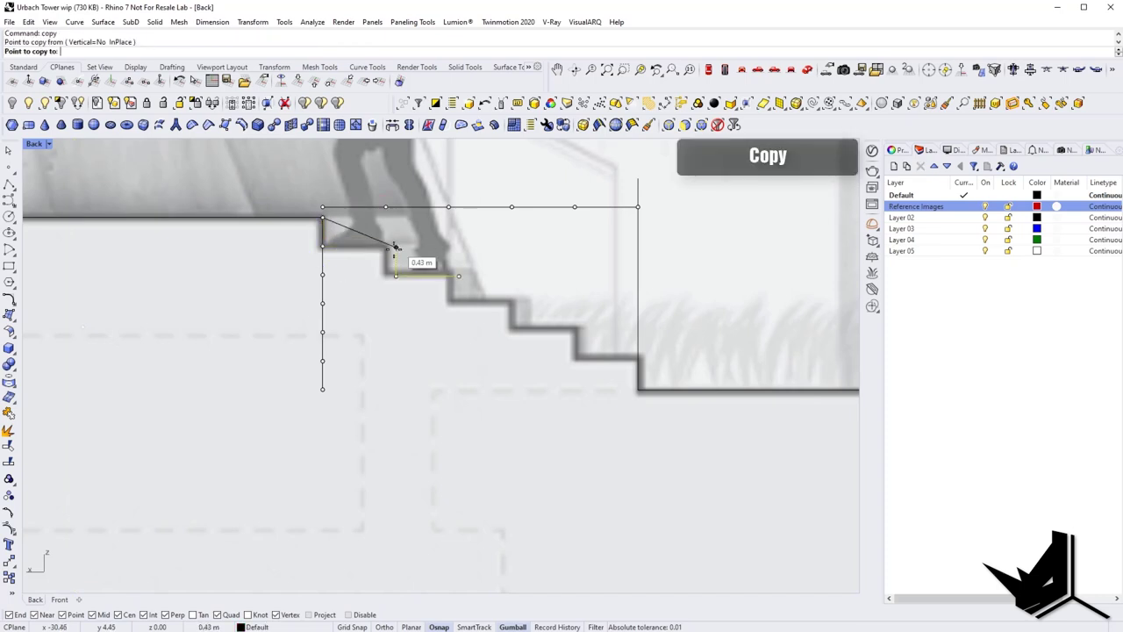
pyautogui.click(386, 246)
pyautogui.click(448, 275)
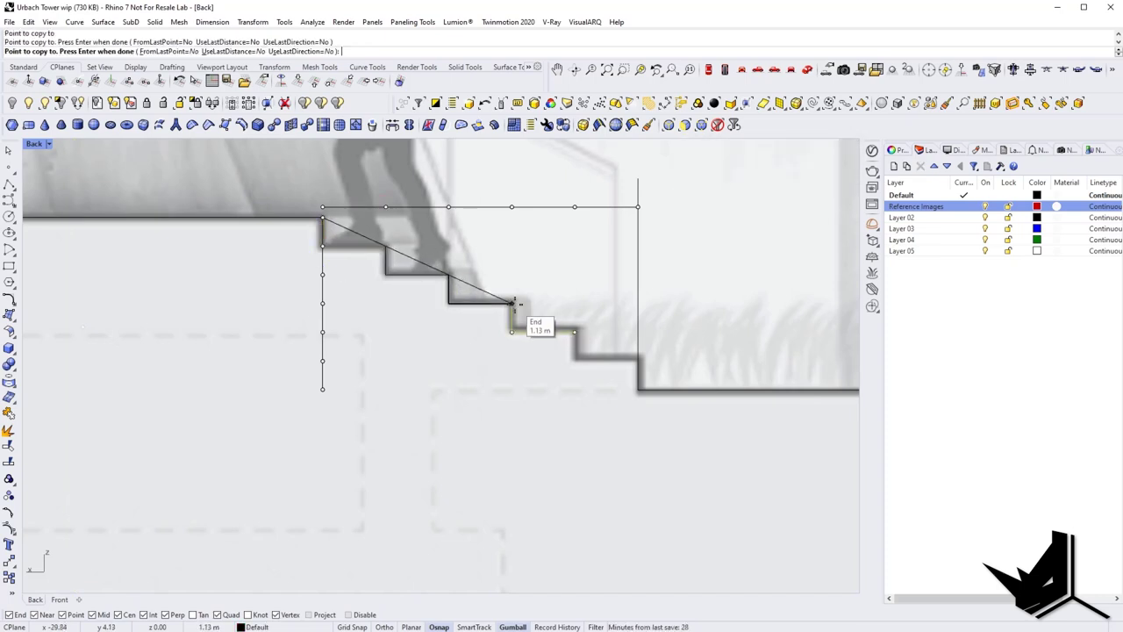
pyautogui.click(511, 304)
pyautogui.click(575, 332)
pyautogui.press('Return')
pyautogui.press('Escape')
pyautogui.moveTo(619, 362); pyautogui.dragTo(527, 363, button='right')
pyautogui.scroll(-8, 527, 363)
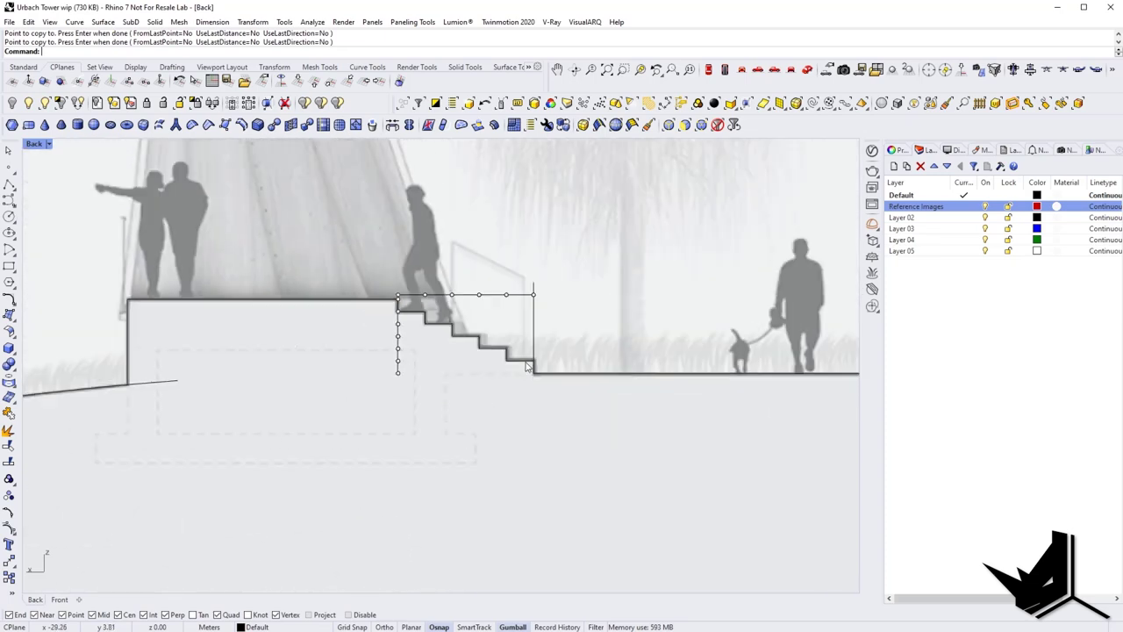
# Trim and delete the excess guide lines and division points, and join the riser and tread segments into one stair profile.
pyautogui.write('tr')
pyautogui.press('Return')
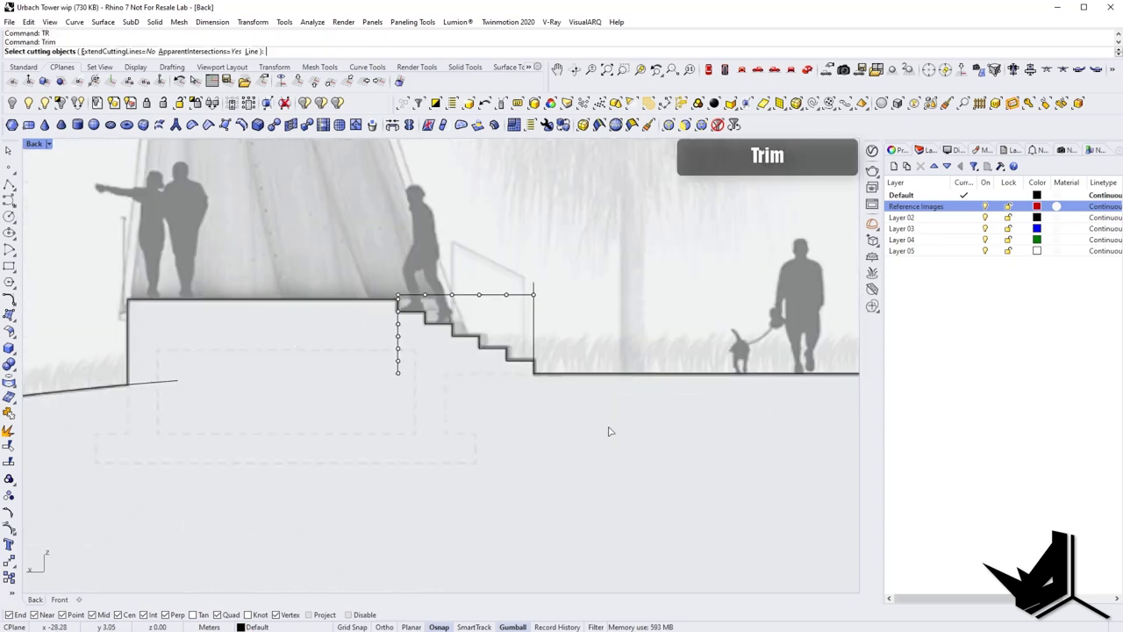
pyautogui.hotkey('ctrl', 'a')
pyautogui.press('Return')
pyautogui.press('Escape')
pyautogui.moveTo(237, 233); pyautogui.dragTo(520, 394)
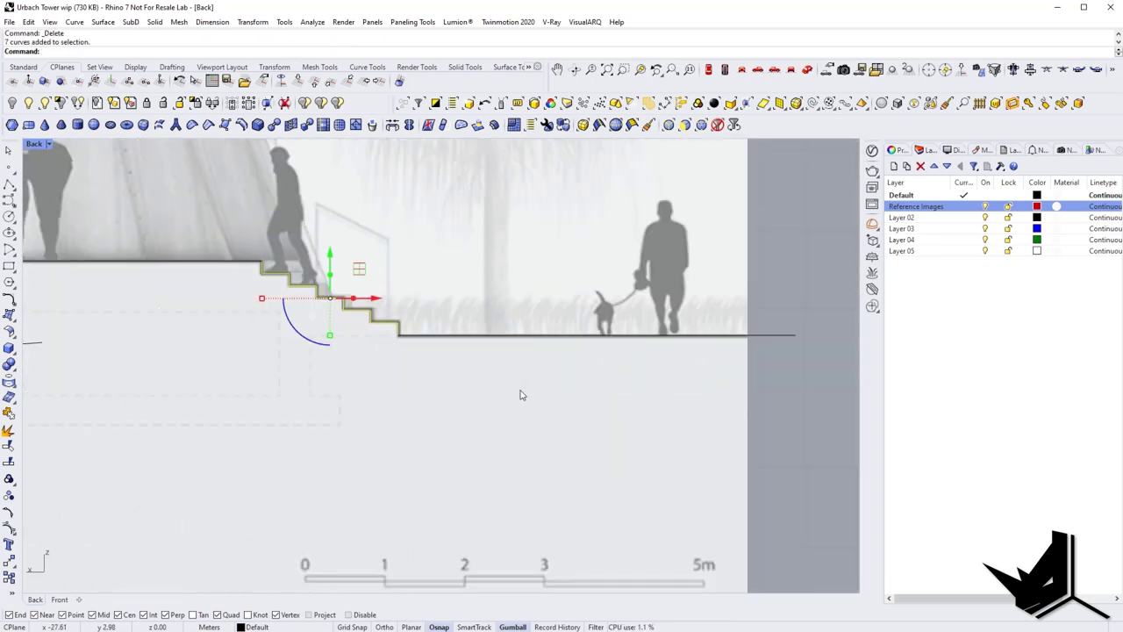
pyautogui.hotkey('ctrl', 'j')
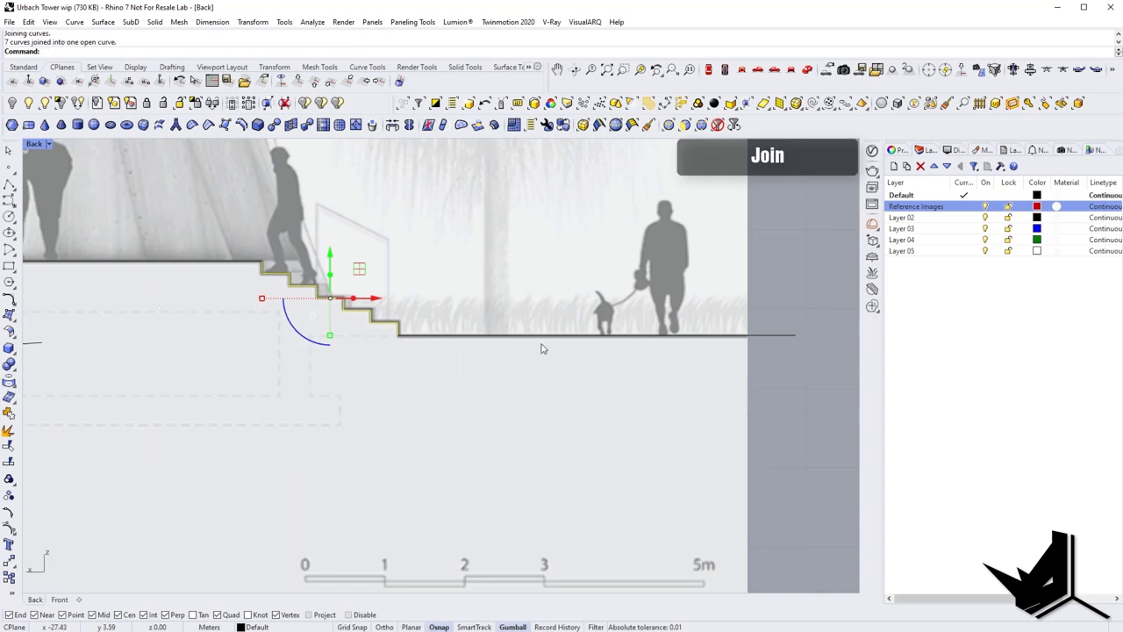
# Trim the end of the sloping ground curve that extends past the base wall, using the wall polyline as the cutter.
pyautogui.keyDown('shift'); pyautogui.click(785, 343); pyautogui.keyUp('shift')
pyautogui.keyDown('shift'); pyautogui.click(257, 262); pyautogui.keyUp('shift')
pyautogui.moveTo(257, 262); pyautogui.dragTo(513, 273, button='right')
pyautogui.scroll(-8, 514, 272)
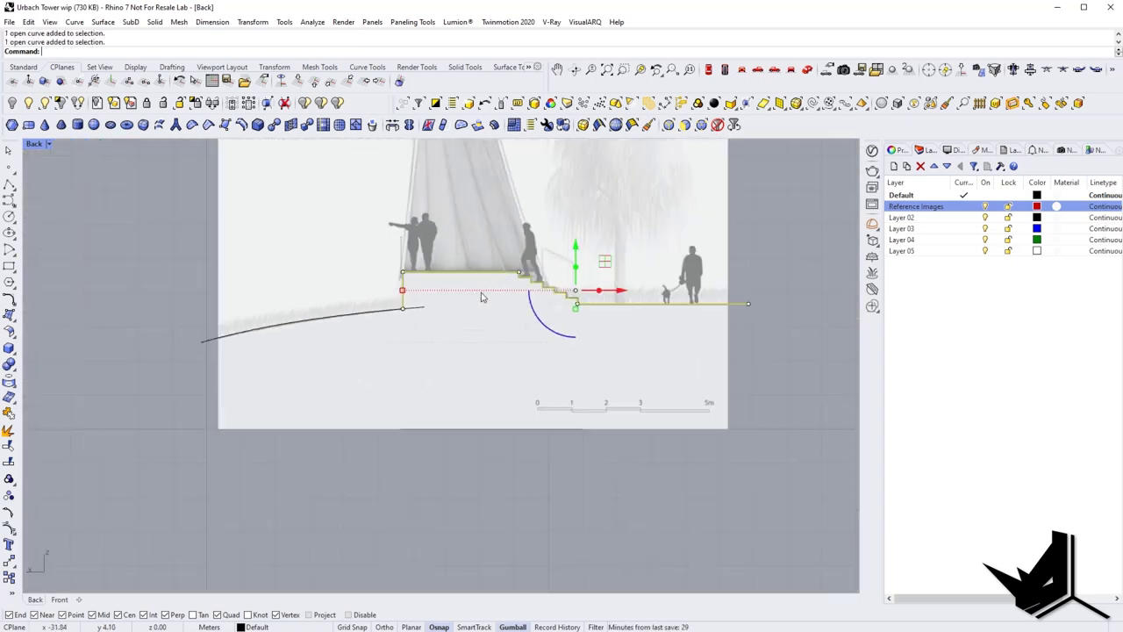
pyautogui.scroll(4, 391, 309)
pyautogui.hotkey('ctrl', 't')
pyautogui.write('tr')
pyautogui.press('Return')
pyautogui.moveTo(439, 331); pyautogui.dragTo(396, 295)
pyautogui.press('Return')
pyautogui.click(426, 305)
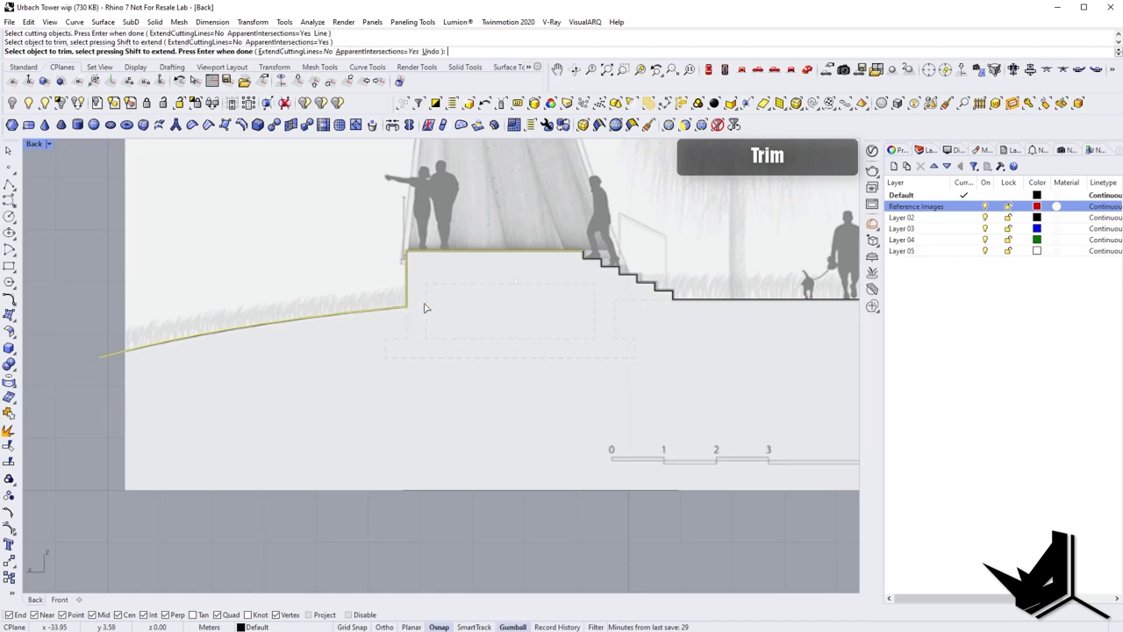
pyautogui.press('Return')
# Select the traced section curves and, in the perspective view, use SetPt to move them along Y onto the tower plan.
pyautogui.click(396, 306)
pyautogui.keyDown('shift'); pyautogui.click(405, 292); pyautogui.keyUp('shift')
pyautogui.scroll(-4, 395, 289)
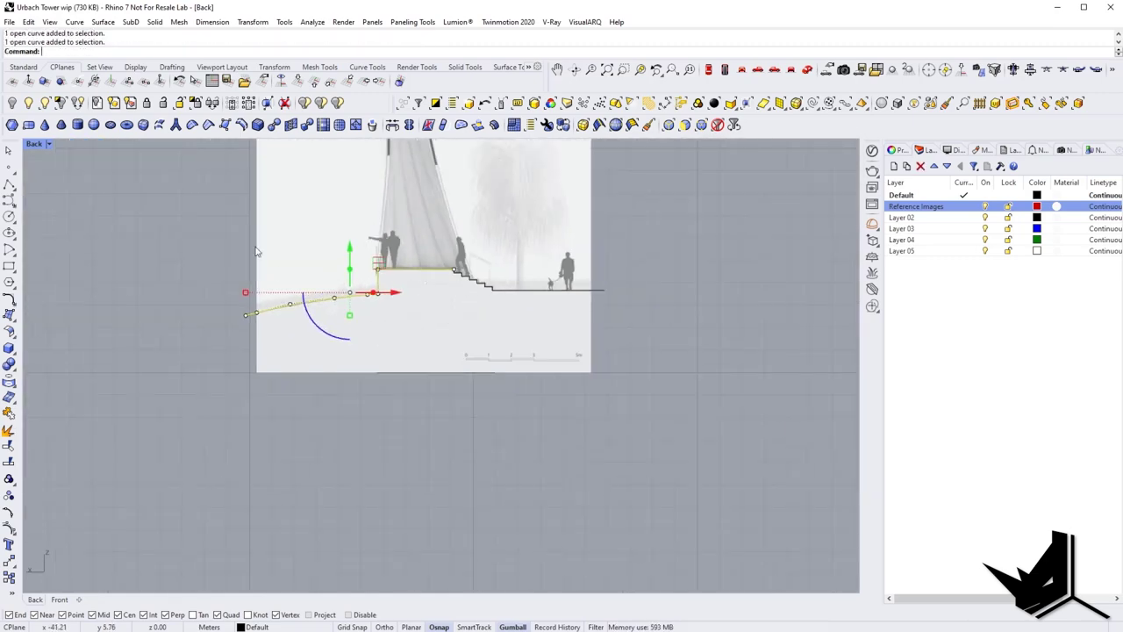
pyautogui.moveTo(224, 244); pyautogui.dragTo(642, 301)
pyautogui.click(807, 70)
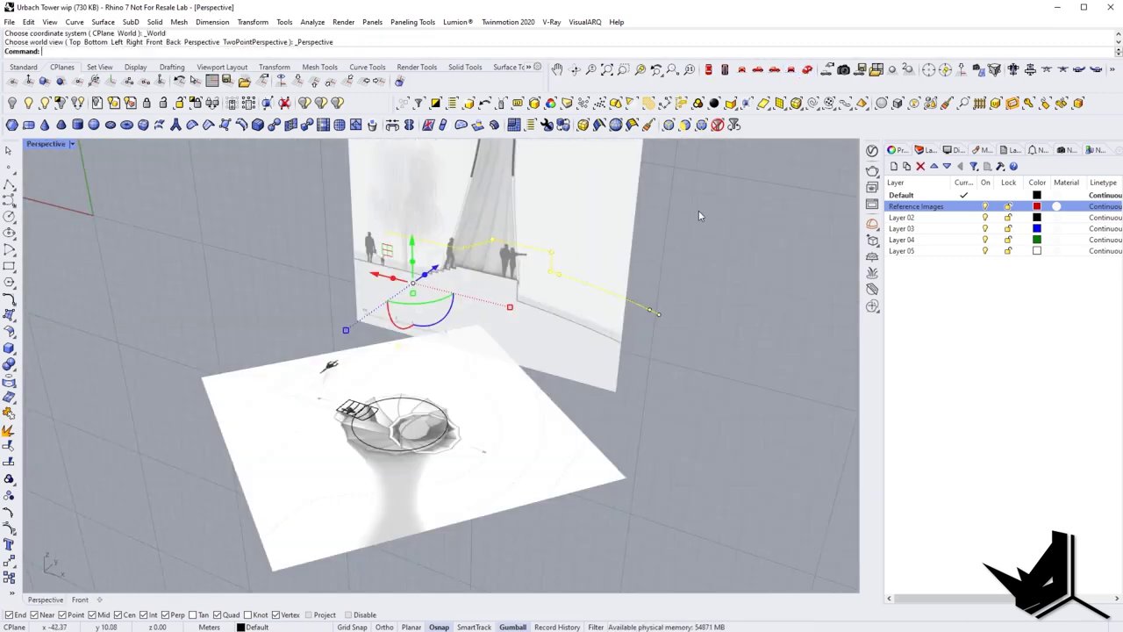
pyautogui.moveTo(699, 216); pyautogui.dragTo(495, 309, button='right')
pyautogui.keyDown('ctrl'); pyautogui.moveTo(267, 244); pyautogui.dragTo(355, 341); pyautogui.keyUp('ctrl')
pyautogui.click(94, 80)
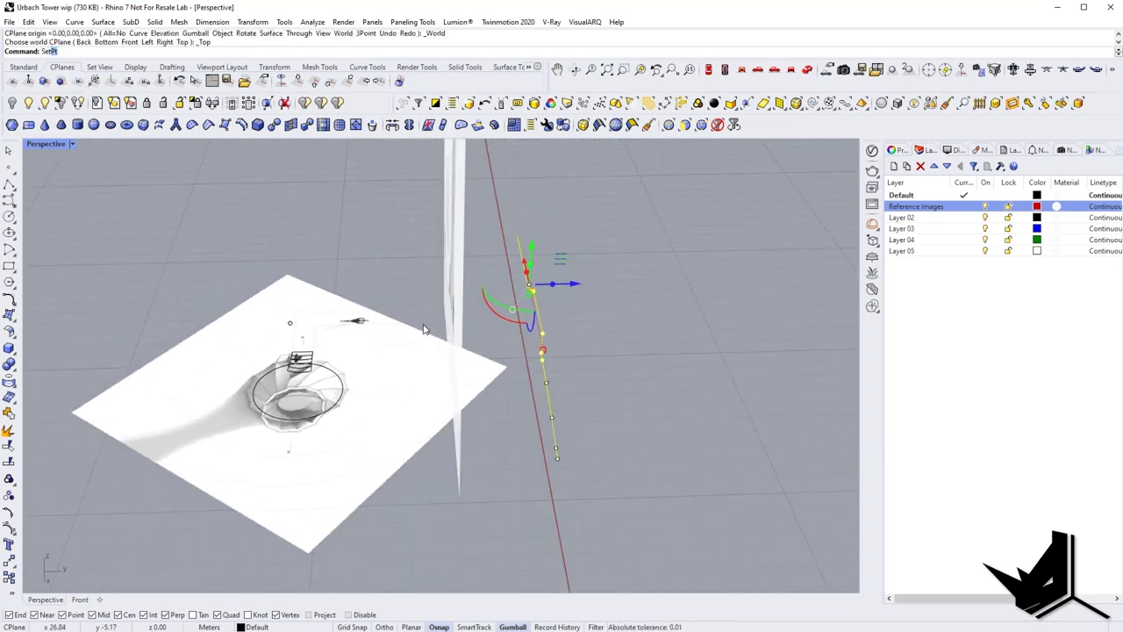
pyautogui.press('Return')
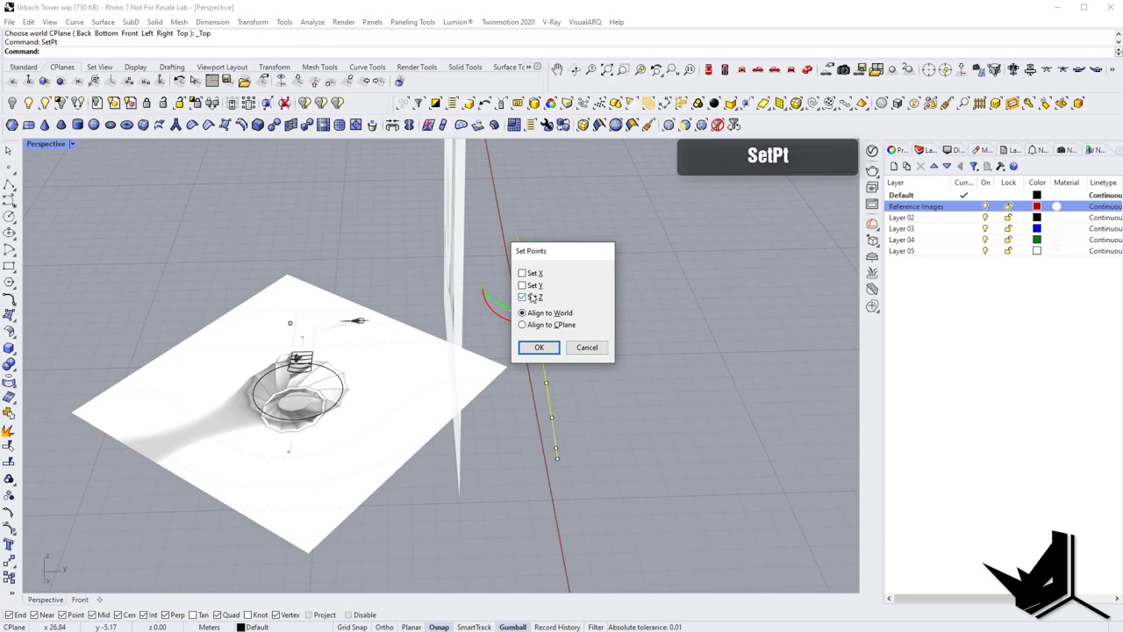
pyautogui.moveTo(221, 256); pyautogui.dragTo(307, 317, button='right')
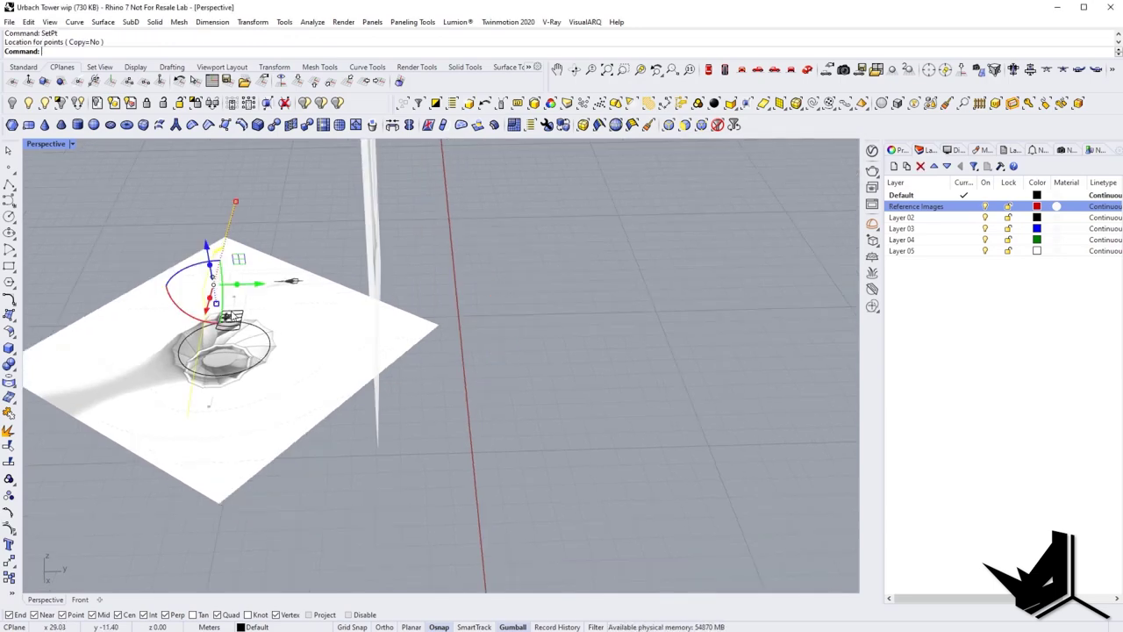
# Select the traced section curves and move them straight down from the ground line's outer end onto the level of the plan image.
pyautogui.press('Escape')
pyautogui.scroll(-5, 310, 381)
pyautogui.scroll(6, 306, 317)
pyautogui.click(306, 317)
pyautogui.keyDown('shift'); pyautogui.moveTo(411, 335); pyautogui.dragTo(260, 304); pyautogui.keyUp('shift')
pyautogui.scroll(5, 296, 383)
pyautogui.scroll(-3, 296, 384)
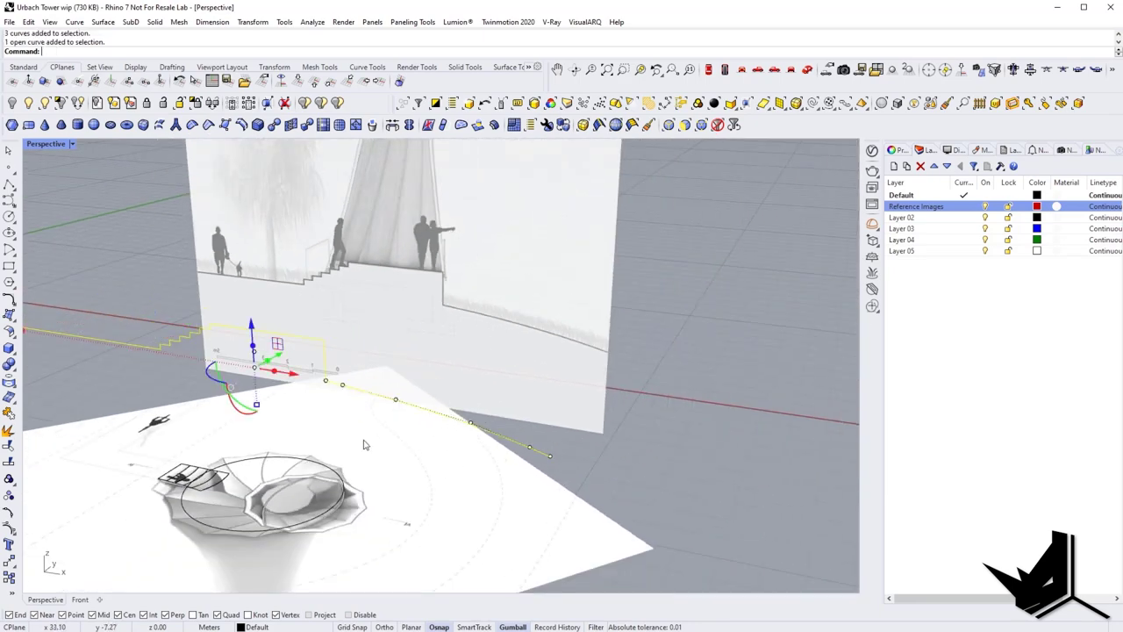
pyautogui.moveTo(365, 445); pyautogui.dragTo(308, 418, button='right')
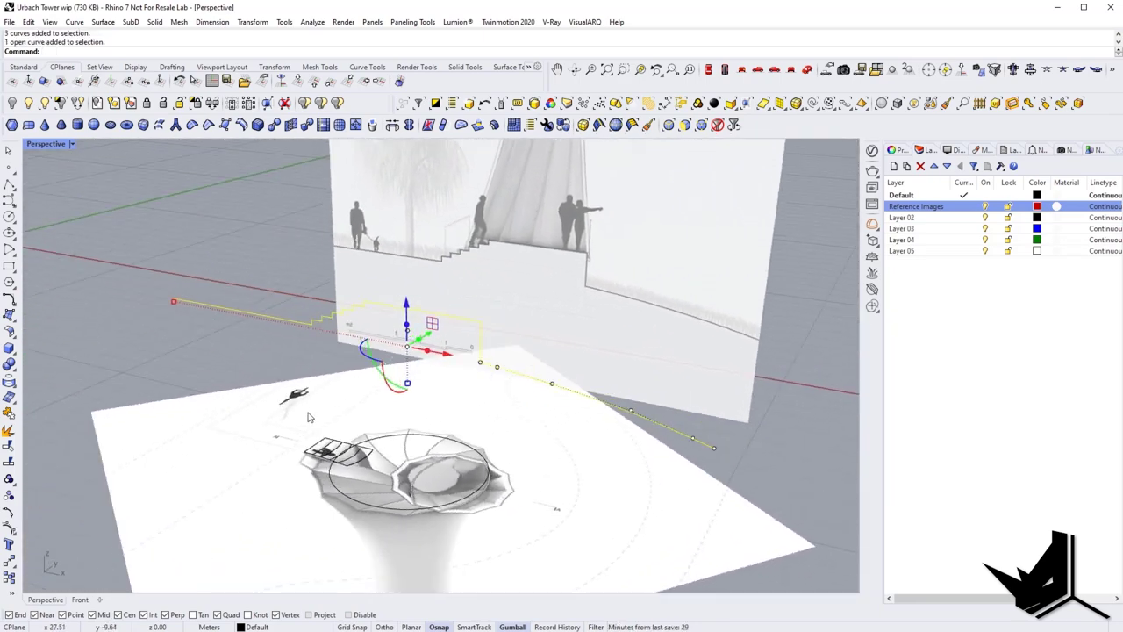
pyautogui.click(175, 300)
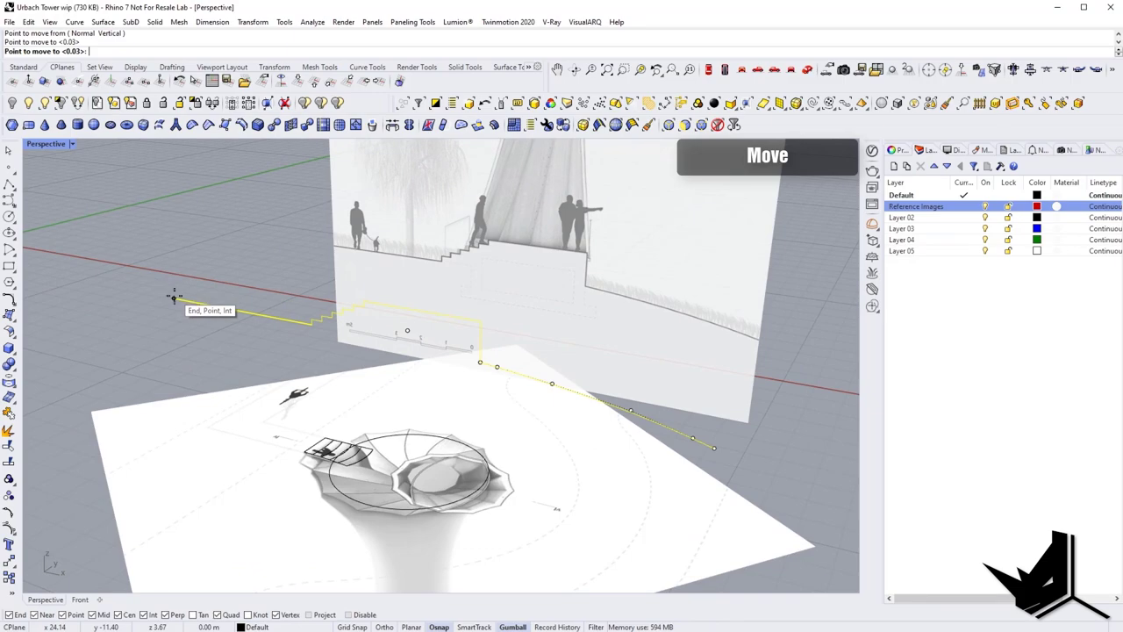
pyautogui.scroll(3, 300, 420)
pyautogui.click(302, 471)
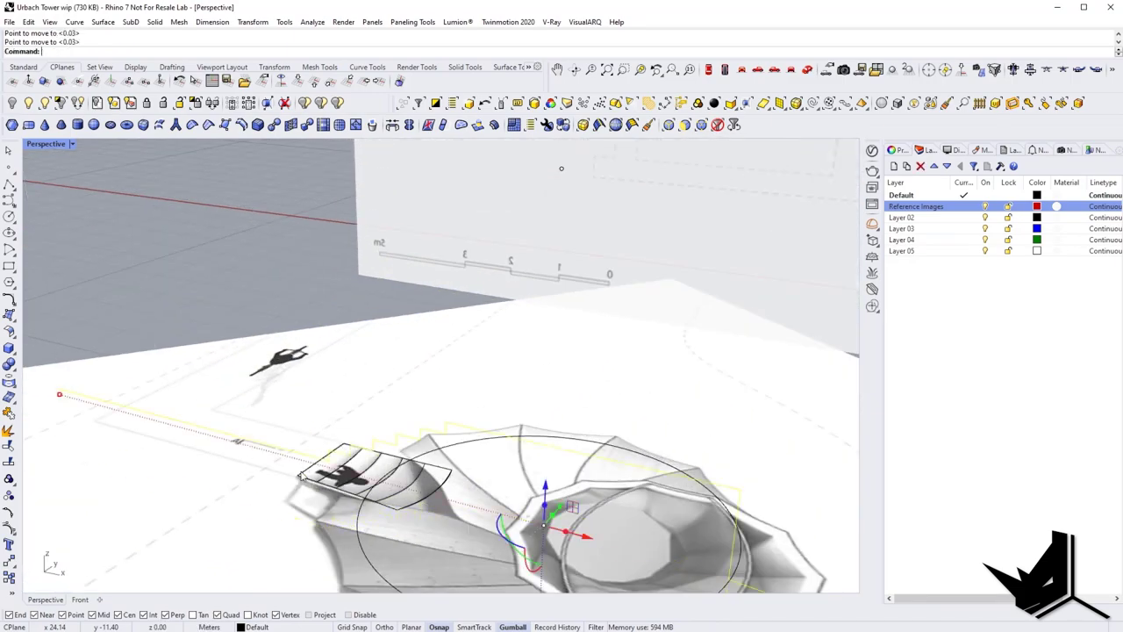
# Move the section curves horizontally so the foot of the first riser meets the front edge of the first step outline on the plan.
pyautogui.moveTo(306, 472); pyautogui.dragTo(448, 417, button='right')
pyautogui.moveTo(447, 416); pyautogui.dragTo(419, 504, button='right')
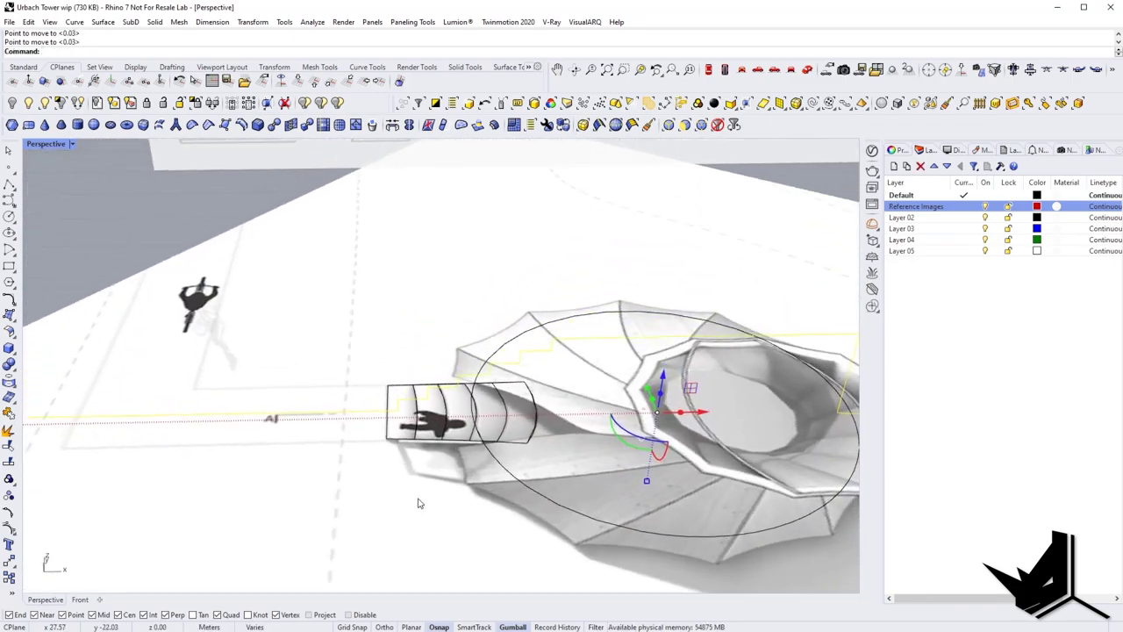
pyautogui.scroll(8, 433, 414)
pyautogui.scroll(-8, 434, 414)
pyautogui.keyDown('shift'); pyautogui.moveTo(754, 404); pyautogui.dragTo(468, 341, button='right'); pyautogui.keyUp('shift')
pyautogui.scroll(-5, 562, 386)
pyautogui.scroll(8, 423, 375)
pyautogui.moveTo(303, 408); pyautogui.dragTo(307, 458, button='right')
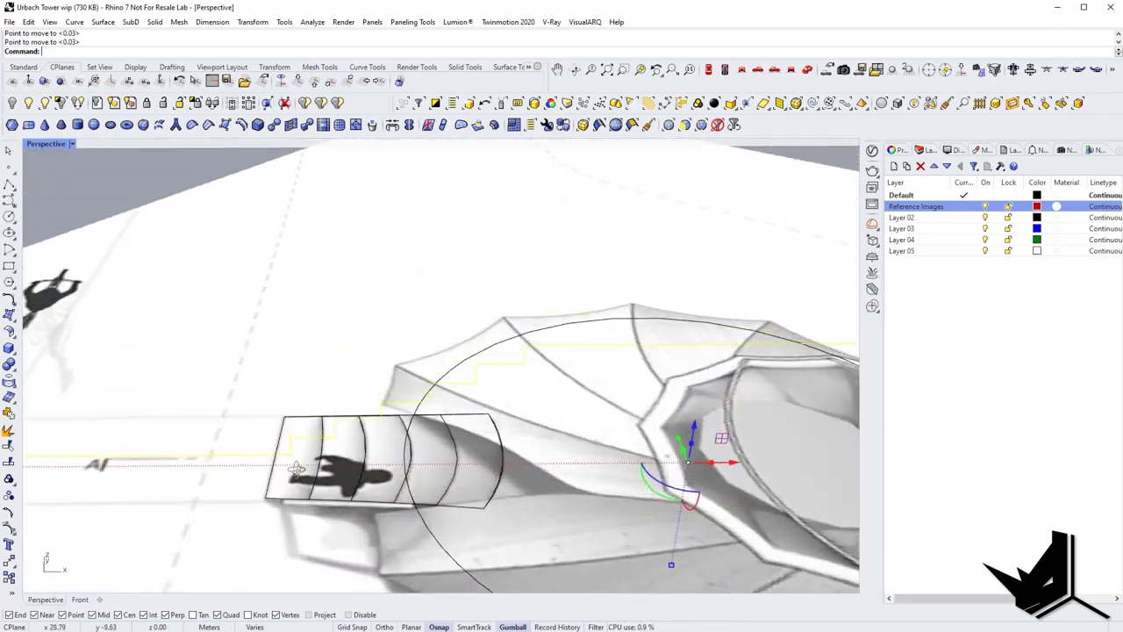
pyautogui.scroll(5, 305, 456)
pyautogui.keyDown('shift'); pyautogui.moveTo(215, 480); pyautogui.dragTo(376, 485, button='right'); pyautogui.keyUp('shift')
pyautogui.scroll(8, 382, 482)
pyautogui.write('m')
pyautogui.press('Return')
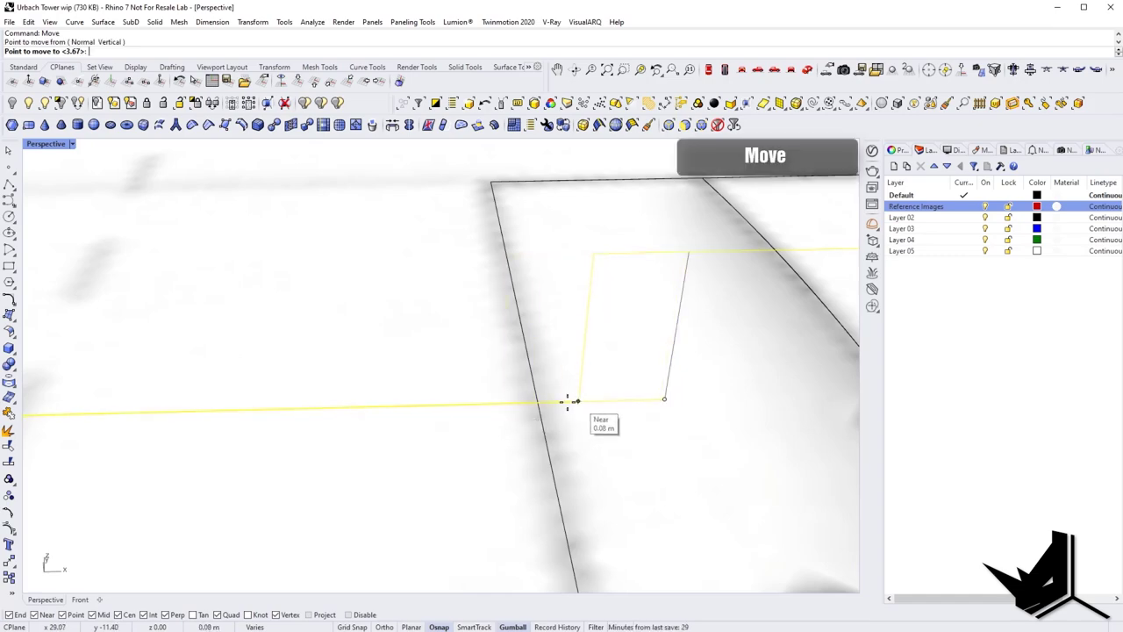
pyautogui.click(538, 402)
pyautogui.scroll(-8, 300, 372)
pyautogui.keyDown('shift'); pyautogui.moveTo(490, 314); pyautogui.dragTo(305, 355, button='right'); pyautogui.keyUp('shift')
pyautogui.scroll(-8, 322, 419)
pyautogui.press('Escape')
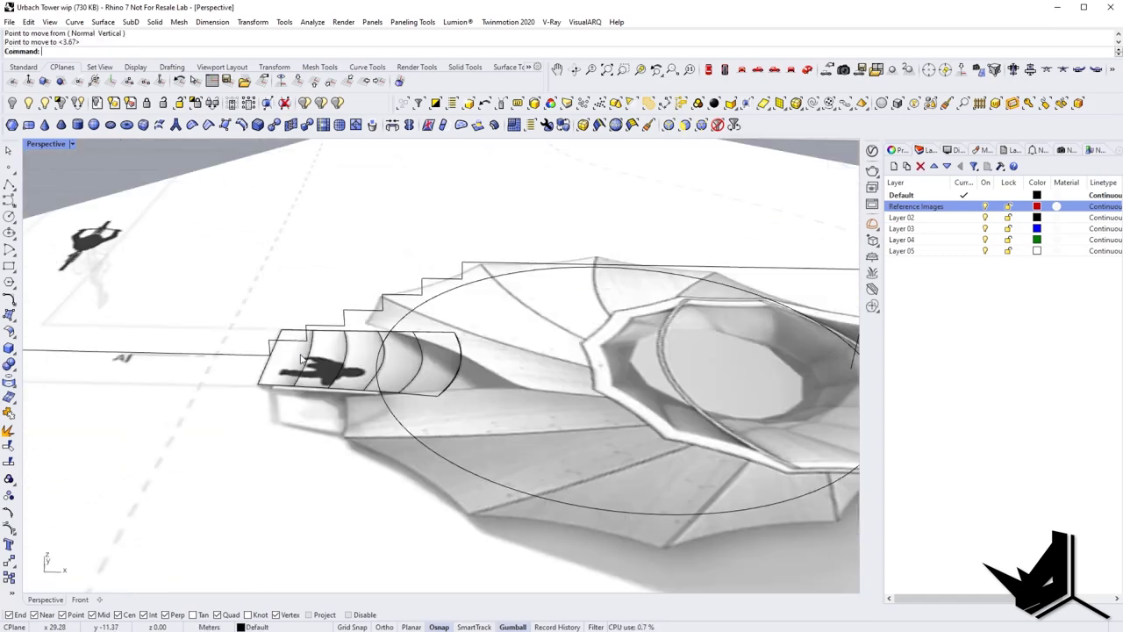
# Extrude the first step's closed outline as a solid up to the first tread of the stair profile.
pyautogui.click(308, 354)
pyautogui.click(353, 404)
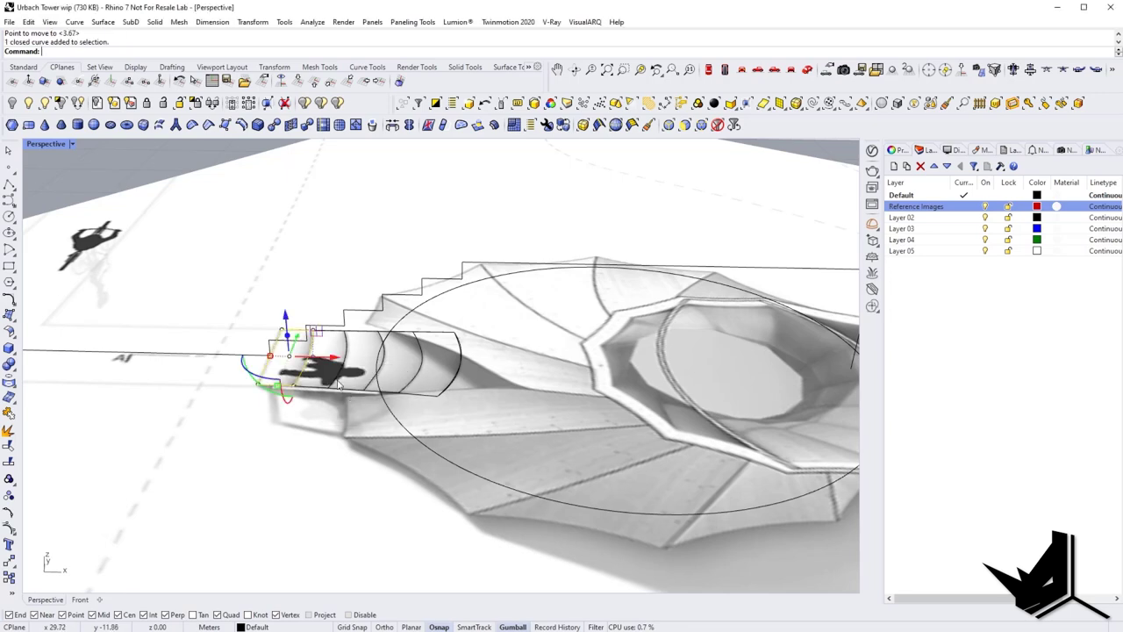
pyautogui.scroll(4, 307, 353)
pyautogui.write('ExtrudeCrv')
pyautogui.press('Return')
pyautogui.click(247, 333)
# Extrude the second step's closed outline as a solid up to the second tread of the stair profile.
pyautogui.click(365, 347)
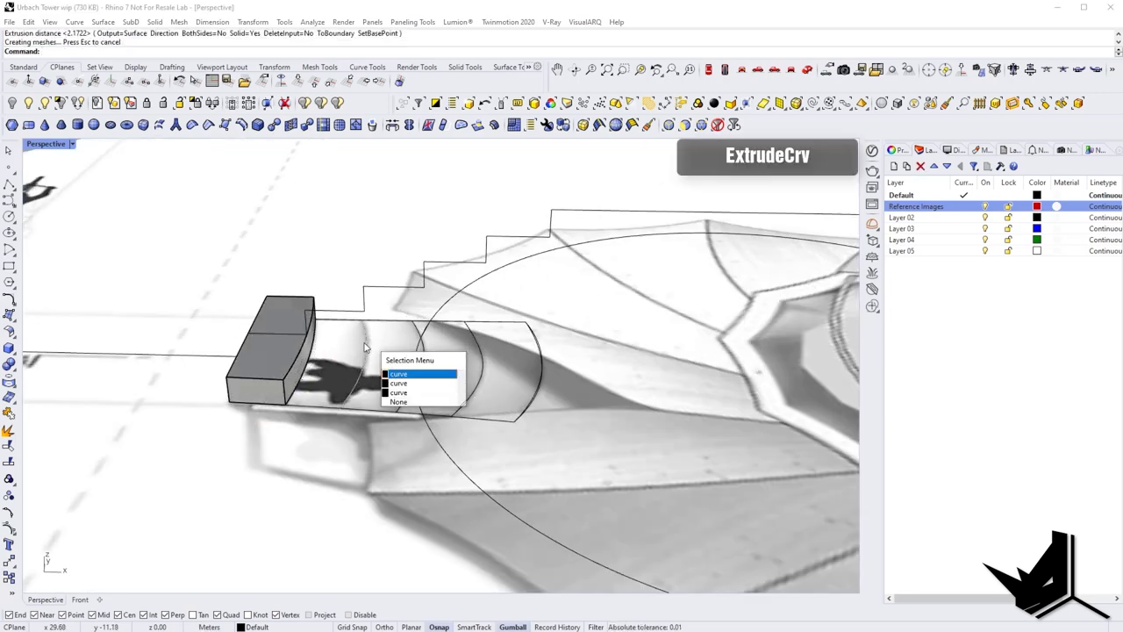
pyautogui.click(404, 384)
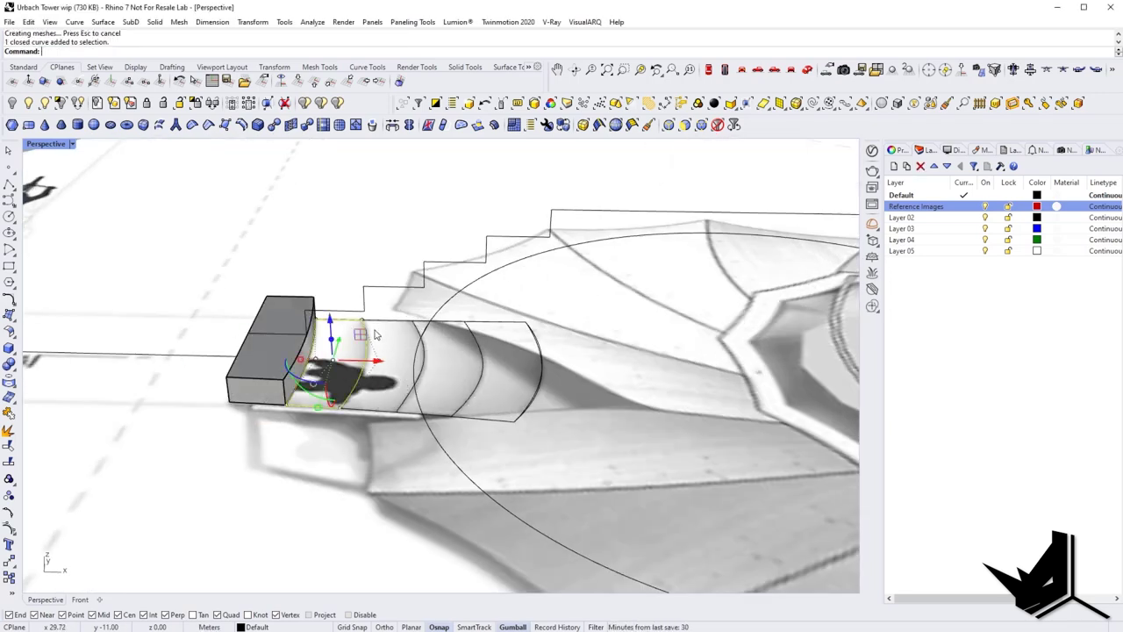
pyautogui.write('ExtrudeCrv')
pyautogui.press('Return')
pyautogui.click(364, 287)
pyautogui.keyDown('shift'); pyautogui.moveTo(423, 332); pyautogui.dragTo(375, 341, button='right'); pyautogui.keyUp('shift')
# Extrude the third step's closed outline as a solid up to the third tread of the stair profile.
pyautogui.click(378, 345)
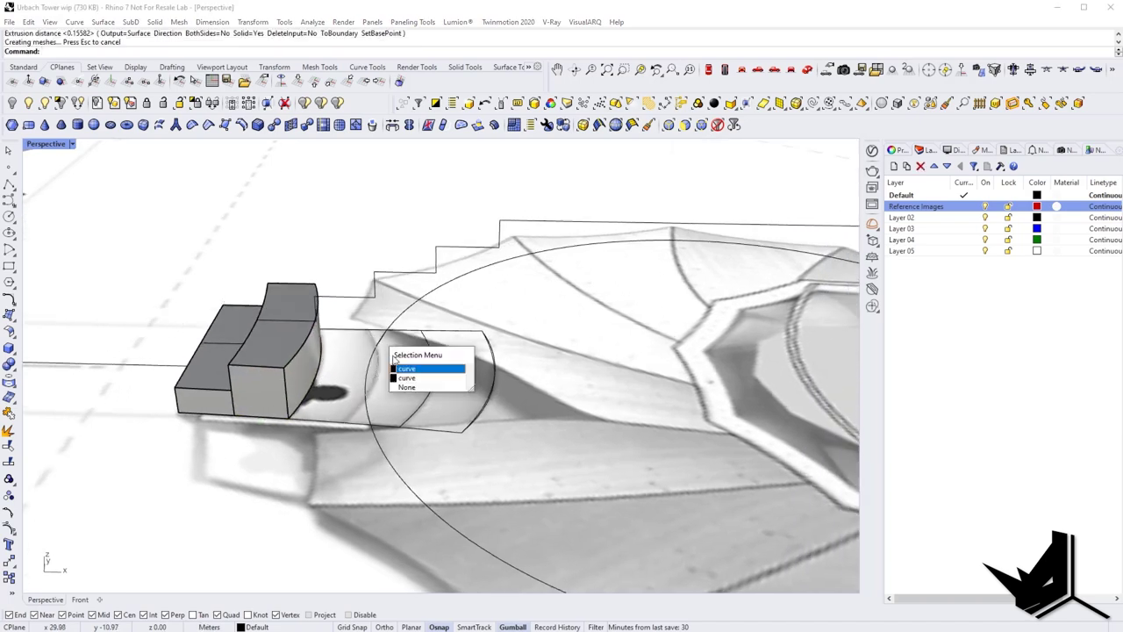
pyautogui.click(414, 380)
pyautogui.rightClick(413, 381)
pyautogui.click(375, 297)
# Extrude the fourth and fifth step outlines as solids up to their matching treads on the stair profile.
pyautogui.click(427, 339)
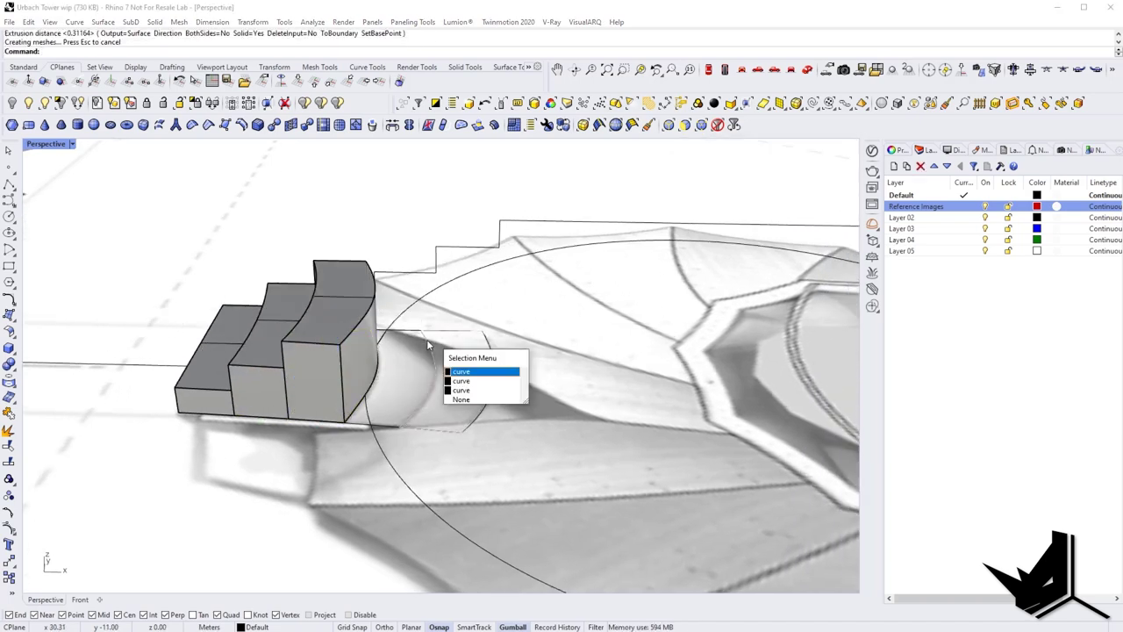
pyautogui.click(472, 381)
pyautogui.click(434, 358)
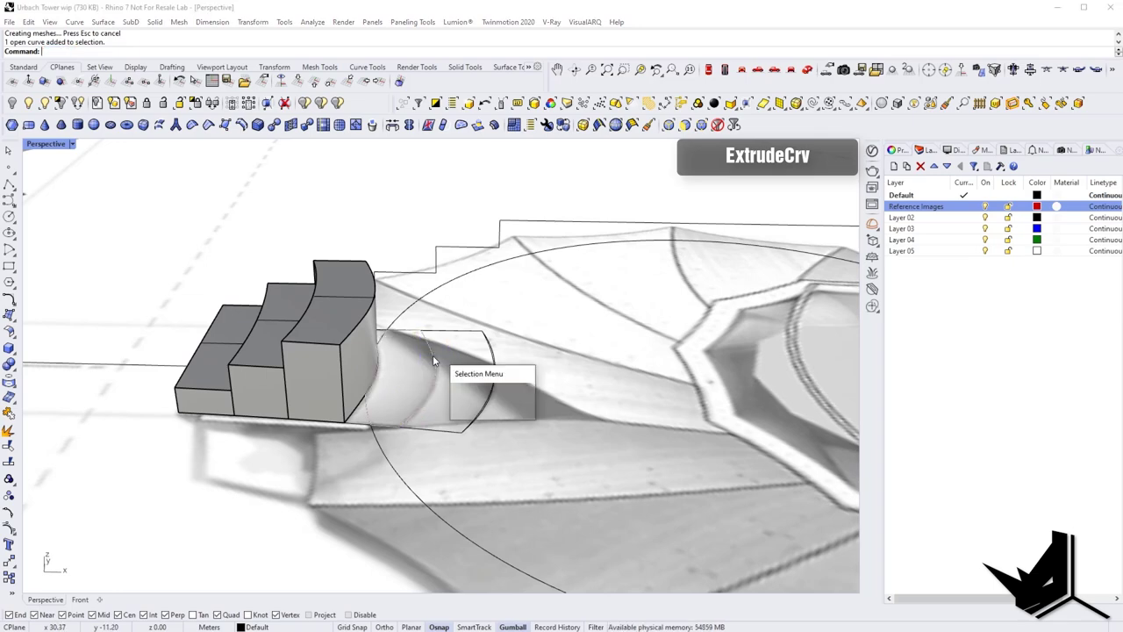
pyautogui.click(467, 392)
pyautogui.moveTo(465, 384); pyautogui.dragTo(438, 393, button='right')
pyautogui.keyDown('shift'); pyautogui.moveTo(404, 336); pyautogui.dragTo(264, 377, button='right'); pyautogui.keyUp('shift')
pyautogui.rightClick(383, 347)
pyautogui.click(346, 316)
pyautogui.scroll(-7, 347, 317)
pyautogui.click(380, 318)
# Run CurveBoolean on the base circle and step curves, keeping the circle's region outside the stair as a closed curve.
pyautogui.click(45, 104)
pyautogui.press('Return')
pyautogui.scroll(-3, 264, 377)
pyautogui.write('CB')
pyautogui.press('Return')
pyautogui.moveTo(587, 516); pyautogui.dragTo(96, 209)
pyautogui.press('Return')
pyautogui.click(301, 343)
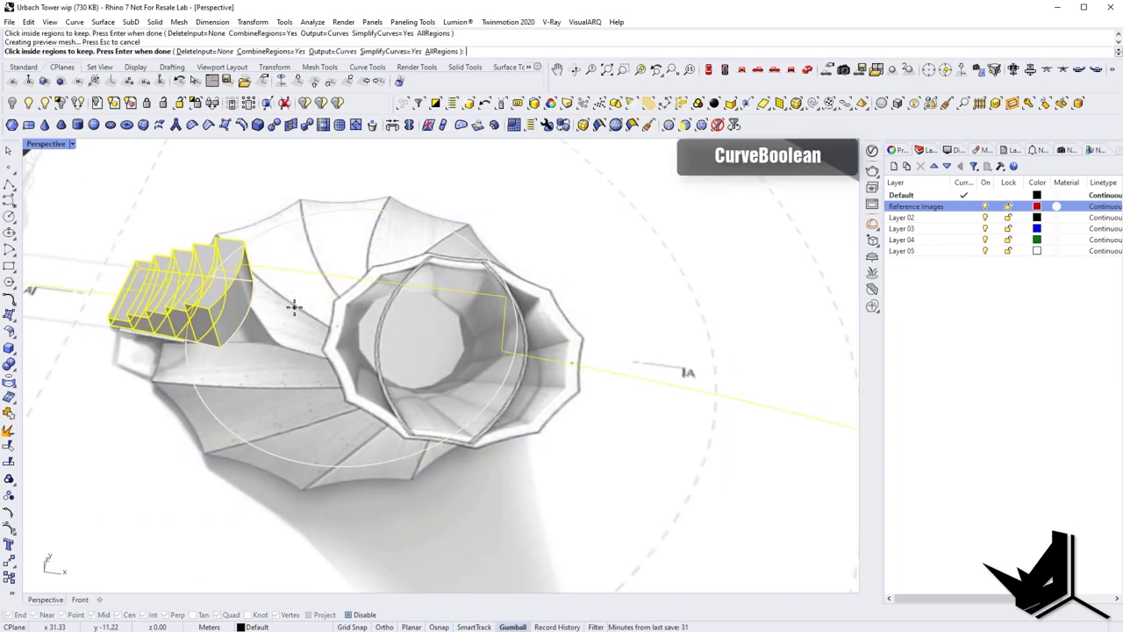
pyautogui.press('Return')
# Extrude the notched base outline as a solid up to the top level of the section profile.
pyautogui.moveTo(343, 349); pyautogui.dragTo(408, 276, button='right')
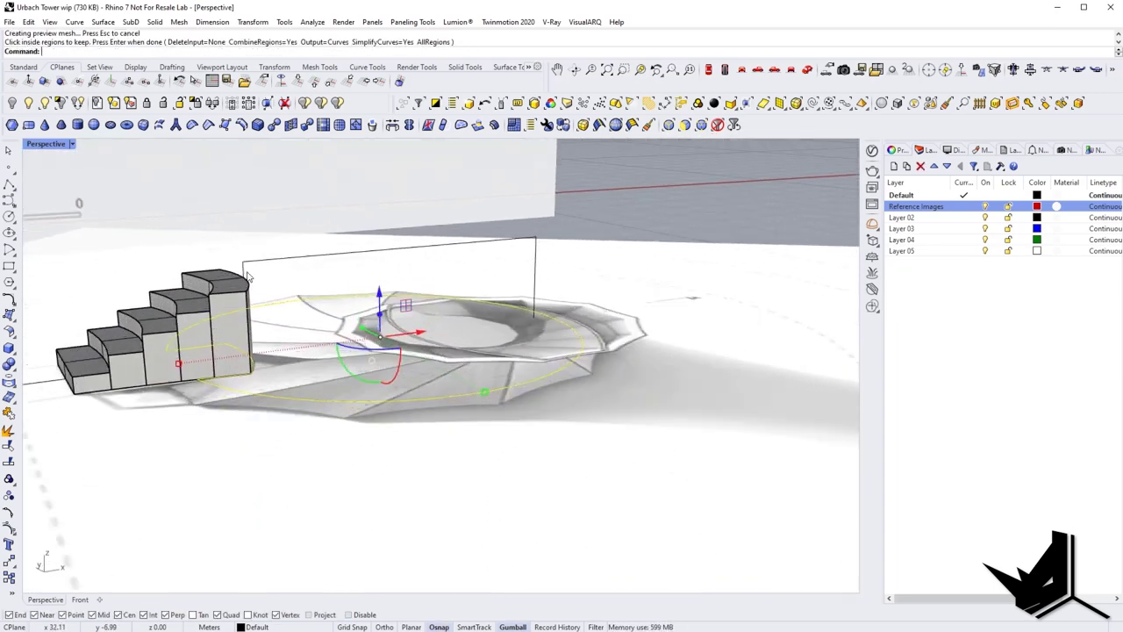
pyautogui.scroll(2, 248, 277)
pyautogui.moveTo(247, 277); pyautogui.dragTo(369, 346, button='right')
pyautogui.write('EC')
pyautogui.press('Return')
pyautogui.click(262, 288)
pyautogui.press('Escape')
# Show the hidden tower surfaces again above the stair and base using ShowSelected.
pyautogui.scroll(-4, 369, 346)
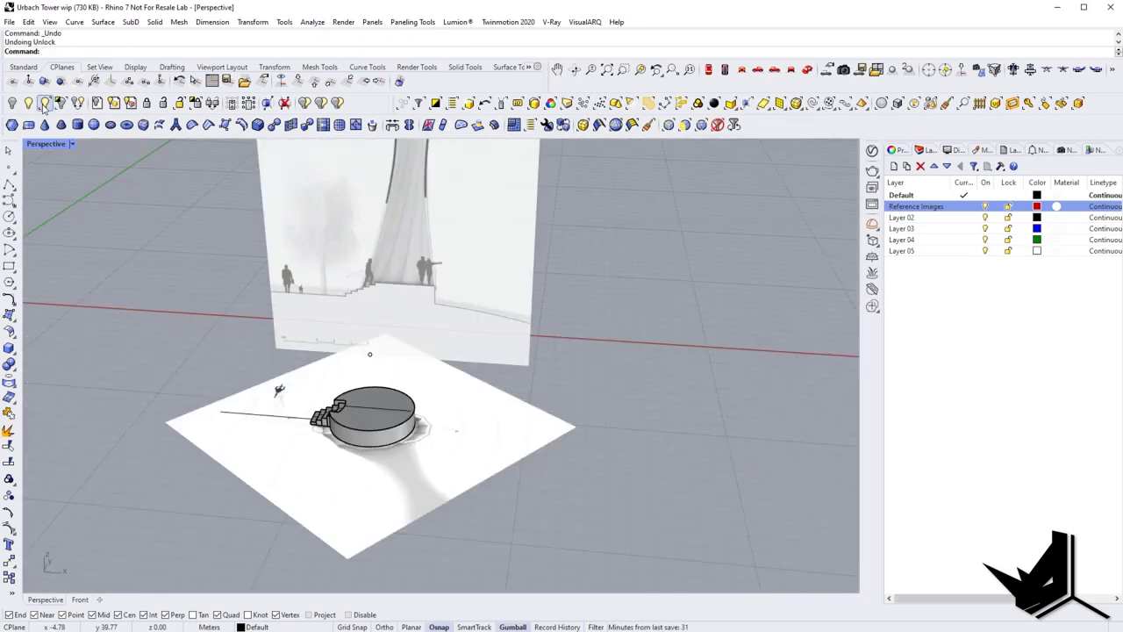
pyautogui.click(43, 108)
pyautogui.moveTo(351, 373); pyautogui.dragTo(386, 313, button='right')
pyautogui.click(561, 386)
pyautogui.press('Return')
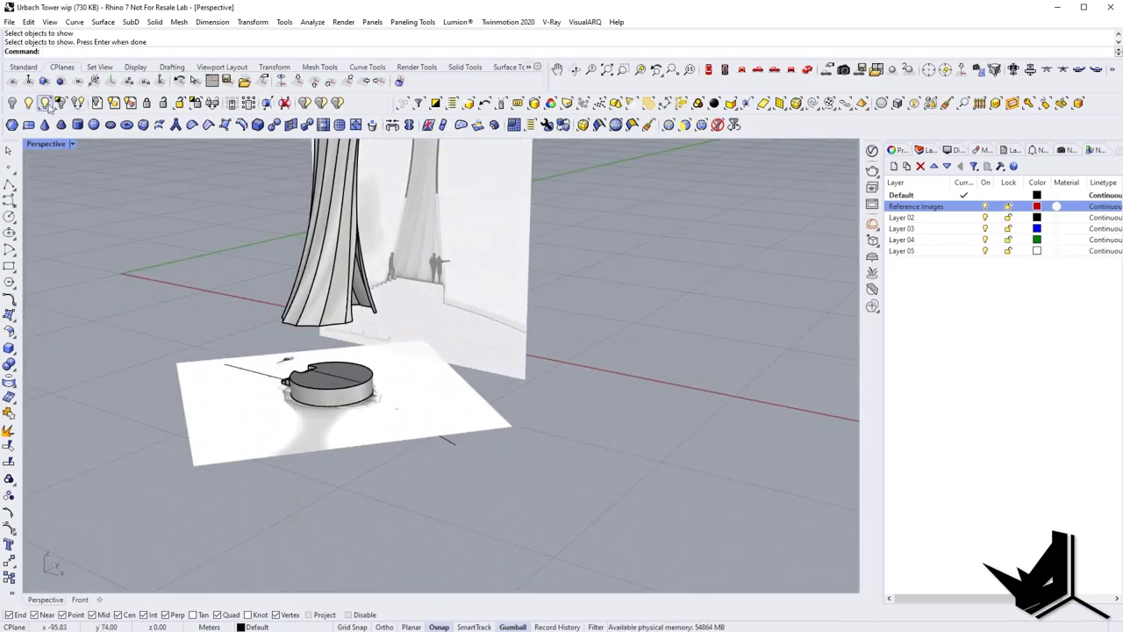
pyautogui.click(47, 104)
pyautogui.moveTo(263, 284); pyautogui.dragTo(496, 487, button='right')
pyautogui.press('Escape')
# Select the stair, base and section curves without the plan image and move them up in front view to the section's ground line.
pyautogui.click(544, 456)
pyautogui.moveTo(544, 457); pyautogui.dragTo(368, 491, button='right')
pyautogui.moveTo(124, 387); pyautogui.dragTo(729, 541)
pyautogui.moveTo(592, 508); pyautogui.dragTo(568, 448, button='right')
pyautogui.keyDown('ctrl'); pyautogui.click(384, 388); pyautogui.keyUp('ctrl')
pyautogui.click(746, 71)
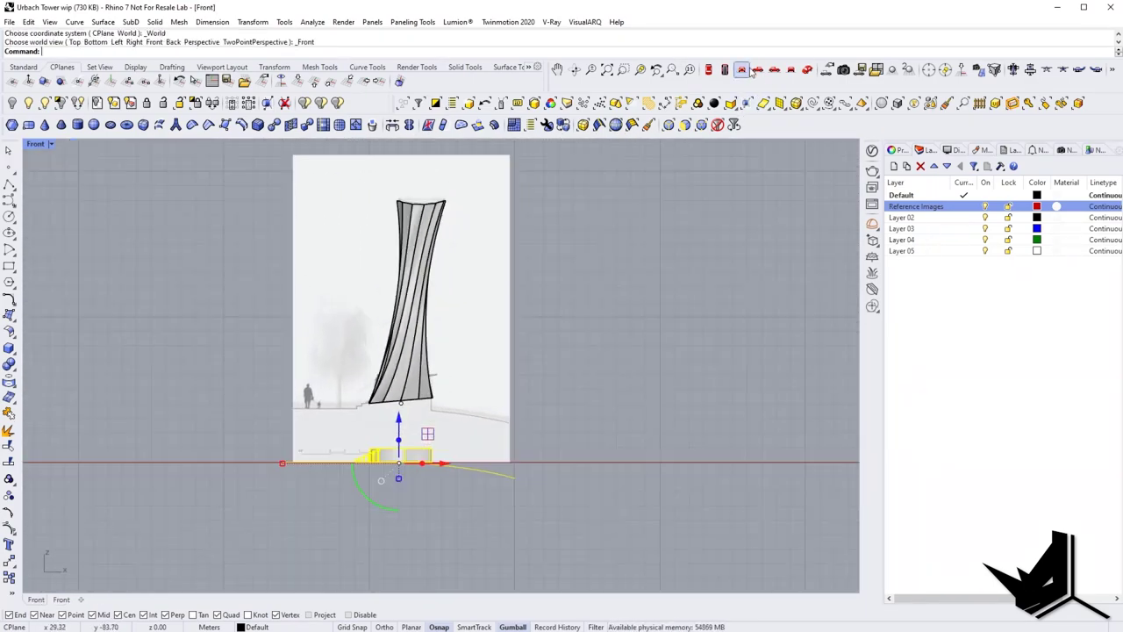
pyautogui.scroll(3, 367, 436)
pyautogui.scroll(3, 334, 443)
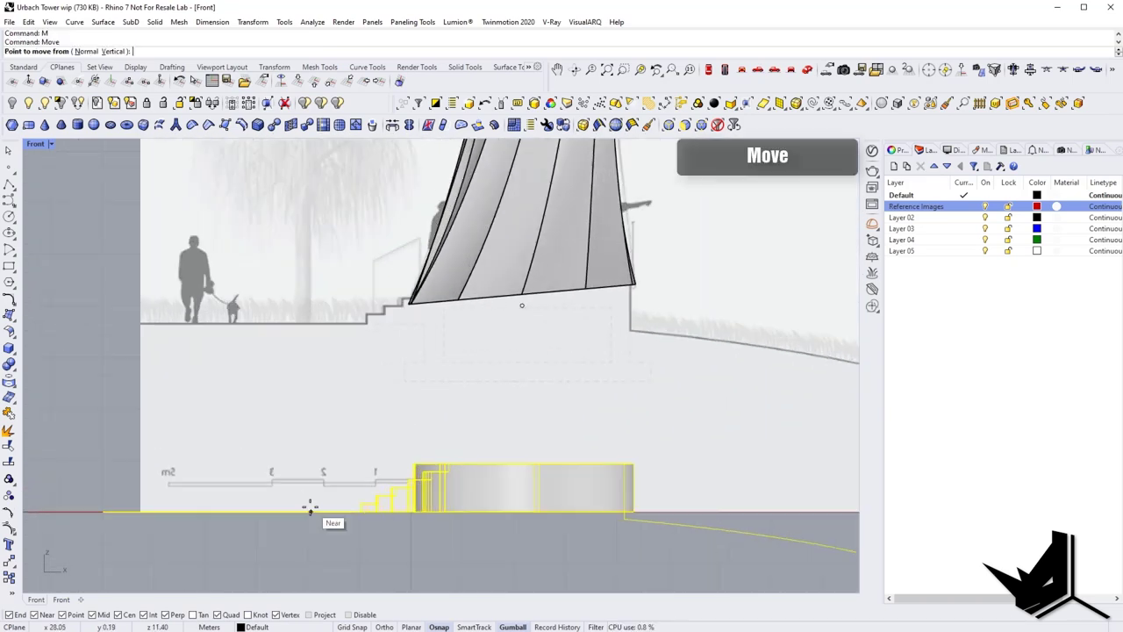
pyautogui.click(307, 512)
pyautogui.scroll(5, 311, 325)
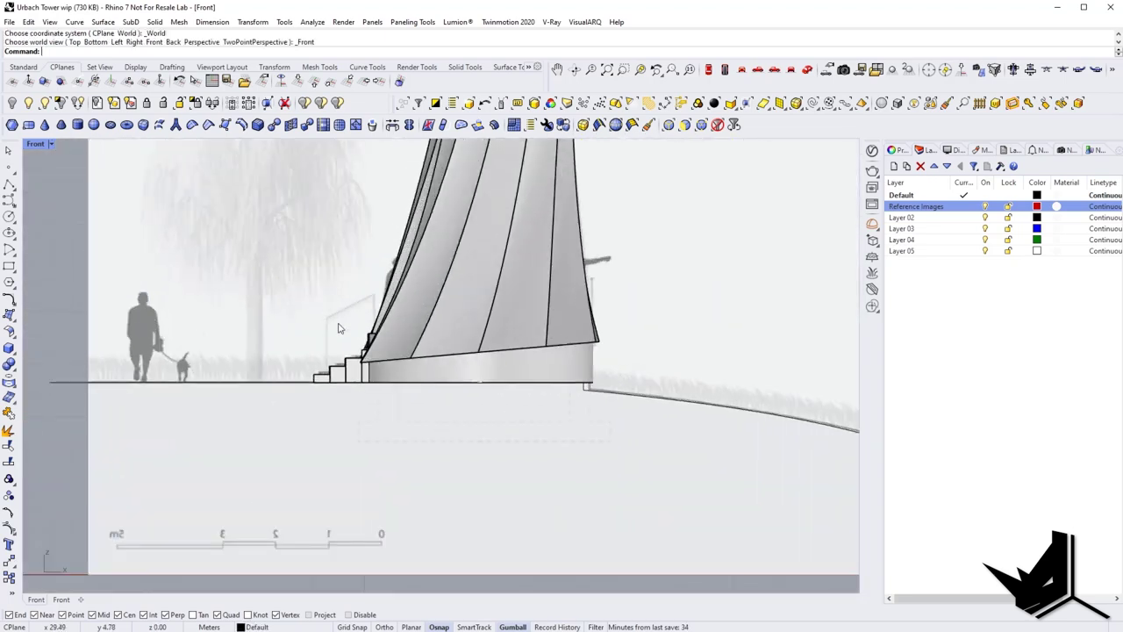
# Trace the railing with polylines: a vertical front post about 1.06 m down to the first tread and a sloping top rail about 1.05 m long.
pyautogui.scroll(3, 341, 328)
pyautogui.press('Return')
pyautogui.scroll(3, 346, 323)
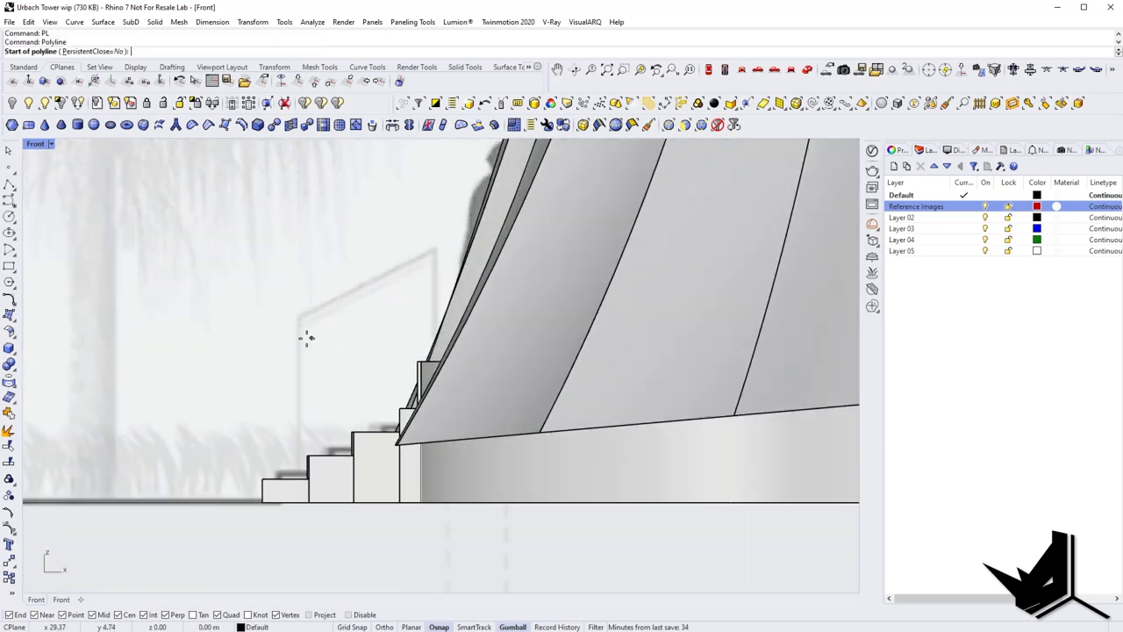
pyautogui.press('shift')
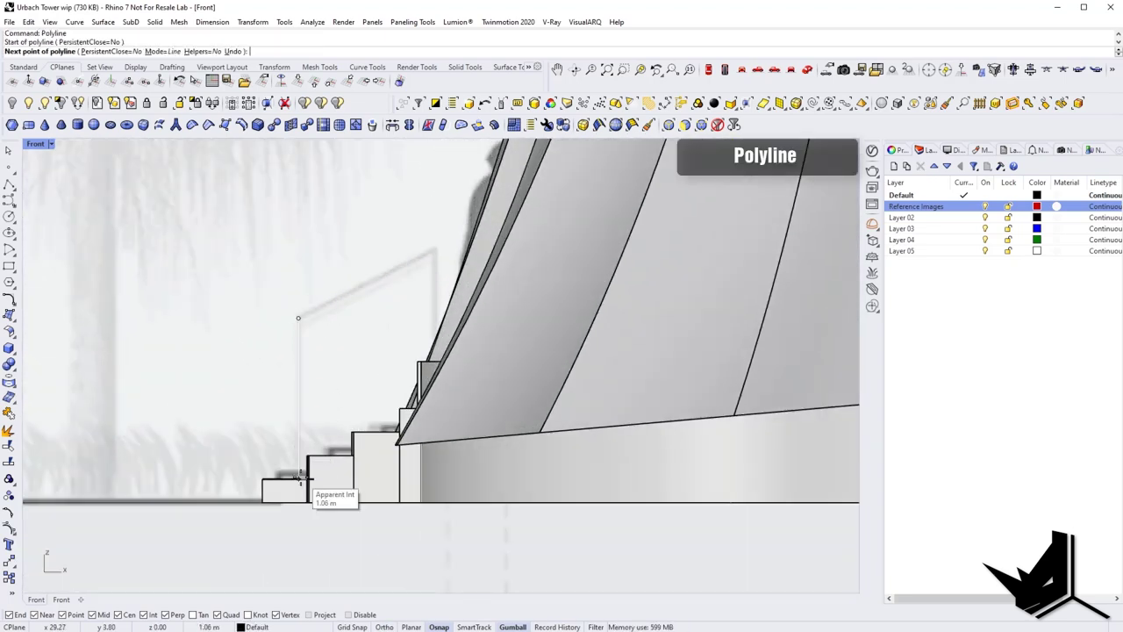
pyautogui.click(300, 479)
pyautogui.press('Return')
pyautogui.press('Return')
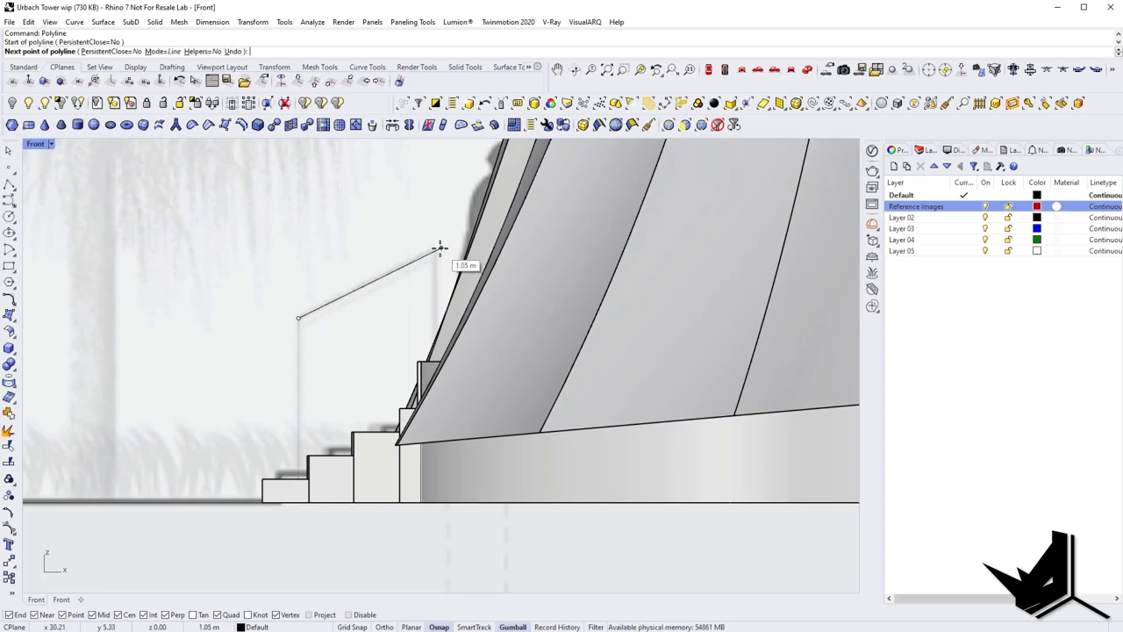
pyautogui.click(435, 249)
pyautogui.press('Return')
# Hide the section image and copy the front railing post to the upper end of the sloping rail.
pyautogui.click(421, 322)
pyautogui.hotkey('ctrl', 'h')
pyautogui.moveTo(421, 322); pyautogui.dragTo(408, 326, button='right')
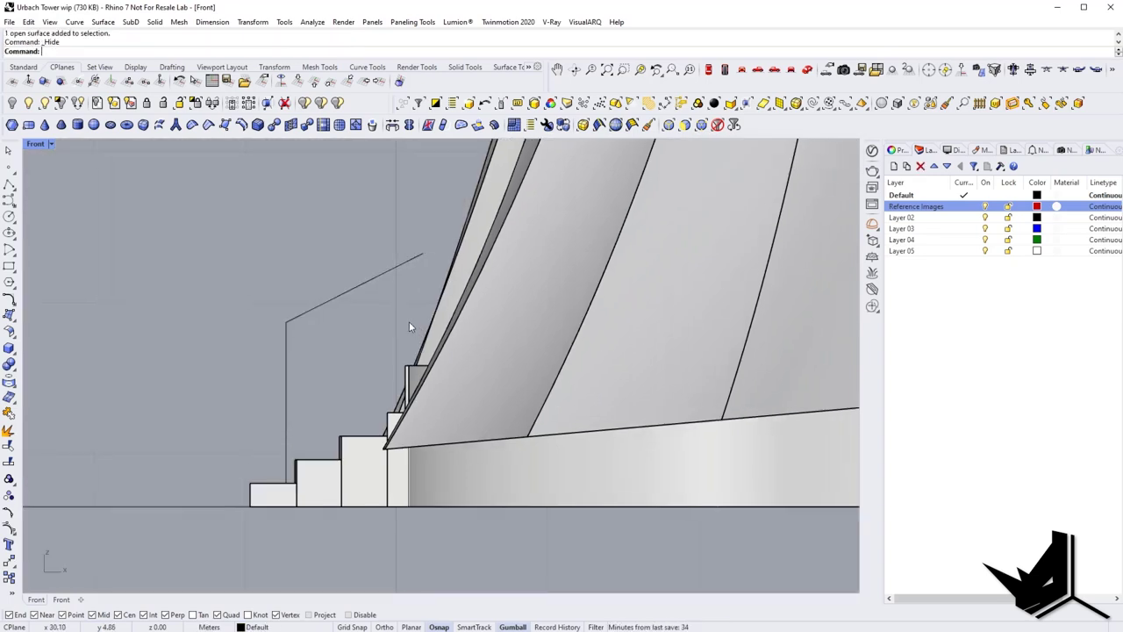
pyautogui.click(286, 323)
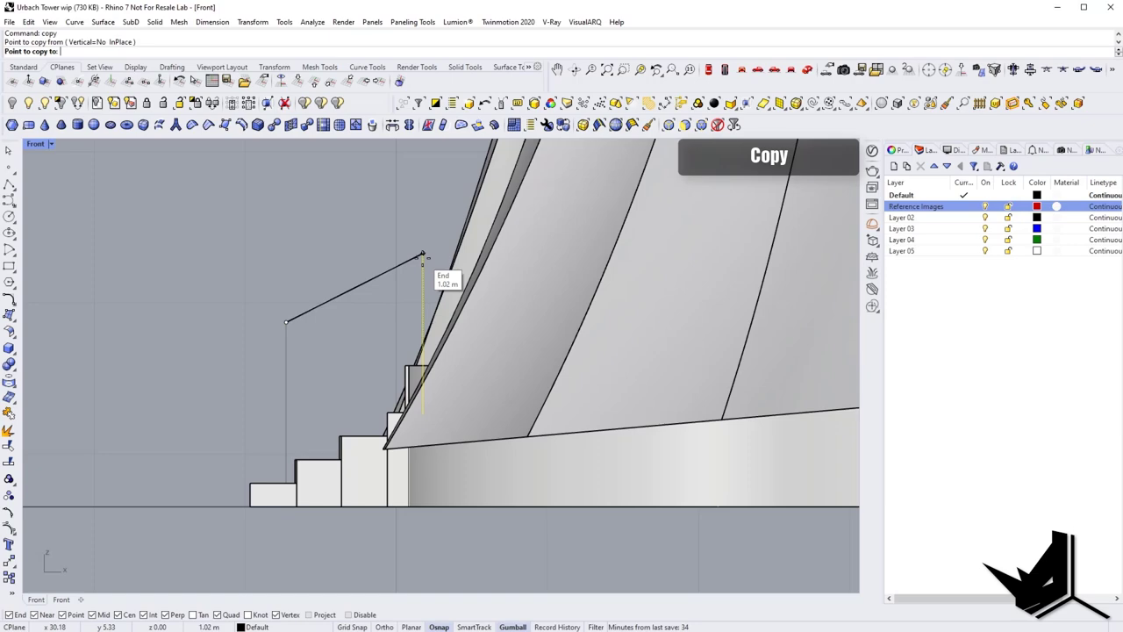
pyautogui.click(423, 255)
pyautogui.press('Return')
# Select the railing lines and align them to the side of the stair in perspective using SetPt with only Y set, aligned to World.
pyautogui.moveTo(436, 272); pyautogui.dragTo(339, 240)
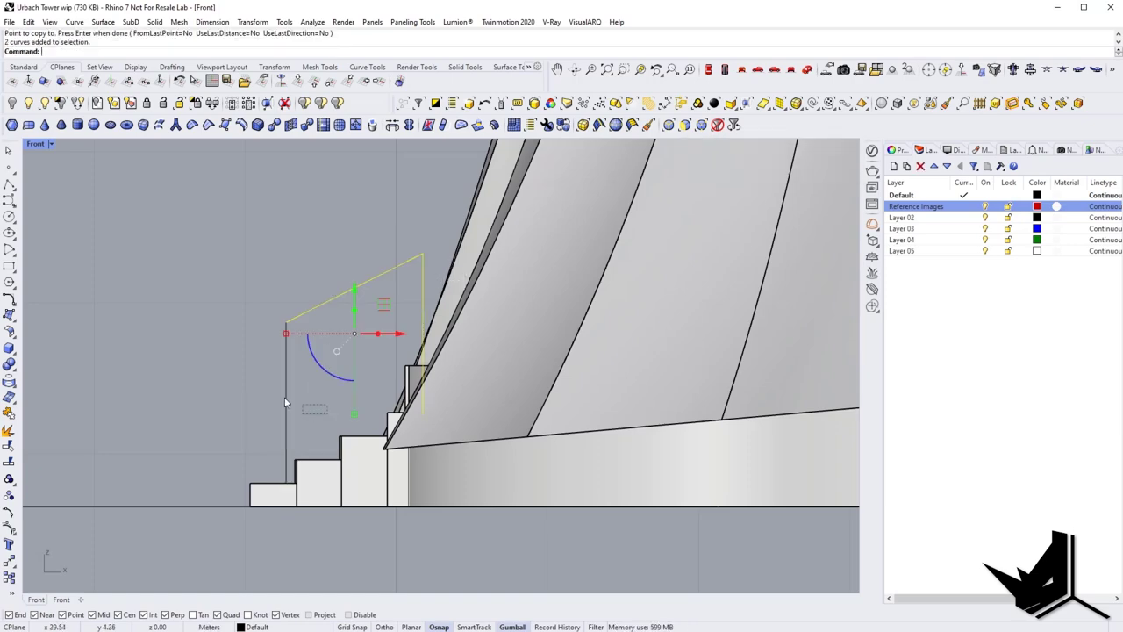
pyautogui.click(807, 71)
pyautogui.moveTo(307, 356); pyautogui.dragTo(417, 345, button='right')
pyautogui.scroll(5, 417, 346)
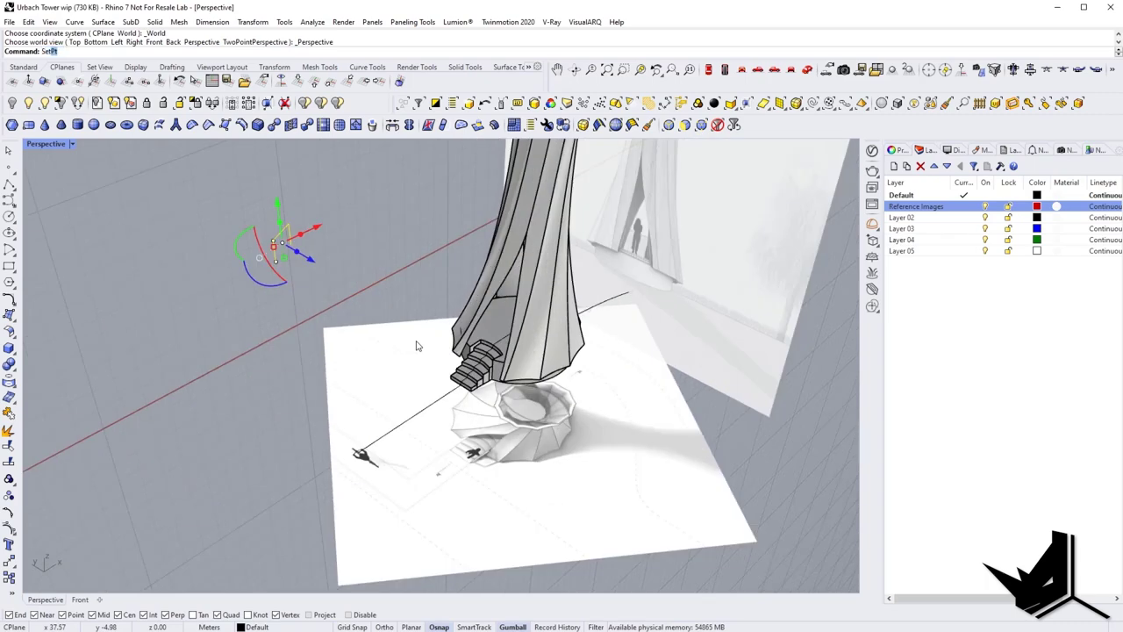
pyautogui.press('Return')
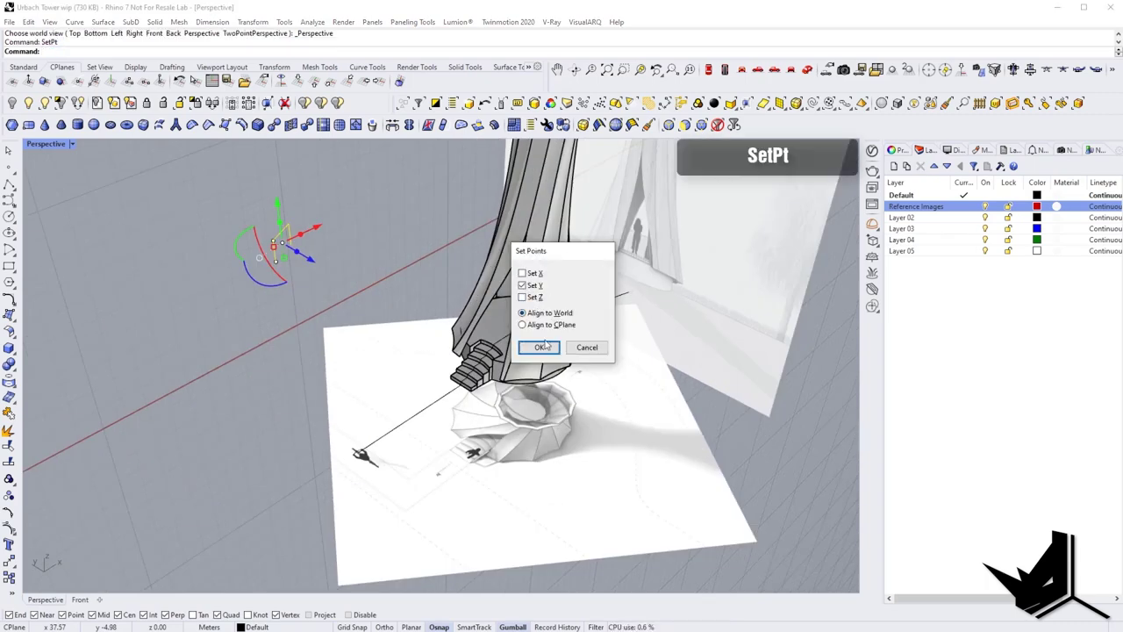
pyautogui.click(546, 345)
pyautogui.scroll(5, 476, 386)
pyautogui.click(470, 400)
pyautogui.moveTo(501, 377); pyautogui.dragTo(424, 381, button='right')
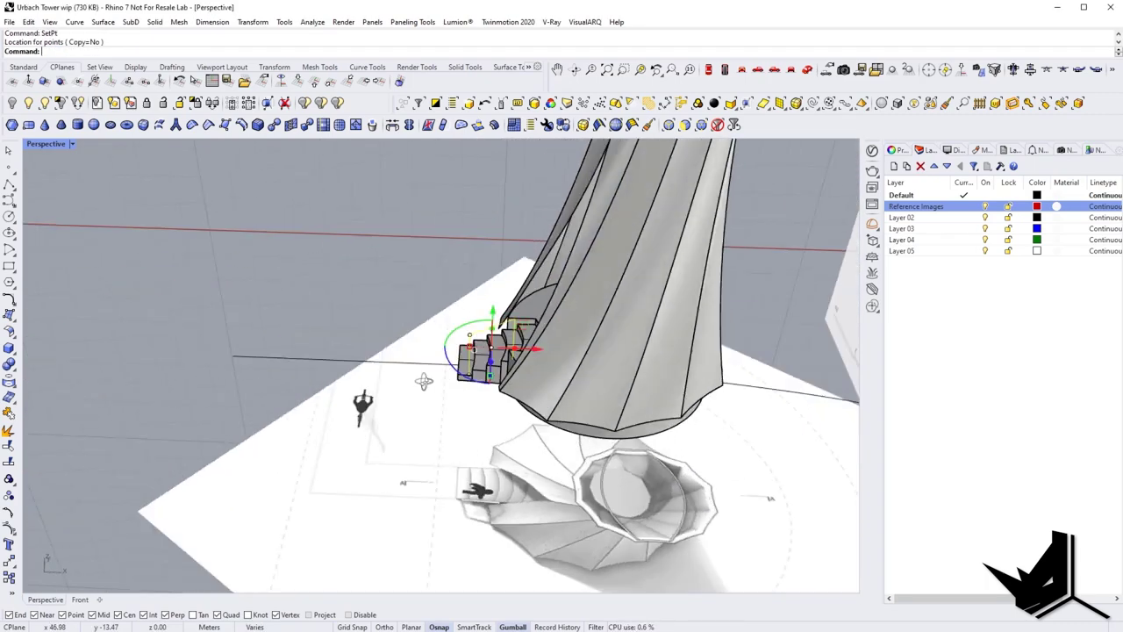
# Duplicate the bottom edge along the stair's railing side and select the resulting curve.
pyautogui.scroll(6, 489, 344)
pyautogui.moveTo(489, 344); pyautogui.dragTo(482, 358, button='right')
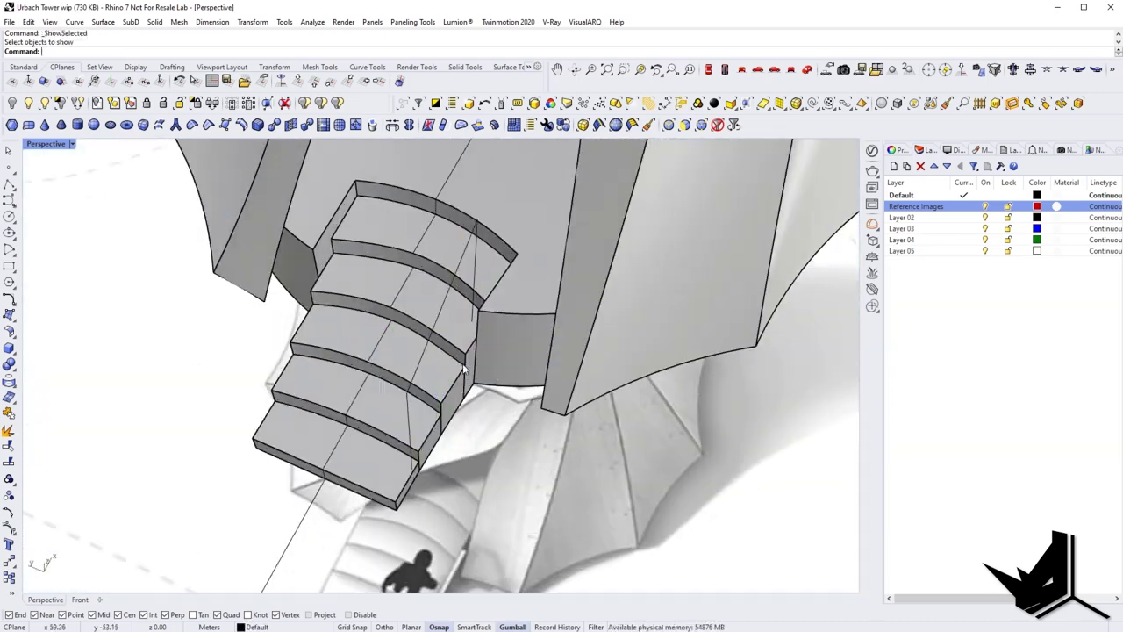
pyautogui.moveTo(546, 252); pyautogui.dragTo(524, 268, button='right')
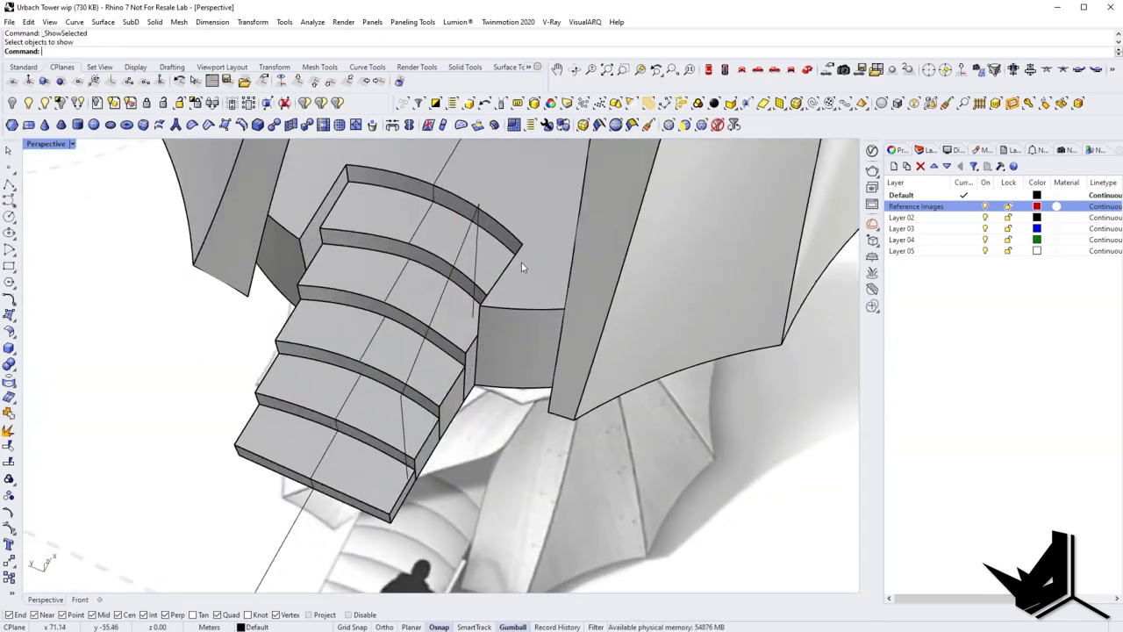
pyautogui.click(709, 69)
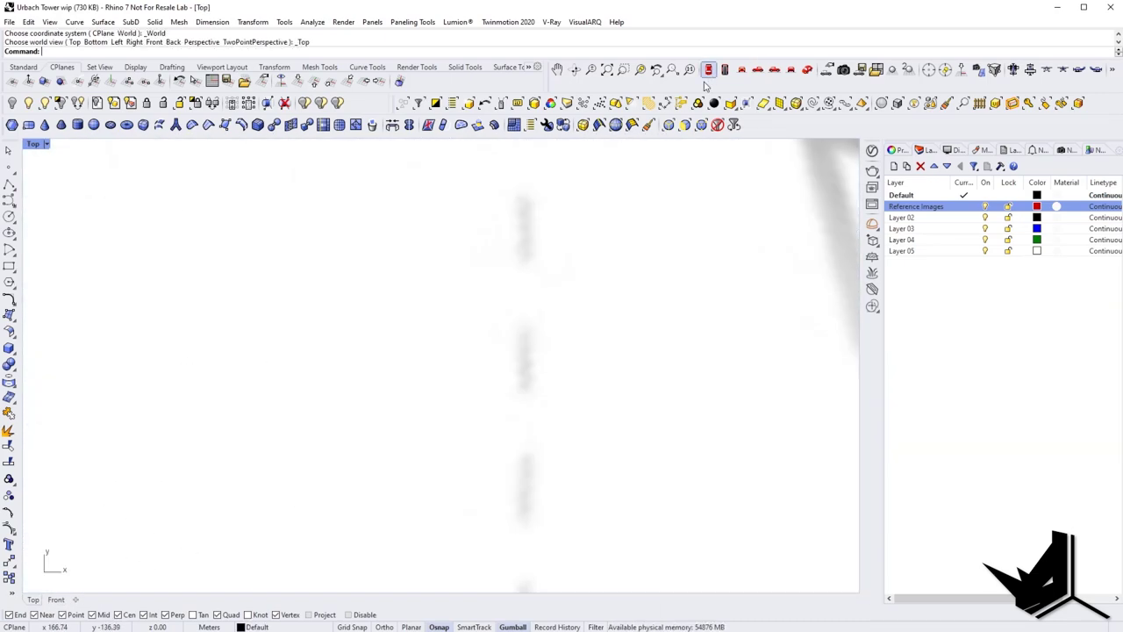
pyautogui.click(332, 338)
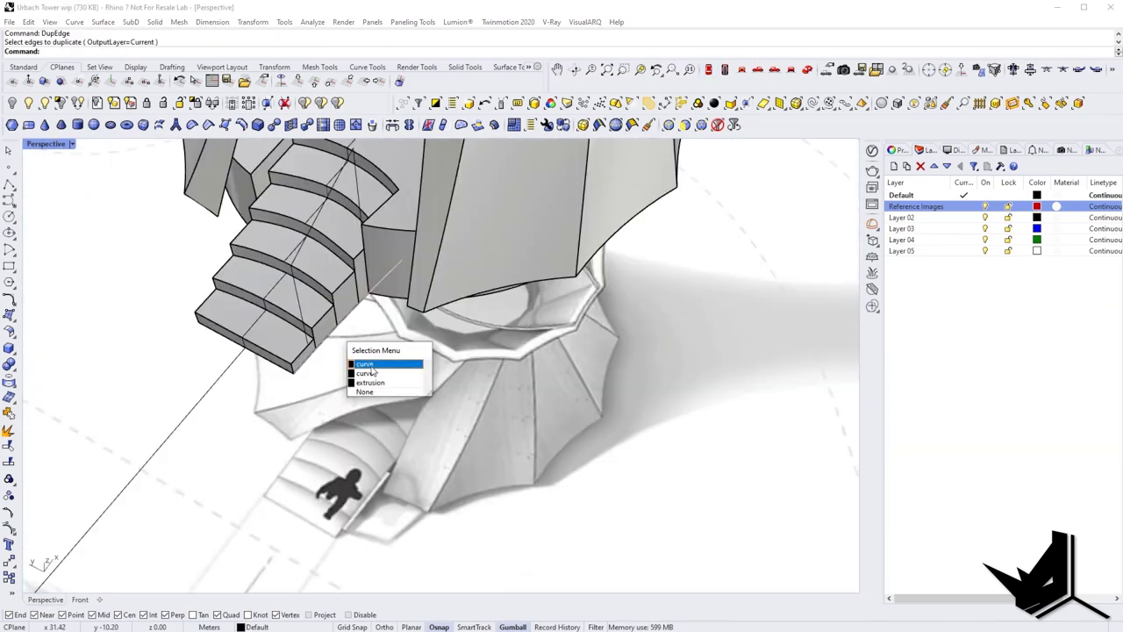
pyautogui.click(372, 368)
pyautogui.moveTo(372, 370); pyautogui.dragTo(417, 386, button='right')
pyautogui.scroll(-5, 491, 421)
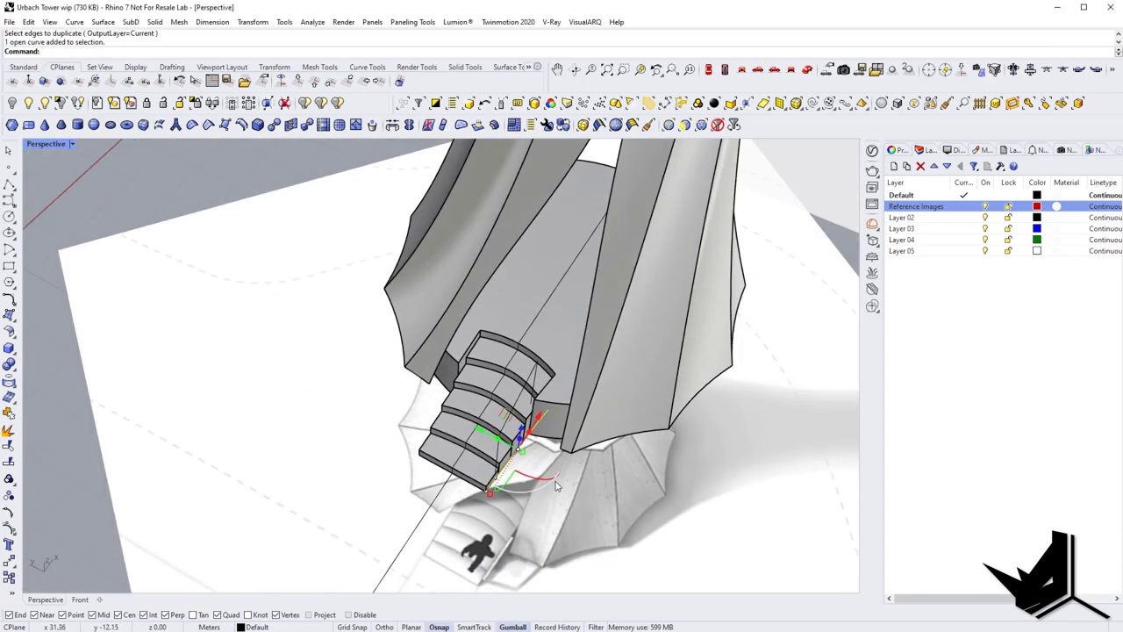
# Extrude the duplicated stair edge curve vertically into a surface that rises above the railing lines.
pyautogui.moveTo(509, 412); pyautogui.dragTo(553, 390, button='right')
pyautogui.scroll(3, 553, 389)
pyautogui.write('EC')
pyautogui.press('Return')
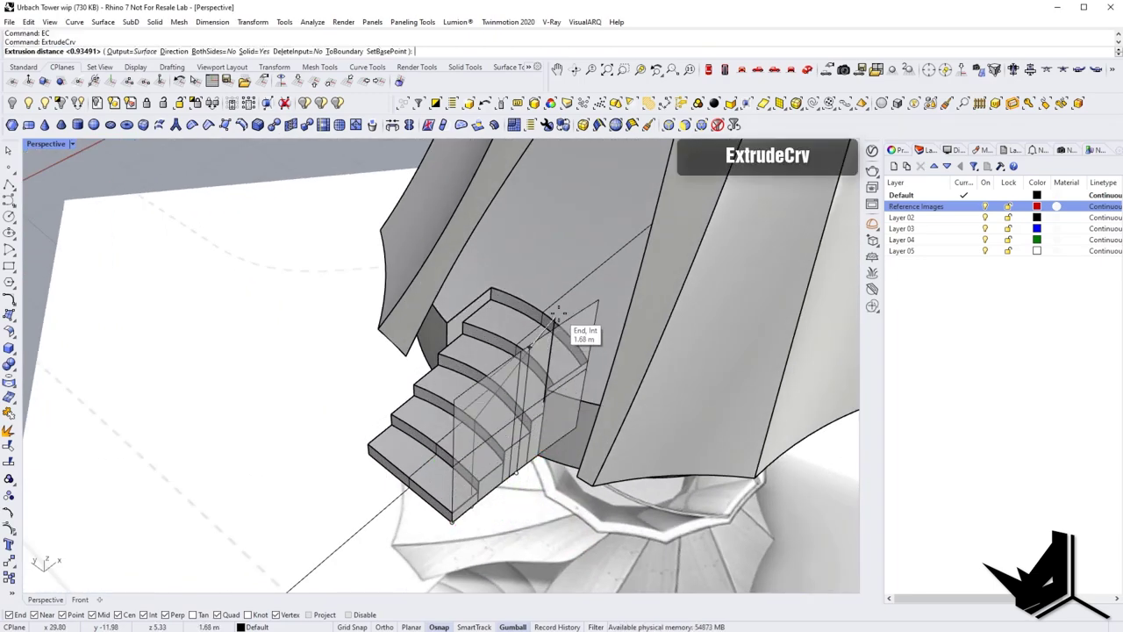
pyautogui.click(544, 276)
# Select the vertical surface together with the railing post and rail lines and isolate them.
pyautogui.moveTo(544, 286); pyautogui.dragTo(588, 340, button='right')
pyautogui.moveTo(588, 341); pyautogui.dragTo(612, 342, button='right')
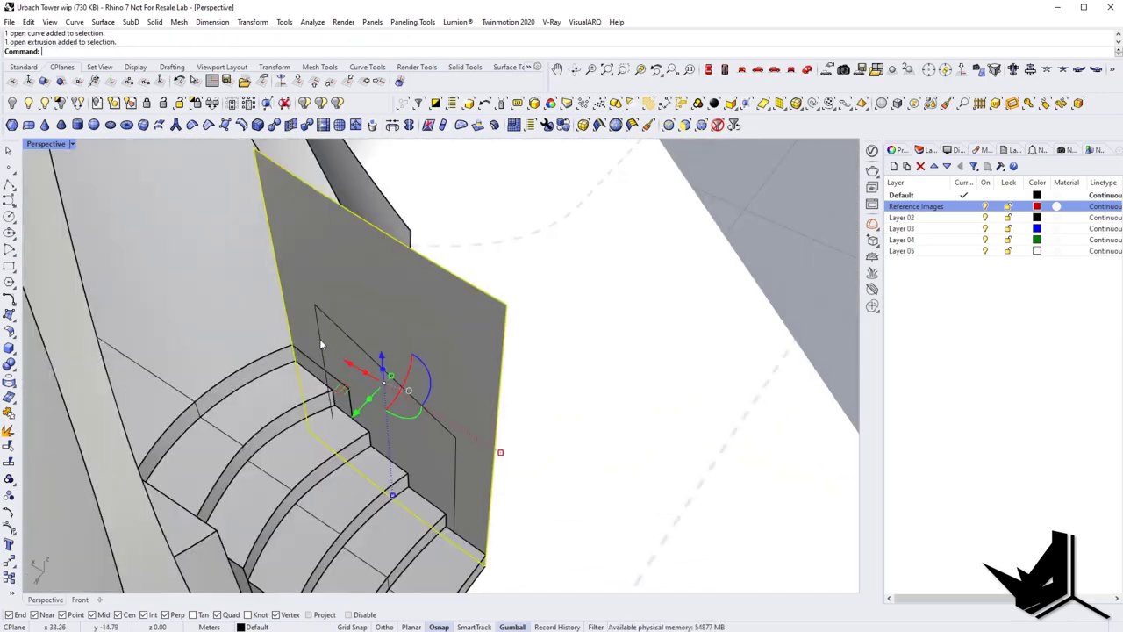
pyautogui.keyDown('shift'); pyautogui.click(320, 338); pyautogui.keyUp('shift')
pyautogui.keyDown('shift'); pyautogui.click(362, 350); pyautogui.keyUp('shift')
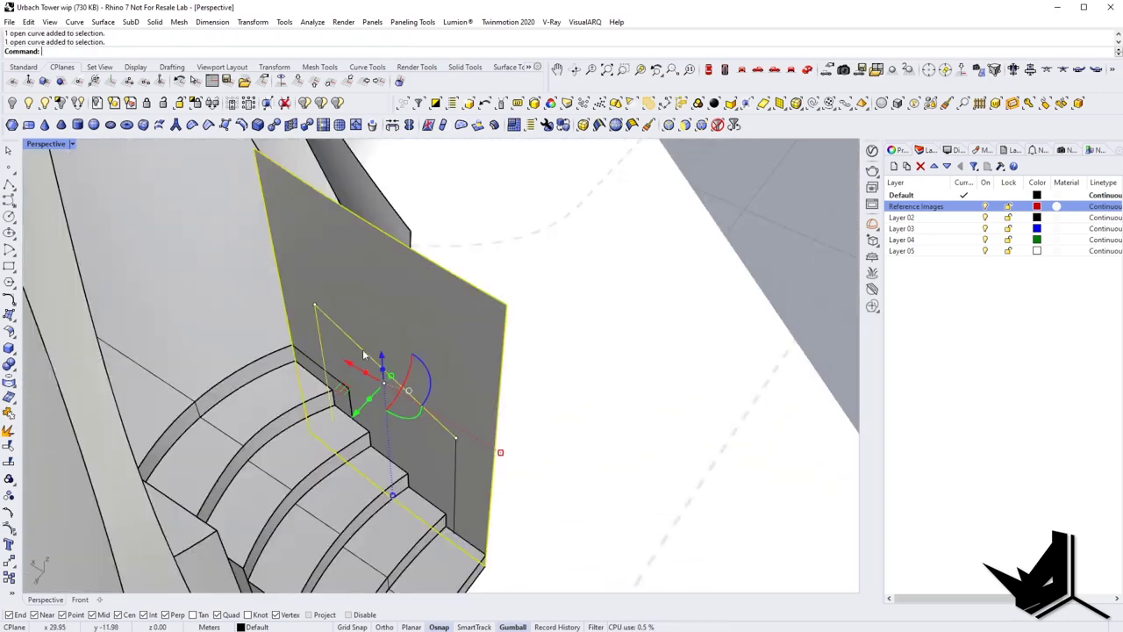
pyautogui.click(75, 106)
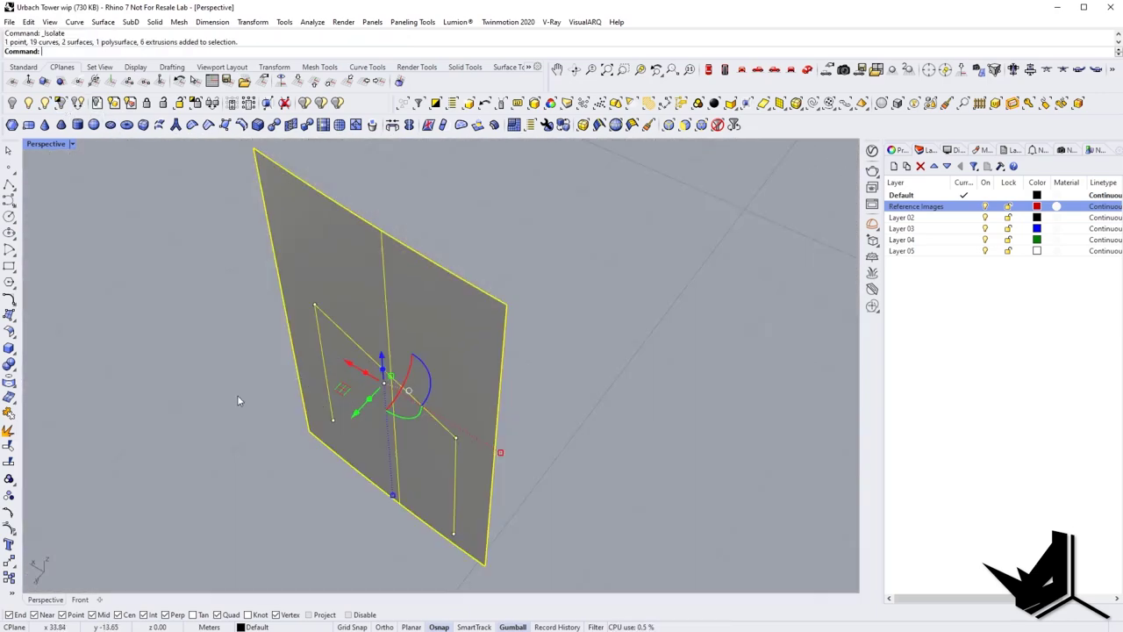
pyautogui.click(236, 395)
# Copy the sloping rail line about 0.03 m vertically and one railing post slightly sideways to give the frame a profile width.
pyautogui.scroll(-6, 237, 395)
pyautogui.moveTo(237, 395); pyautogui.dragTo(296, 394, button='right')
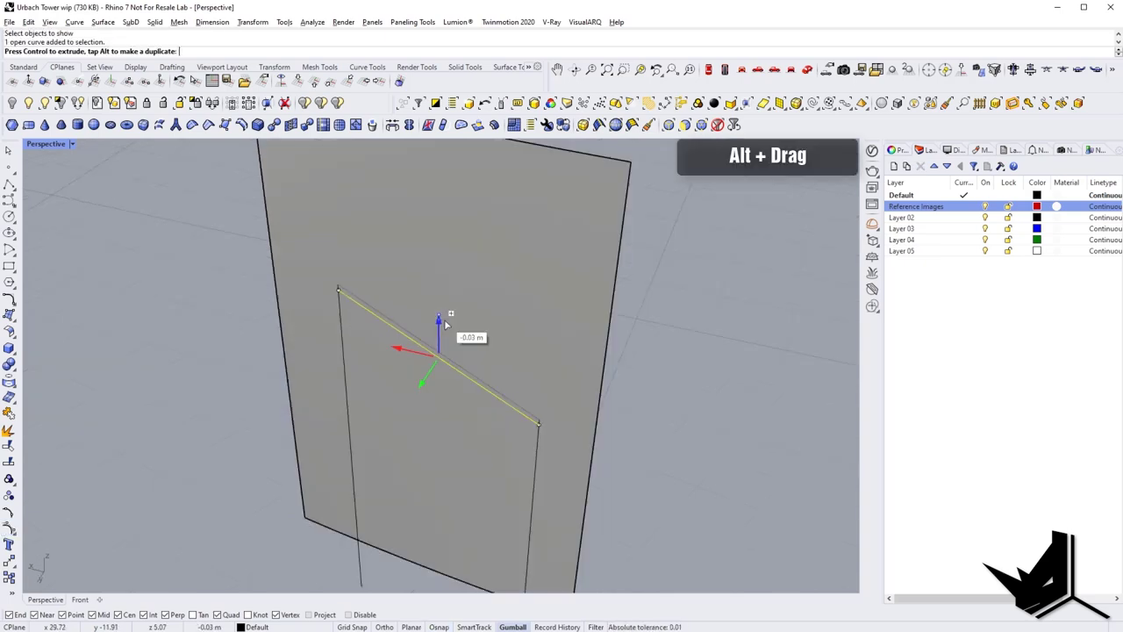
pyautogui.keyDown('alt'); pyautogui.moveTo(441, 344); pyautogui.dragTo(428, 381); pyautogui.keyUp('alt')
pyautogui.click(377, 511)
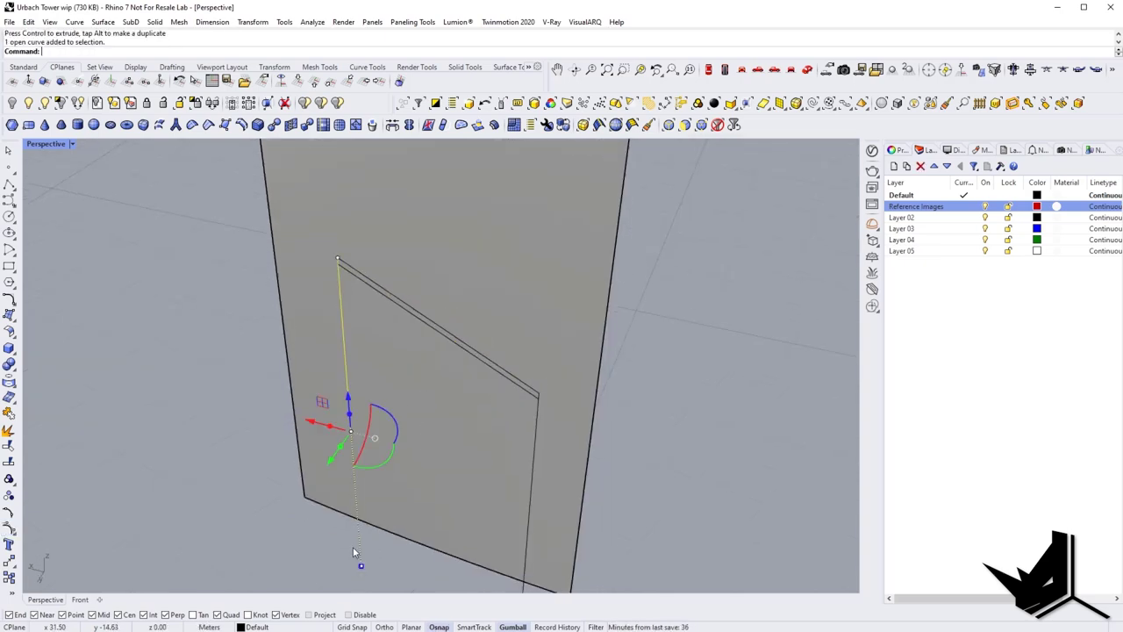
pyautogui.moveTo(353, 549); pyautogui.dragTo(390, 556, button='right')
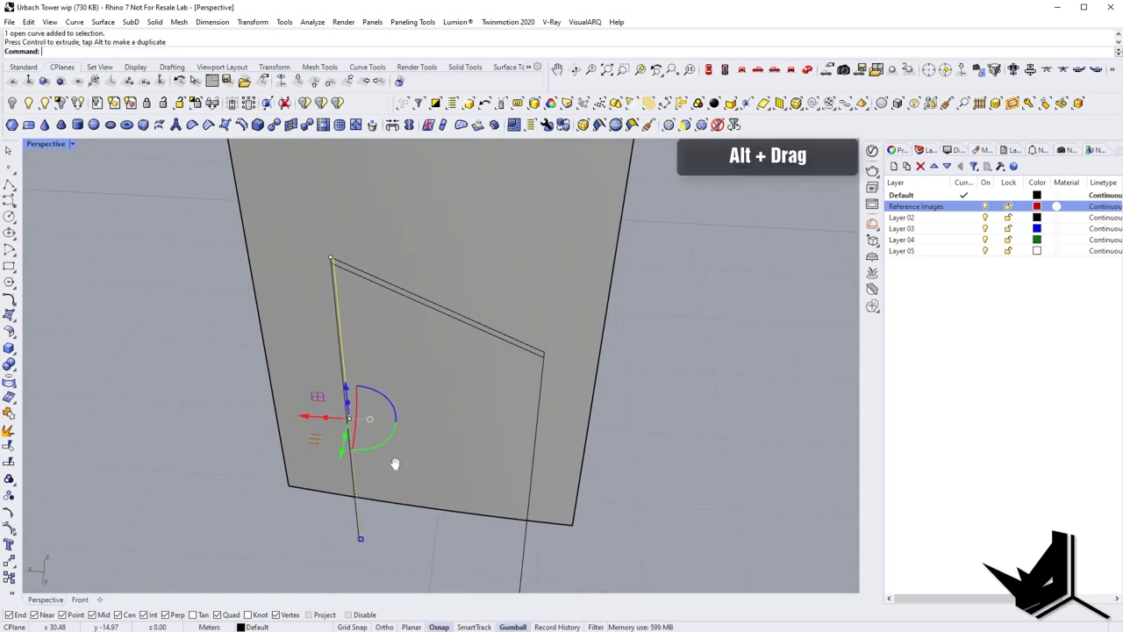
pyautogui.keyDown('alt'); pyautogui.moveTo(394, 459); pyautogui.dragTo(504, 543); pyautogui.keyUp('alt')
# Copy the other railing post by the same small offset, using the ends of the doubled post lines as reference points.
pyautogui.write('C')
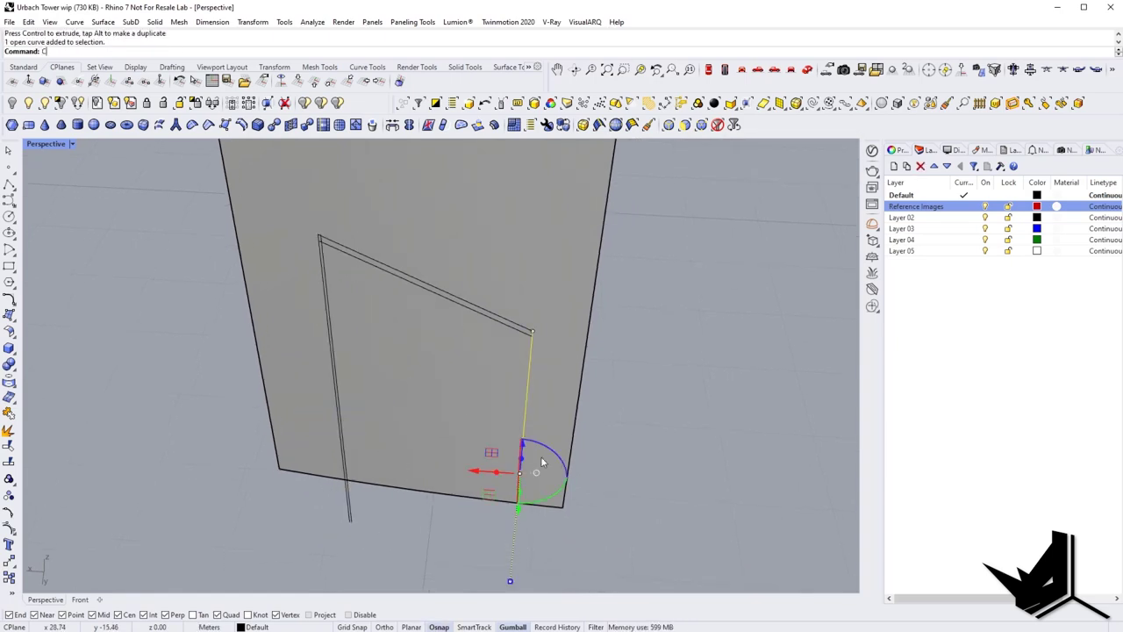
pyautogui.press('Return')
pyautogui.scroll(2, 325, 521)
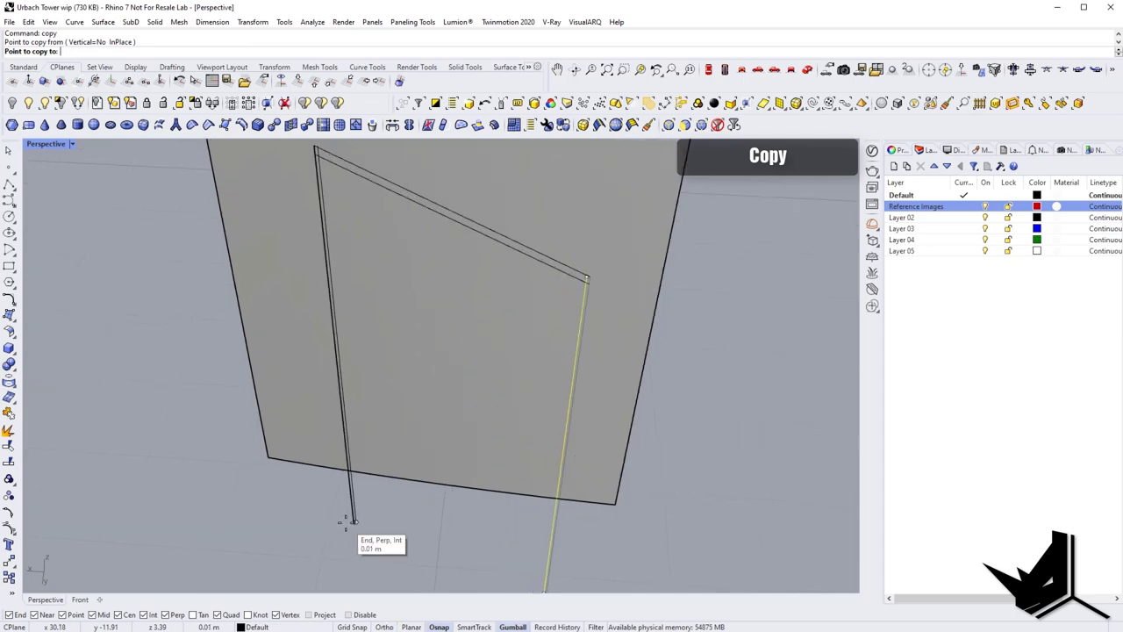
pyautogui.click(354, 522)
pyautogui.press('Return')
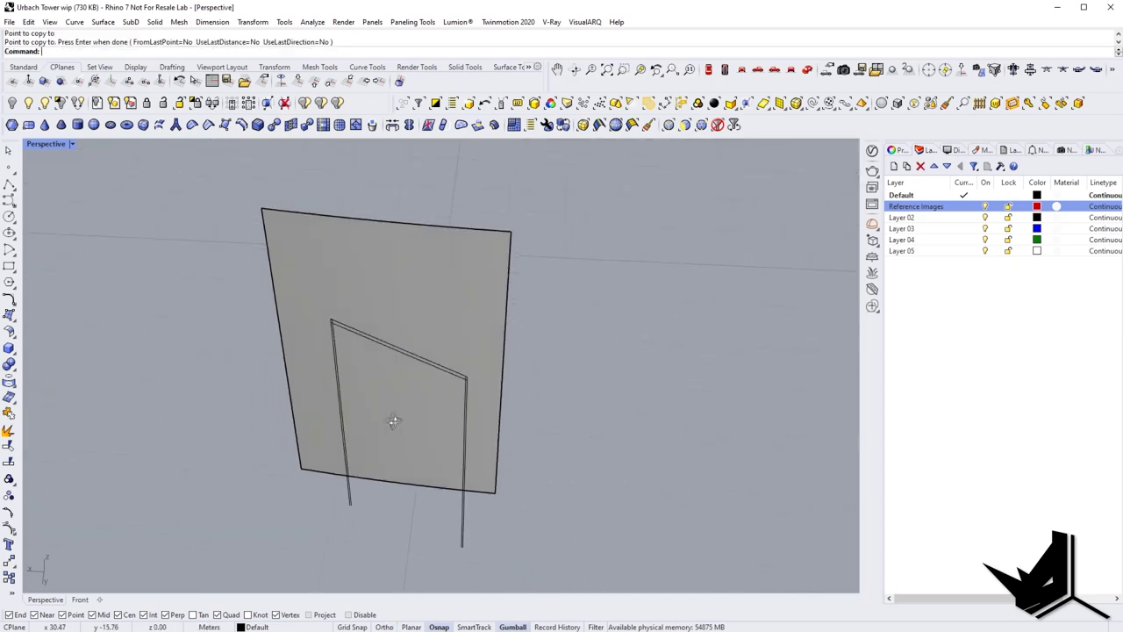
pyautogui.scroll(3, 417, 412)
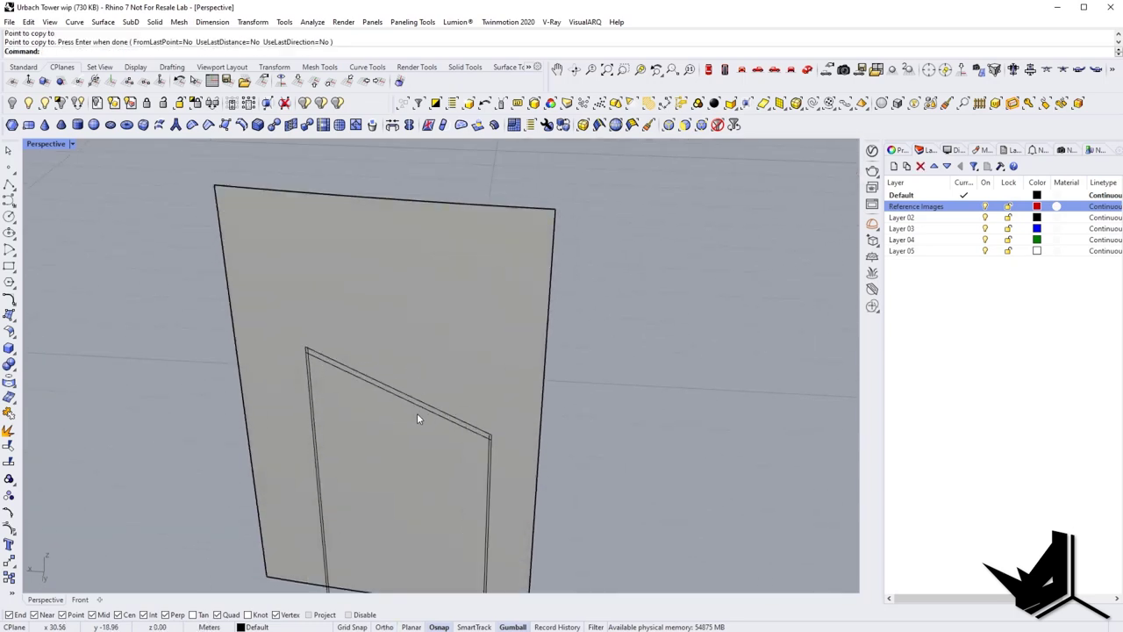
# Trim the overlapping ends of the doubled rail and post lines at the railing's corners.
pyautogui.scroll(-4, 420, 464)
pyautogui.hotkey('ctrl', 'z')
pyautogui.press('Return')
pyautogui.moveTo(513, 439); pyautogui.dragTo(290, 282)
pyautogui.press('Return')
pyautogui.scroll(8, 382, 328)
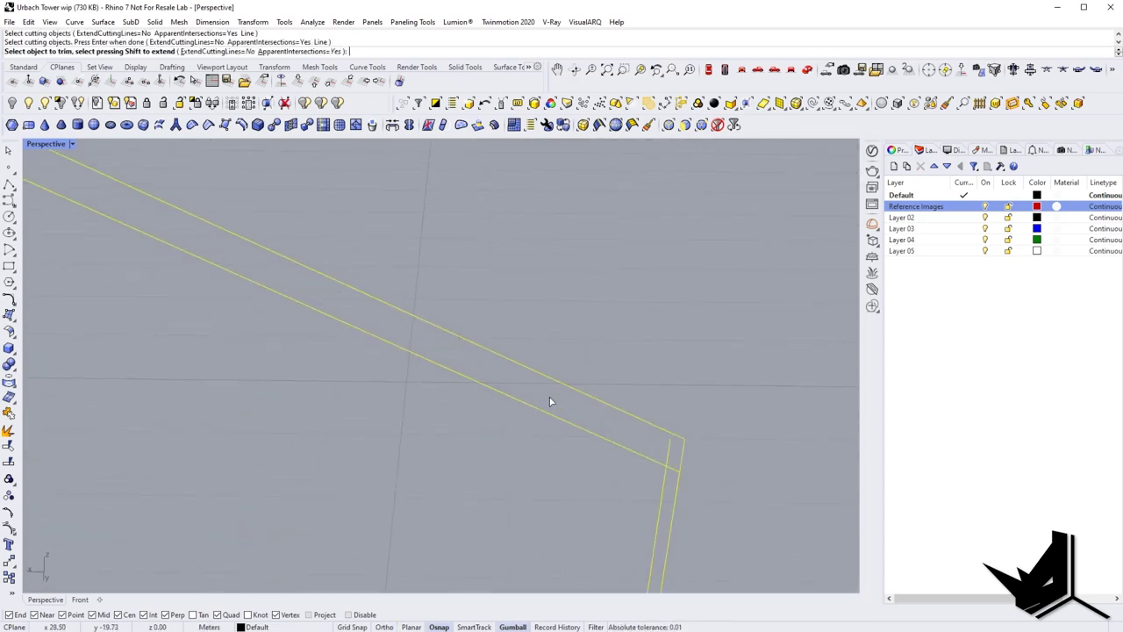
pyautogui.click(664, 447)
pyautogui.click(670, 472)
pyautogui.hotkey('ctrl', 'z')
pyautogui.click(674, 468)
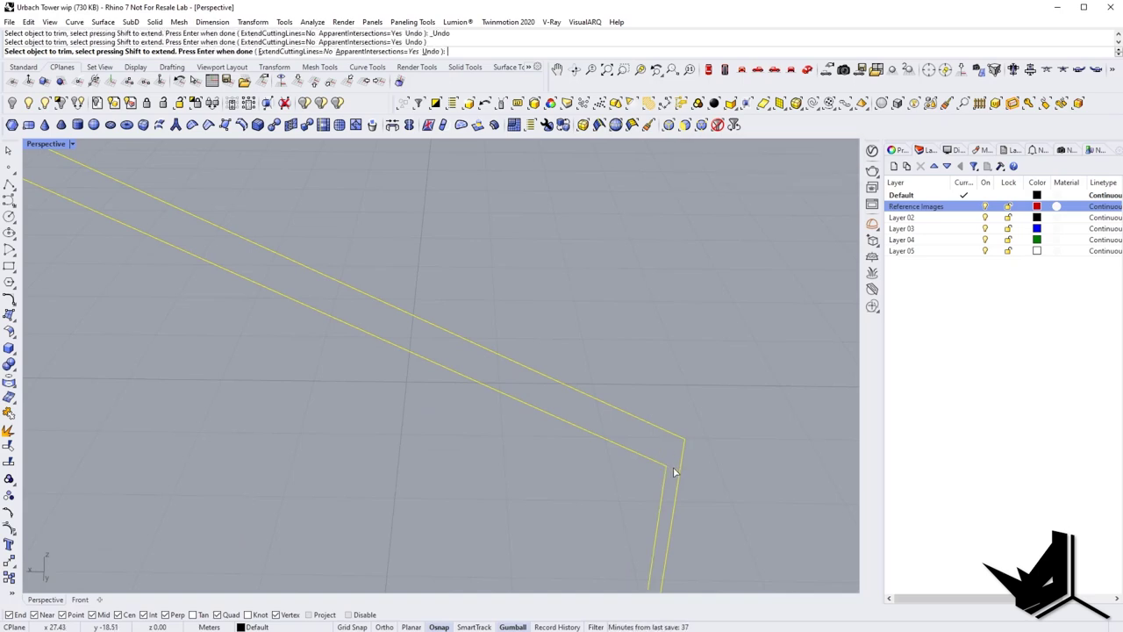
pyautogui.scroll(-8, 674, 469)
# Select the outer and inner railing outlines and extrude them sideways through the vertical surface as cutters.
pyautogui.moveTo(163, 207); pyautogui.dragTo(547, 564)
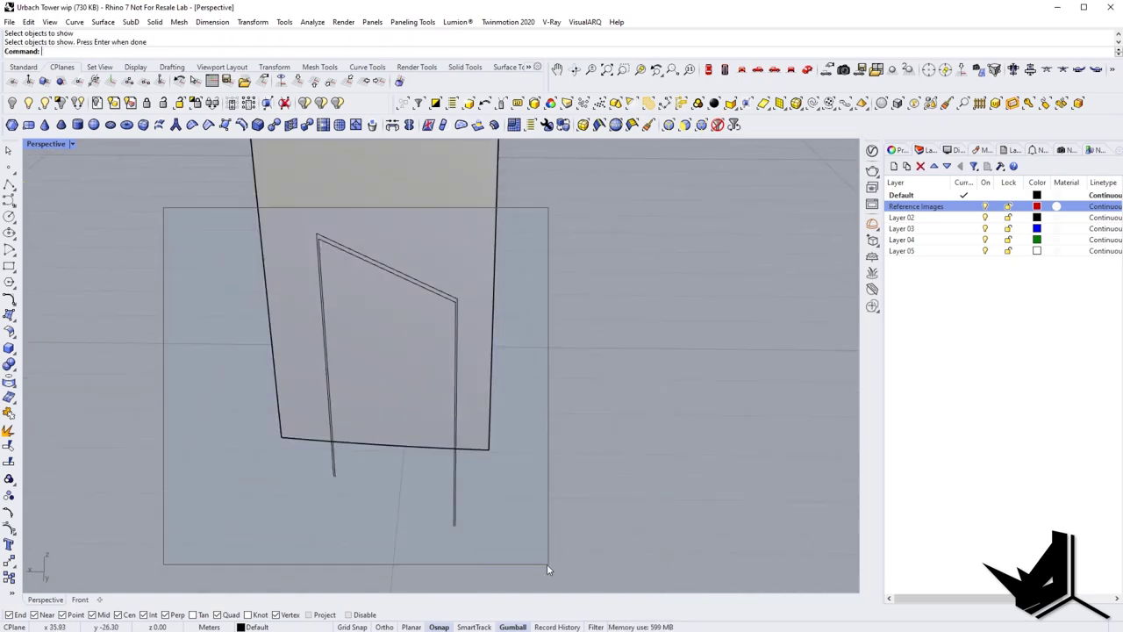
pyautogui.moveTo(548, 564); pyautogui.dragTo(494, 551, button='right')
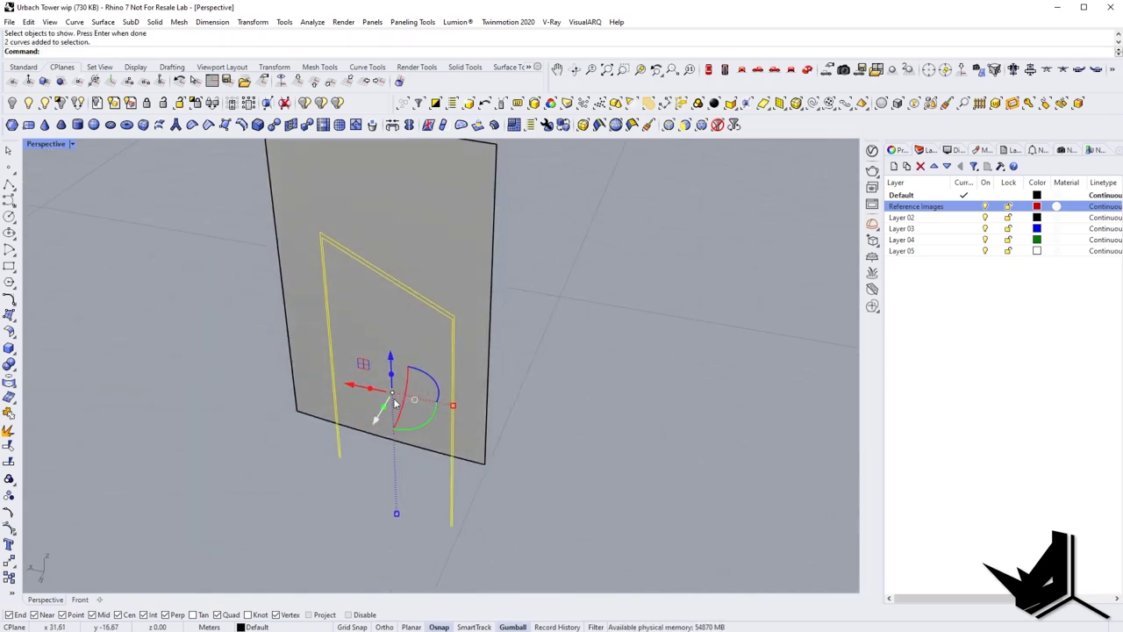
pyautogui.moveTo(386, 408); pyautogui.dragTo(419, 350)
pyautogui.click(539, 389)
pyautogui.moveTo(539, 389)
pyautogui.mouseDown(button='right')
pyautogui.moveTo(431, 391)
pyautogui.moveTo(532, 403)
pyautogui.mouseUp(button='right')
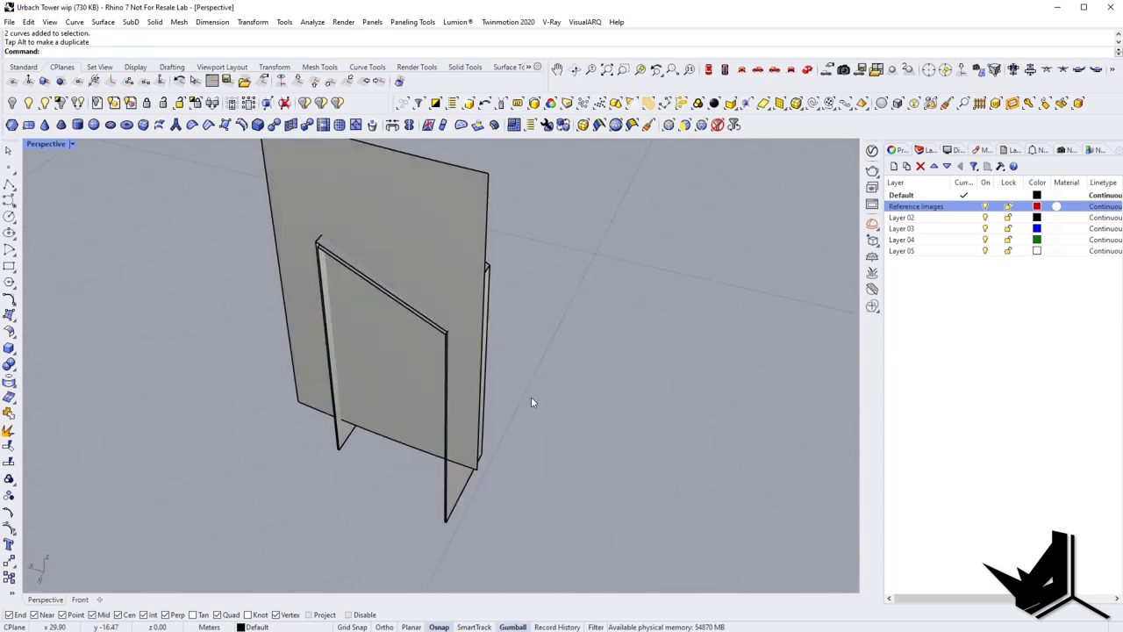
# Split the vertical surface with the extruded outlines and delete everything except the thin railing frame.
pyautogui.write('Split')
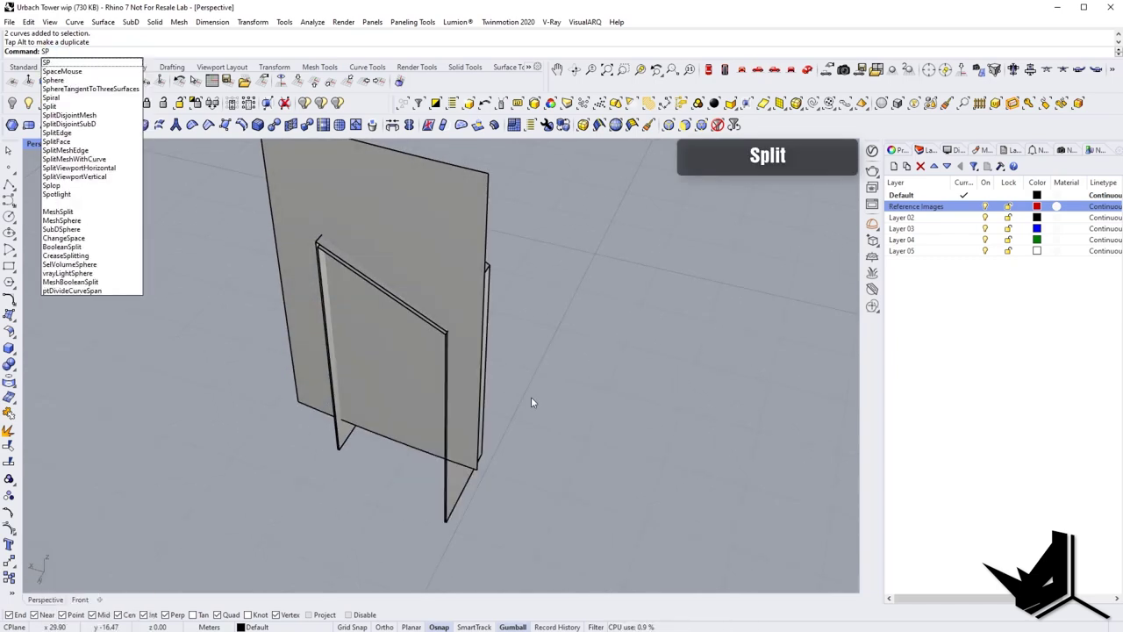
pyautogui.press('Return')
pyautogui.click(480, 274)
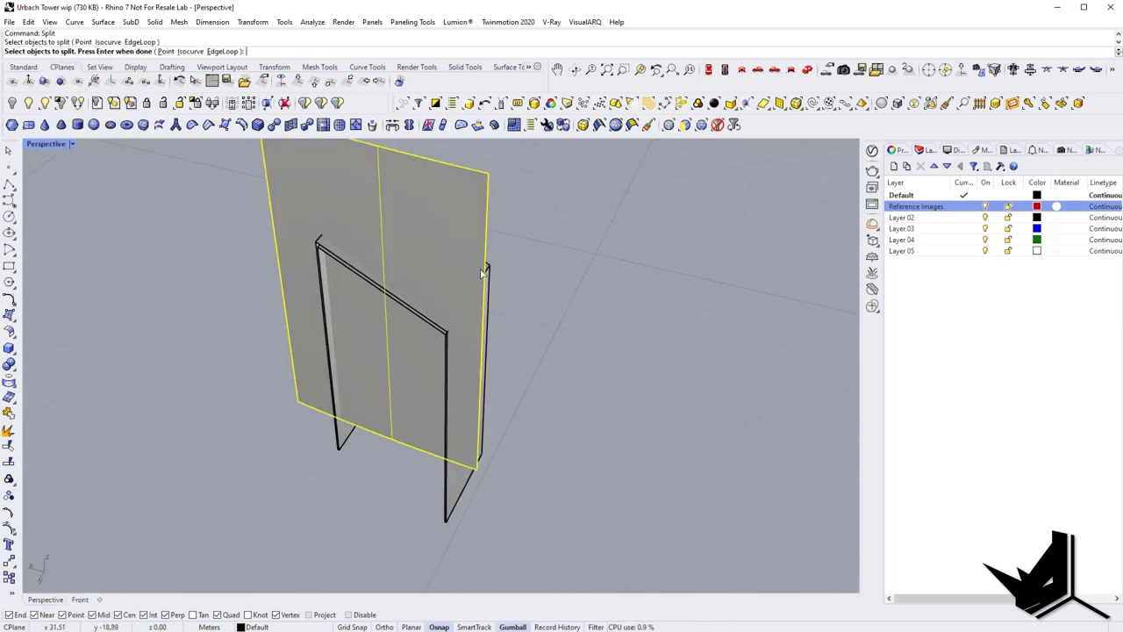
pyautogui.press('Return')
pyautogui.click(465, 491)
pyautogui.press('Return')
pyautogui.click(439, 202)
pyautogui.press('Delete')
pyautogui.moveTo(439, 202); pyautogui.dragTo(442, 260, button='right')
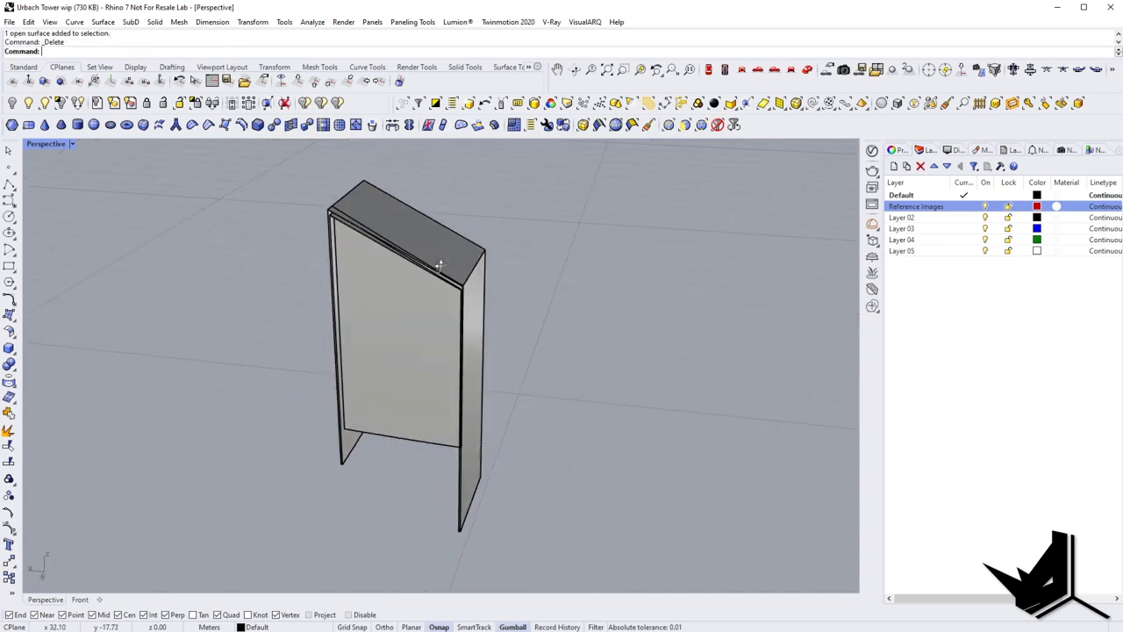
pyautogui.moveTo(271, 215); pyautogui.dragTo(255, 248)
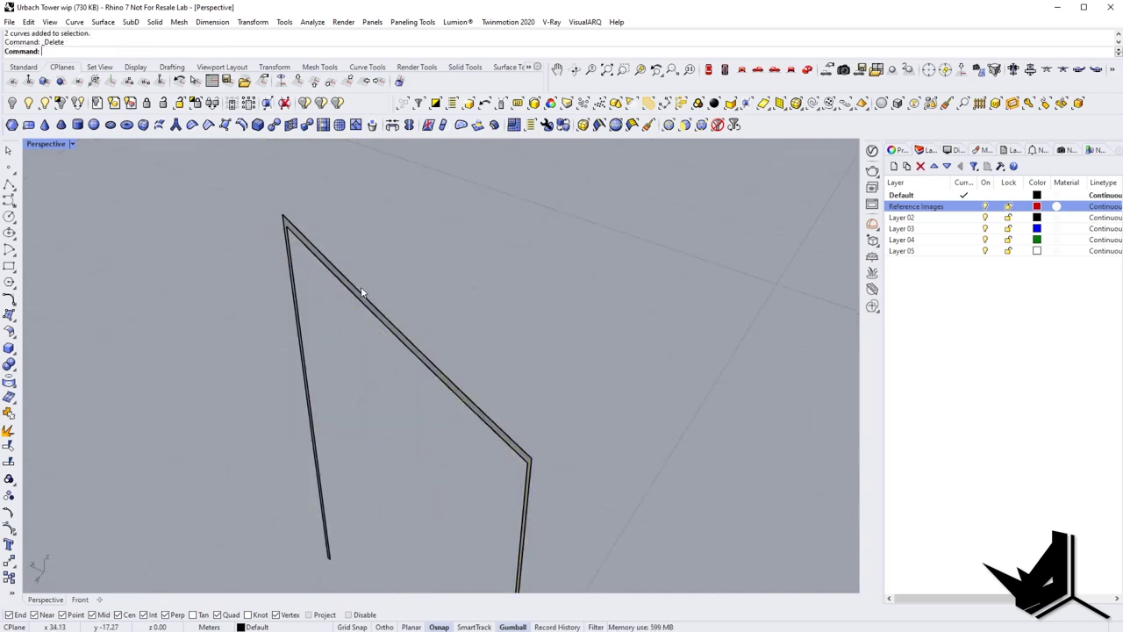
# Extrude the thin railing frame surface slightly sideways into a solid.
pyautogui.click(417, 346)
pyautogui.moveTo(426, 344); pyautogui.dragTo(401, 454, button='right')
pyautogui.moveTo(392, 453); pyautogui.dragTo(389, 457)
pyautogui.press('Escape')
pyautogui.scroll(-8, 389, 458)
pyautogui.moveTo(388, 457); pyautogui.dragTo(449, 391, button='right')
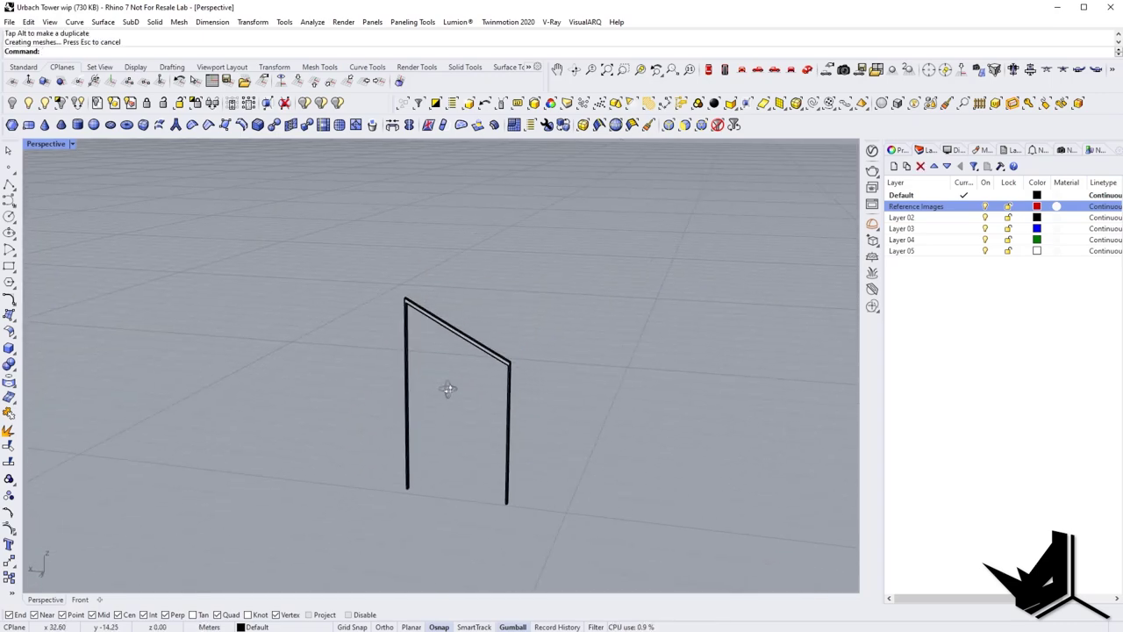
# Show all hidden objects, then BooleanSplit the front railing post with the bottom step and remove the piece inside the step.
pyautogui.hotkey('ctrl', 'alt', 'h')
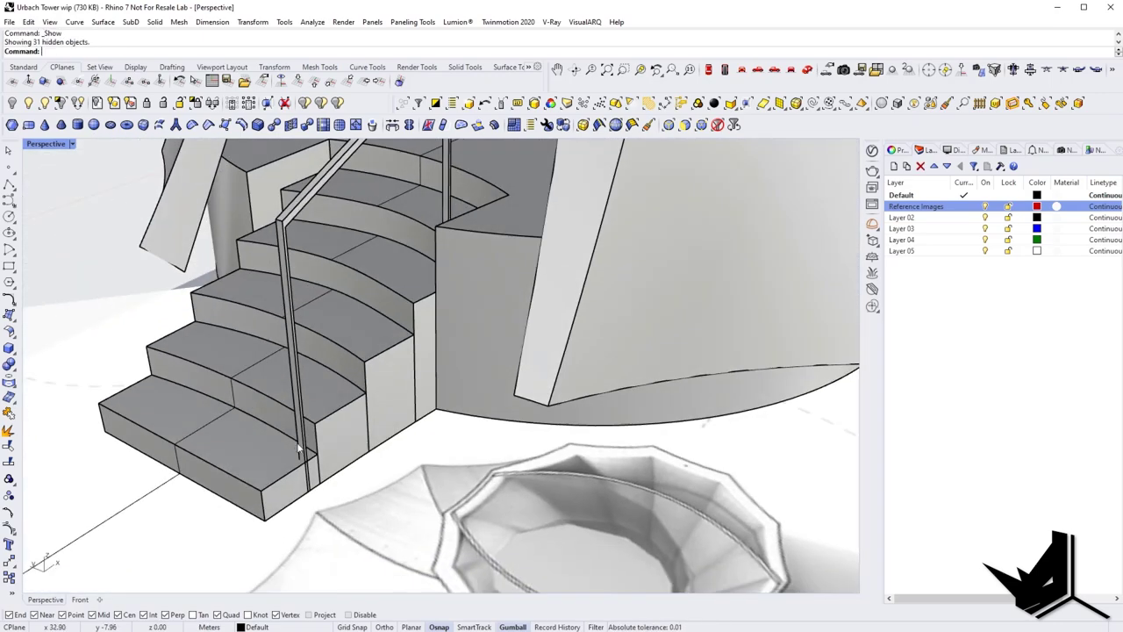
pyautogui.scroll(5, 300, 448)
pyautogui.scroll(-5, 316, 473)
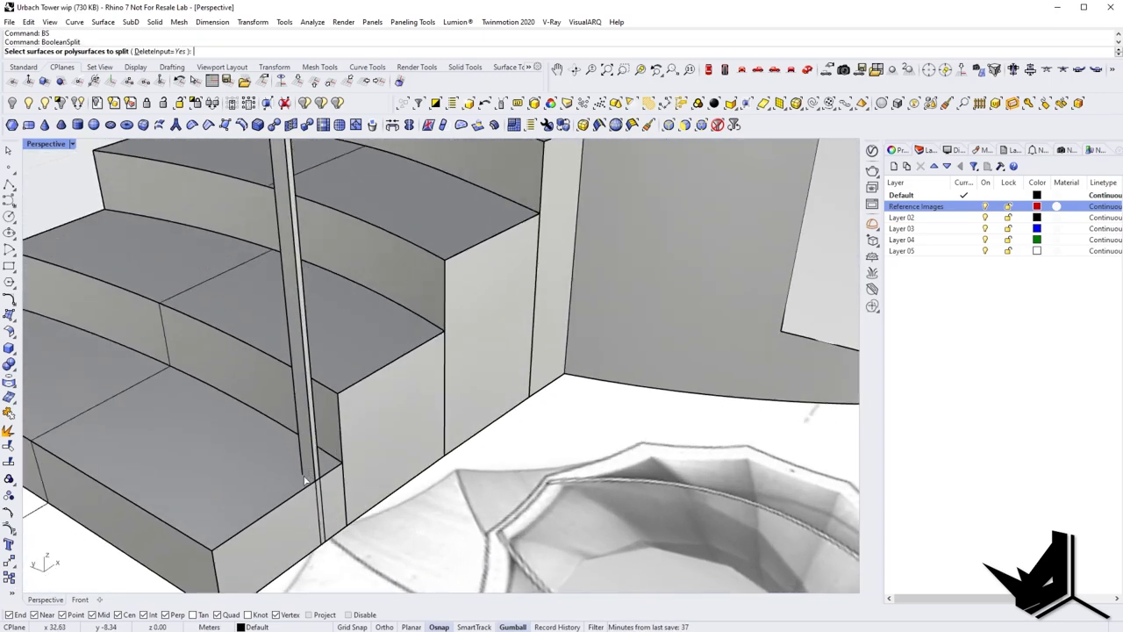
pyautogui.click(251, 471)
pyautogui.press('Escape')
pyautogui.write('B')
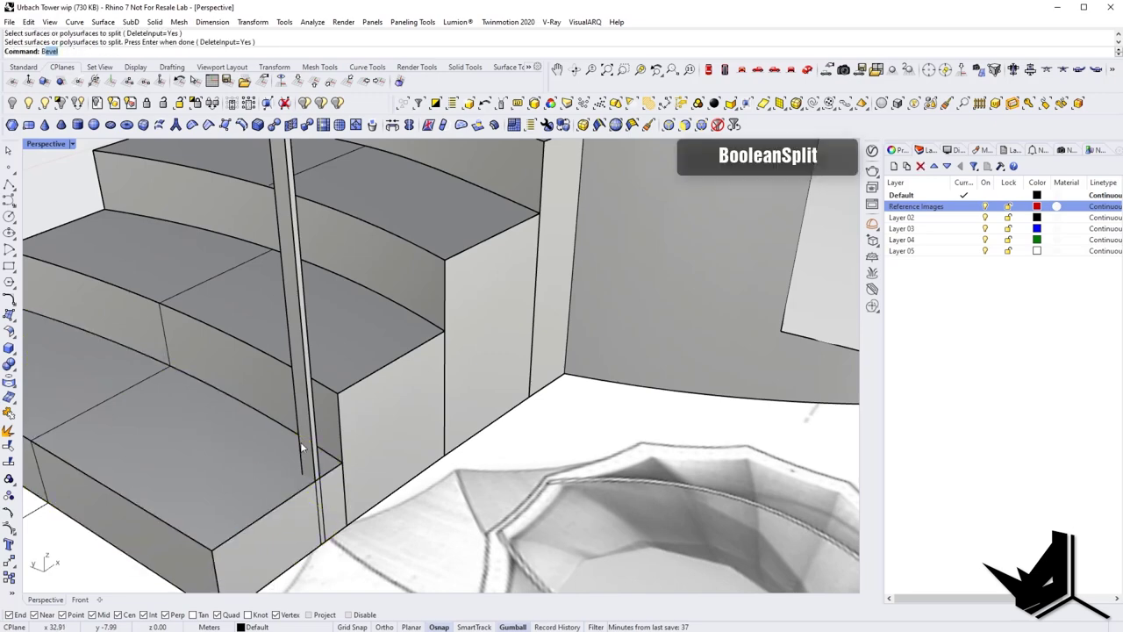
pyautogui.write('ooleanSplit')
pyautogui.press('Return')
pyautogui.click(301, 443)
pyautogui.press('Return')
pyautogui.click(253, 477)
pyautogui.press('Return')
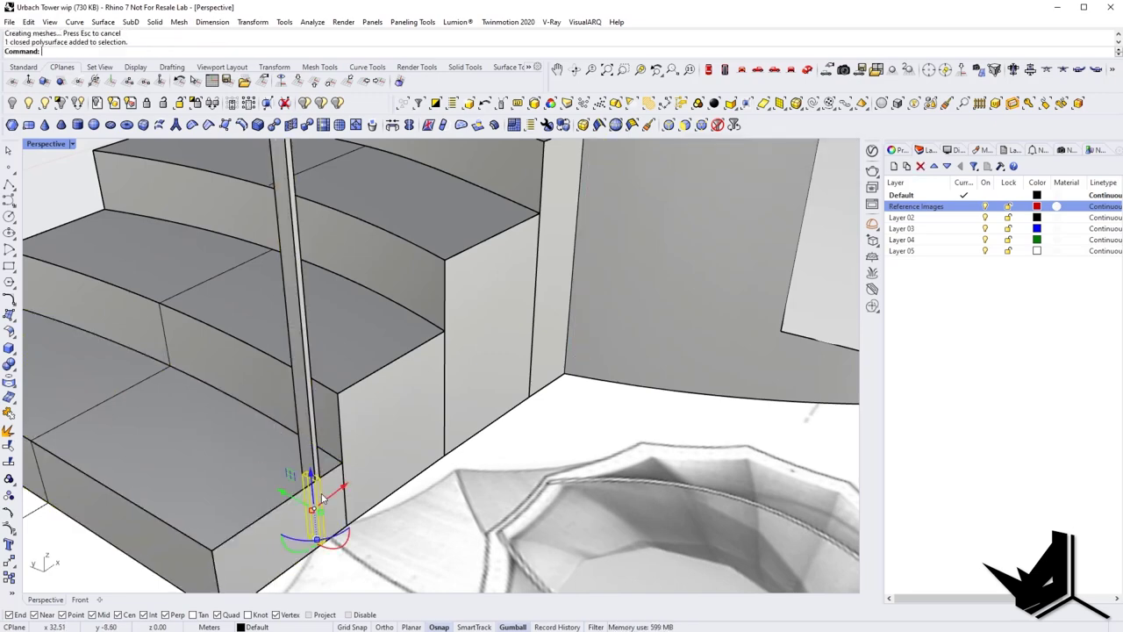
# Examine the ground line, base and rear opening railing in the upright reference images around the tower.
pyautogui.scroll(-12, 357, 503)
pyautogui.moveTo(377, 483); pyautogui.dragTo(453, 422, button='right')
pyautogui.scroll(10, 370, 313)
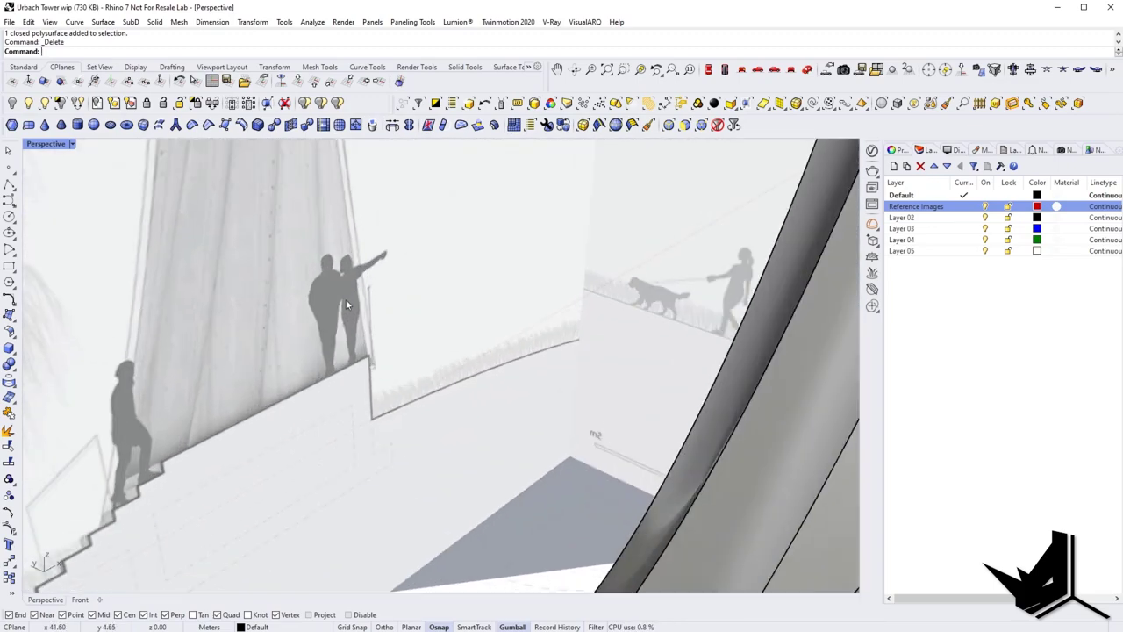
pyautogui.scroll(-17, 380, 351)
pyautogui.moveTo(380, 351); pyautogui.dragTo(630, 398, button='right')
pyautogui.scroll(18, 474, 311)
pyautogui.scroll(-4, 423, 286)
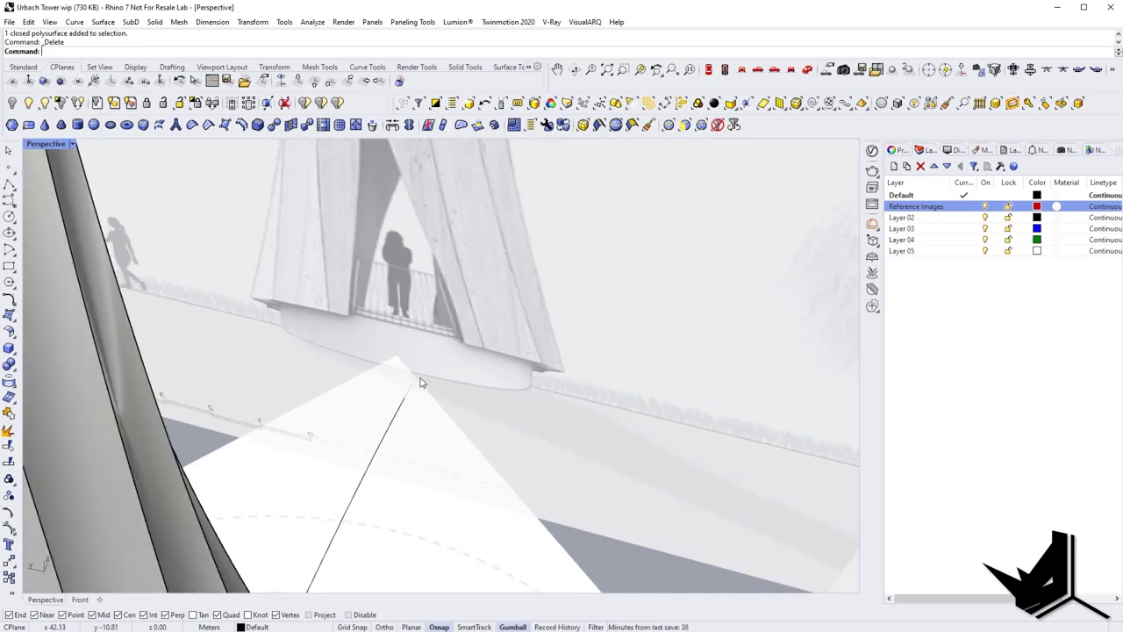
pyautogui.moveTo(421, 380); pyautogui.dragTo(308, 323, button='right')
pyautogui.scroll(5, 395, 272)
pyautogui.scroll(-4, 311, 303)
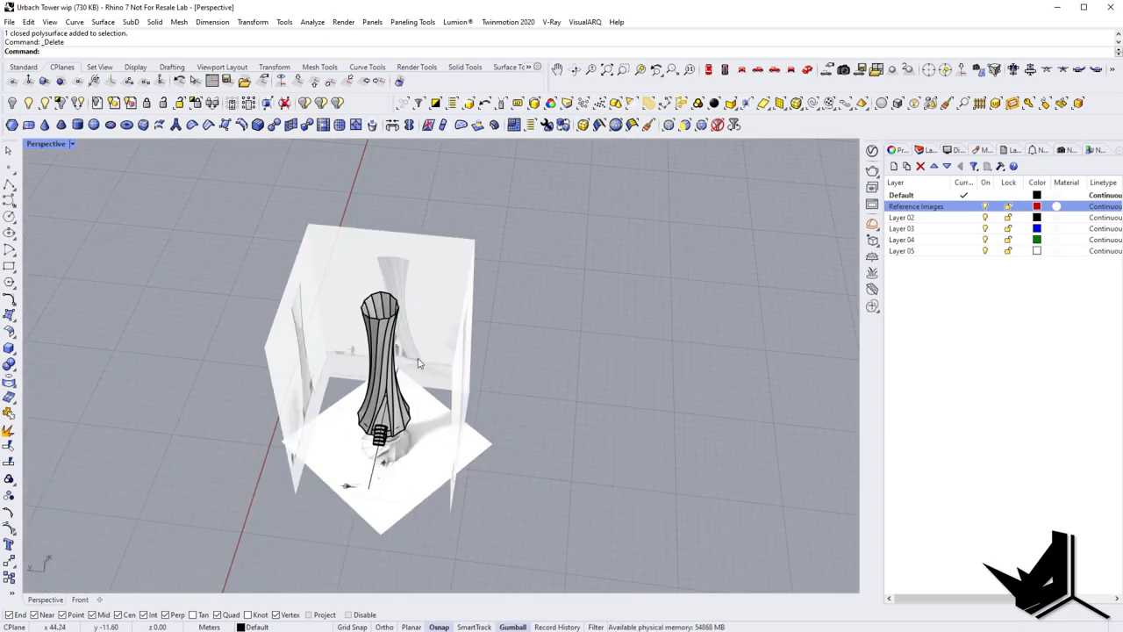
# Hide the reference image obstructing the view and duplicate the circular top edge of the tower's base with DupEdge.
pyautogui.moveTo(263, 369); pyautogui.dragTo(210, 401, button='right')
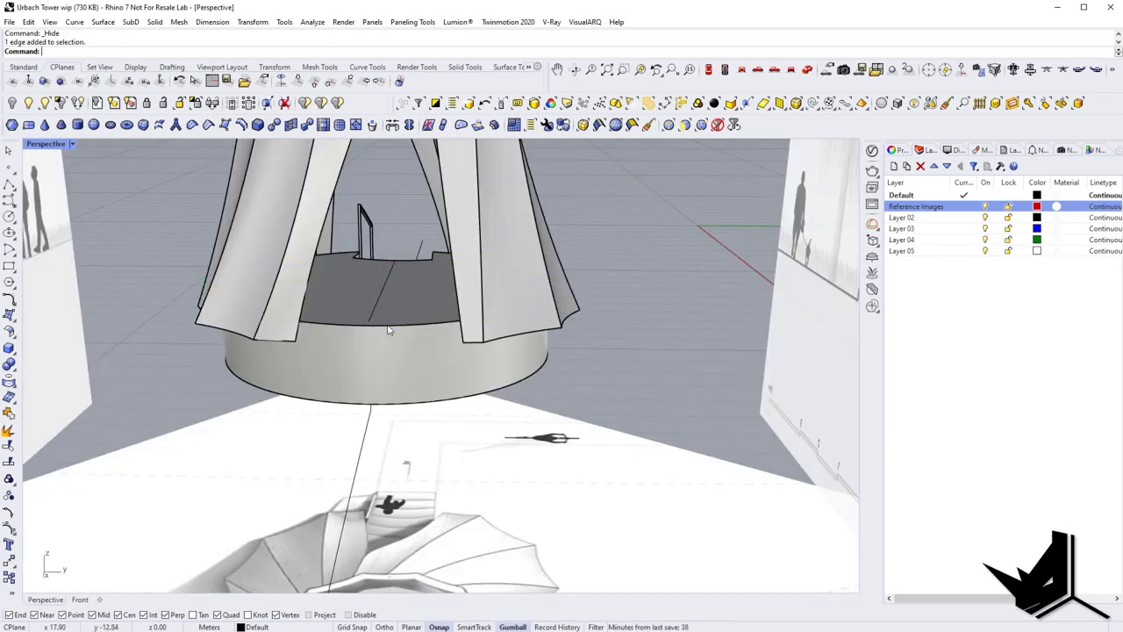
pyautogui.write('DupEdge')
pyautogui.press('Return')
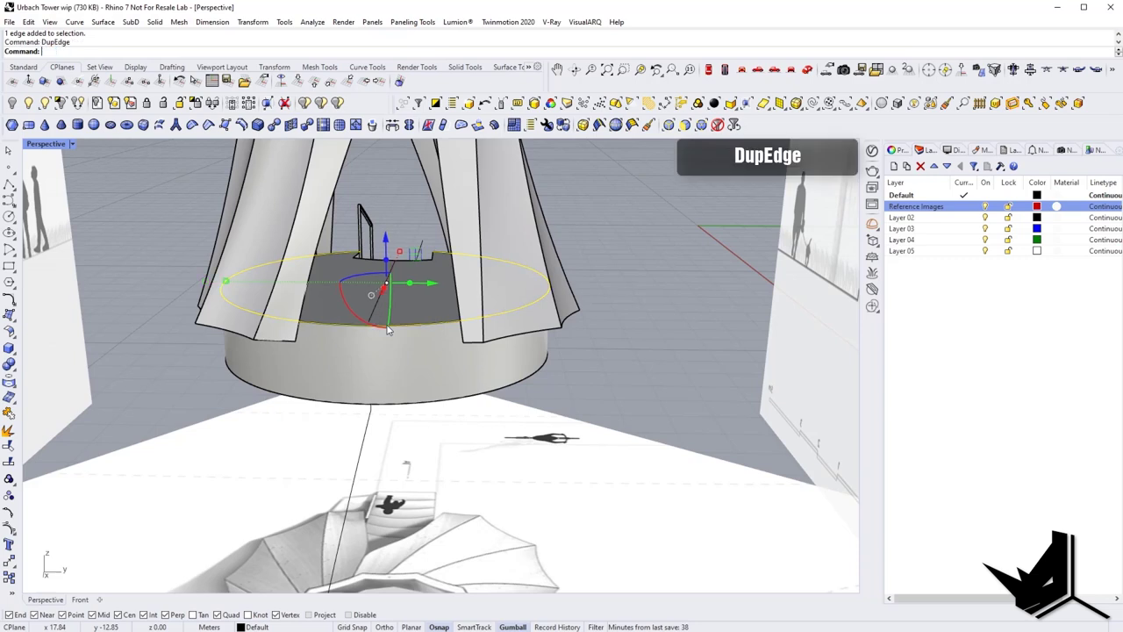
# Lower the duplicated base circle about 0.05 m and split it at points on both sides of the tower's rear opening.
pyautogui.scroll(3, 395, 281)
pyautogui.moveTo(391, 229); pyautogui.dragTo(391, 231)
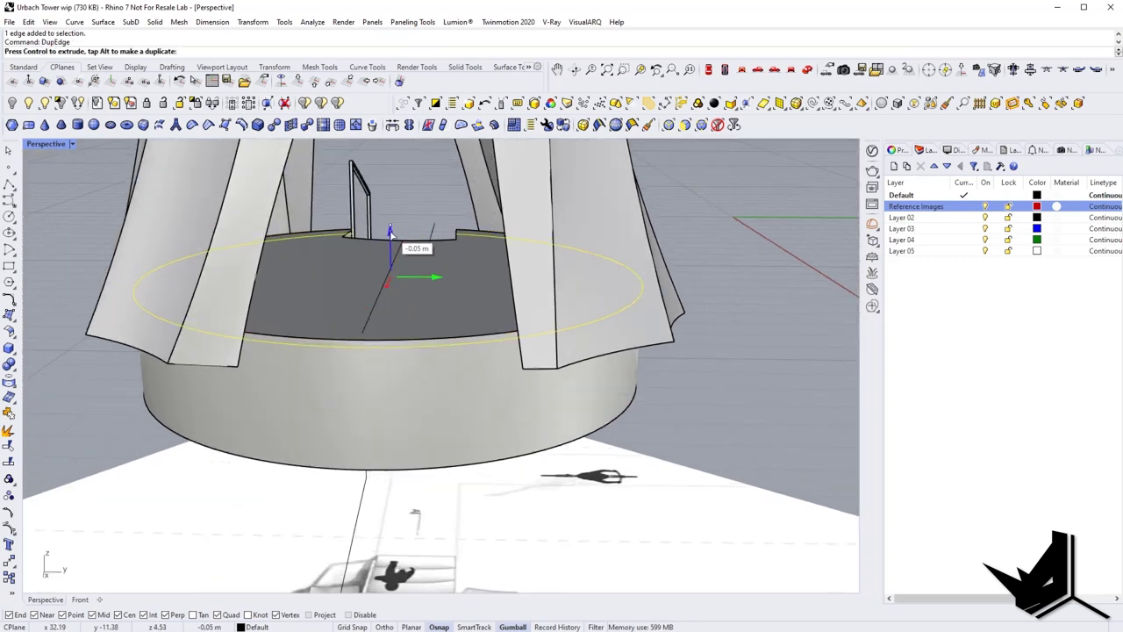
pyautogui.write('SP')
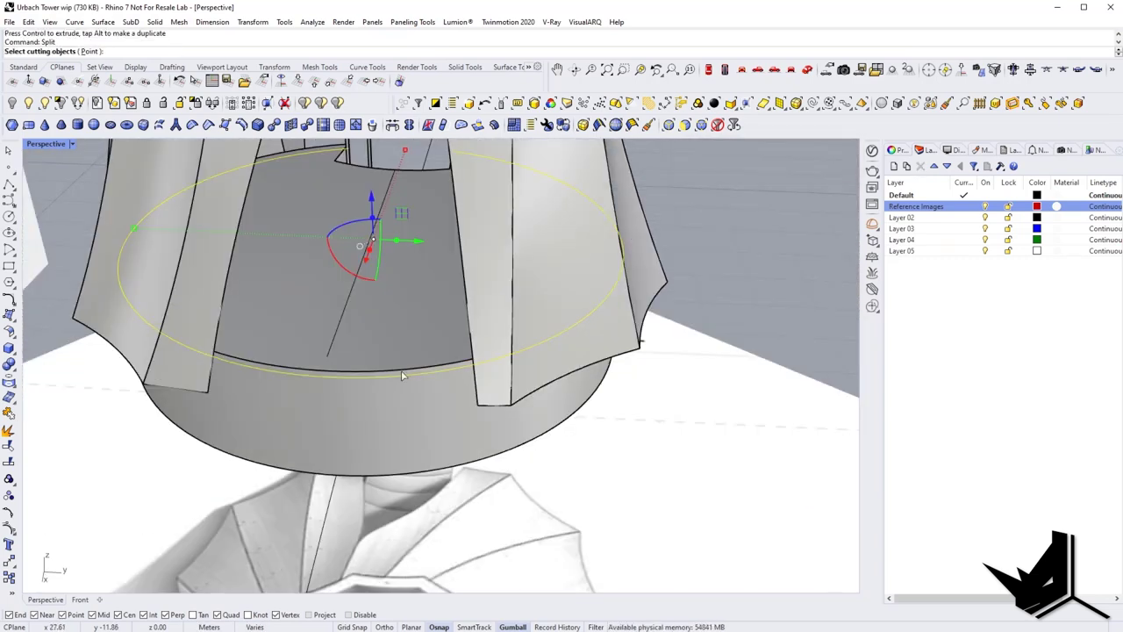
pyautogui.moveTo(230, 358); pyautogui.dragTo(312, 331, button='right')
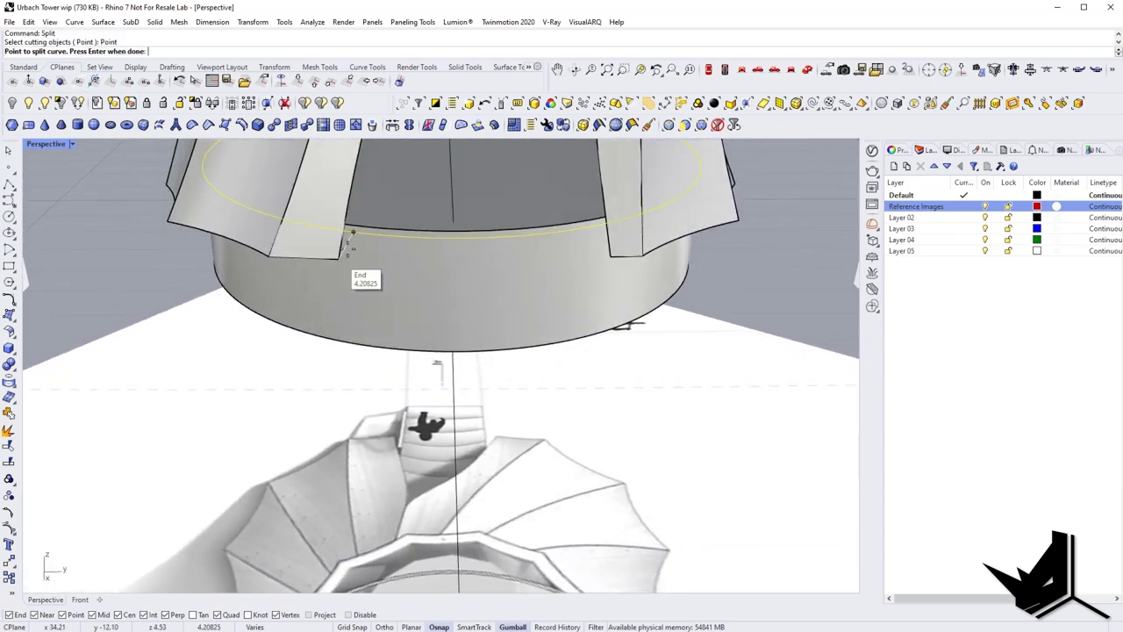
pyautogui.scroll(5, 346, 232)
pyautogui.keyDown('shift'); pyautogui.moveTo(472, 257); pyautogui.dragTo(342, 289, button='right'); pyautogui.keyUp('shift')
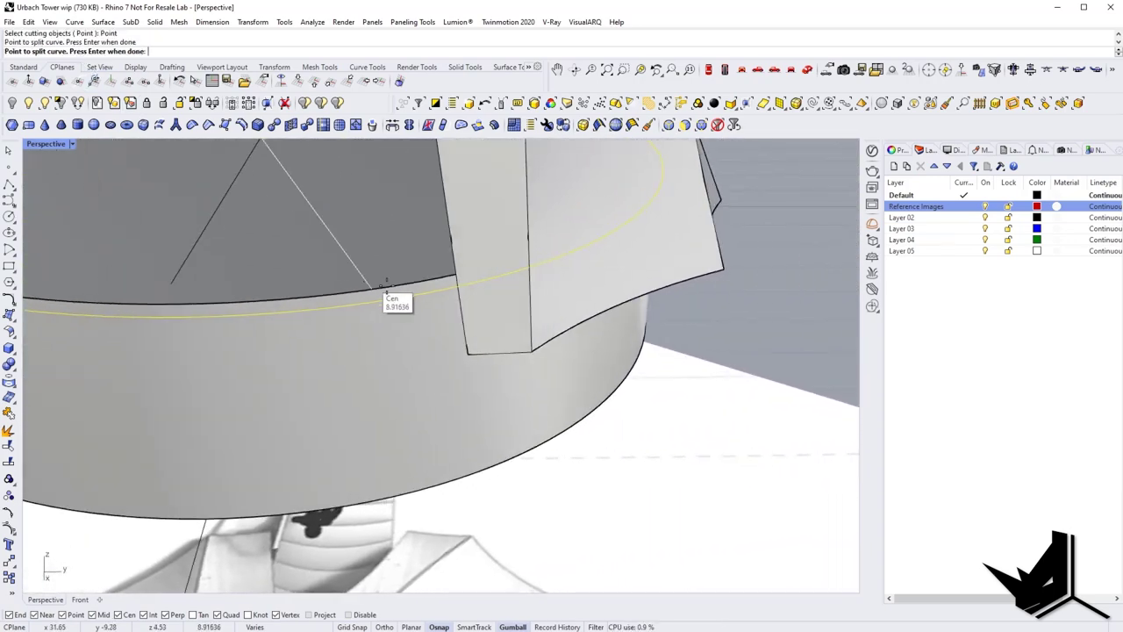
pyautogui.click(444, 289)
pyautogui.press('Return')
# Extrude the split arc in the rear opening about 0.14 m horizontally outward from the base into a ledge surface.
pyautogui.click(400, 333)
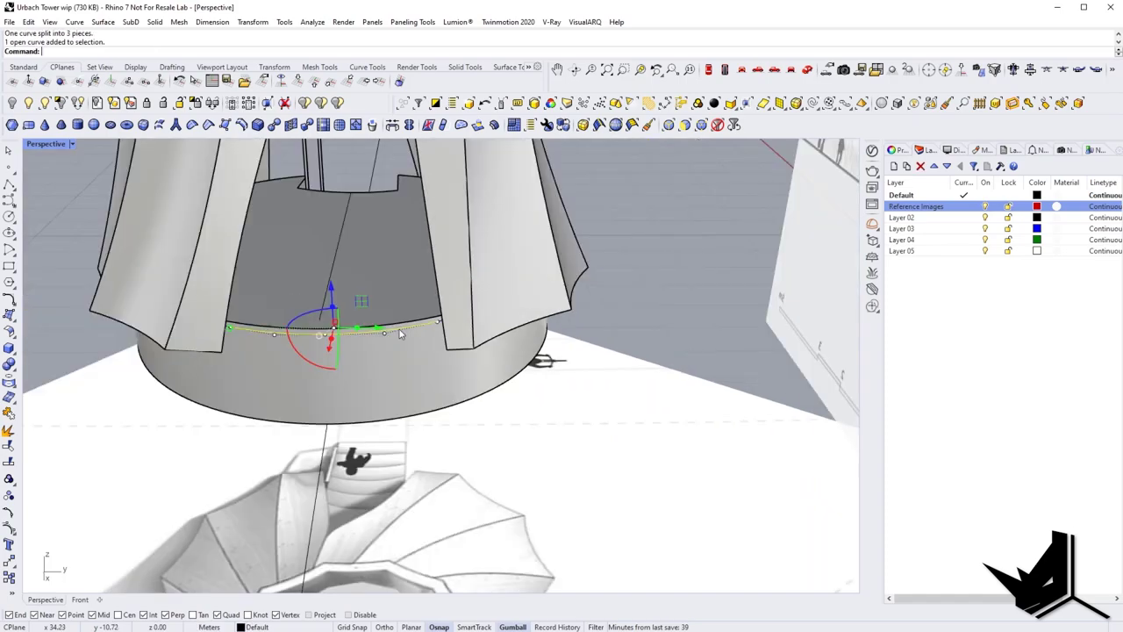
pyautogui.moveTo(401, 333); pyautogui.dragTo(309, 359, button='right')
pyautogui.scroll(4, 309, 359)
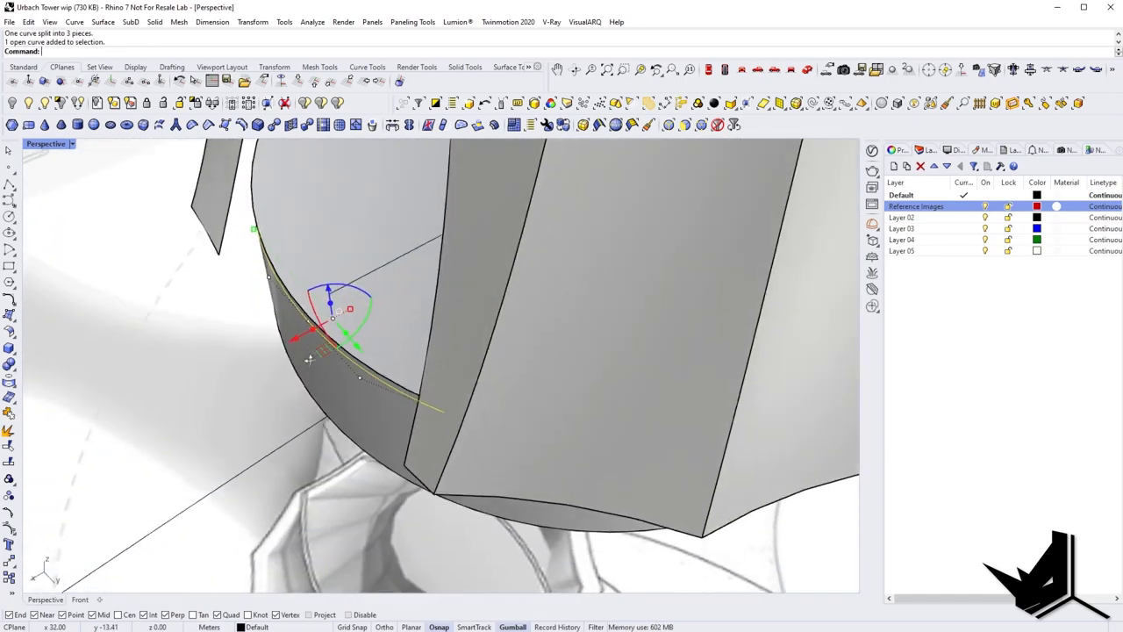
pyautogui.moveTo(309, 329); pyautogui.dragTo(293, 350)
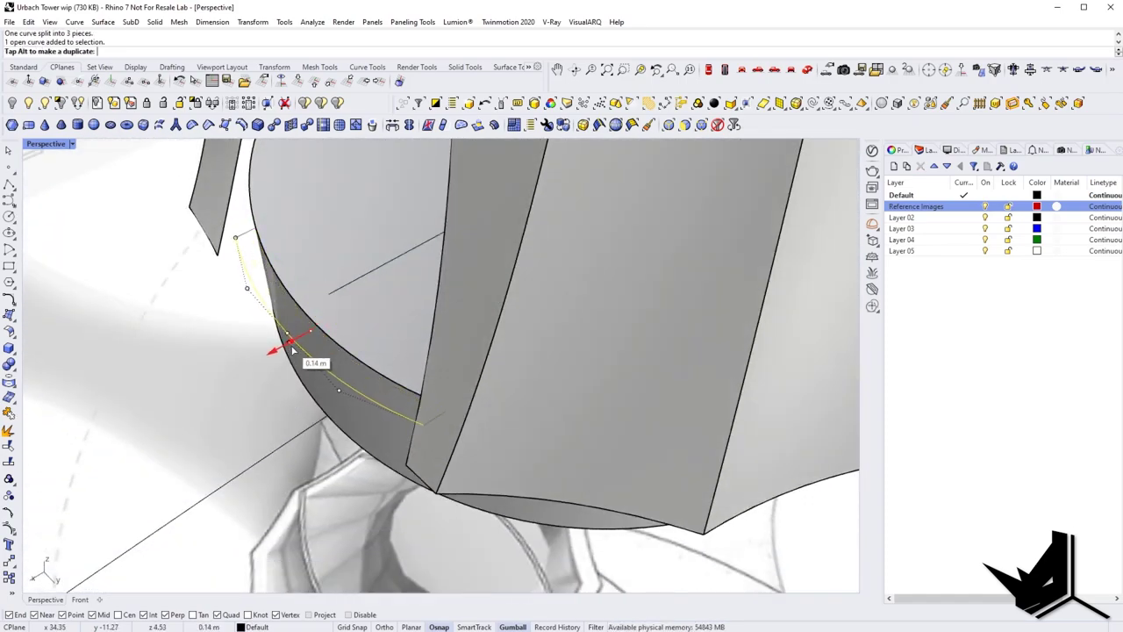
pyautogui.moveTo(300, 353); pyautogui.dragTo(318, 320, button='right')
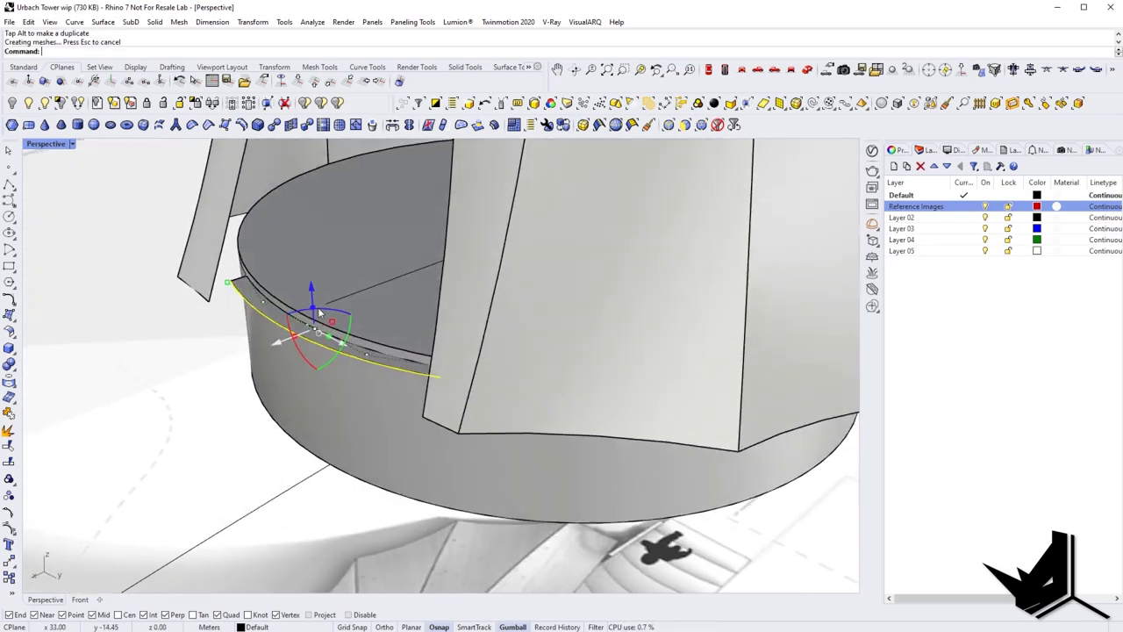
# Extrude the curved ledge surface slightly downward into a thin solid.
pyautogui.press('Escape')
pyautogui.scroll(5, 341, 353)
pyautogui.scroll(-5, 319, 361)
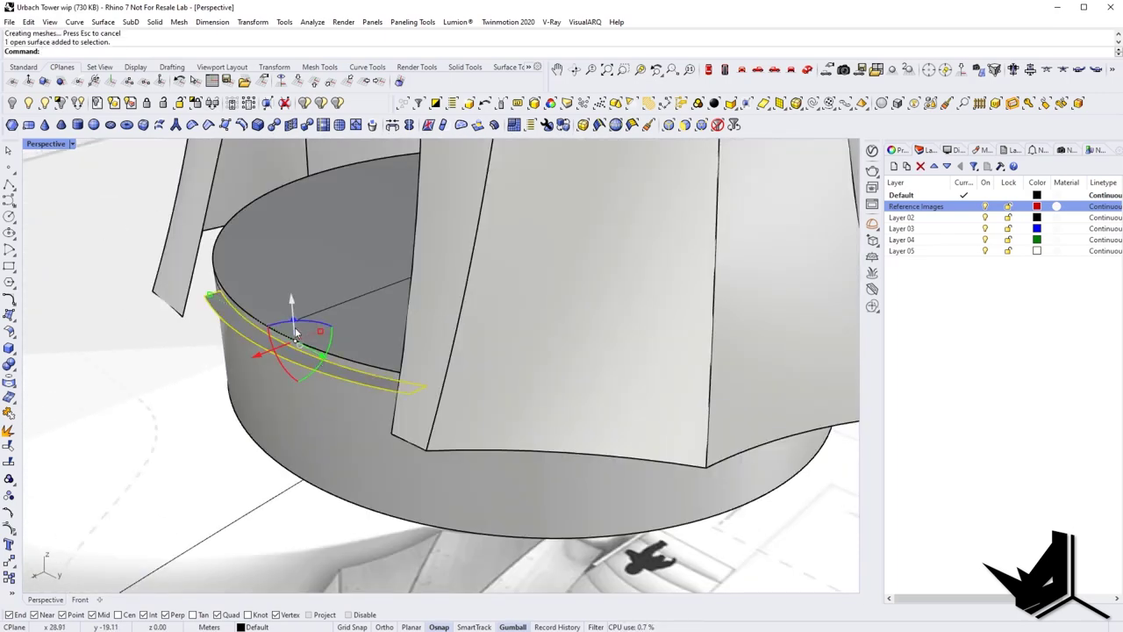
pyautogui.moveTo(294, 326); pyautogui.dragTo(294, 337)
pyautogui.press('Escape')
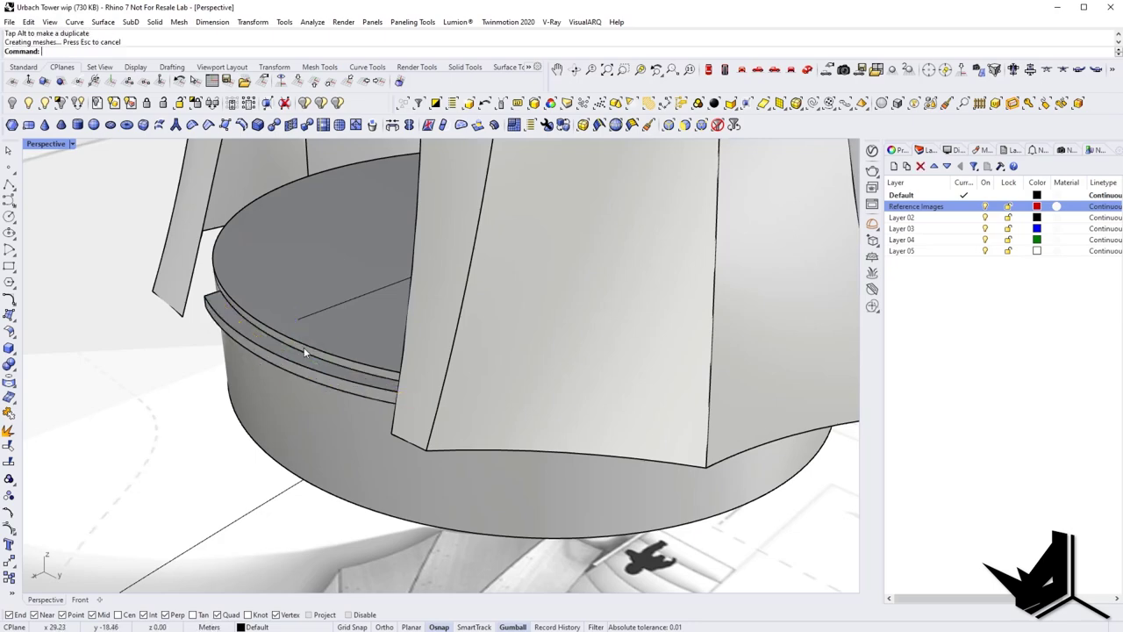
# Examine the ledge and railing detail at the rear opening in the upright section reference image.
pyautogui.scroll(-6, 304, 348)
pyautogui.moveTo(305, 348); pyautogui.dragTo(356, 378, button='right')
pyautogui.scroll(6, 356, 378)
pyautogui.scroll(4, 467, 403)
pyautogui.keyDown('shift'); pyautogui.moveTo(466, 403); pyautogui.dragTo(564, 420, button='right'); pyautogui.keyUp('shift')
pyautogui.scroll(-10, 373, 411)
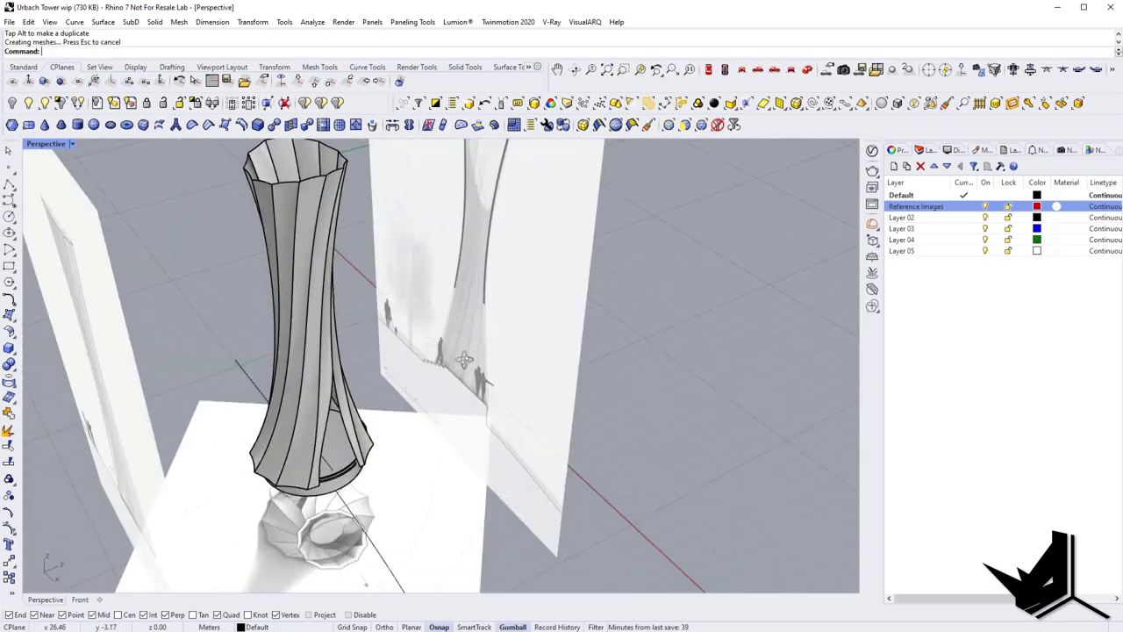
pyautogui.scroll(14, 564, 419)
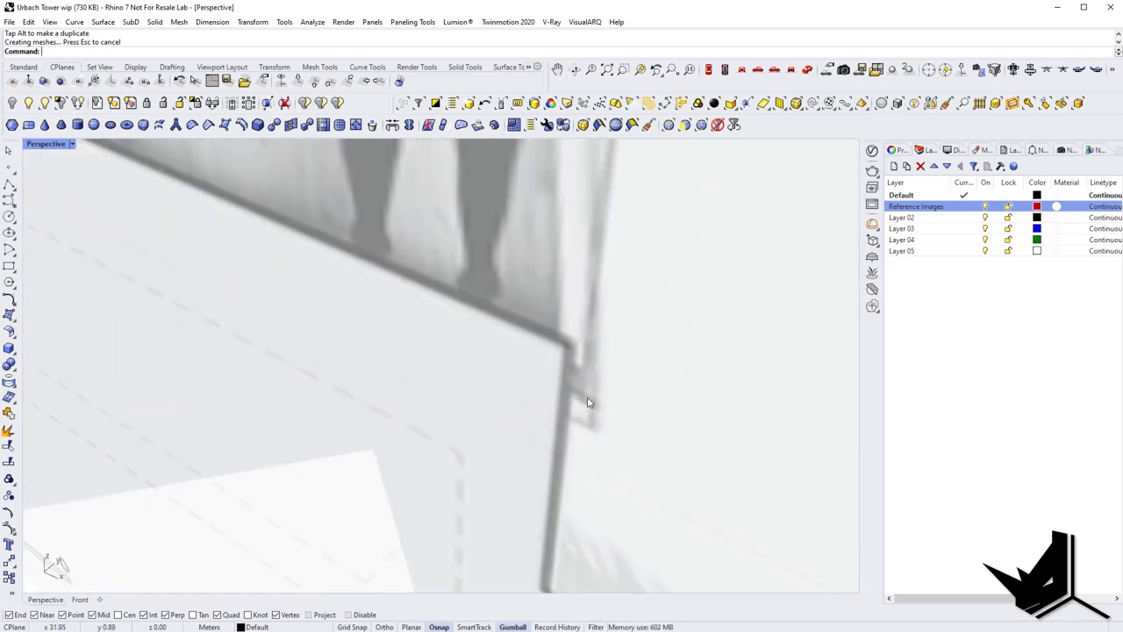
pyautogui.scroll(-14, 588, 401)
# Duplicate the outer top edge of the curved ledge with DupEdge.
pyautogui.moveTo(589, 401); pyautogui.dragTo(280, 401, button='right')
pyautogui.scroll(6, 369, 365)
pyautogui.keyDown('ctrl'); pyautogui.keyDown('shift'); pyautogui.click(299, 392); pyautogui.keyUp('shift'); pyautogui.keyUp('ctrl')
pyautogui.write('DupEdge')
pyautogui.press('Return')
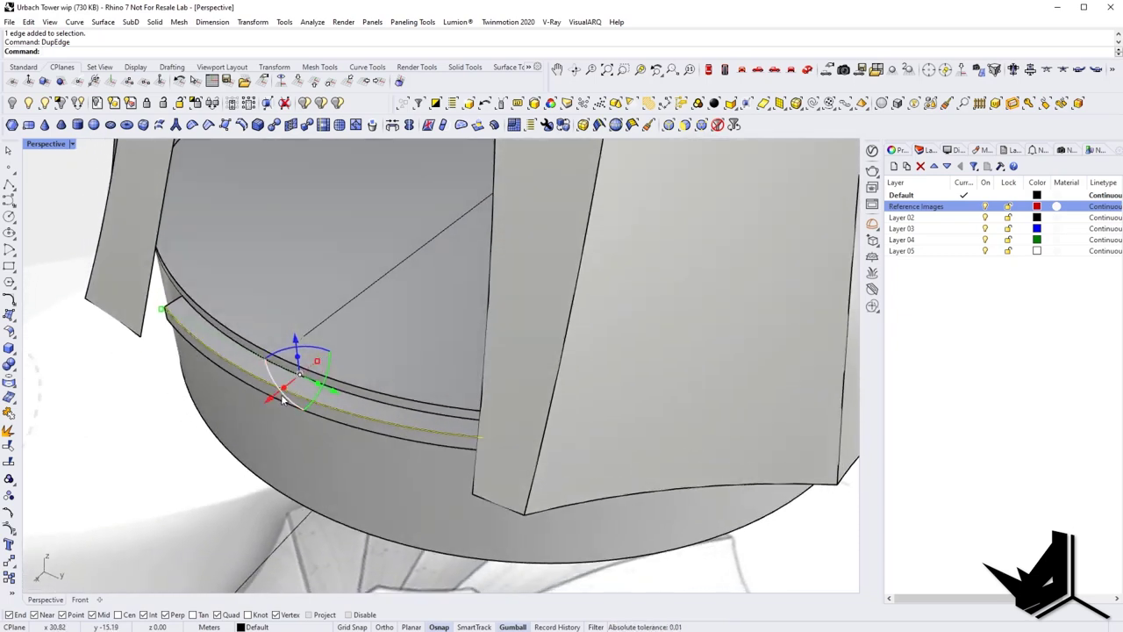
# Offset the duplicated ledge curve inward and extrude the offset curve upward into a curved railing panel.
pyautogui.press('Return')
pyautogui.write('d')
pyautogui.press('Return')
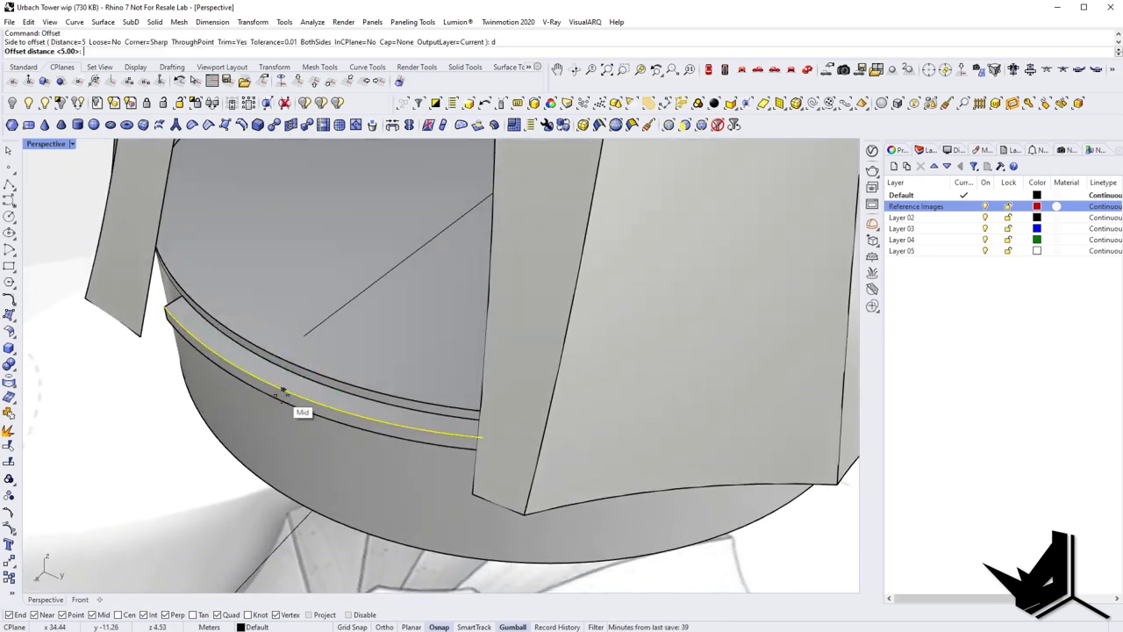
pyautogui.click(291, 371)
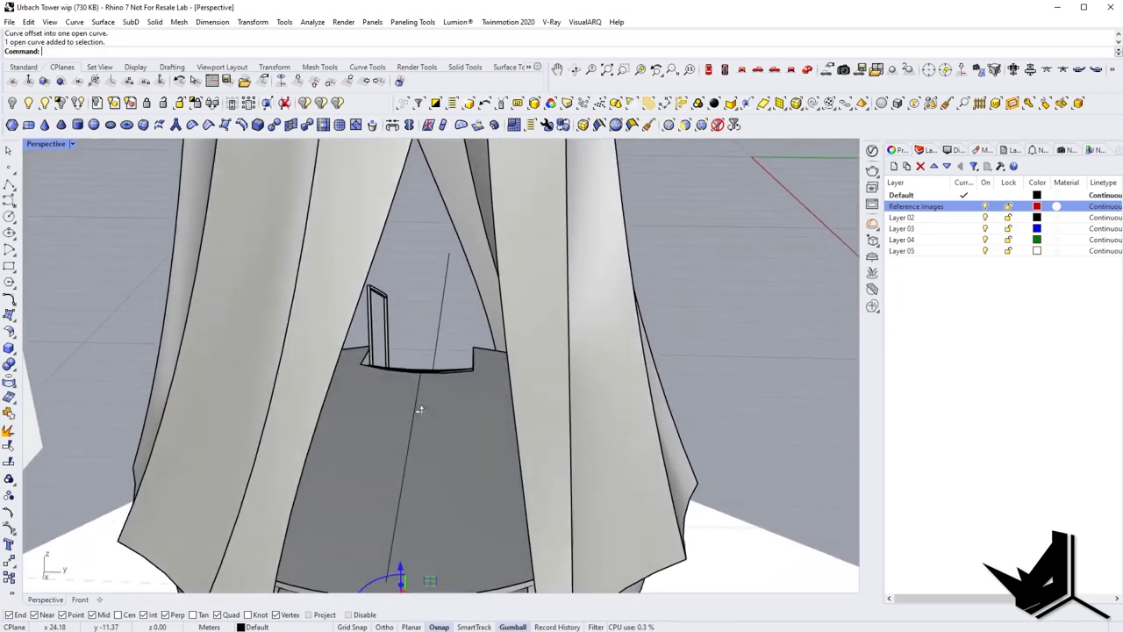
pyautogui.moveTo(421, 409); pyautogui.dragTo(363, 477, button='right')
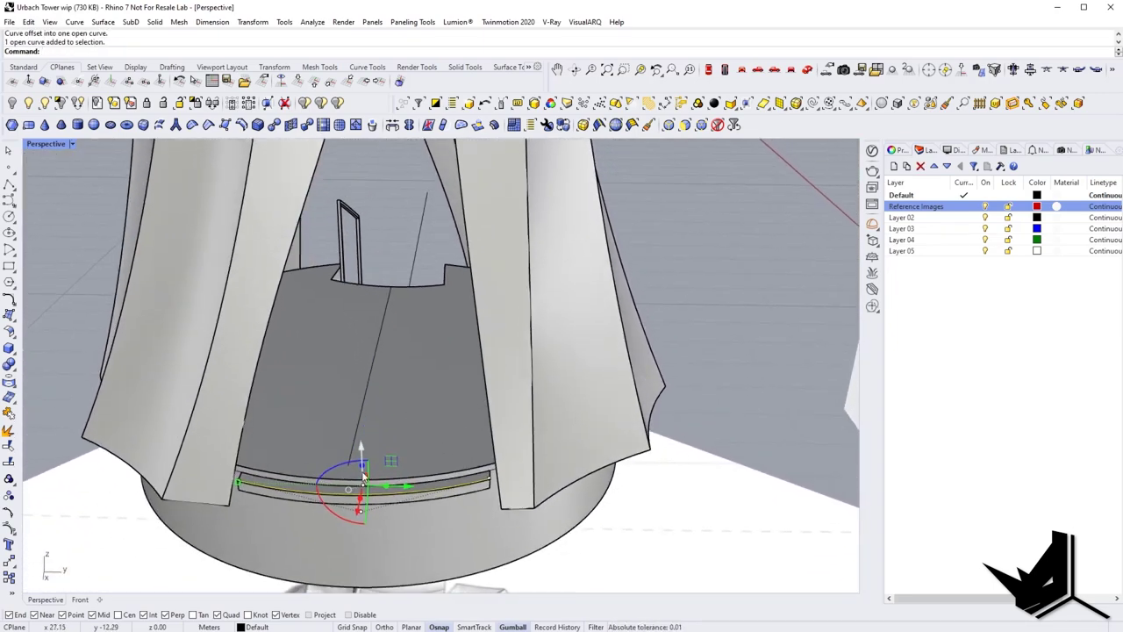
pyautogui.moveTo(362, 463); pyautogui.dragTo(355, 282)
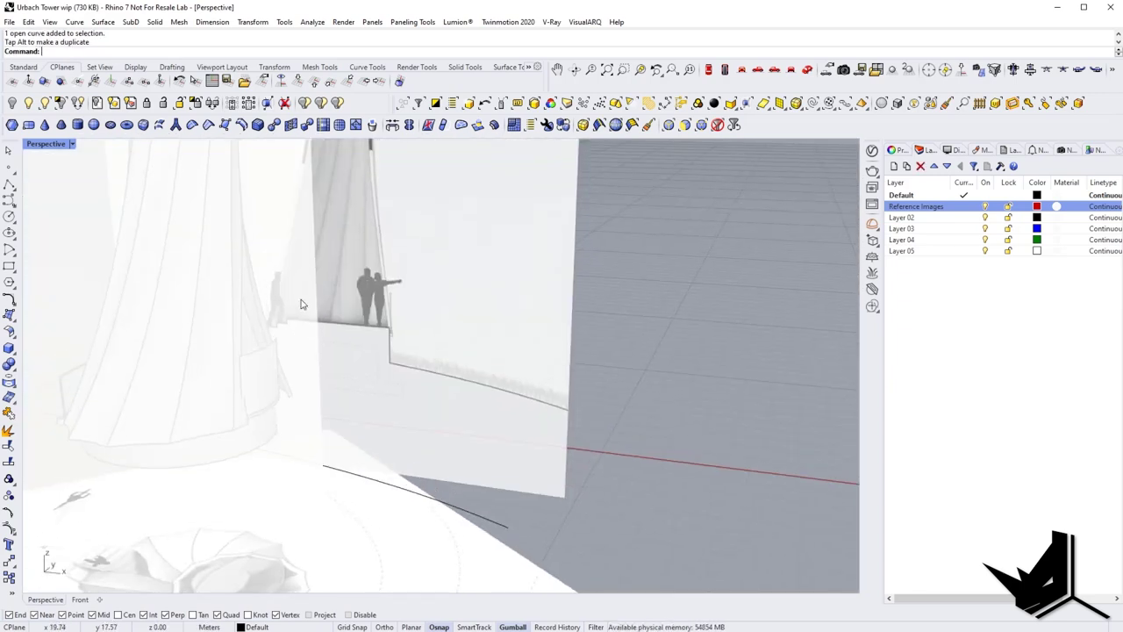
# Hide the reference image obstructing the tower and show the Front view in wireframe, focused on the railing panel.
pyautogui.click(325, 368)
pyautogui.click(227, 81)
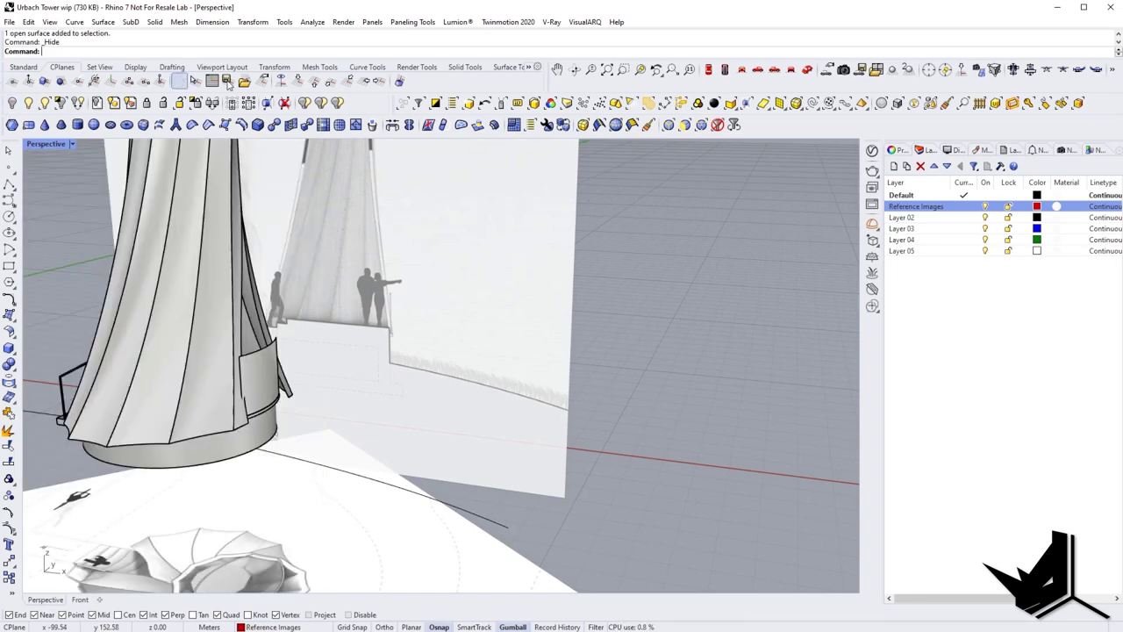
pyautogui.click(741, 70)
pyautogui.scroll(10, 430, 263)
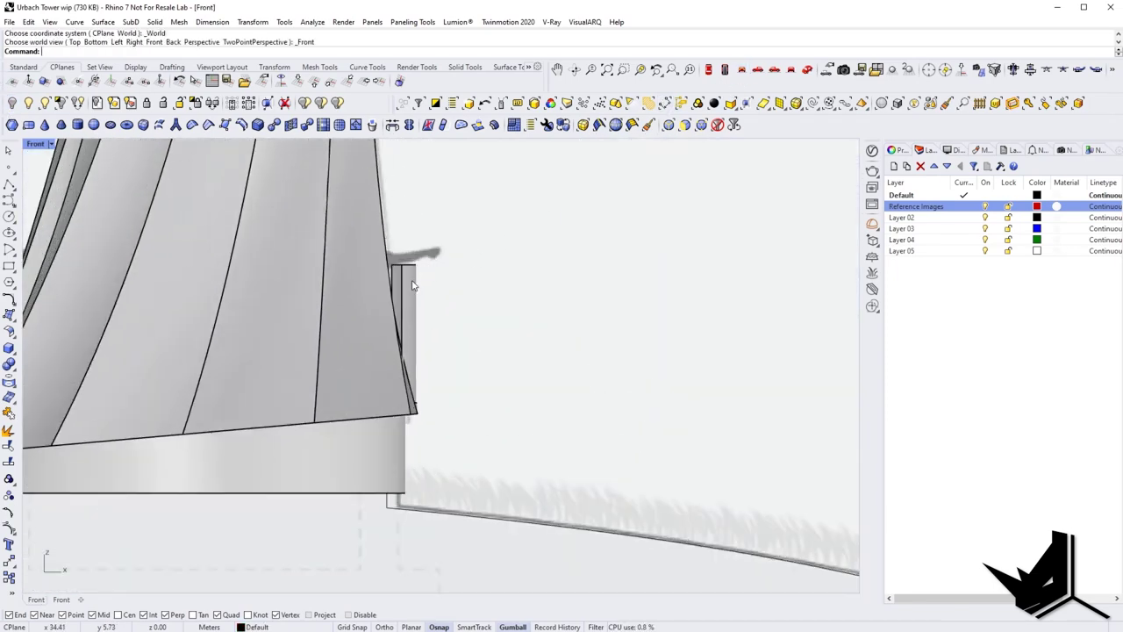
pyautogui.write('WF')
pyautogui.press('Return')
pyautogui.scroll(4, 416, 289)
# Turn on the railing panel's control points and lower its top edge to the railing height in the reference image.
pyautogui.click(398, 258)
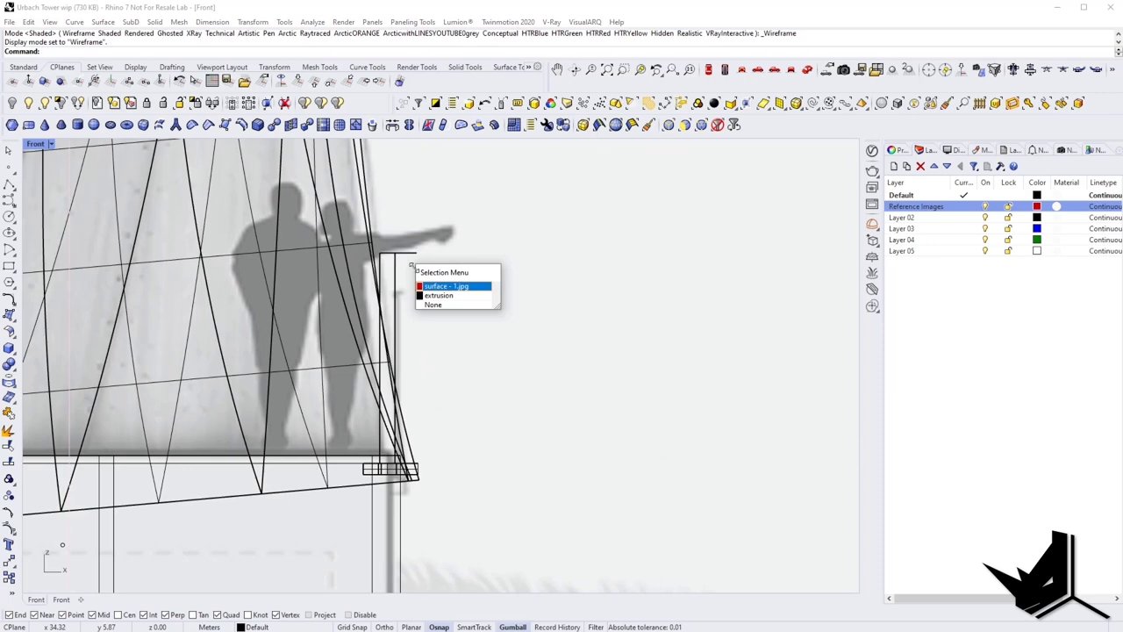
pyautogui.click(442, 297)
pyautogui.click(399, 277)
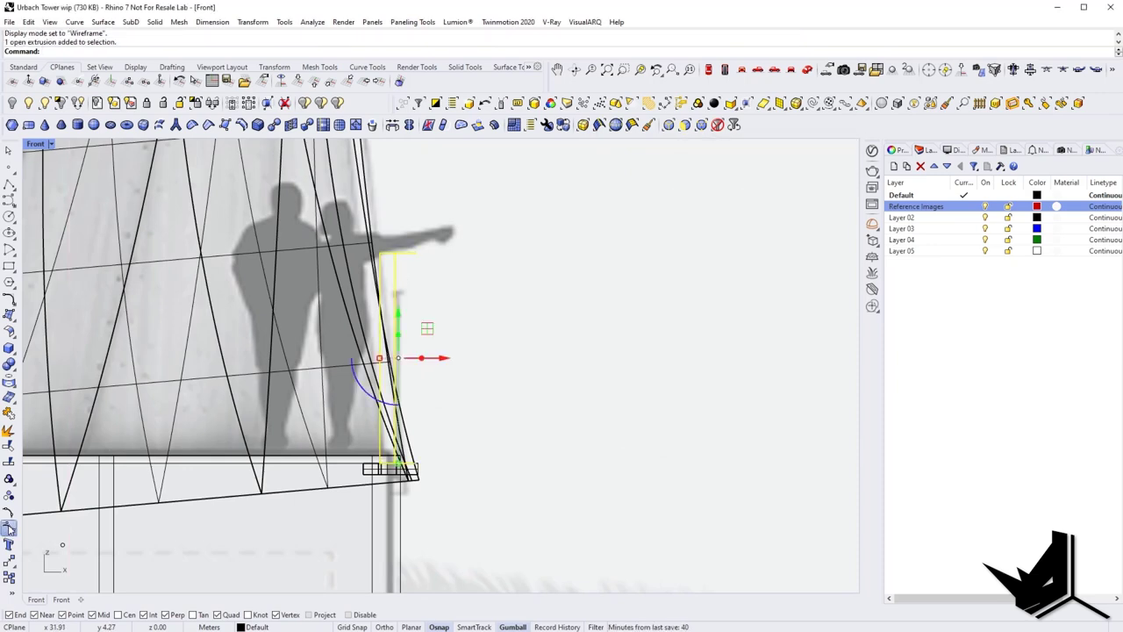
pyautogui.click(398, 255)
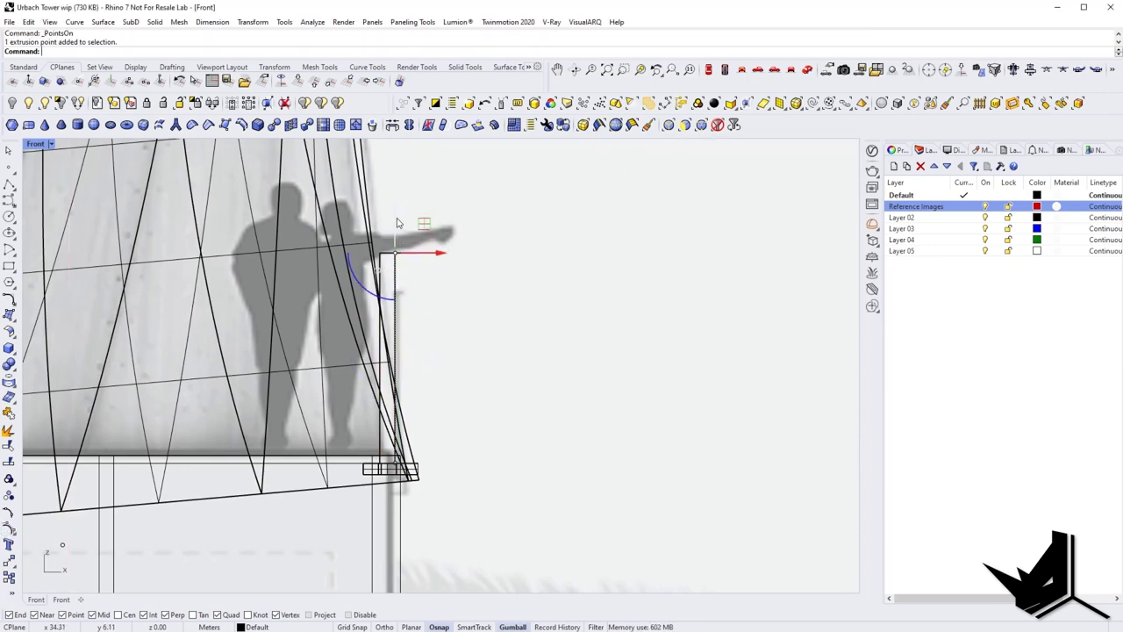
pyautogui.moveTo(396, 223); pyautogui.dragTo(412, 262)
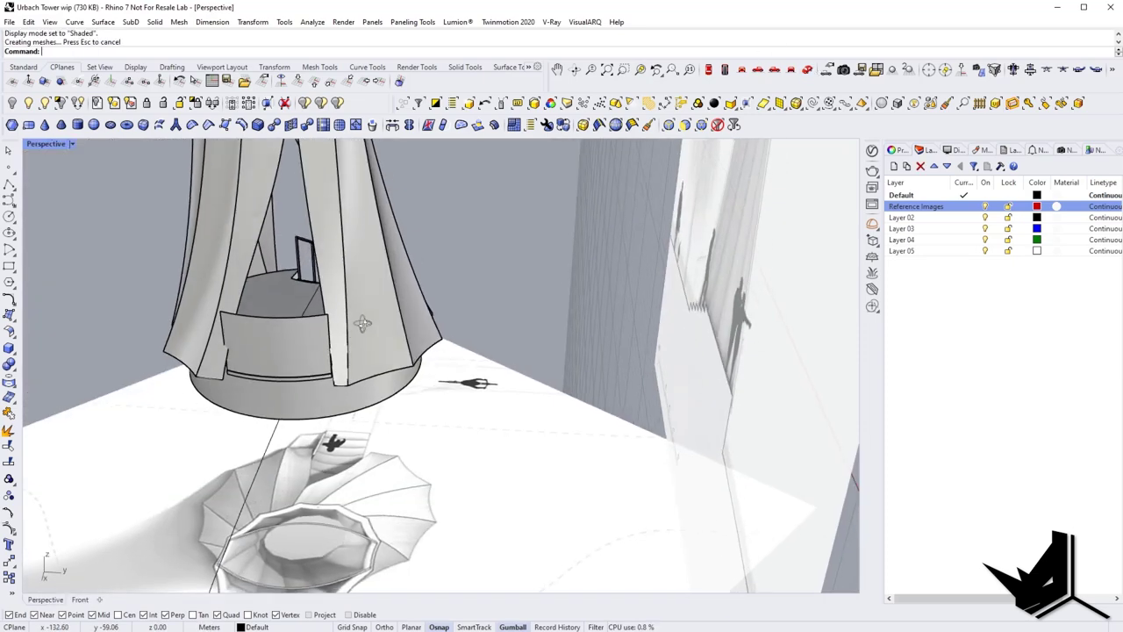
# Return to the shaded perspective, duplicate the tower edge left of the rear opening with DupEdge, and move the curve slightly into the opening.
pyautogui.moveTo(333, 289); pyautogui.dragTo(361, 350, button='right')
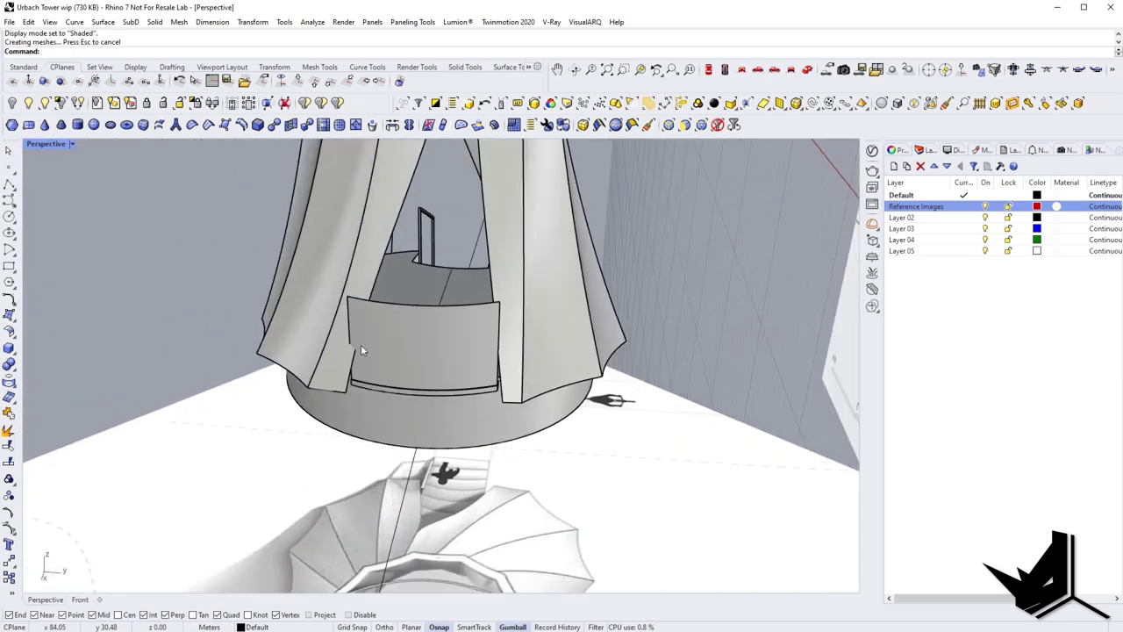
pyautogui.click(371, 298)
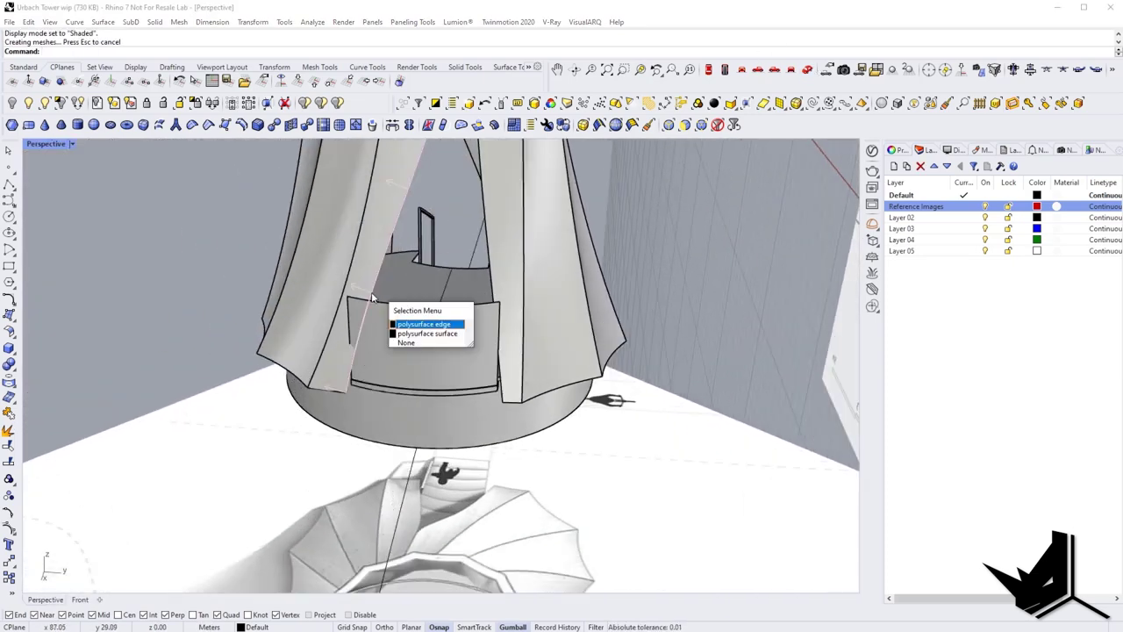
pyautogui.click(419, 327)
pyautogui.moveTo(400, 331); pyautogui.dragTo(365, 340, button='right')
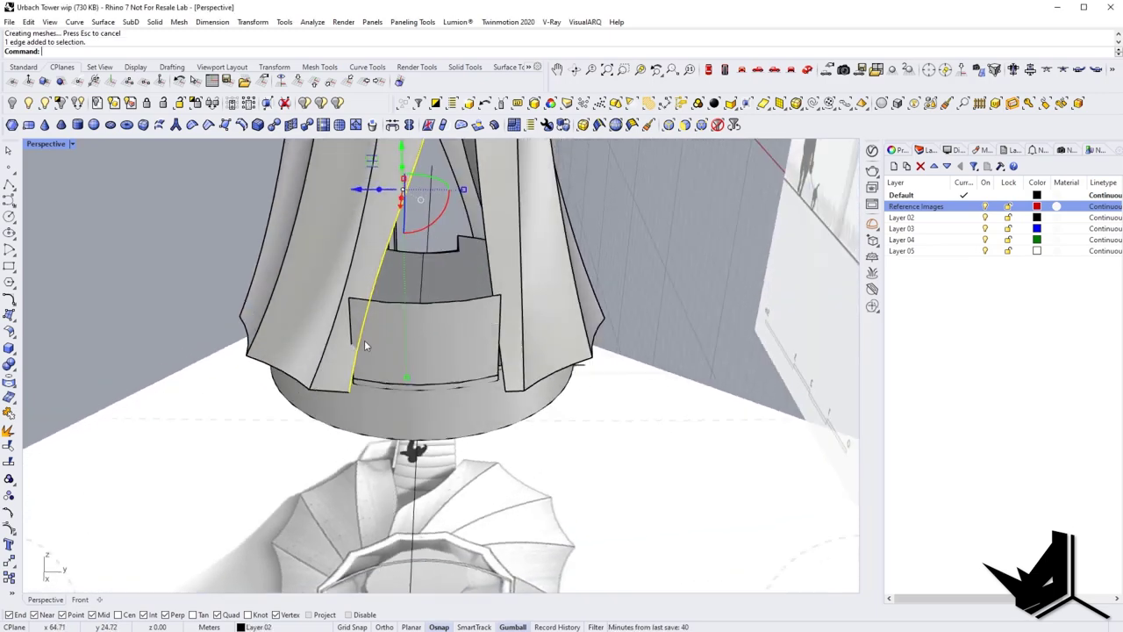
pyautogui.write('DupEdge')
pyautogui.press('Return')
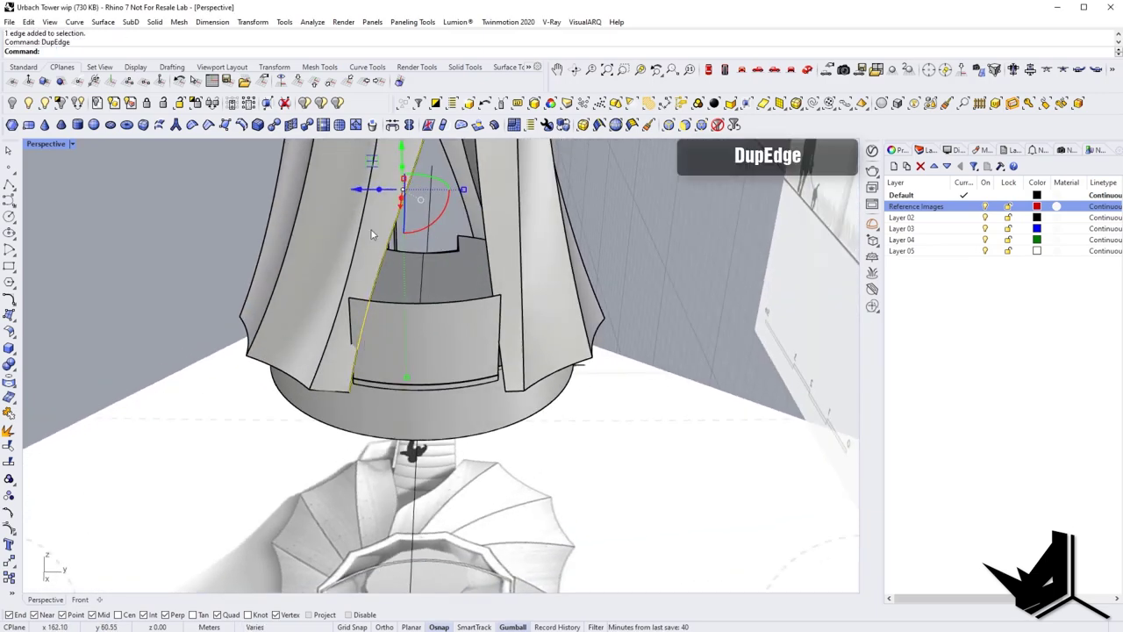
pyautogui.moveTo(368, 190); pyautogui.dragTo(374, 190)
pyautogui.moveTo(410, 283); pyautogui.dragTo(462, 334, button='right')
pyautogui.scroll(4, 466, 283)
pyautogui.press('Escape')
# Duplicate the tower edge right of the rear opening with DupEdge and move the curve slightly into the opening.
pyautogui.keyDown('ctrl'); pyautogui.keyDown('shift'); pyautogui.click(521, 317); pyautogui.keyUp('shift'); pyautogui.keyUp('ctrl')
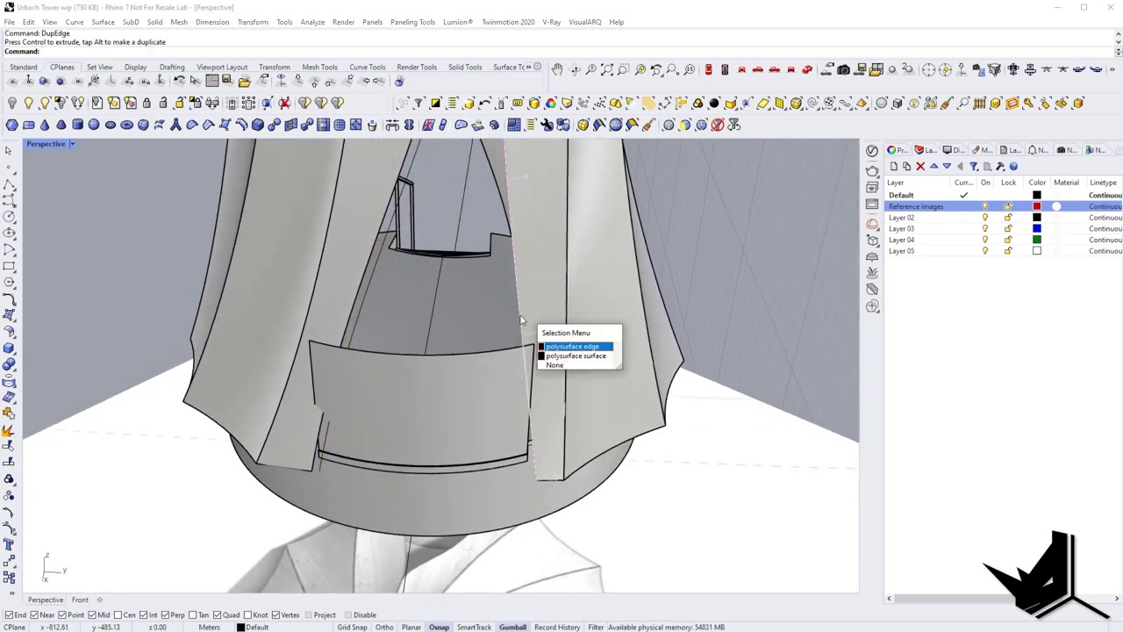
pyautogui.rightClick(522, 320)
pyautogui.write('Di[e')
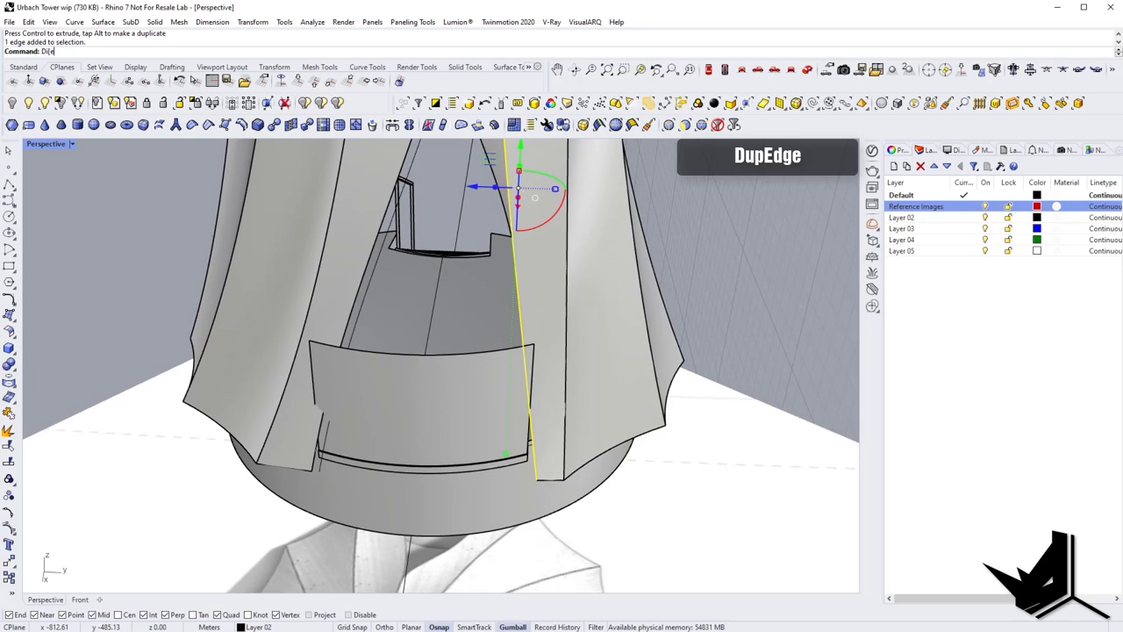
pyautogui.press('Return')
pyautogui.write('DupEdge')
pyautogui.press('Return')
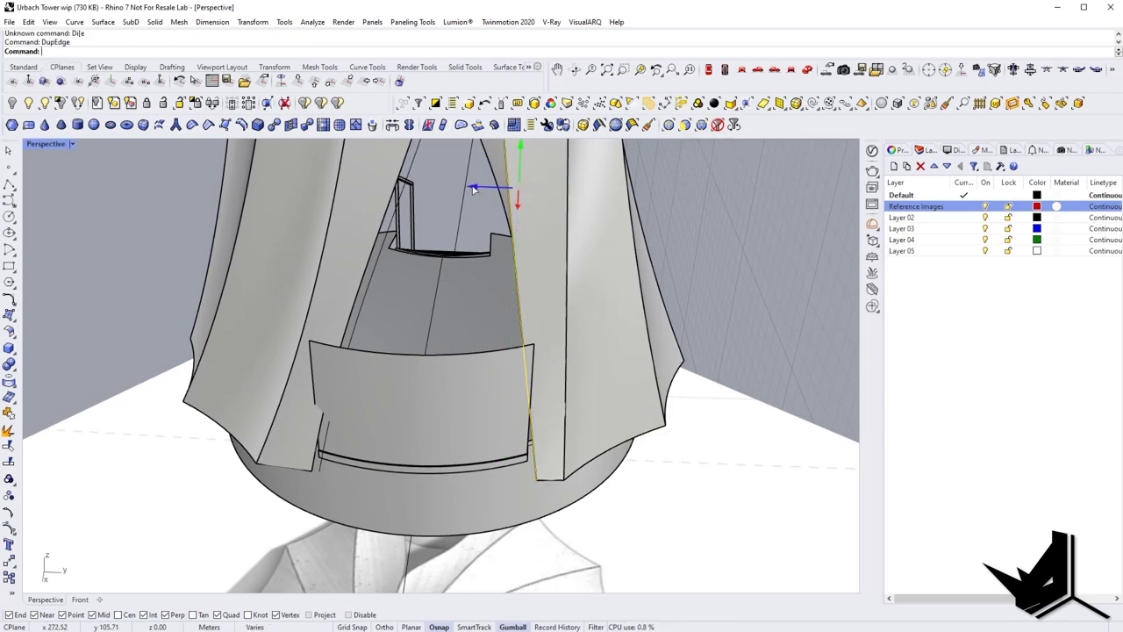
pyautogui.moveTo(474, 189); pyautogui.dragTo(465, 188)
# Extrude both duplicated opening edge curves together through the railing panel to form two cutting surfaces.
pyautogui.moveTo(465, 190); pyautogui.dragTo(377, 279, button='right')
pyautogui.keyDown('shift'); pyautogui.click(372, 285); pyautogui.keyUp('shift')
pyautogui.moveTo(418, 355); pyautogui.dragTo(467, 227, button='right')
pyautogui.moveTo(402, 187); pyautogui.dragTo(449, 185)
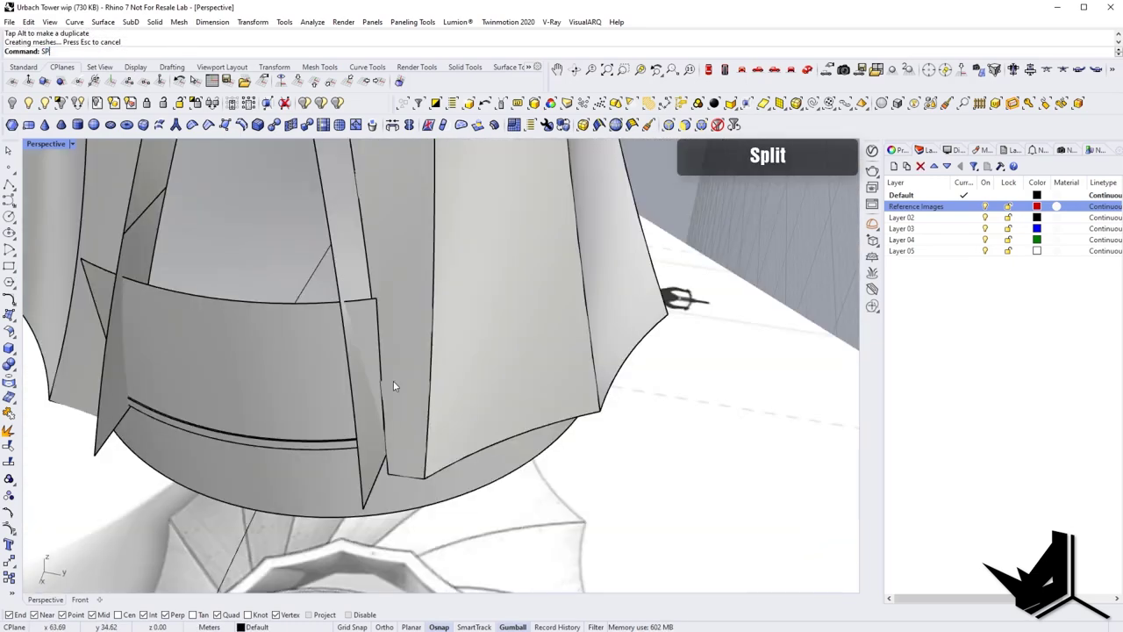
# Split the curved railing panel using the two extruded surfaces as cutting objects.
pyautogui.write('Split')
pyautogui.press('Return')
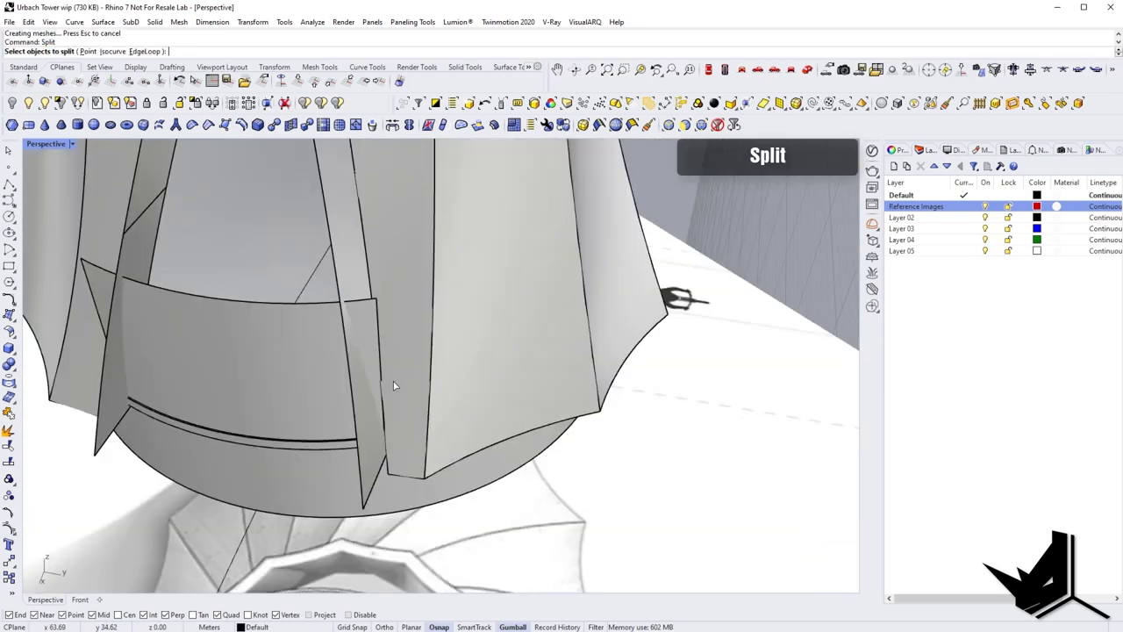
pyautogui.click(346, 375)
pyautogui.press('Return')
pyautogui.click(355, 280)
pyautogui.click(153, 200)
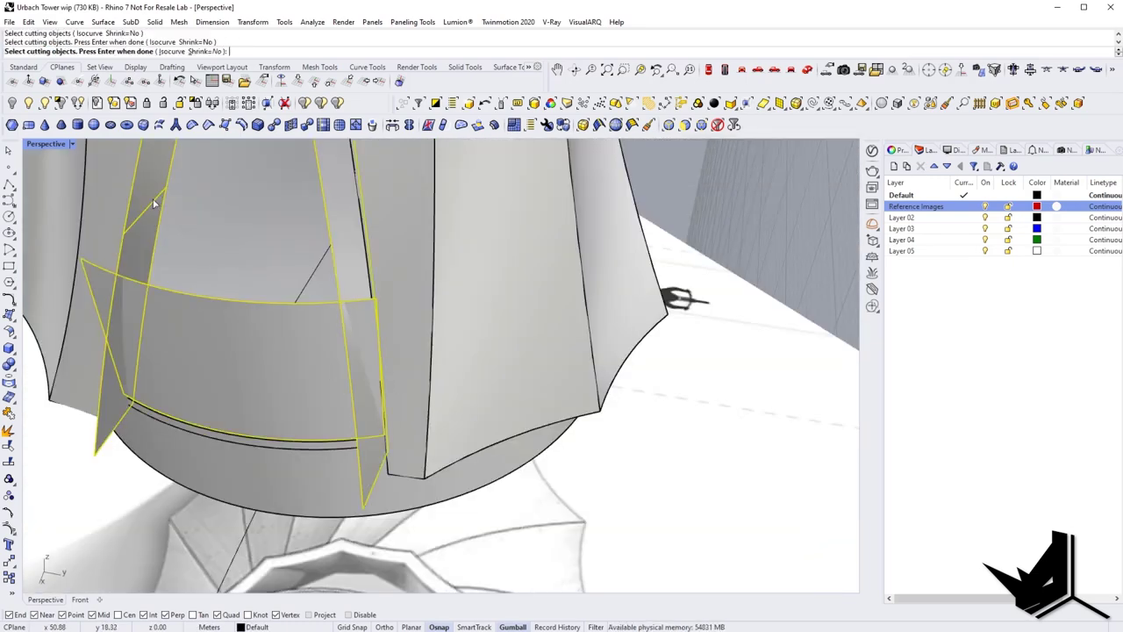
pyautogui.press('Return')
# Delete the railing panel's outer pieces beyond the cuts and both cutting surfaces.
pyautogui.click(367, 321)
pyautogui.press('Delete')
pyautogui.click(360, 276)
pyautogui.press('Delete')
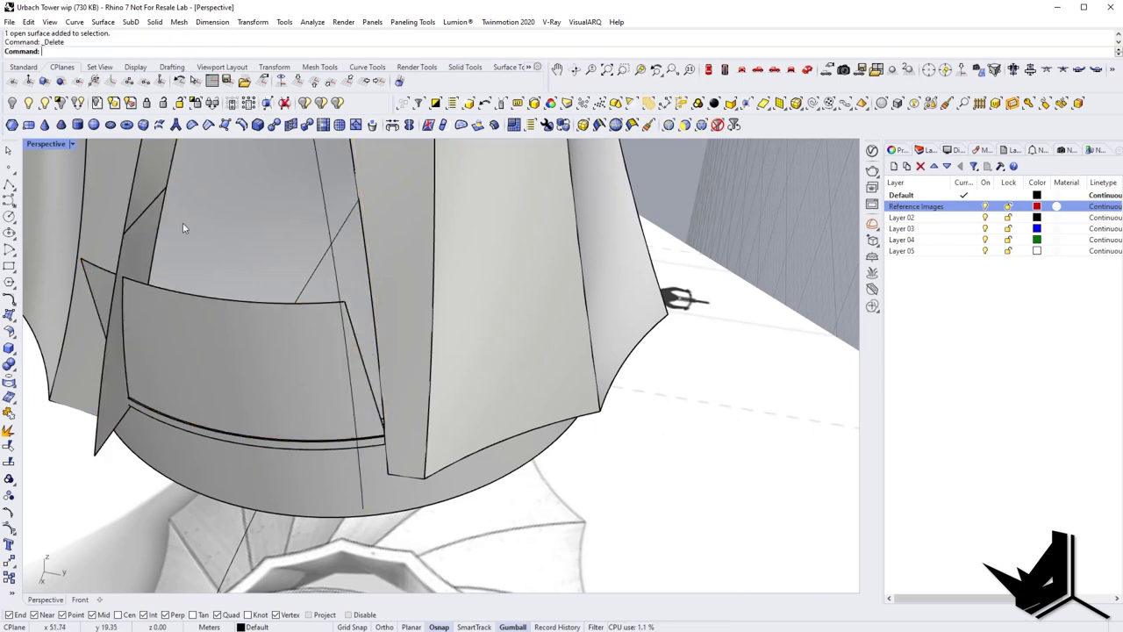
pyautogui.click(147, 200)
pyautogui.press('Delete')
pyautogui.click(112, 285)
pyautogui.press('Delete')
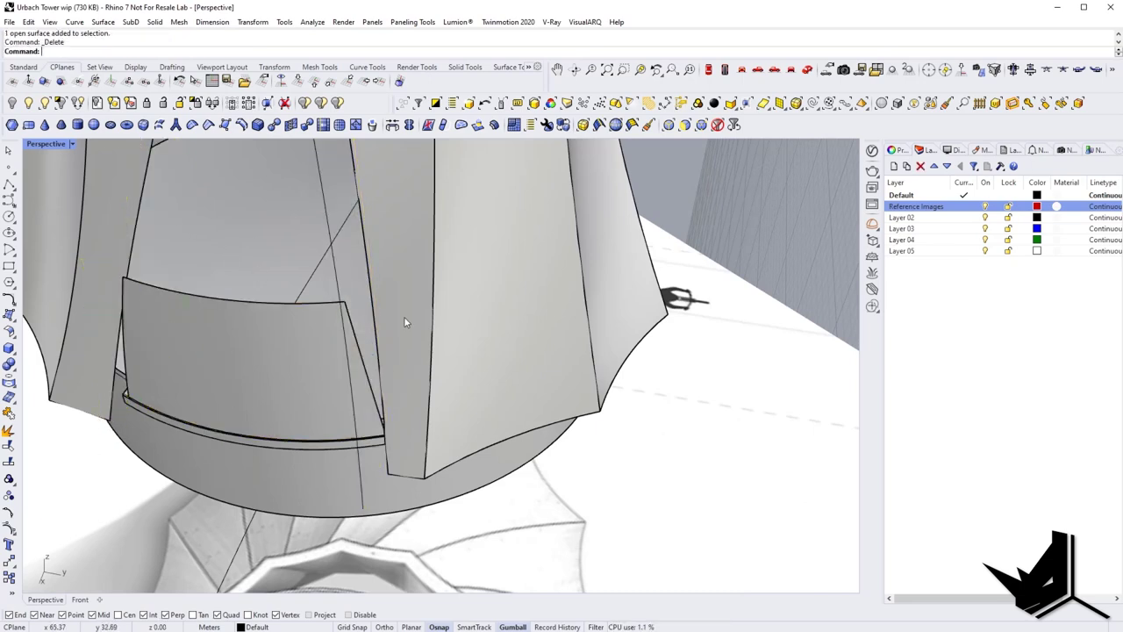
# Delete the leftover duplicated edge curve beside the railing panel and hide the open surface selected at the rear opening.
pyautogui.click(341, 287)
pyautogui.press('Delete')
pyautogui.scroll(-6, 343, 328)
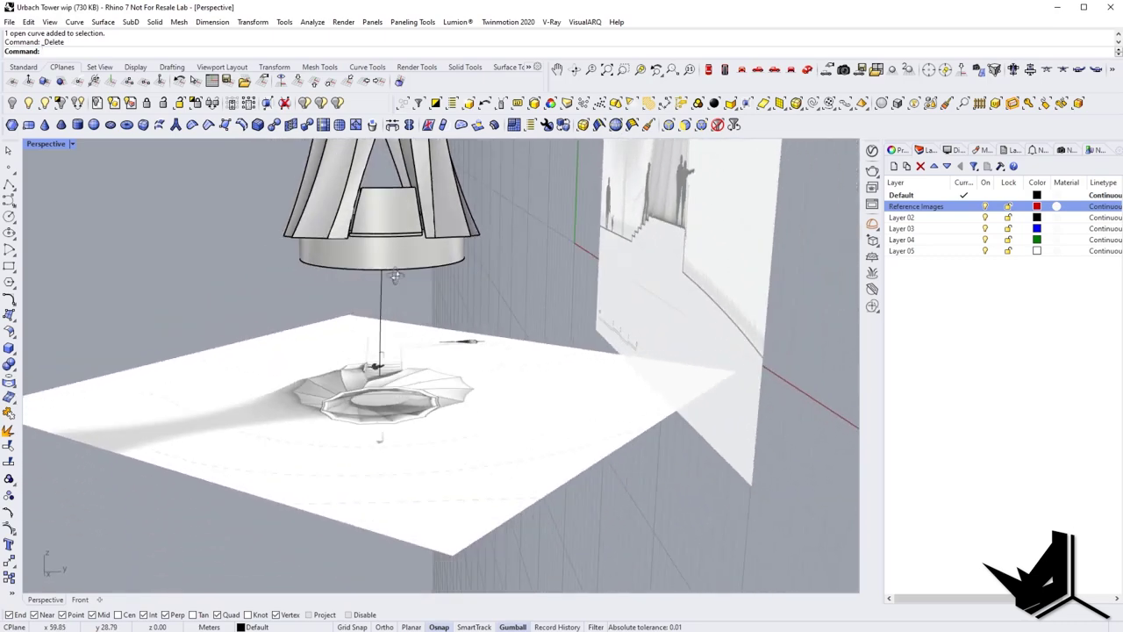
pyautogui.scroll(7, 385, 229)
pyautogui.moveTo(386, 241); pyautogui.dragTo(456, 276, button='right')
pyautogui.scroll(-11, 469, 268)
pyautogui.click(489, 255)
pyautogui.hotkey('ctrl', 'h')
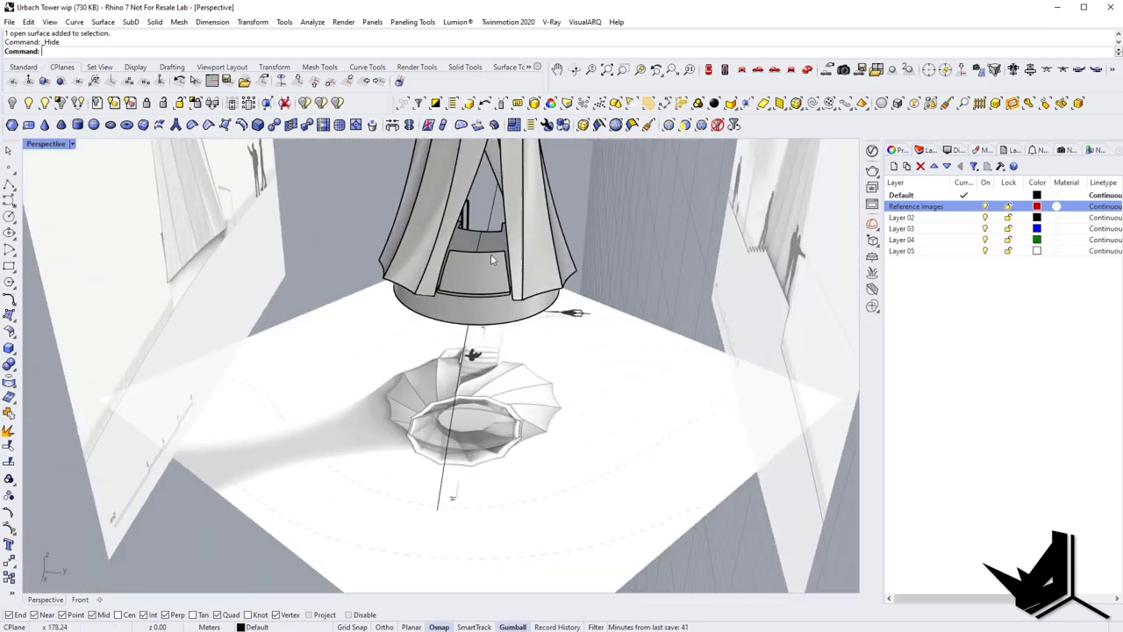
# Duplicate the railing panel's top edge with DupEdge and divide the curve into 13 segments.
pyautogui.scroll(12, 440, 243)
pyautogui.keyDown('ctrl'); pyautogui.keyDown('shift'); pyautogui.click(491, 260); pyautogui.keyUp('shift'); pyautogui.keyUp('ctrl')
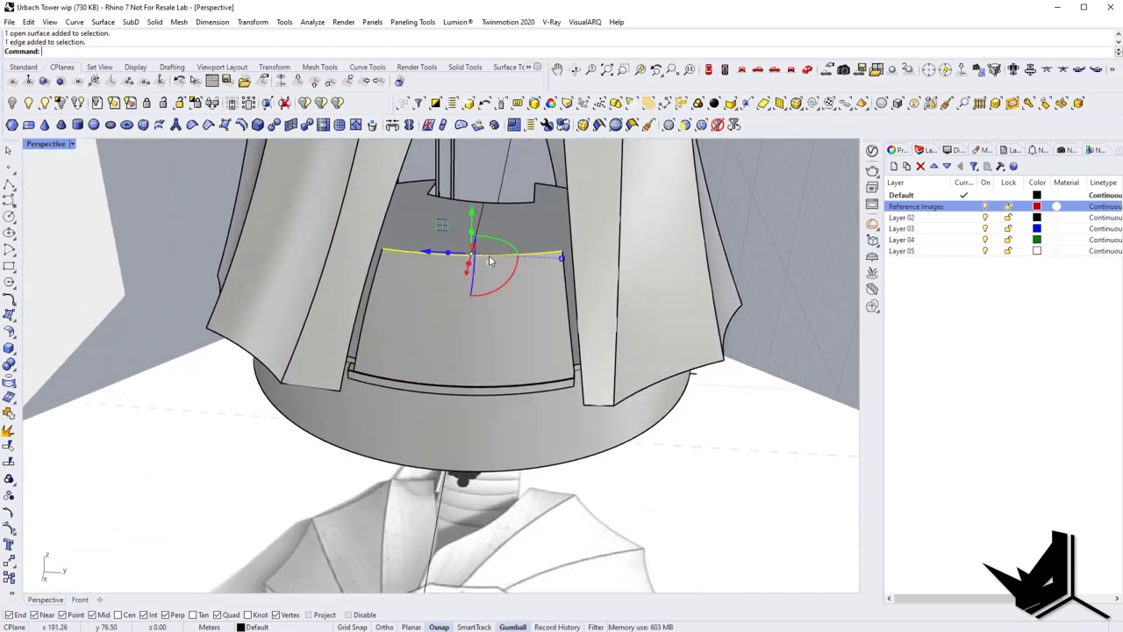
pyautogui.write('DupEdge')
pyautogui.press('Return')
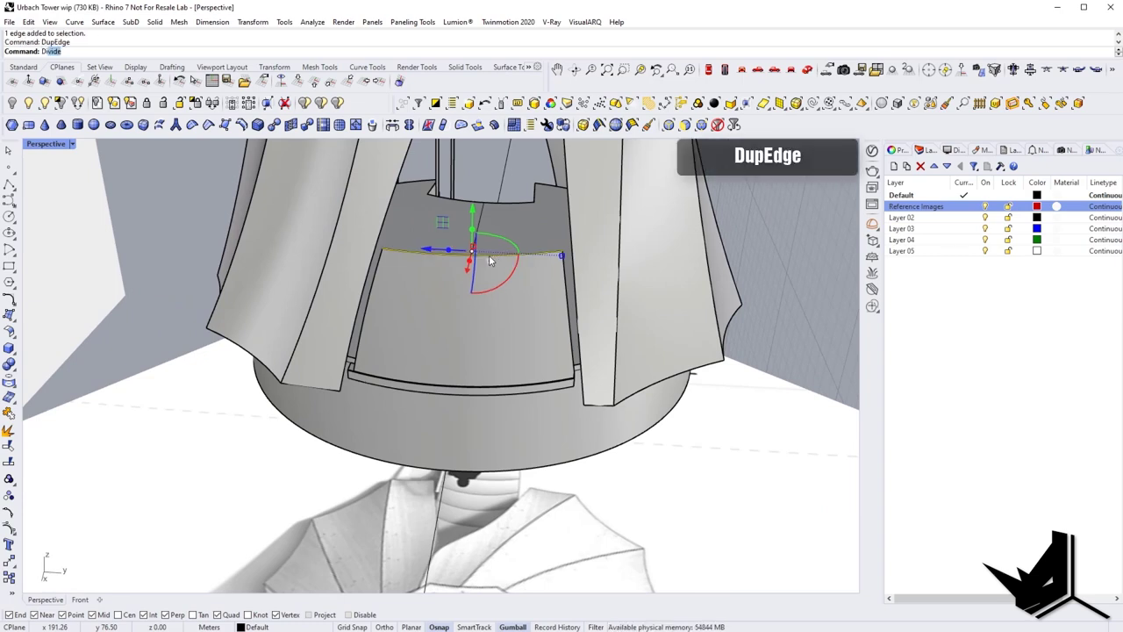
pyautogui.press('Return')
pyautogui.write('13')
pyautogui.press('Return')
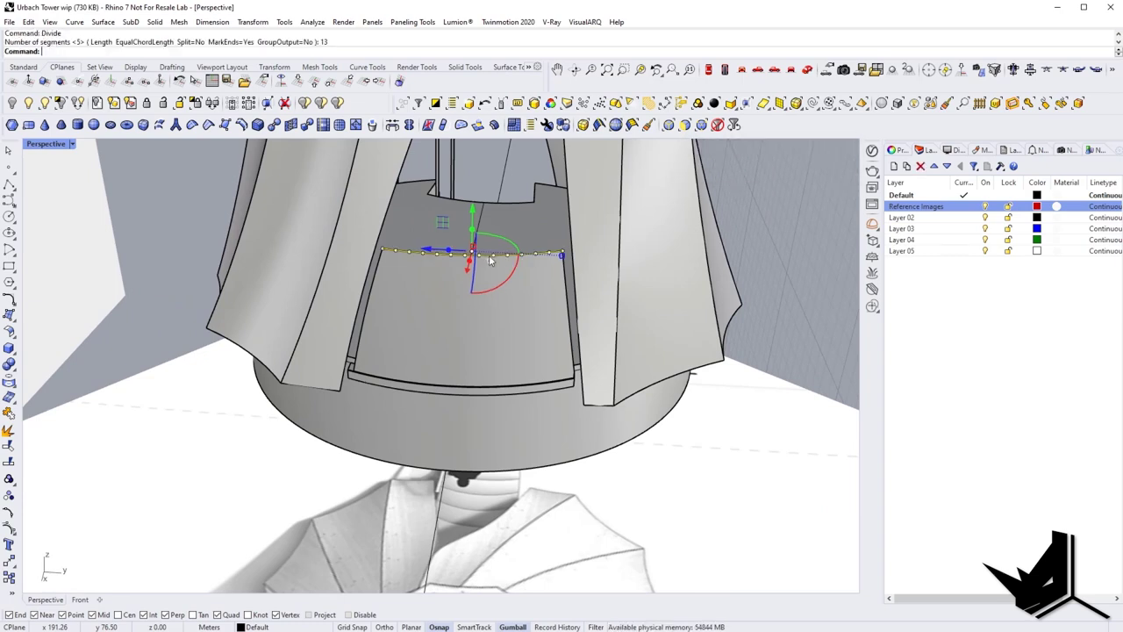
# Isolate the curved railing panel with its top edge curve and division points, and set the construction plane to World Top.
pyautogui.scroll(7, 505, 391)
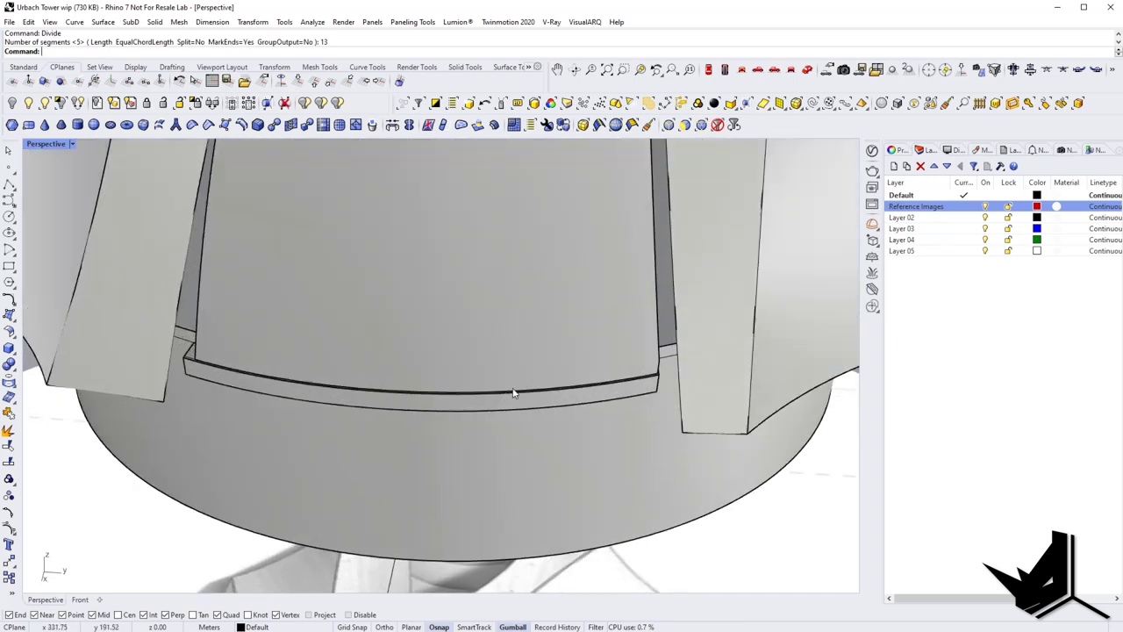
pyautogui.click(516, 393)
pyautogui.keyDown('shift'); pyautogui.moveTo(309, 278); pyautogui.dragTo(307, 287, button='right'); pyautogui.keyUp('shift')
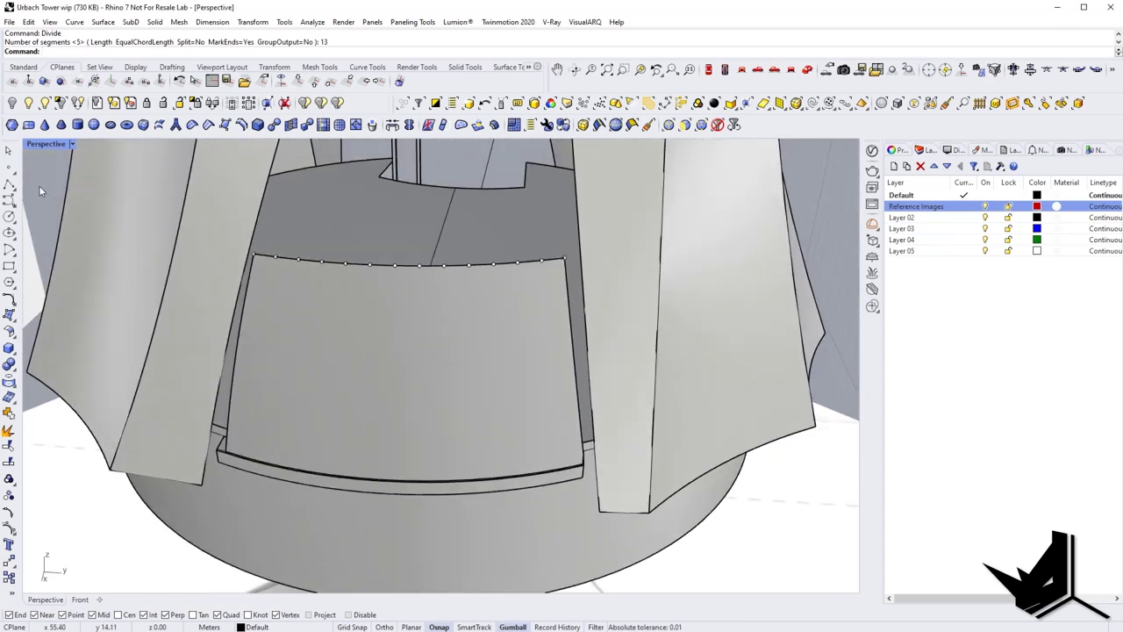
pyautogui.moveTo(39, 187); pyautogui.dragTo(605, 304)
pyautogui.keyDown('shift'); pyautogui.click(488, 346); pyautogui.keyUp('shift')
pyautogui.click(60, 103)
pyautogui.moveTo(358, 307); pyautogui.dragTo(353, 386, button='right')
pyautogui.moveTo(618, 395); pyautogui.dragTo(237, 256)
pyautogui.click(61, 102)
pyautogui.scroll(-4, 469, 311)
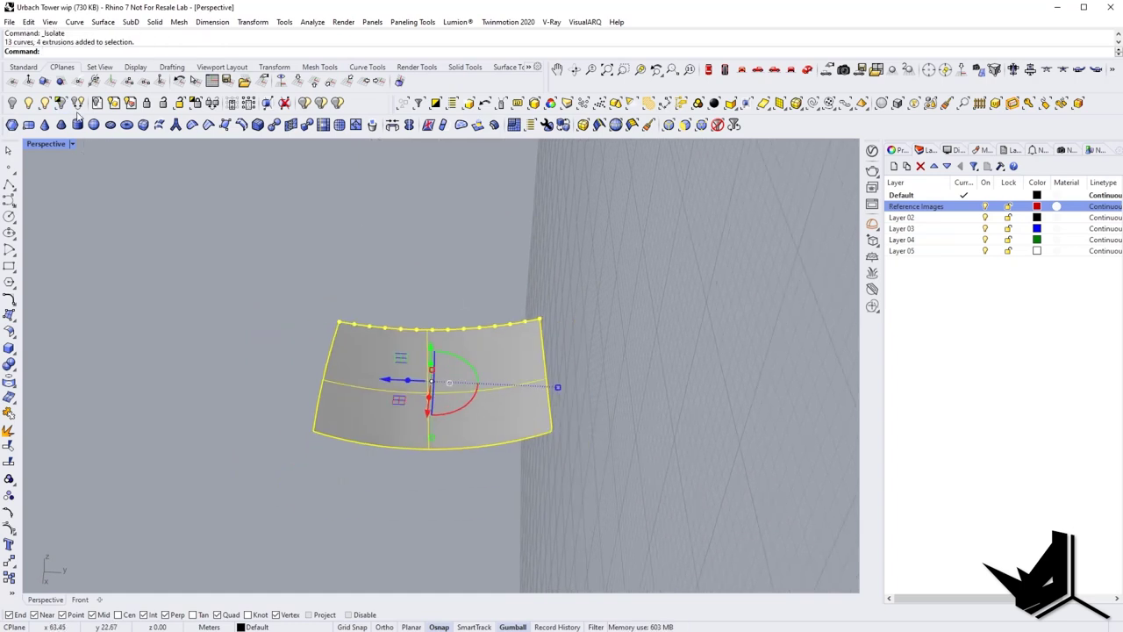
pyautogui.click(298, 81)
pyautogui.press('Escape')
# Duplicate the panel's bottom edge with DupEdge and divide the curve into 13 segments.
pyautogui.moveTo(456, 346); pyautogui.dragTo(451, 346, button='right')
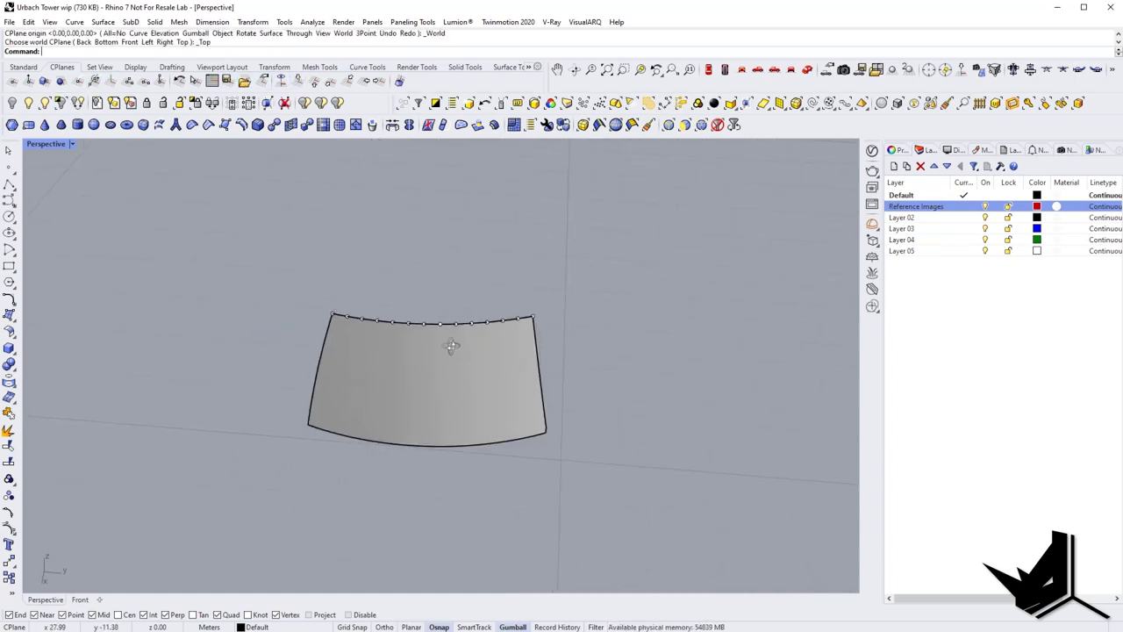
pyautogui.keyDown('ctrl'); pyautogui.keyDown('shift'); pyautogui.click(481, 446); pyautogui.keyUp('shift'); pyautogui.keyUp('ctrl')
pyautogui.press('Return')
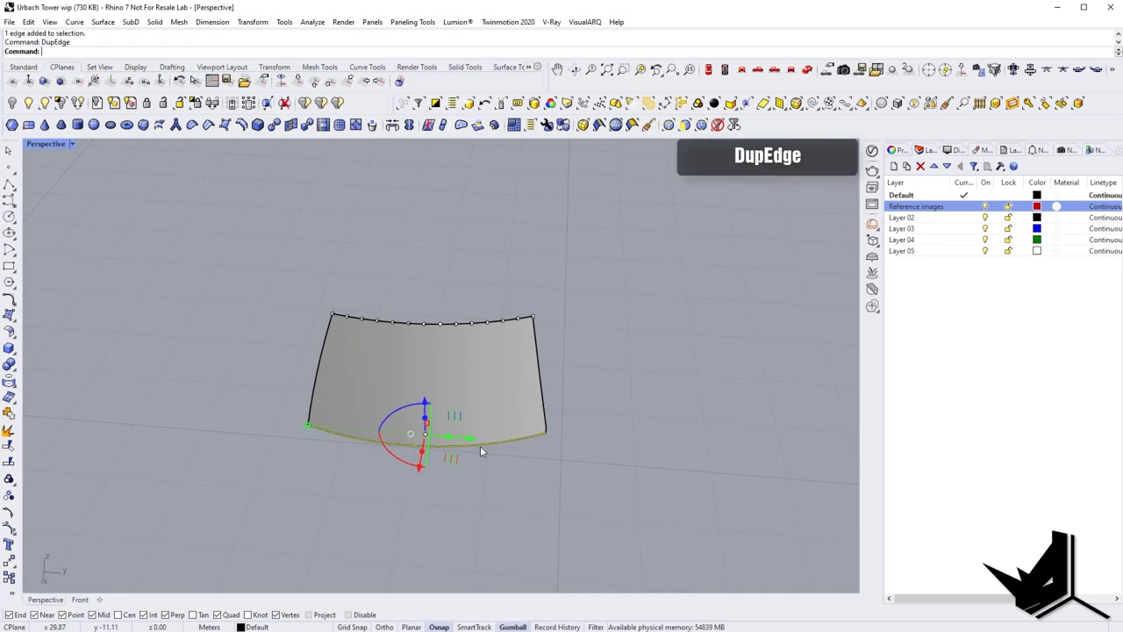
pyautogui.write('Divide')
pyautogui.press('Return')
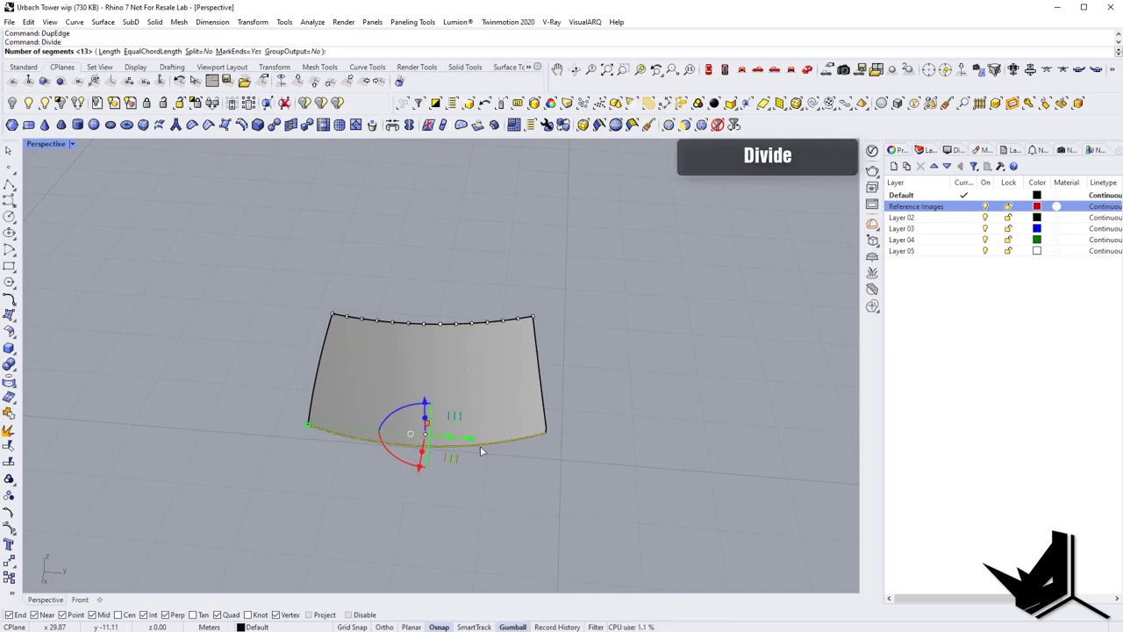
pyautogui.press('Return')
pyautogui.press('Escape')
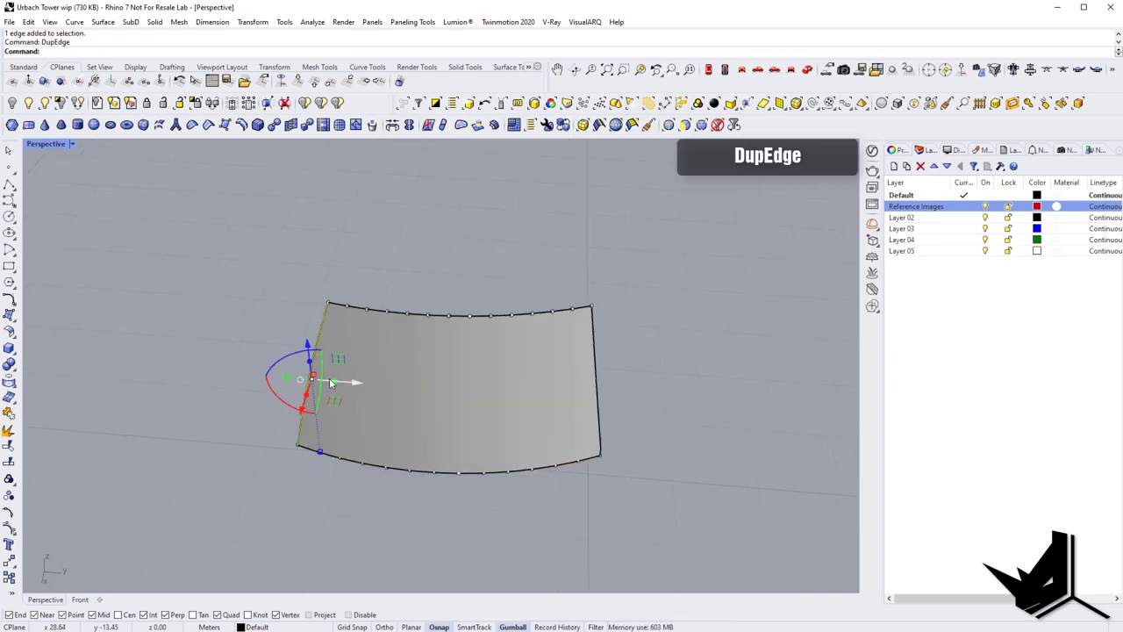
# Duplicate the panel's two side edges and offset each curve inward on the surface by 0.01 m.
pyautogui.write('OCv')
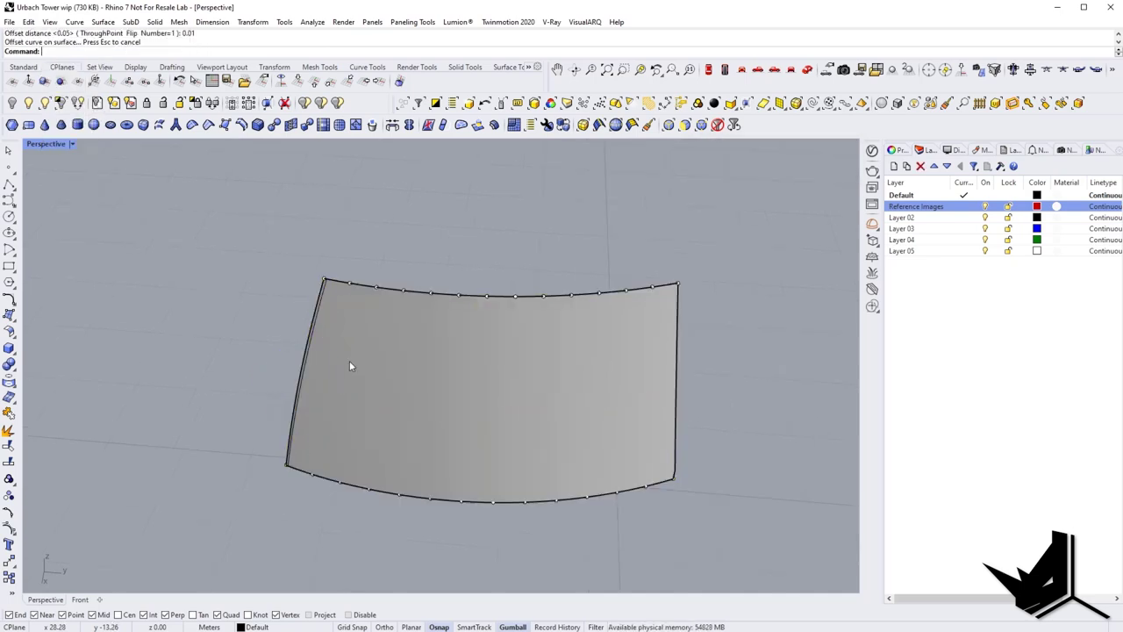
pyautogui.keyDown('shift'); pyautogui.moveTo(499, 377); pyautogui.dragTo(413, 382, button='right'); pyautogui.keyUp('shift')
pyautogui.keyDown('ctrl'); pyautogui.keyDown('shift'); pyautogui.click(591, 345); pyautogui.keyUp('shift'); pyautogui.keyUp('ctrl')
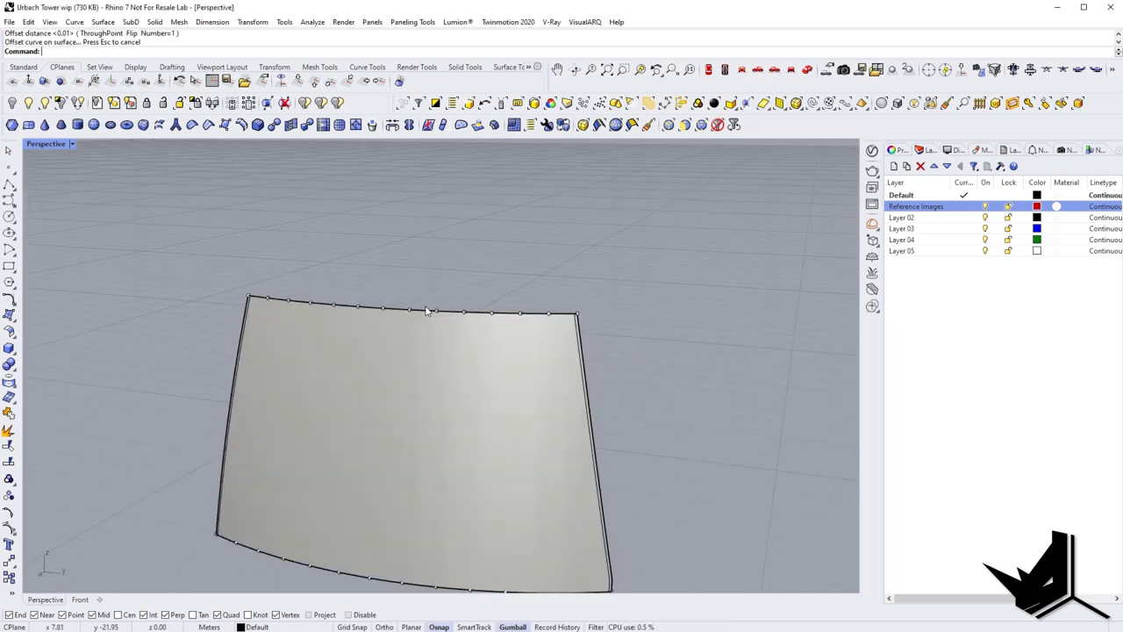
# Offset the panel's top and bottom edge curves inward on the surface by 0.03 m.
pyautogui.click(426, 311)
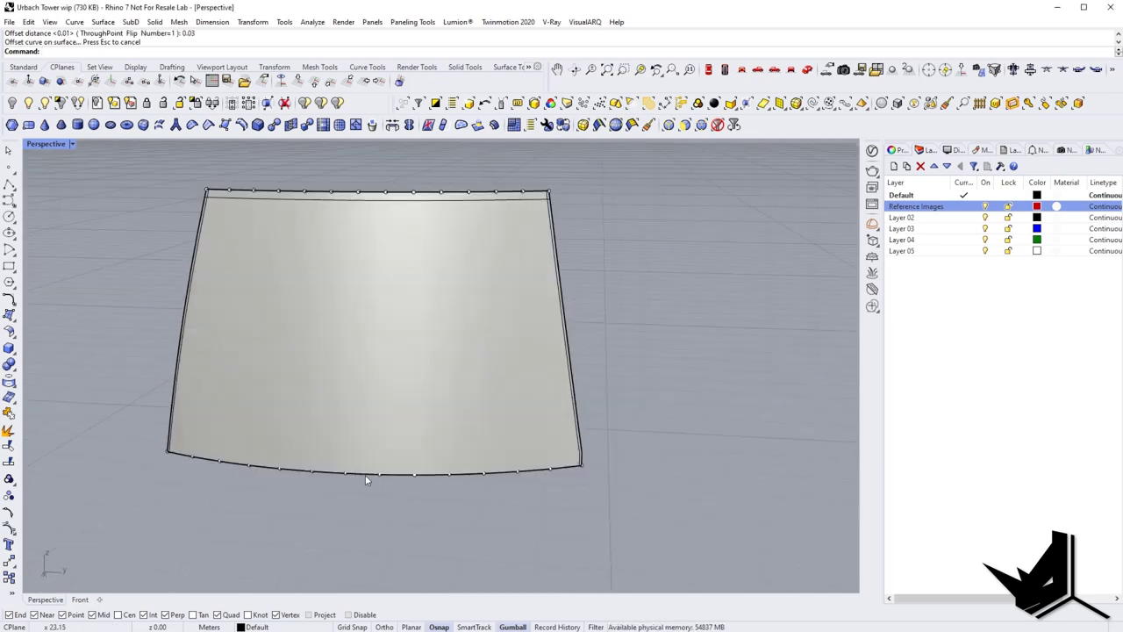
pyautogui.click(364, 481)
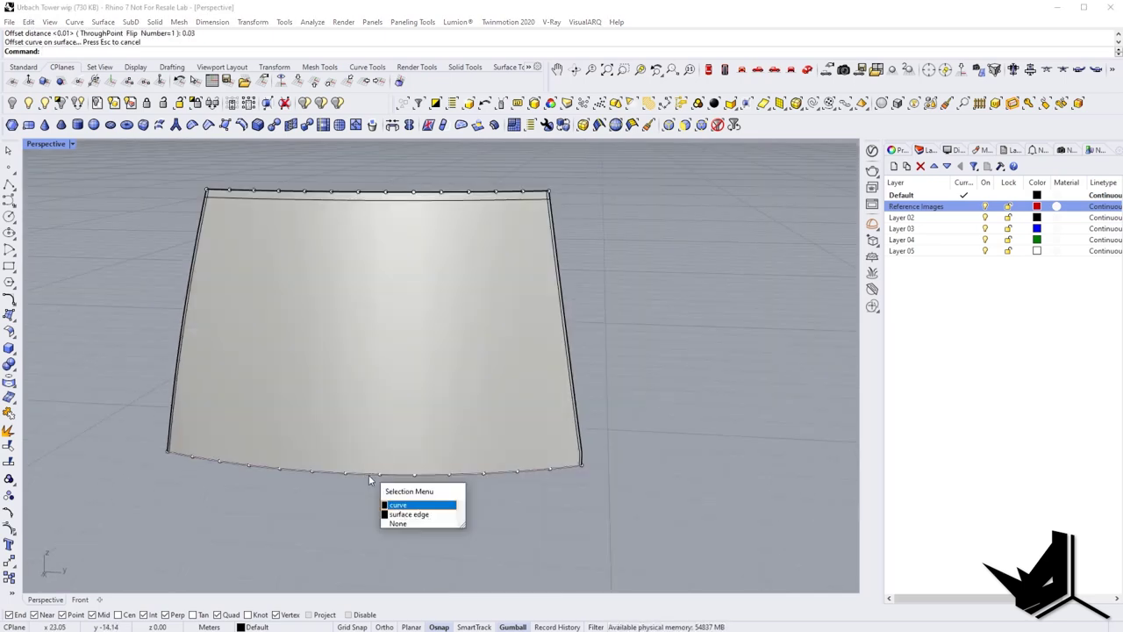
pyautogui.click(394, 504)
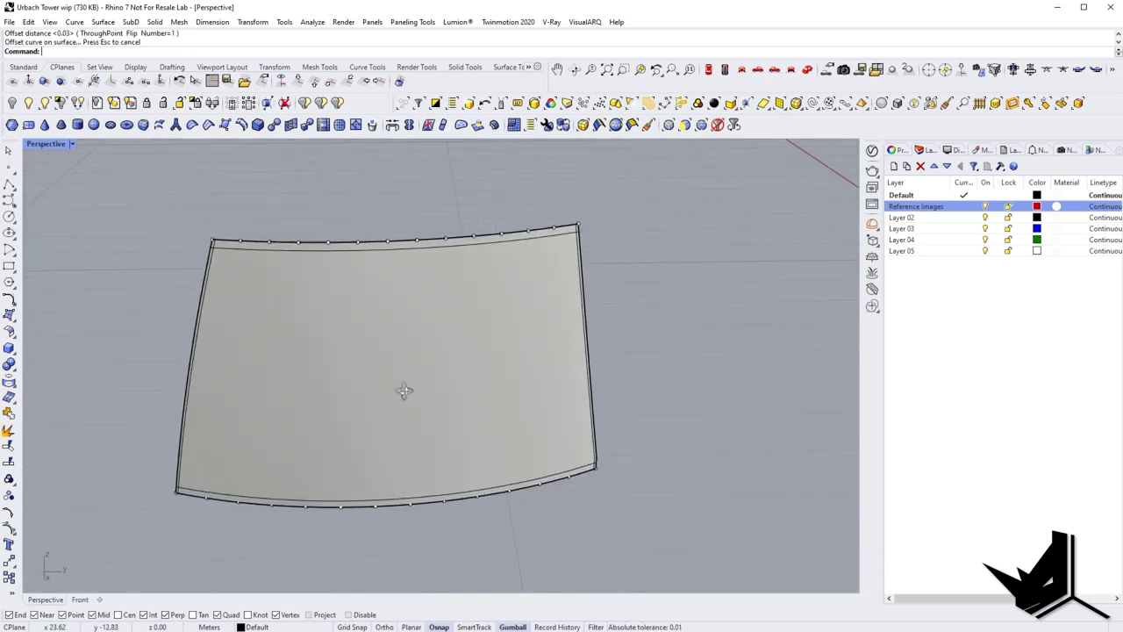
# Draw lines between the matching division points of the bottom and top edges across the whole railing panel.
pyautogui.moveTo(403, 390); pyautogui.dragTo(302, 382, button='right')
pyautogui.scroll(-3, 379, 397)
pyautogui.moveTo(317, 309); pyautogui.dragTo(316, 348, button='right')
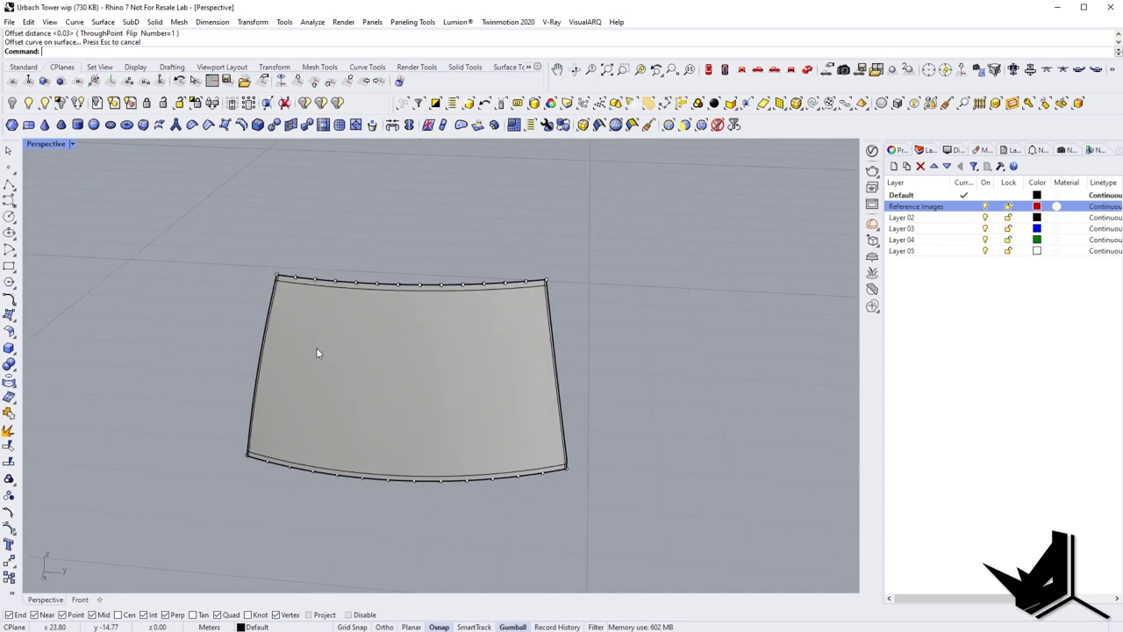
pyautogui.write('l')
pyautogui.press('Return')
pyautogui.click(267, 460)
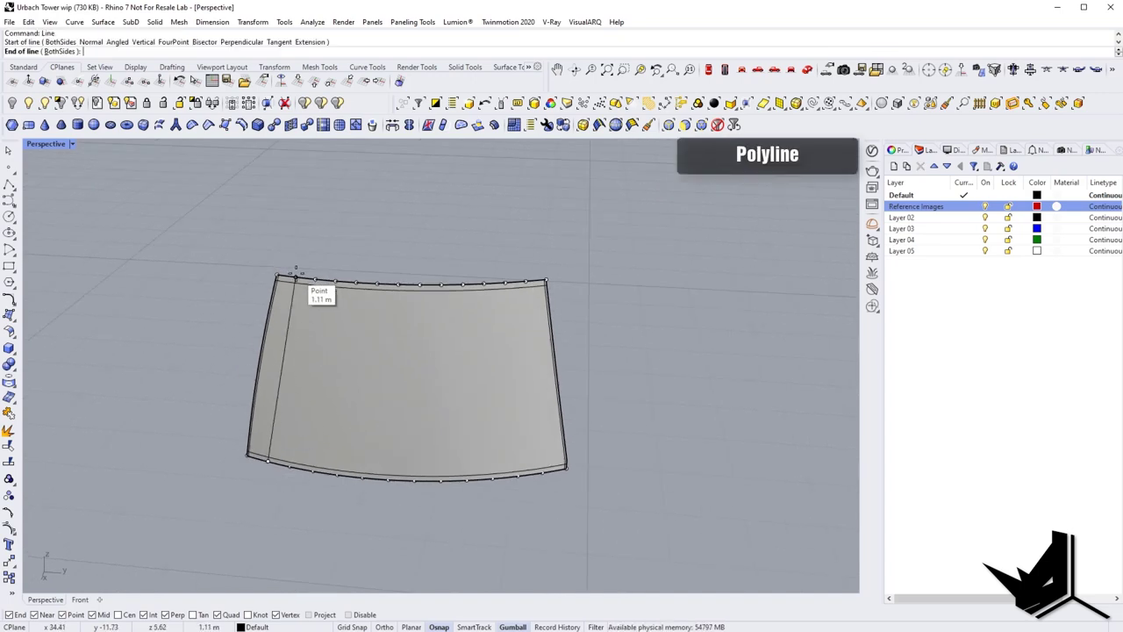
pyautogui.click(296, 277)
pyautogui.write('l')
pyautogui.press('Return')
pyautogui.click(291, 467)
pyautogui.click(315, 279)
pyautogui.press('Return')
pyautogui.click(313, 471)
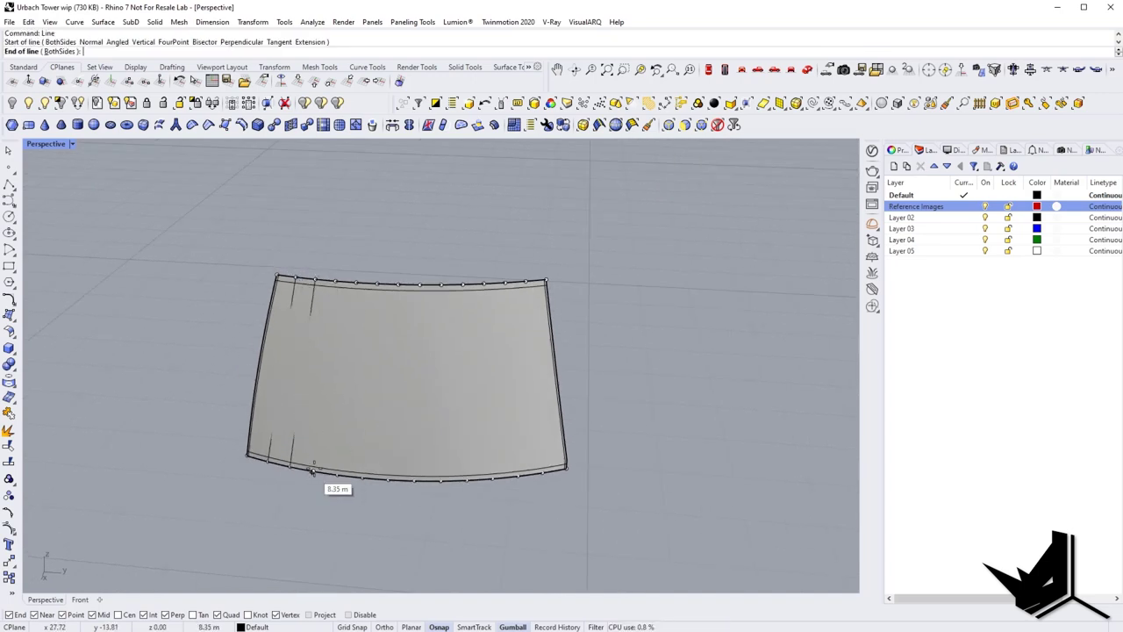
pyautogui.click(336, 281)
pyautogui.press('Return')
pyautogui.click(337, 475)
pyautogui.click(356, 283)
pyautogui.click(421, 282)
pyautogui.click(458, 482)
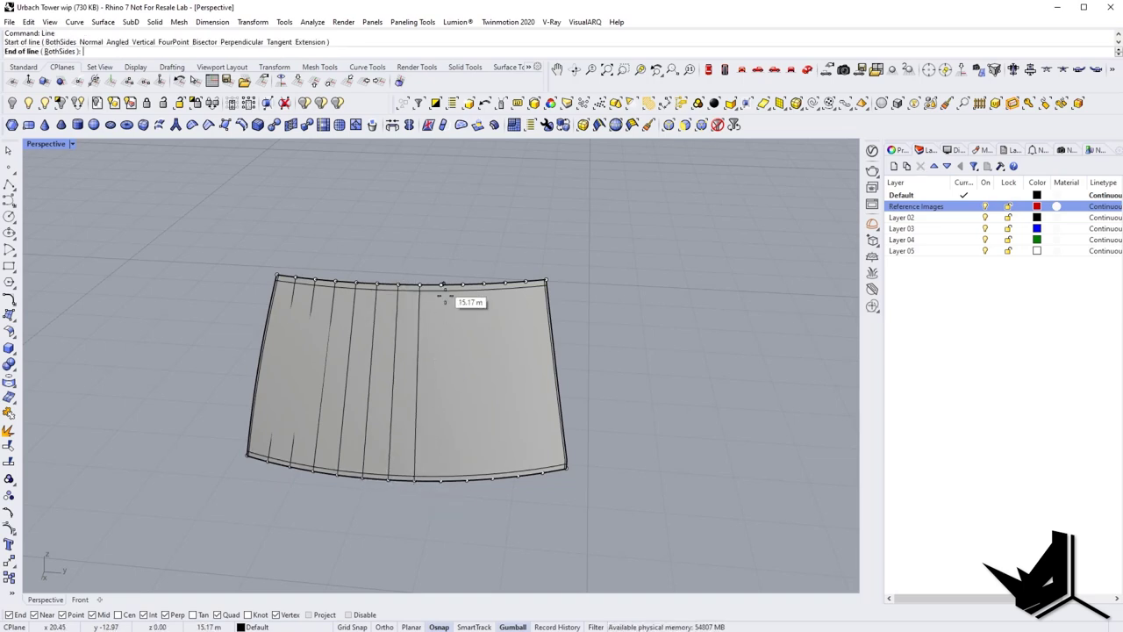
pyautogui.click(470, 282)
pyautogui.click(482, 482)
pyautogui.click(495, 282)
pyautogui.click(507, 482)
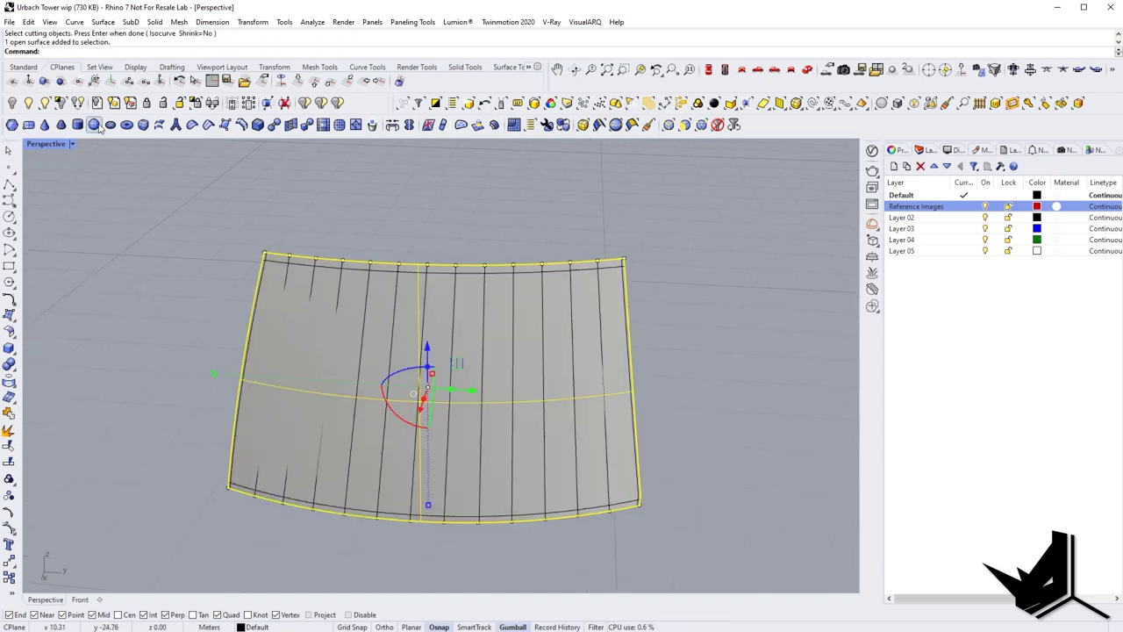
# Hide the panel surface and trim the overlapping offset curve ends at the frame's upper left corner.
pyautogui.click(307, 104)
pyautogui.scroll(8, 256, 265)
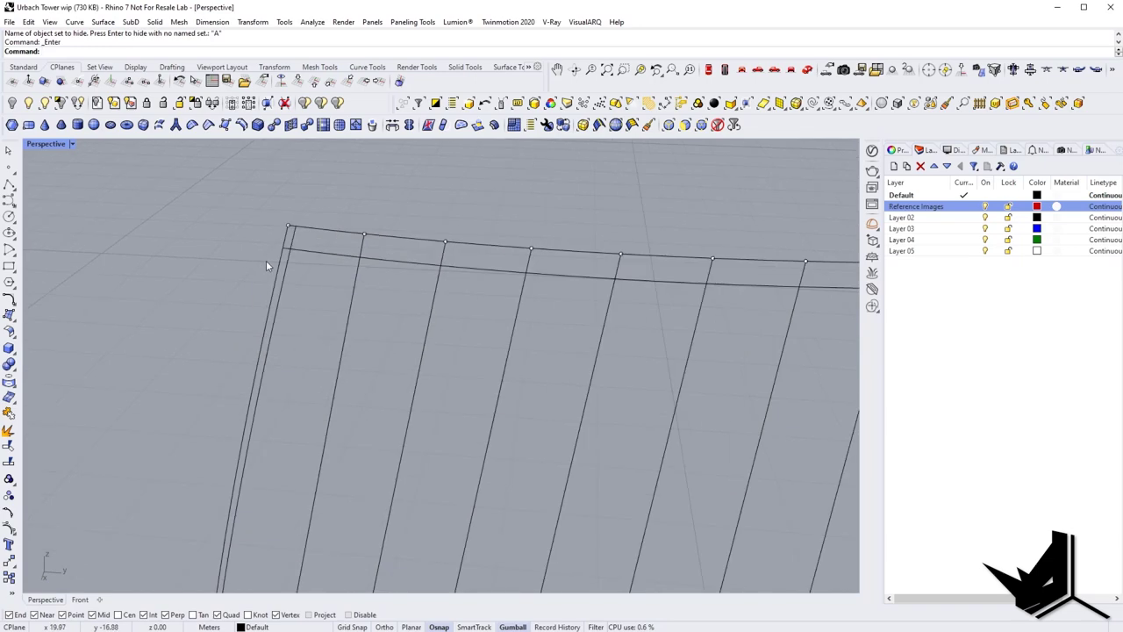
pyautogui.write('tr')
pyautogui.press('Return')
pyautogui.moveTo(335, 285); pyautogui.dragTo(259, 230)
pyautogui.press('Return')
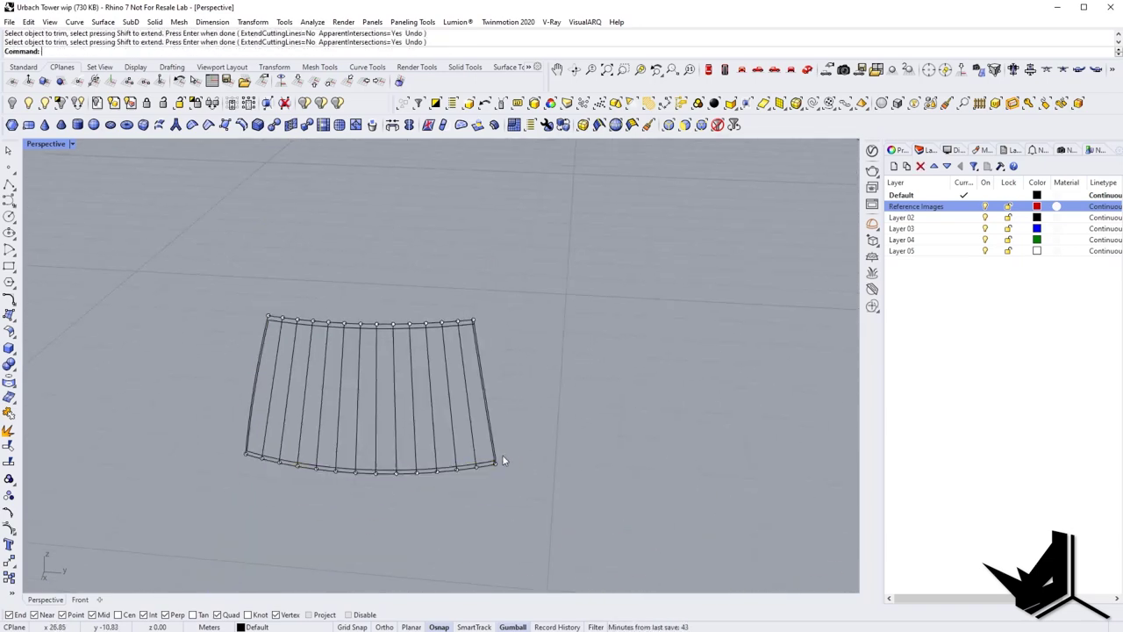
# Trim the overlapping offset curve ends at the frame's lower right corner.
pyautogui.scroll(8, 474, 327)
pyautogui.write('tr')
pyautogui.moveTo(478, 412); pyautogui.dragTo(412, 351)
pyautogui.press('Return')
pyautogui.moveTo(491, 492); pyautogui.dragTo(439, 438)
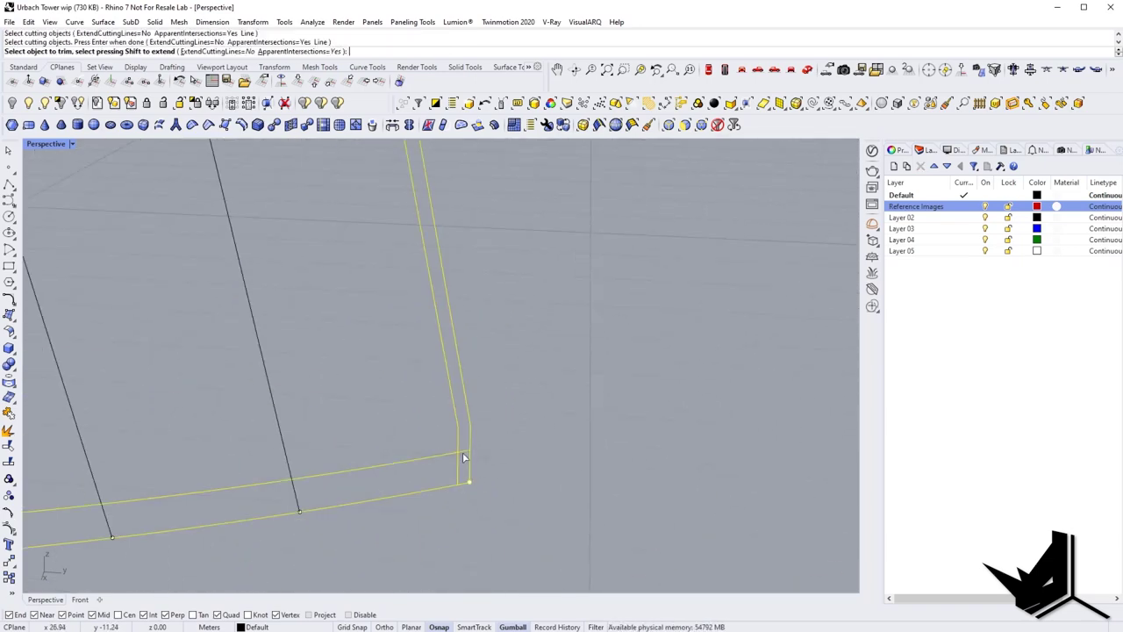
pyautogui.press('Return')
# Join the panel's outer edge curves and inner offset curves into closed frame outlines.
pyautogui.scroll(-5, 464, 459)
pyautogui.moveTo(548, 348); pyautogui.dragTo(526, 330)
pyautogui.keyDown('shift'); pyautogui.moveTo(512, 228); pyautogui.dragTo(479, 274); pyautogui.keyUp('shift')
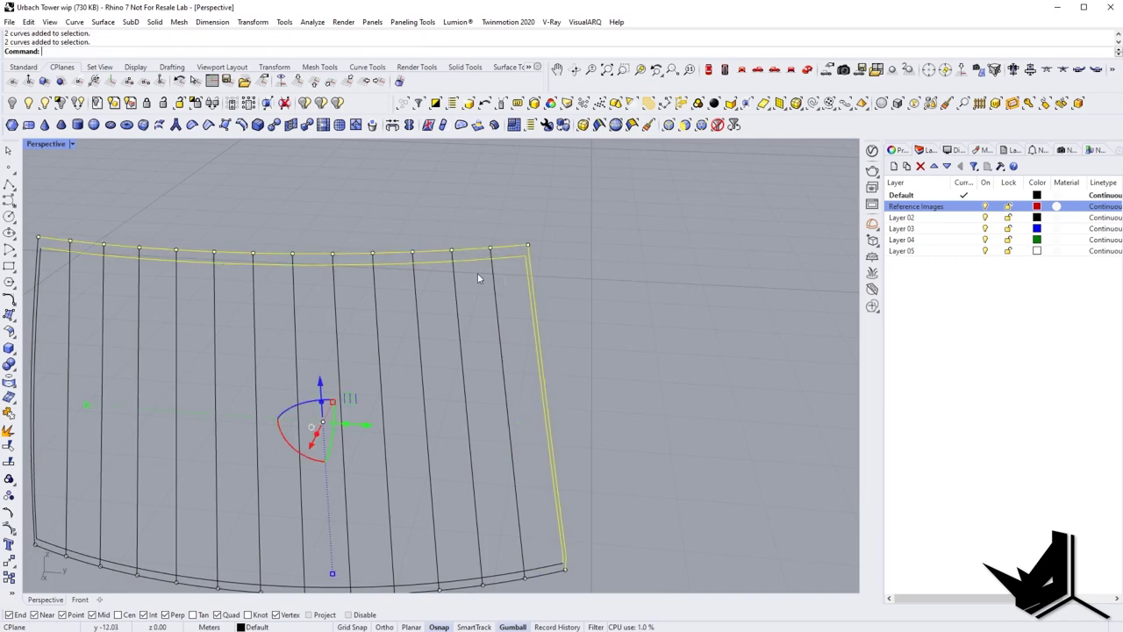
pyautogui.keyDown('shift'); pyautogui.moveTo(479, 276); pyautogui.dragTo(811, 307, button='right'); pyautogui.keyUp('shift')
pyautogui.scroll(4, 323, 312)
pyautogui.keyDown('shift'); pyautogui.moveTo(408, 329); pyautogui.dragTo(358, 340); pyautogui.keyUp('shift')
pyautogui.scroll(-7, 358, 340)
pyautogui.keyDown('shift'); pyautogui.moveTo(379, 399); pyautogui.dragTo(347, 285, button='right'); pyautogui.keyUp('shift')
pyautogui.scroll(4, 471, 472)
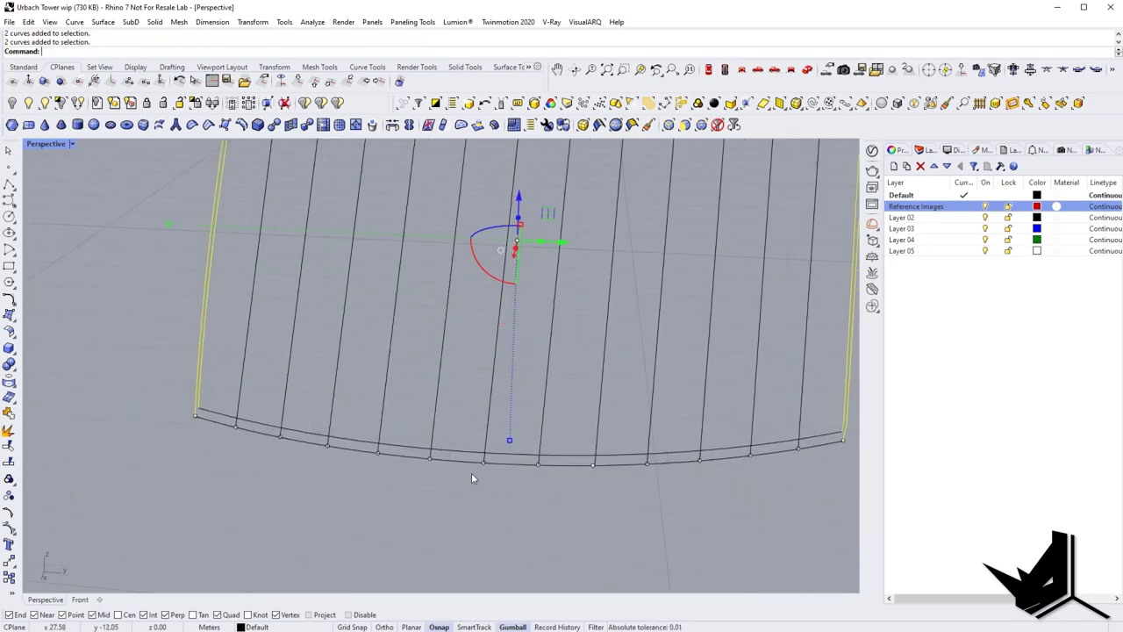
pyautogui.keyDown('shift'); pyautogui.moveTo(473, 475); pyautogui.dragTo(458, 439); pyautogui.keyUp('shift')
pyautogui.scroll(-6, 458, 438)
pyautogui.keyDown('shift'); pyautogui.moveTo(458, 439); pyautogui.dragTo(386, 471, button='right'); pyautogui.keyUp('shift')
pyautogui.write('j')
pyautogui.press('Escape')
# Show the hidden railing panel and pull the twelve vertical division lines onto its curved surface.
pyautogui.rightClick(305, 103)
pyautogui.keyDown('shift'); pyautogui.moveTo(422, 313); pyautogui.dragTo(279, 327, button='right'); pyautogui.keyUp('shift')
pyautogui.scroll(3, 401, 322)
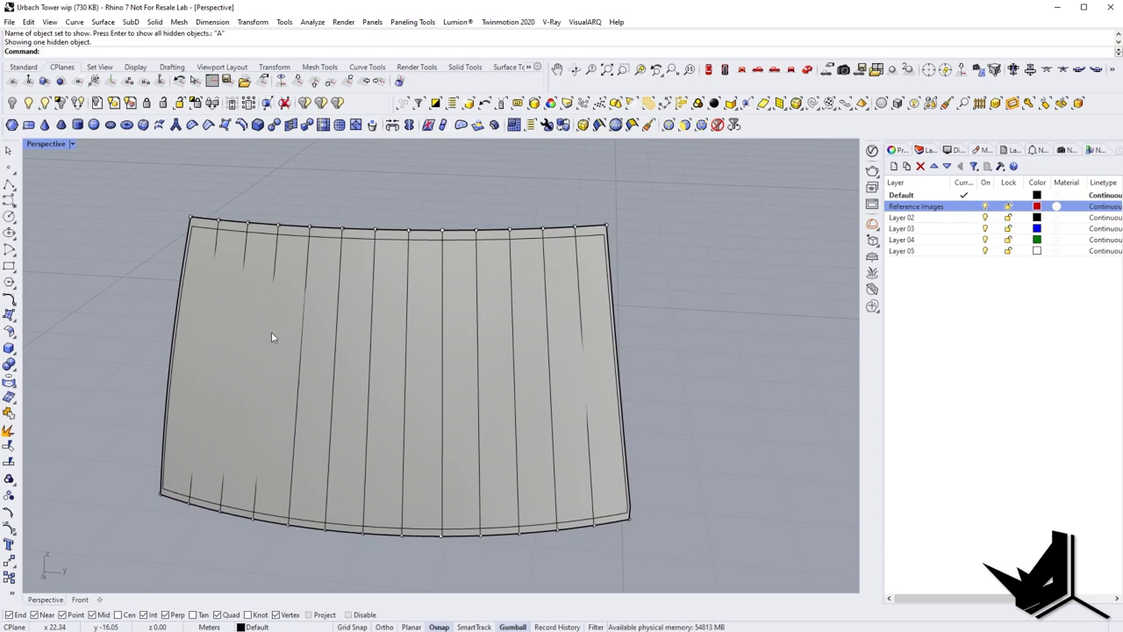
pyautogui.write('Pull')
pyautogui.press('Return')
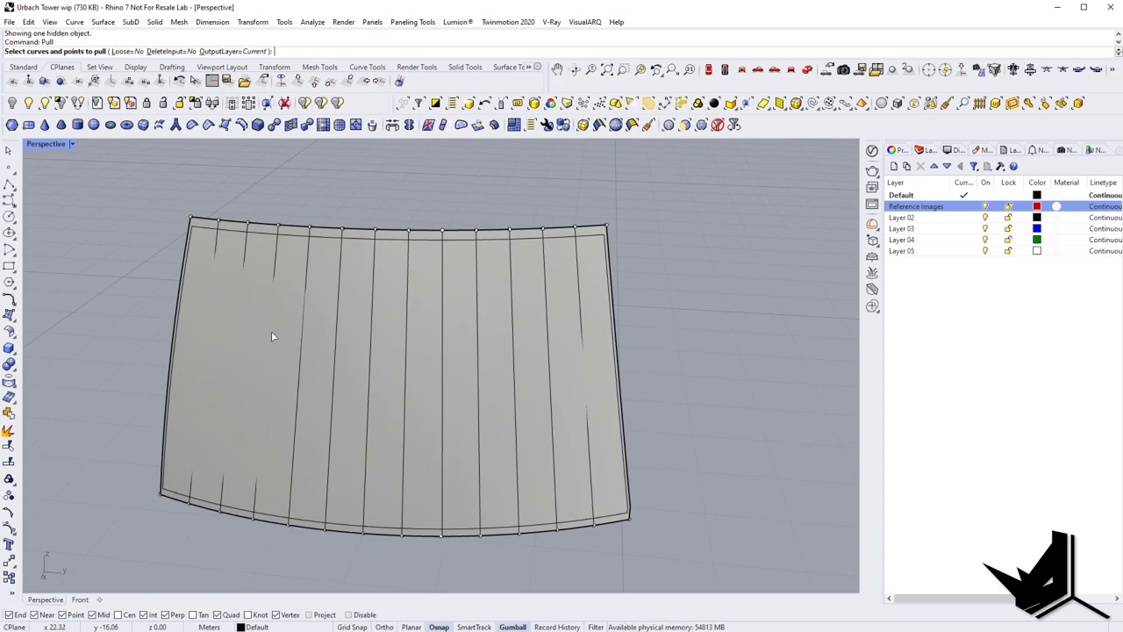
pyautogui.click(216, 245)
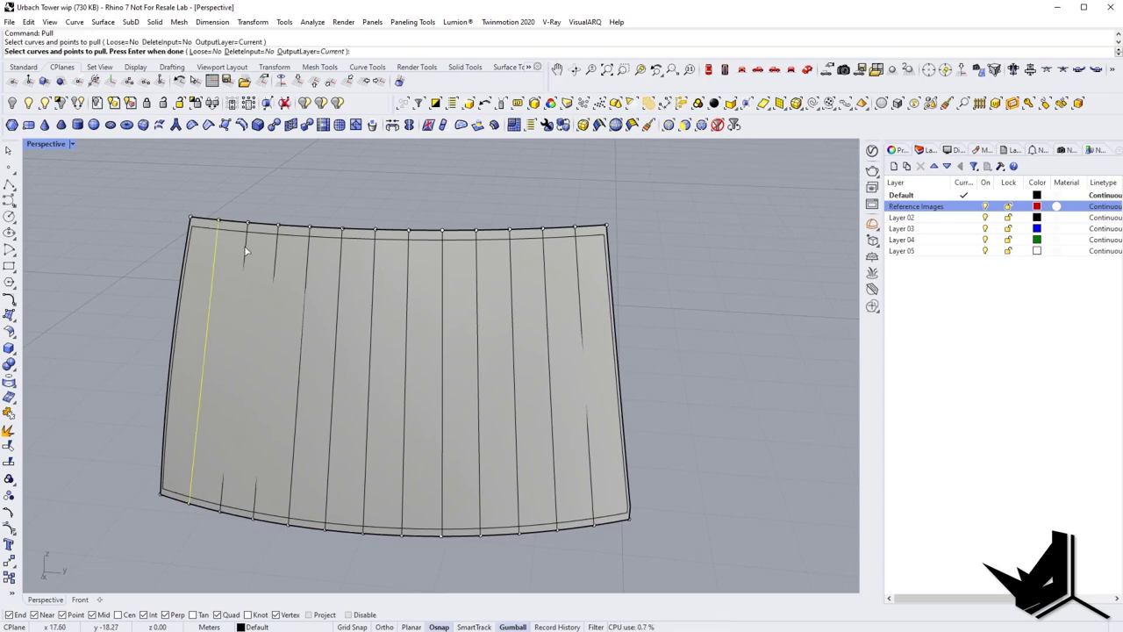
pyautogui.click(246, 252)
pyautogui.click(276, 251)
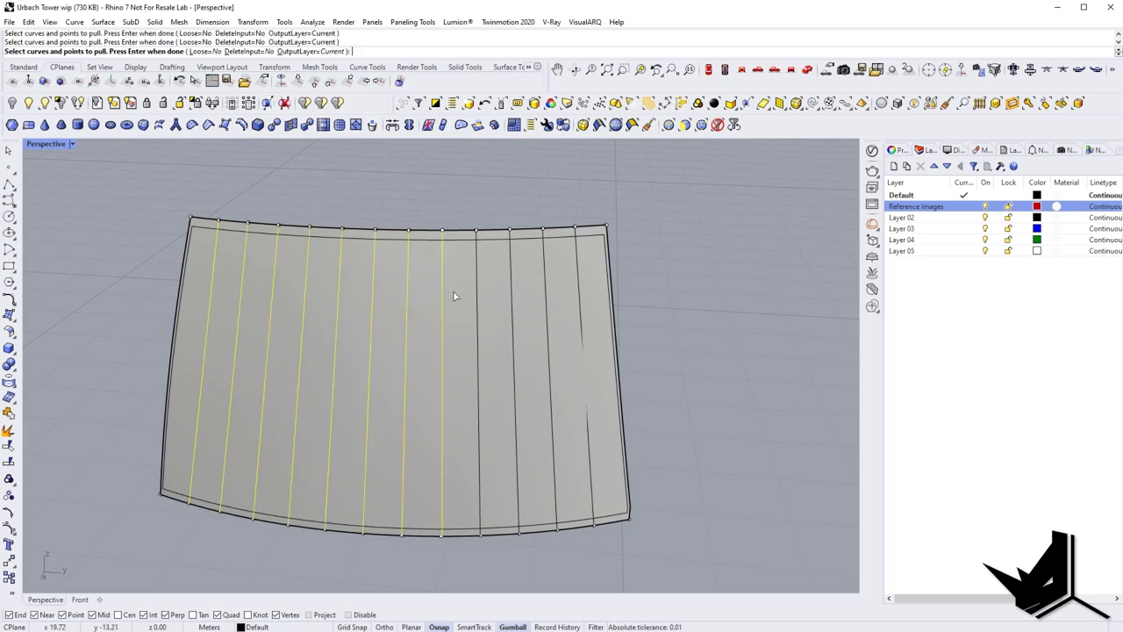
pyautogui.click(478, 299)
pyautogui.click(516, 312)
pyautogui.click(550, 313)
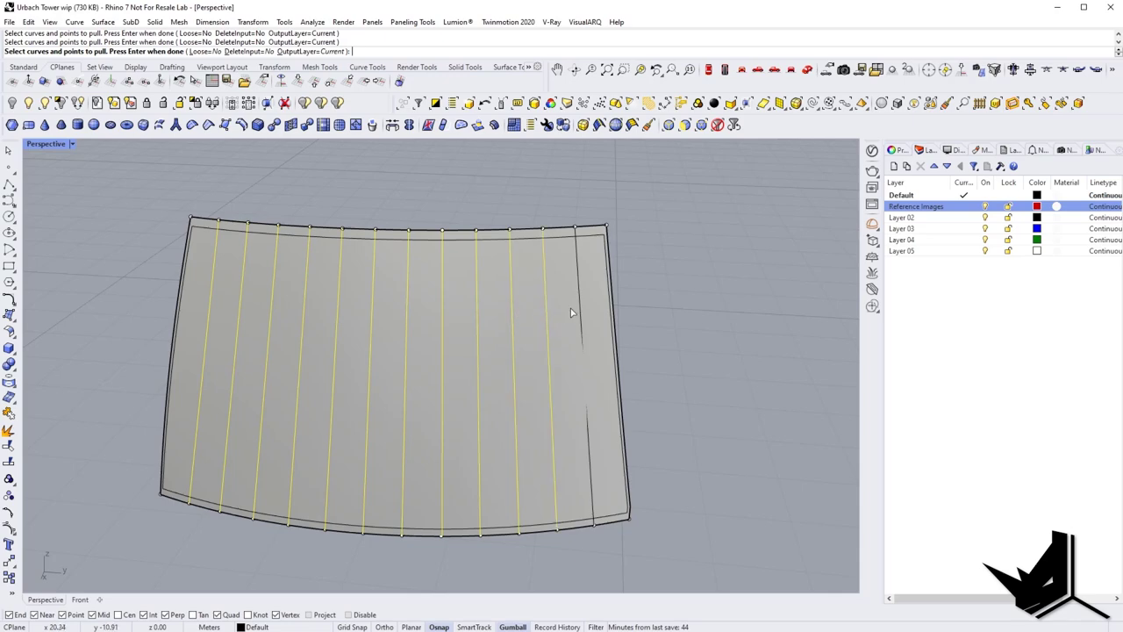
pyautogui.press('Return')
pyautogui.click(564, 308)
pyautogui.press('Return')
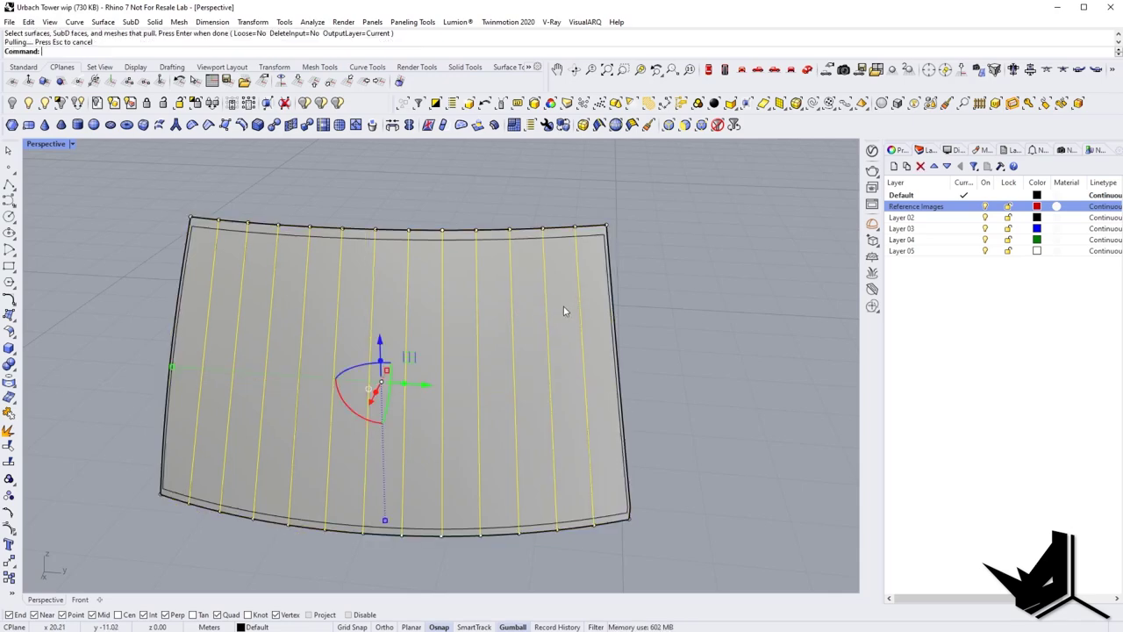
# Create pipes along the pulled vertical curves to form the railing bars.
pyautogui.moveTo(565, 308); pyautogui.dragTo(483, 354, button='right')
pyautogui.write('ipe')
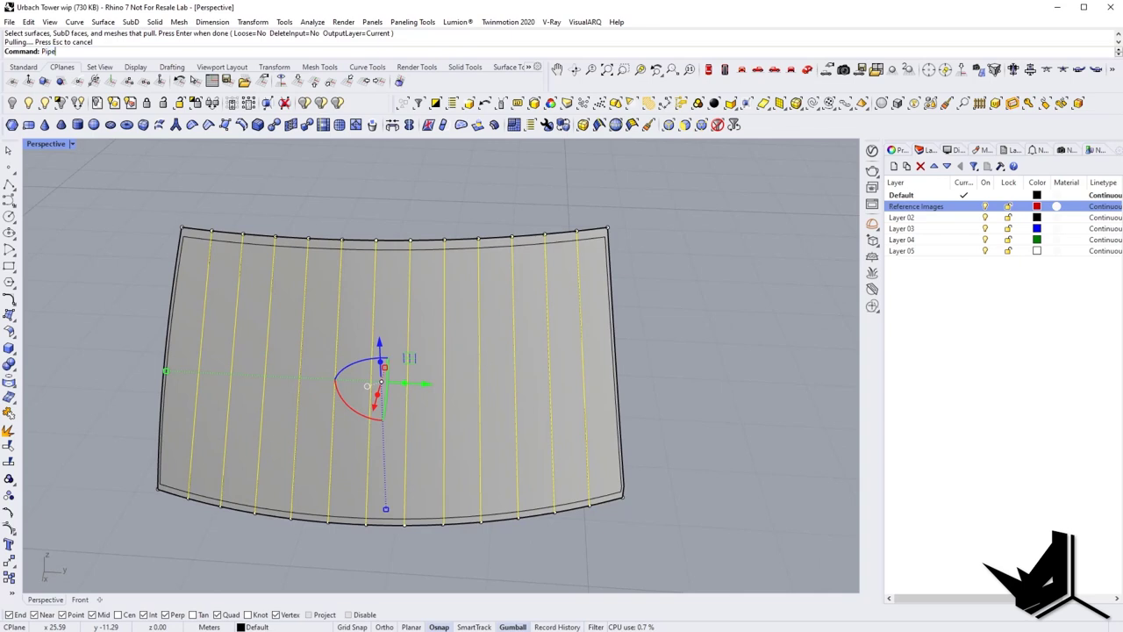
pyautogui.press('Return')
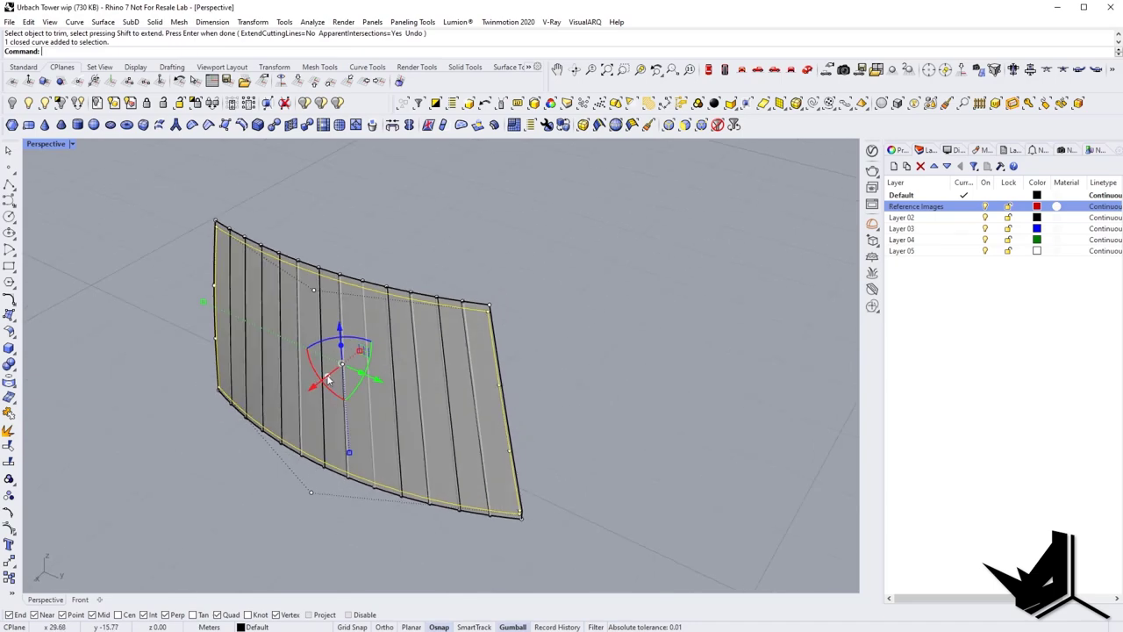
# Extrude the inner frame outline through the railing panel and split the panel and bars with that extrusion.
pyautogui.moveTo(327, 379); pyautogui.dragTo(252, 422)
pyautogui.click(300, 306)
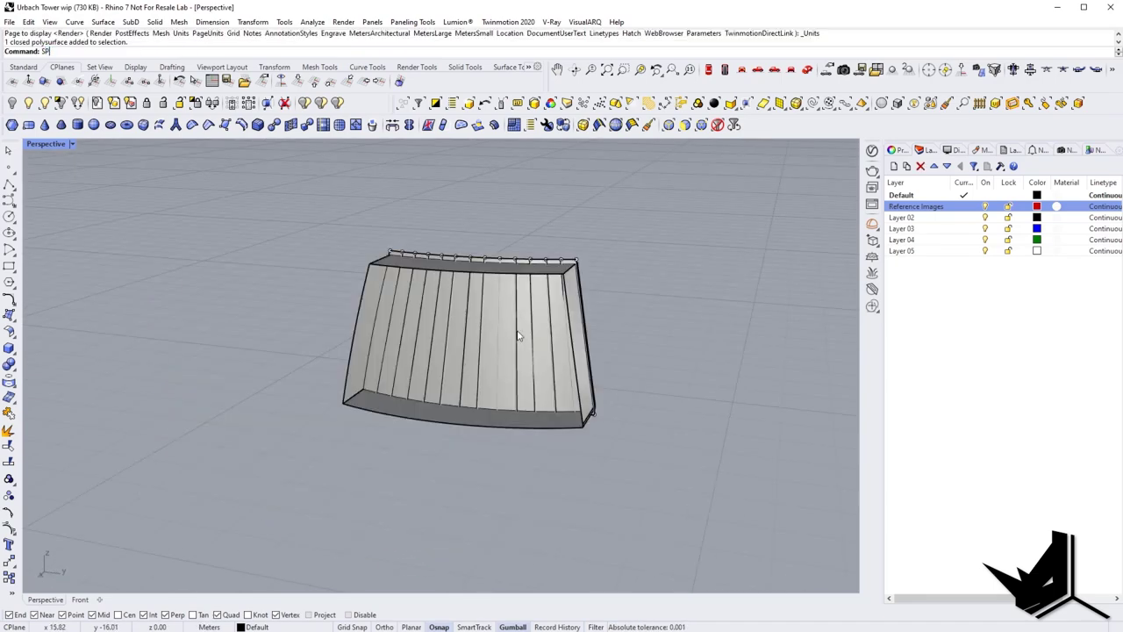
pyautogui.write('lit')
pyautogui.press('Return')
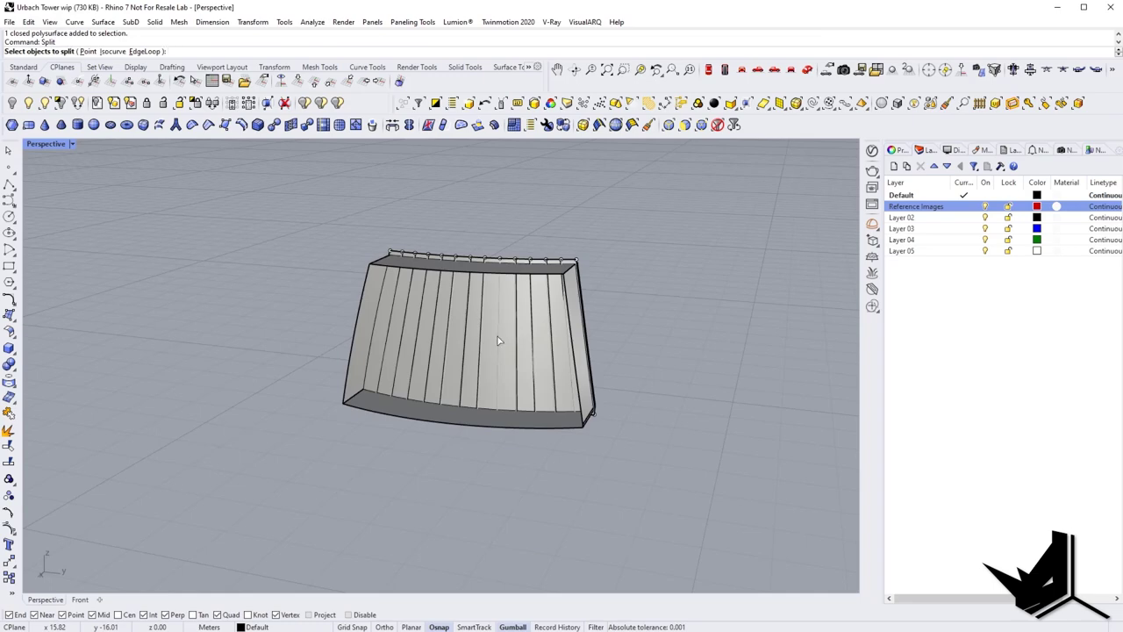
pyautogui.click(530, 389)
pyautogui.press('Return')
# Delete the leftover surface, points, curves and cut-off bar ends outside the panel's inner outline.
pyautogui.scroll(5, 554, 469)
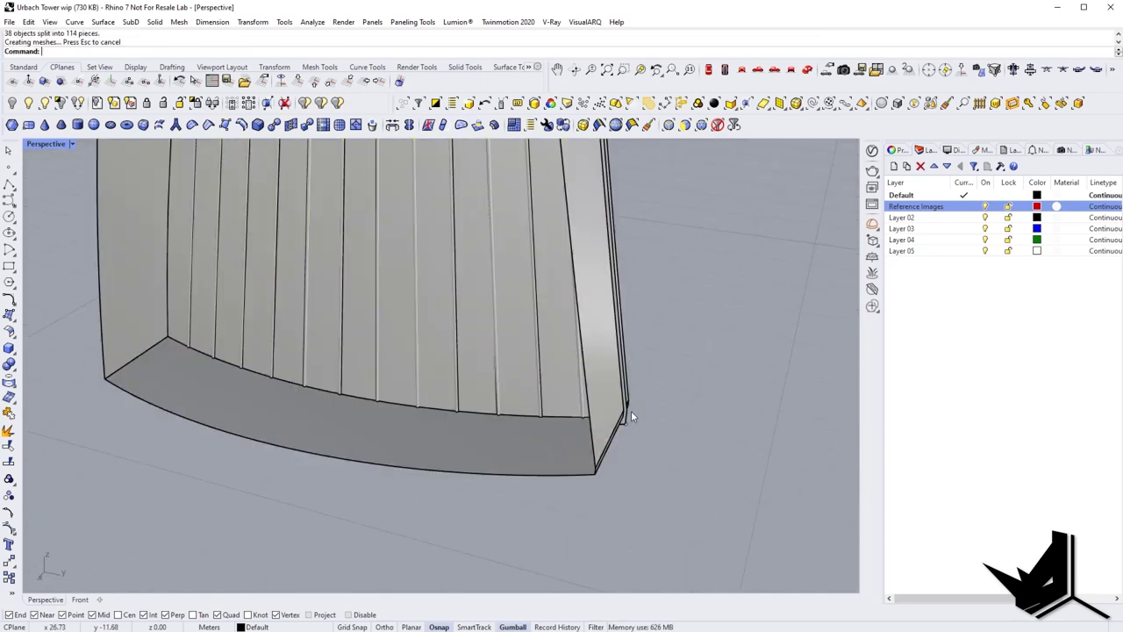
pyautogui.scroll(8, 628, 410)
pyautogui.click(613, 436)
pyautogui.scroll(-7, 617, 441)
pyautogui.press('Delete')
pyautogui.scroll(-8, 553, 441)
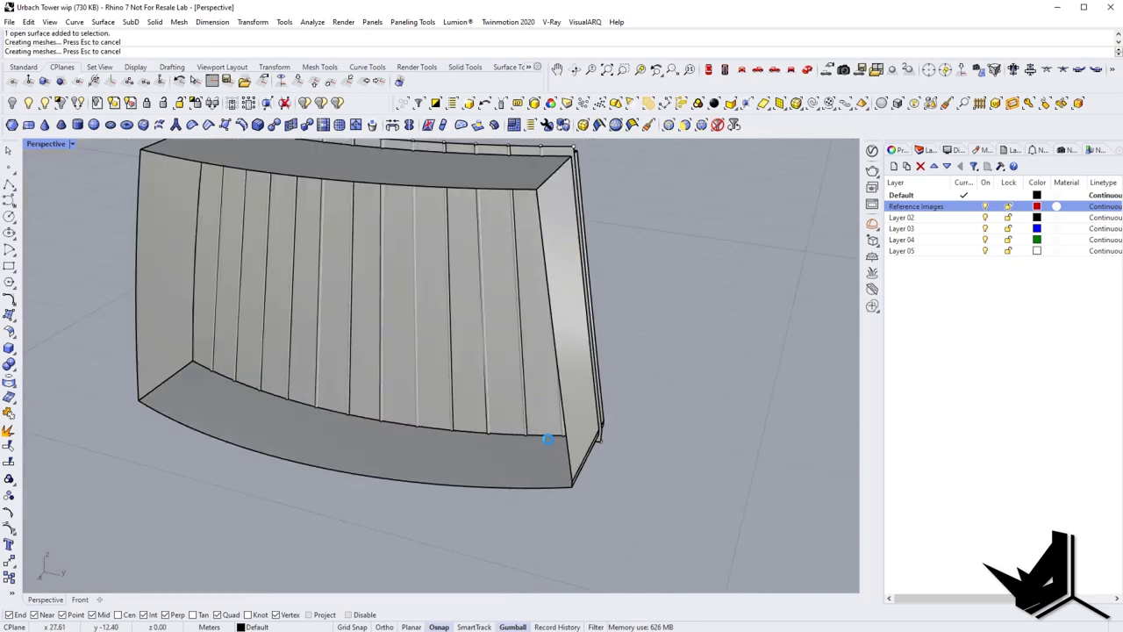
pyautogui.moveTo(226, 360); pyautogui.dragTo(695, 481)
pyautogui.press('Delete')
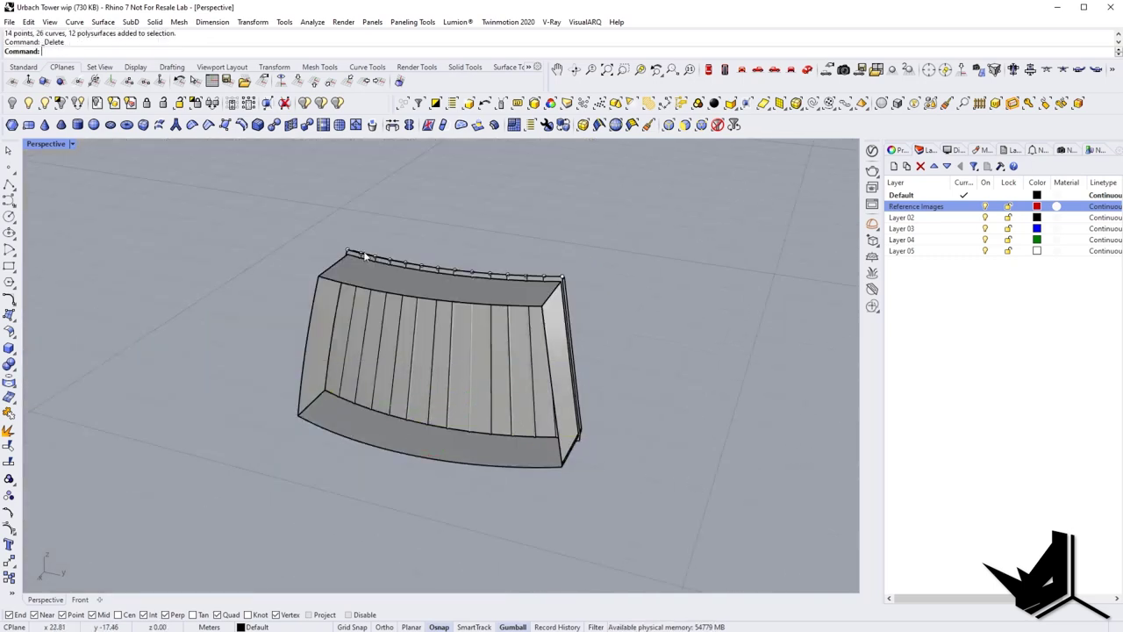
pyautogui.moveTo(599, 330); pyautogui.dragTo(599, 330)
pyautogui.press('Delete')
# Delete the extruded cutter and the panel's inner surface, keeping only the frame and bars.
pyautogui.click(488, 302)
pyautogui.press('Delete')
pyautogui.click(490, 351)
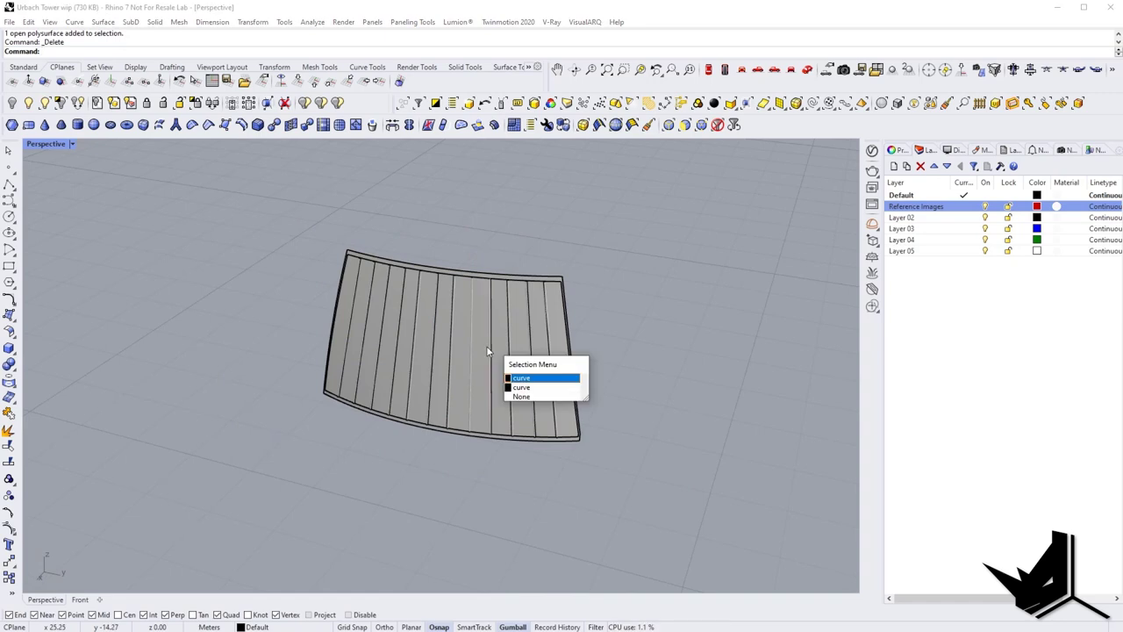
pyautogui.click(481, 350)
pyautogui.press('Delete')
# Thicken the railing's frame surface into a solid with OffsetSrf at a distance of 0.03.
pyautogui.moveTo(489, 381); pyautogui.dragTo(469, 302, button='right')
pyautogui.scroll(7, 499, 301)
pyautogui.scroll(-6, 499, 301)
pyautogui.scroll(3, 545, 292)
pyautogui.click(524, 263)
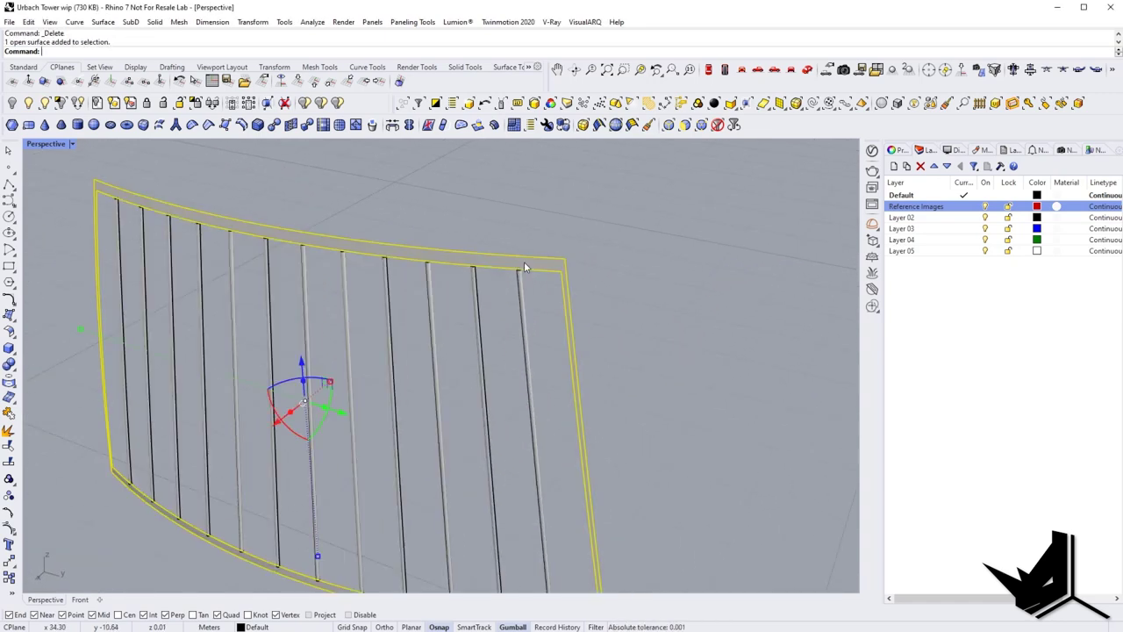
pyautogui.write('OS')
pyautogui.press('Return')
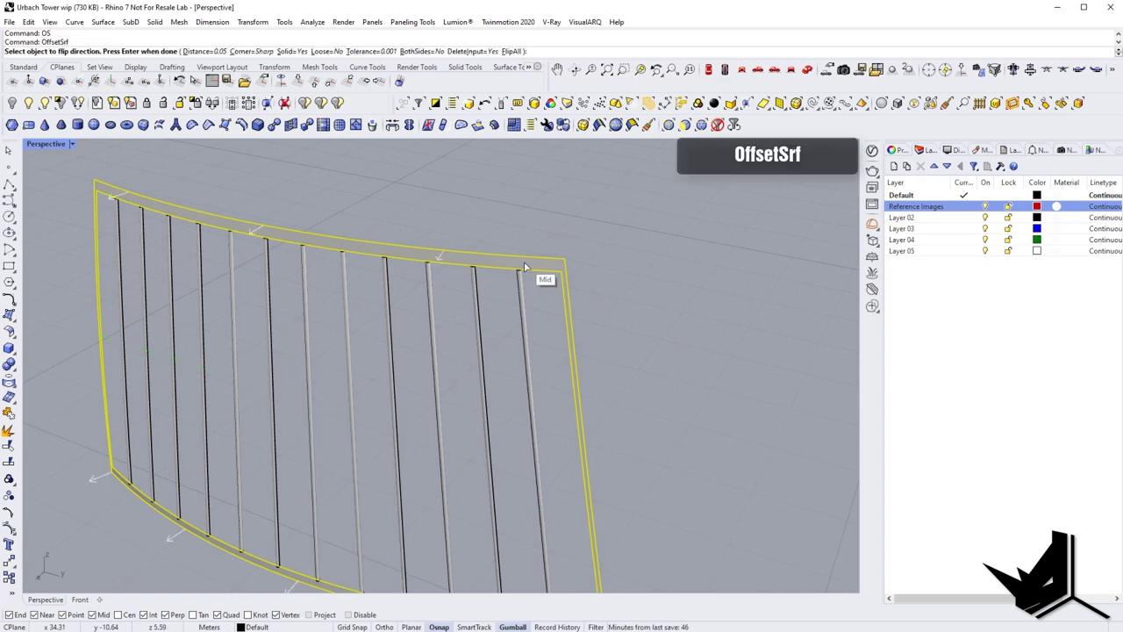
pyautogui.click(203, 51)
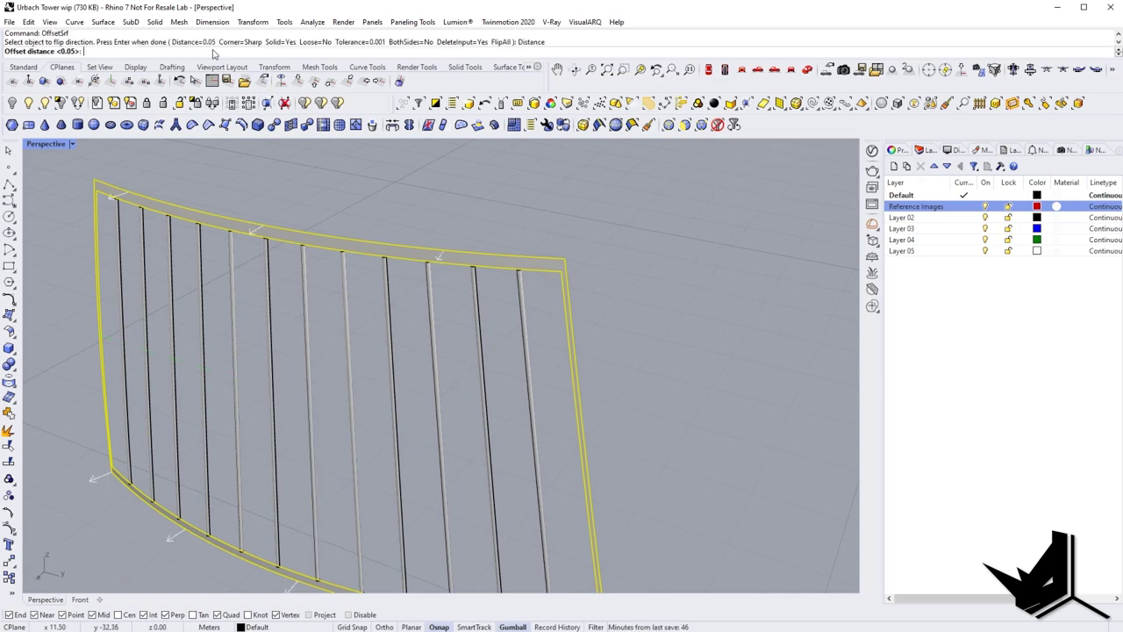
pyautogui.press('Return')
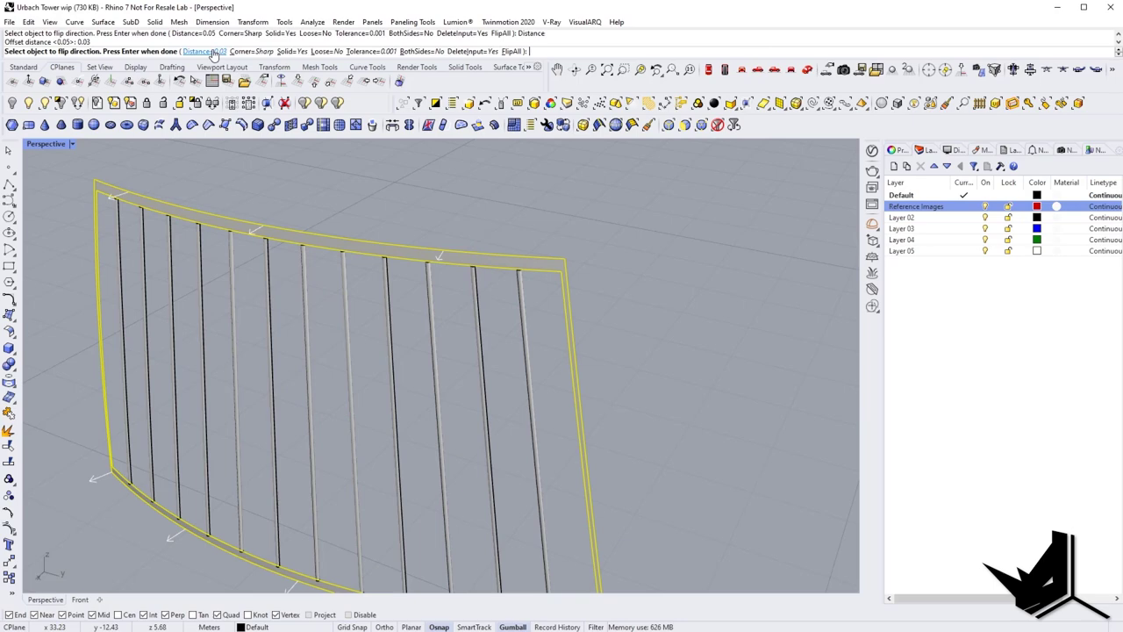
pyautogui.press('Return')
pyautogui.press('Escape')
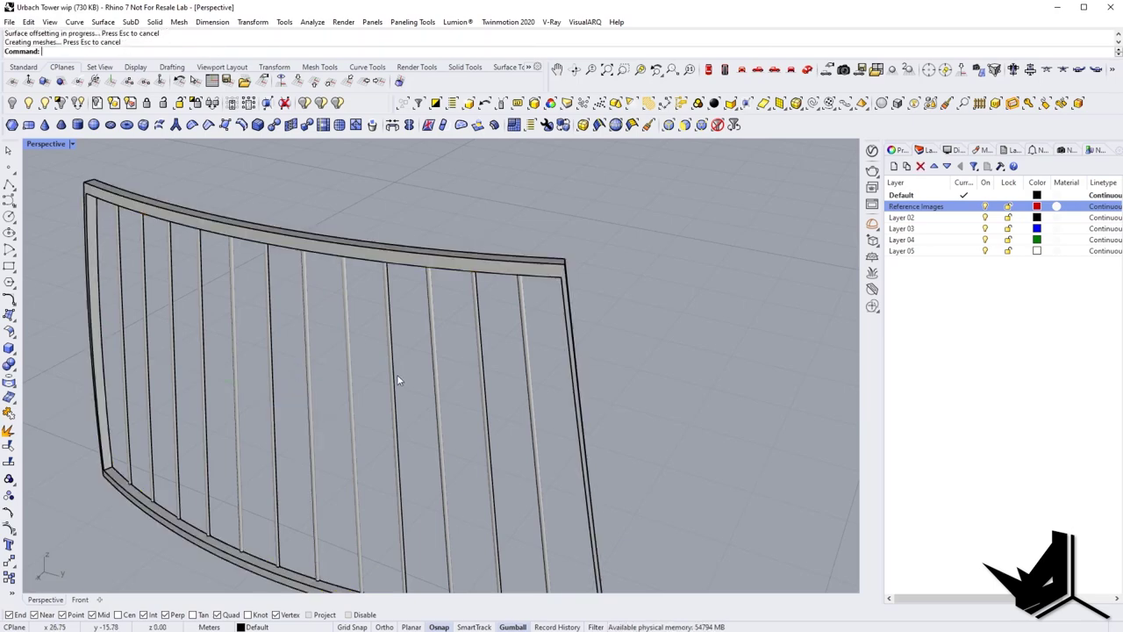
pyautogui.moveTo(397, 376); pyautogui.dragTo(220, 220, button='right')
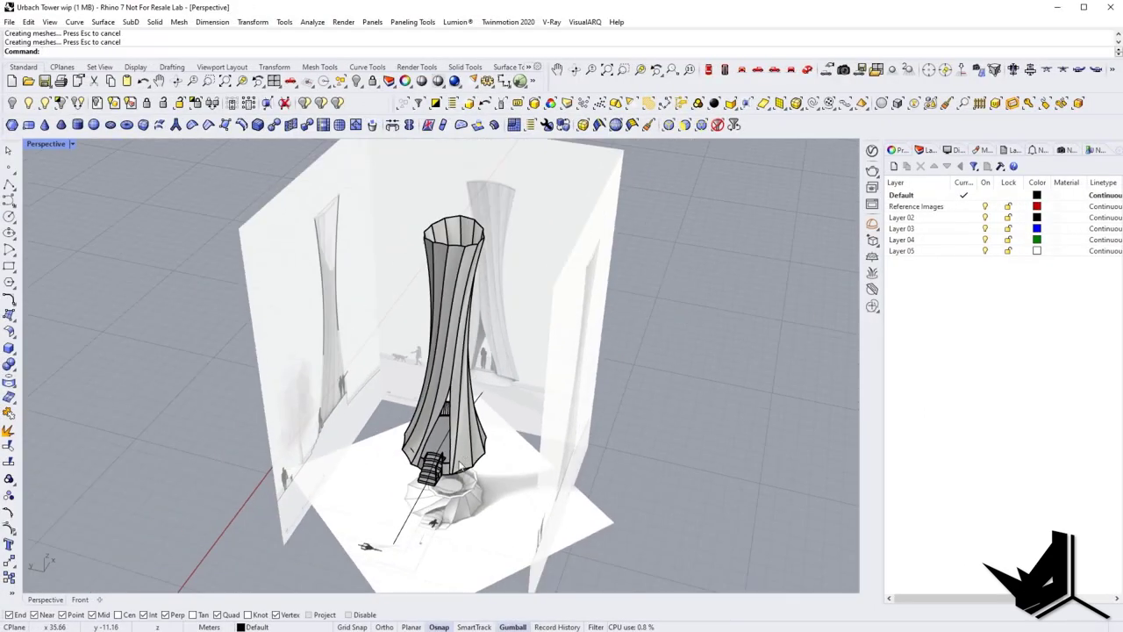
# Move the tower shell's lower corner vertex on the entrance's open side, opposite the stair rail, closer to the stair.
pyautogui.scroll(10, 450, 483)
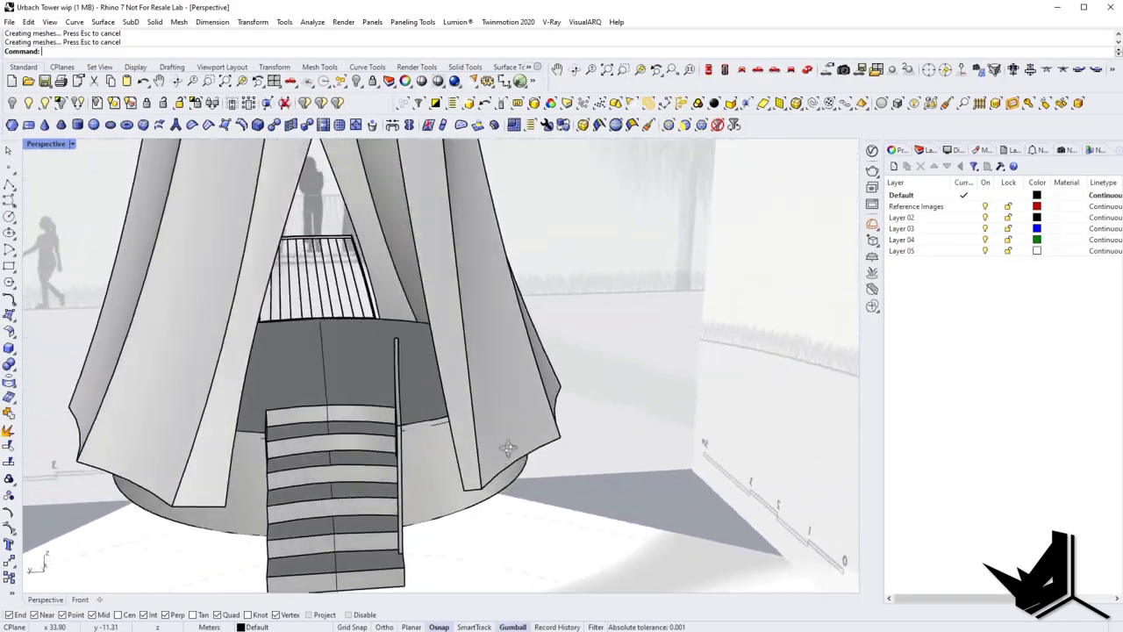
pyautogui.moveTo(508, 449)
pyautogui.mouseDown(button='right')
pyautogui.moveTo(494, 445)
pyautogui.moveTo(495, 498)
pyautogui.moveTo(485, 495)
pyautogui.moveTo(491, 456)
pyautogui.mouseUp(button='right')
pyautogui.moveTo(319, 430); pyautogui.dragTo(412, 431, button='right')
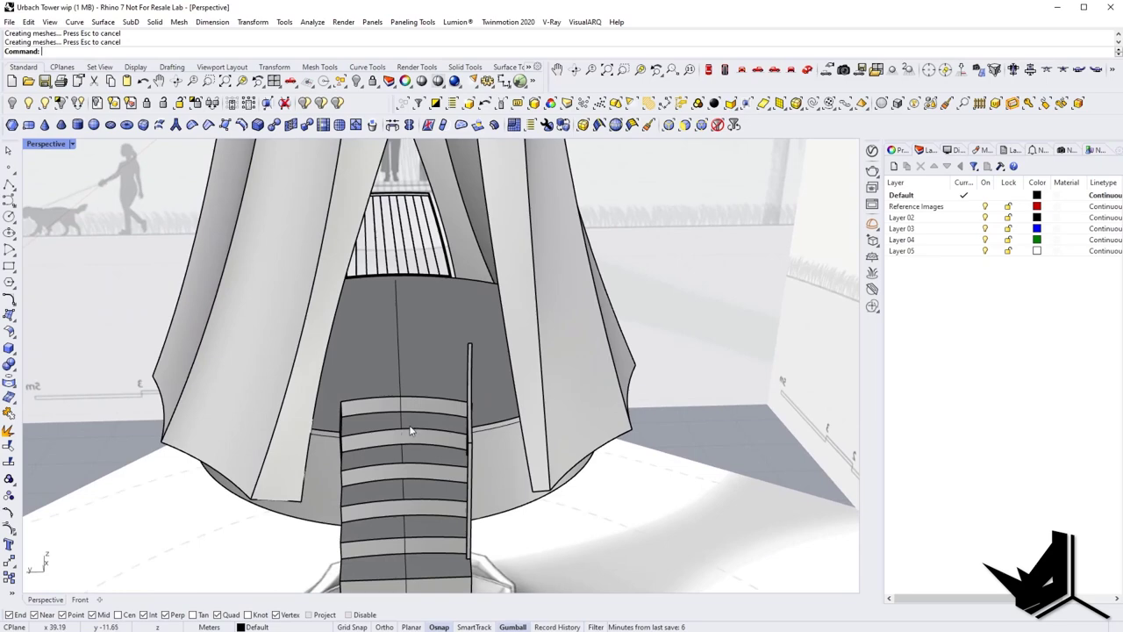
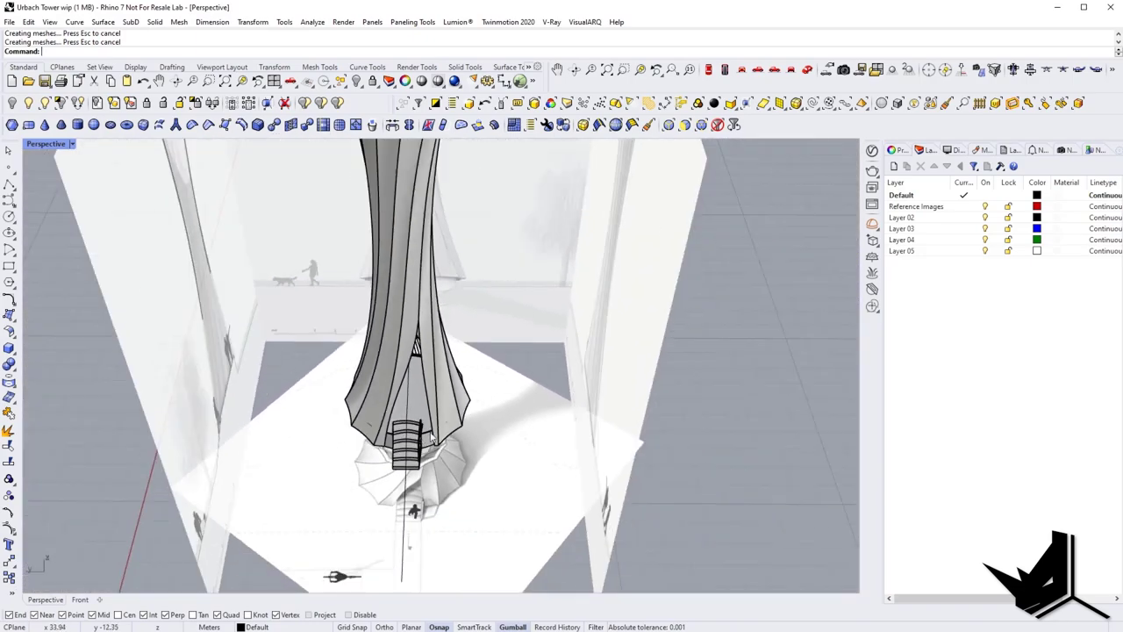
pyautogui.scroll(14, 393, 436)
pyautogui.moveTo(384, 430); pyautogui.dragTo(430, 460, button='right')
pyautogui.scroll(3, 359, 363)
pyautogui.click(356, 358)
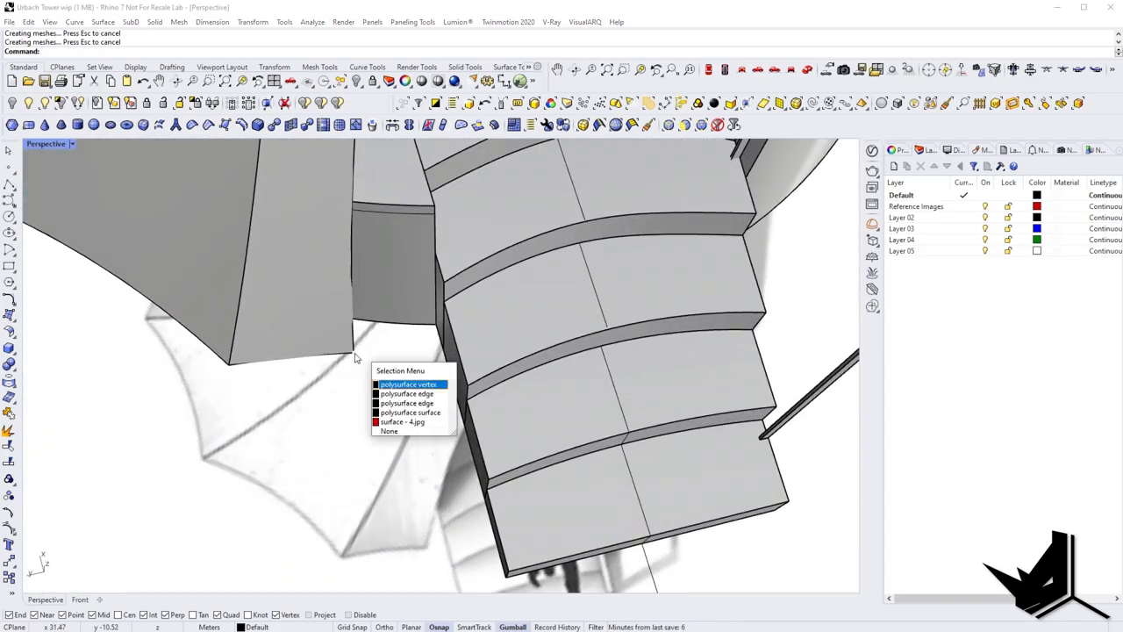
pyautogui.click(403, 387)
pyautogui.keyDown('shift'); pyautogui.moveTo(375, 342); pyautogui.dragTo(451, 551, button='right'); pyautogui.keyUp('shift')
pyautogui.moveTo(361, 449); pyautogui.dragTo(420, 445)
pyautogui.scroll(-4, 417, 443)
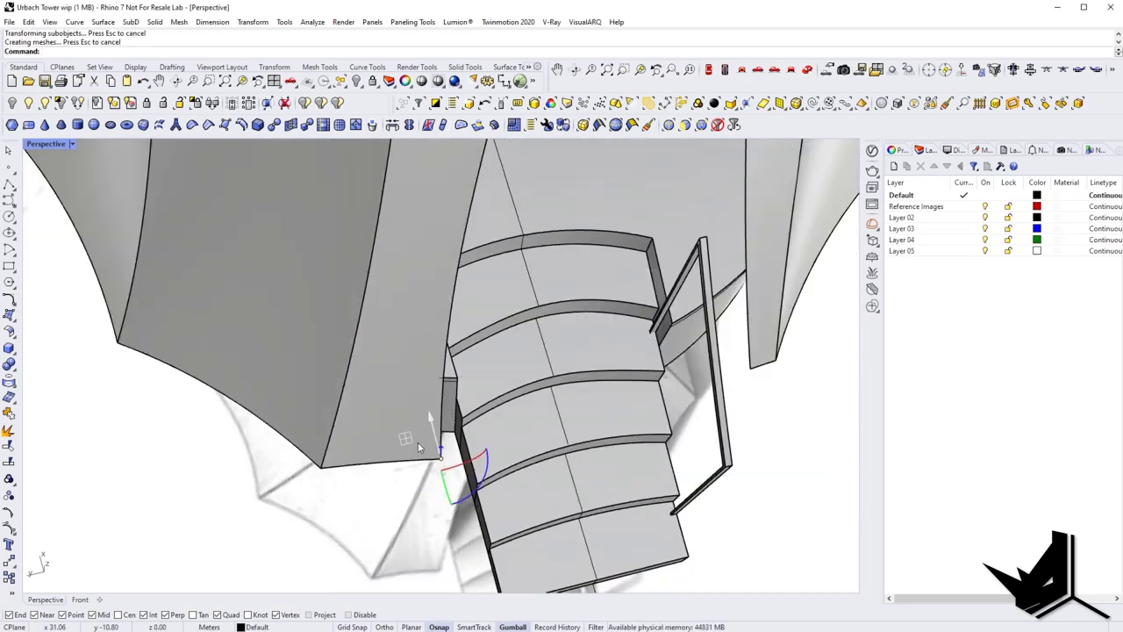
# Move the tower shell's lower corner vertex on the railing side of the entrance closer to the stair.
pyautogui.scroll(-5, 418, 447)
pyautogui.moveTo(418, 448); pyautogui.dragTo(321, 446, button='right')
pyautogui.keyDown('shift'); pyautogui.moveTo(535, 426); pyautogui.dragTo(400, 403, button='right'); pyautogui.keyUp('shift')
pyautogui.moveTo(400, 404); pyautogui.dragTo(441, 447, button='right')
pyautogui.press('Escape')
pyautogui.keyDown('ctrl'); pyautogui.keyDown('shift'); pyautogui.click(469, 426); pyautogui.keyUp('shift'); pyautogui.keyUp('ctrl')
pyautogui.click(527, 457)
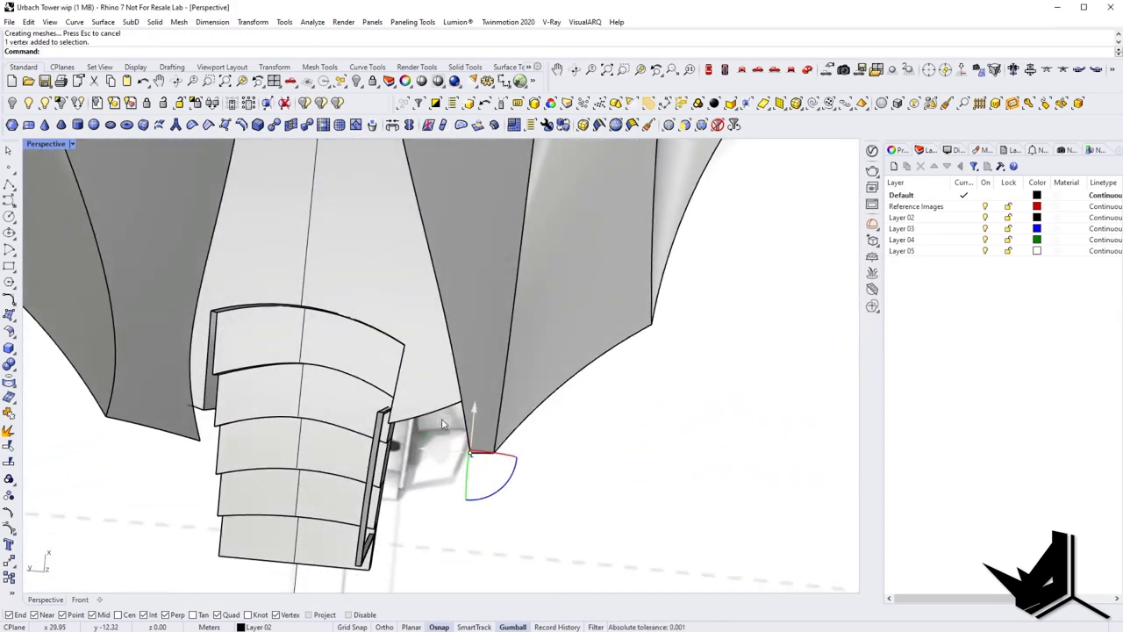
pyautogui.moveTo(442, 422); pyautogui.dragTo(379, 423)
pyautogui.moveTo(456, 430); pyautogui.dragTo(359, 431, button='right')
pyautogui.moveTo(437, 426); pyautogui.dragTo(425, 439)
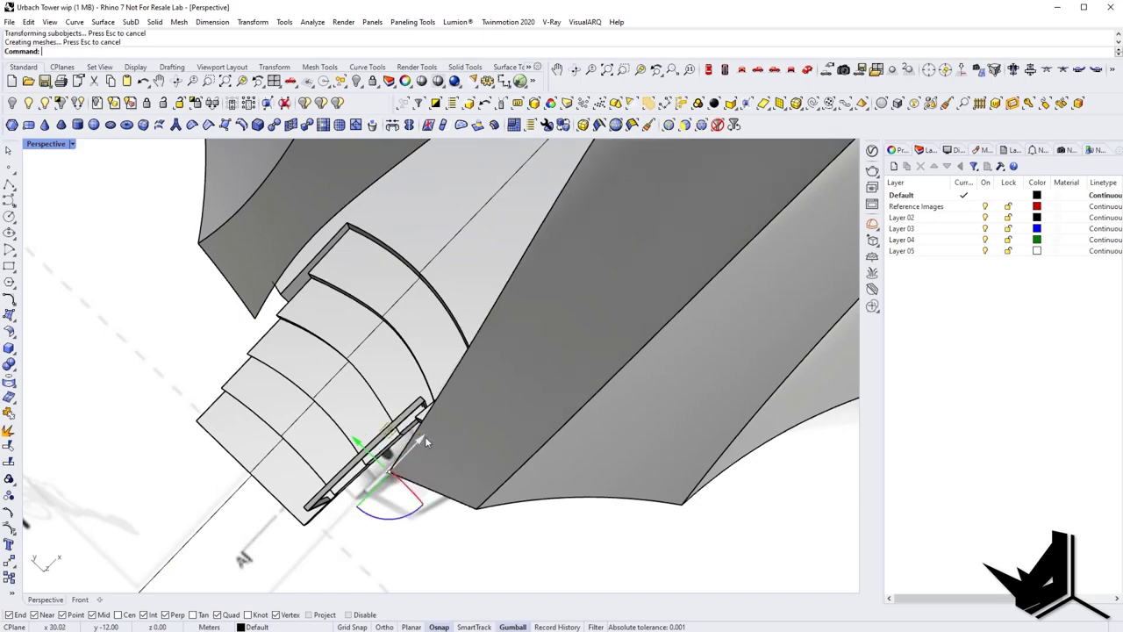
pyautogui.moveTo(428, 438); pyautogui.dragTo(456, 517, button='right')
pyautogui.scroll(-10, 450, 339)
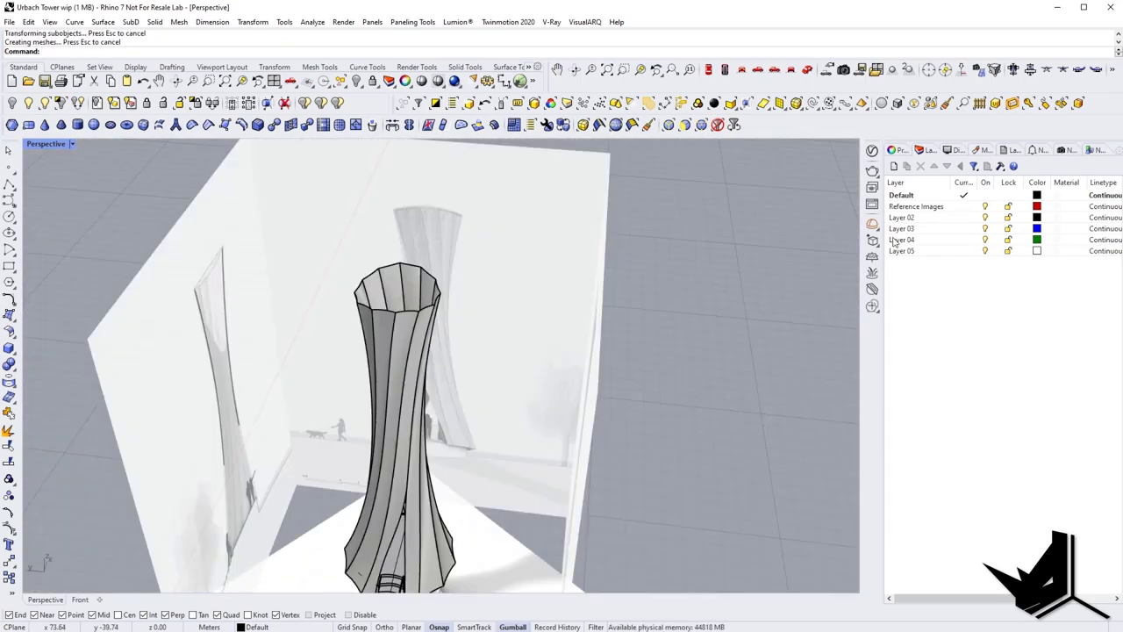
# Rename Layer 04 to Concrete, Layer 05 to Bars and Layer 03 to Wood, and assign the tower shell to Wood.
pyautogui.doubleClick(908, 241)
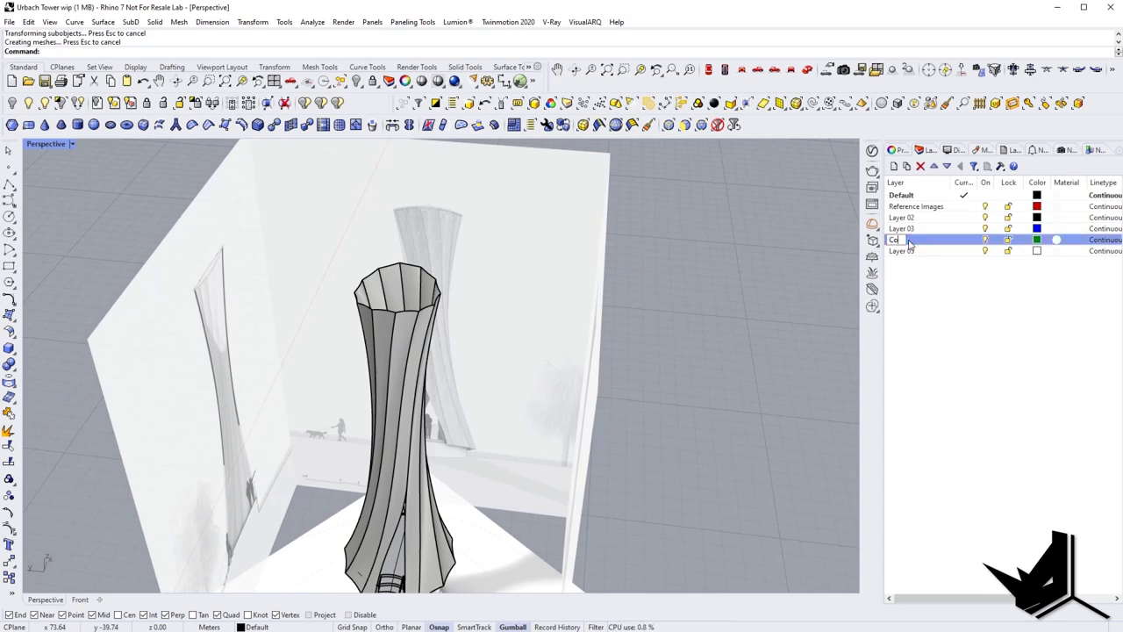
pyautogui.doubleClick(908, 252)
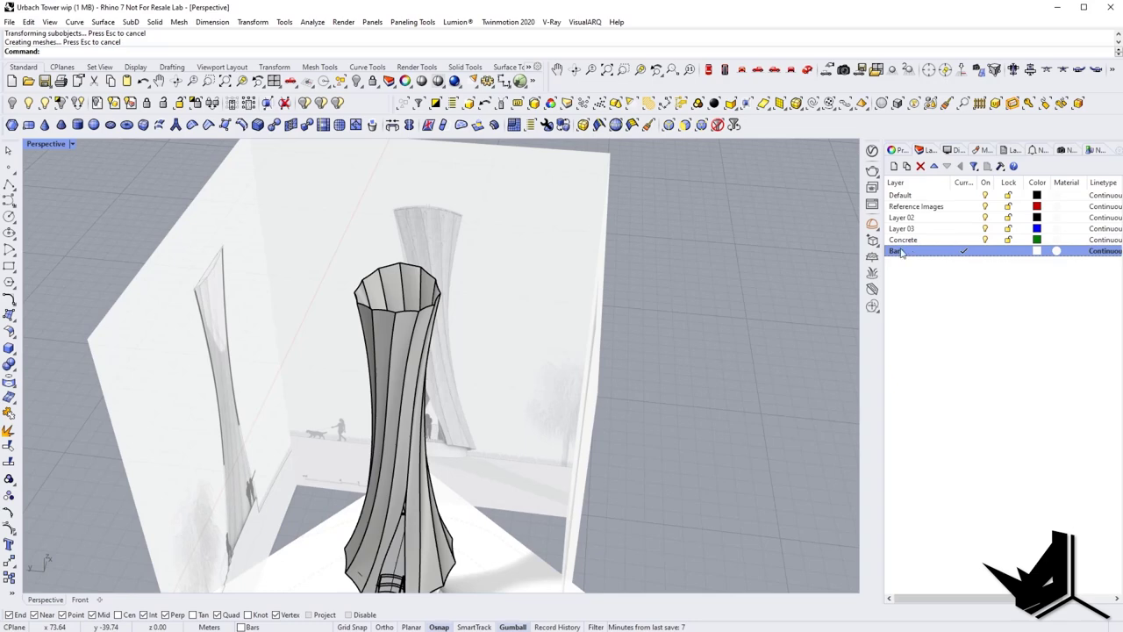
pyautogui.click(905, 230)
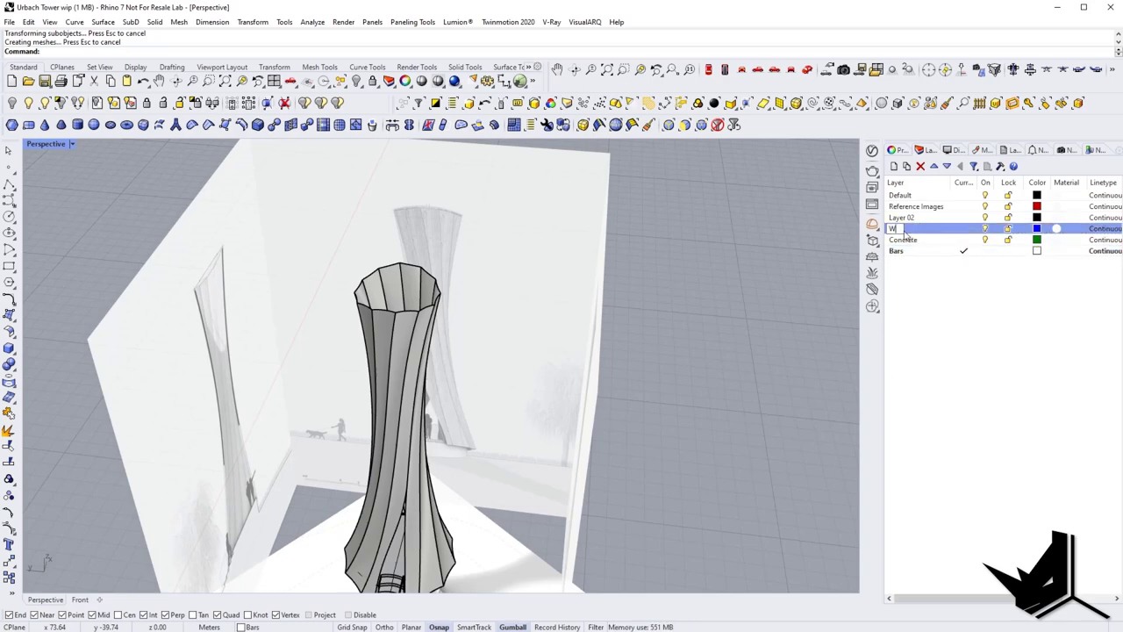
pyautogui.click(418, 329)
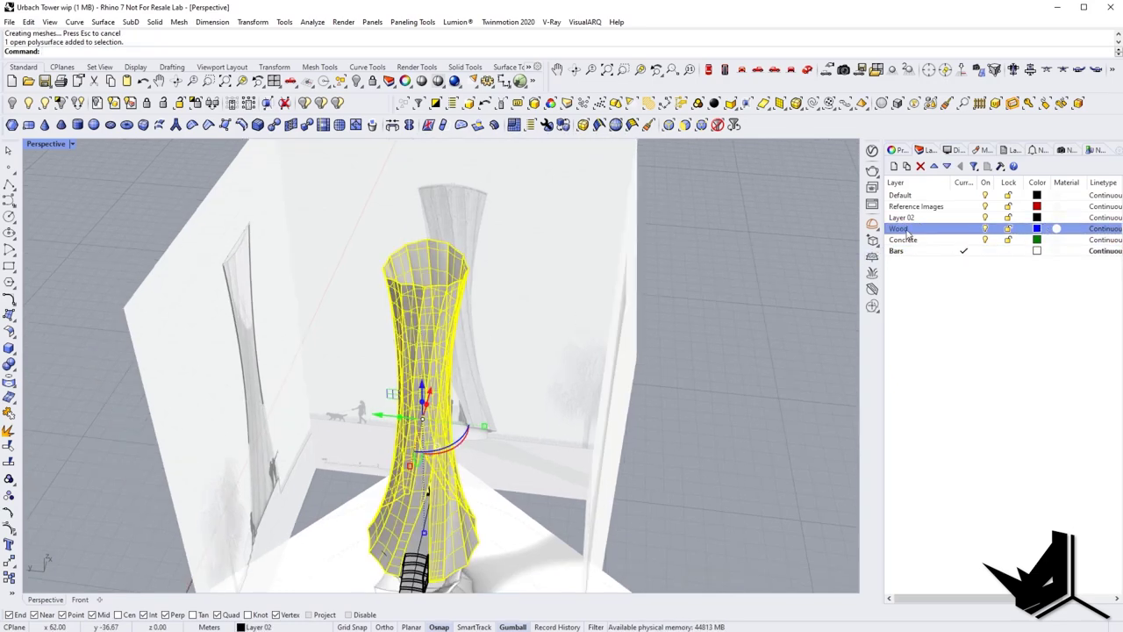
pyautogui.rightClick(908, 233)
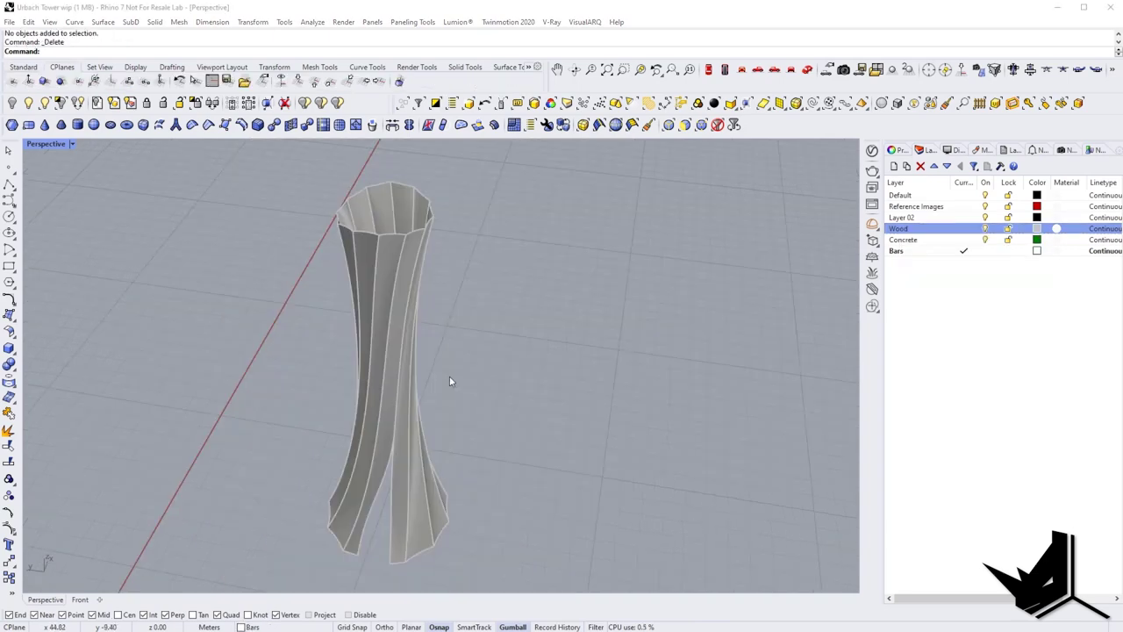
# Capture the tower's upper part in a screenshot and sketch the inner offset outline and wall thickness on it in red.
pyautogui.moveTo(449, 381); pyautogui.dragTo(411, 341, button='right')
pyautogui.scroll(-2, 435, 250)
pyautogui.scroll(4, 424, 206)
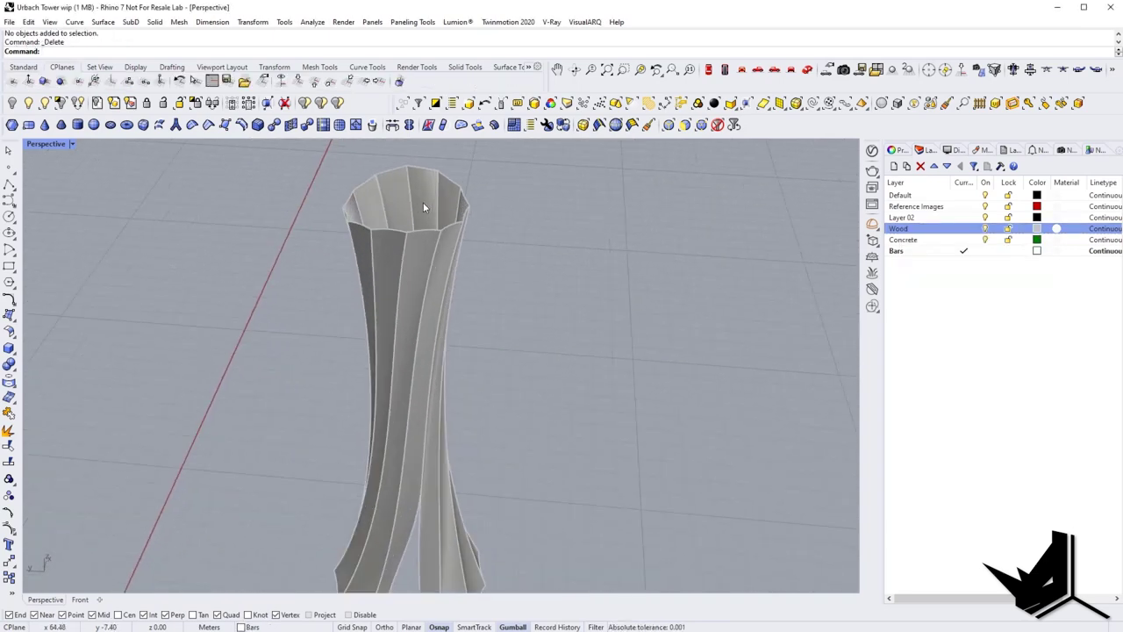
pyautogui.keyDown('shift'); pyautogui.moveTo(424, 208); pyautogui.dragTo(410, 283, button='right'); pyautogui.keyUp('shift')
pyautogui.press('Print')
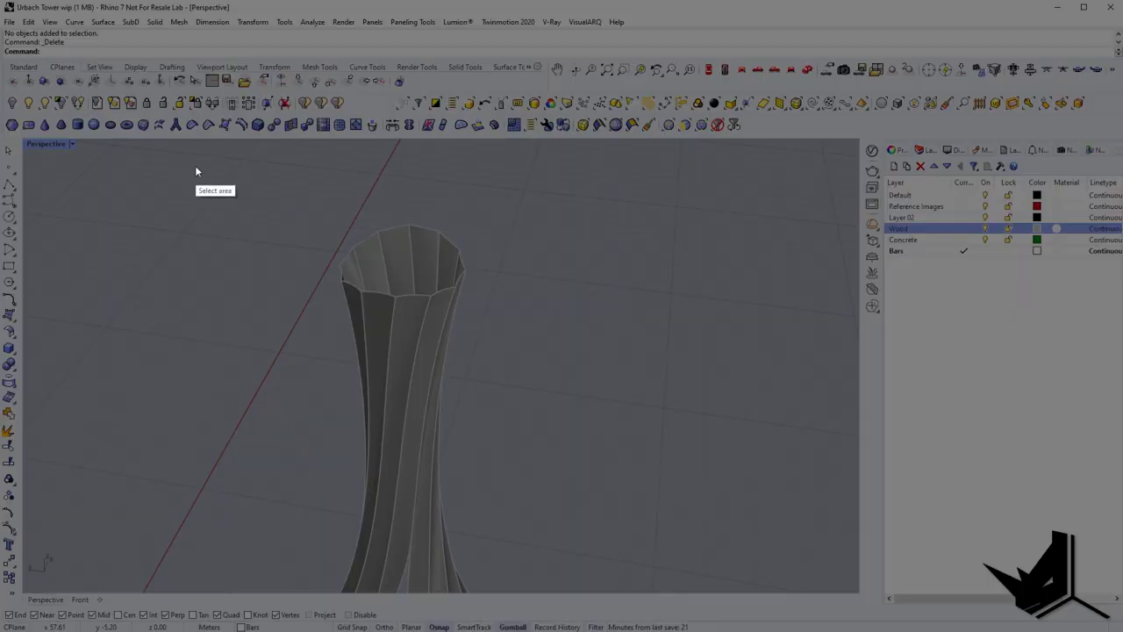
pyautogui.moveTo(195, 165); pyautogui.dragTo(558, 416)
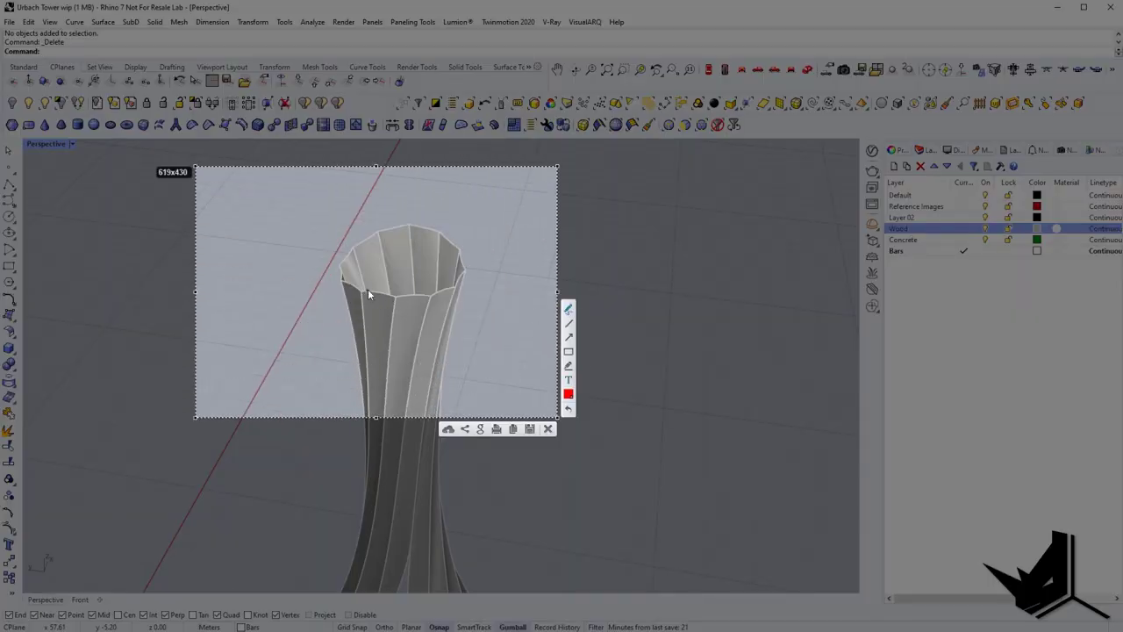
pyautogui.moveTo(349, 267); pyautogui.dragTo(349, 266)
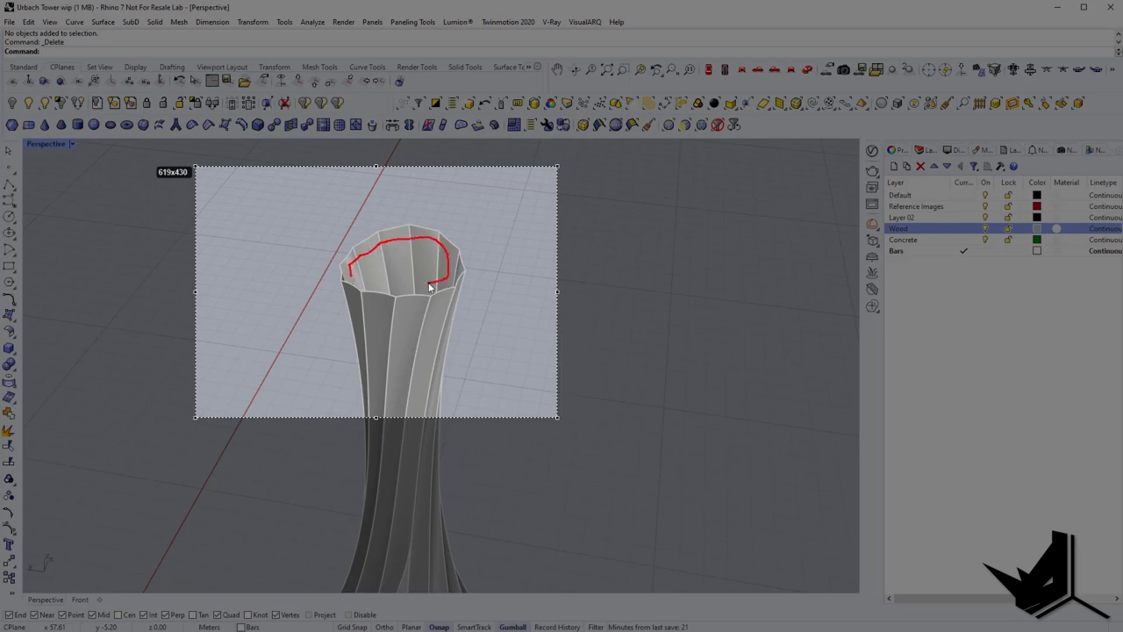
pyautogui.moveTo(351, 274); pyautogui.dragTo(361, 294)
pyautogui.moveTo(370, 417); pyautogui.dragTo(370, 418)
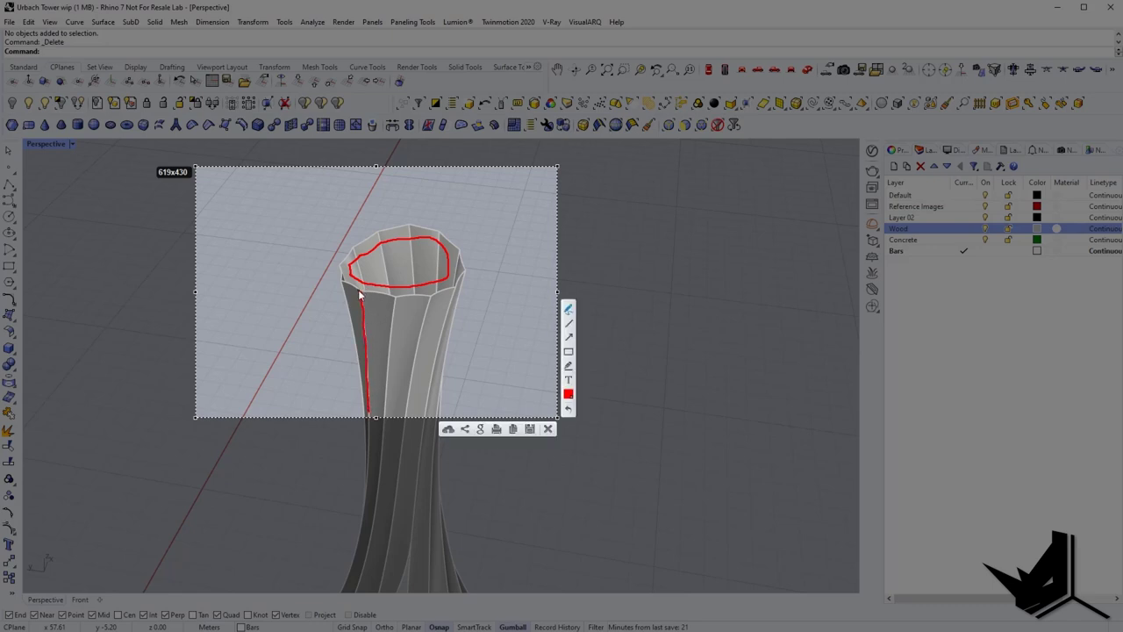
pyautogui.moveTo(361, 297)
pyautogui.mouseDown()
pyautogui.moveTo(374, 282)
pyautogui.moveTo(369, 302)
pyautogui.mouseUp()
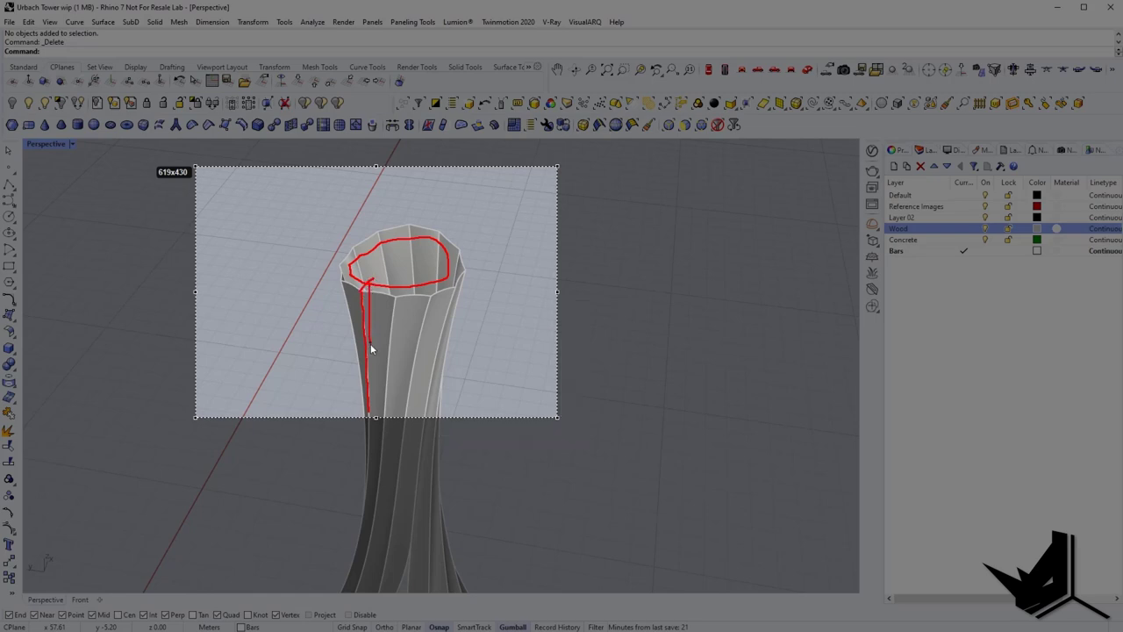
pyautogui.moveTo(371, 414); pyautogui.dragTo(371, 415)
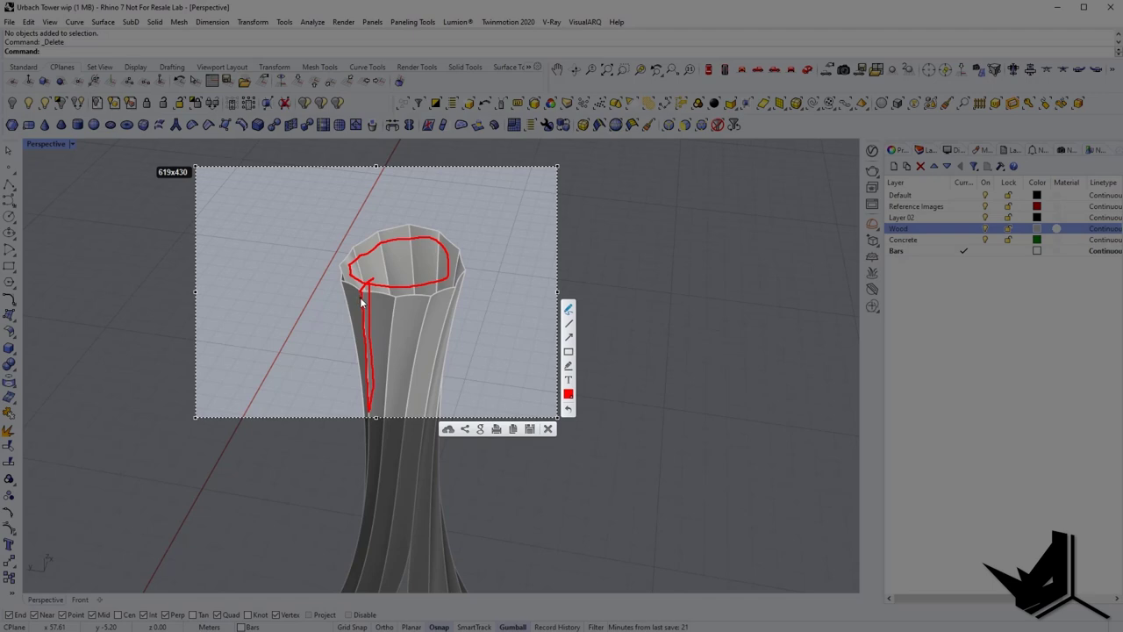
pyautogui.moveTo(351, 301)
pyautogui.mouseDown()
pyautogui.moveTo(396, 305)
pyautogui.moveTo(389, 337)
pyautogui.mouseUp()
pyautogui.press('Escape')
# Thicken the tower shell into a solid wall with OffsetSrf.
pyautogui.moveTo(419, 320)
pyautogui.mouseDown(button='right')
pyautogui.moveTo(374, 370)
pyautogui.moveTo(382, 323)
pyautogui.mouseUp(button='right')
pyautogui.click(374, 368)
pyautogui.write('O')
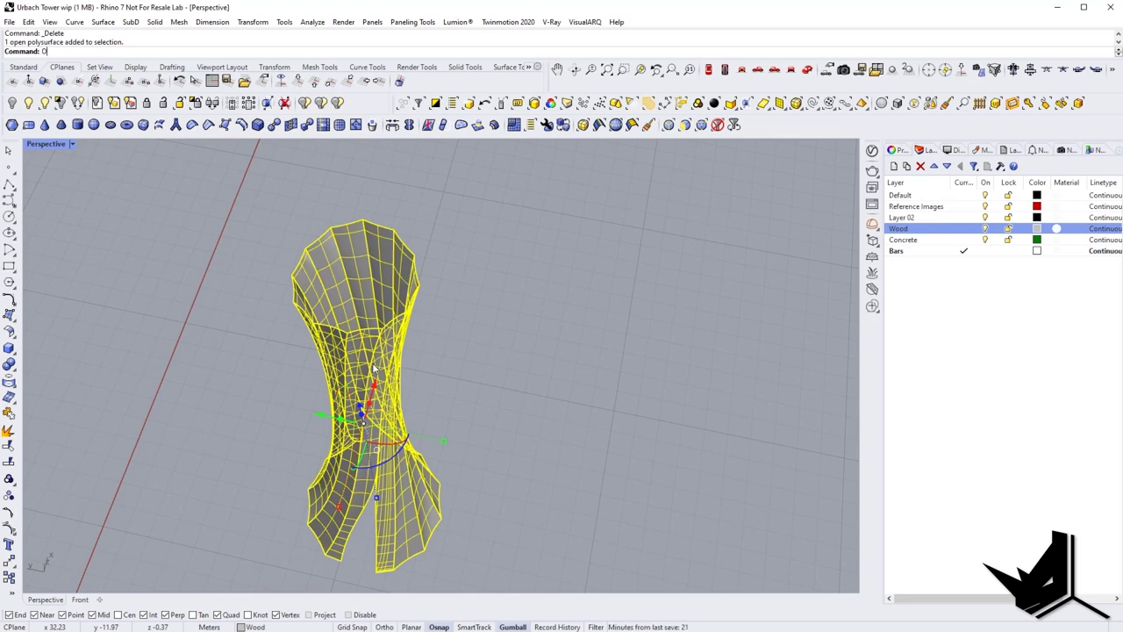
pyautogui.write('S')
pyautogui.press('Return')
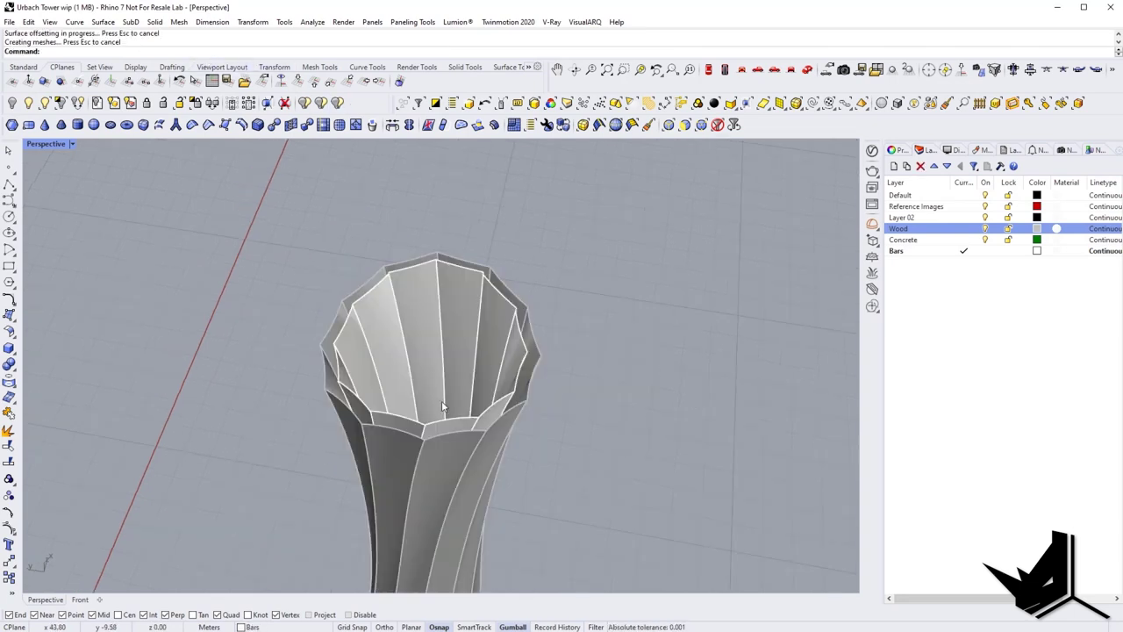
pyautogui.moveTo(441, 402); pyautogui.dragTo(439, 355, button='right')
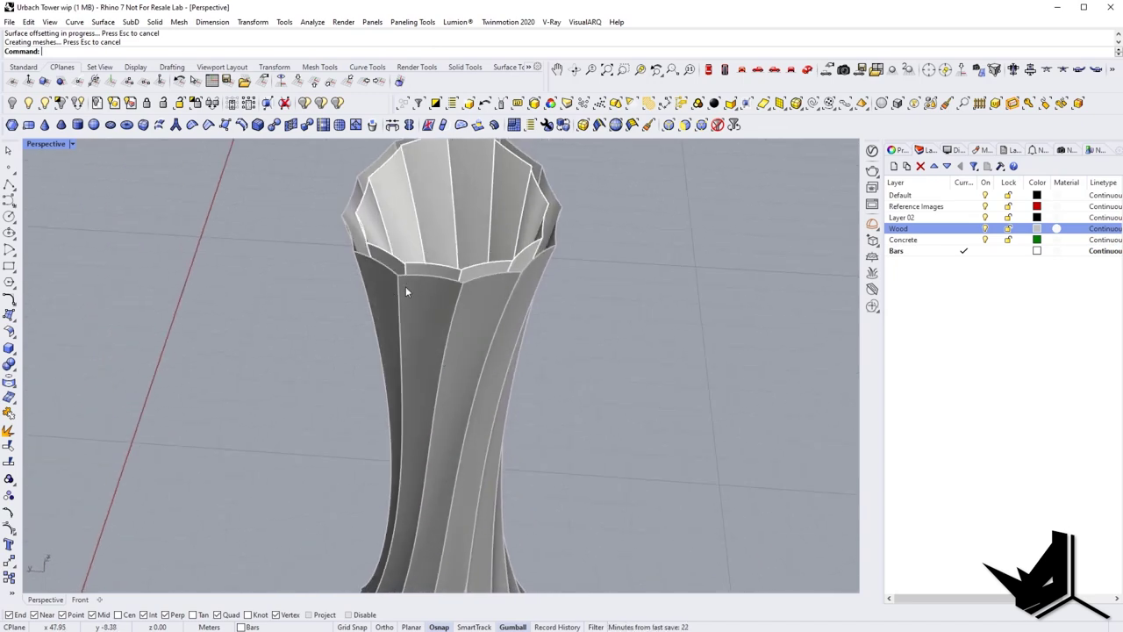
# Draw a line across the wall thickness at the tower's top rim, joining a fold corner of the outer shell to the matching inner corner.
pyautogui.keyDown('shift'); pyautogui.moveTo(405, 286); pyautogui.dragTo(445, 309, button='right'); pyautogui.keyUp('shift')
pyautogui.scroll(-6, 446, 309)
pyautogui.keyDown('shift'); pyautogui.moveTo(428, 416); pyautogui.dragTo(383, 396, button='right'); pyautogui.keyUp('shift')
pyautogui.scroll(8, 383, 276)
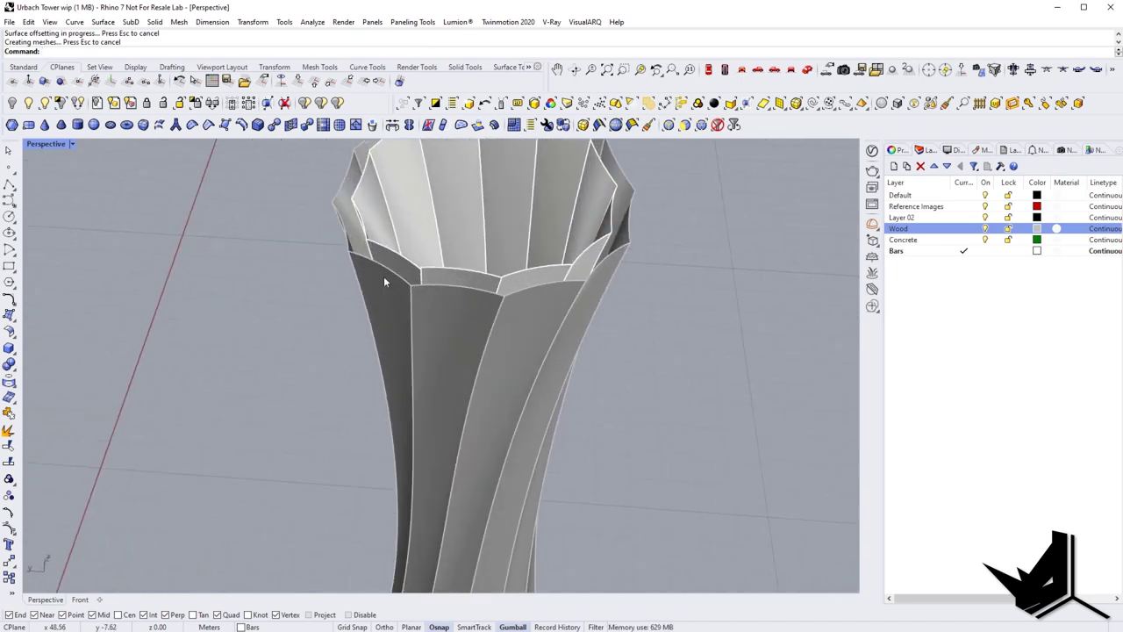
pyautogui.keyDown('shift'); pyautogui.moveTo(445, 294); pyautogui.dragTo(441, 309, button='right'); pyautogui.keyUp('shift')
pyautogui.write('l')
pyautogui.press('Return')
pyautogui.scroll(8, 421, 316)
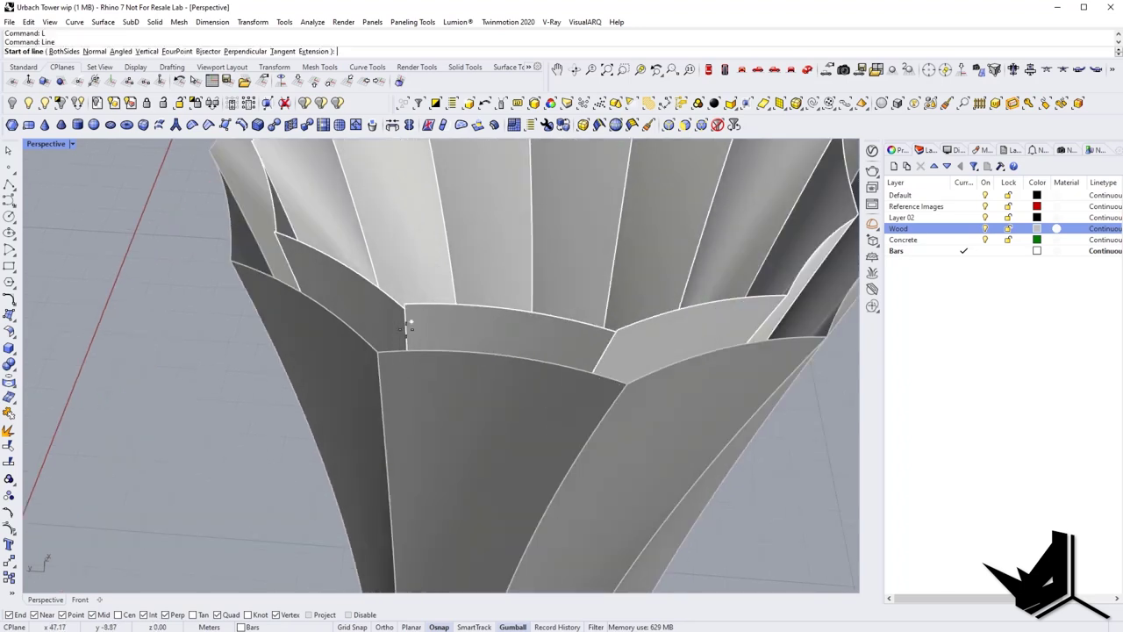
pyautogui.click(378, 353)
pyautogui.scroll(6, 405, 319)
pyautogui.click(405, 299)
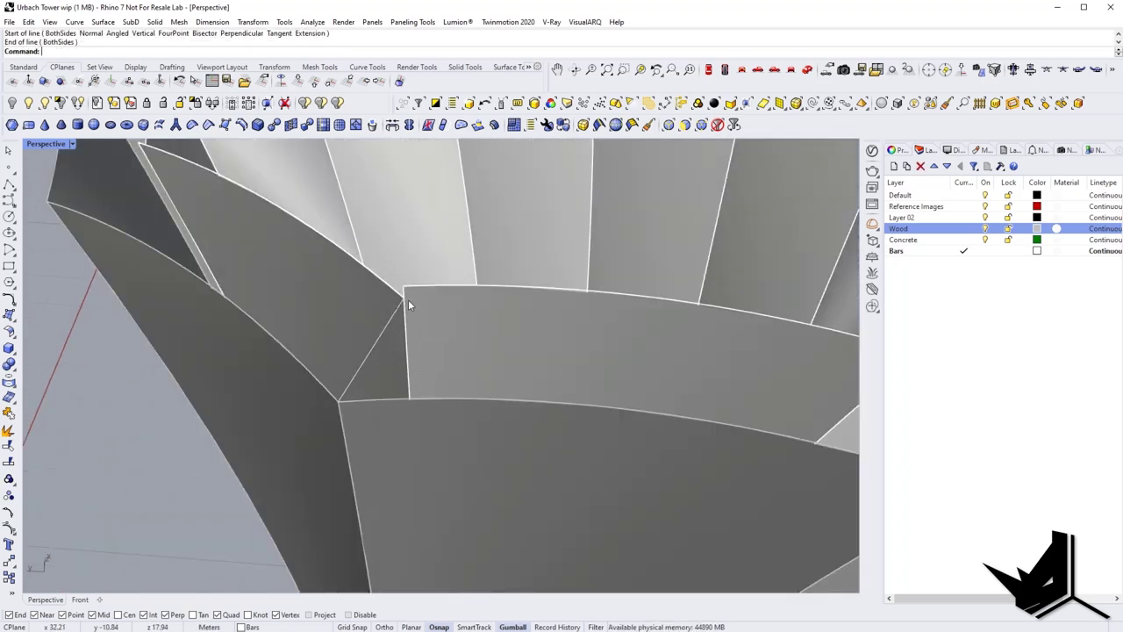
# Draw a matching line at the tower's base between the outer and inner shell corners of the same fold.
pyautogui.scroll(-12, 408, 302)
pyautogui.moveTo(418, 417); pyautogui.dragTo(454, 381, button='right')
pyautogui.scroll(7, 392, 277)
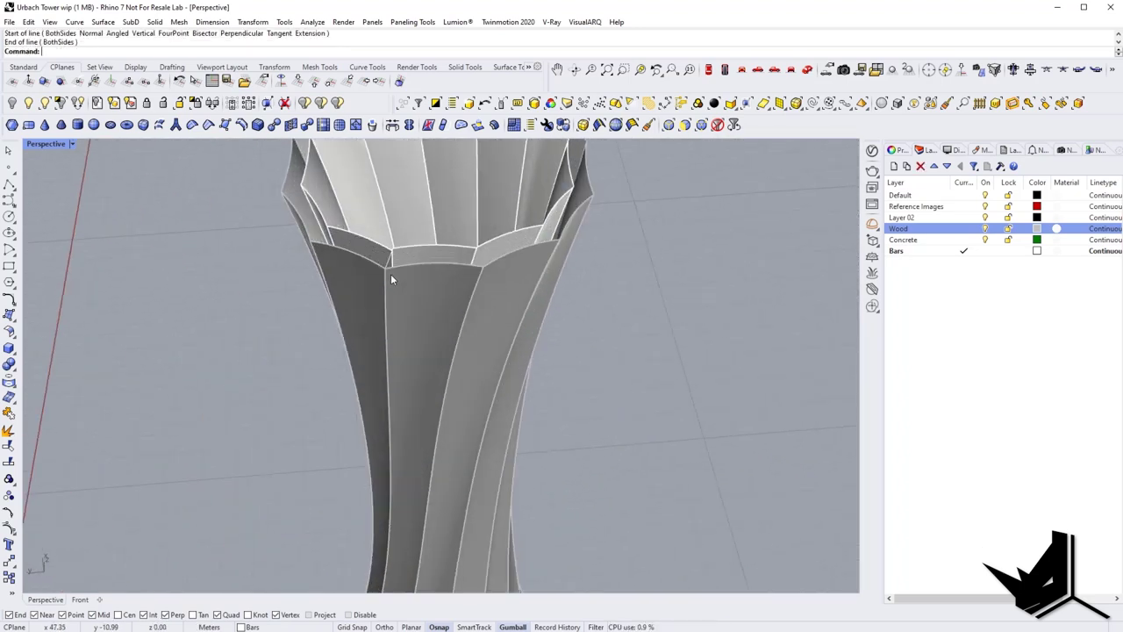
pyautogui.keyDown('shift'); pyautogui.moveTo(393, 437); pyautogui.dragTo(430, 479, button='right'); pyautogui.keyUp('shift')
pyautogui.scroll(-6, 443, 367)
pyautogui.scroll(7, 441, 311)
pyautogui.keyDown('shift'); pyautogui.moveTo(430, 530); pyautogui.dragTo(464, 319, button='right'); pyautogui.keyUp('shift')
pyautogui.rightClick(417, 438)
pyautogui.click(417, 435)
pyautogui.keyDown('shift'); pyautogui.moveTo(431, 513); pyautogui.dragTo(427, 369, button='right'); pyautogui.keyUp('shift')
pyautogui.moveTo(426, 412); pyautogui.dragTo(427, 320, button='right')
pyautogui.scroll(10, 416, 405)
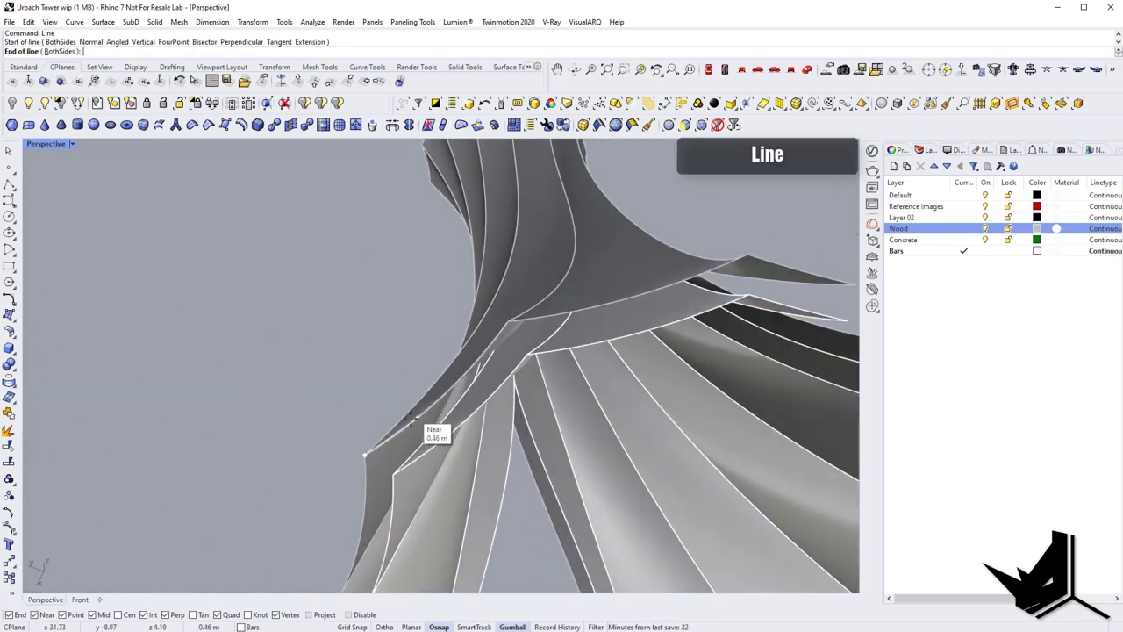
pyautogui.click(384, 511)
pyautogui.rightClick(383, 512)
pyautogui.scroll(-5, 383, 504)
pyautogui.scroll(-6, 398, 475)
pyautogui.press('Escape')
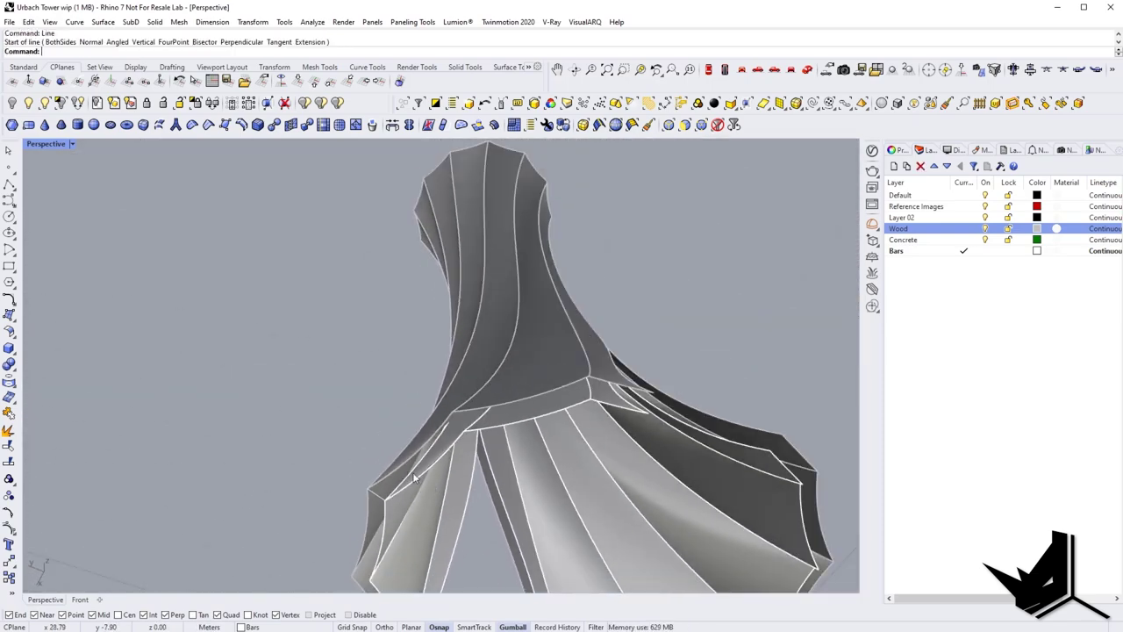
# Create a Sweep2 surface along the fold's outer and inner edges, using the lines at base and rim as cross sections.
pyautogui.moveTo(414, 472); pyautogui.dragTo(399, 461, button='right')
pyautogui.scroll(6, 399, 461)
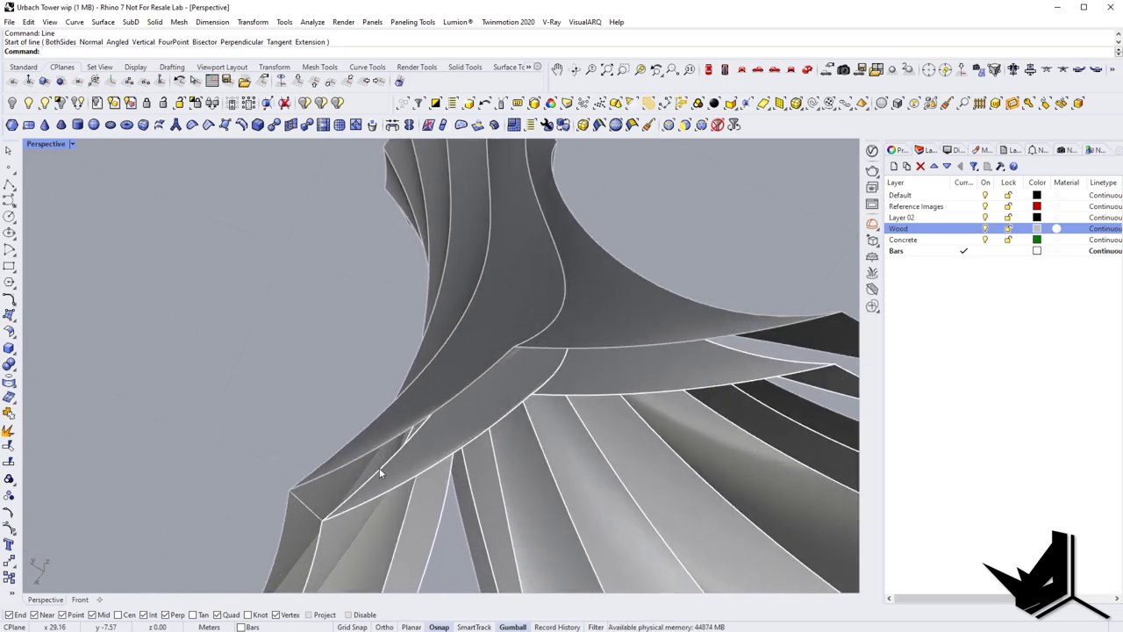
pyautogui.keyDown('ctrl'); pyautogui.keyDown('shift'); pyautogui.click(379, 466); pyautogui.keyUp('shift'); pyautogui.keyUp('ctrl')
pyautogui.write('Sw')
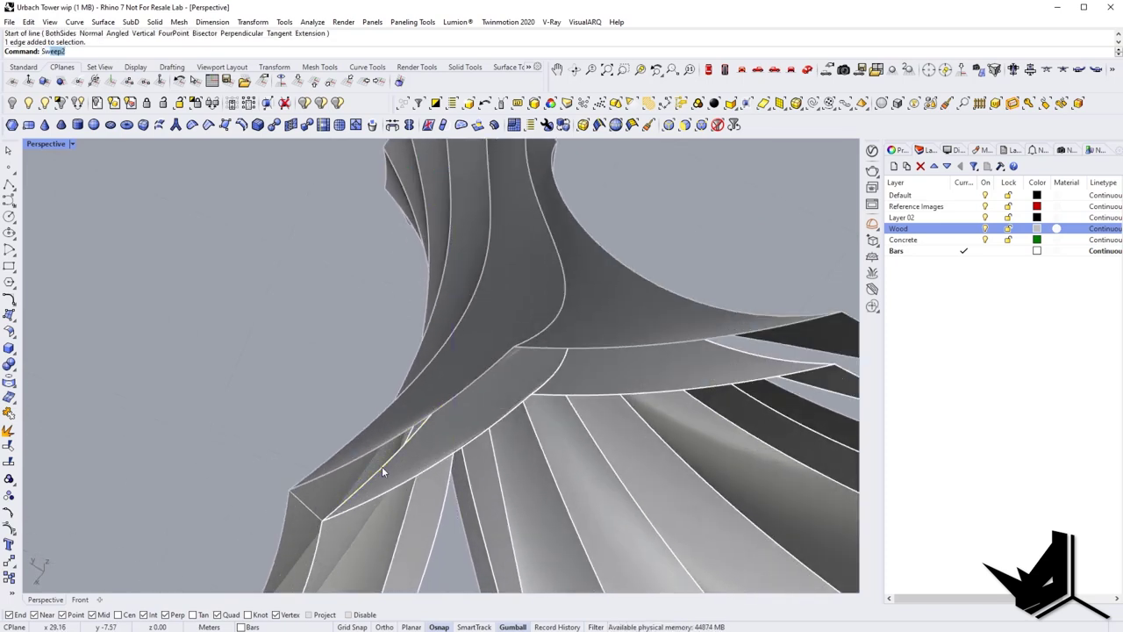
pyautogui.write('eep2')
pyautogui.press('Return')
pyautogui.click(373, 421)
pyautogui.click(403, 452)
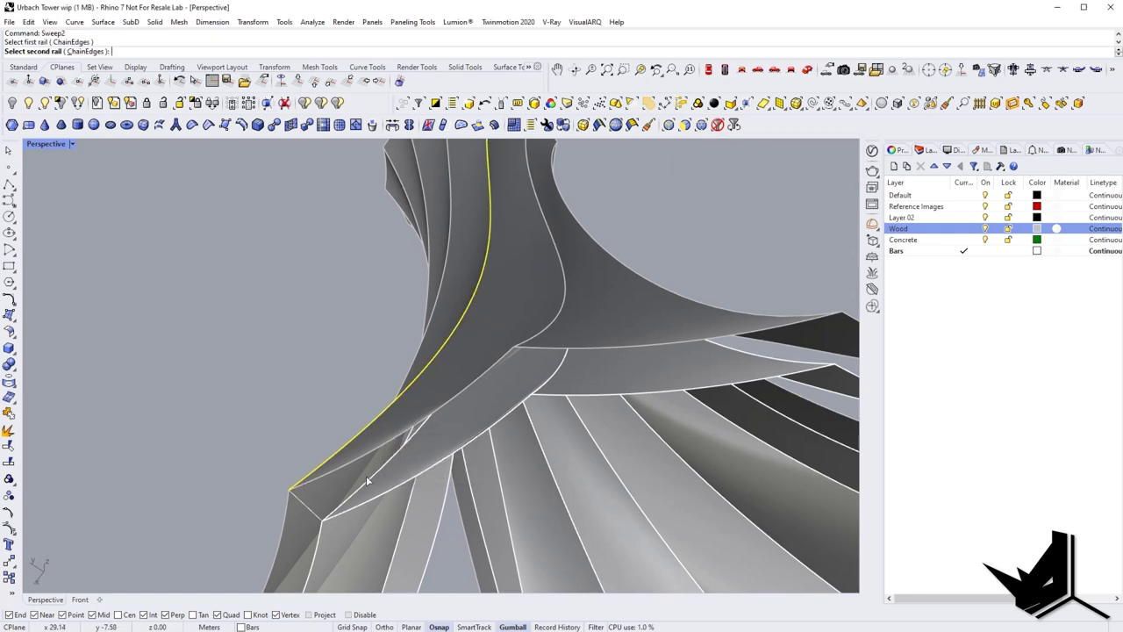
pyautogui.click(365, 487)
pyautogui.click(395, 516)
pyautogui.click(314, 512)
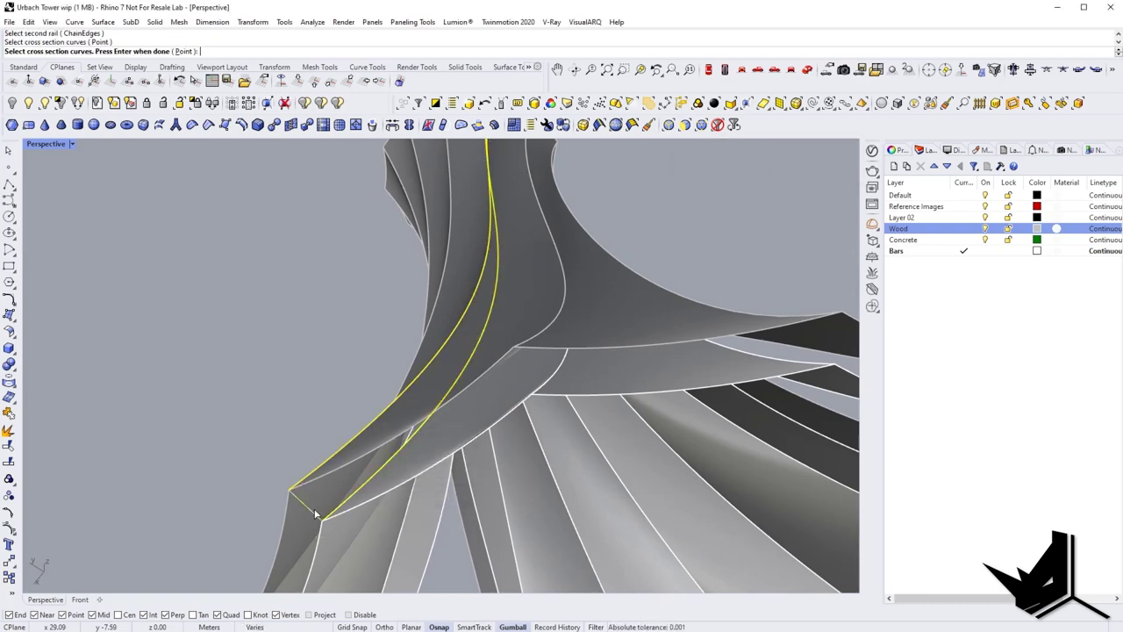
pyautogui.scroll(-8, 391, 446)
pyautogui.moveTo(426, 358); pyautogui.dragTo(459, 379, button='right')
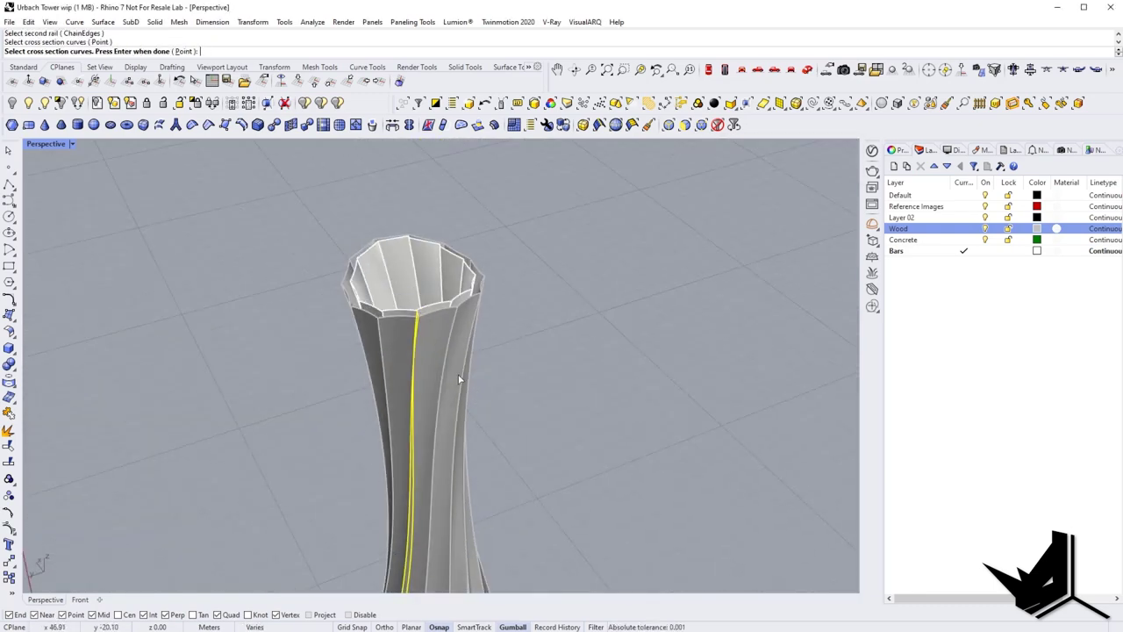
pyautogui.scroll(14, 420, 367)
pyautogui.press('Return')
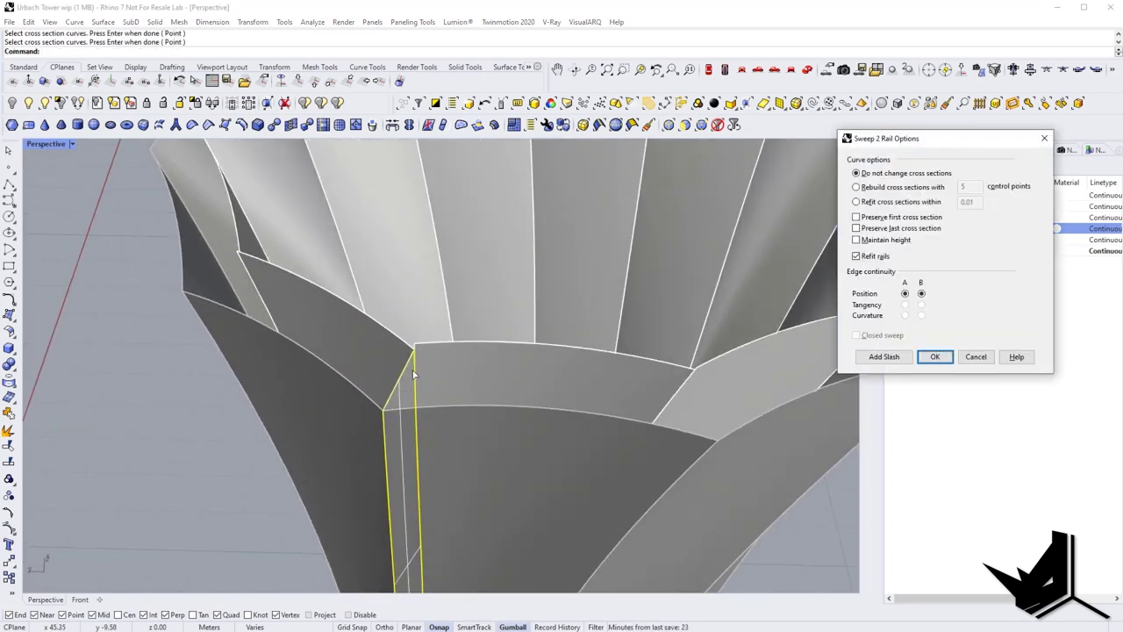
pyautogui.press('Return')
# Hide the inner offset shell so the swept surface can be edited against the outer shell.
pyautogui.scroll(-7, 447, 370)
pyautogui.moveTo(447, 372); pyautogui.dragTo(383, 424, button='right')
pyautogui.scroll(6, 451, 374)
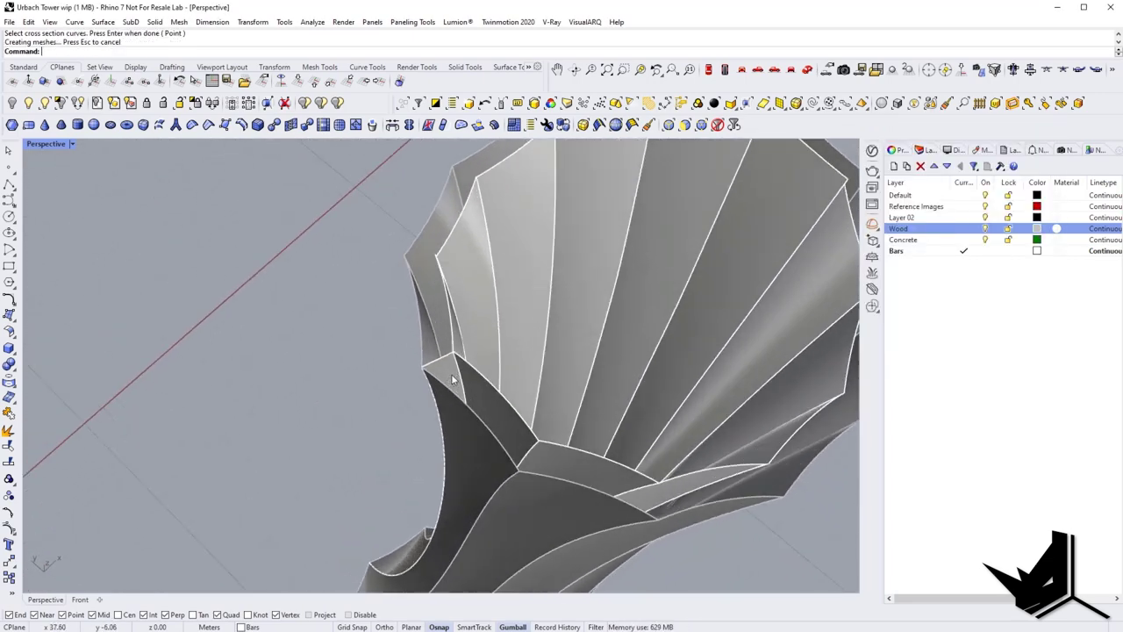
pyautogui.scroll(-6, 424, 342)
pyautogui.moveTo(424, 342); pyautogui.dragTo(389, 373, button='right')
pyautogui.scroll(8, 398, 346)
pyautogui.scroll(-7, 397, 346)
pyautogui.click(331, 302)
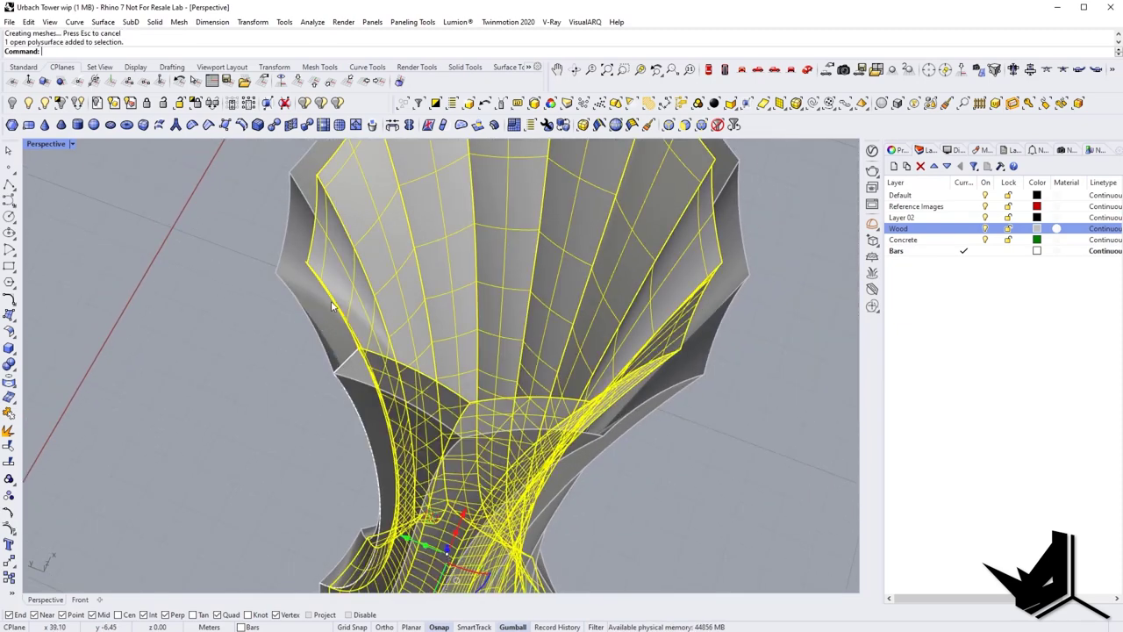
pyautogui.click(12, 103)
pyautogui.moveTo(303, 293); pyautogui.dragTo(408, 366, button='right')
pyautogui.scroll(6, 376, 418)
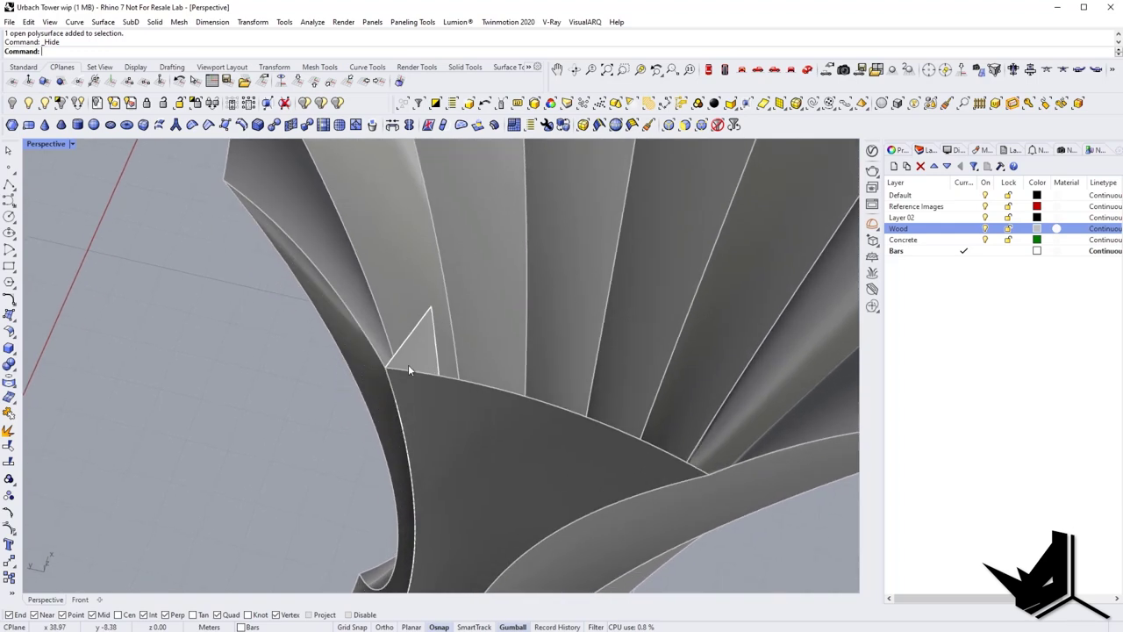
# Extract a U-direction isocurve from the swept surface close to the tower's outer shell.
pyautogui.write('ExtractIsocurve')
pyautogui.press('Return')
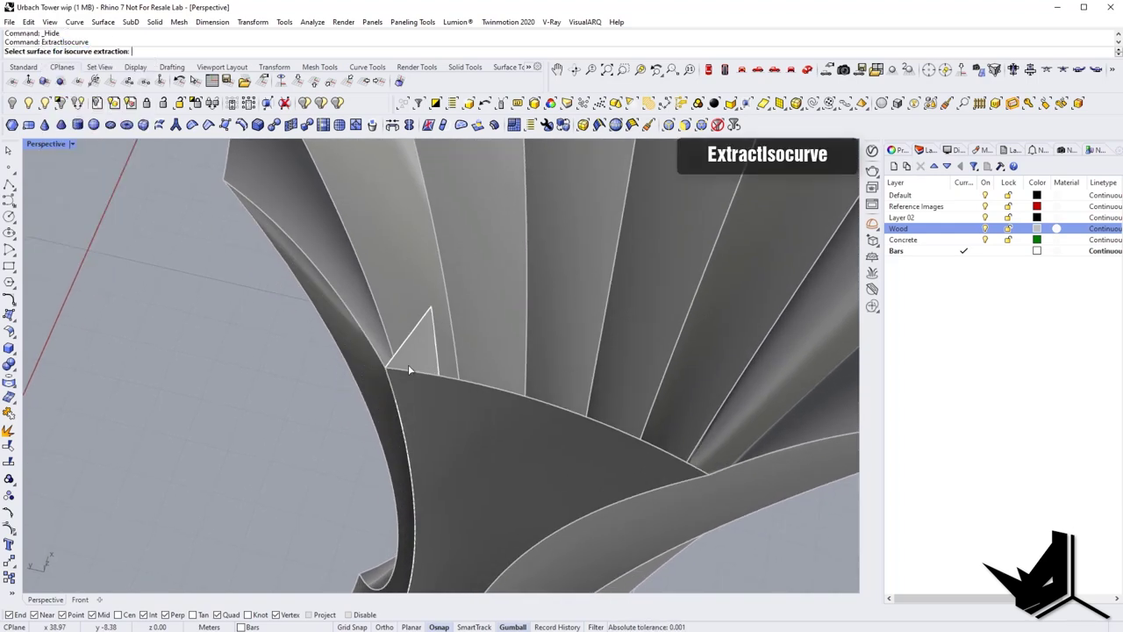
pyautogui.click(409, 365)
pyautogui.scroll(2, 407, 347)
pyautogui.moveTo(407, 350); pyautogui.dragTo(425, 323, button='right')
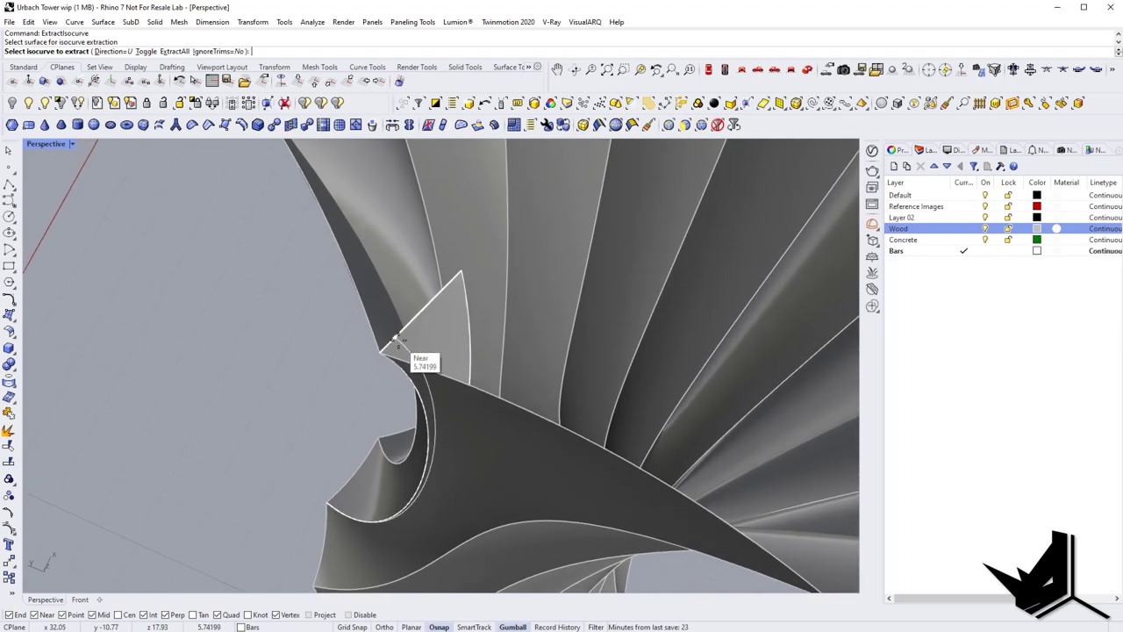
pyautogui.scroll(3, 391, 347)
pyautogui.click(391, 348)
pyautogui.press('Return')
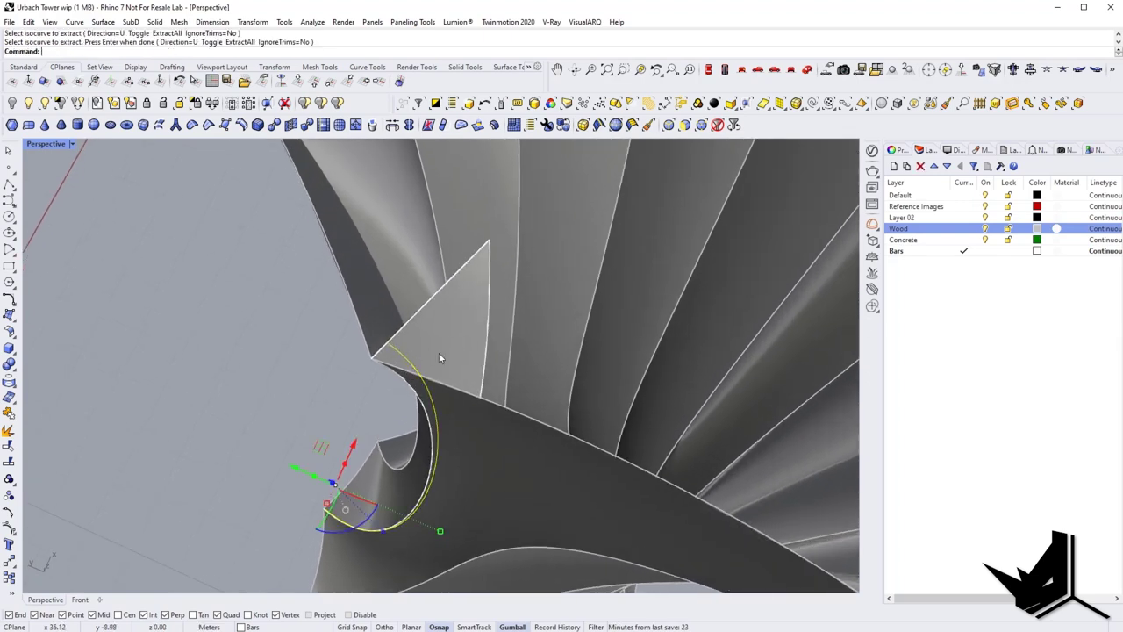
pyautogui.press('Escape')
# Split the swept surface with the extracted isocurve and delete the larger inner piece.
pyautogui.scroll(-6, 444, 354)
pyautogui.scroll(4, 445, 351)
pyautogui.scroll(2, 444, 349)
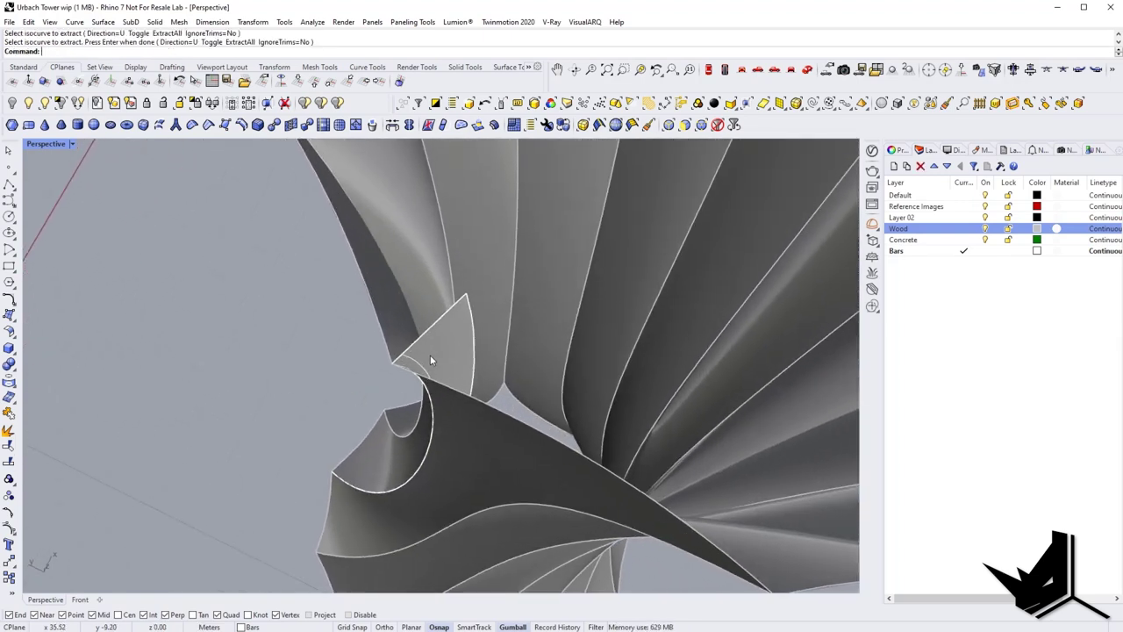
pyautogui.press('Return')
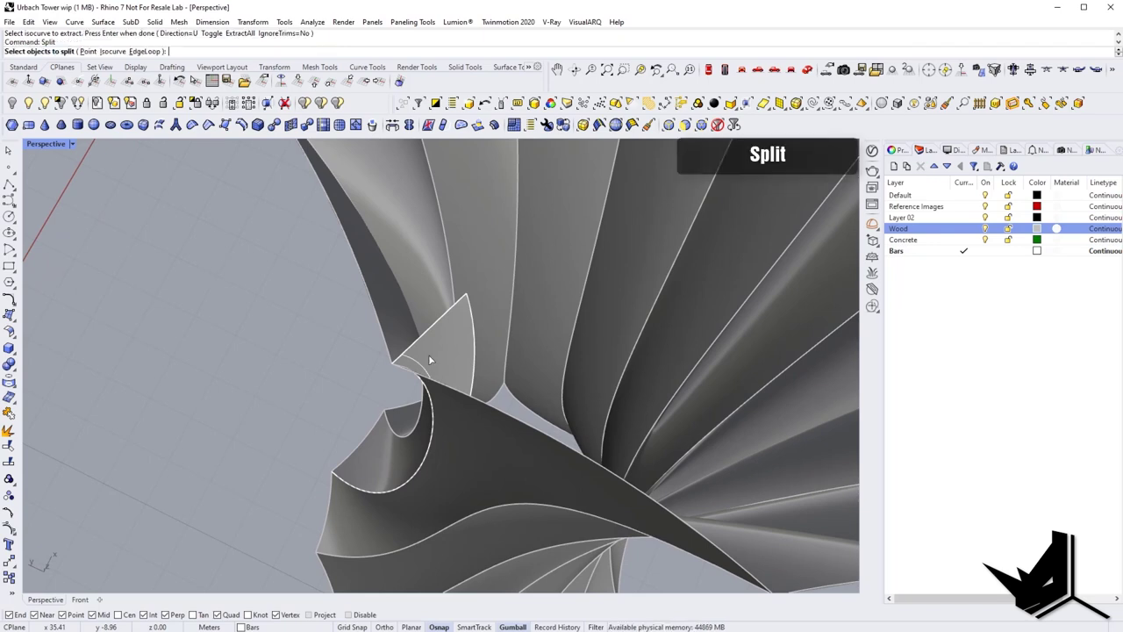
pyautogui.click(428, 356)
pyautogui.press('Return')
pyautogui.click(421, 360)
pyautogui.press('Return')
pyautogui.click(440, 349)
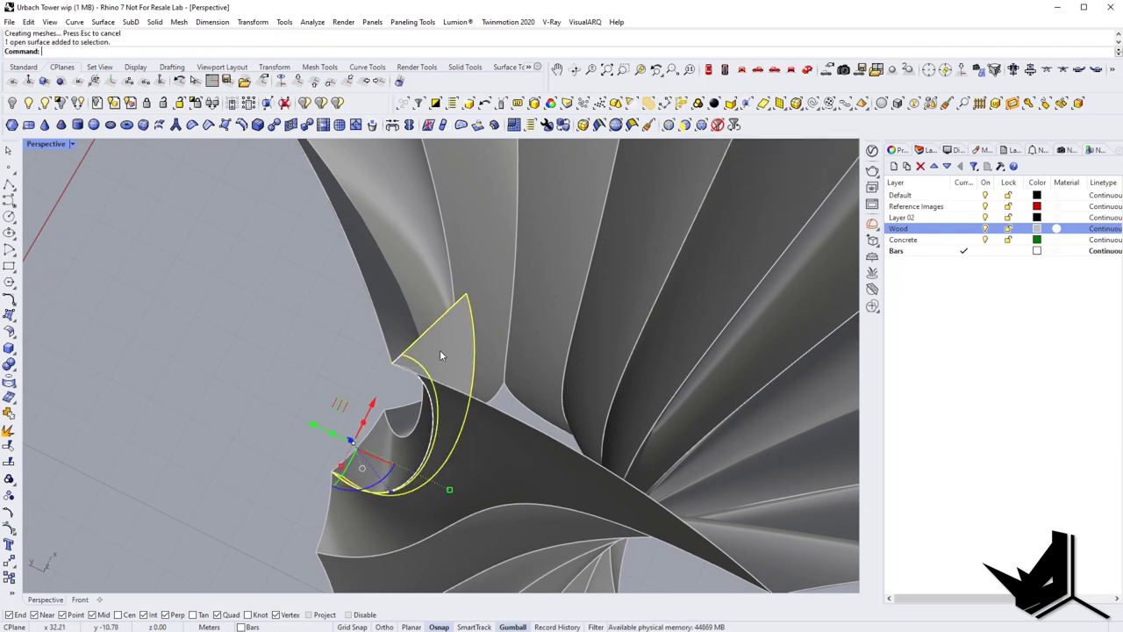
pyautogui.press('Delete')
# Thicken the remaining narrow strip along the fold into a solid with OffsetSrf at a distance of 0.01.
pyautogui.click(425, 368)
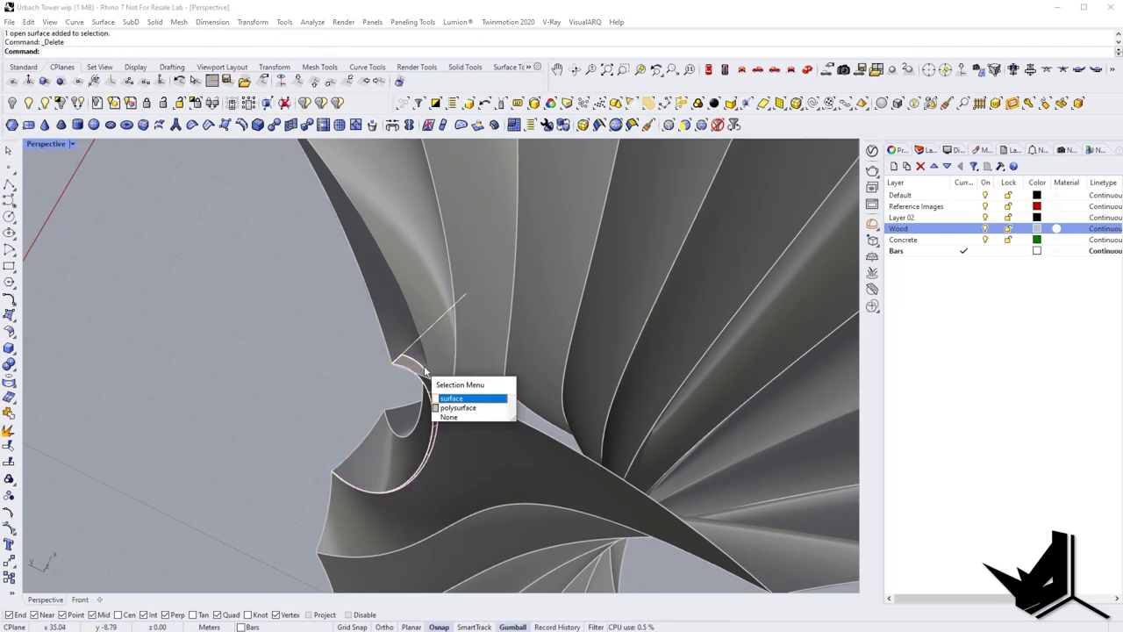
pyautogui.click(462, 402)
pyautogui.scroll(-8, 461, 401)
pyautogui.moveTo(461, 396); pyautogui.dragTo(389, 373, button='right')
pyautogui.scroll(6, 479, 307)
pyautogui.scroll(5, 472, 320)
pyautogui.write('OS')
pyautogui.press('Return')
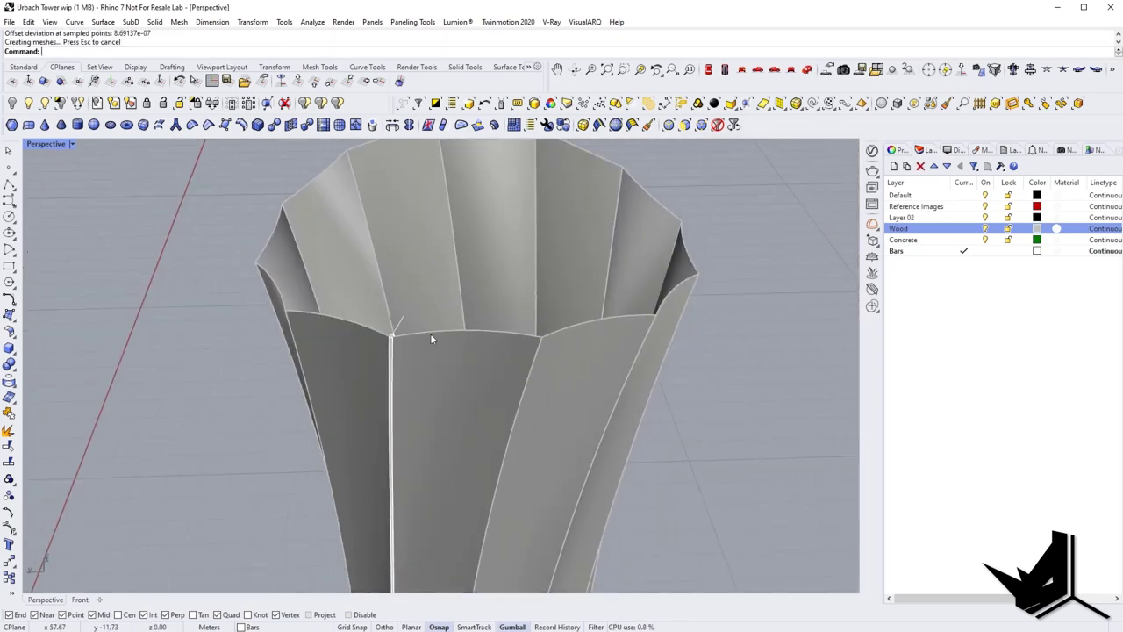
# Offset the outer tower shell inward as a solid with OffsetSrf, using a distance of 0.1.
pyautogui.moveTo(431, 337); pyautogui.dragTo(423, 340, button='right')
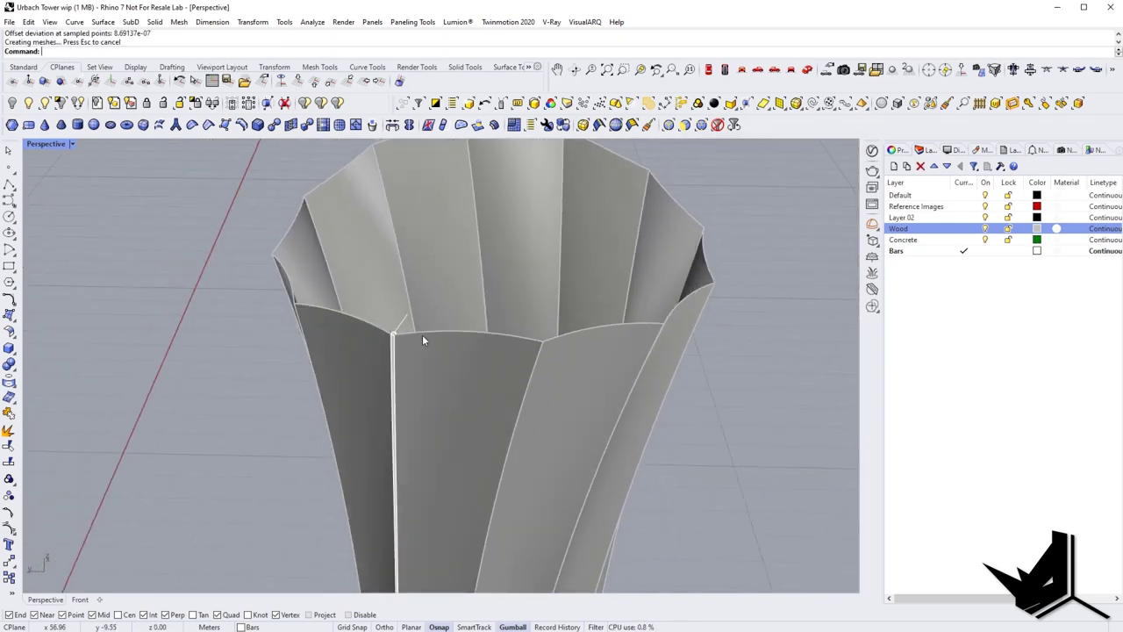
pyautogui.scroll(-3, 421, 341)
pyautogui.scroll(5, 410, 407)
pyautogui.click(417, 409)
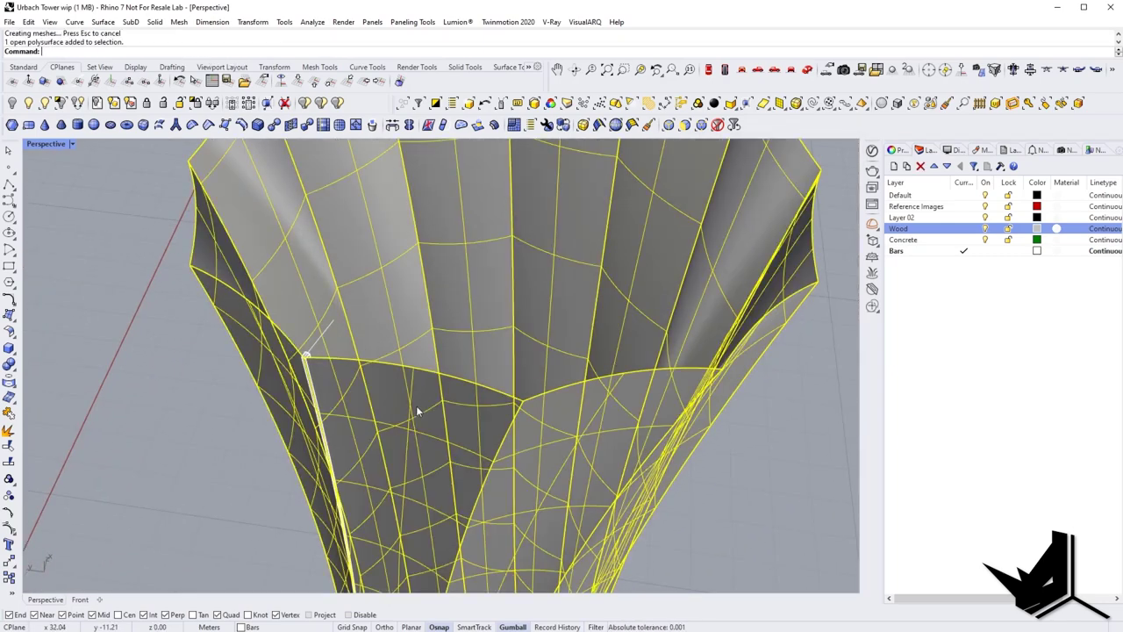
pyautogui.write('OS')
pyautogui.press('Return')
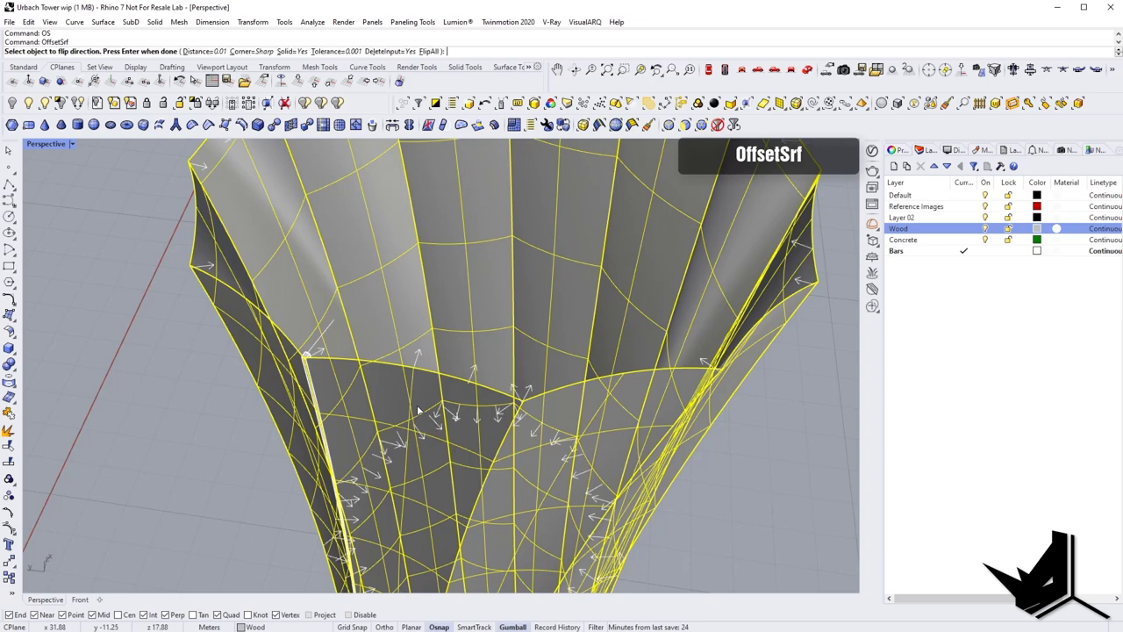
pyautogui.click(201, 51)
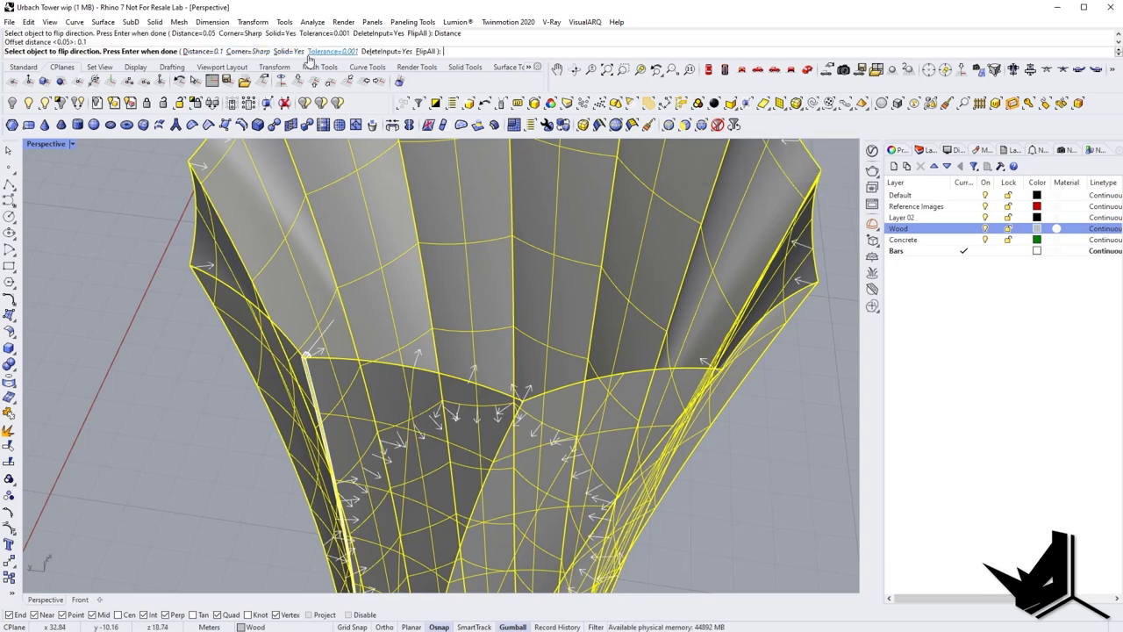
pyautogui.press('Return')
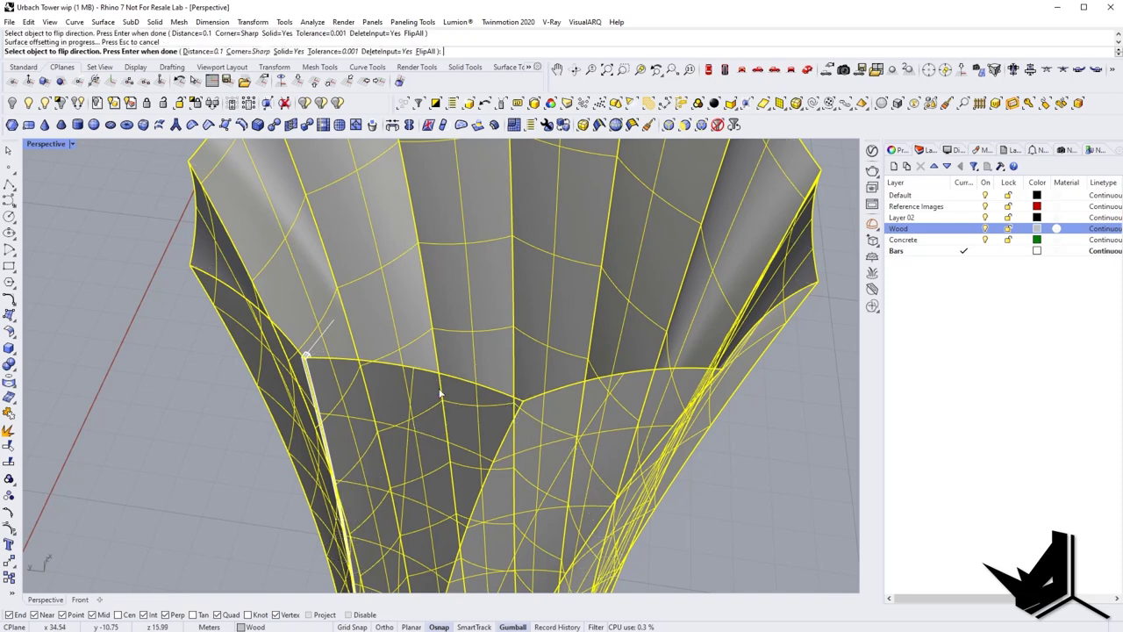
# Move the thin solid strip that runs along the fold of the tower shell.
pyautogui.moveTo(420, 357); pyautogui.dragTo(386, 265, button='right')
pyautogui.scroll(9, 325, 279)
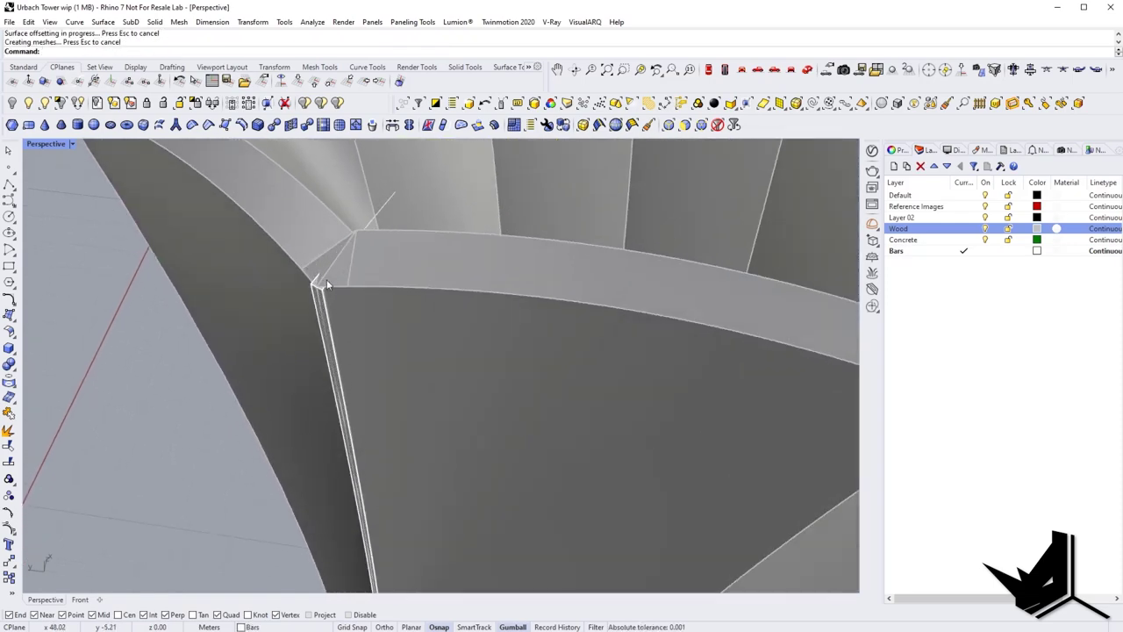
pyautogui.click(321, 293)
pyautogui.scroll(-10, 321, 293)
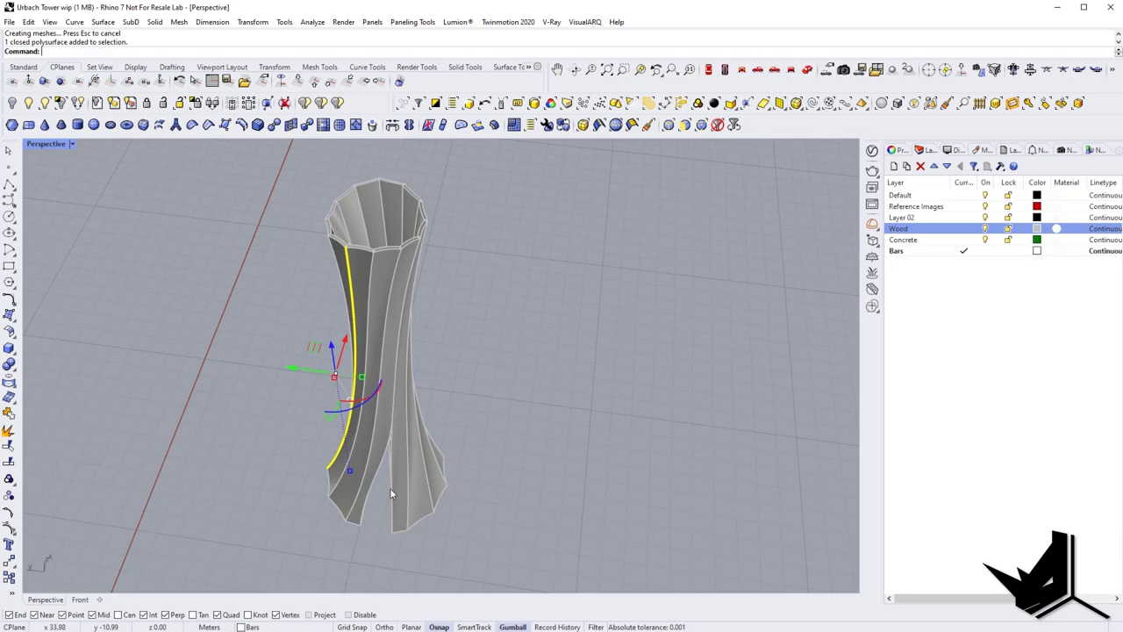
pyautogui.moveTo(389, 488); pyautogui.dragTo(337, 441, button='right')
pyautogui.click(284, 505)
pyautogui.scroll(-6, 375, 438)
pyautogui.scroll(10, 393, 294)
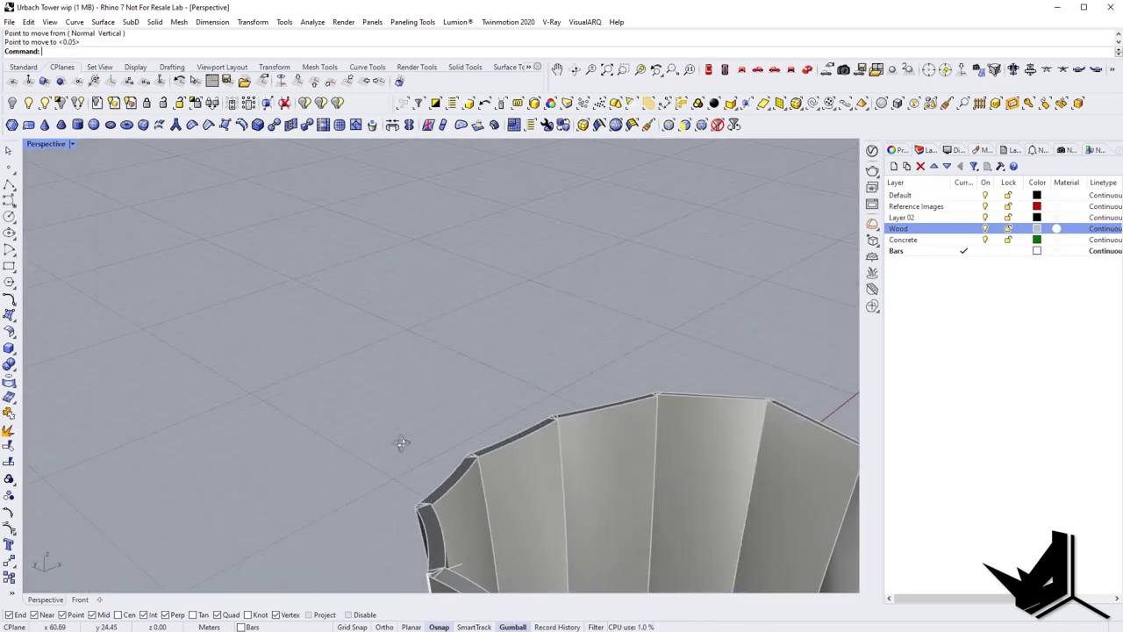
# Extrude the top face of the strip upward past the tower's rim with ExtrudeSrf.
pyautogui.keyDown('shift'); pyautogui.moveTo(448, 532); pyautogui.dragTo(402, 307, button='right'); pyautogui.keyUp('shift')
pyautogui.scroll(7, 333, 283)
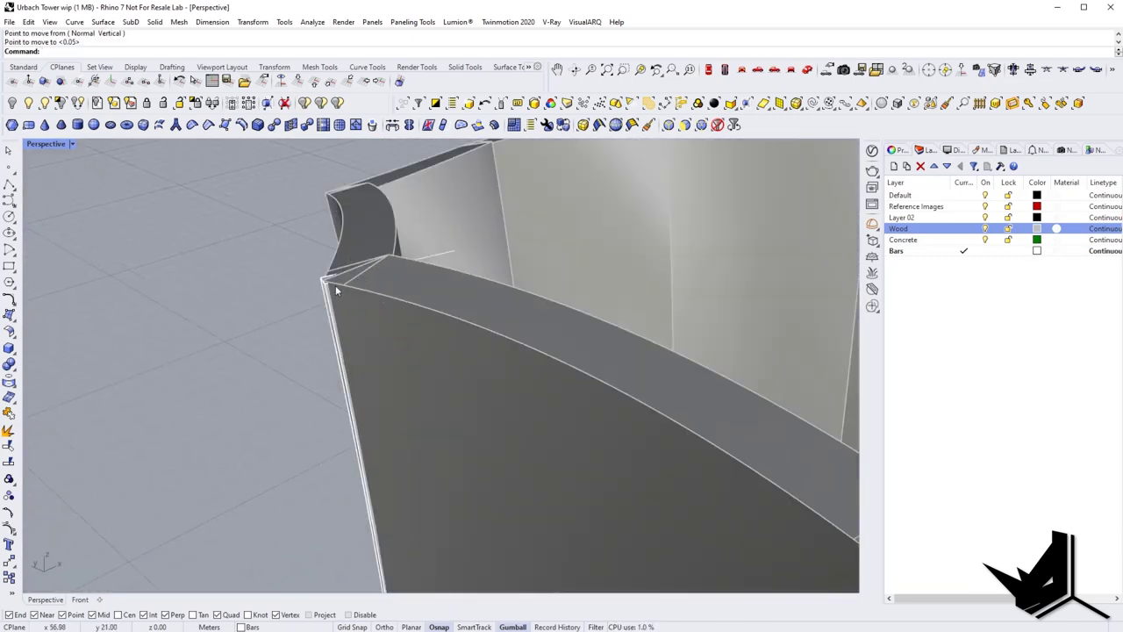
pyautogui.keyDown('shift'); pyautogui.moveTo(328, 277); pyautogui.dragTo(344, 288, button='right'); pyautogui.keyUp('shift')
pyautogui.scroll(-4, 343, 288)
pyautogui.write('es')
pyautogui.press('Return')
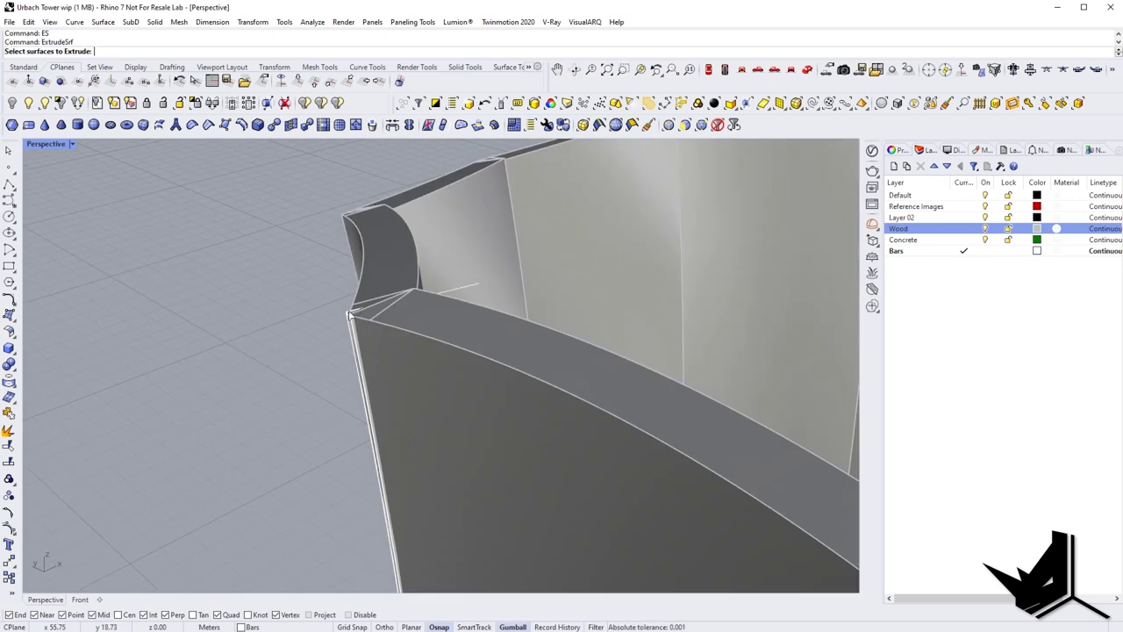
pyautogui.press('Return')
pyautogui.click(352, 284)
# Combine the extruded block above the rim and the thin fold strip into one solid with BooleanUnion.
pyautogui.click(358, 296)
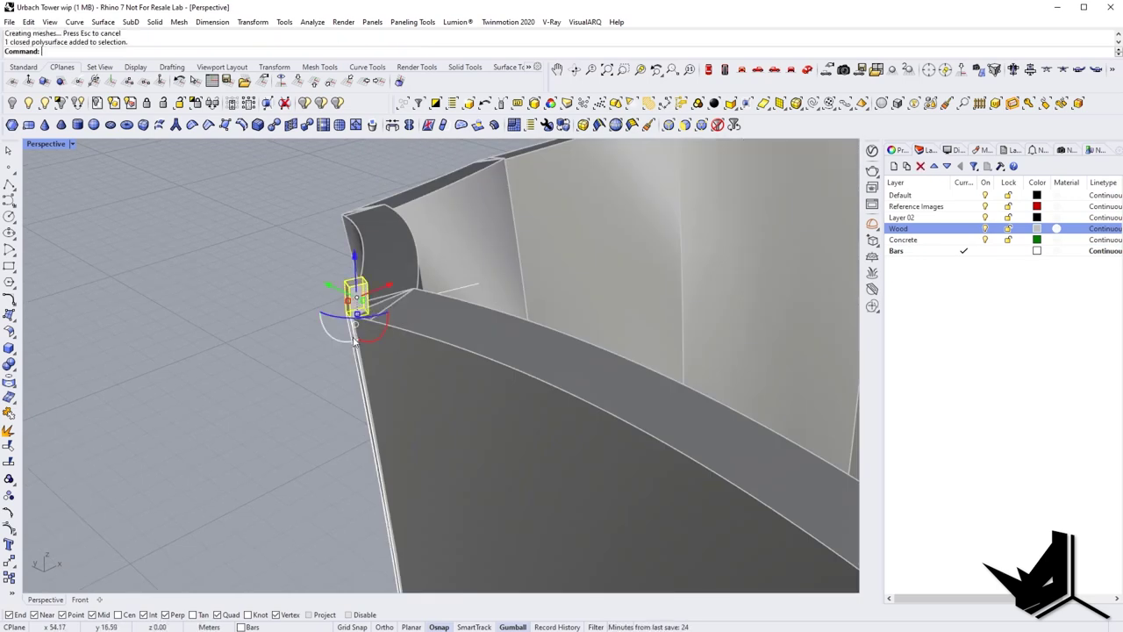
pyautogui.keyDown('shift'); pyautogui.click(354, 343); pyautogui.keyUp('shift')
pyautogui.press('Escape')
pyautogui.click(352, 318)
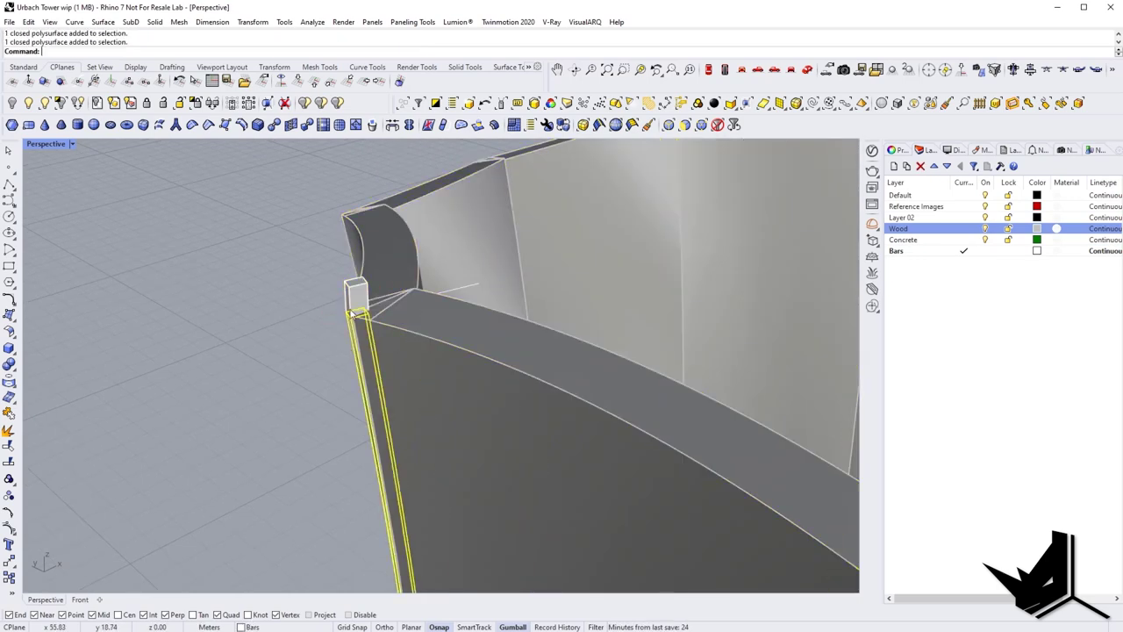
pyautogui.write('bu')
pyautogui.press('Return')
pyautogui.click(357, 299)
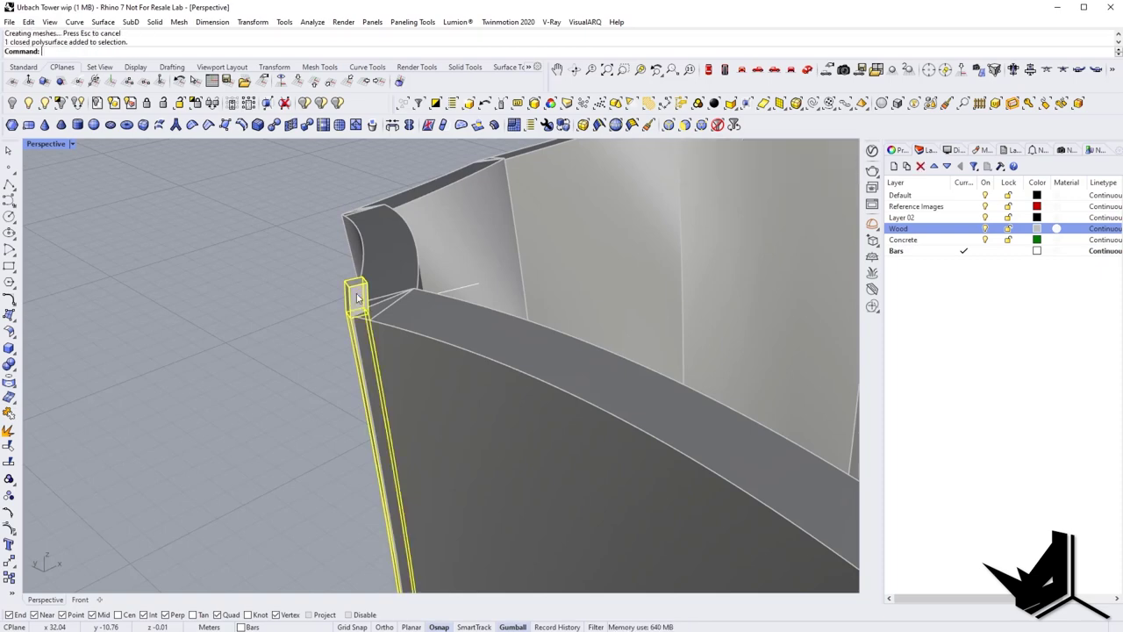
# Subtract the thin fold strip from the outer tower shell with BooleanDifference to cut a groove along the fold.
pyautogui.scroll(-15, 357, 298)
pyautogui.moveTo(373, 306); pyautogui.dragTo(358, 477, button='right')
pyautogui.scroll(8, 348, 478)
pyautogui.click(332, 415)
pyautogui.scroll(-7, 333, 415)
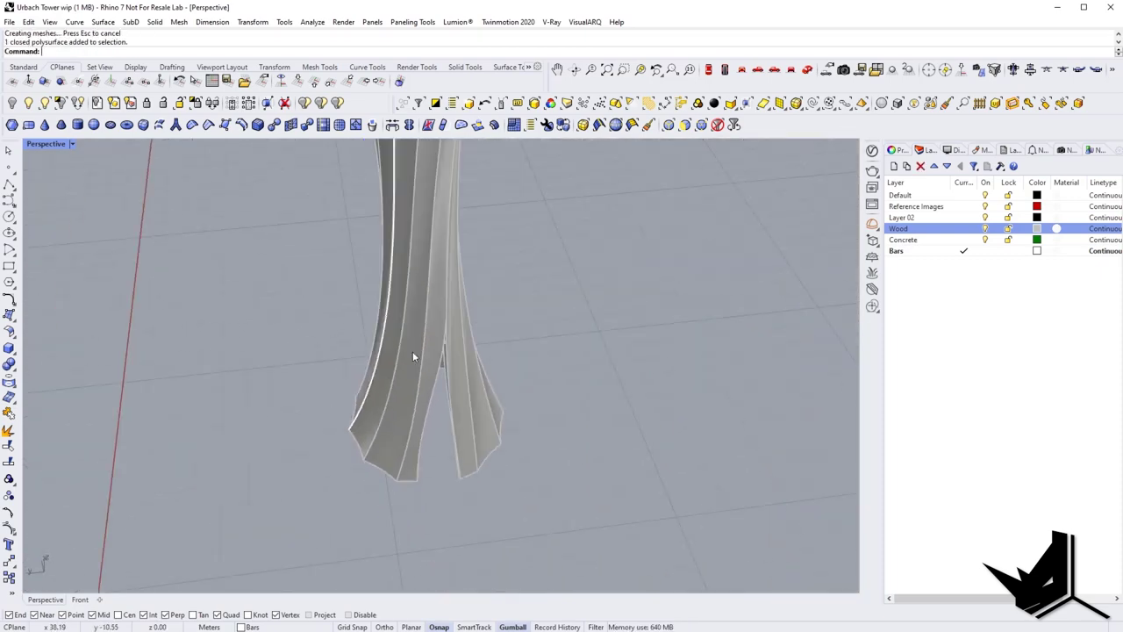
pyautogui.keyDown('shift'); pyautogui.moveTo(412, 351); pyautogui.dragTo(420, 509, button='right'); pyautogui.keyUp('shift')
pyautogui.keyDown('shift'); pyautogui.moveTo(409, 296); pyautogui.dragTo(408, 413, button='right'); pyautogui.keyUp('shift')
pyautogui.scroll(8, 348, 307)
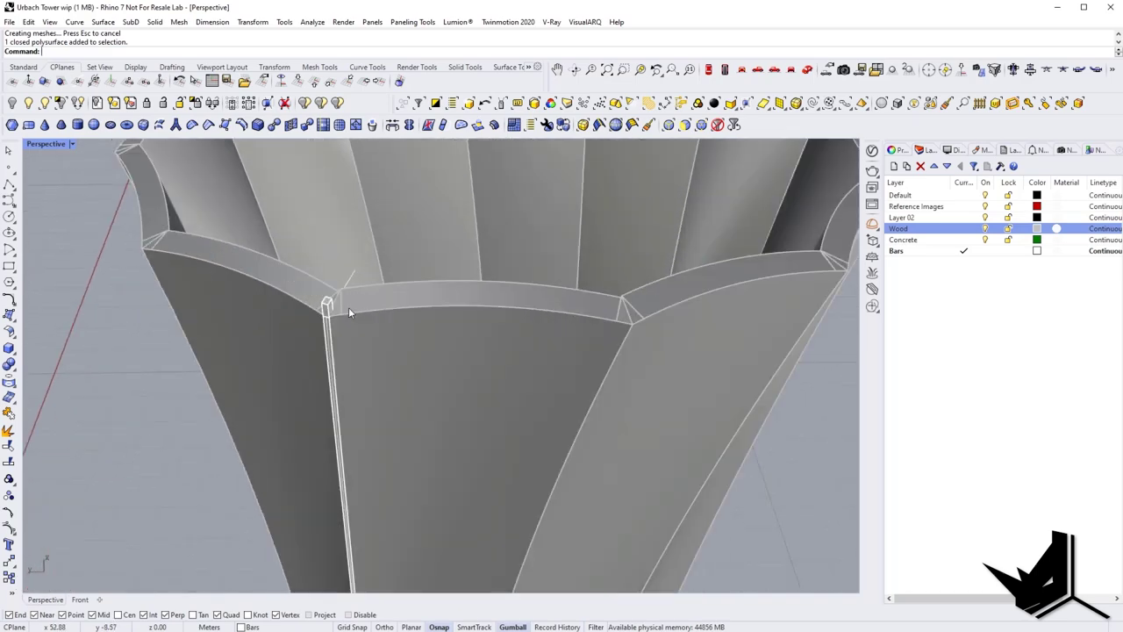
pyautogui.write('bd')
pyautogui.press('Return')
pyautogui.click(374, 347)
pyautogui.press('Return')
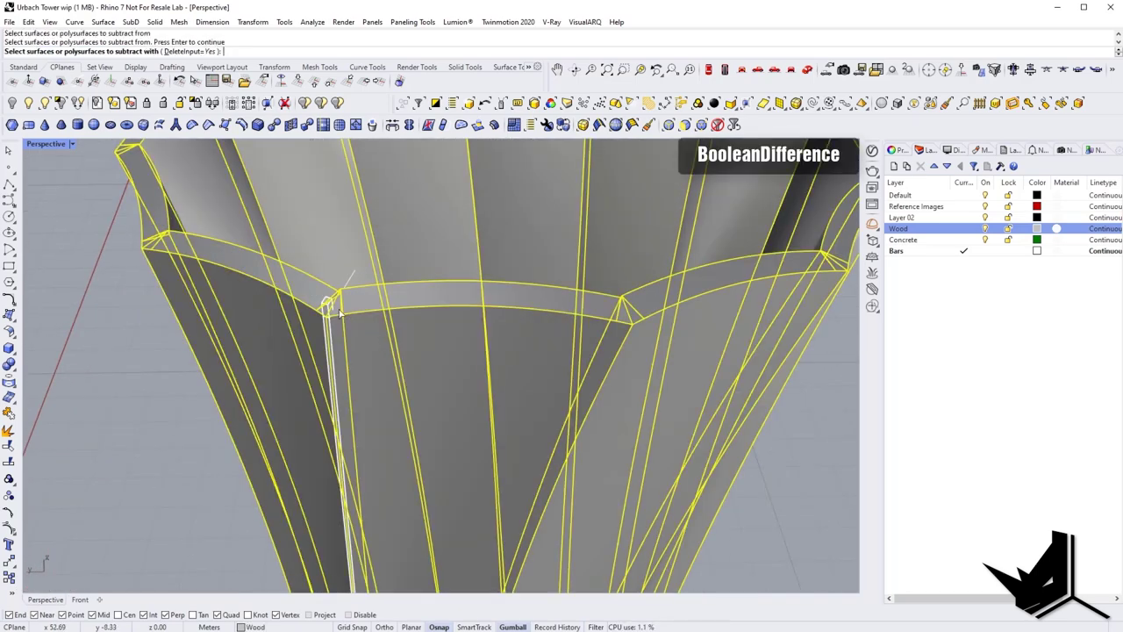
pyautogui.click(331, 304)
pyautogui.press('Return')
# Examine the groove cut along the fold, from the tower's rim down the shell.
pyautogui.moveTo(335, 329); pyautogui.dragTo(470, 279, button='right')
pyautogui.scroll(4, 498, 197)
pyautogui.scroll(-4, 498, 197)
pyautogui.keyDown('shift'); pyautogui.moveTo(499, 196); pyautogui.dragTo(486, 225, button='right'); pyautogui.keyUp('shift')
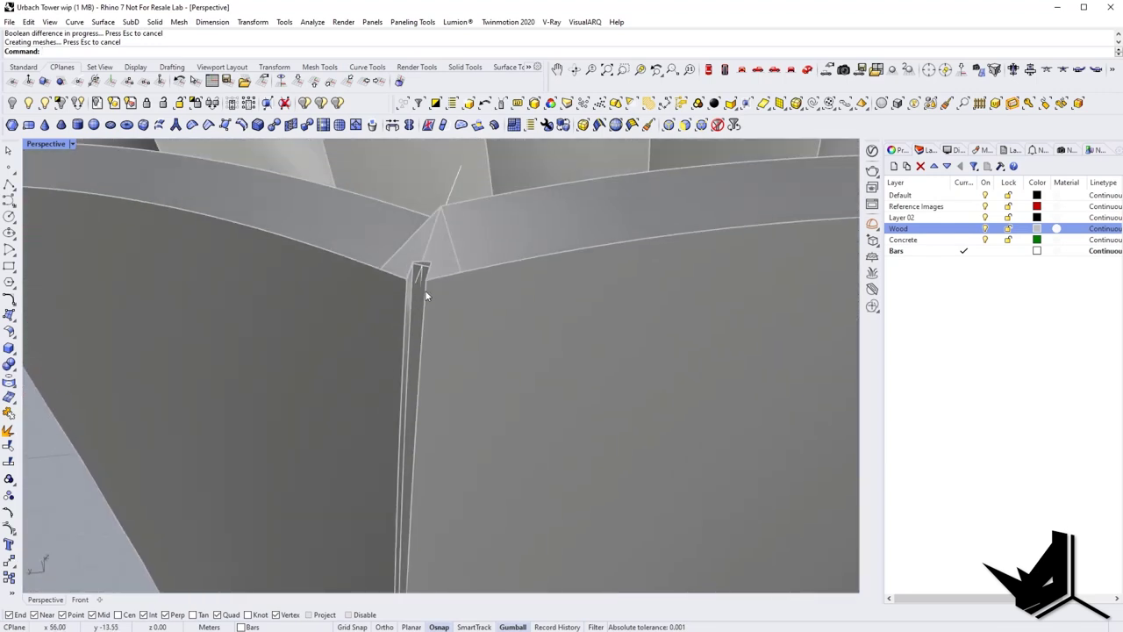
pyautogui.scroll(-4, 419, 291)
pyautogui.keyDown('shift'); pyautogui.moveTo(430, 342); pyautogui.dragTo(428, 289, button='right'); pyautogui.keyUp('shift')
pyautogui.scroll(-6, 429, 292)
pyautogui.moveTo(429, 375); pyautogui.dragTo(465, 395, button='right')
pyautogui.scroll(7, 471, 300)
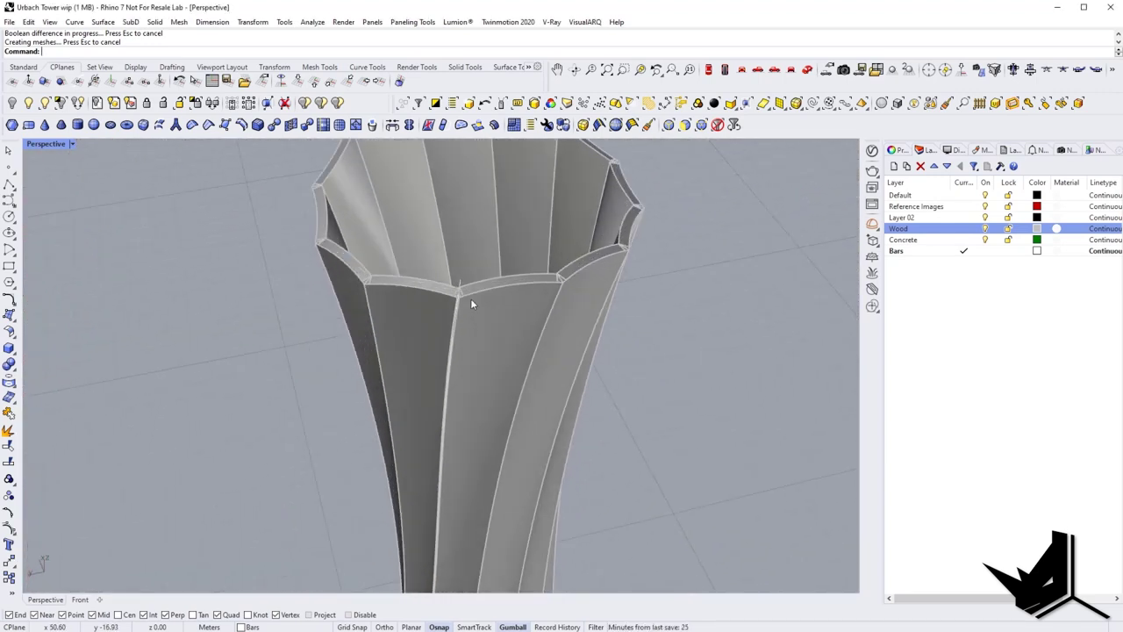
pyautogui.moveTo(416, 304); pyautogui.dragTo(335, 298, button='right')
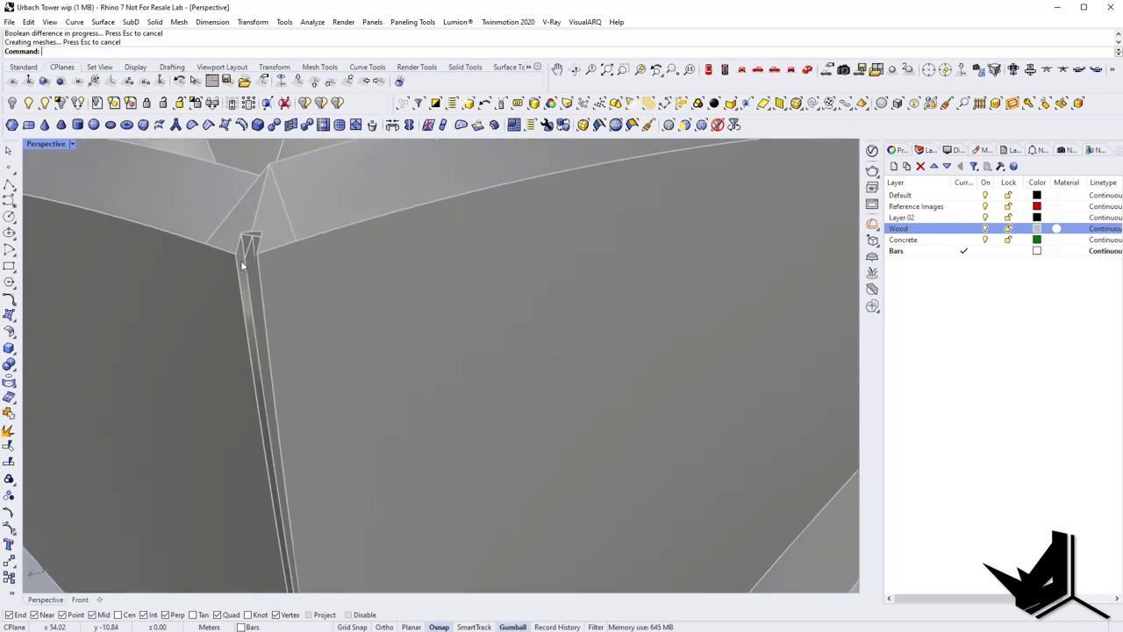
# Extract the three long faces of the fold groove from the tower shell with ExtractSrf.
pyautogui.write('EXtractSrf')
pyautogui.press('Return')
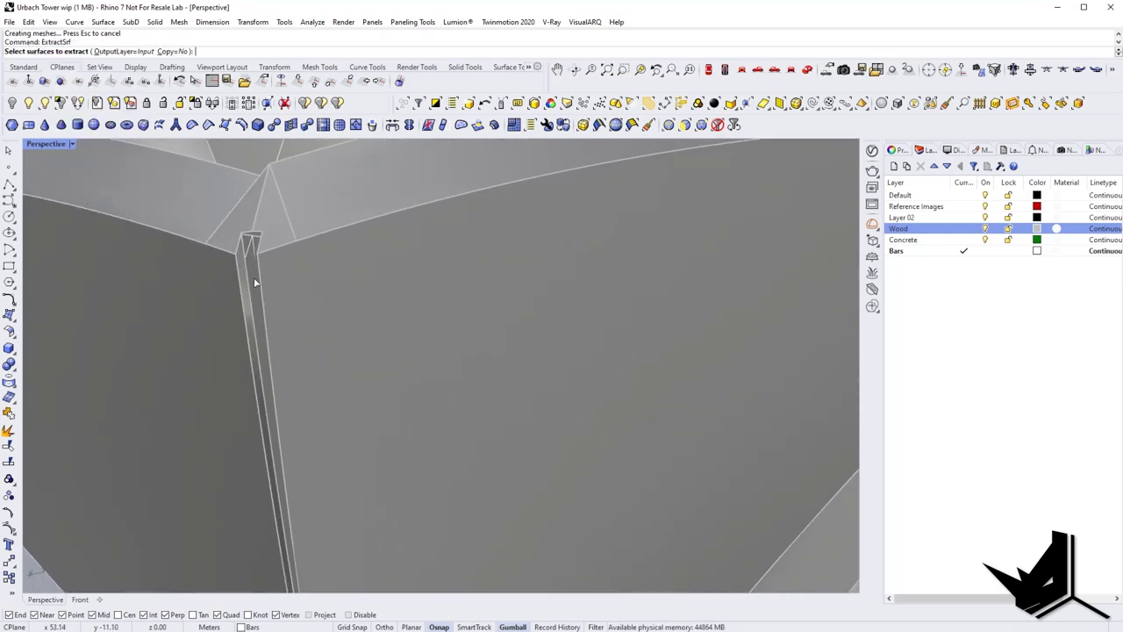
pyautogui.click(253, 277)
pyautogui.click(247, 286)
pyautogui.scroll(-10, 250, 284)
pyautogui.moveTo(251, 283); pyautogui.dragTo(389, 369, button='right')
pyautogui.scroll(5, 389, 372)
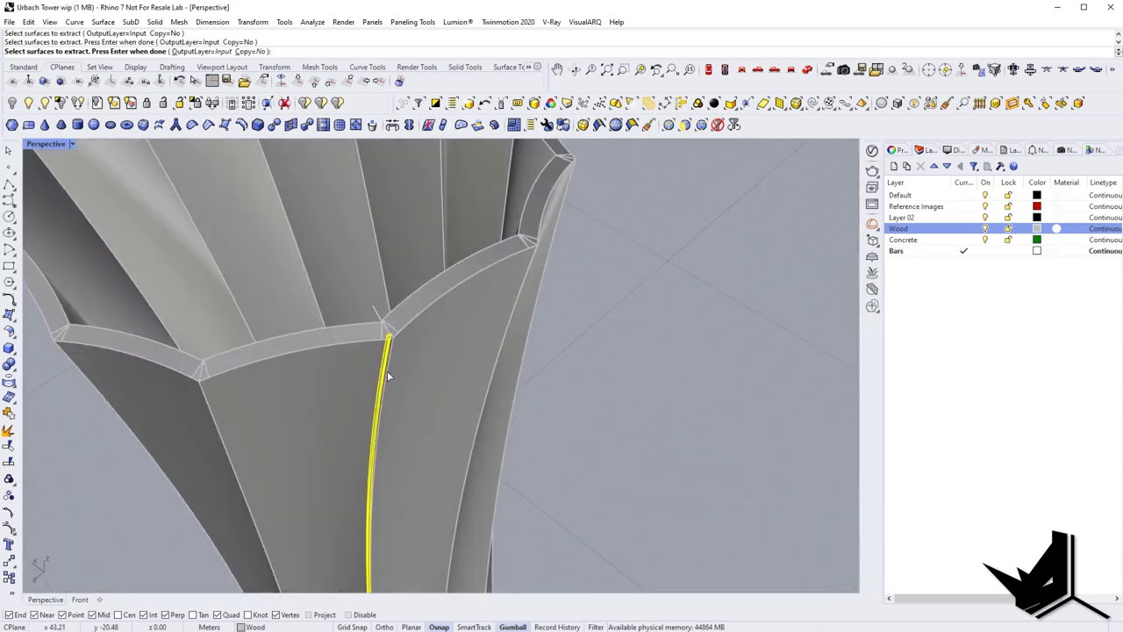
pyautogui.scroll(8, 393, 354)
pyautogui.click(319, 300)
pyautogui.press('Return')
# Join the three extracted groove faces into one polysurface and clear the selection.
pyautogui.scroll(-10, 318, 300)
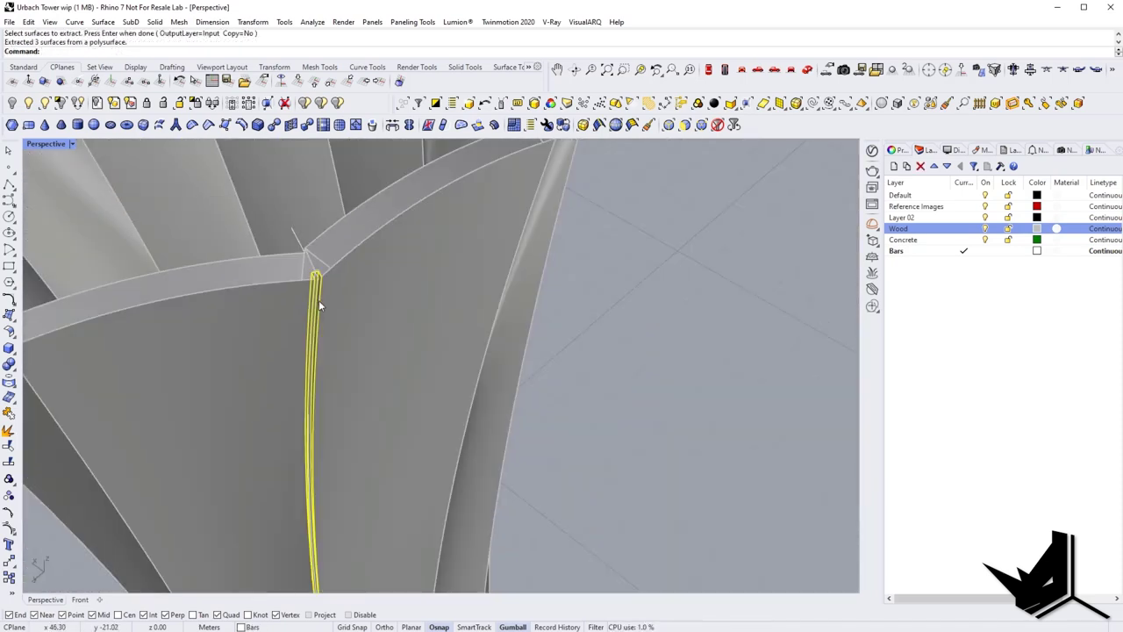
pyautogui.write('Join')
pyautogui.press('Return')
pyautogui.scroll(-10, 318, 300)
pyautogui.moveTo(335, 324); pyautogui.dragTo(479, 335, button='right')
pyautogui.press('Escape')
pyautogui.scroll(8, 353, 342)
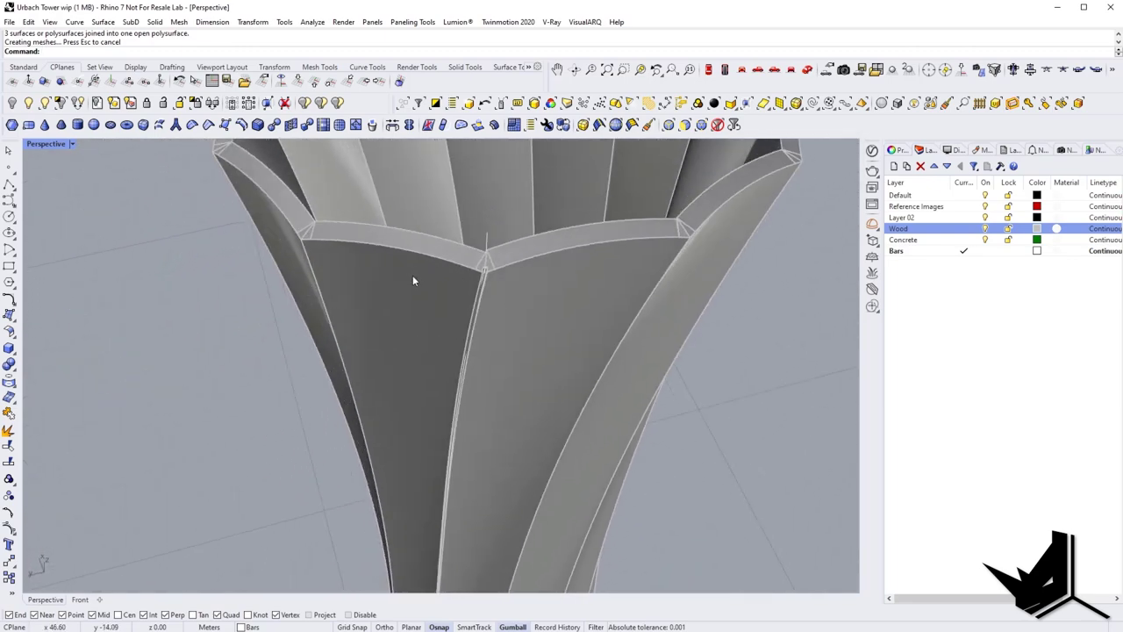
pyautogui.scroll(-3, 457, 309)
pyautogui.keyDown('shift'); pyautogui.moveTo(553, 346); pyautogui.dragTo(301, 289, button='right'); pyautogui.keyUp('shift')
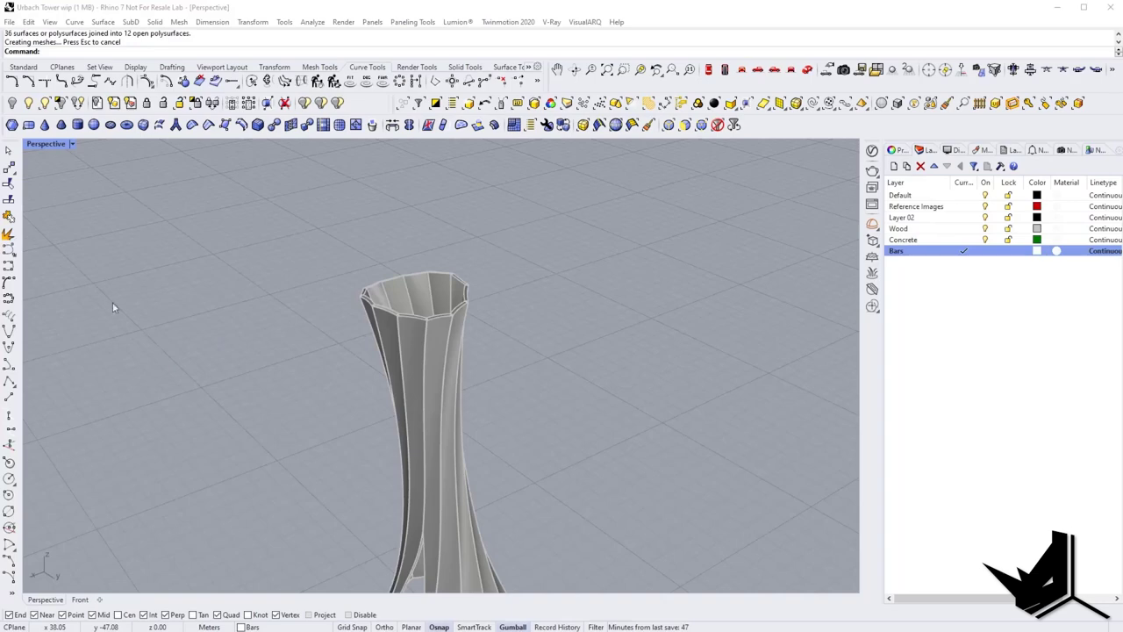
# Change the Bars layer's colour from the colour wheel to a dark grey.
pyautogui.keyDown('shift'); pyautogui.moveTo(443, 312); pyautogui.dragTo(689, 355, button='right'); pyautogui.keyUp('shift')
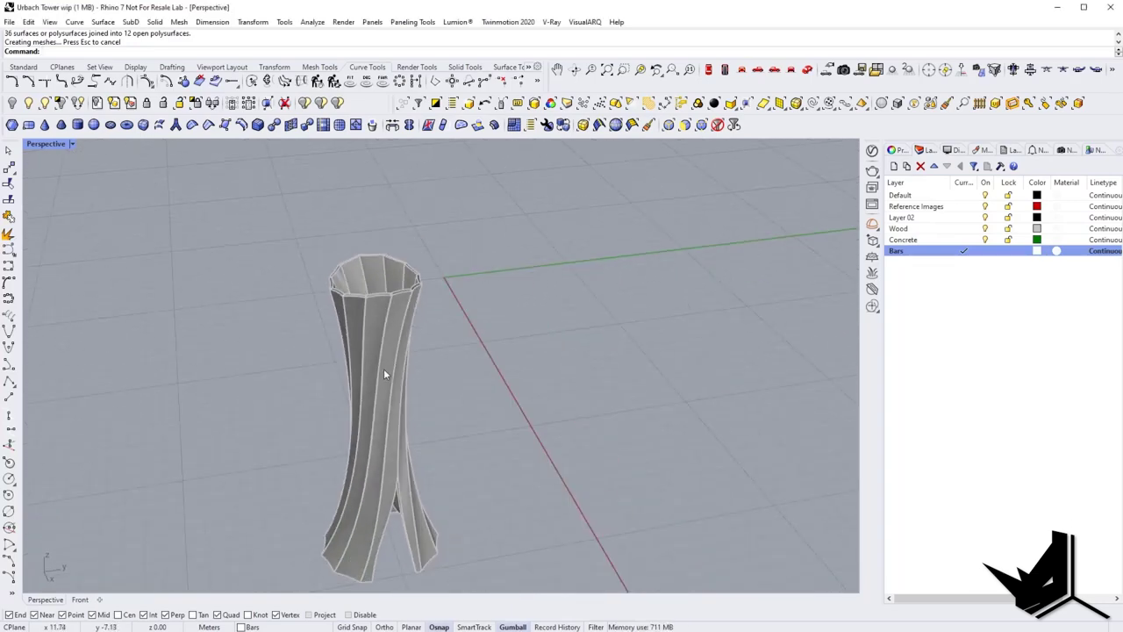
pyautogui.scroll(5, 426, 319)
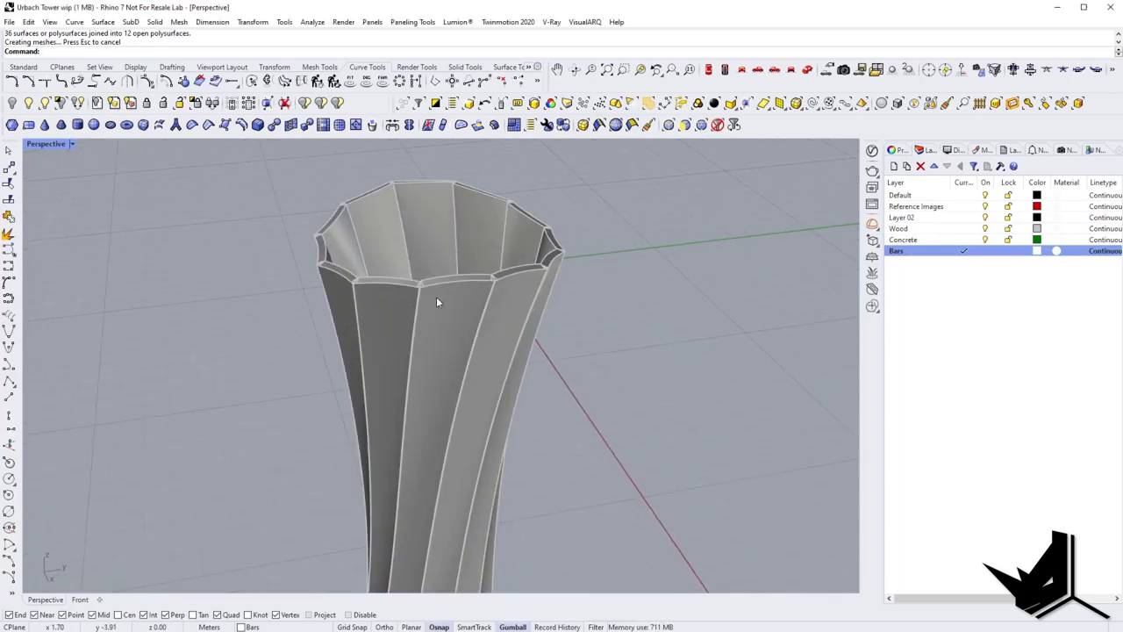
pyautogui.scroll(8, 391, 271)
pyautogui.keyDown('shift'); pyautogui.moveTo(391, 245); pyautogui.dragTo(288, 237, button='right'); pyautogui.keyUp('shift')
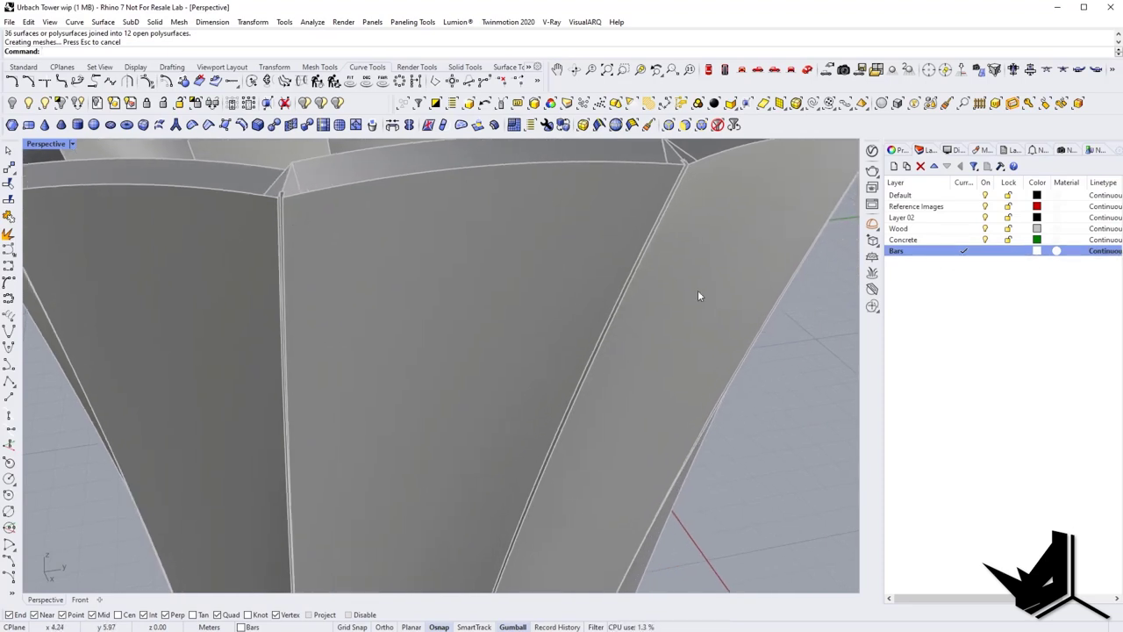
pyautogui.click(1036, 253)
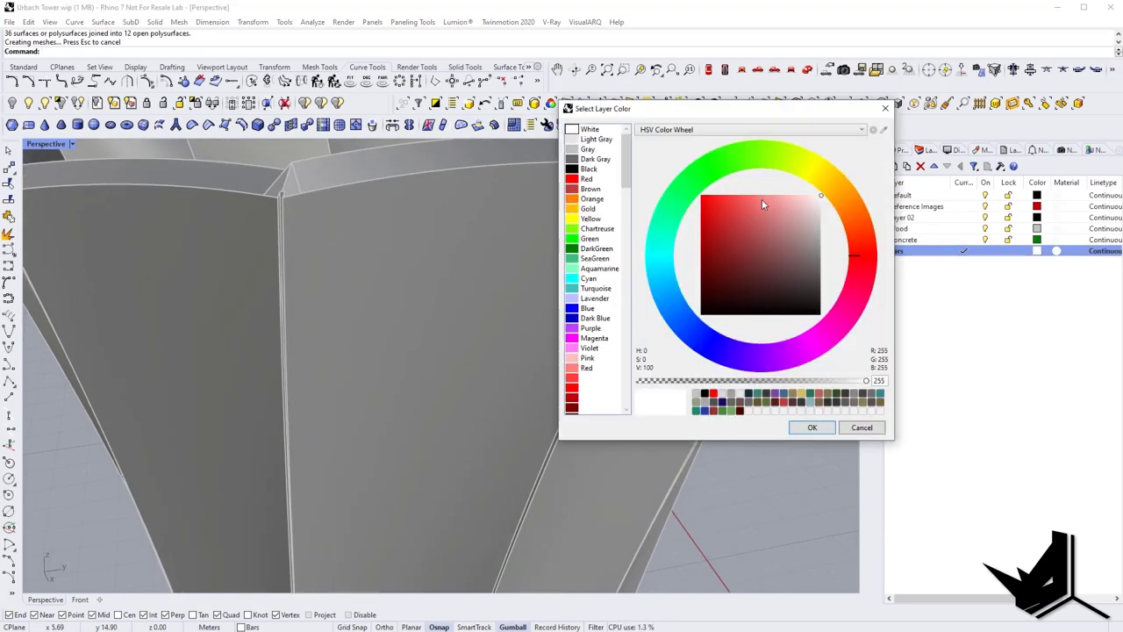
pyautogui.moveTo(808, 251); pyautogui.dragTo(841, 294)
pyautogui.click(814, 425)
# Isolate the twelve groove strips by inverting a selection of the tower parts, and move them to the Bars layer.
pyautogui.scroll(7, 276, 211)
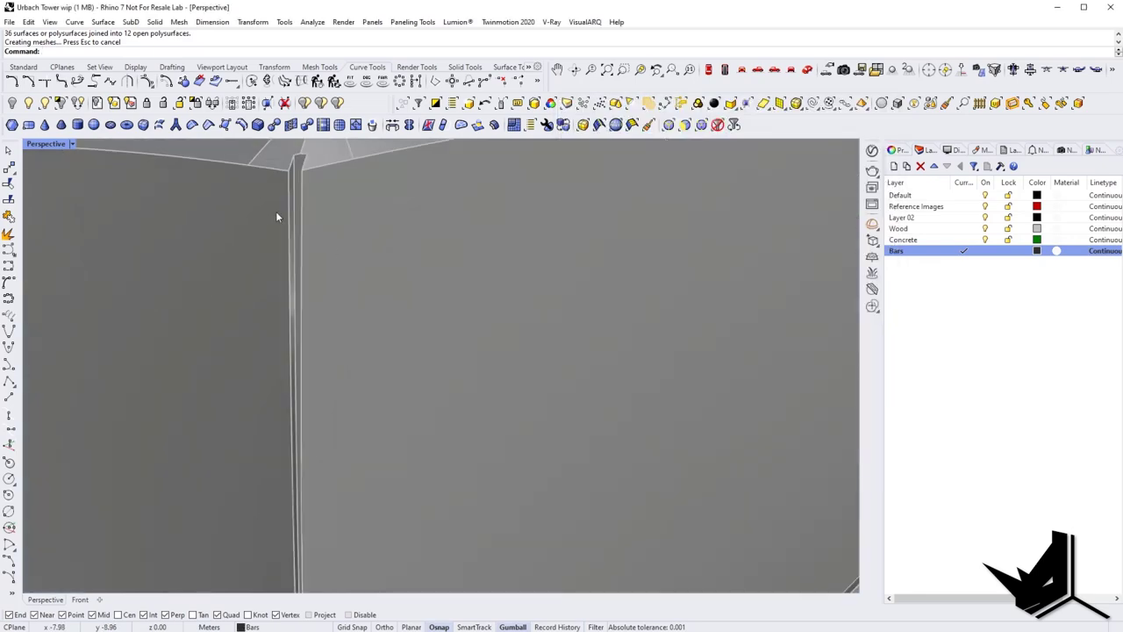
pyautogui.click(293, 211)
pyautogui.scroll(-12, 293, 211)
pyautogui.moveTo(464, 255); pyautogui.dragTo(427, 258, button='right')
pyautogui.scroll(-5, 427, 257)
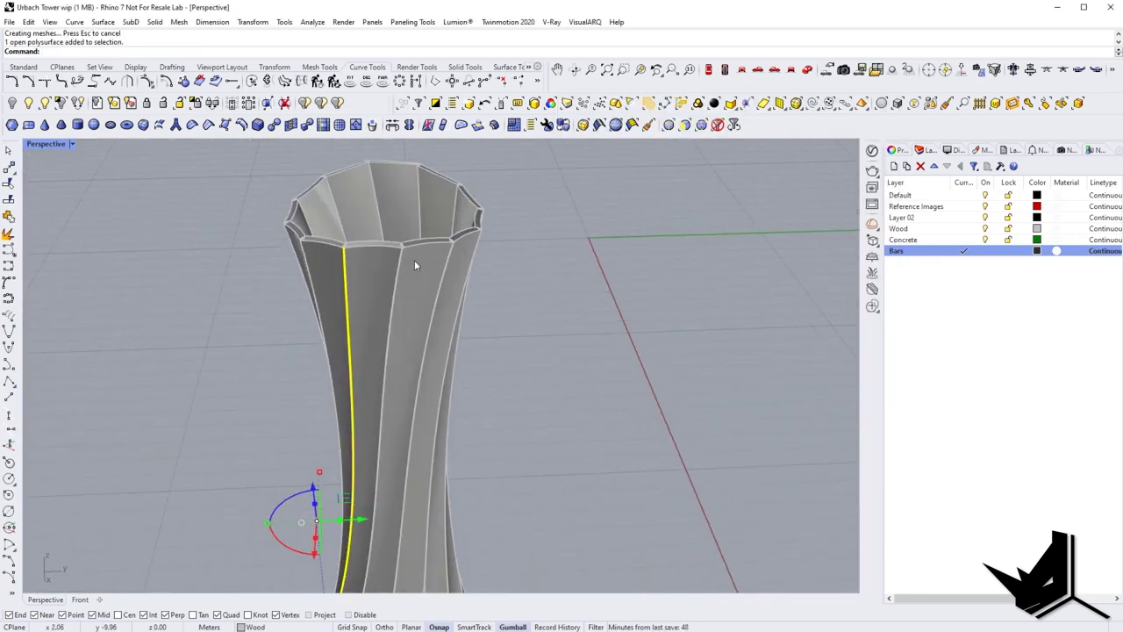
pyautogui.scroll(3, 414, 260)
pyautogui.click(417, 275)
pyautogui.click(434, 103)
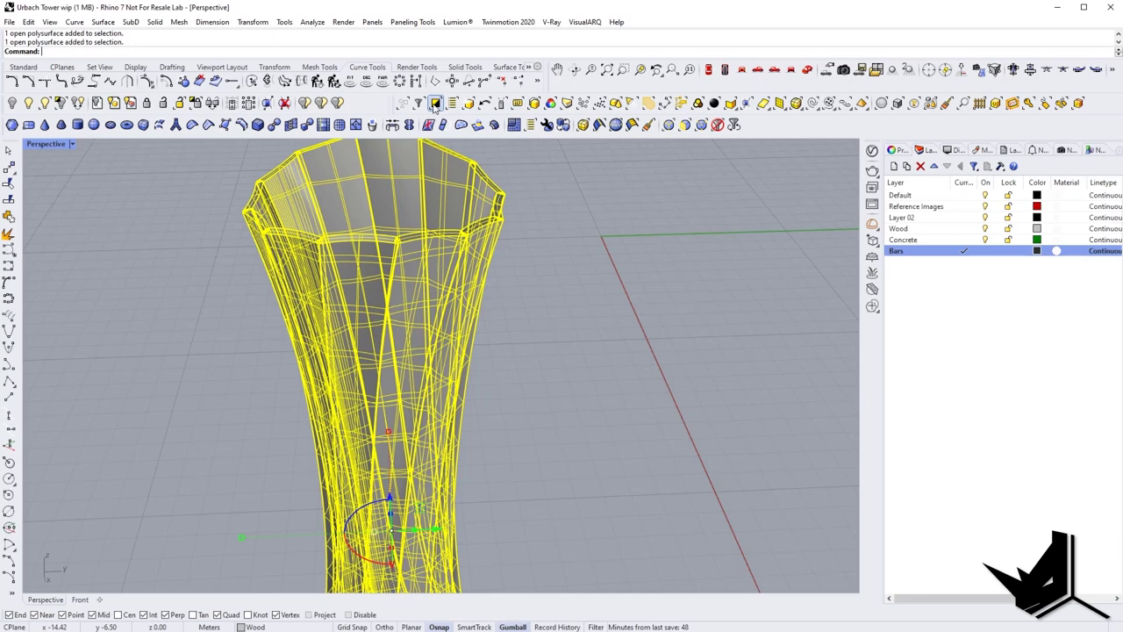
pyautogui.click(435, 103)
pyautogui.rightClick(908, 259)
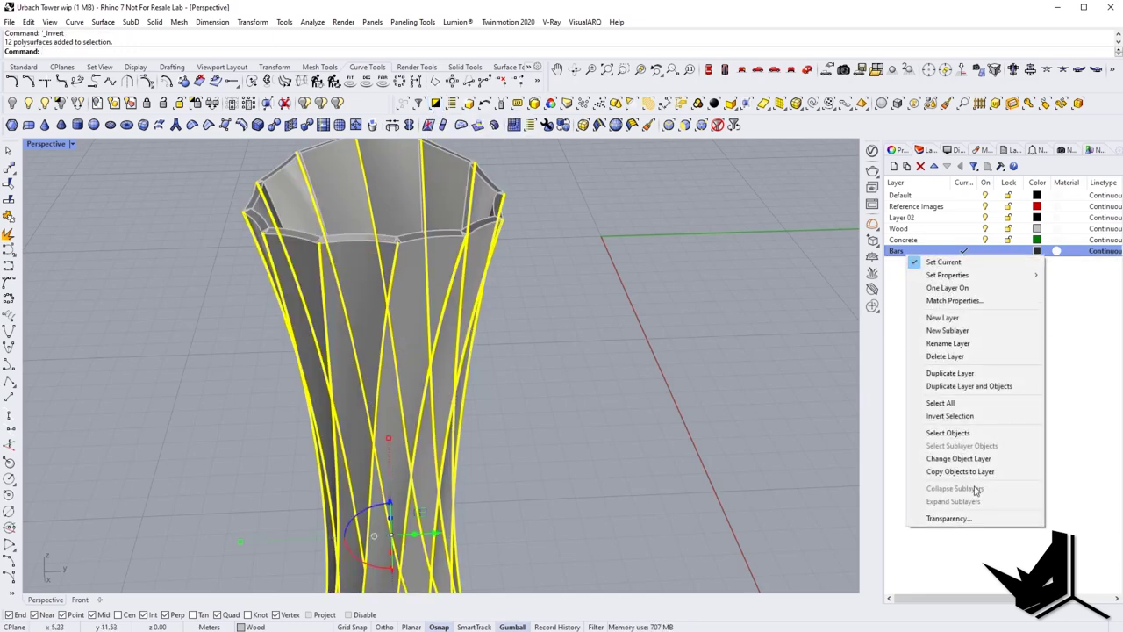
pyautogui.click(970, 471)
pyautogui.rightClick(895, 257)
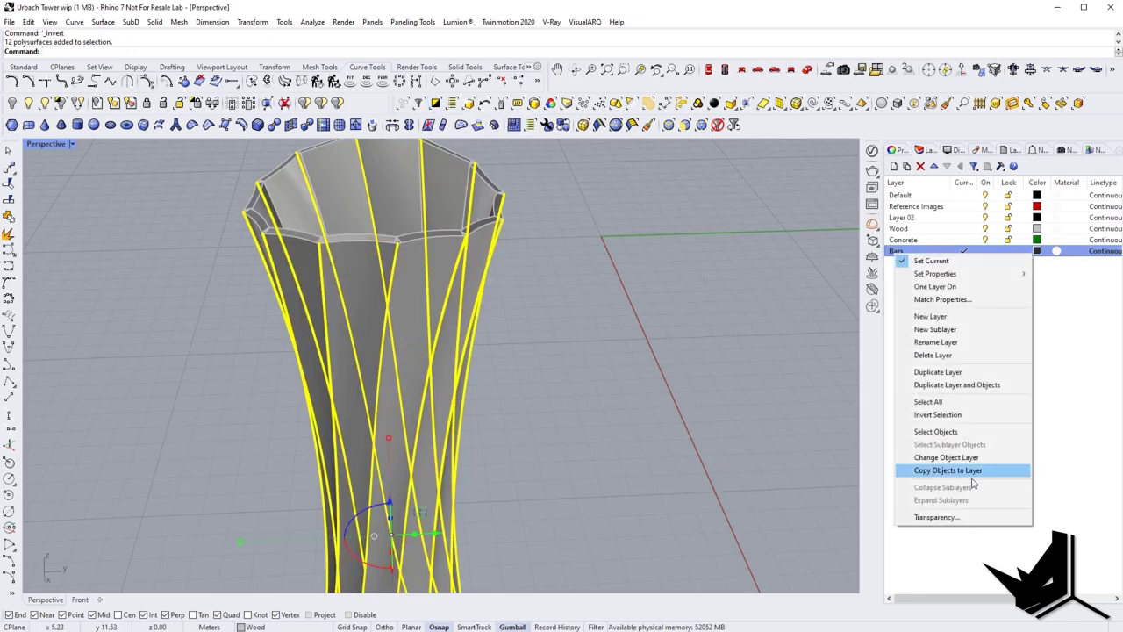
pyautogui.click(954, 462)
pyautogui.click(565, 341)
# Show the hidden open arc curve and extrude it into a long curved surface that passes through the tower's upper end.
pyautogui.scroll(-6, 565, 341)
pyautogui.moveTo(561, 338); pyautogui.dragTo(501, 302, button='right')
pyautogui.scroll(10, 483, 268)
pyautogui.moveTo(439, 267); pyautogui.dragTo(684, 272, button='right')
pyautogui.scroll(-8, 527, 263)
pyautogui.moveTo(480, 264); pyautogui.dragTo(599, 244, button='right')
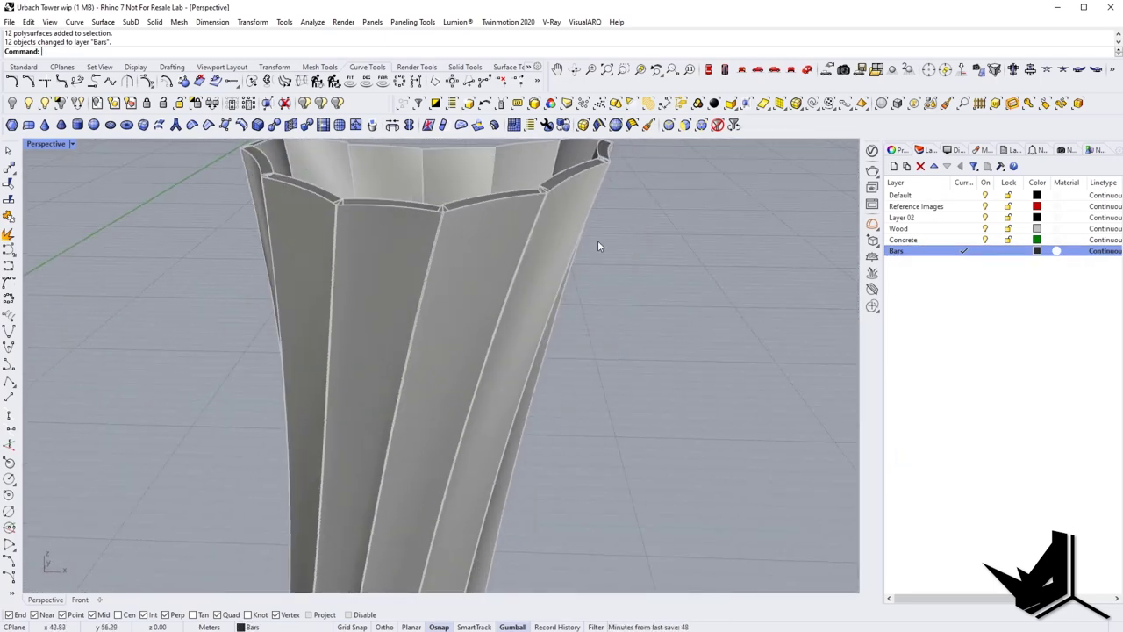
pyautogui.scroll(-9, 439, 250)
pyautogui.click(46, 104)
pyautogui.scroll(-8, 436, 278)
pyautogui.moveTo(436, 278)
pyautogui.mouseDown(button='right')
pyautogui.moveTo(509, 296)
pyautogui.moveTo(430, 283)
pyautogui.mouseUp(button='right')
pyautogui.rightClick(234, 192)
pyautogui.moveTo(234, 192); pyautogui.dragTo(205, 198, button='right')
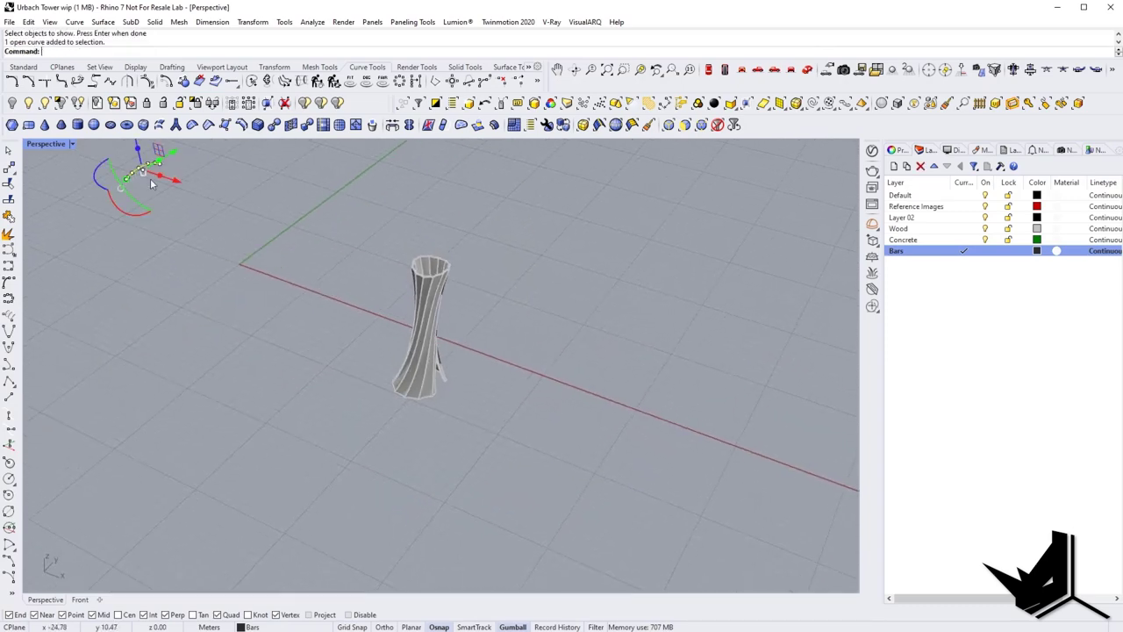
pyautogui.moveTo(567, 348); pyautogui.dragTo(567, 349)
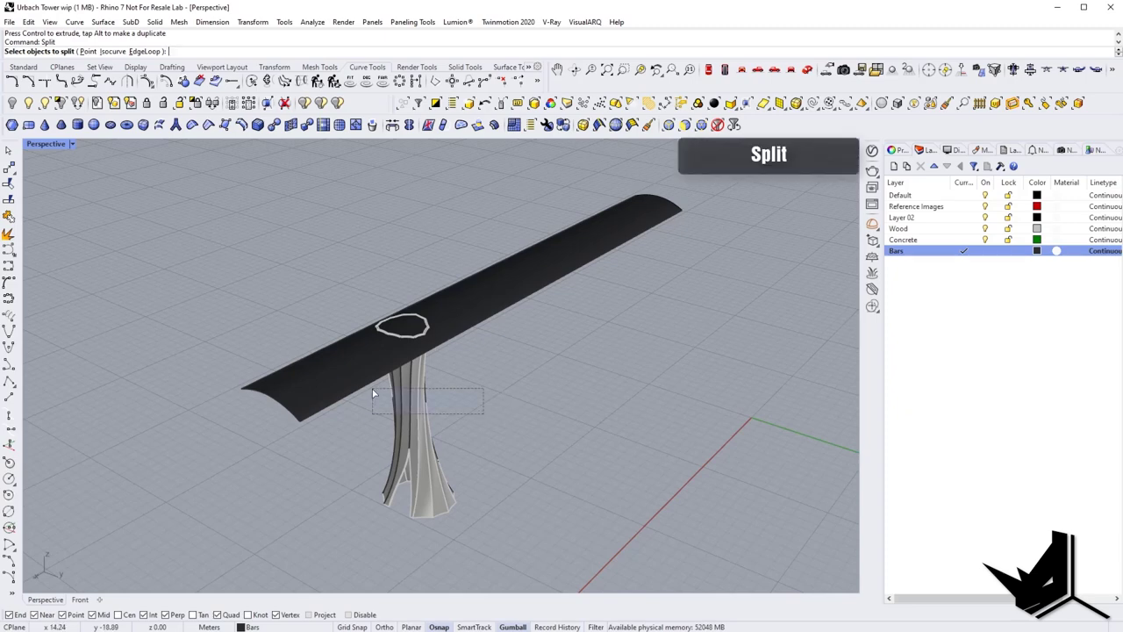
pyautogui.moveTo(372, 388); pyautogui.dragTo(370, 387)
pyautogui.rightClick(467, 298)
pyautogui.click(470, 291)
pyautogui.rightClick(470, 292)
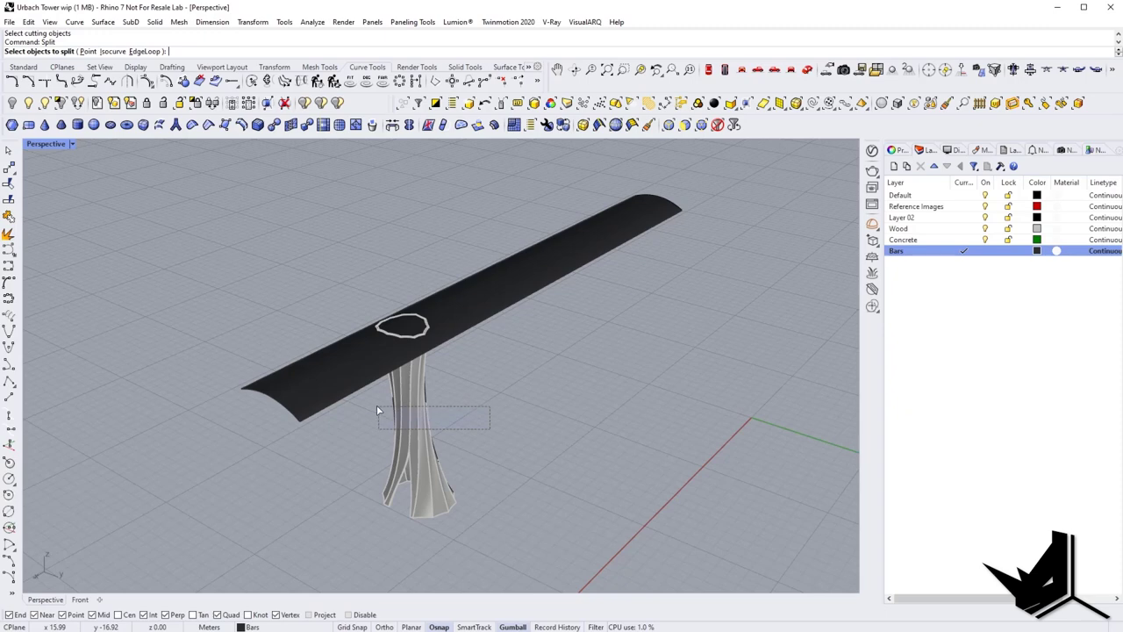
# Split all the tower's shell and groove polysurfaces using the long curved surface as the cutting object.
pyautogui.moveTo(378, 410); pyautogui.dragTo(378, 410)
pyautogui.press('Return')
pyautogui.click(574, 235)
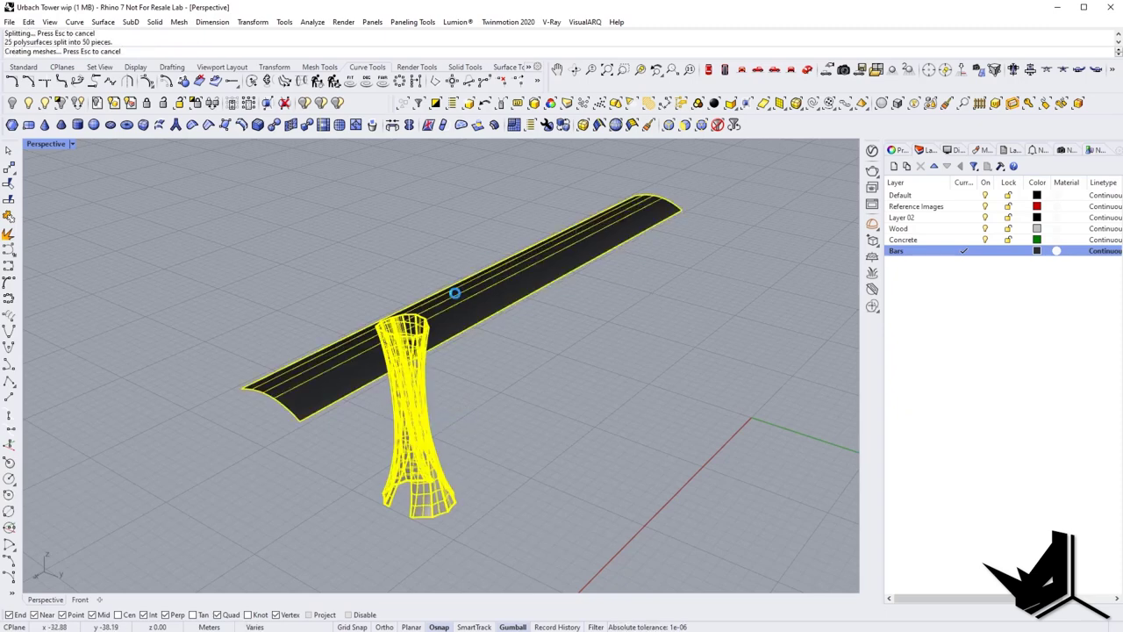
# Delete the cut-off tower pieces above the curved surface, and delete the cutting surface as well.
pyautogui.moveTo(456, 367); pyautogui.dragTo(429, 341, button='right')
pyautogui.click(426, 328)
pyautogui.scroll(6, 405, 303)
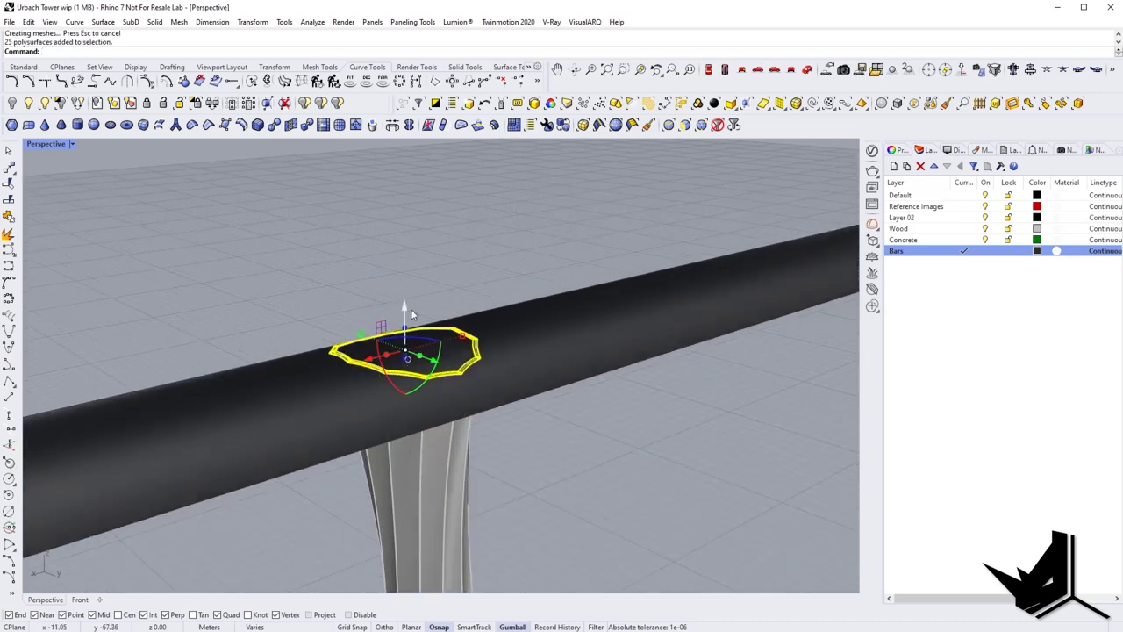
pyautogui.press('Delete')
pyautogui.click(548, 322)
pyautogui.press('Delete')
# Duplicate the edges around the tower's freshly cut rim with DupEdge and join the resulting curves.
pyautogui.moveTo(151, 231); pyautogui.dragTo(567, 382)
pyautogui.write('DupEdge')
pyautogui.press('Return')
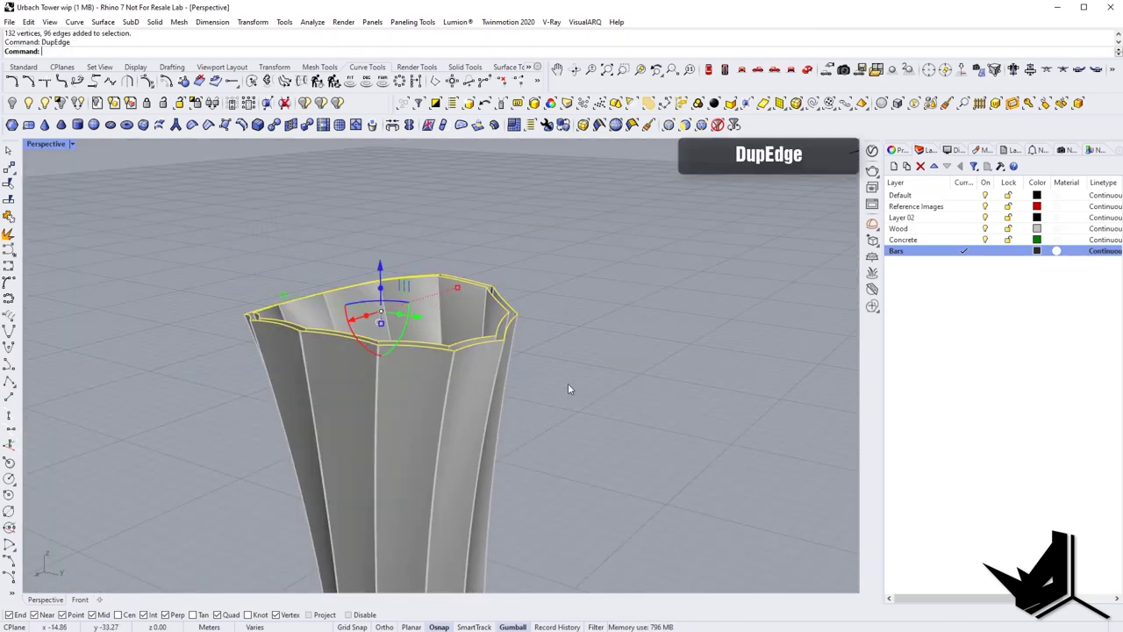
pyautogui.write('Join')
pyautogui.press('Return')
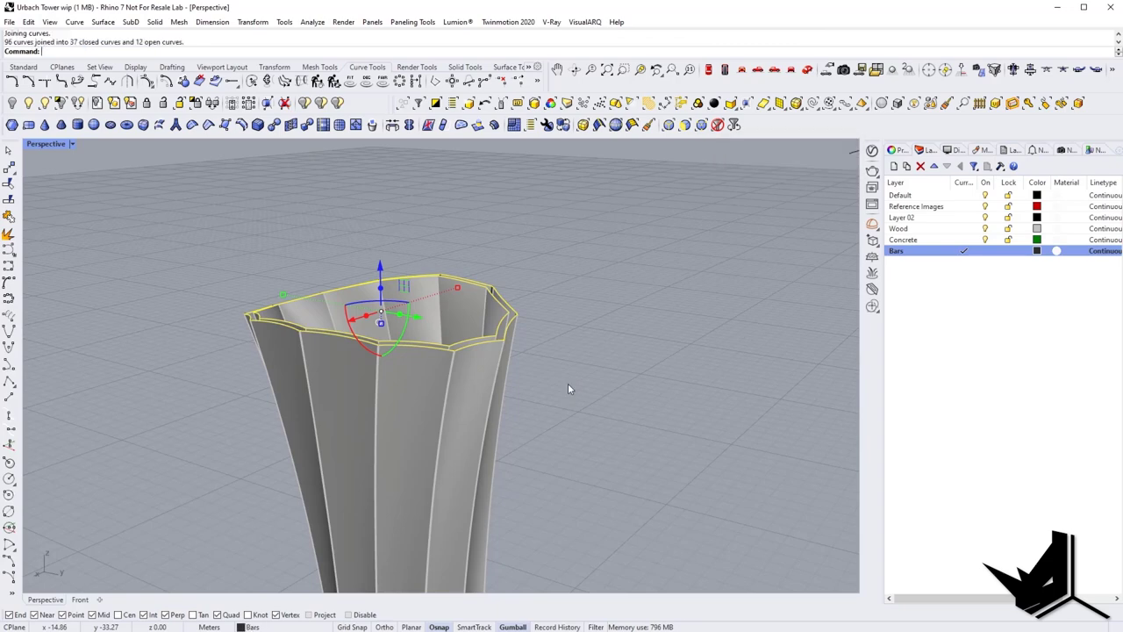
# Create a Patch surface over the joined rim curves with 60 U spans, 60 V spans and automatic trim off.
pyautogui.moveTo(411, 327); pyautogui.dragTo(437, 377, button='right')
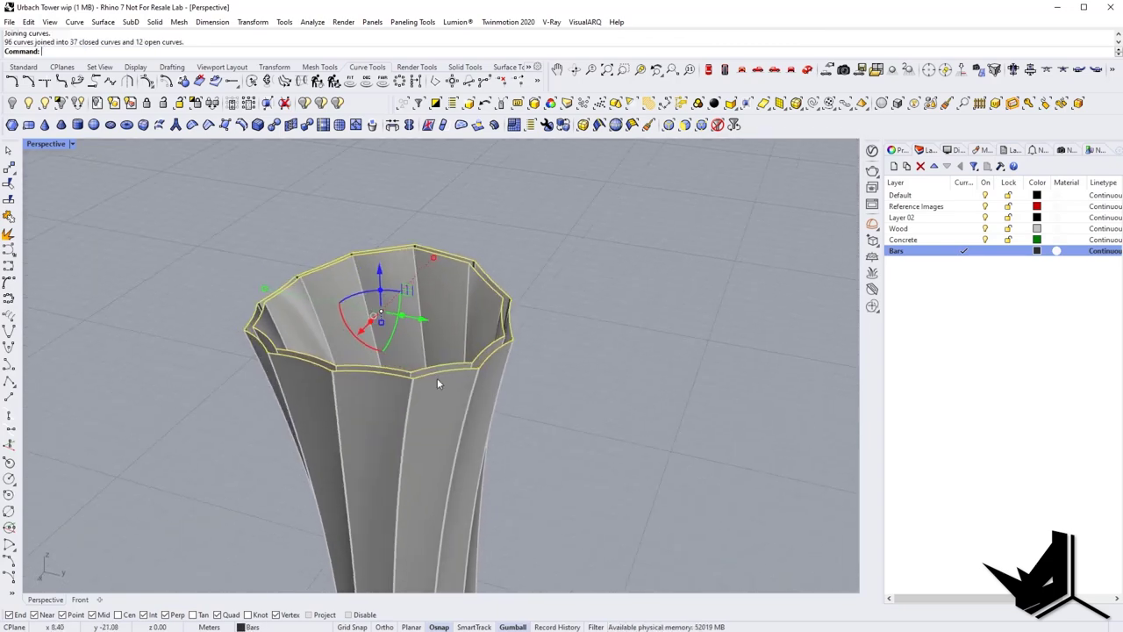
pyautogui.write('Patch')
pyautogui.press('Return')
pyautogui.click(725, 419)
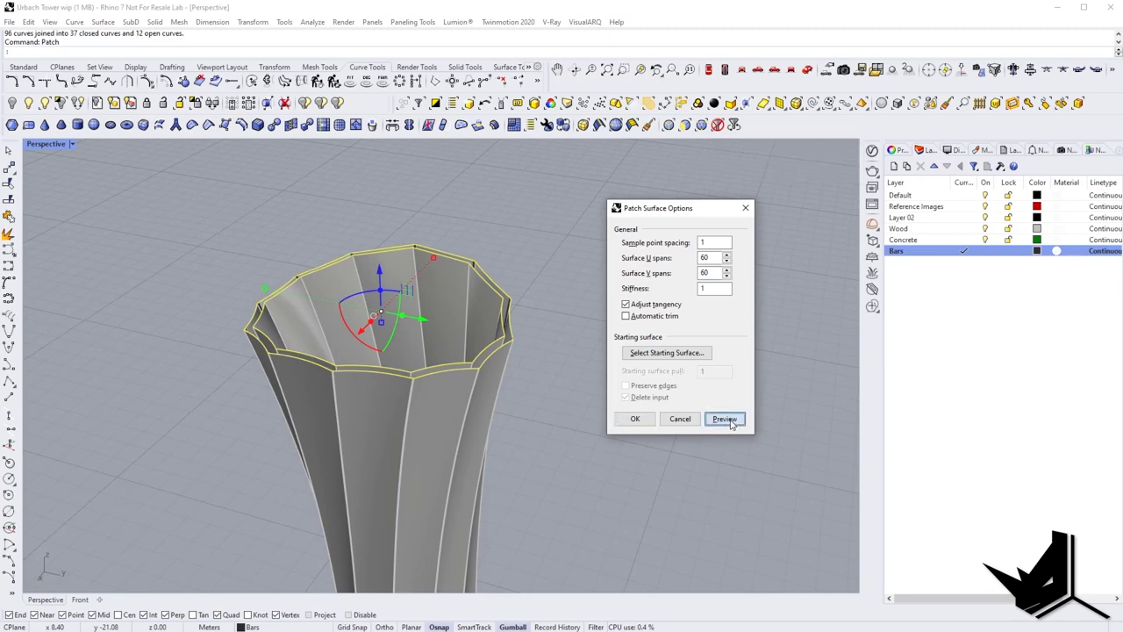
pyautogui.moveTo(429, 372); pyautogui.dragTo(404, 444, button='right')
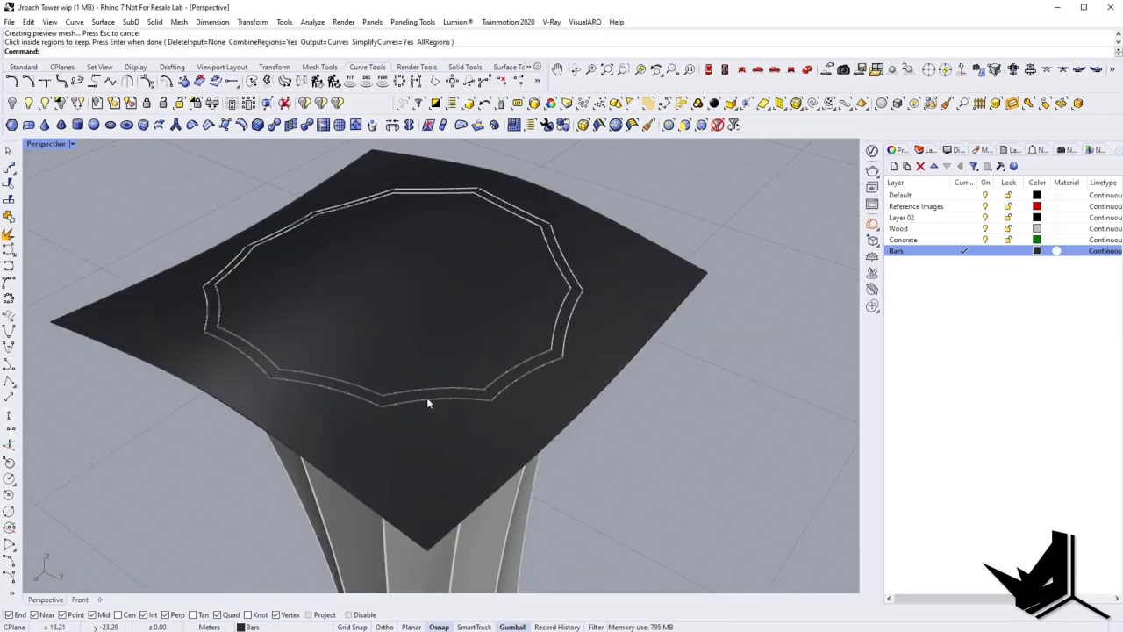
pyautogui.click(438, 439)
pyautogui.press('Escape')
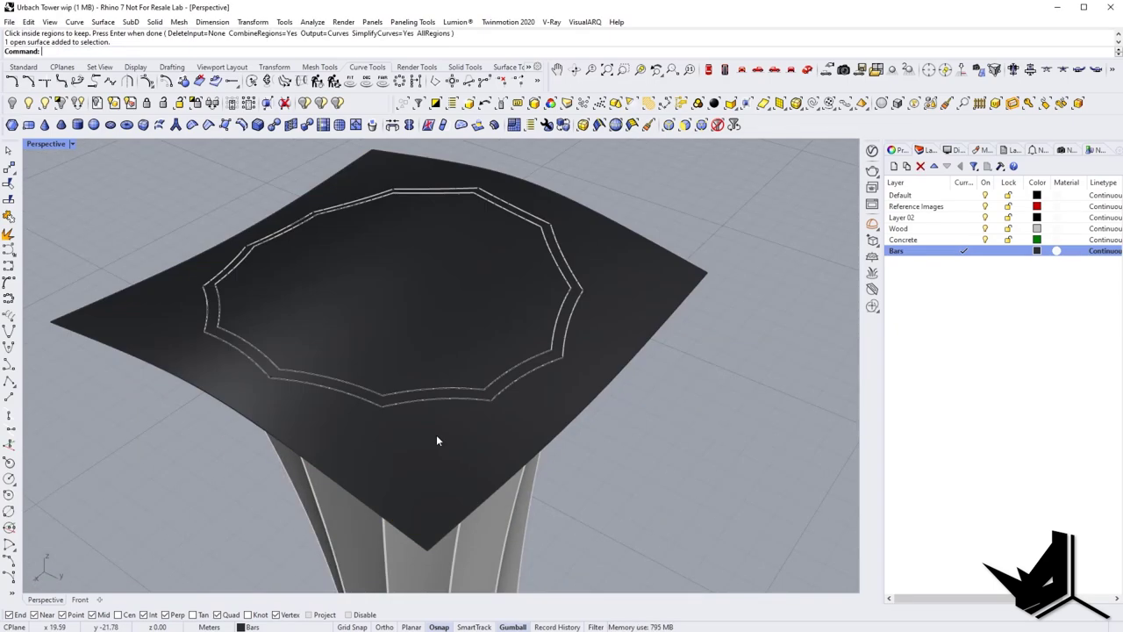
# Select the duplicated tower rim curves, leaving the other curves out, and raise them above the patch surface.
pyautogui.moveTo(436, 421); pyautogui.dragTo(423, 398, button='right')
pyautogui.scroll(2, 420, 400)
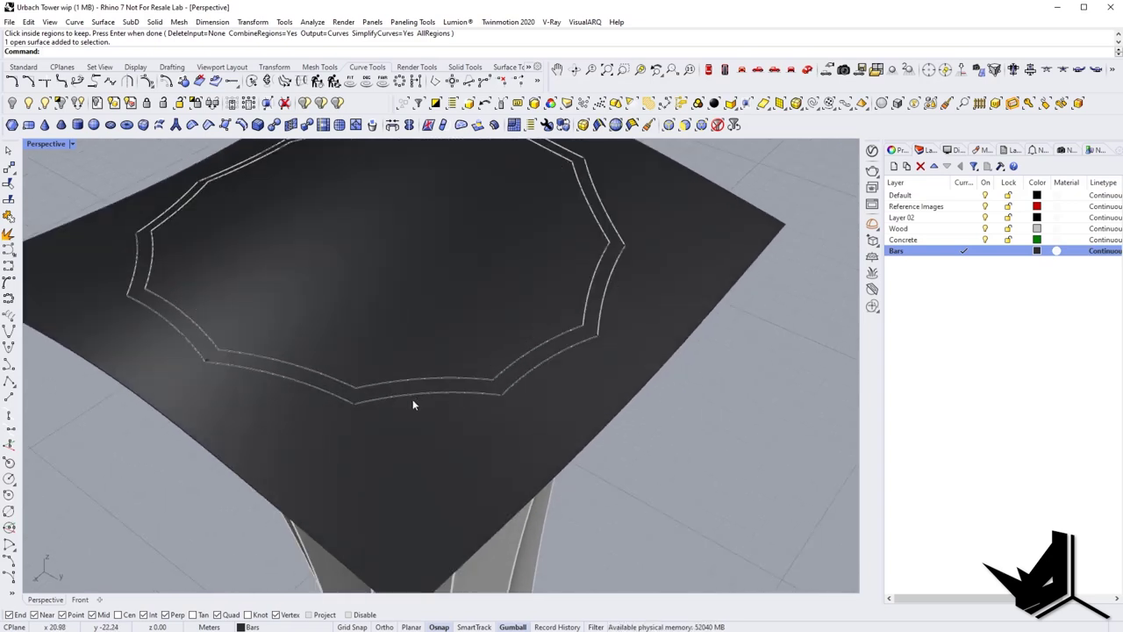
pyautogui.write('SelCrv')
pyautogui.press('Return')
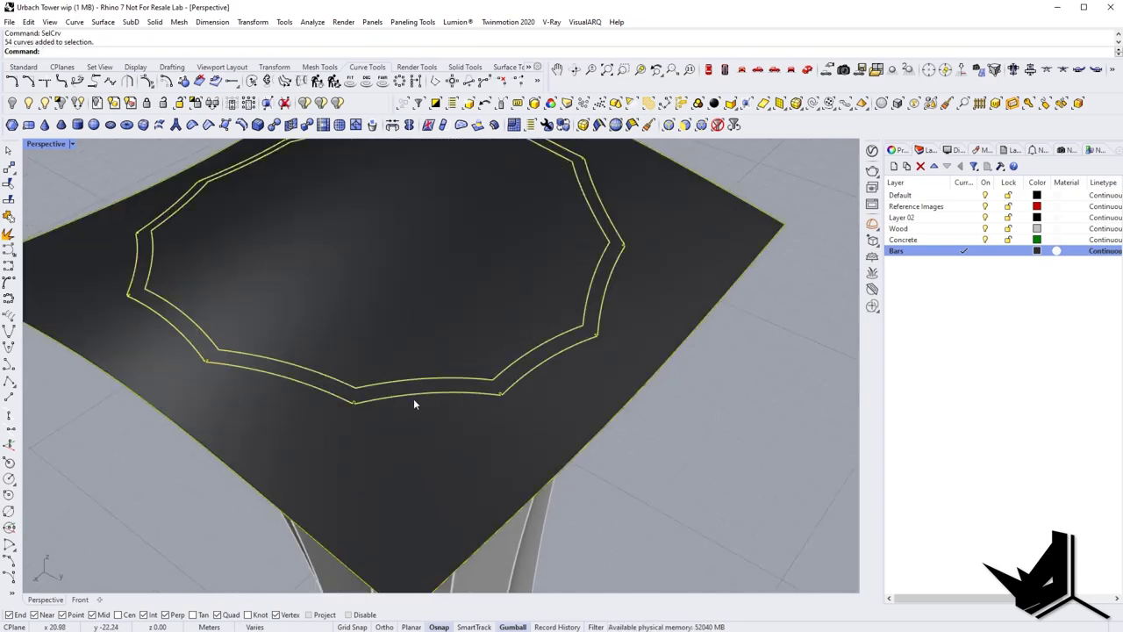
pyautogui.scroll(-8, 746, 290)
pyautogui.keyDown('ctrl'); pyautogui.moveTo(777, 316); pyautogui.dragTo(741, 244); pyautogui.keyUp('ctrl')
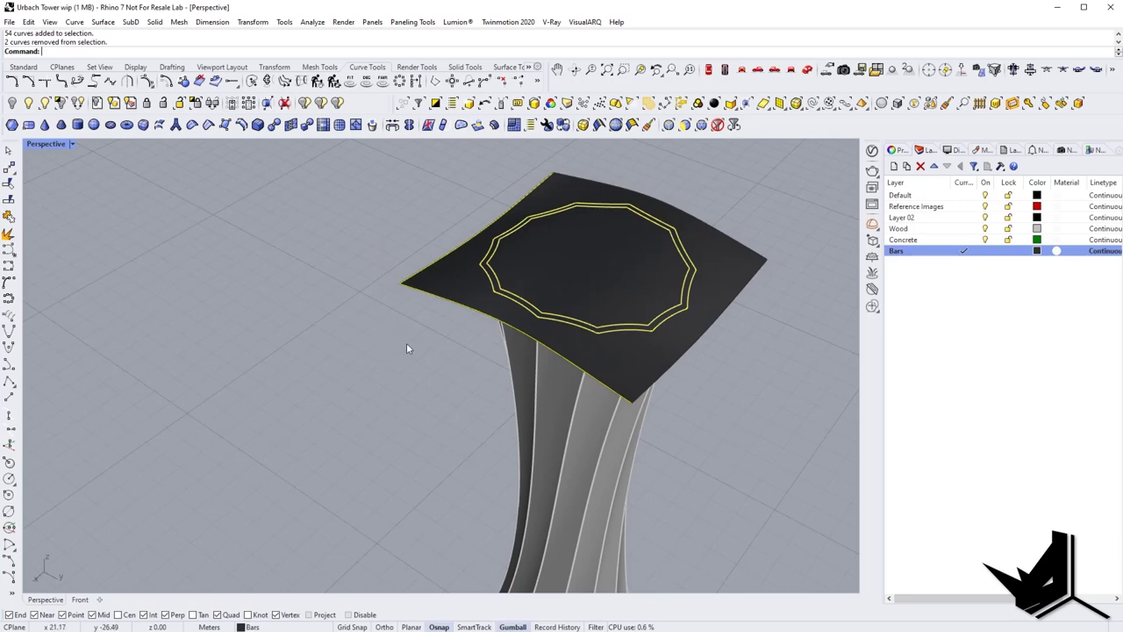
pyautogui.scroll(-5, 524, 317)
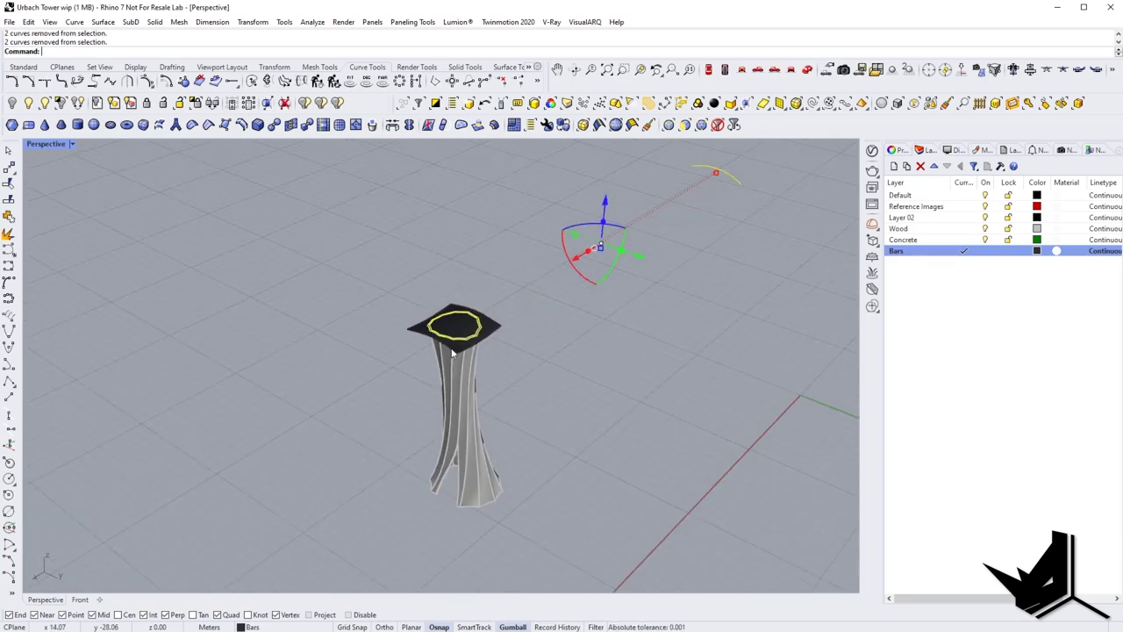
pyautogui.scroll(4, 465, 333)
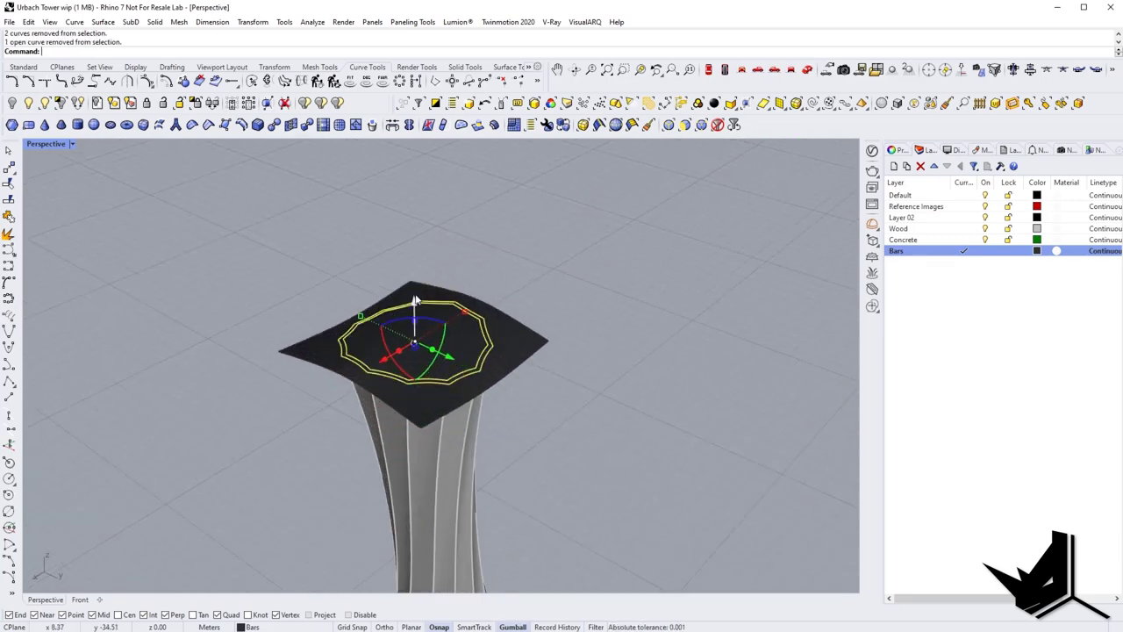
pyautogui.moveTo(439, 267); pyautogui.dragTo(442, 284, button='right')
pyautogui.scroll(4, 527, 223)
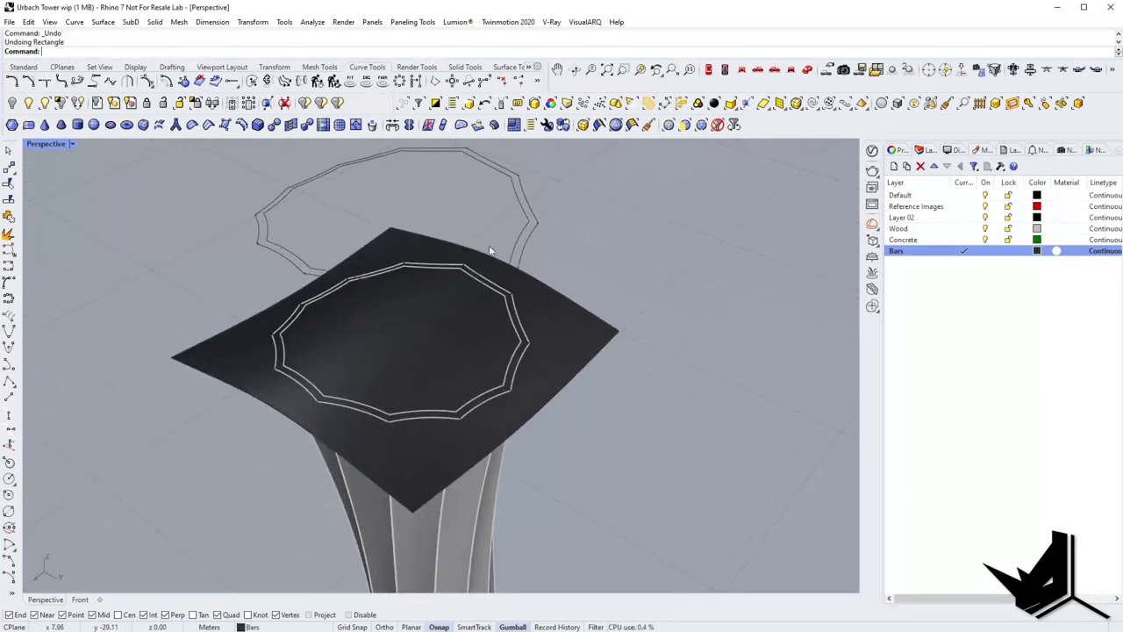
# Offset the inner raised rim curve outward by 0.1.
pyautogui.click(525, 219)
pyautogui.scroll(-1, 525, 219)
pyautogui.scroll(-4, 525, 219)
pyautogui.moveTo(524, 219)
pyautogui.mouseDown(button='right')
pyautogui.moveTo(501, 260)
pyautogui.moveTo(501, 198)
pyautogui.moveTo(512, 229)
pyautogui.mouseUp(button='right')
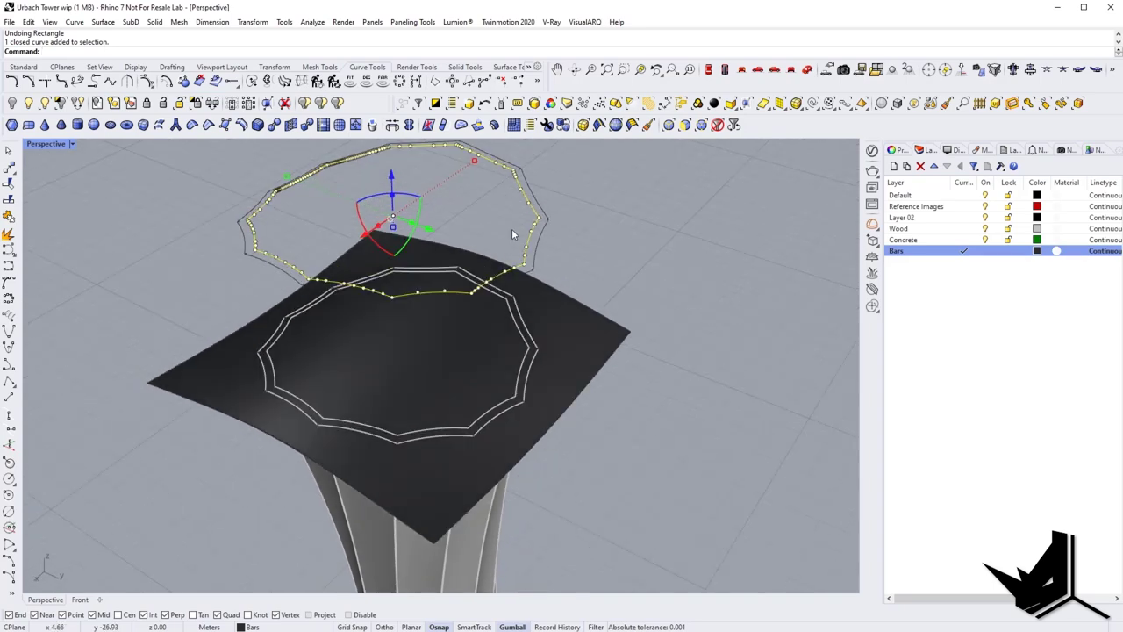
pyautogui.write('o')
pyautogui.press('Return')
pyautogui.scroll(5, 587, 218)
pyautogui.click(583, 226)
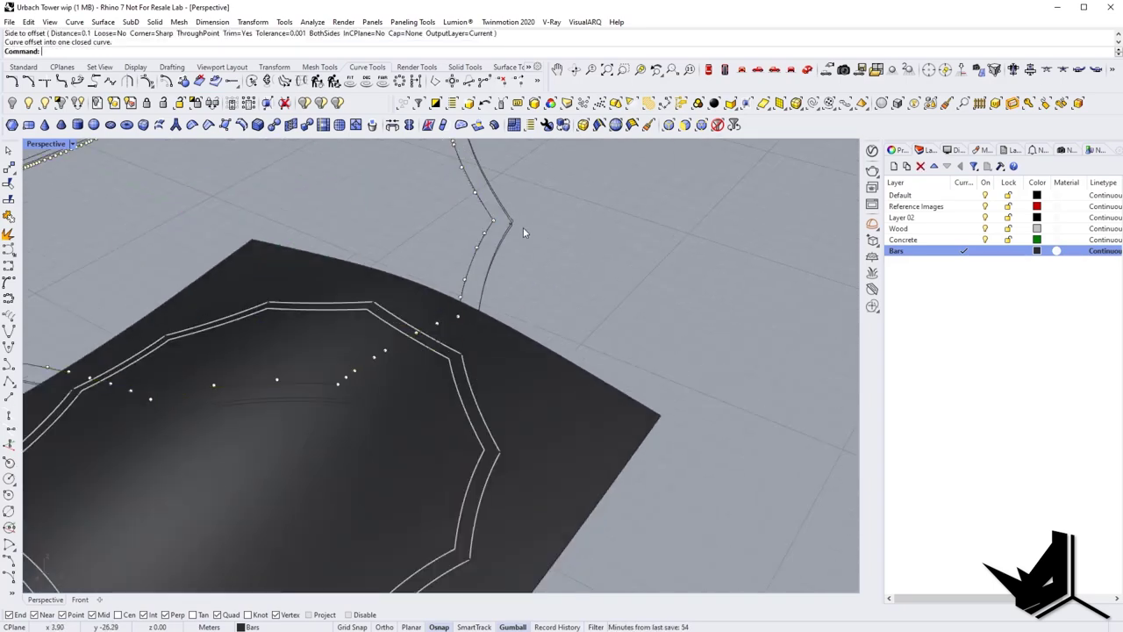
# Lower the closed offset rim curve below the patch and extrude it vertically so its walls pass through the patch.
pyautogui.scroll(2, 508, 234)
pyautogui.scroll(-6, 509, 233)
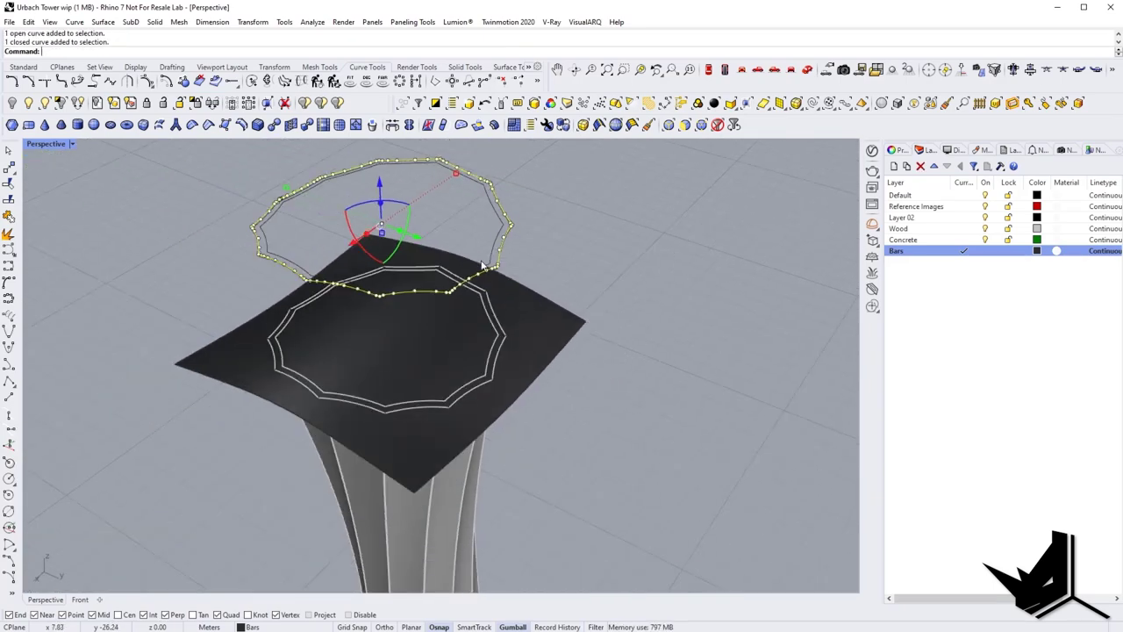
pyautogui.moveTo(482, 264); pyautogui.dragTo(469, 204, button='right')
pyautogui.moveTo(376, 431); pyautogui.dragTo(376, 433)
pyautogui.moveTo(438, 344); pyautogui.dragTo(440, 372, button='right')
pyautogui.keyDown('ctrl'); pyautogui.moveTo(374, 281); pyautogui.dragTo(375, 261); pyautogui.keyUp('ctrl')
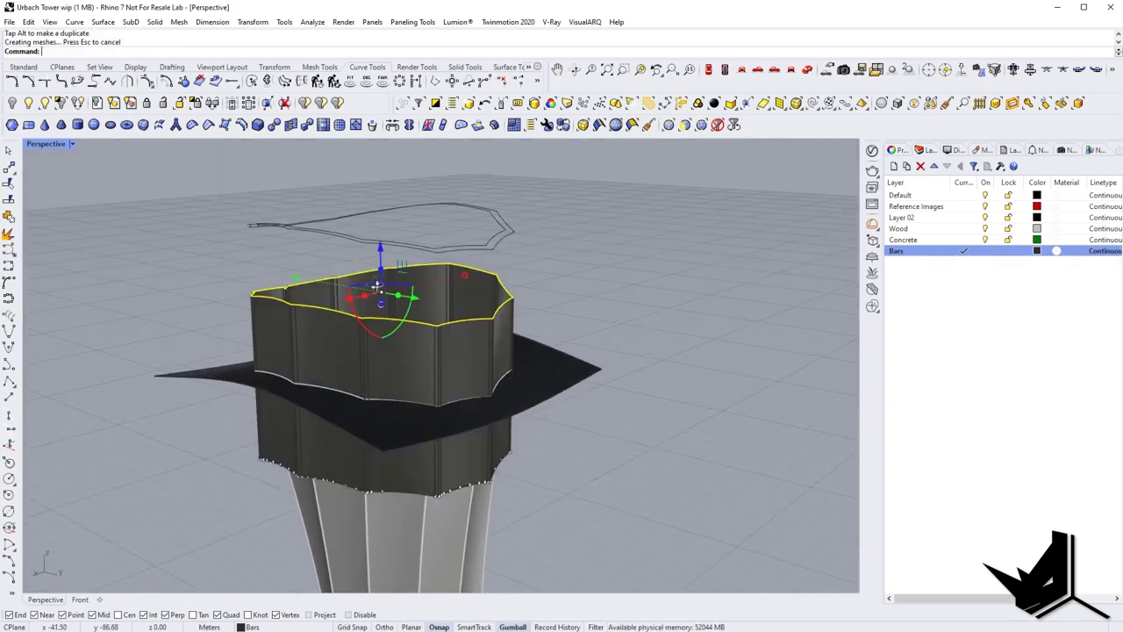
# Split the patch surface using the extruded rim walls as the cutting object.
pyautogui.press('Escape')
pyautogui.moveTo(377, 285); pyautogui.dragTo(428, 332, button='right')
pyautogui.write('Split')
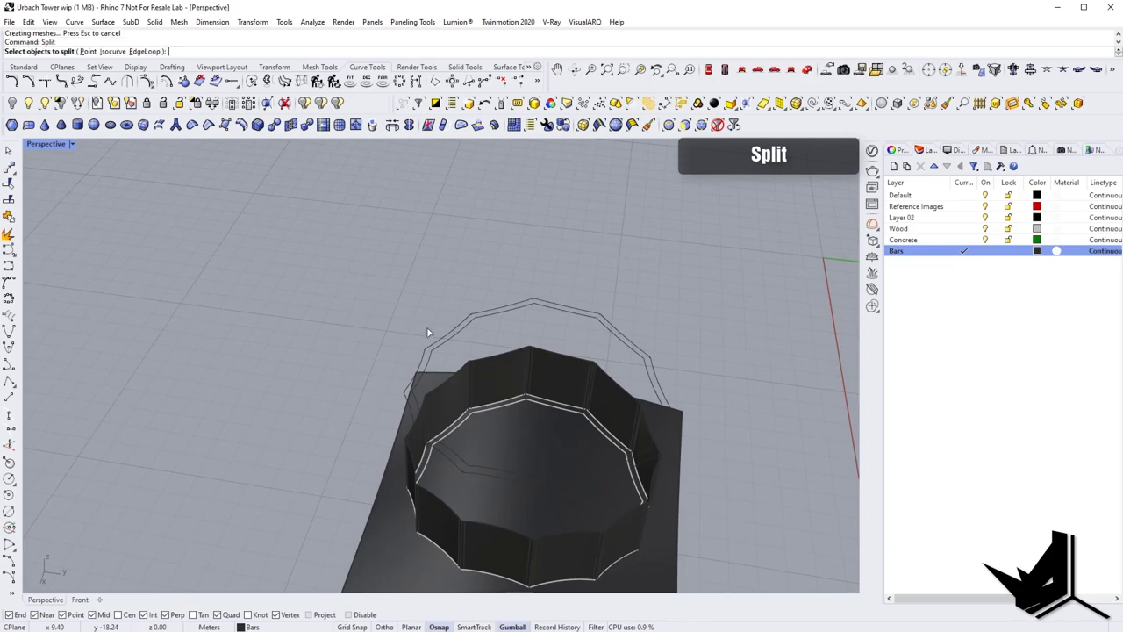
pyautogui.press('Return')
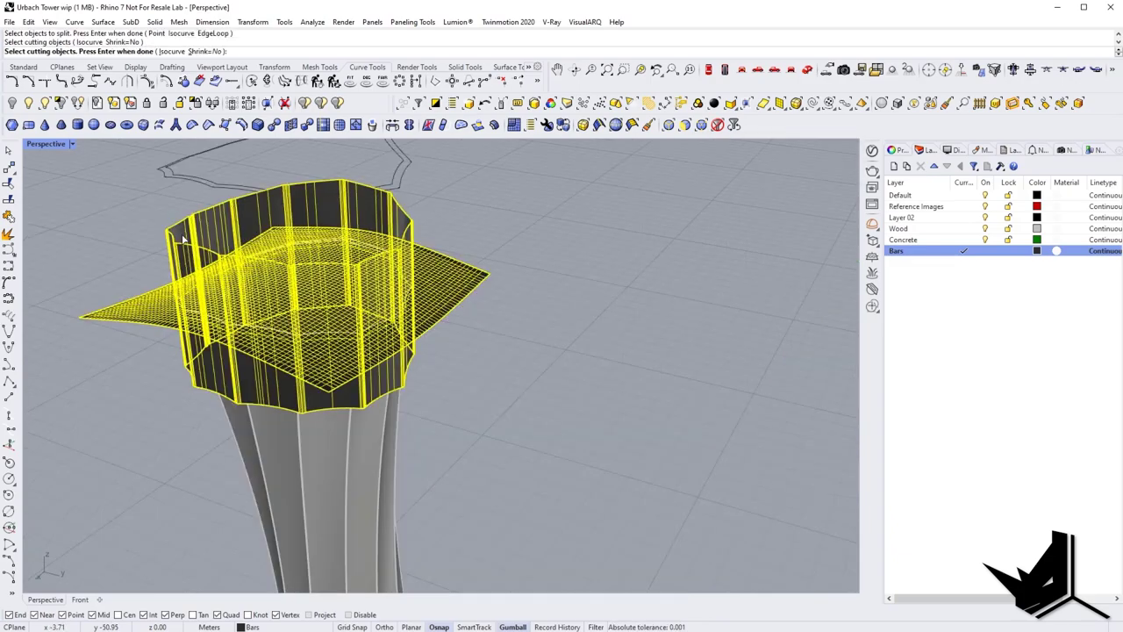
pyautogui.scroll(6, 182, 227)
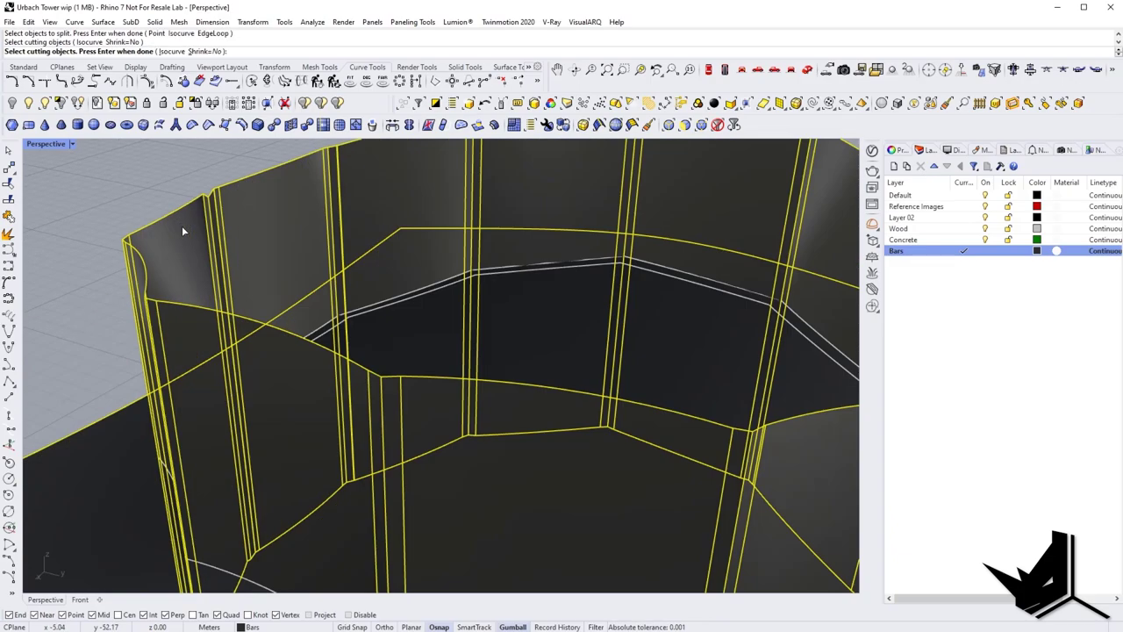
pyautogui.press('Return')
# Delete the patch piece outside the rim and the extruded cutting walls, keeping only the trimmed cap.
pyautogui.scroll(-4, 182, 227)
pyautogui.click(153, 364)
pyautogui.press('Delete')
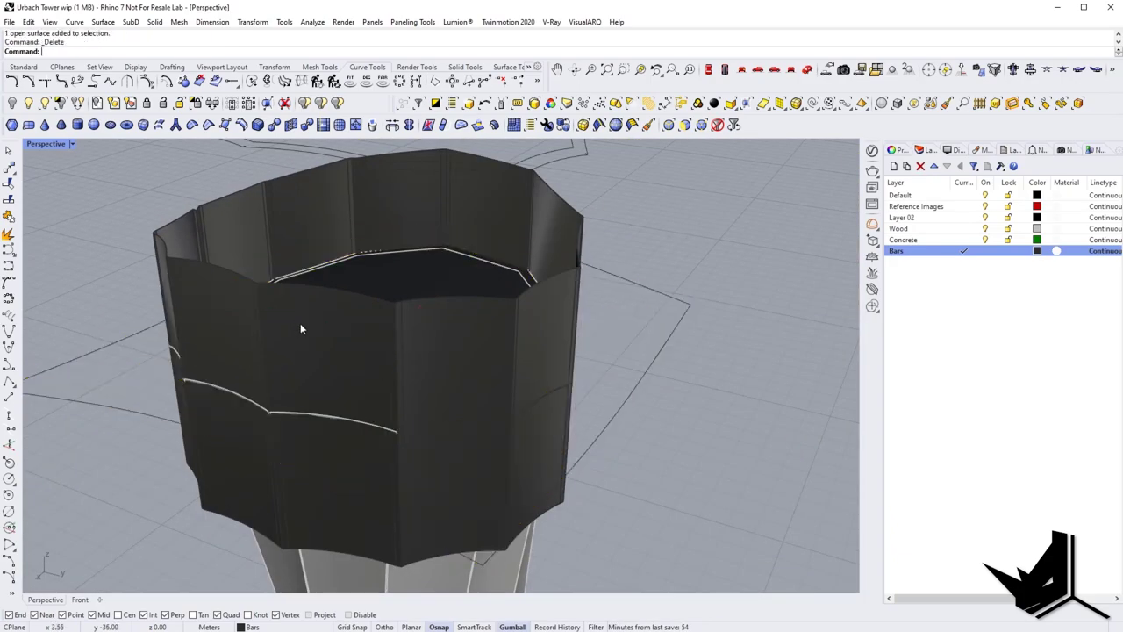
pyautogui.click(302, 323)
pyautogui.press('Delete')
pyautogui.moveTo(309, 312); pyautogui.dragTo(502, 298, button='right')
pyautogui.moveTo(615, 241)
pyautogui.mouseDown(button='right')
pyautogui.moveTo(521, 216)
pyautogui.moveTo(596, 242)
pyautogui.mouseUp(button='right')
# Try to thicken the trimmed cap surface with a slight upward extrusion.
pyautogui.moveTo(158, 259); pyautogui.dragTo(243, 305, button='right')
pyautogui.click(243, 308)
pyautogui.moveTo(337, 333); pyautogui.dragTo(331, 289, button='right')
pyautogui.scroll(4, 378, 311)
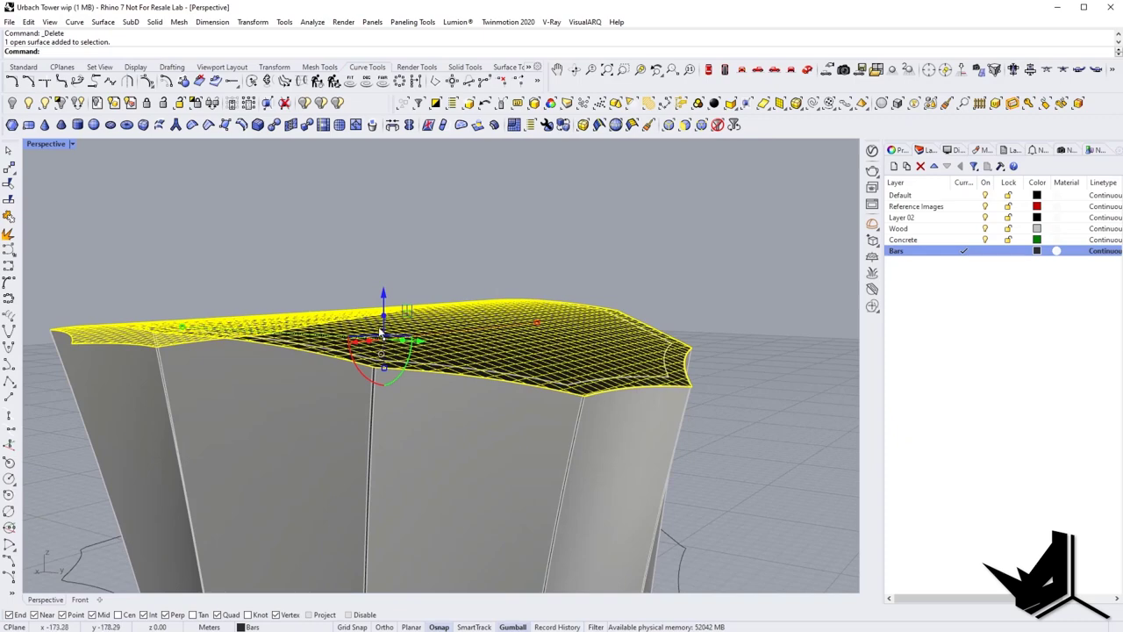
pyautogui.scroll(2, 380, 333)
pyautogui.moveTo(384, 316); pyautogui.dragTo(382, 313)
pyautogui.hotkey('ctrl', 'z')
# Delete the leftover construction curves above and around the tower.
pyautogui.moveTo(383, 314); pyautogui.dragTo(465, 361, button='right')
pyautogui.scroll(-6, 493, 347)
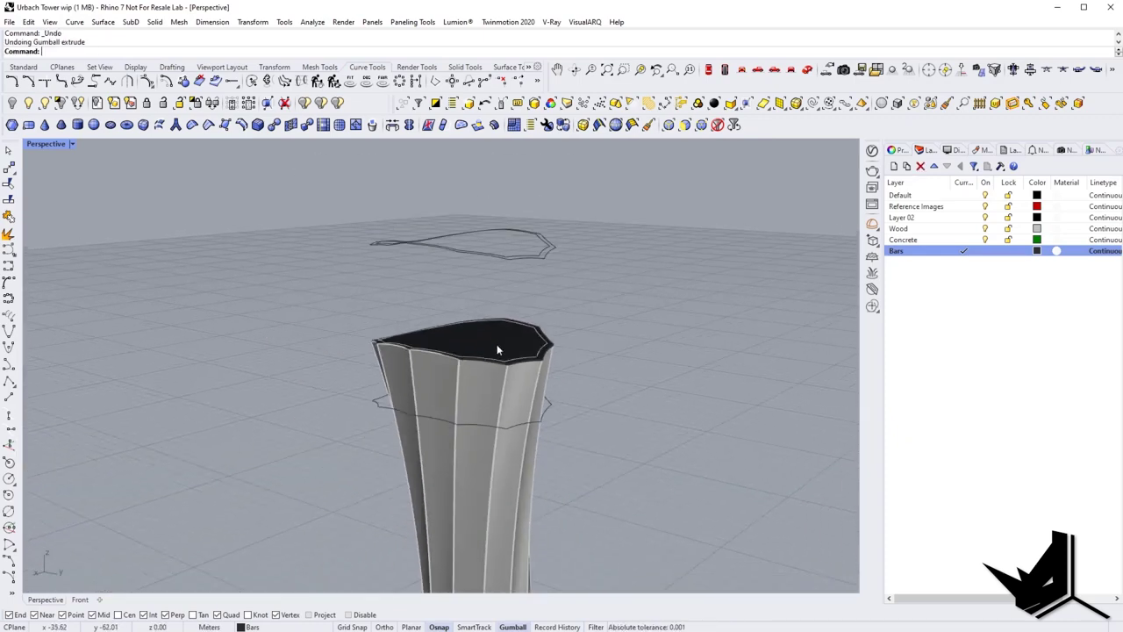
pyautogui.scroll(3, 422, 281)
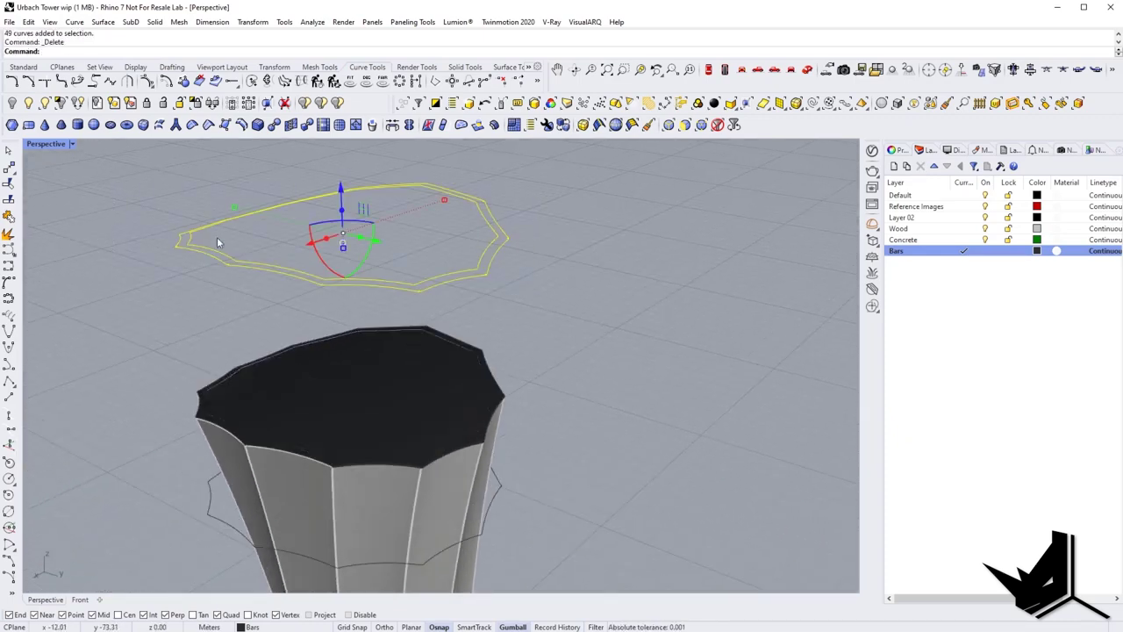
# Show the hidden objects and set the Wood layer's colour to brown.
pyautogui.keyDown('shift'); pyautogui.moveTo(241, 491); pyautogui.dragTo(272, 412, button='right'); pyautogui.keyUp('shift')
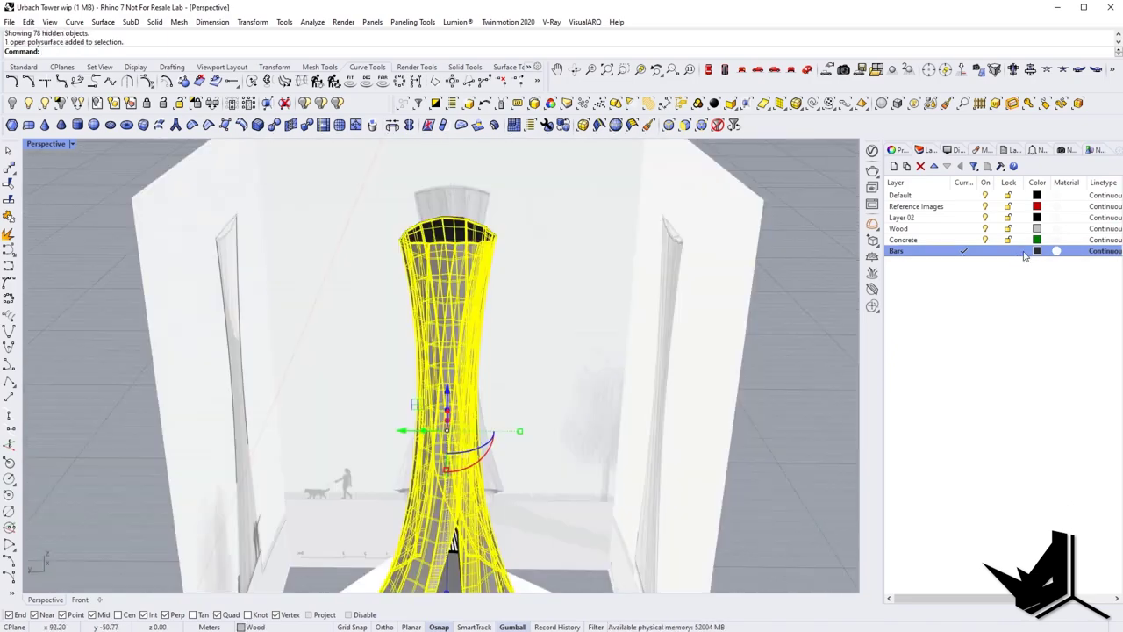
pyautogui.click(1036, 229)
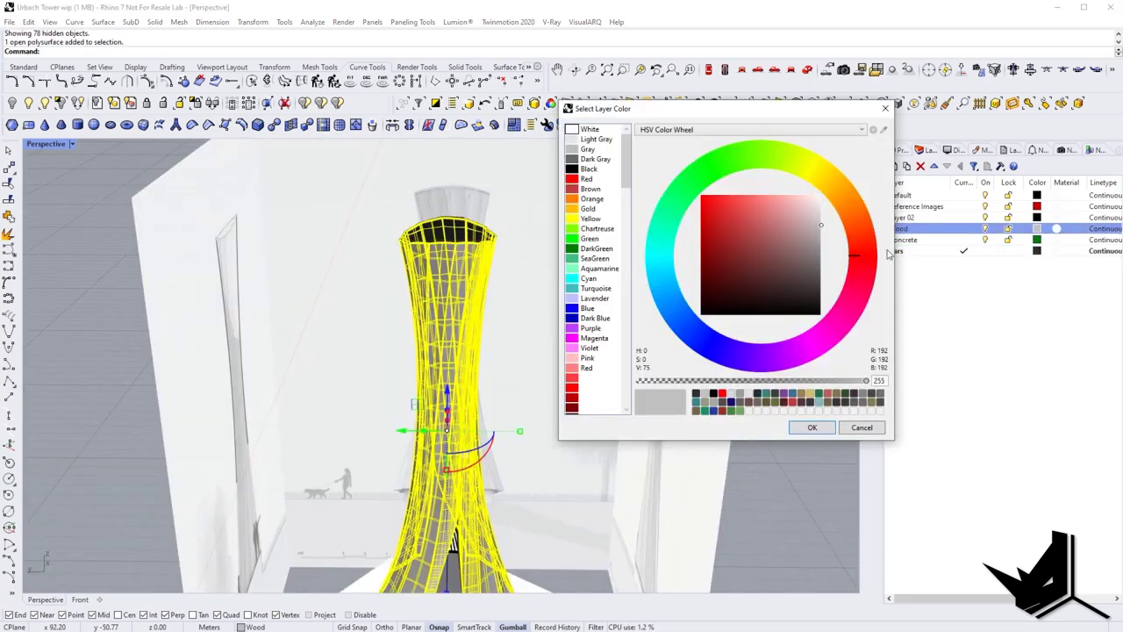
pyautogui.click(832, 185)
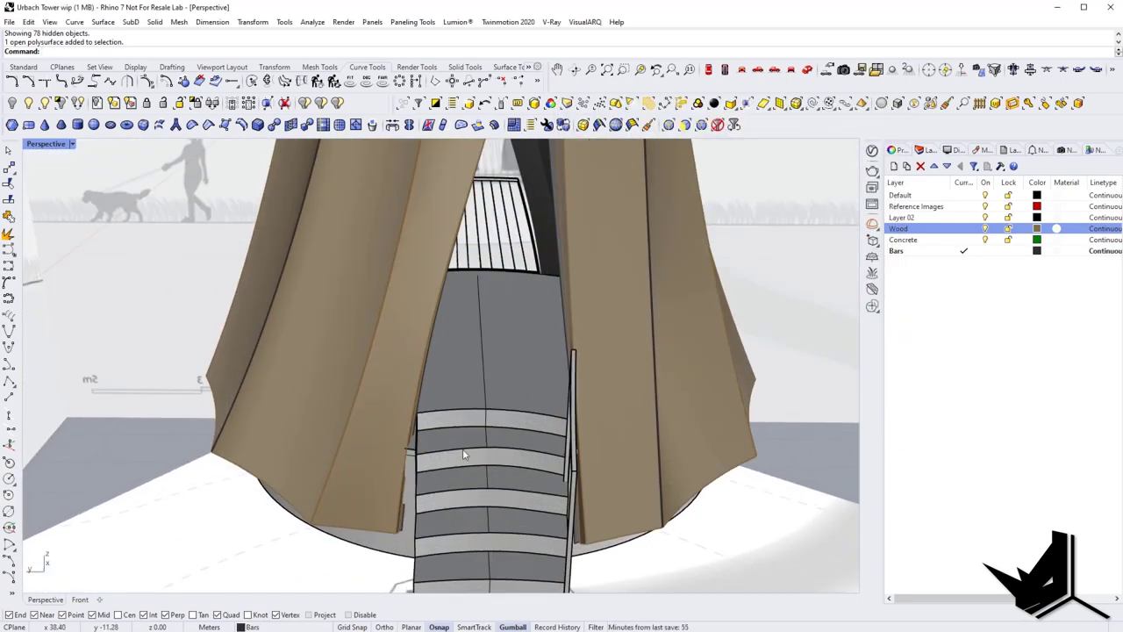
# Move the curved steps and circular base slabs to the Concrete layer and set that layer's colour to gray.
pyautogui.click(451, 402)
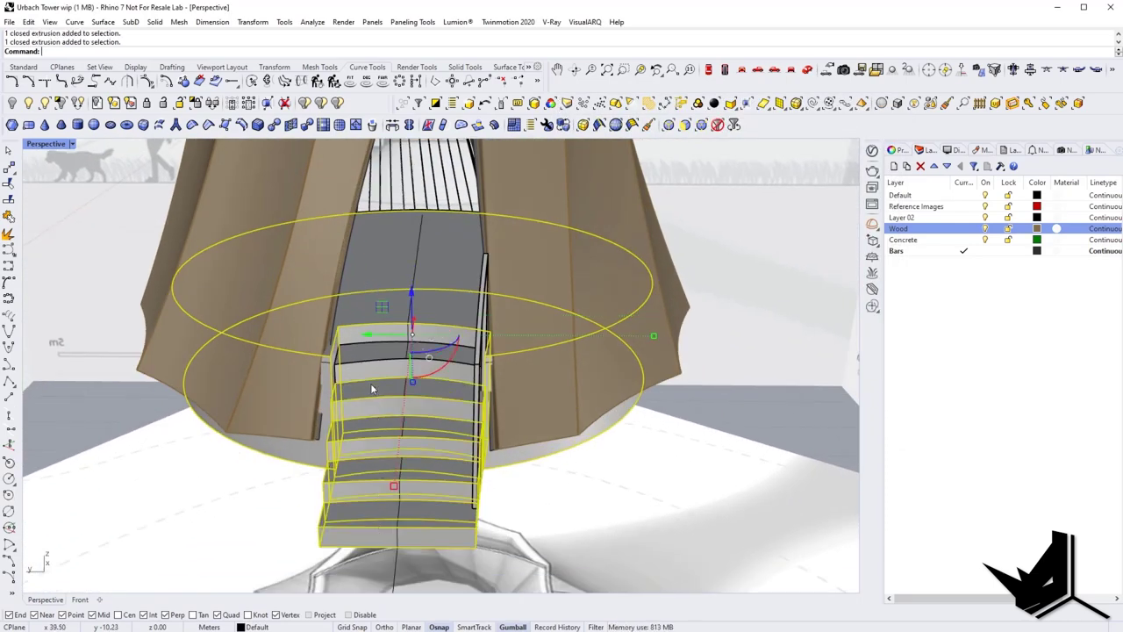
pyautogui.rightClick(910, 240)
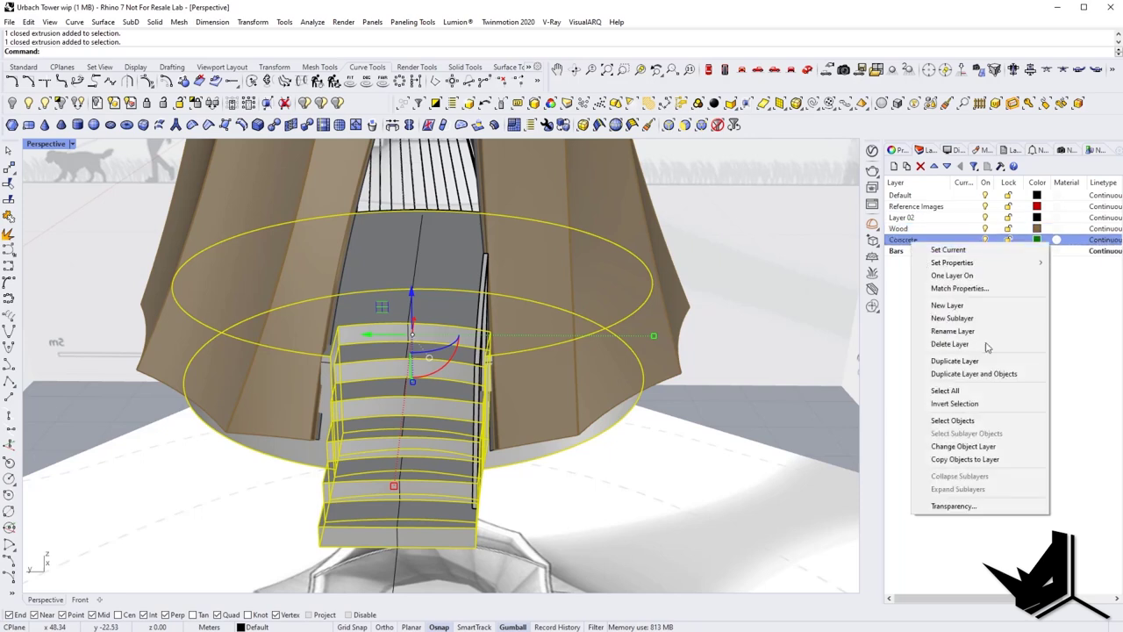
pyautogui.click(964, 445)
pyautogui.click(1036, 241)
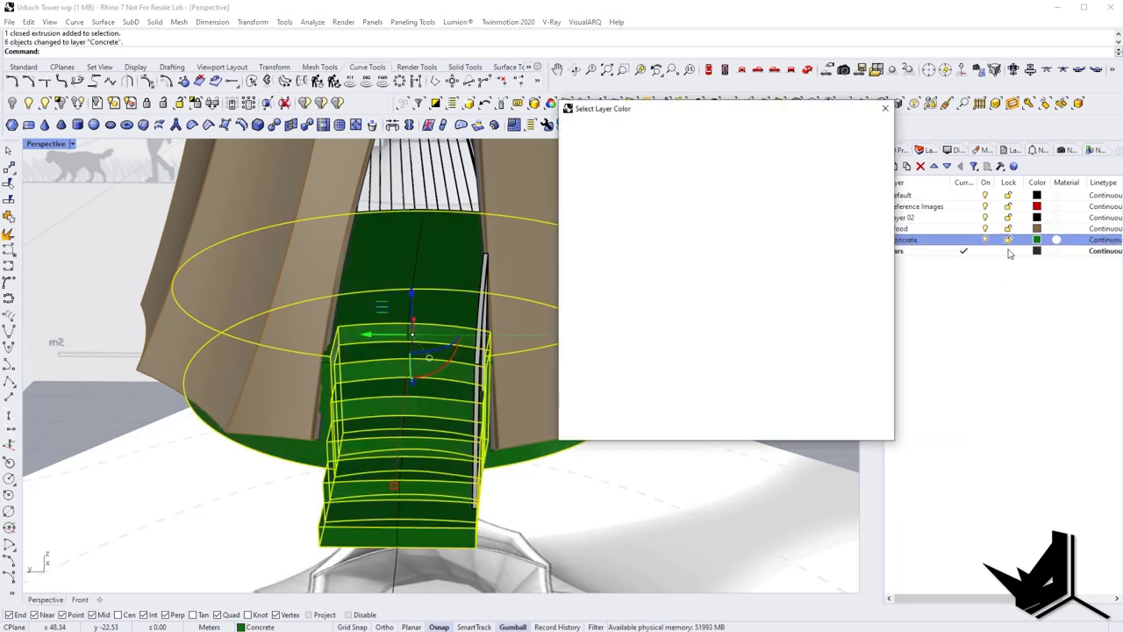
pyautogui.click(811, 428)
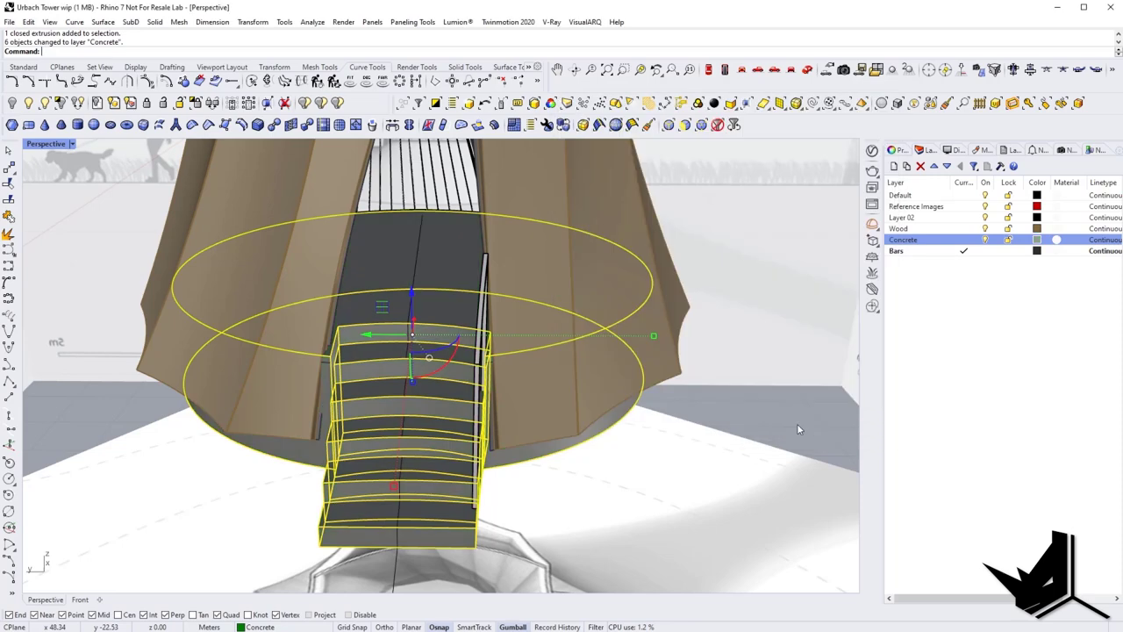
pyautogui.click(798, 426)
# Move the handrail beside the entrance steps to the Bars layer.
pyautogui.scroll(-5, 509, 368)
pyautogui.moveTo(501, 379); pyautogui.dragTo(468, 369, button='right')
pyautogui.scroll(6, 390, 320)
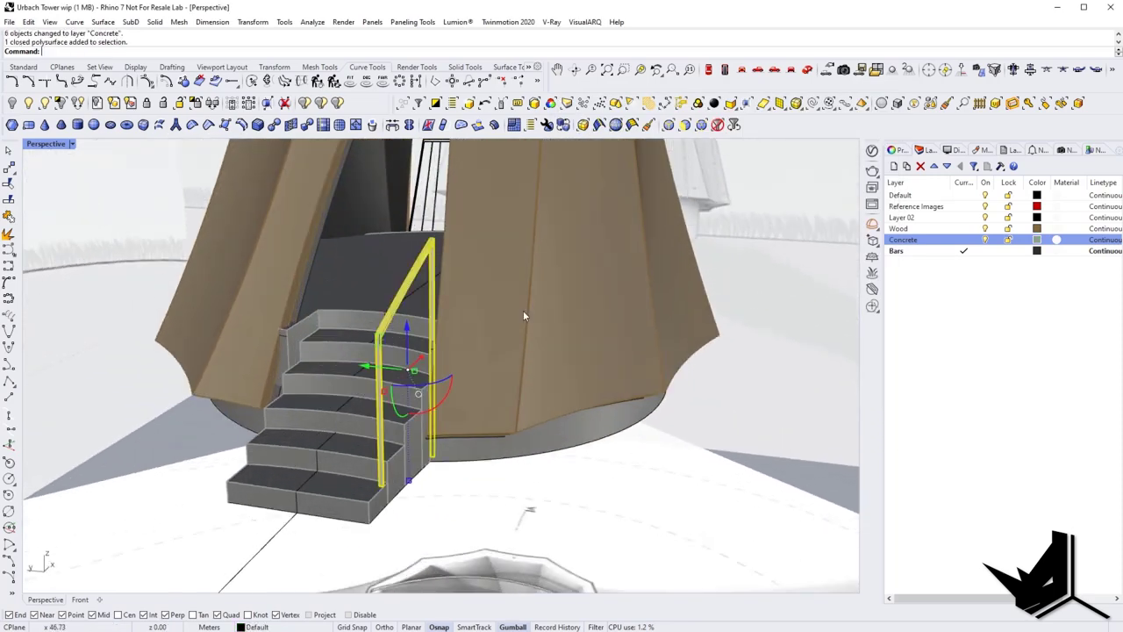
pyautogui.rightClick(899, 255)
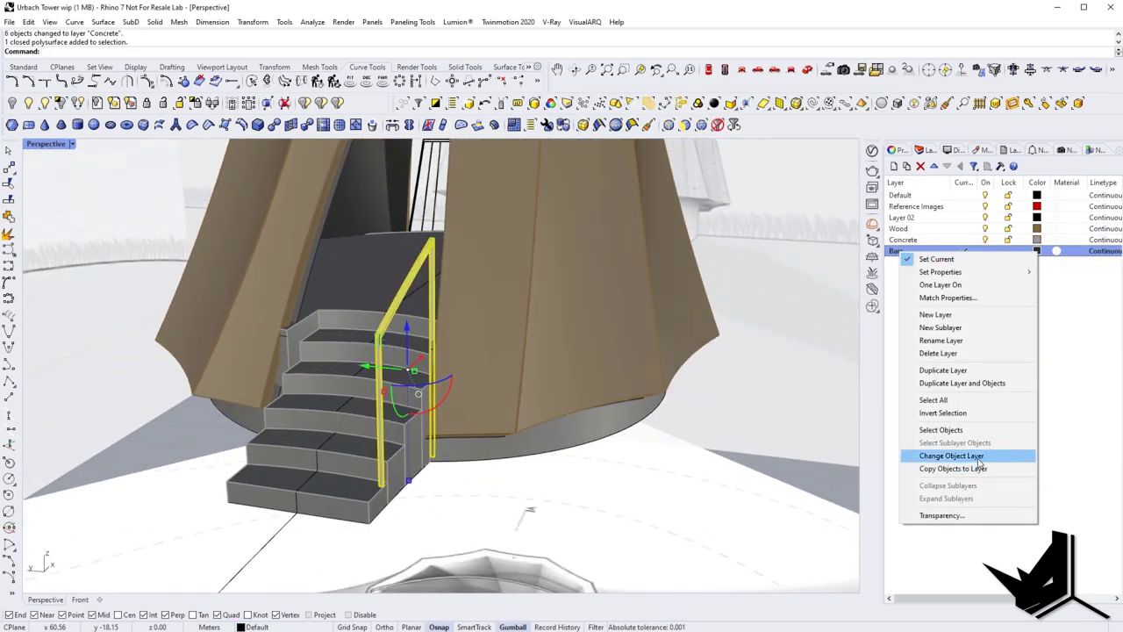
pyautogui.click(979, 464)
pyautogui.keyDown('shift'); pyautogui.moveTo(376, 167); pyautogui.dragTo(528, 326, button='right'); pyautogui.keyUp('shift')
pyautogui.scroll(4, 460, 183)
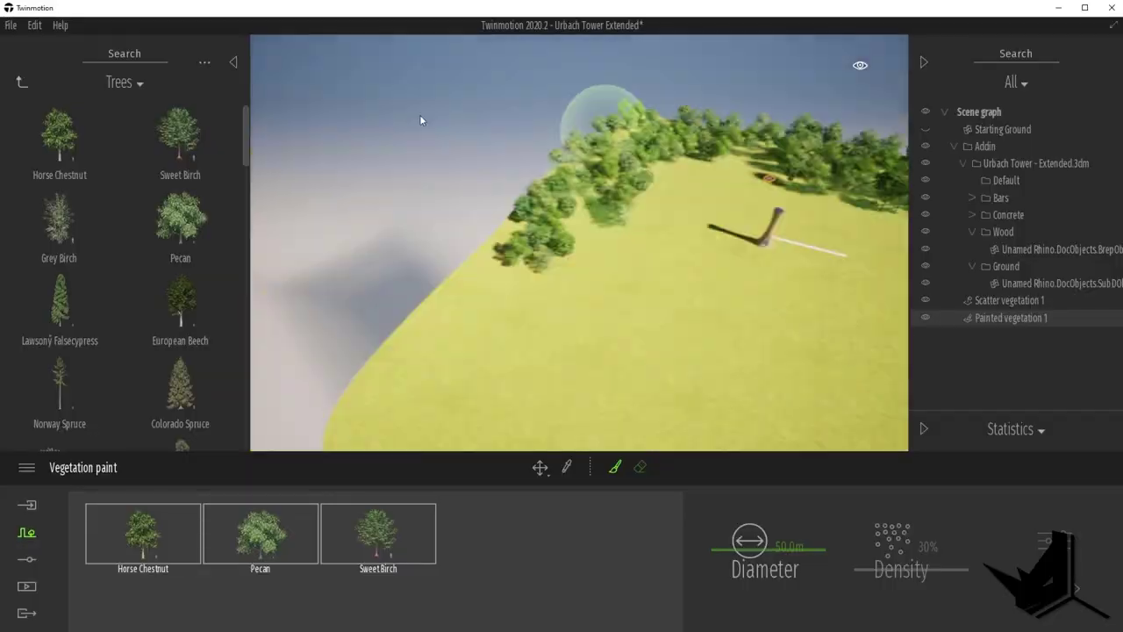
# In Twinmotion, paint Horse Chestnut, Pecan and Sweet Birch trees around the outer edge of the ground, leaving the tower in a clearing.
pyautogui.moveTo(422, 120); pyautogui.dragTo(404, 324, button='right')
pyautogui.moveTo(403, 324); pyautogui.dragTo(606, 123)
pyautogui.moveTo(606, 123); pyautogui.dragTo(677, 255, button='right')
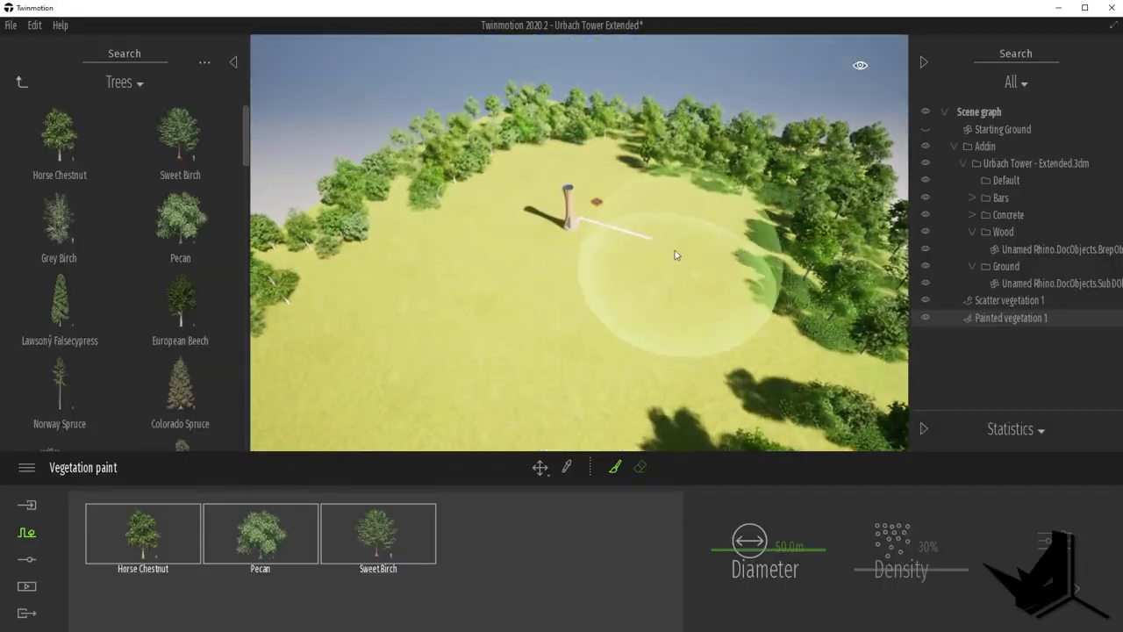
pyautogui.press('Escape')
# Place two copies of a dark-clothed male animated human in the scene, one near the tower and one on the path.
pyautogui.scroll(5, 623, 226)
pyautogui.moveTo(635, 328)
pyautogui.mouseDown(button='right')
pyautogui.moveTo(641, 347)
pyautogui.moveTo(666, 350)
pyautogui.moveTo(596, 223)
pyautogui.mouseUp(button='right')
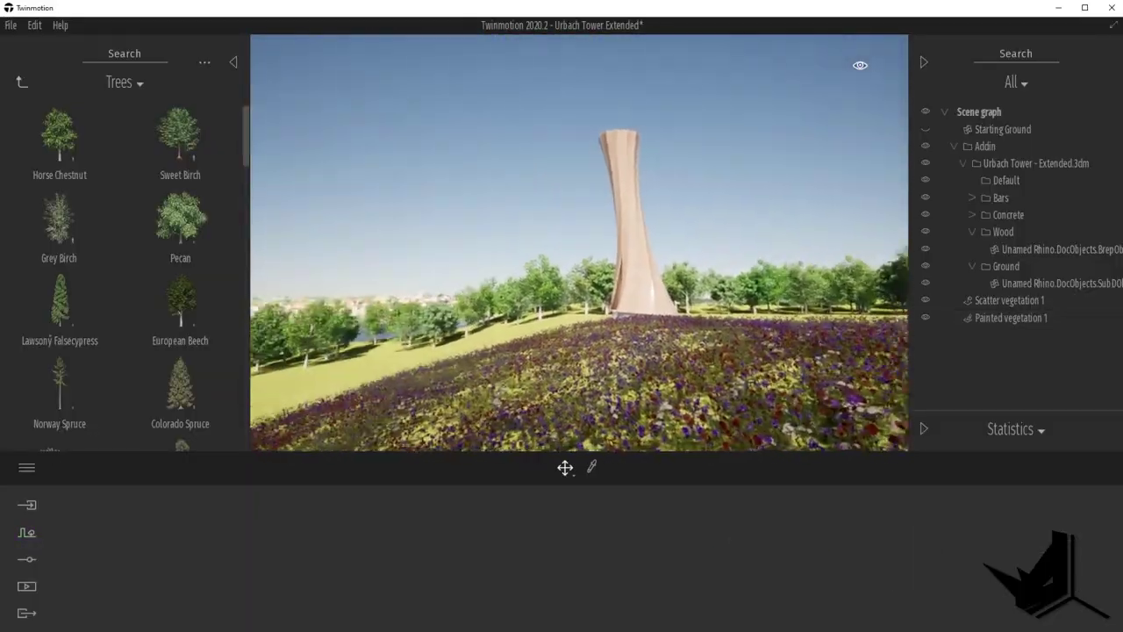
pyautogui.scroll(3, 597, 223)
pyautogui.click(22, 82)
pyautogui.click(22, 81)
pyautogui.click(62, 307)
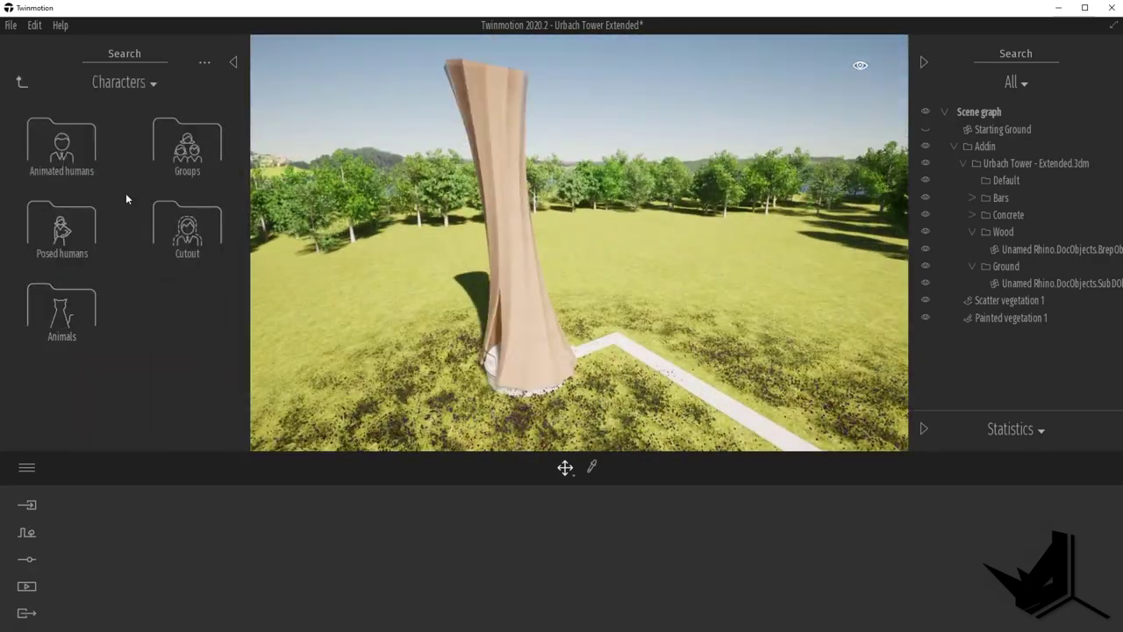
pyautogui.click(63, 147)
pyautogui.scroll(-2, 162, 154)
pyautogui.click(183, 225)
pyautogui.scroll(3, 577, 355)
pyautogui.moveTo(576, 355); pyautogui.dragTo(649, 377, button='right')
pyautogui.click(605, 351)
pyautogui.click(777, 272)
# Add the animated woman in a red top on the path and the one in a green dress beside the tower base.
pyautogui.scroll(-1, 173, 343)
pyautogui.scroll(-3, 173, 343)
pyautogui.click(180, 159)
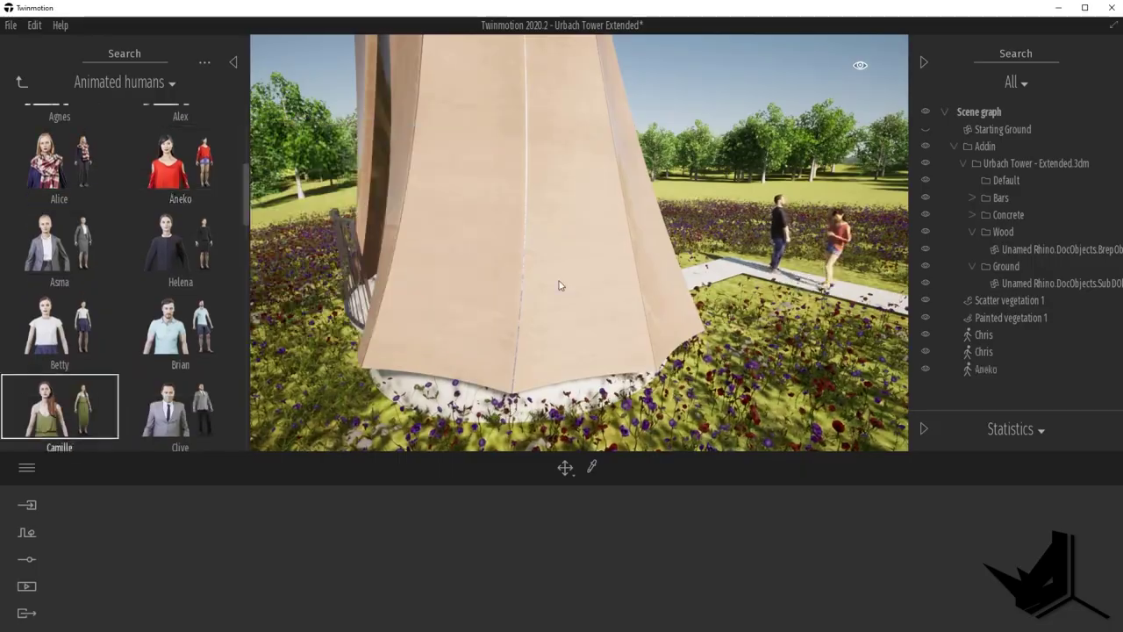
pyautogui.click(701, 378)
pyautogui.moveTo(560, 285); pyautogui.dragTo(521, 287, button='right')
# Hide the asset library and adjust the placement of the male figure near the tower entrance.
pyautogui.click(233, 62)
pyautogui.click(401, 176)
pyautogui.moveTo(413, 188); pyautogui.dragTo(456, 386, button='right')
pyautogui.moveTo(456, 439); pyautogui.dragTo(483, 453)
pyautogui.moveTo(484, 453); pyautogui.dragTo(517, 255, button='right')
pyautogui.scroll(-5, 465, 210)
# Open the image media section and frame the whole tower with its path and surrounding trees.
pyautogui.click(27, 586)
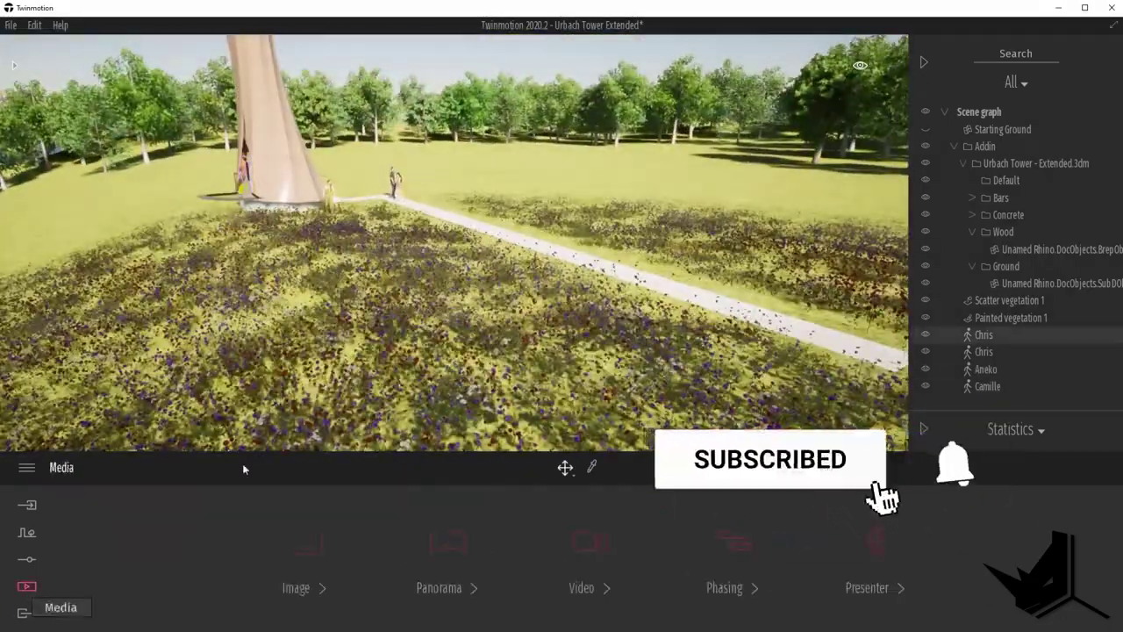
pyautogui.click(302, 562)
pyautogui.moveTo(439, 316); pyautogui.dragTo(404, 259, button='right')
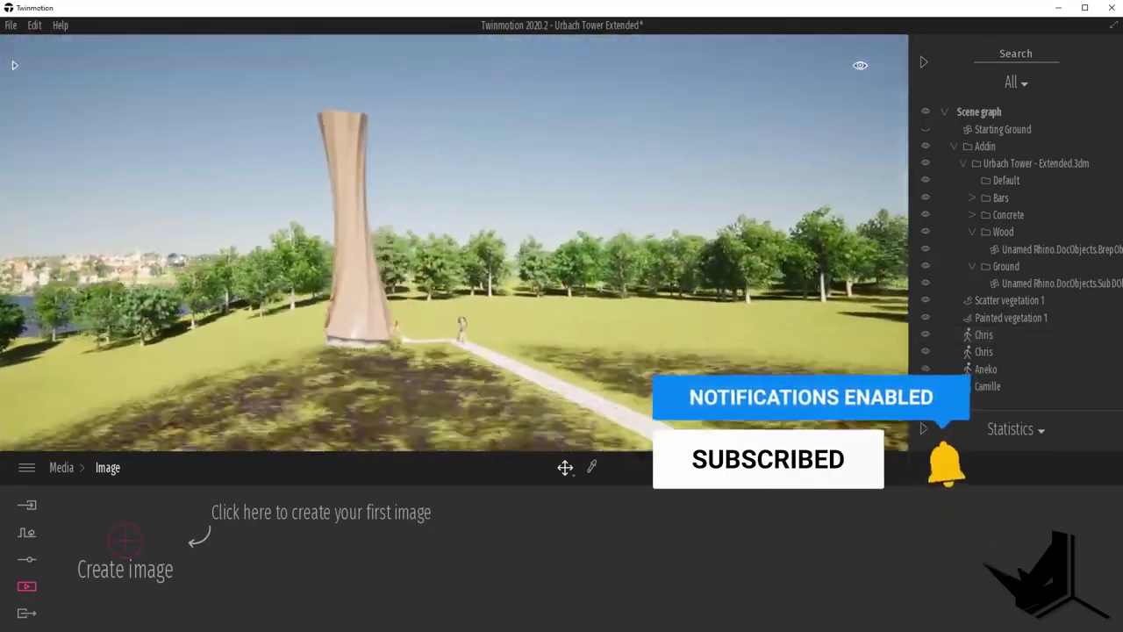